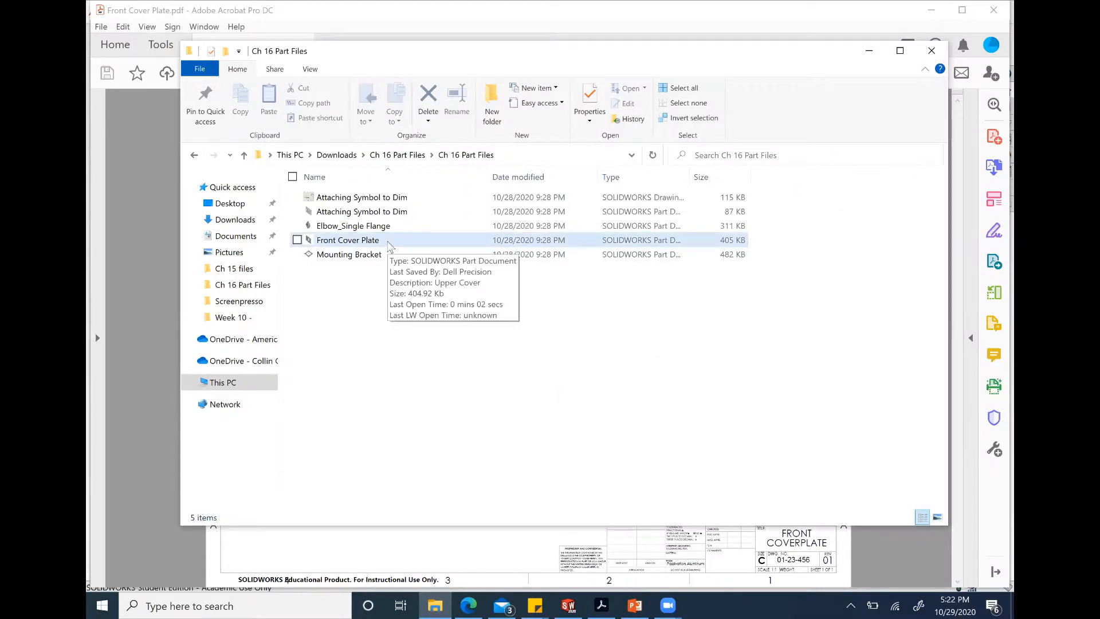
Step: Open the Front Cover Plate part and create a drawing from it on a C (ANSI) Landscape sheet
double_click(389, 243)
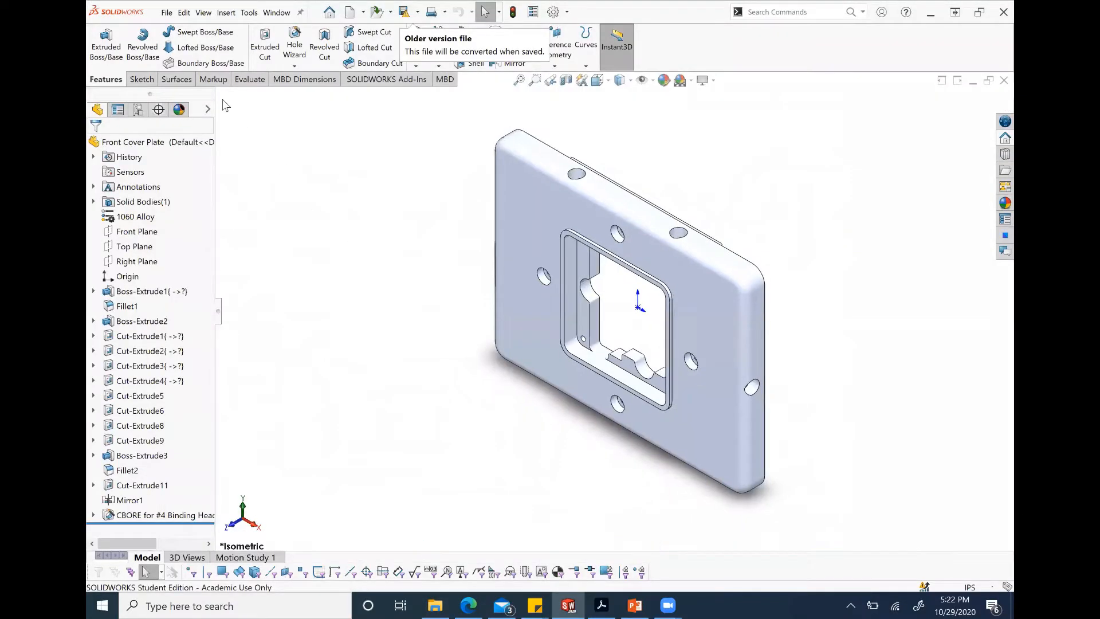
left_click(167, 12)
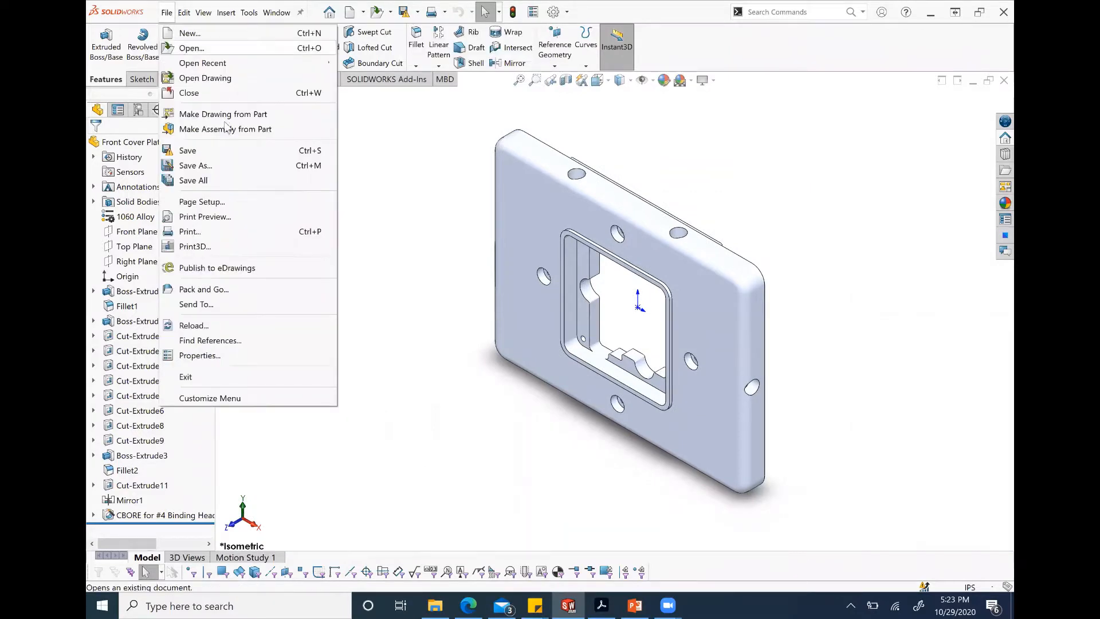
left_click(273, 118)
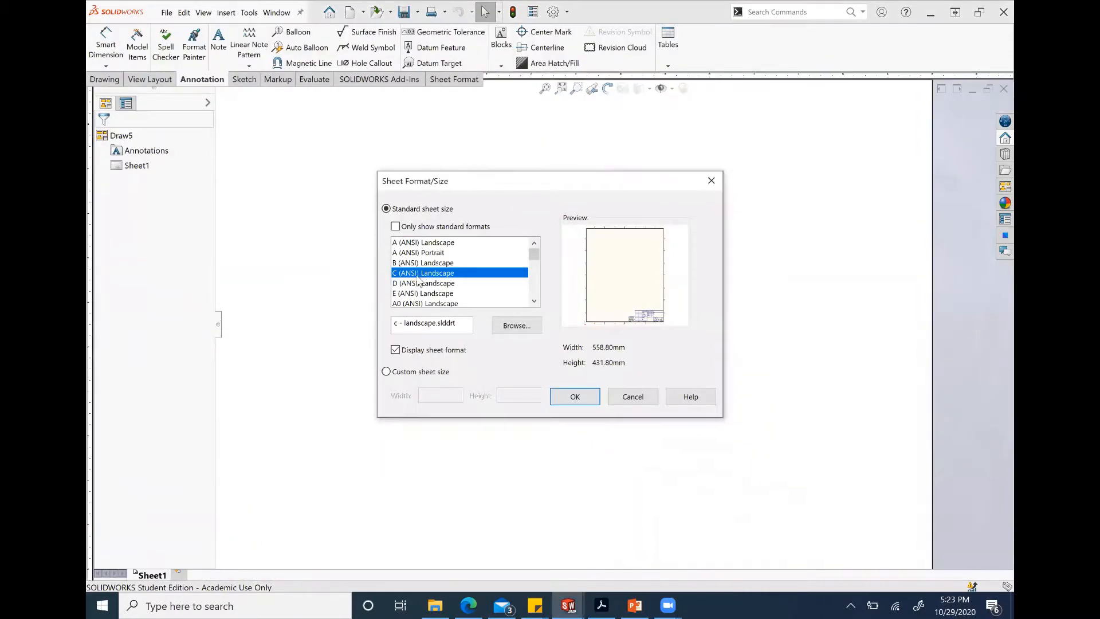
left_click(573, 395)
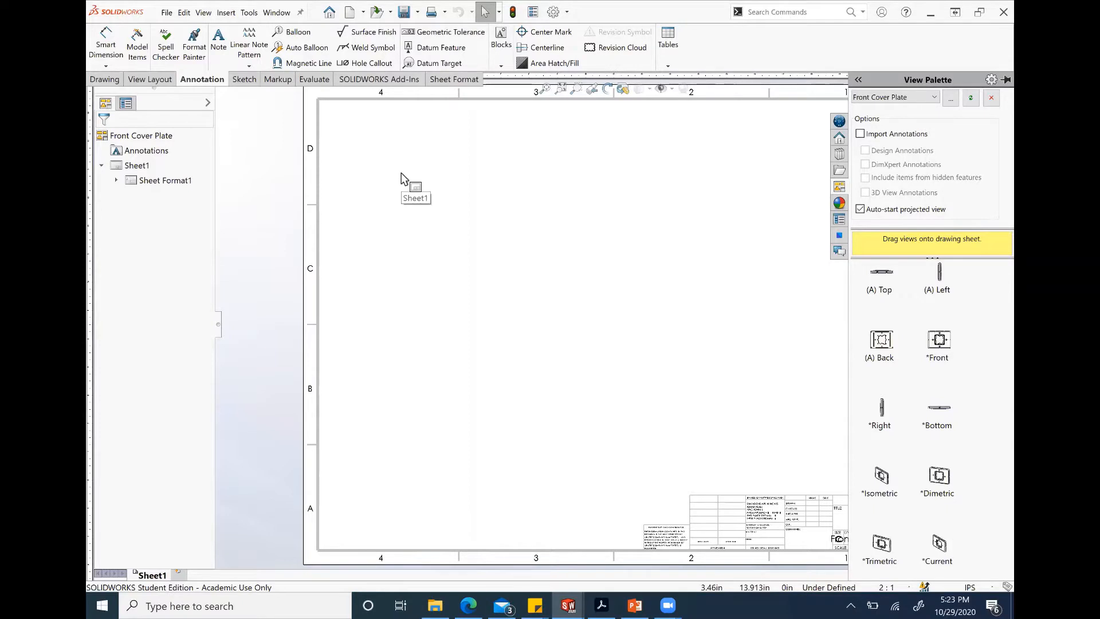
Step: Set the sheet's scale to 1:1 and its format to C (ANSI) Landscape in the sheet properties
right_click(143, 167)
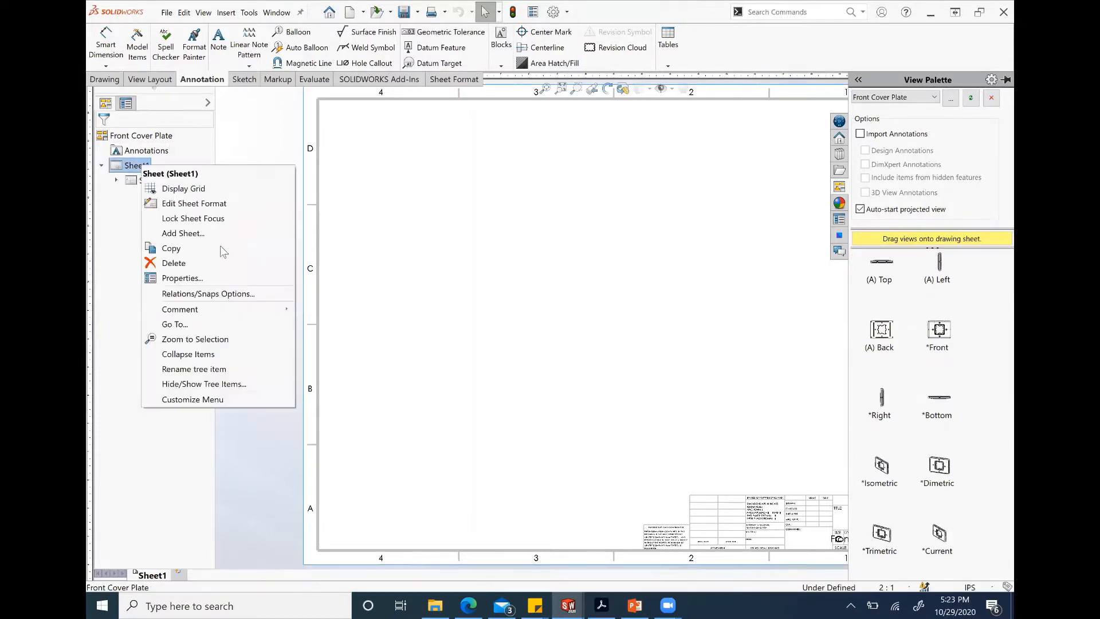
left_click(238, 280)
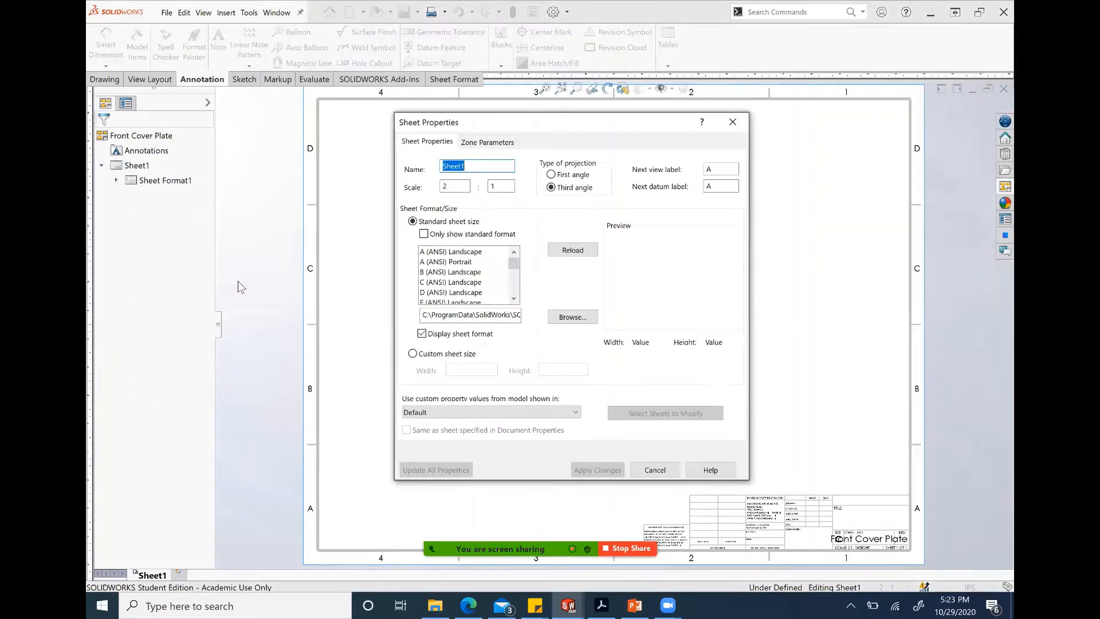
left_click(454, 186)
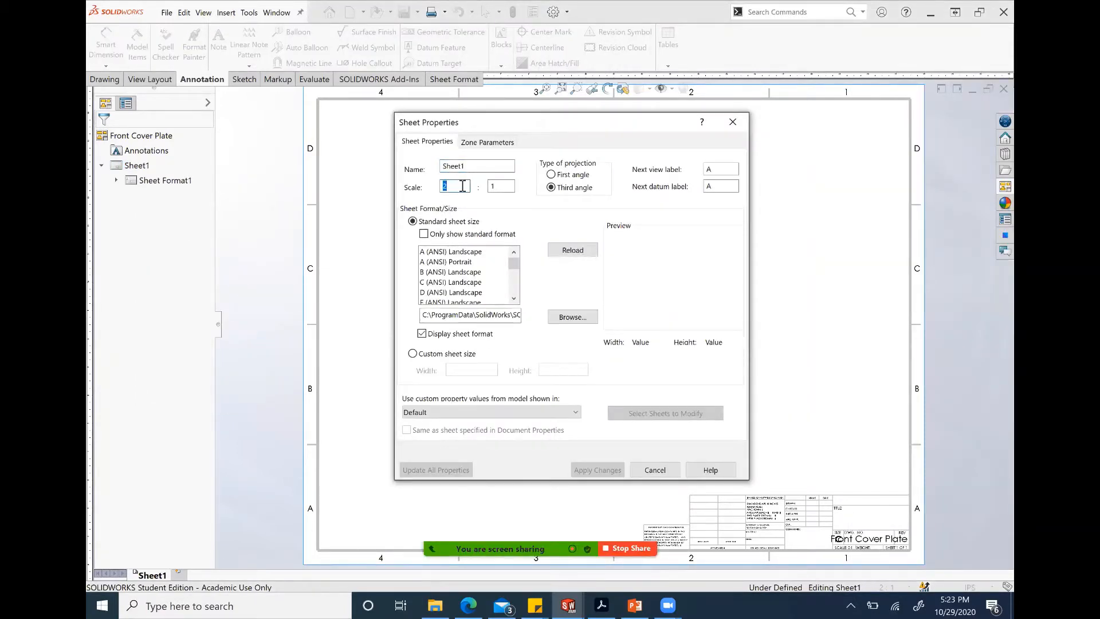
type("1")
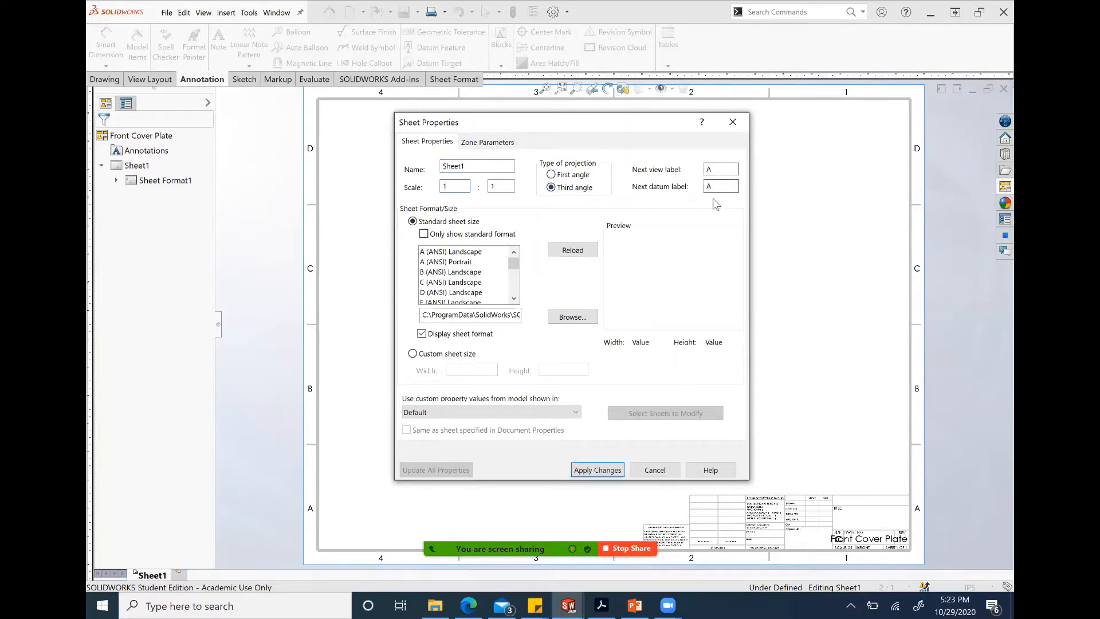
left_click(456, 282)
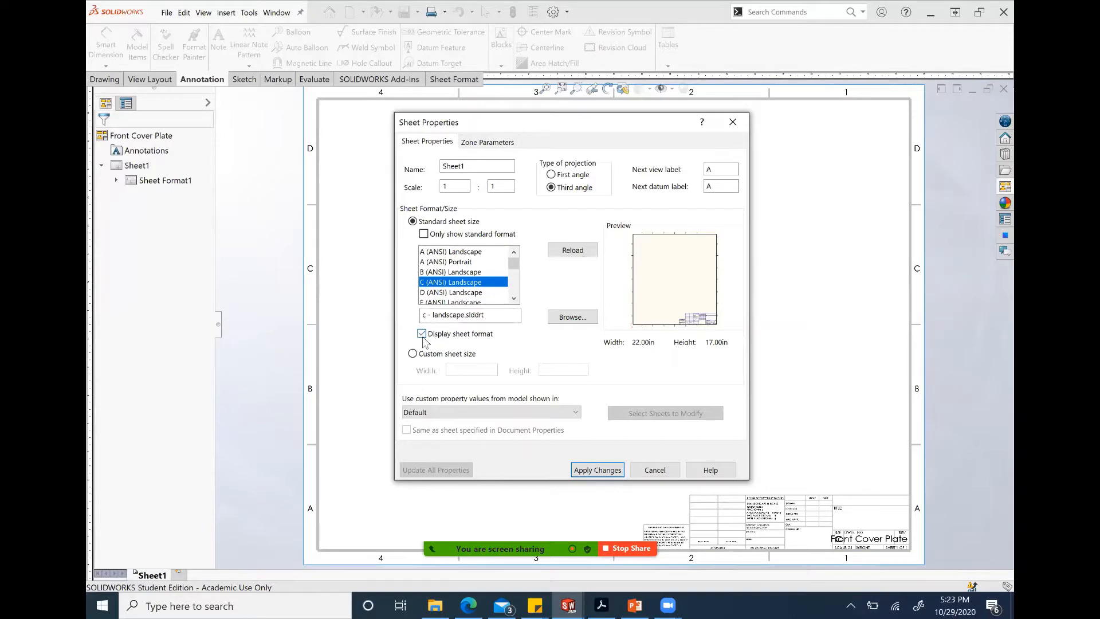
left_click(599, 469)
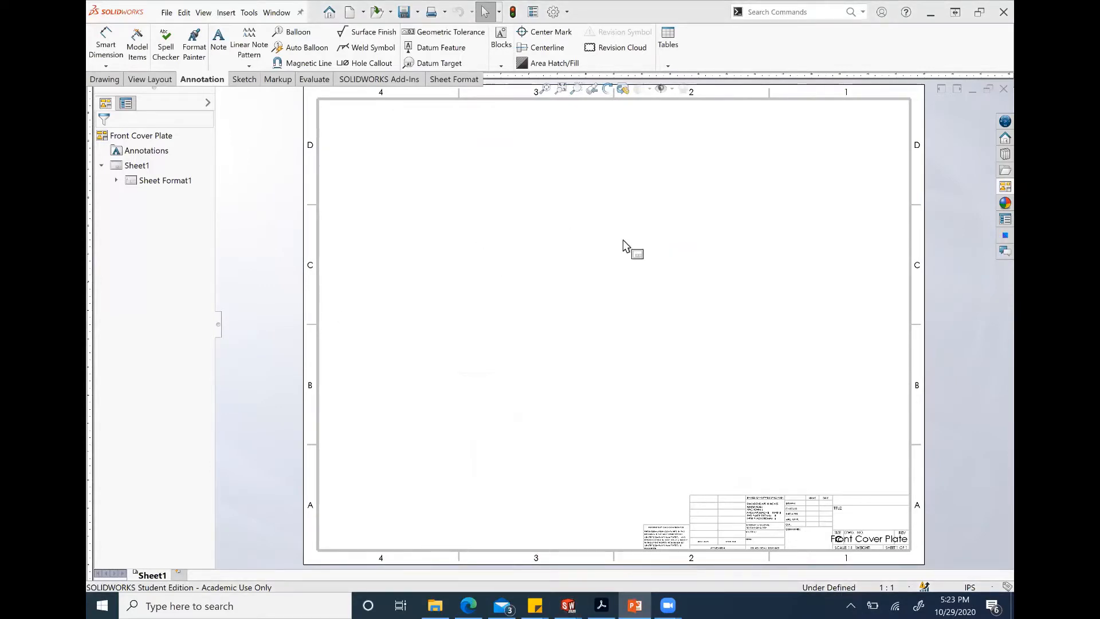
Step: Place the front view on the sheet and project isometric, right-side and top views from it
left_click(994, 189)
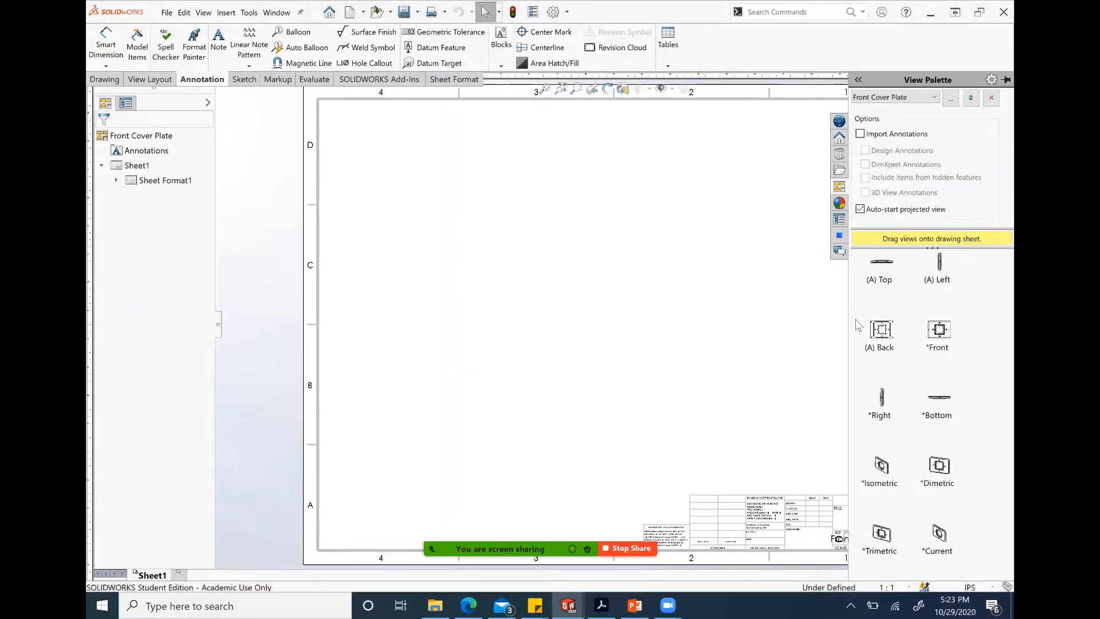
left_click_drag(938, 331, 530, 350)
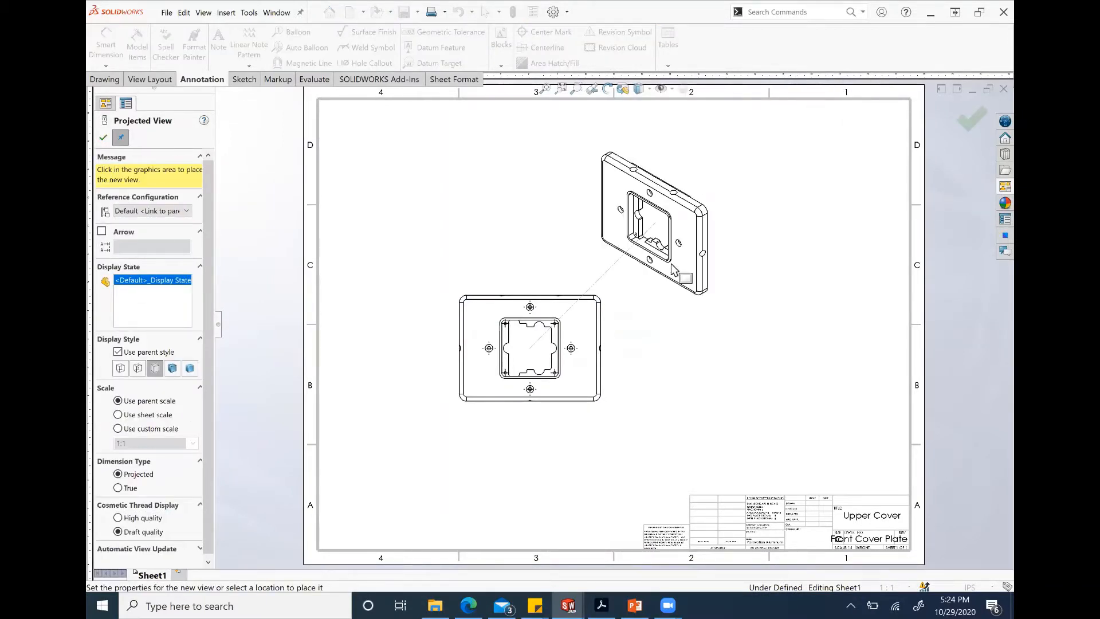
left_click(680, 252)
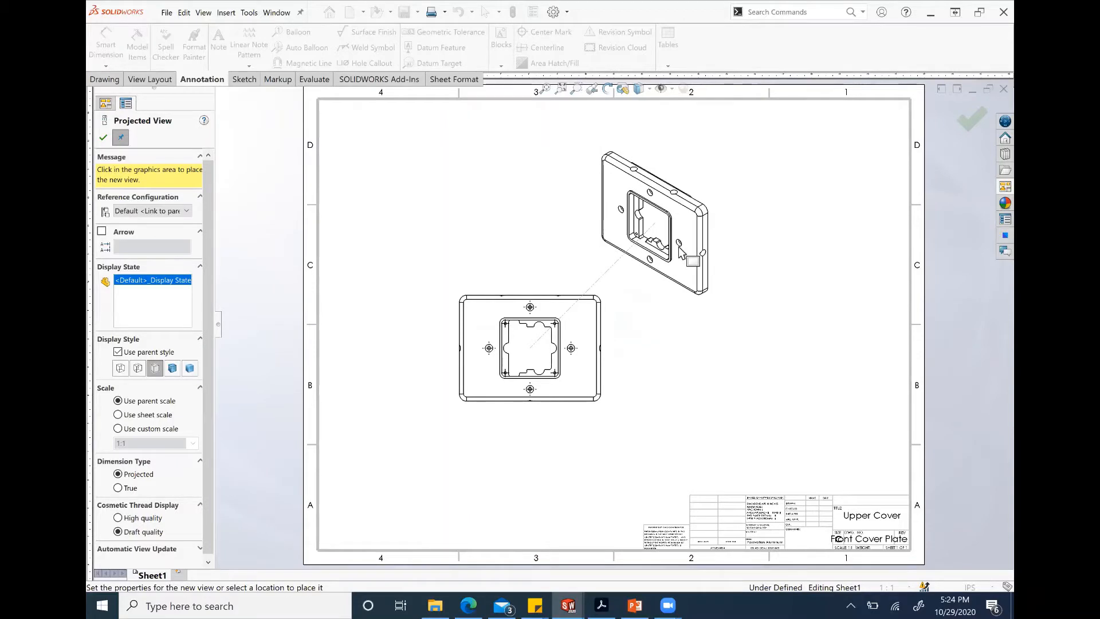
left_click(772, 370)
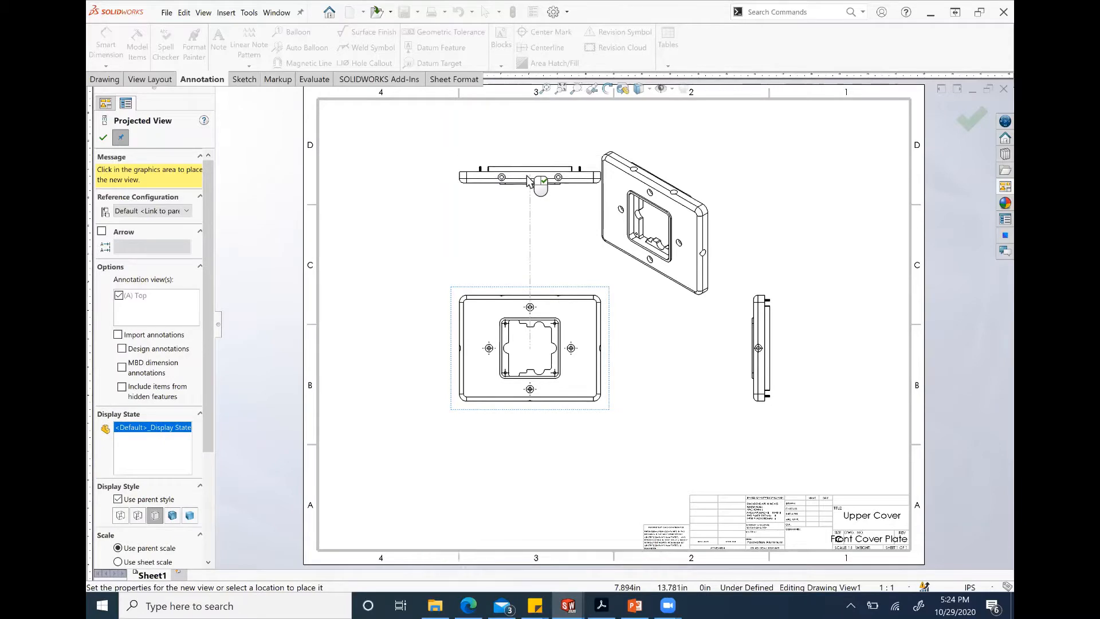
left_click(524, 179)
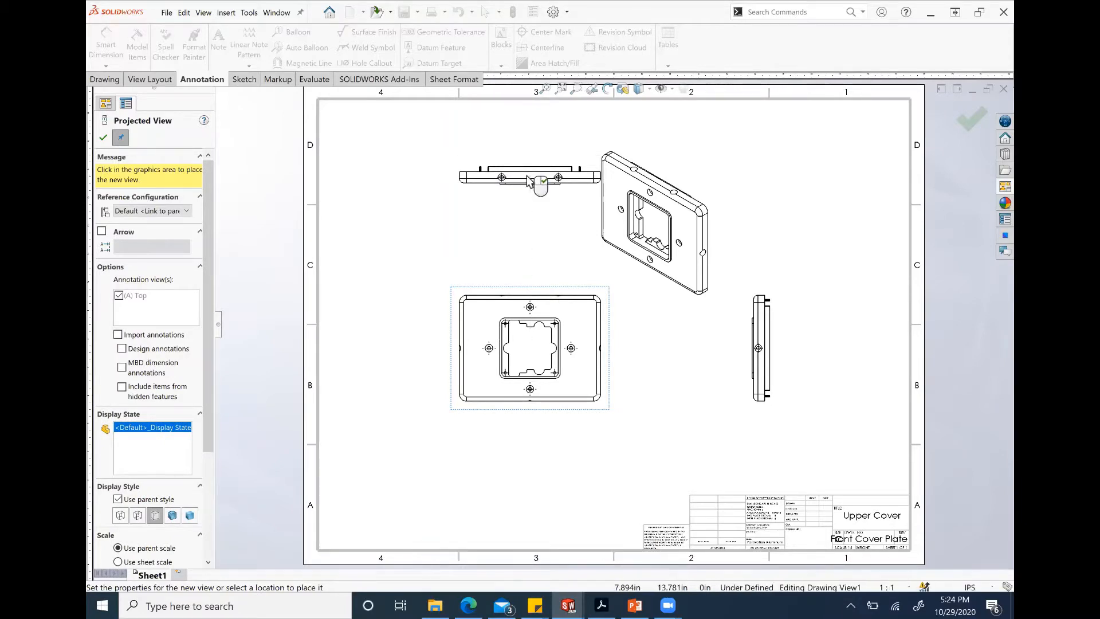
left_click(103, 137)
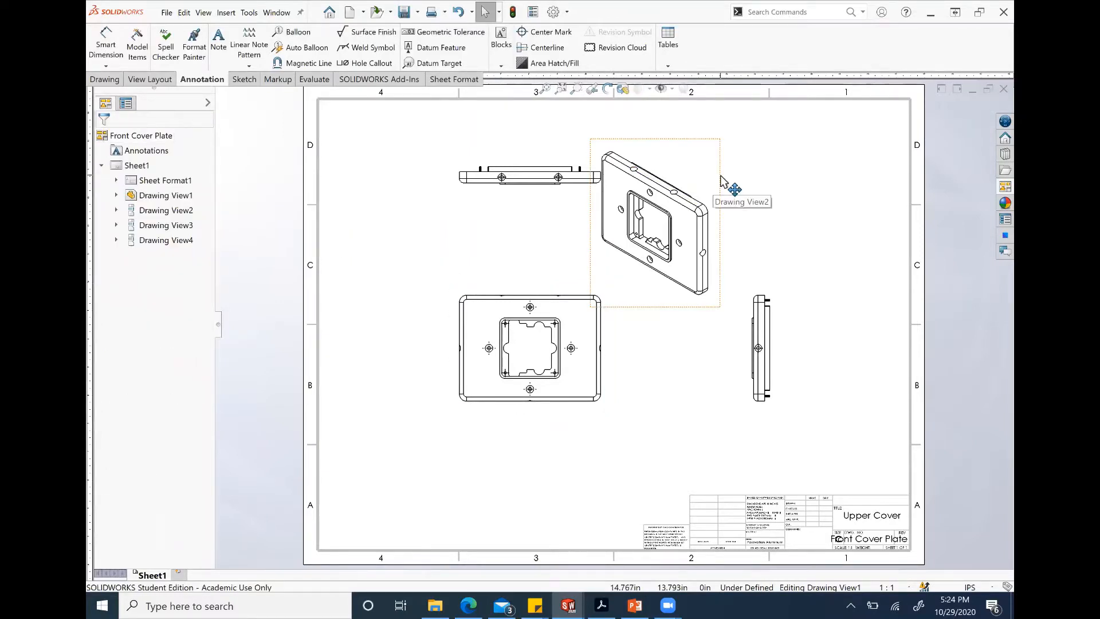
Step: Move the isometric view into the sheet's upper-right corner and shift the side view slightly away from the front view
mouse_move(721, 178)
left_mouse_down()
mouse_move(807, 143)
mouse_move(789, 138)
mouse_move(779, 152)
mouse_move(798, 171)
mouse_move(871, 143)
mouse_move(852, 121)
mouse_move(779, 161)
mouse_move(810, 146)
left_mouse_up()
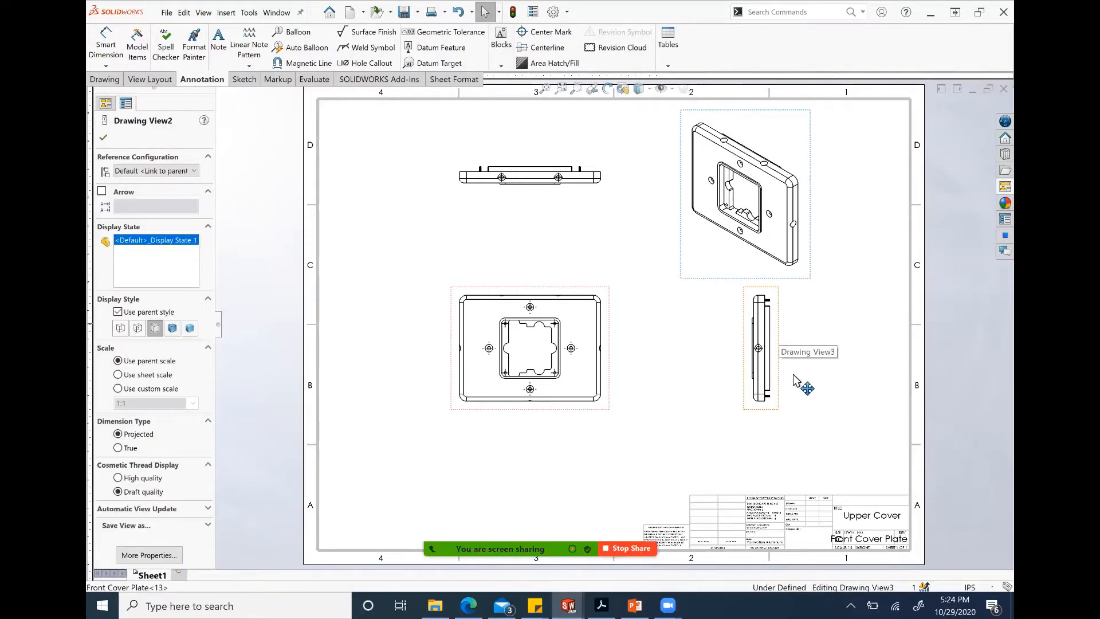
mouse_move(782, 378)
left_mouse_down()
mouse_move(750, 378)
mouse_move(793, 372)
left_mouse_up()
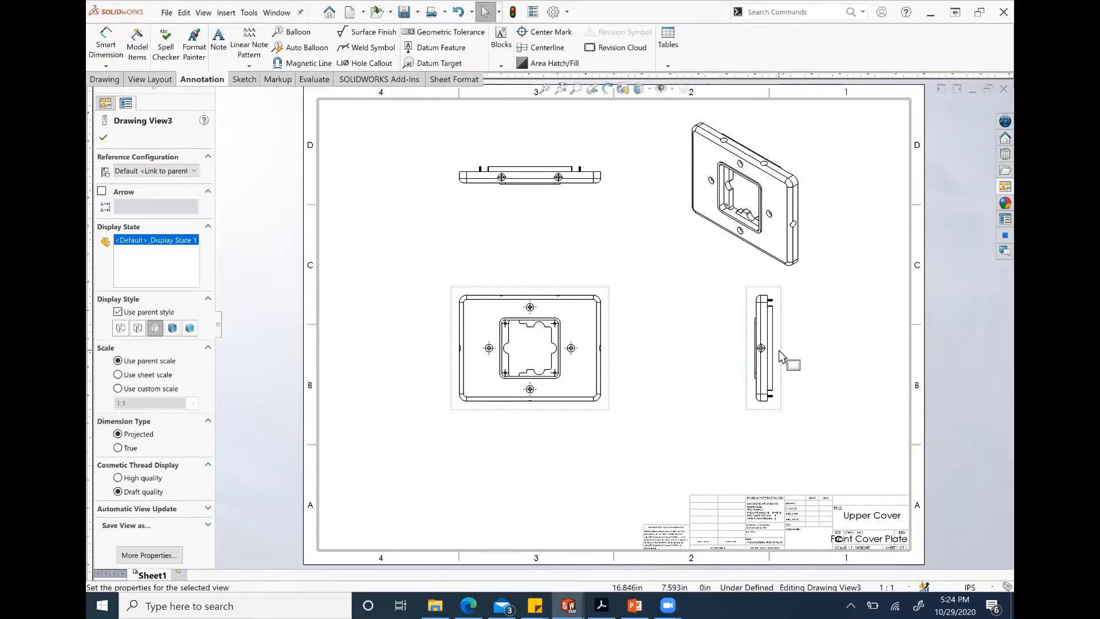
right_click(781, 355)
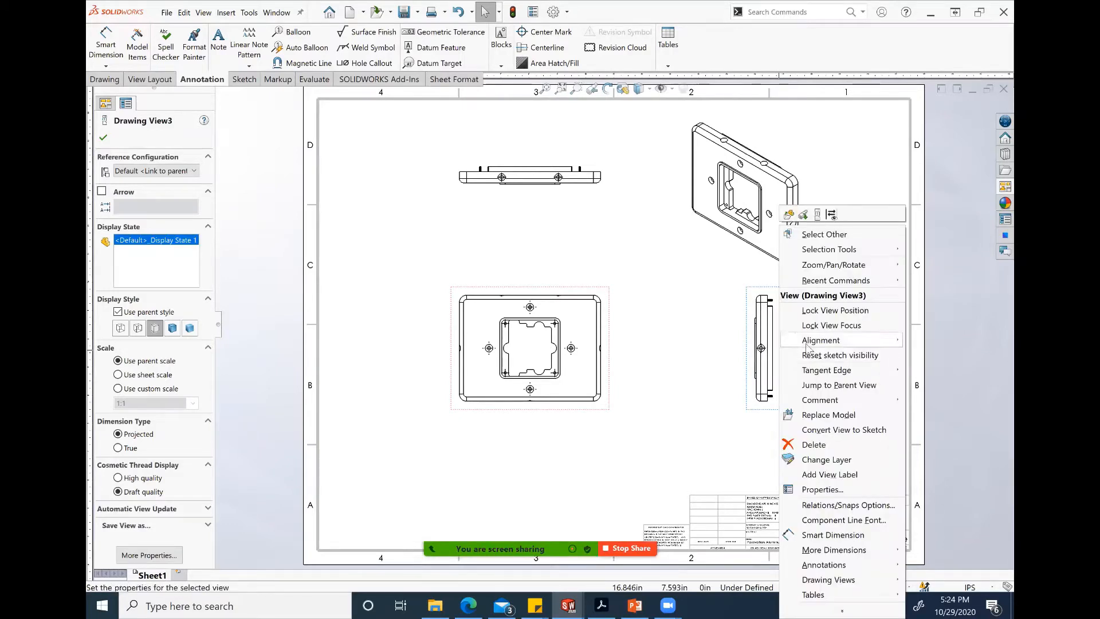
mouse_move(806, 346)
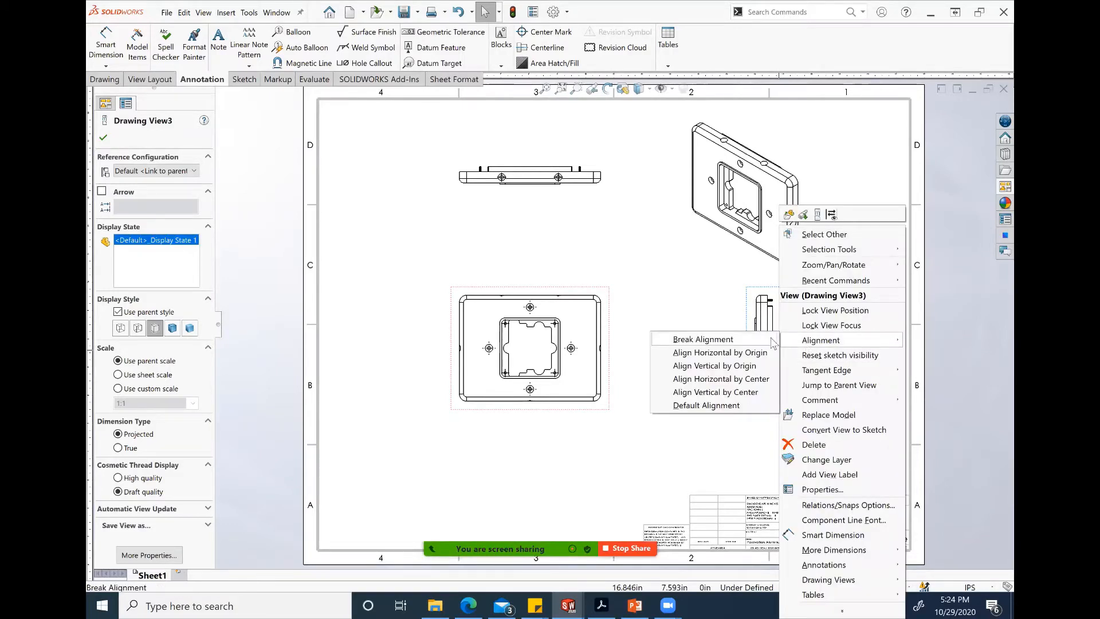
left_click(724, 270)
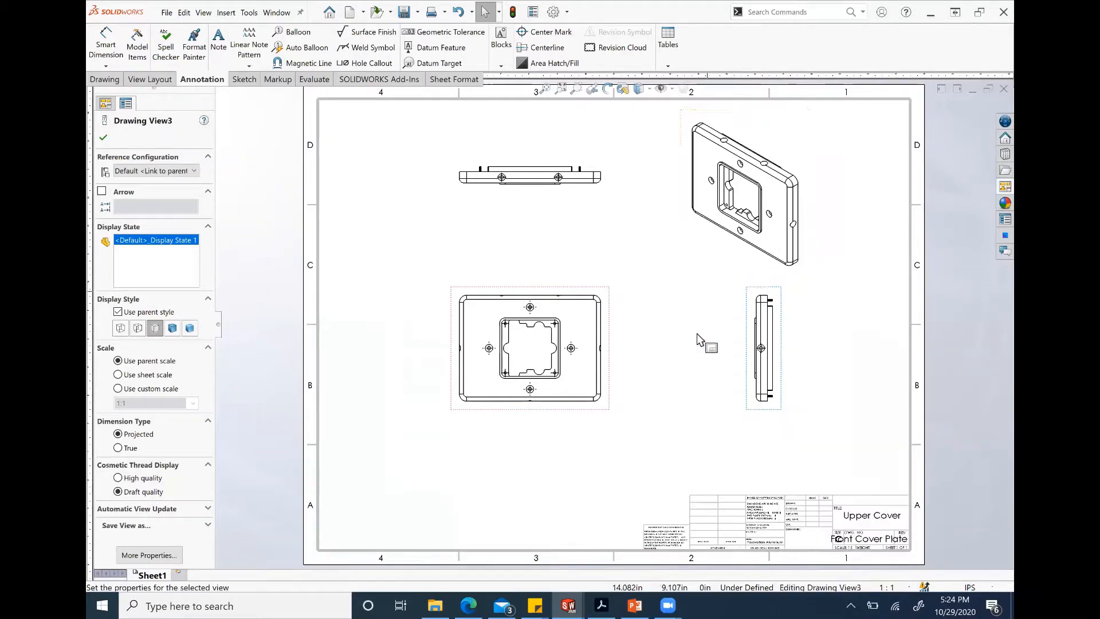
left_click(102, 139)
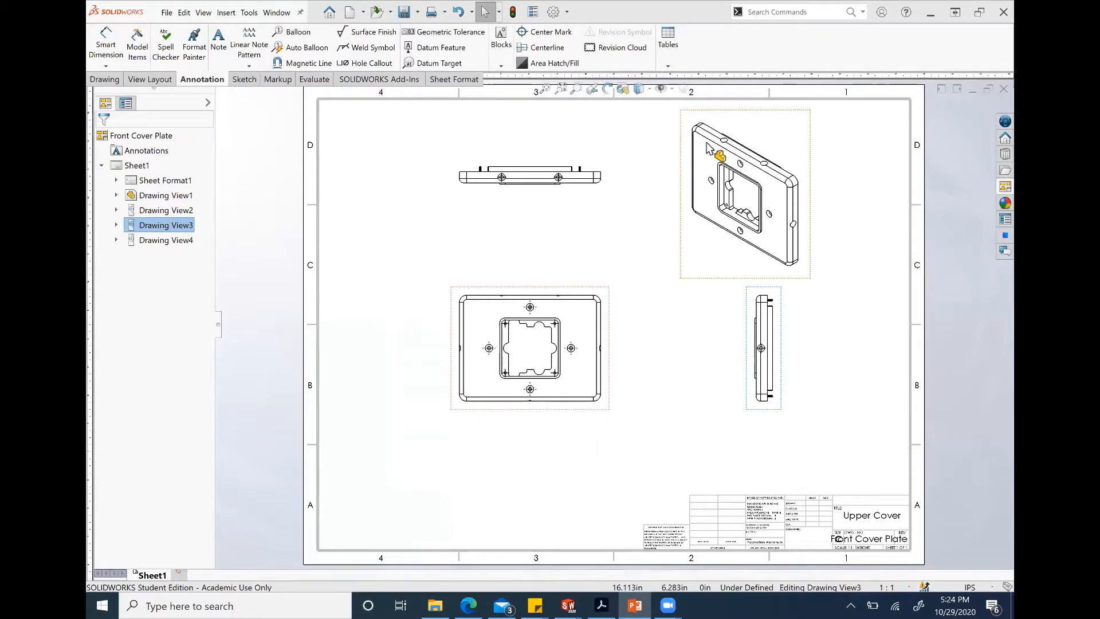
Step: Show the isometric view's tangent edges with font
right_click(809, 161)
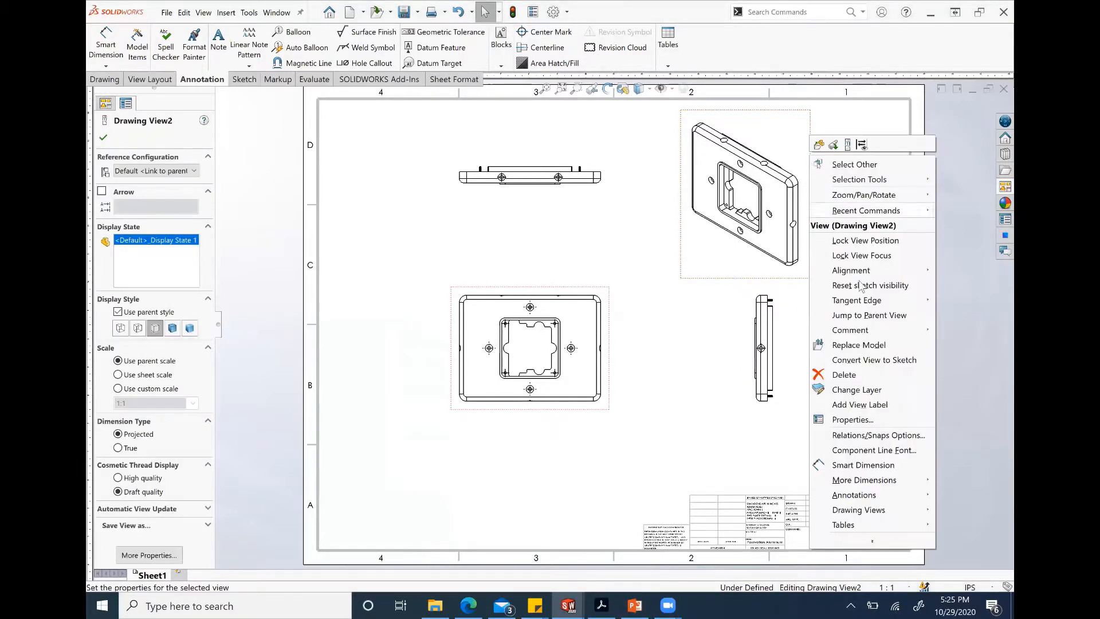
mouse_move(905, 305)
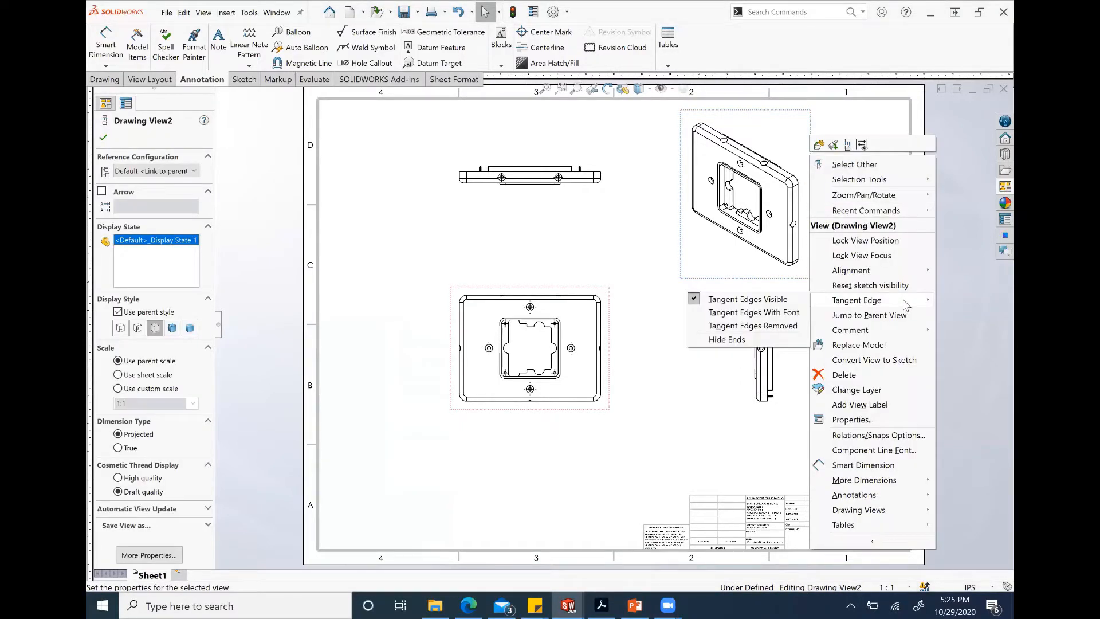
left_click(800, 315)
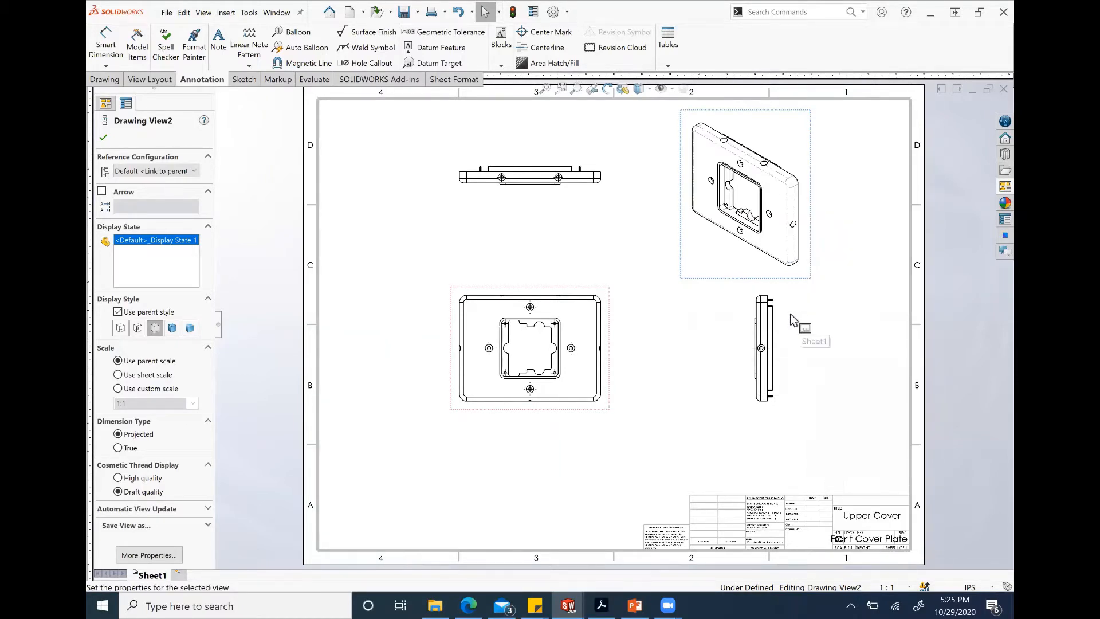
left_click(103, 137)
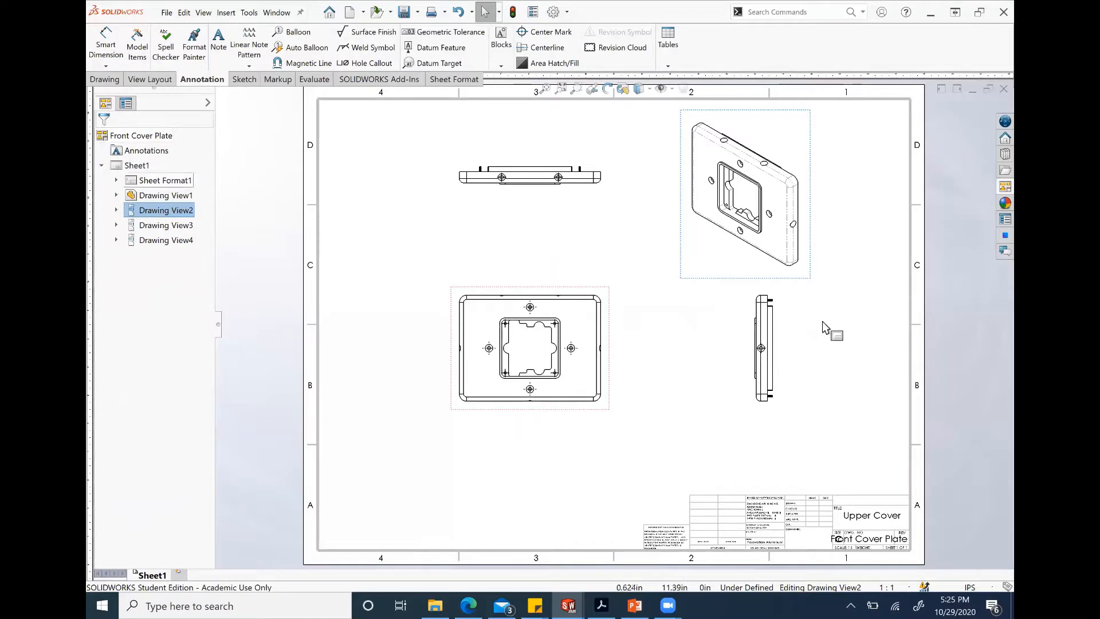
Step: Sketch a vertical line about 2.415 in long from the front view's centre to just above its upper edge
key("alt+Tab")
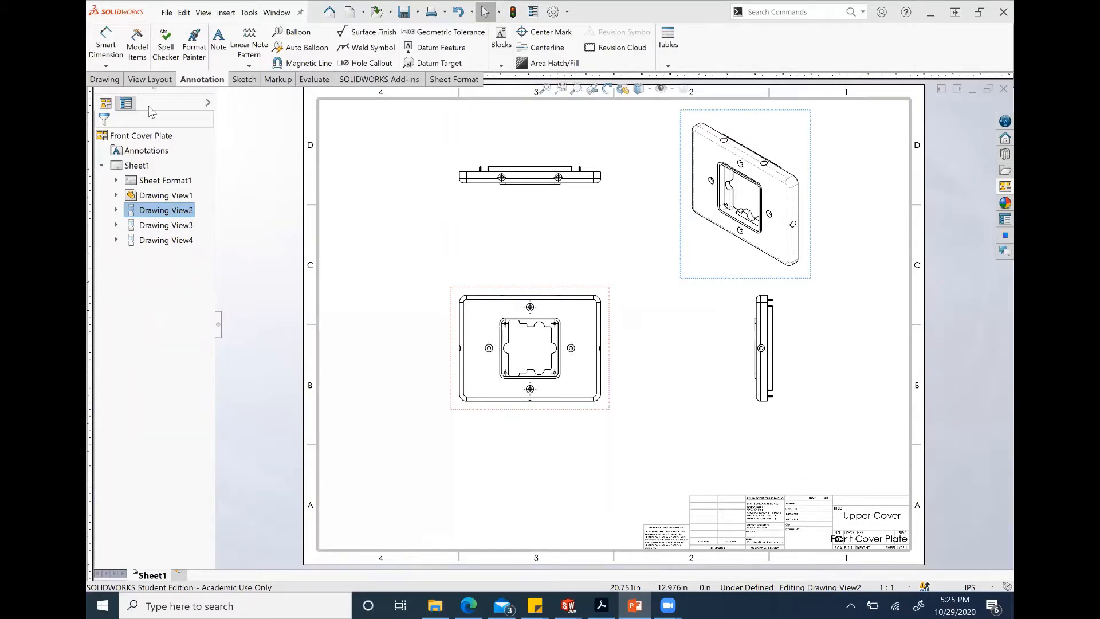
left_click(244, 81)
left_click(135, 34)
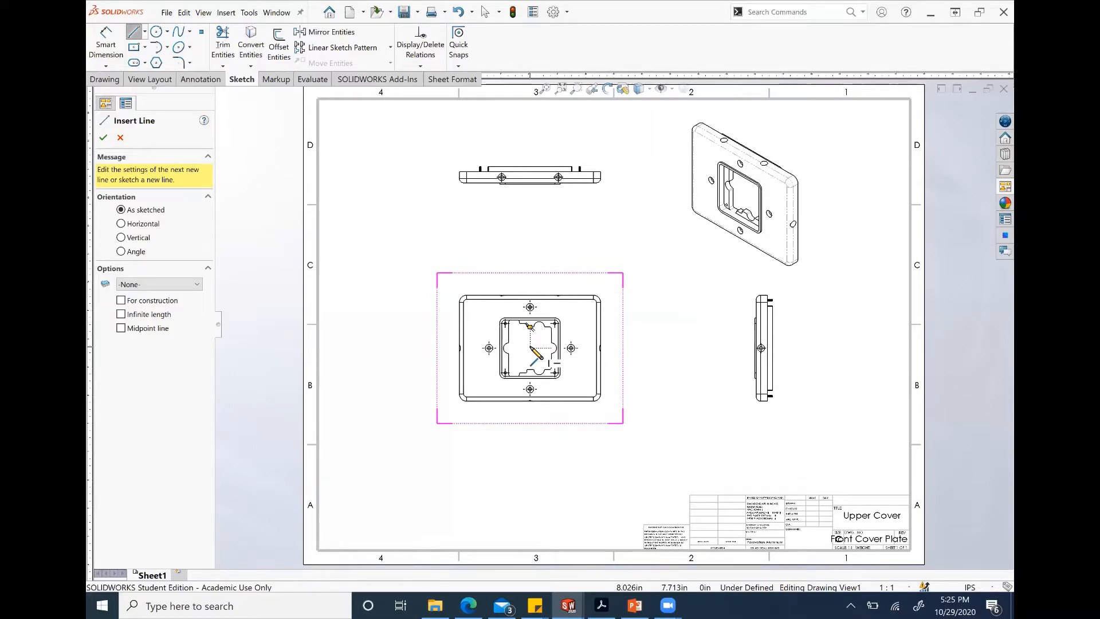
left_click(530, 326)
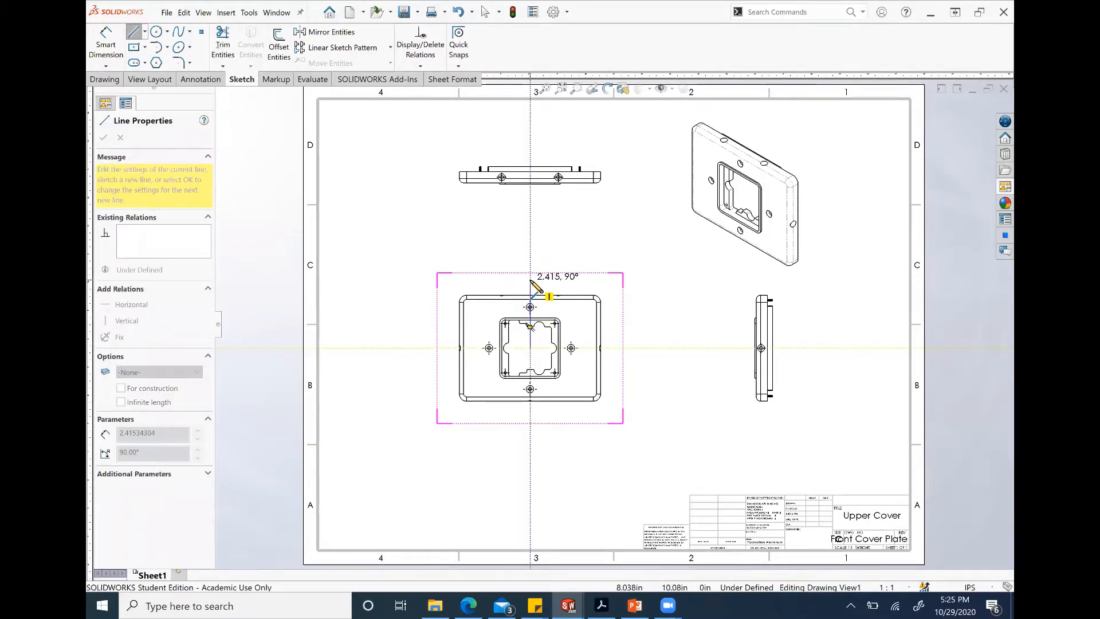
left_click(531, 280)
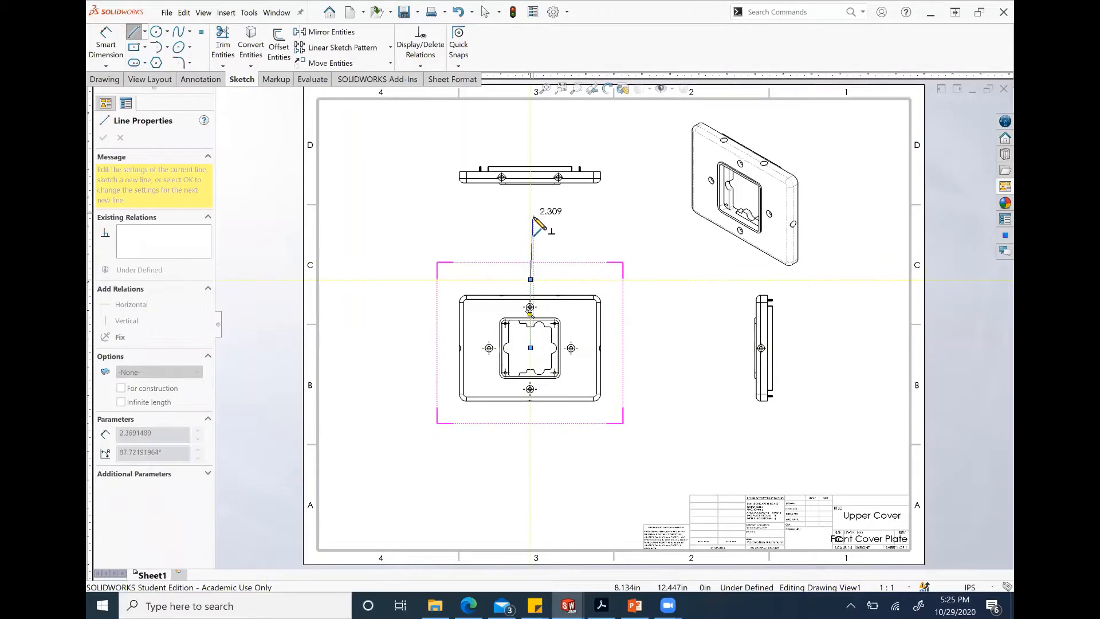
key("Escape")
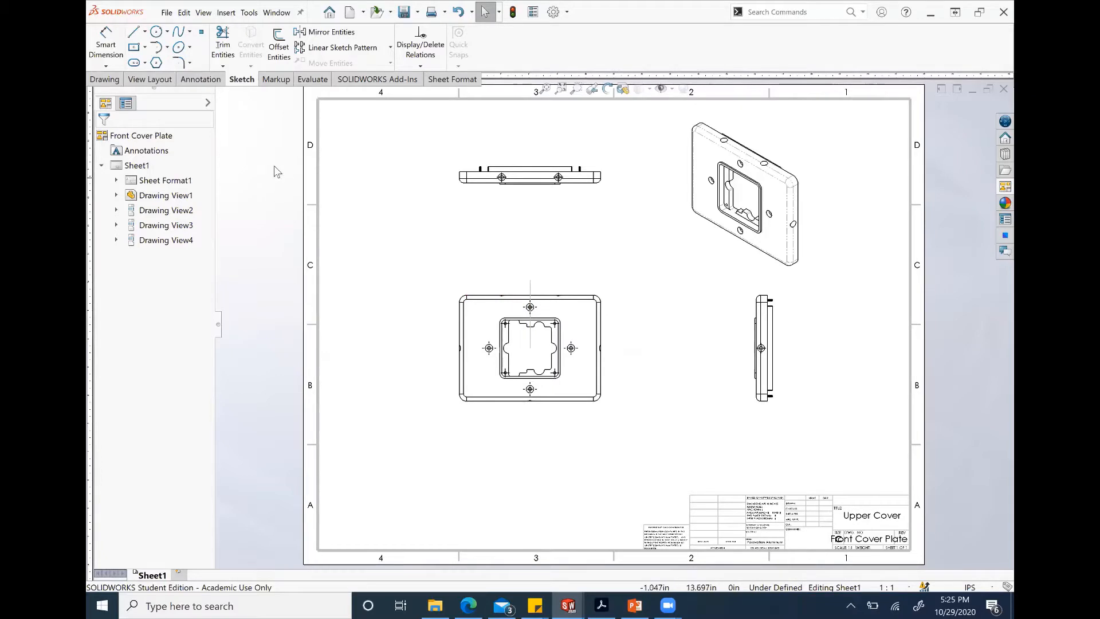
Step: Create a partial section view from the sketched vertical line and place it to the left of the front view
left_click(155, 80)
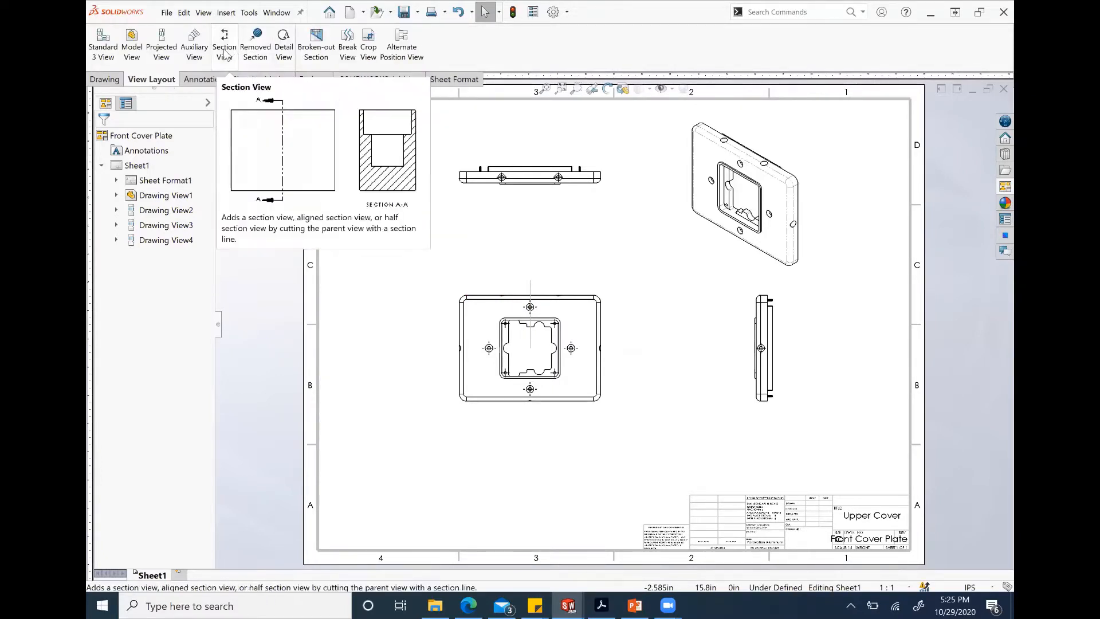
left_click(530, 288)
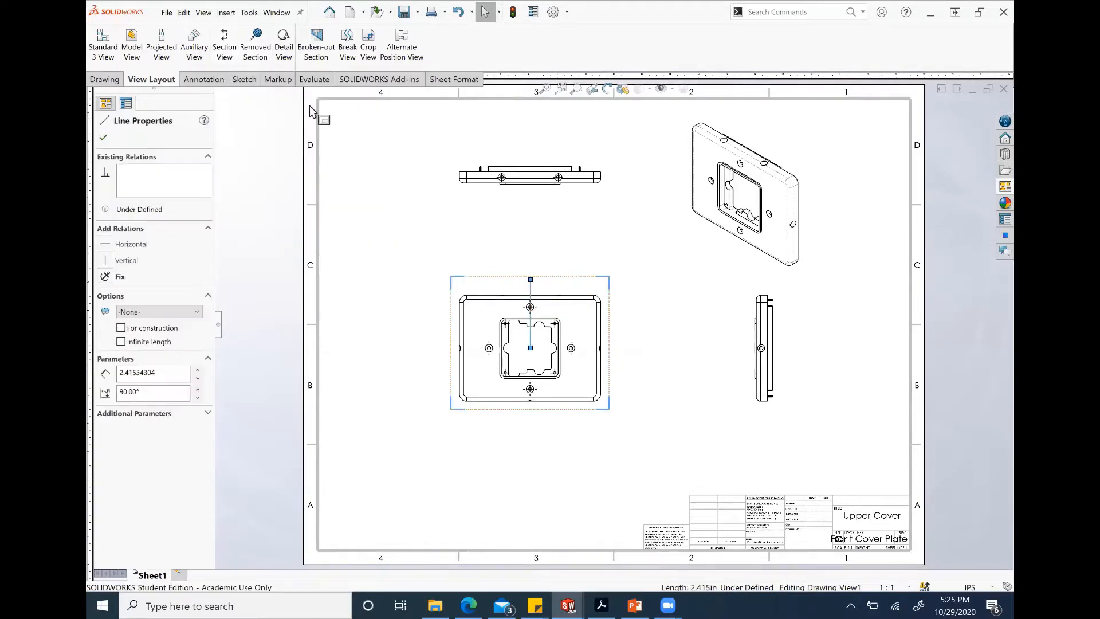
left_click(225, 53)
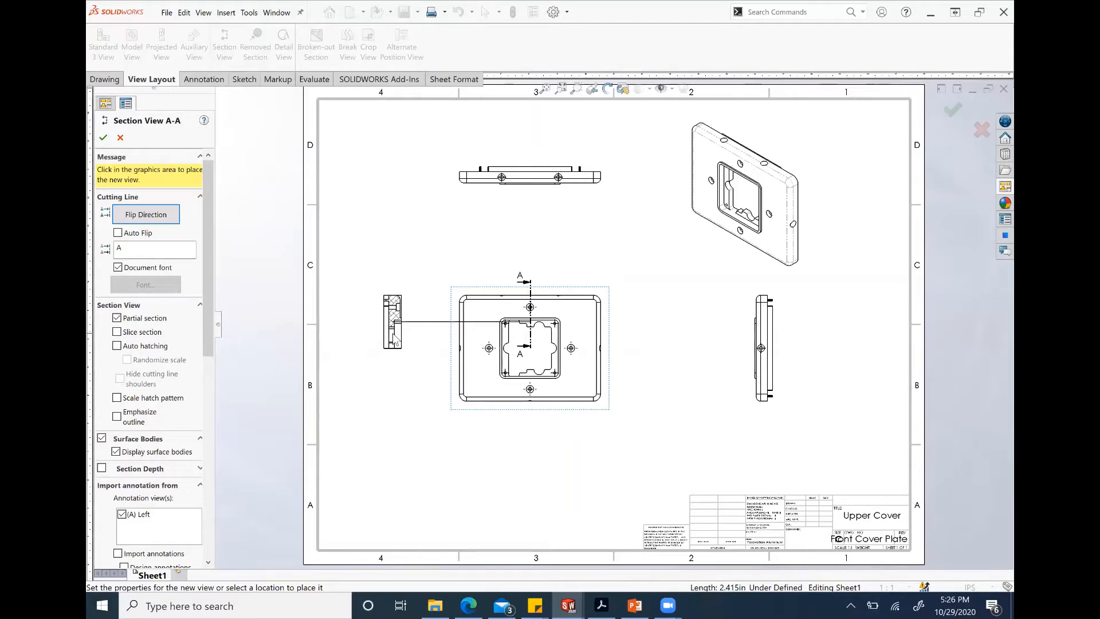
left_click(394, 341)
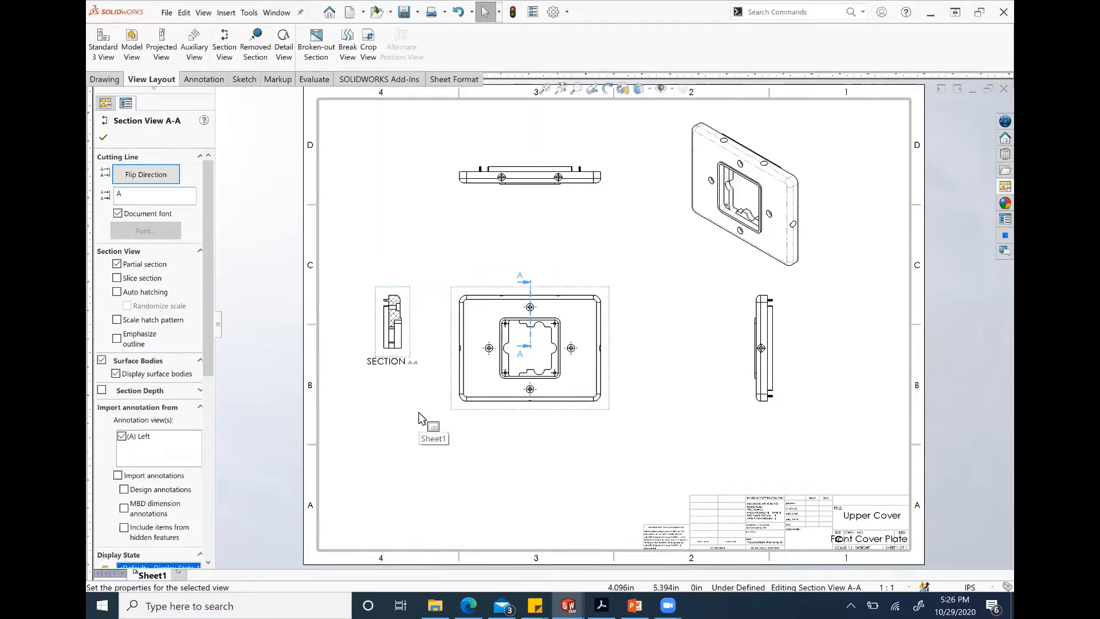
Step: Flip the viewing direction of section A-A and accept the section view
left_click(158, 180)
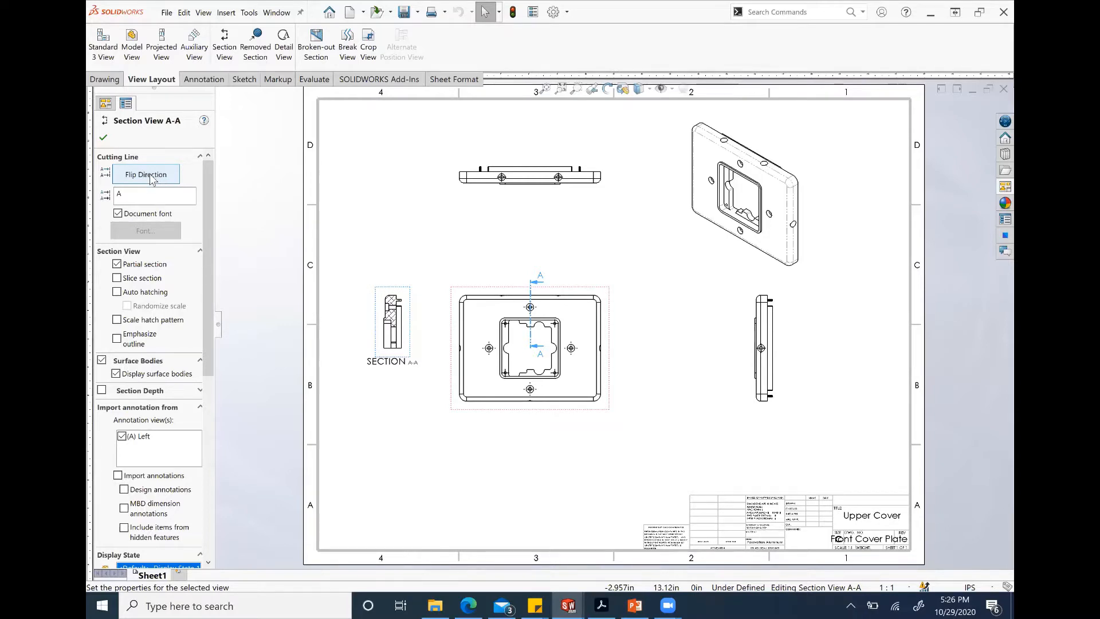
left_click(104, 138)
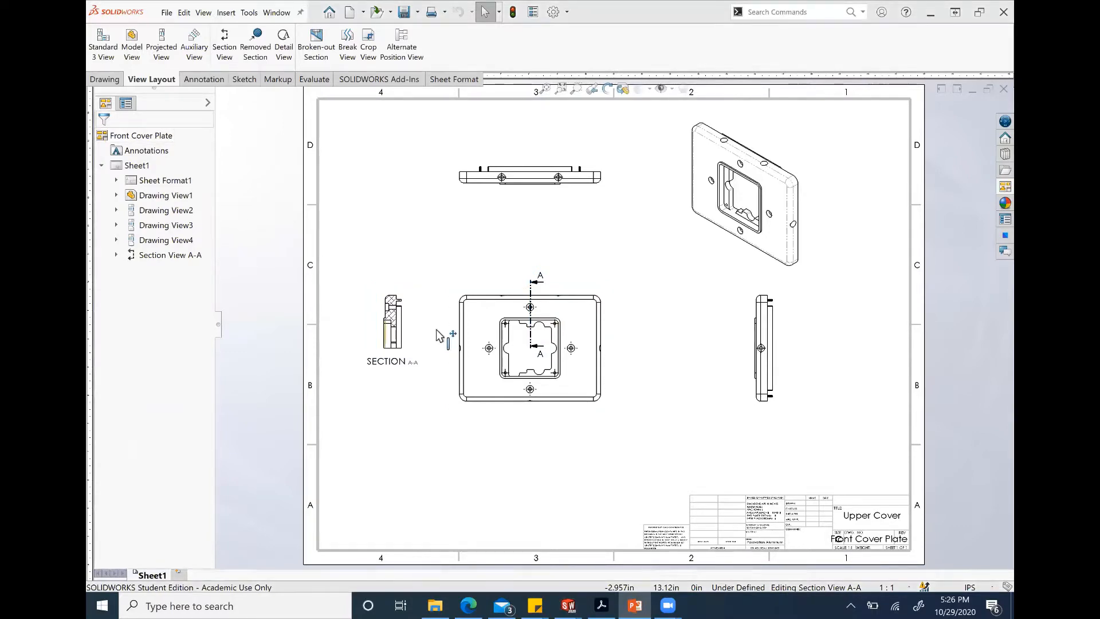
Step: Override the section view's material crosshatch with the ANSI38 (Aluminum) hatch pattern at scale 3
scroll(402, 312, "down", 8)
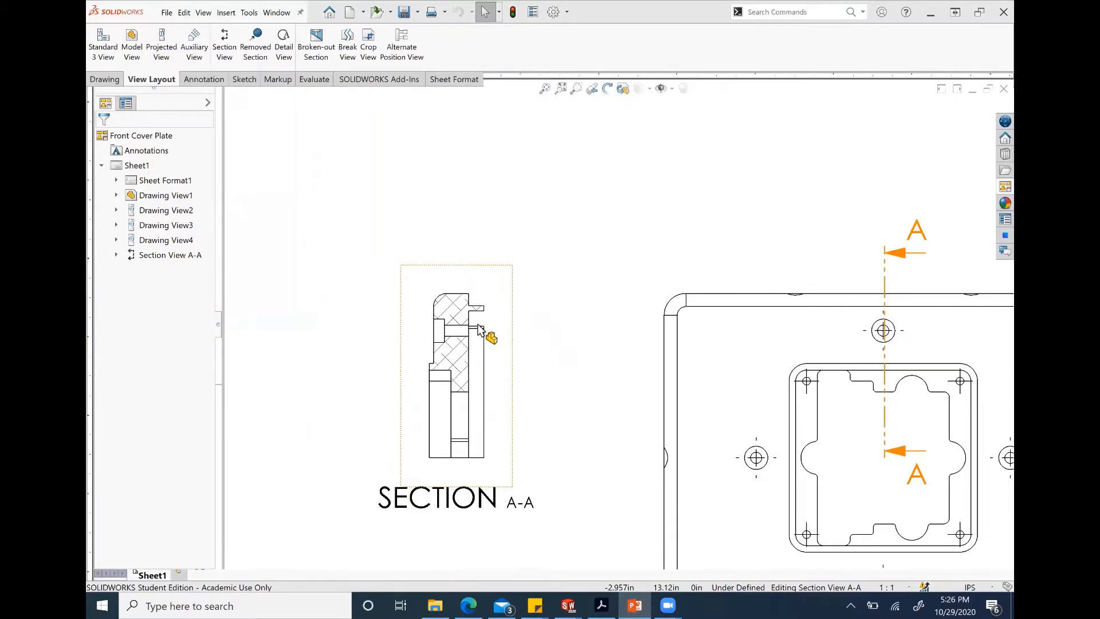
scroll(478, 309, "down", 2)
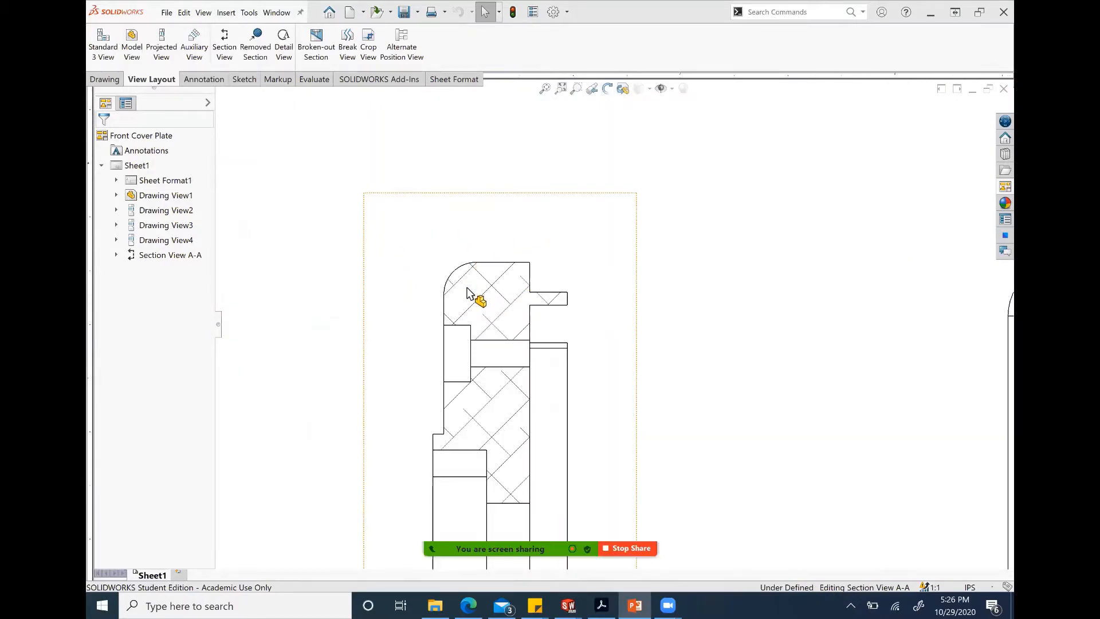
left_click(467, 294)
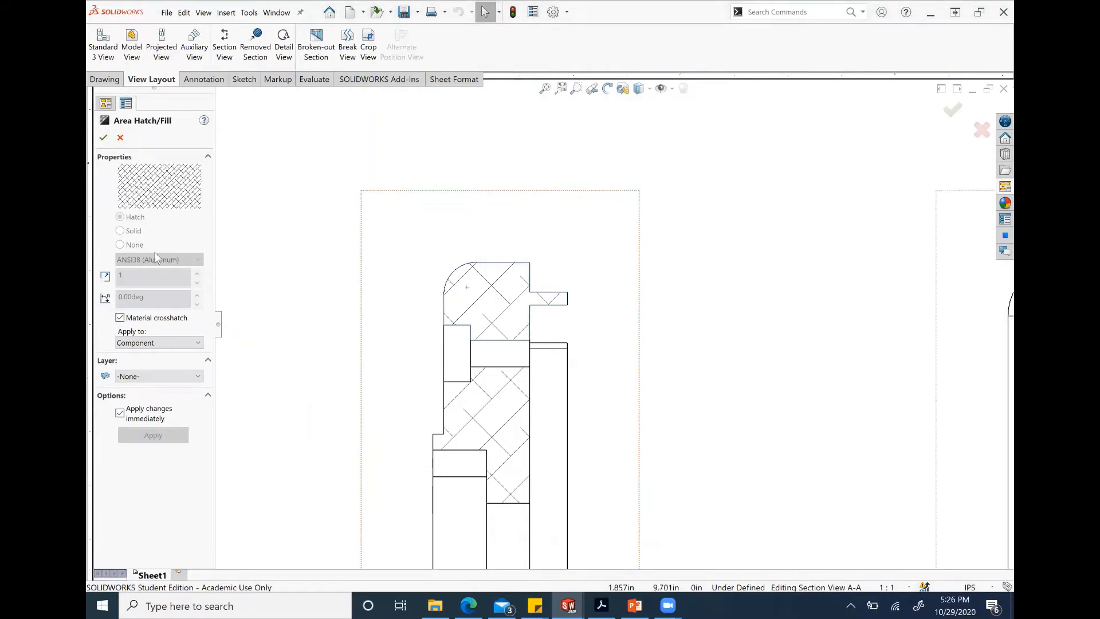
left_click(129, 319)
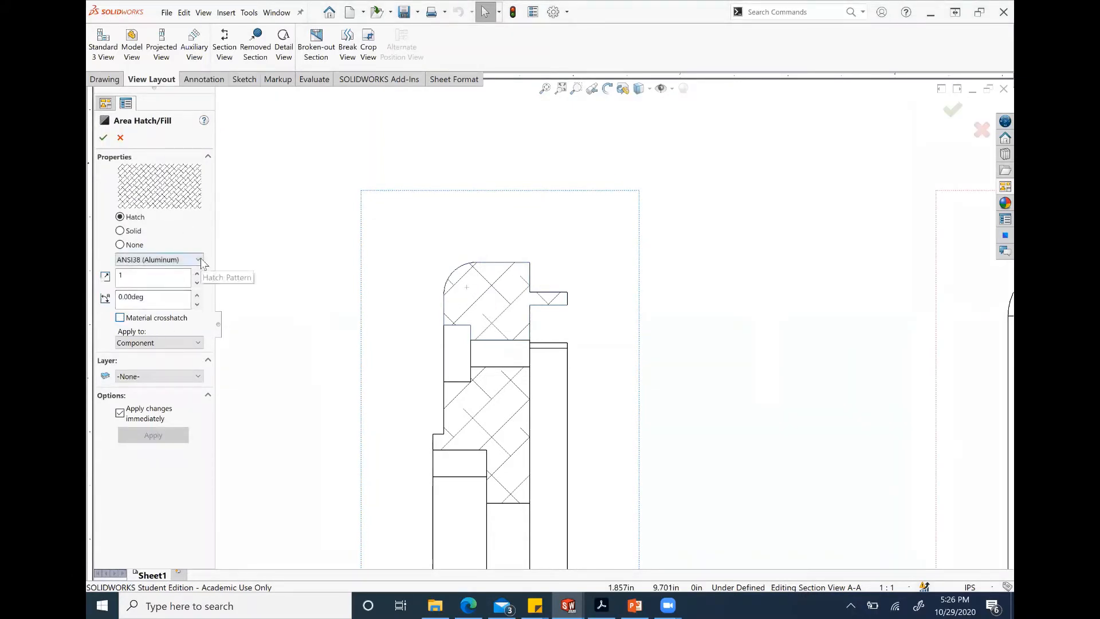
left_click(189, 264)
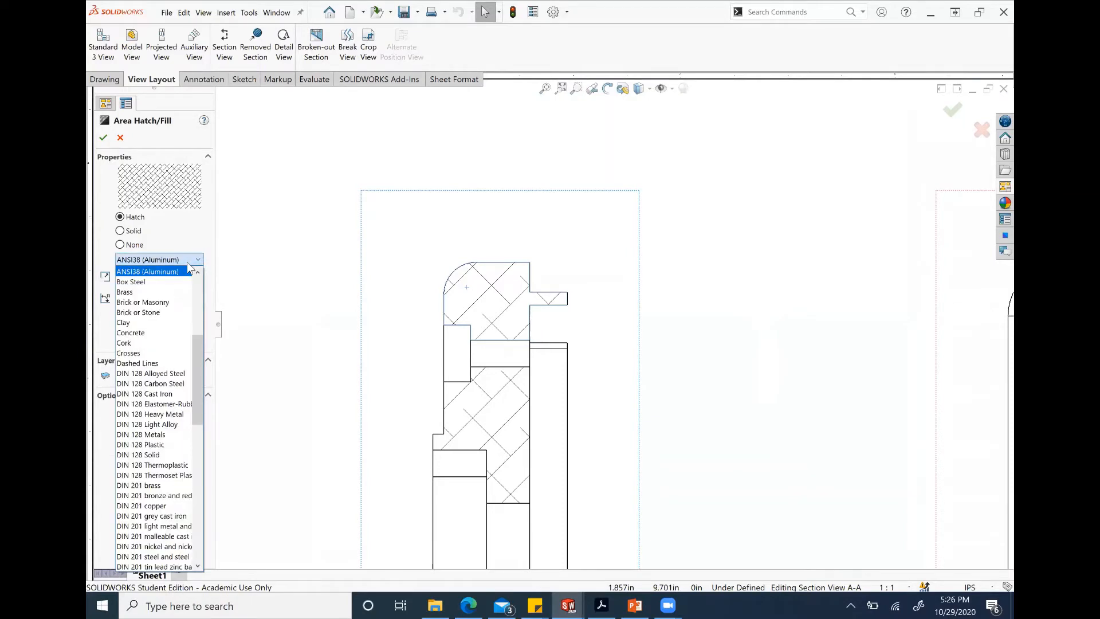
scroll(190, 280, "up", 1)
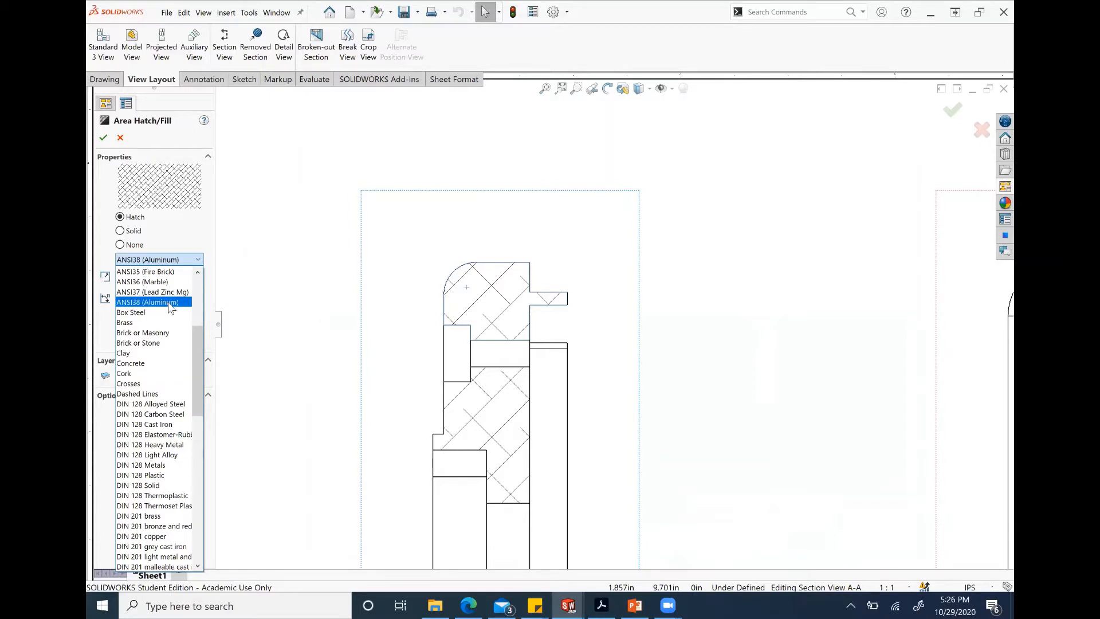
left_click(168, 302)
left_click(170, 279)
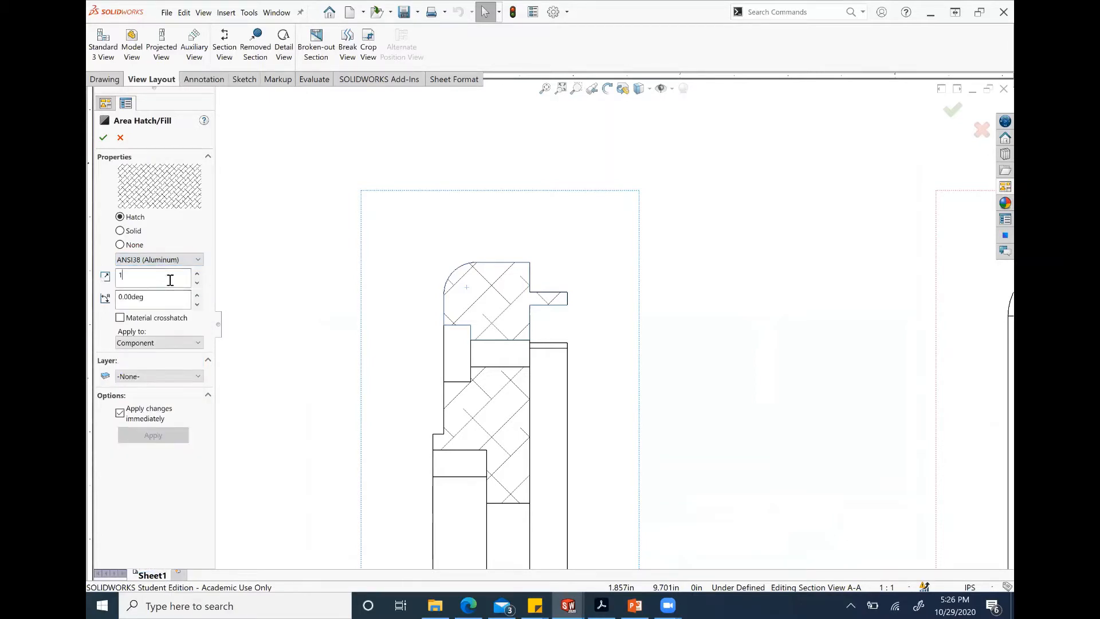
double_click(116, 279)
type("3")
left_click(166, 299)
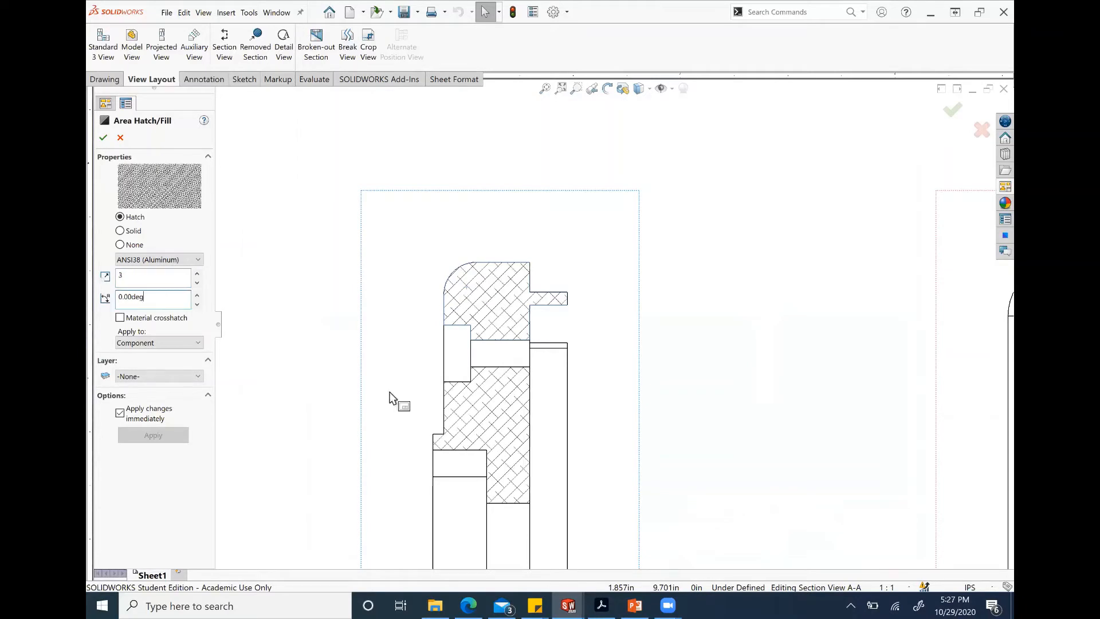
scroll(525, 459, "up", 2)
scroll(538, 461, "up", 1)
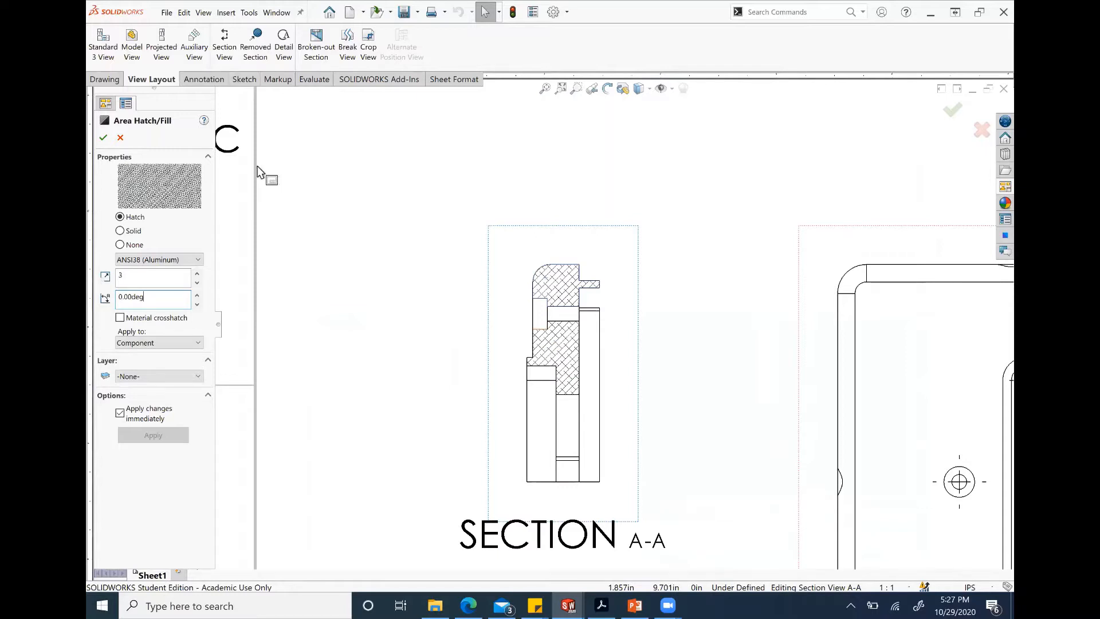
left_click(104, 139)
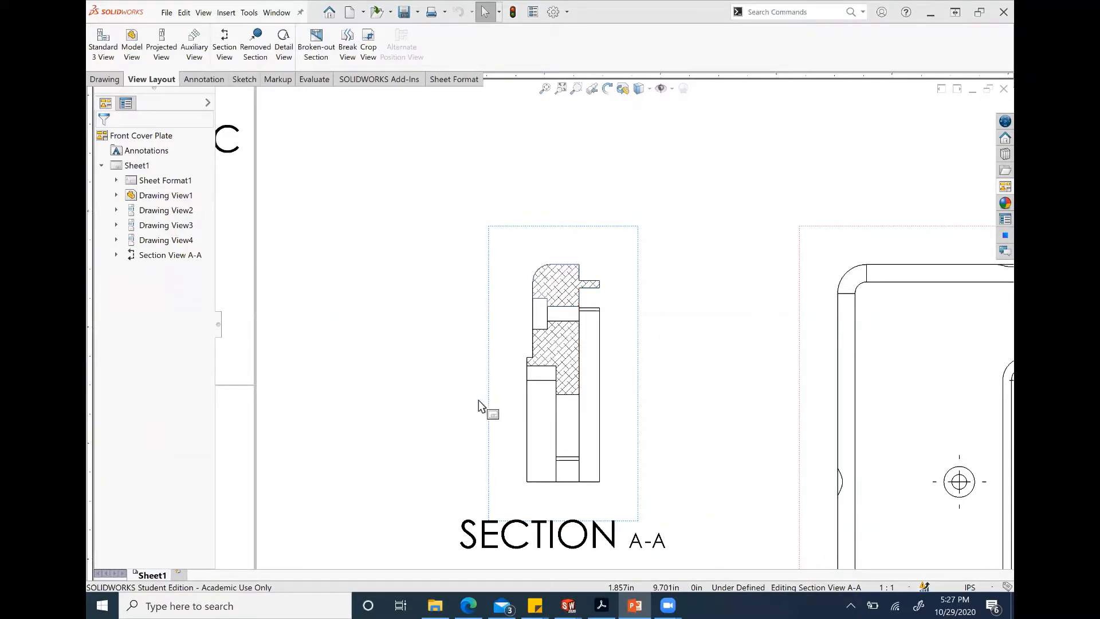
Step: Create a detail view from a circle of about 1.267 in radius around the top view's left end, placing it to the upper right of that view
key("f")
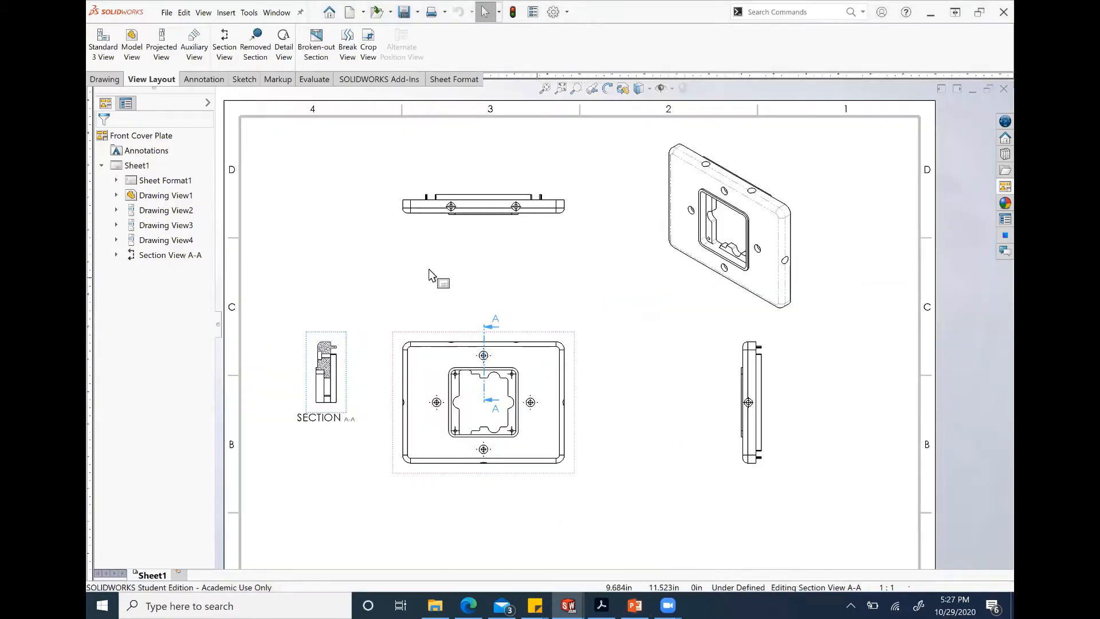
left_click(326, 209)
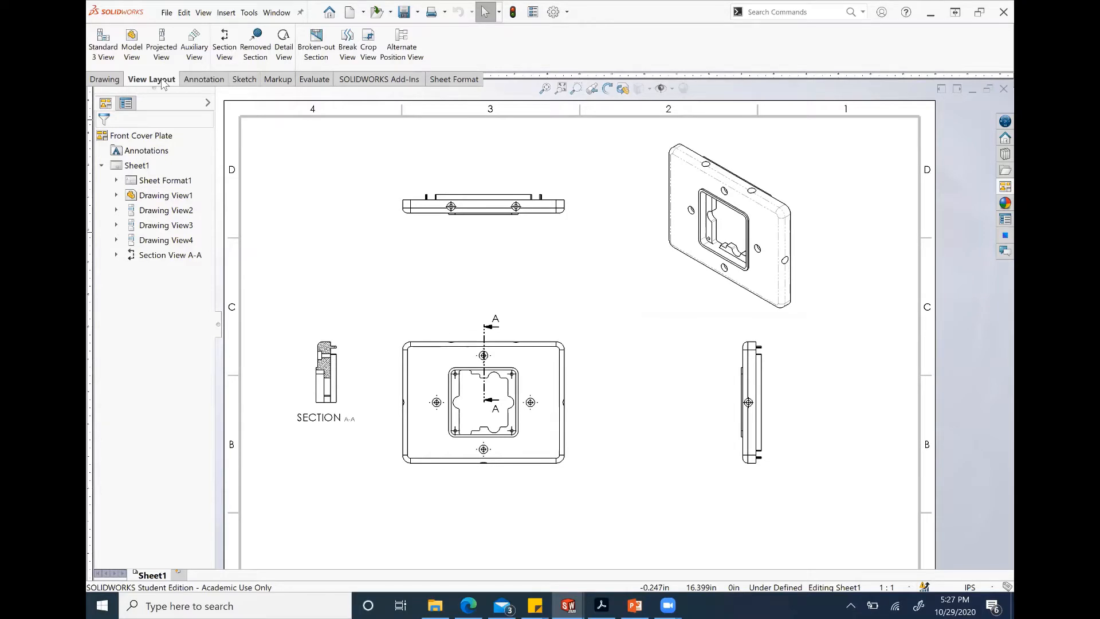
left_click(294, 55)
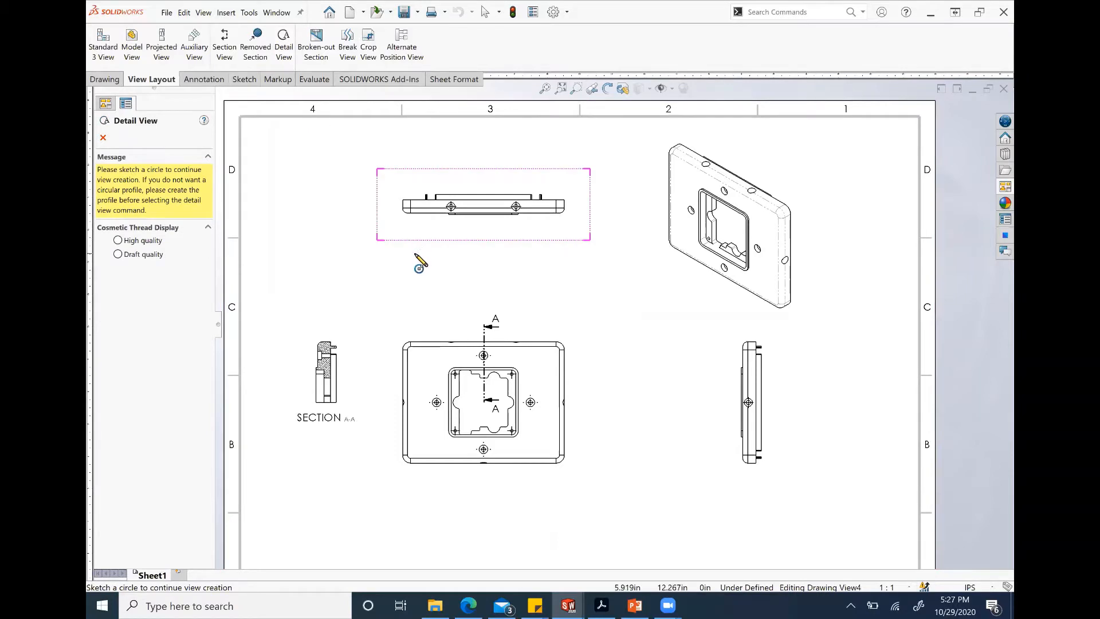
left_click(431, 205)
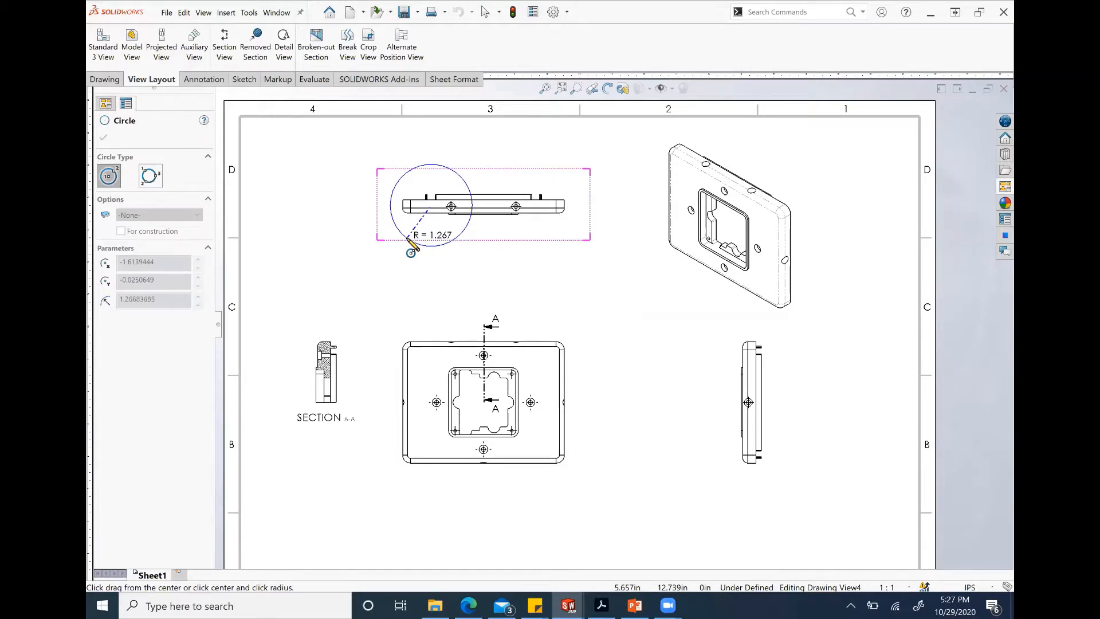
left_click(408, 239)
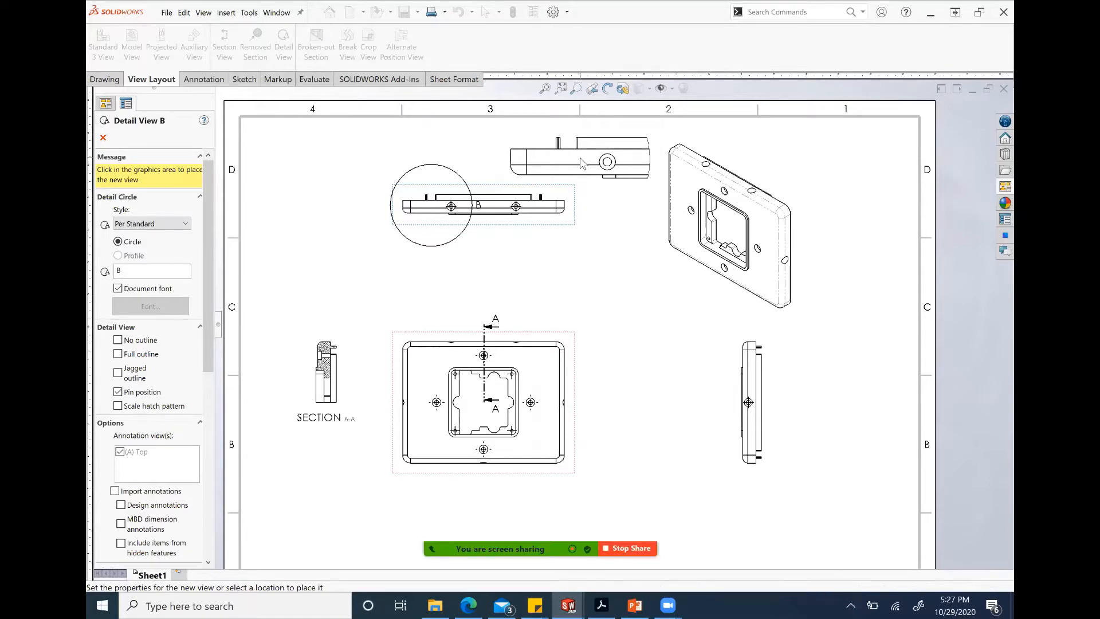
left_click(582, 163)
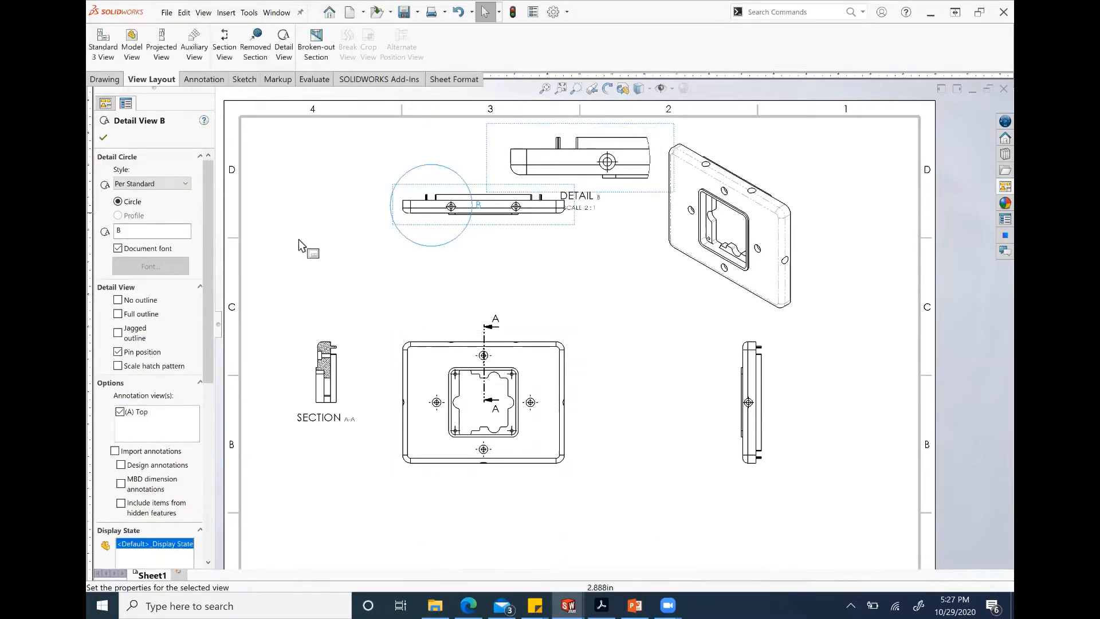
scroll(202, 404, "down", 3)
scroll(201, 424, "down", 5)
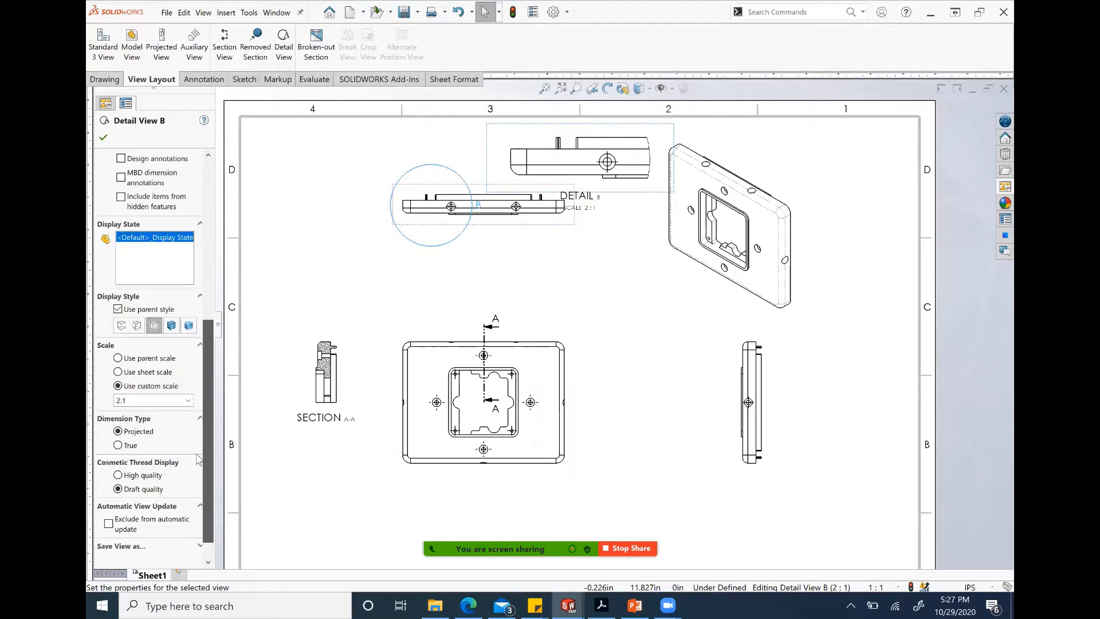
left_click_drag(204, 450, 213, 230)
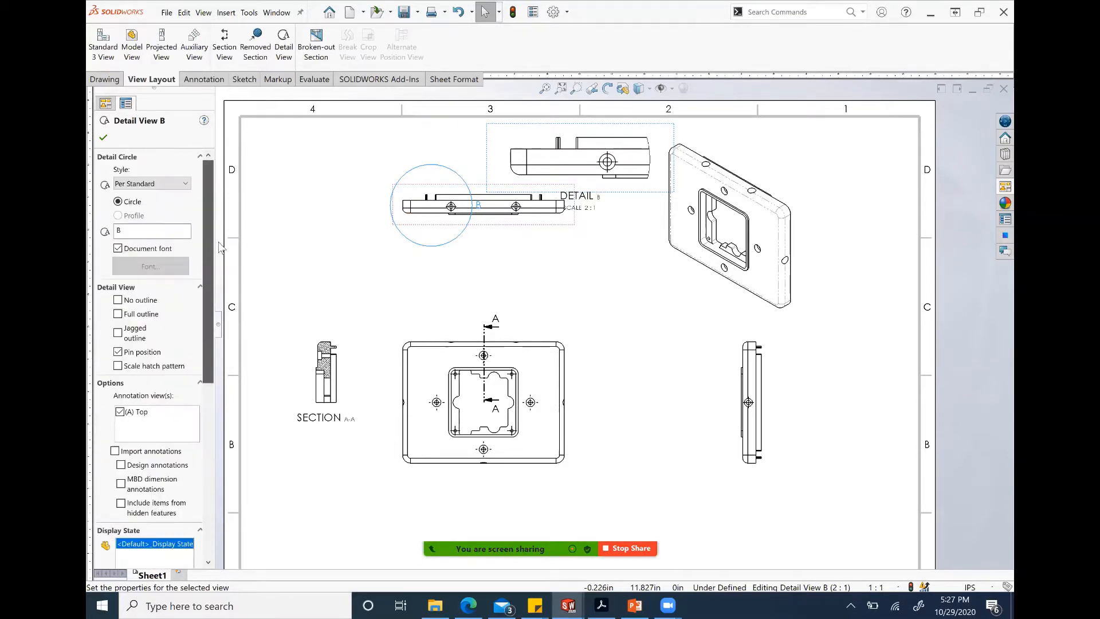
scroll(212, 231, "down", 8)
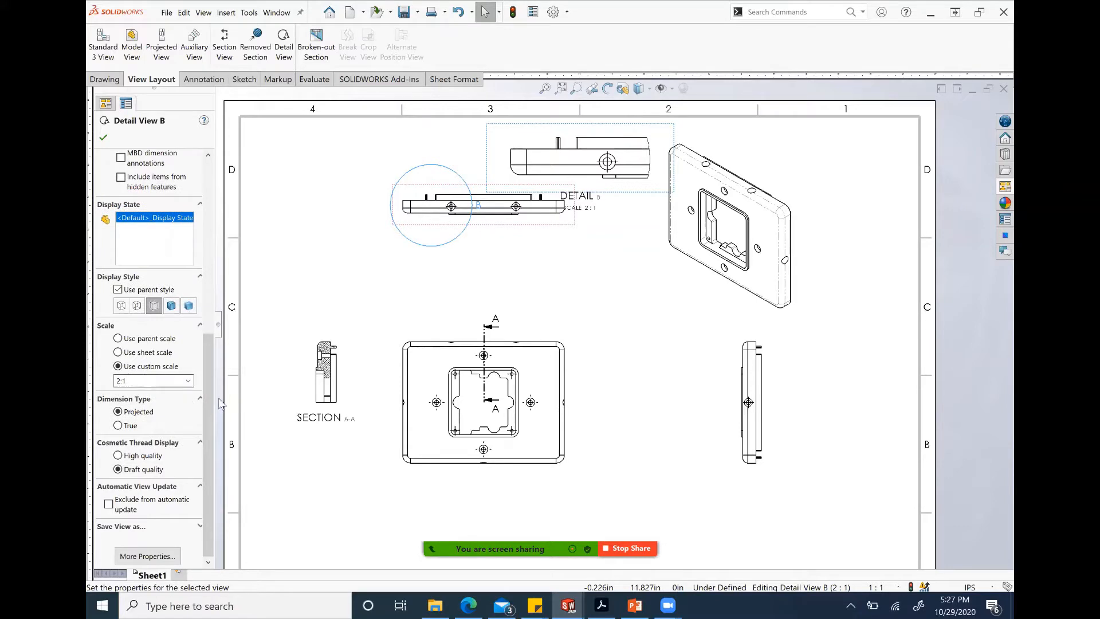
left_click_drag(208, 399, 235, 202)
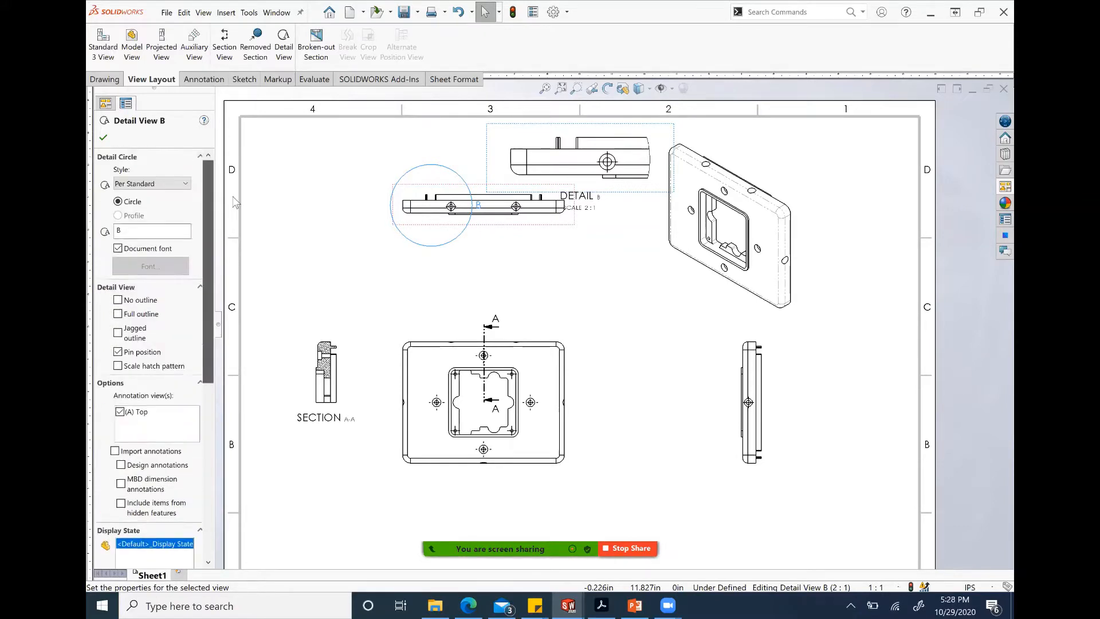
Step: Try the Broken Circle, With Leader, No Leader and Connected styles for the detail circle, and restore Per Standard
left_click(161, 185)
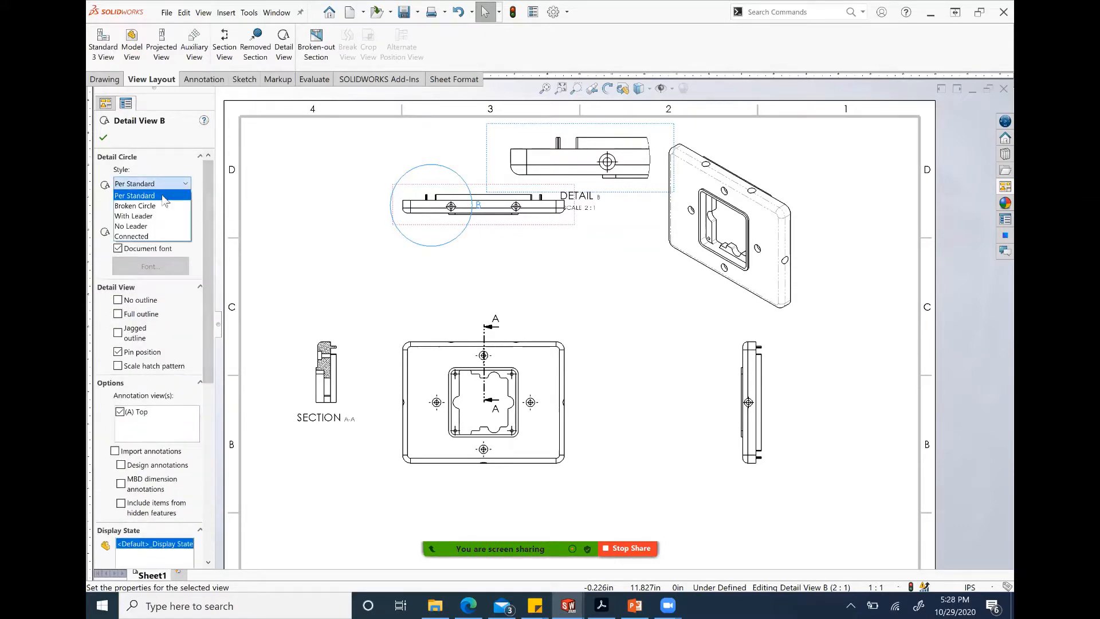
left_click(165, 207)
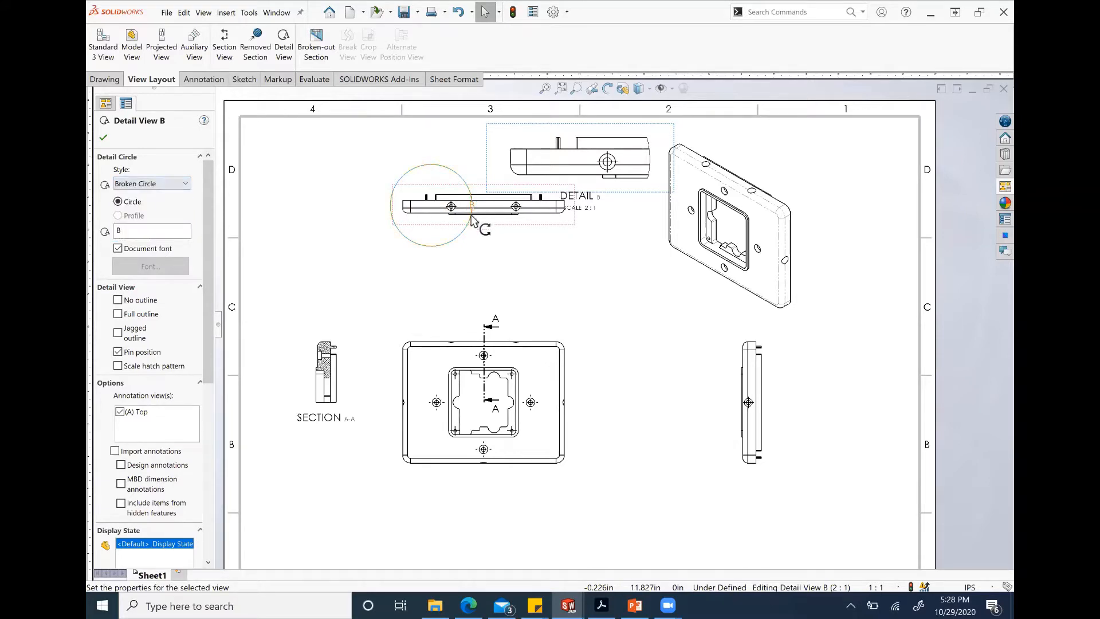
left_click(182, 184)
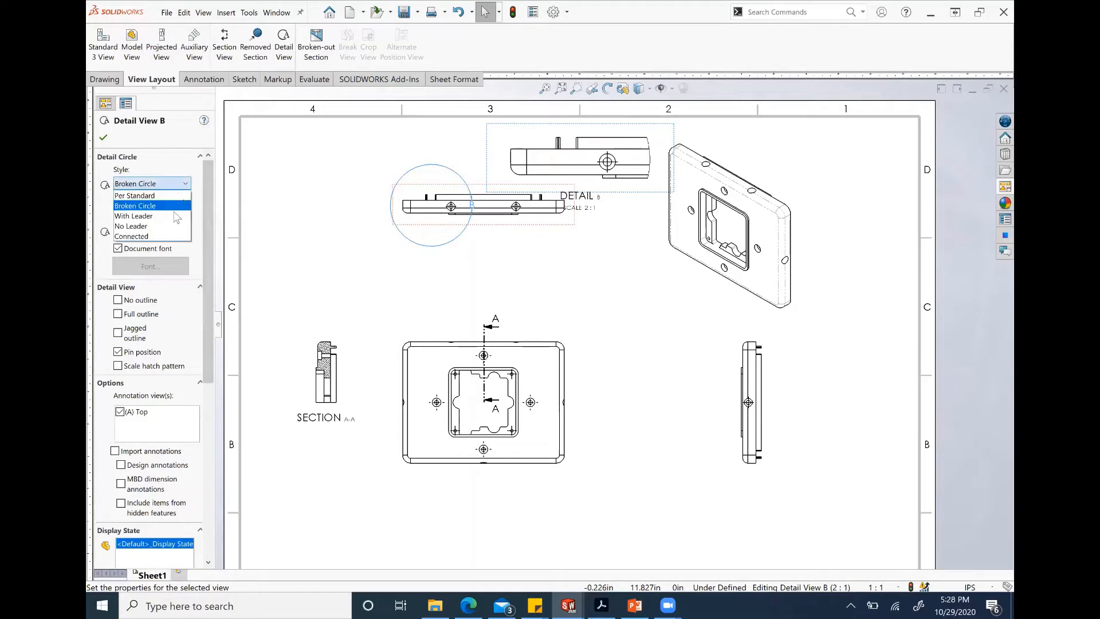
left_click(179, 216)
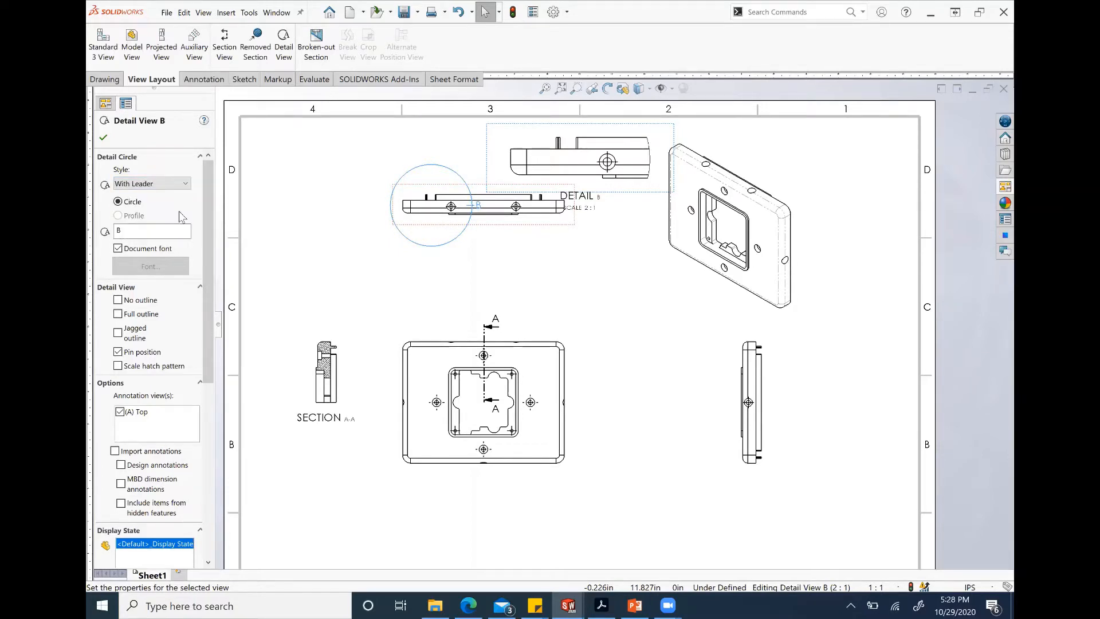
left_click(183, 183)
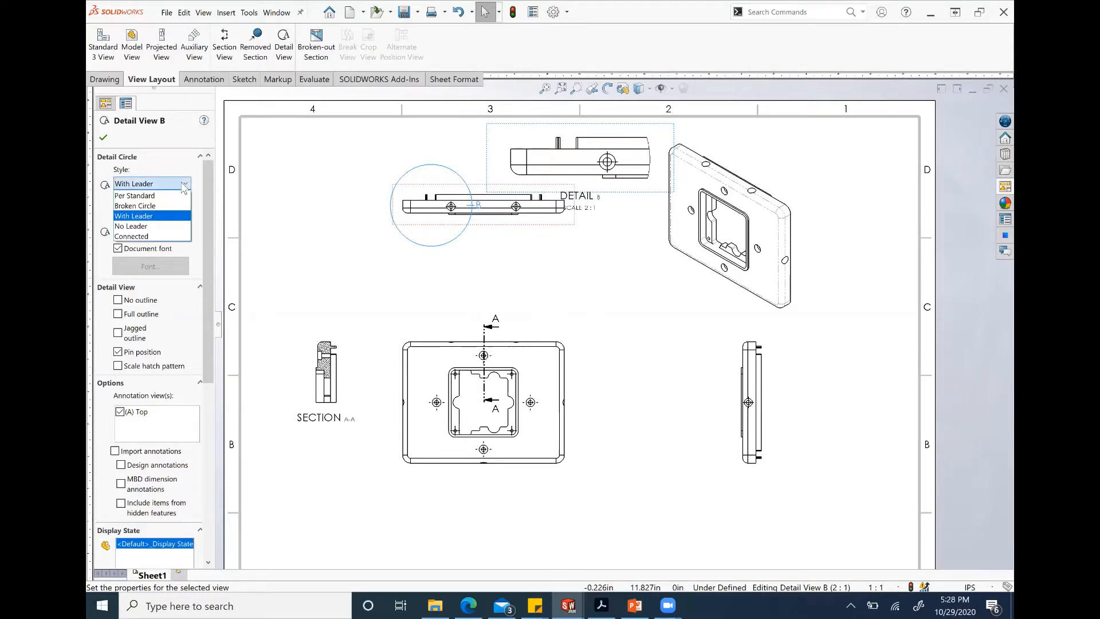
left_click(170, 227)
left_click(178, 183)
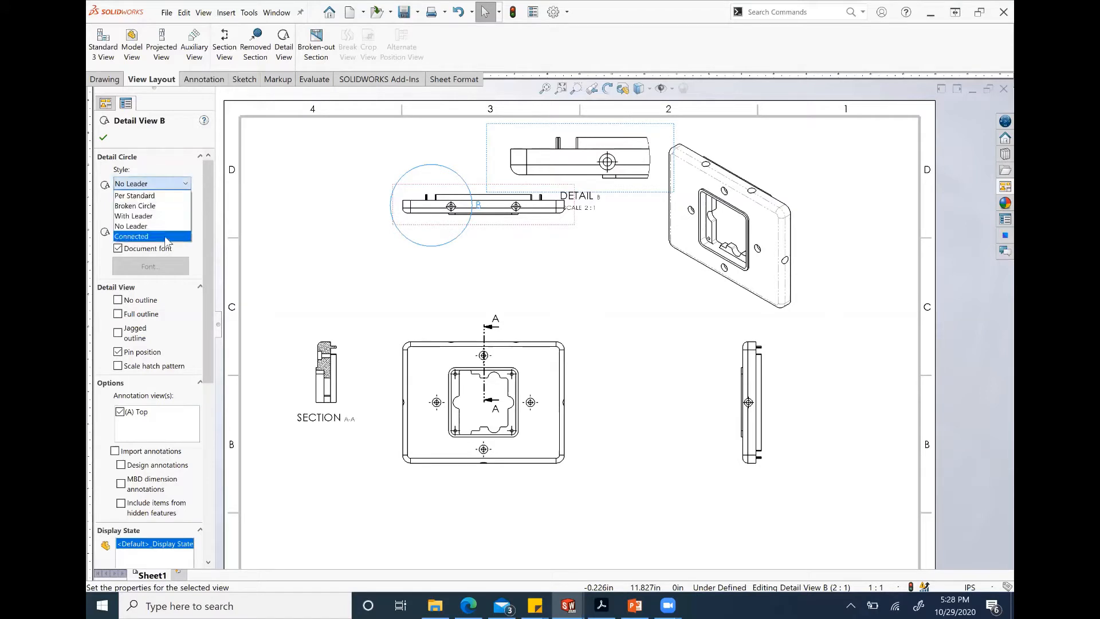
left_click(166, 237)
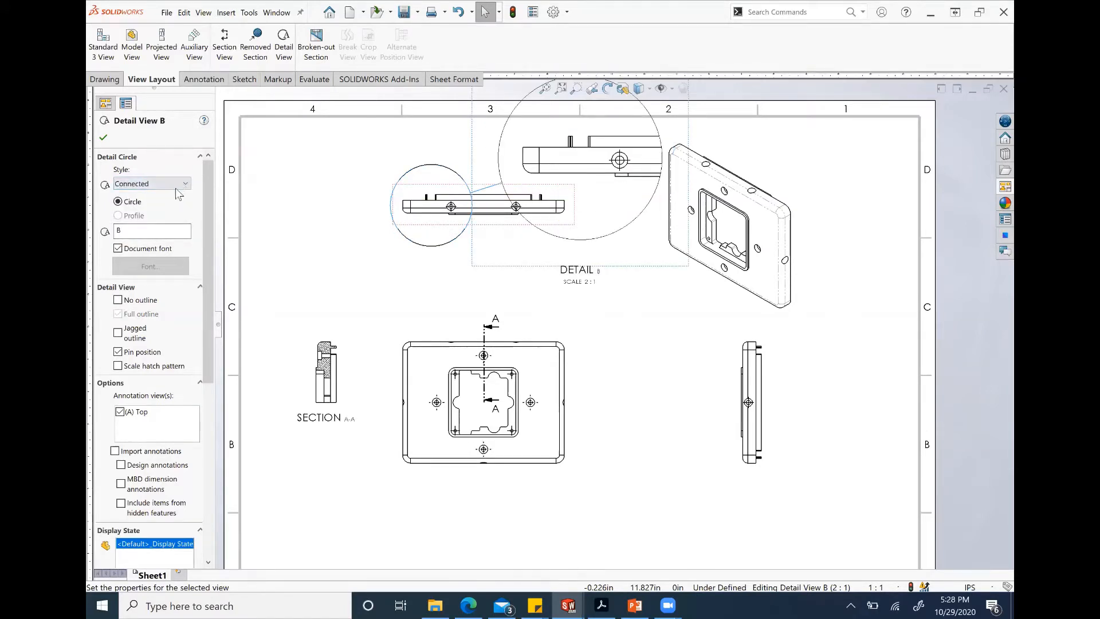
left_click(176, 185)
left_click(171, 196)
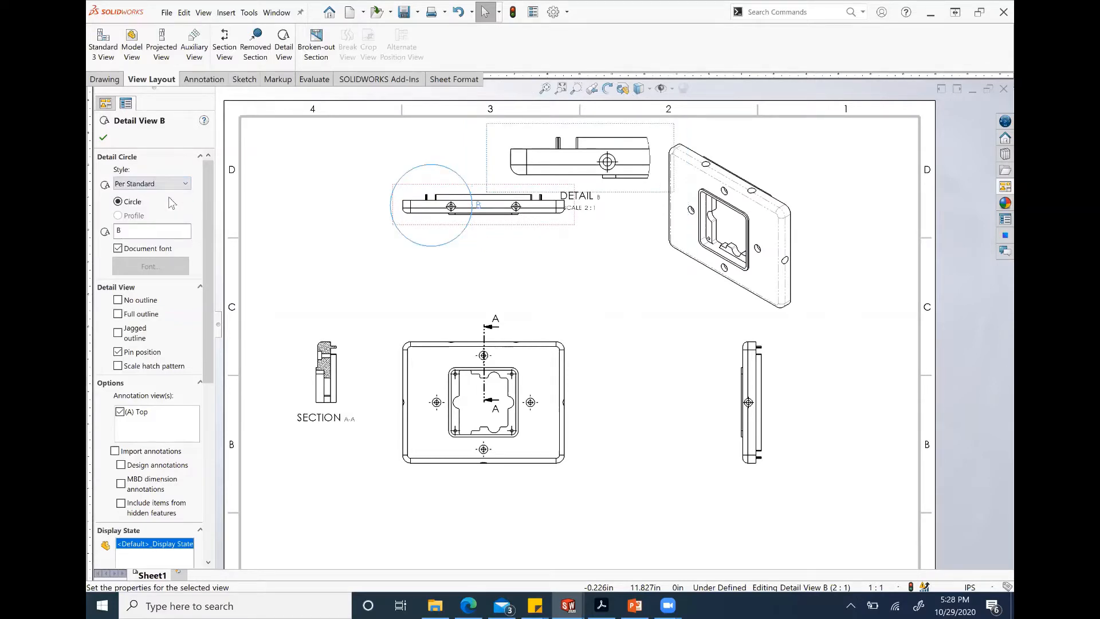
left_click(103, 140)
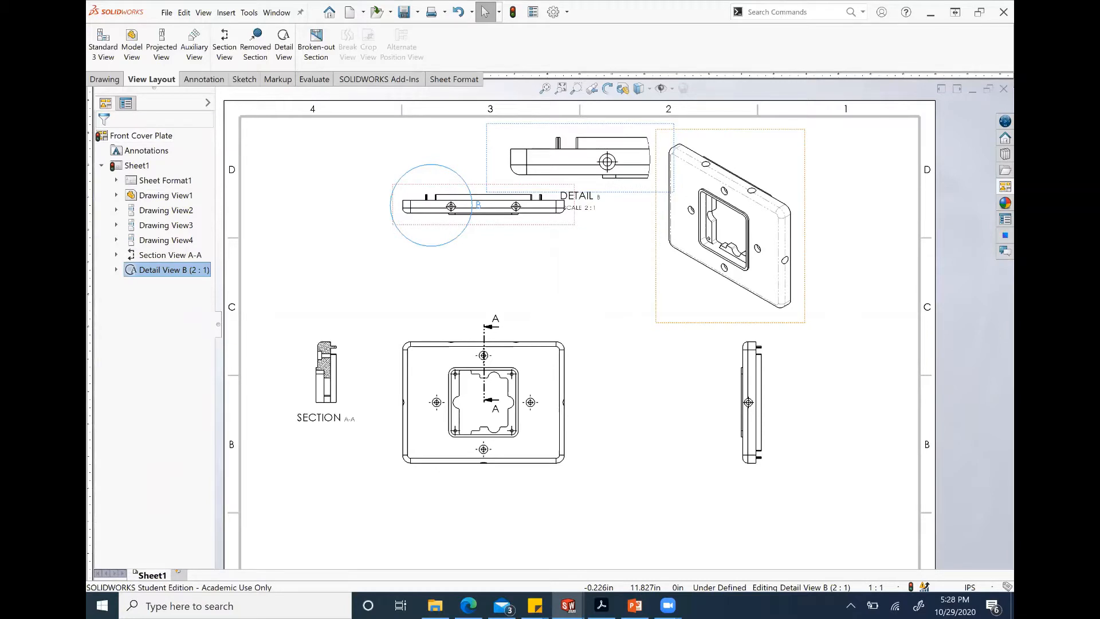
Step: Insert the entire model's dimensions marked for drawing, hole wizard locations and hole callouts into the front view
key("alt+Tab")
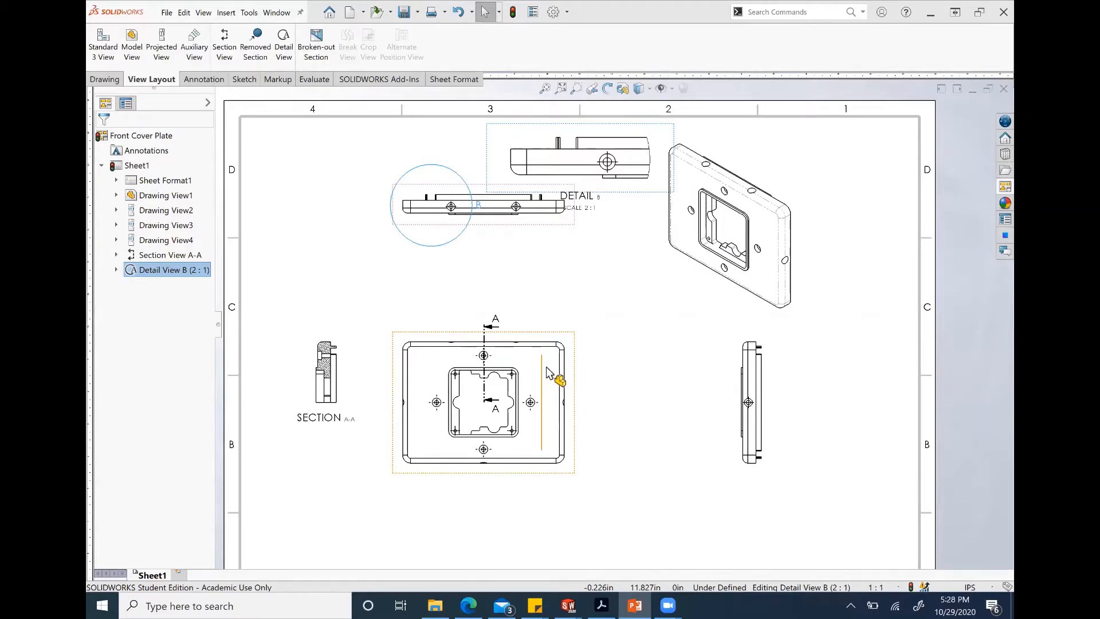
middle_click_drag(673, 366, 675, 289)
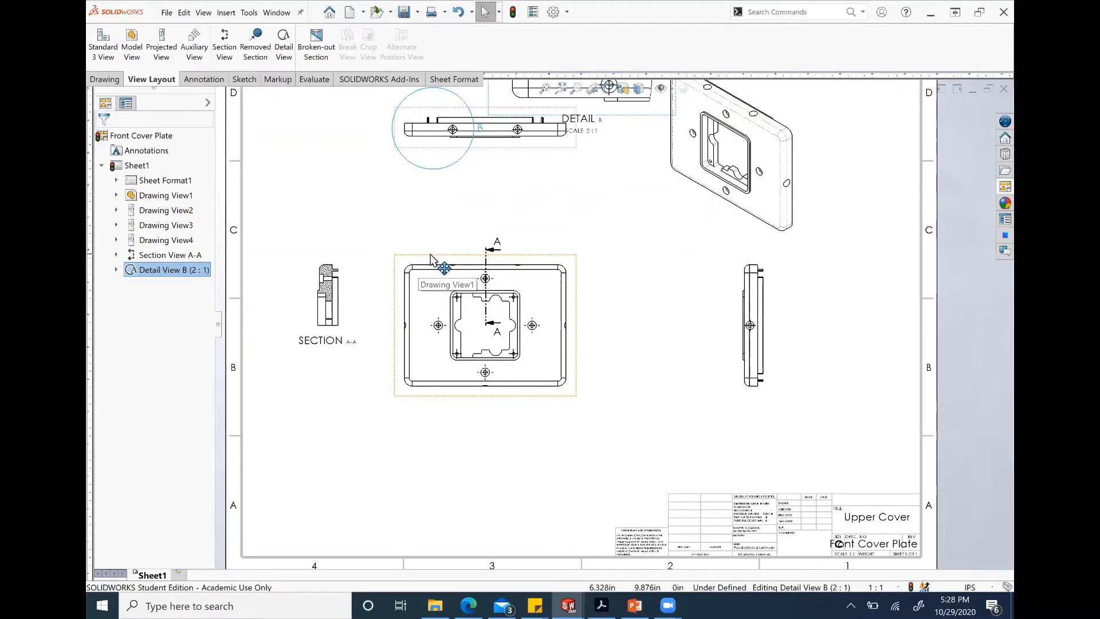
left_click(431, 258)
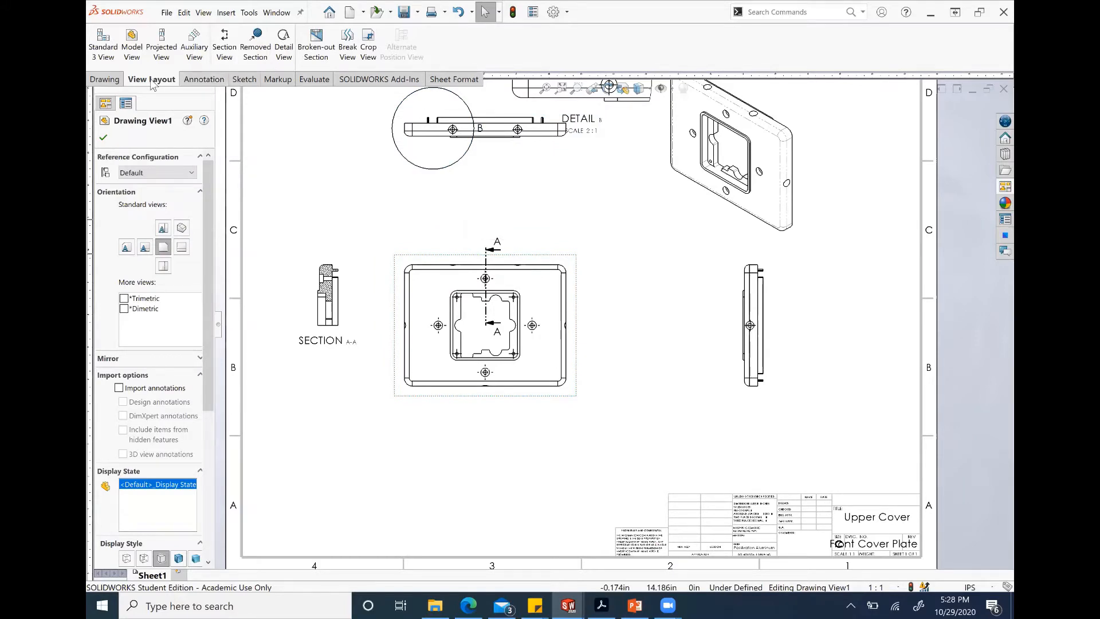
left_click(201, 81)
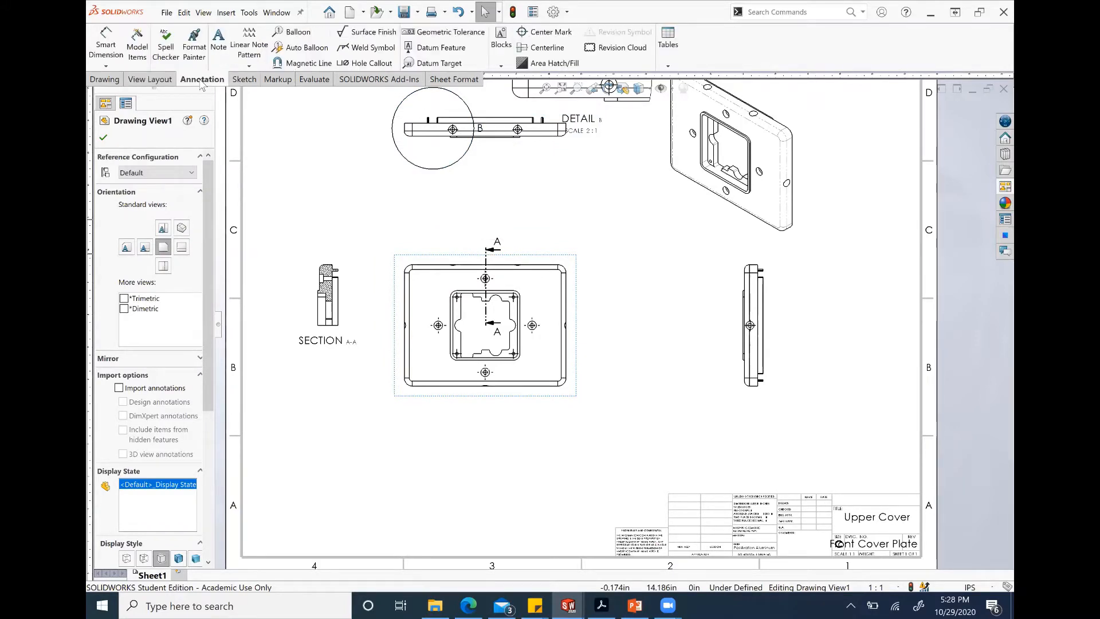
left_click(138, 49)
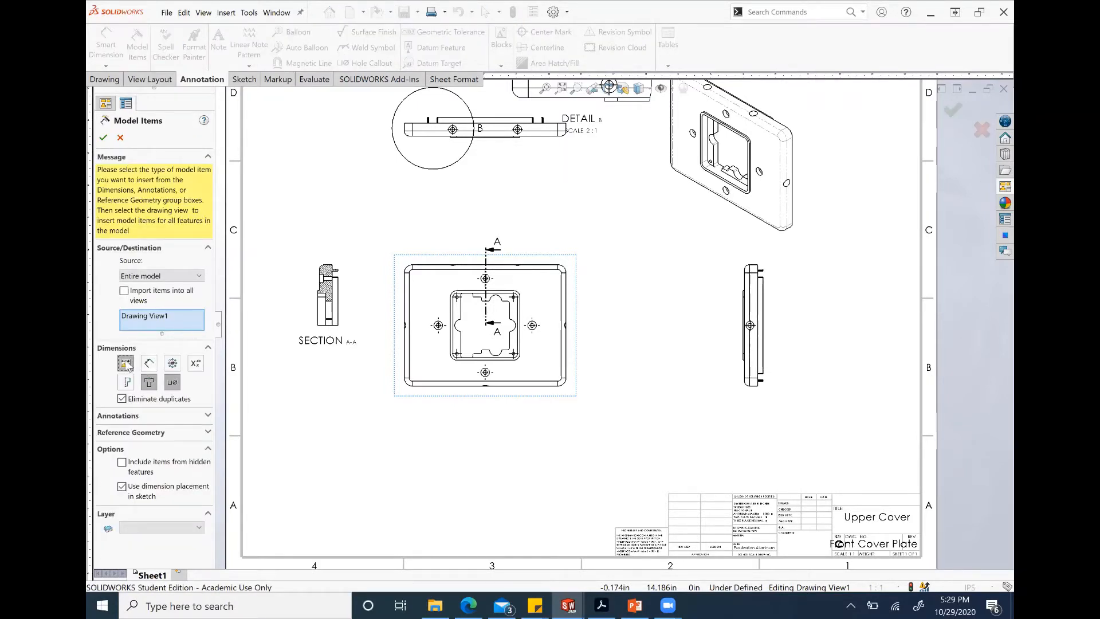
left_click(149, 382)
left_click(172, 383)
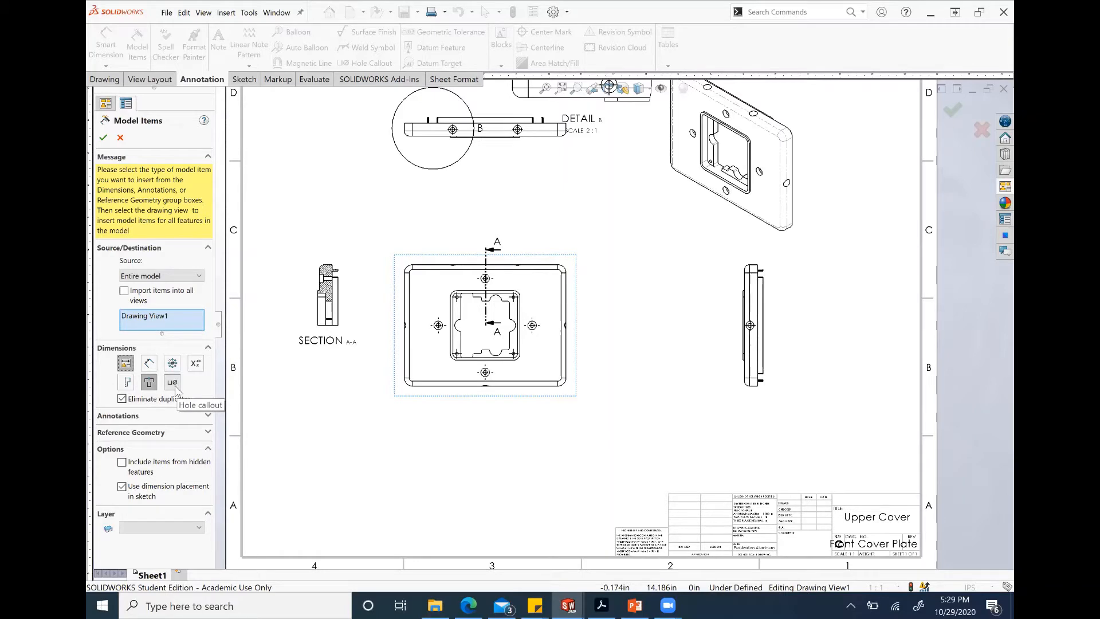
left_click(194, 277)
left_click(194, 285)
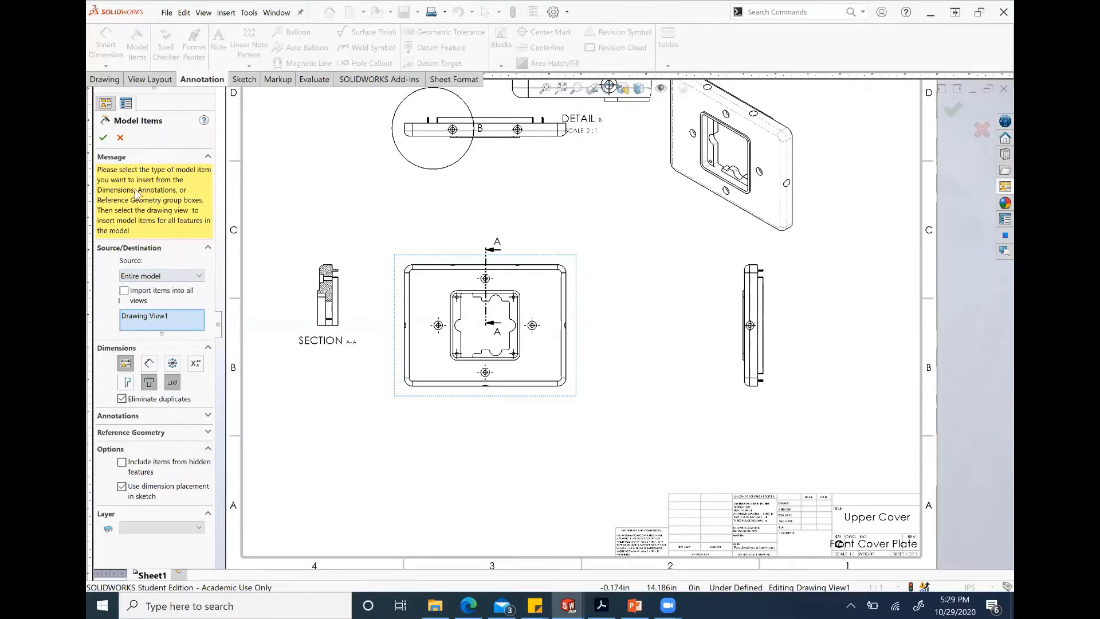
left_click(104, 138)
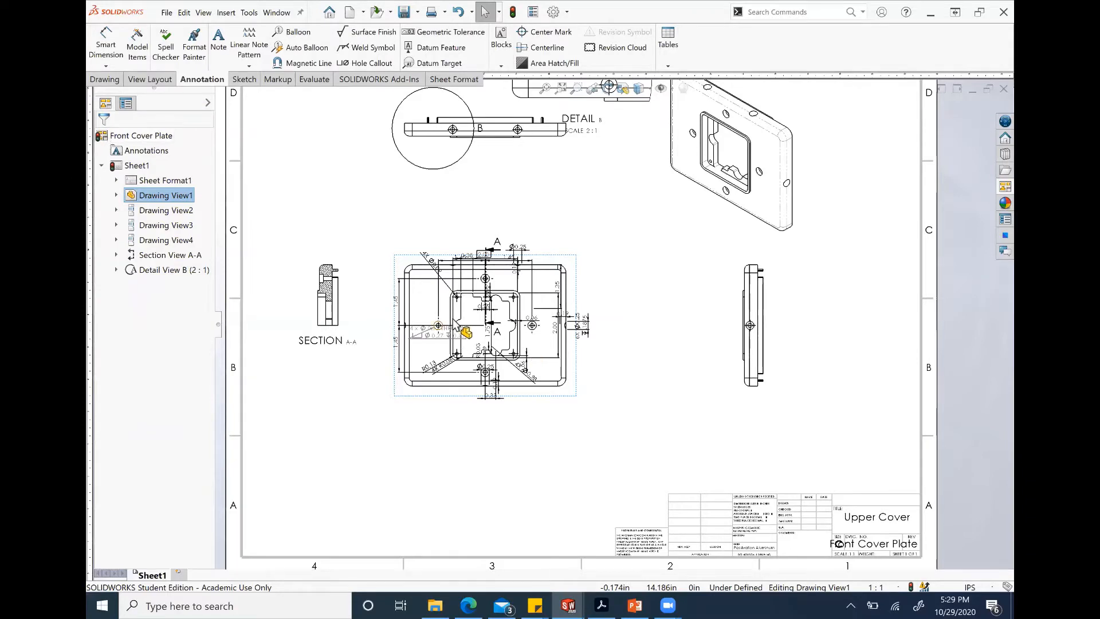
Step: Move the counterbored hole callout and the 4X Ø0.09 dimension outside the front view, near its upper-left corner
scroll(461, 329, "down", 3)
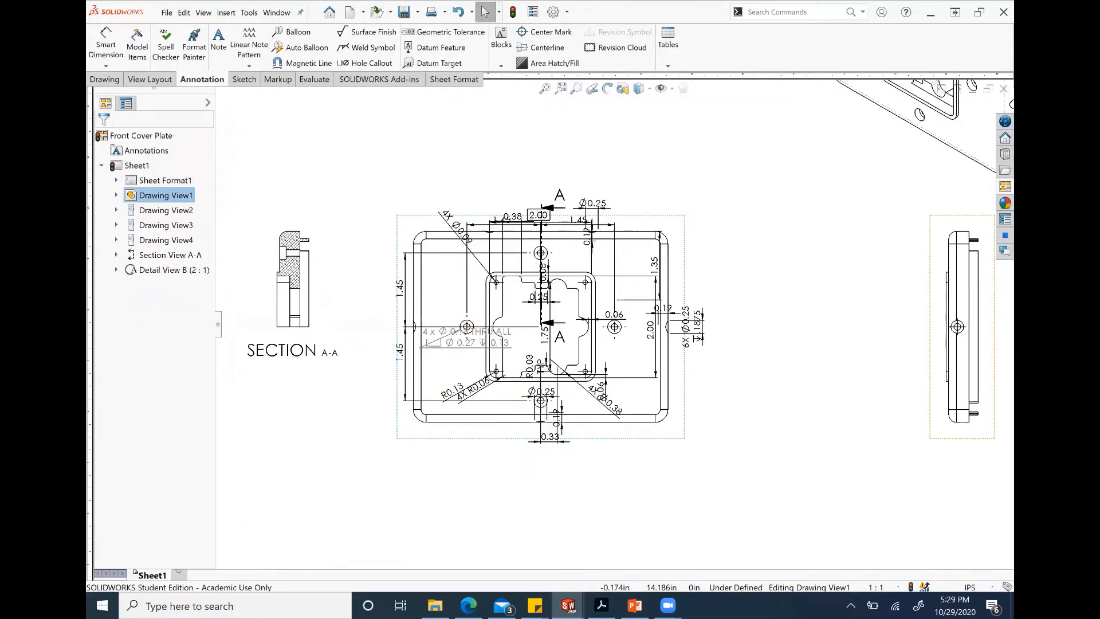
key("alt+Tab")
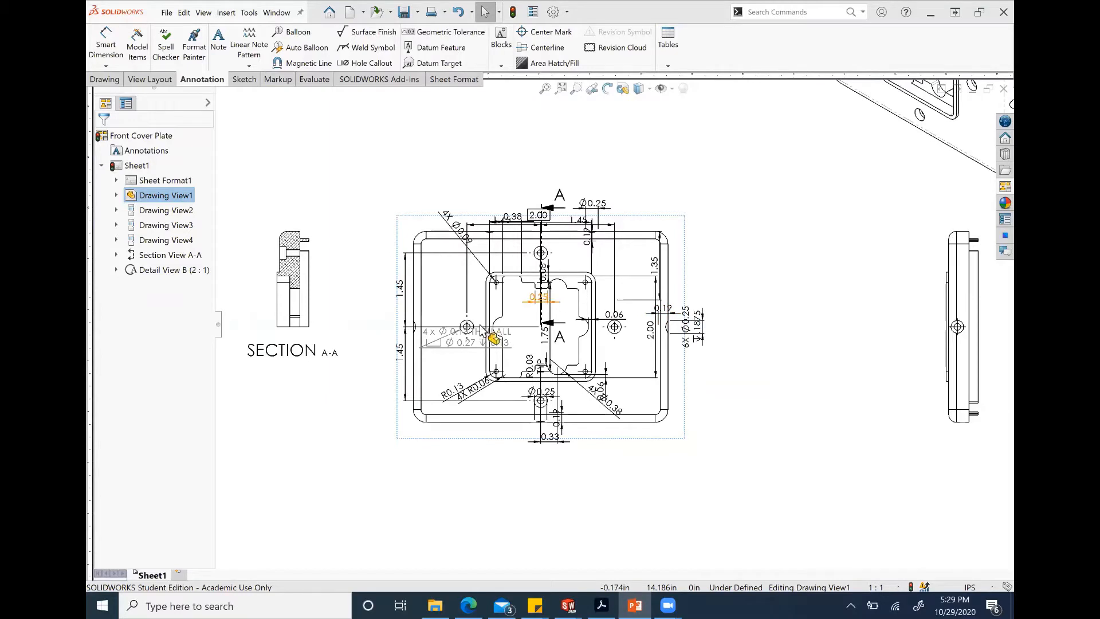
left_click_drag(453, 337, 318, 176)
left_click_drag(469, 244, 404, 186)
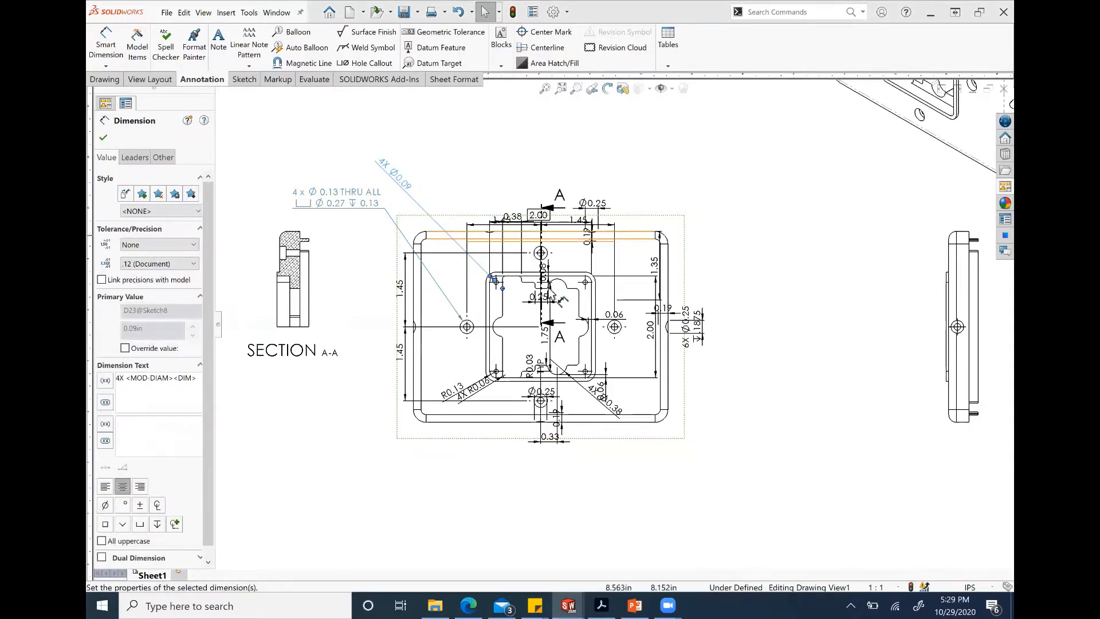
Step: Place both horizontal 1.45 hole-spacing dimensions above the front view and the boxed 2.00 width dimension below it
left_click_drag(490, 226, 476, 175)
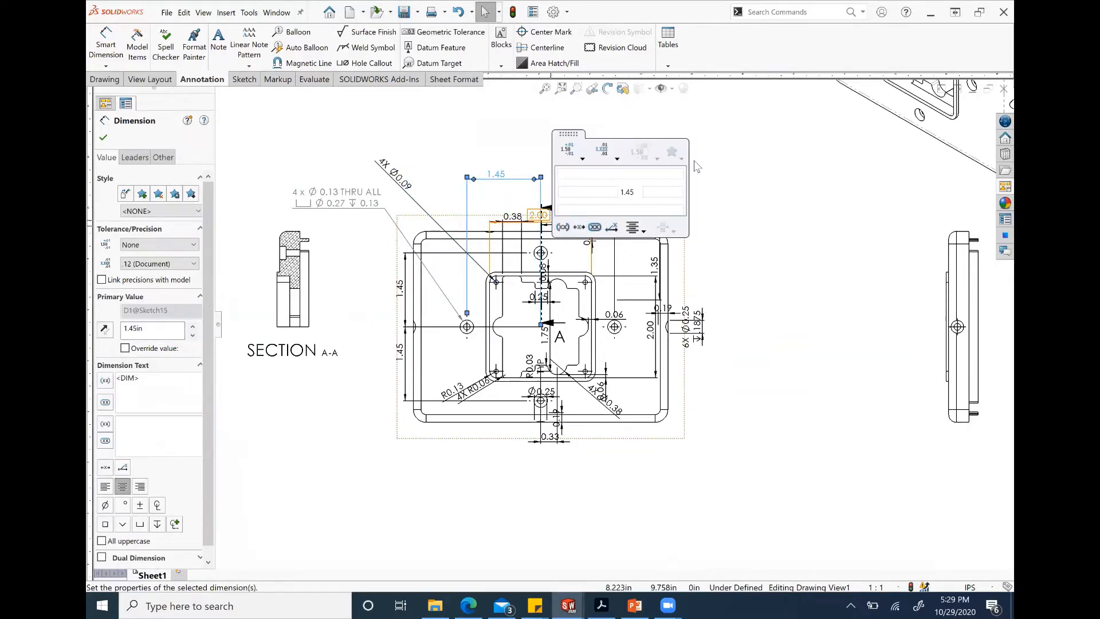
left_click(737, 183)
left_click_drag(574, 222, 583, 463)
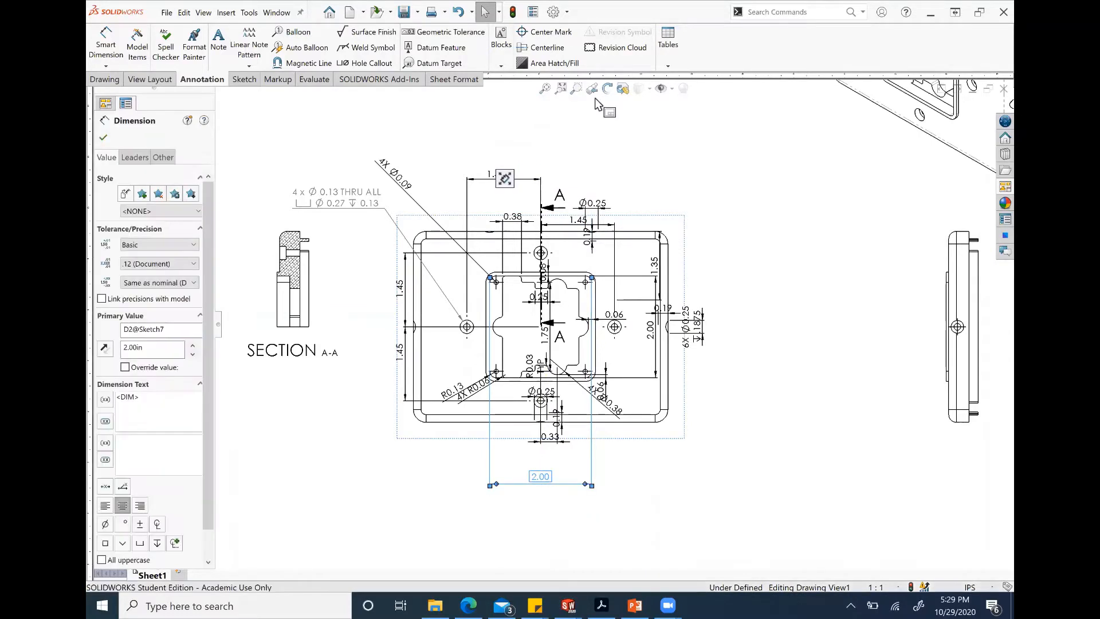
left_click_drag(573, 223, 568, 179)
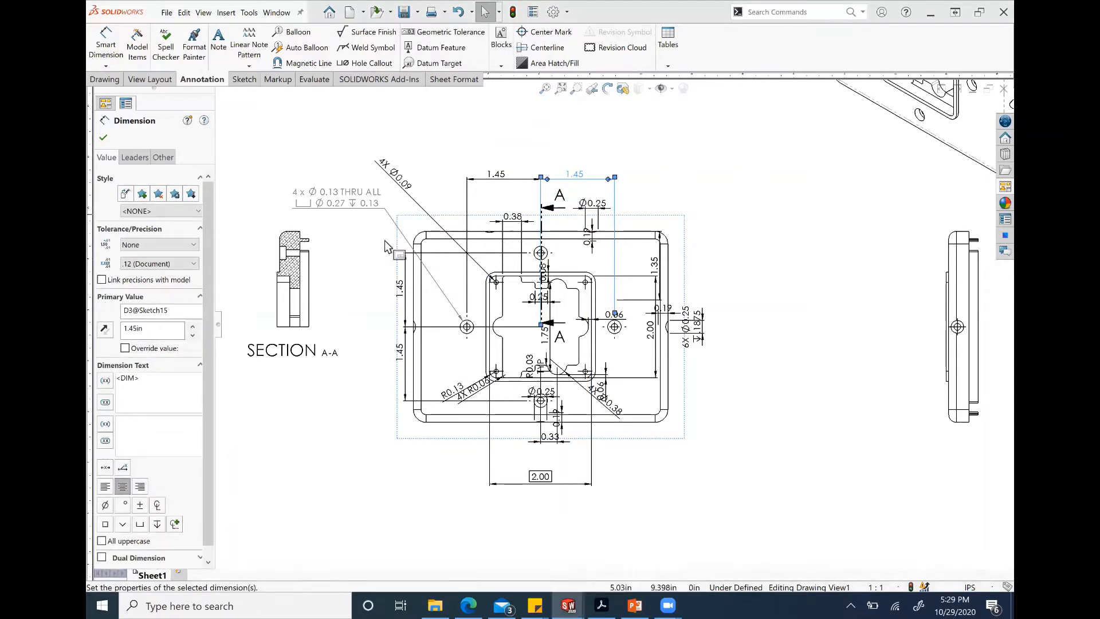
Step: Move both vertical 1.45 hole-spacing dimensions to the left of the front view and the 0.08 dimension to its right
left_click_drag(403, 295, 359, 288)
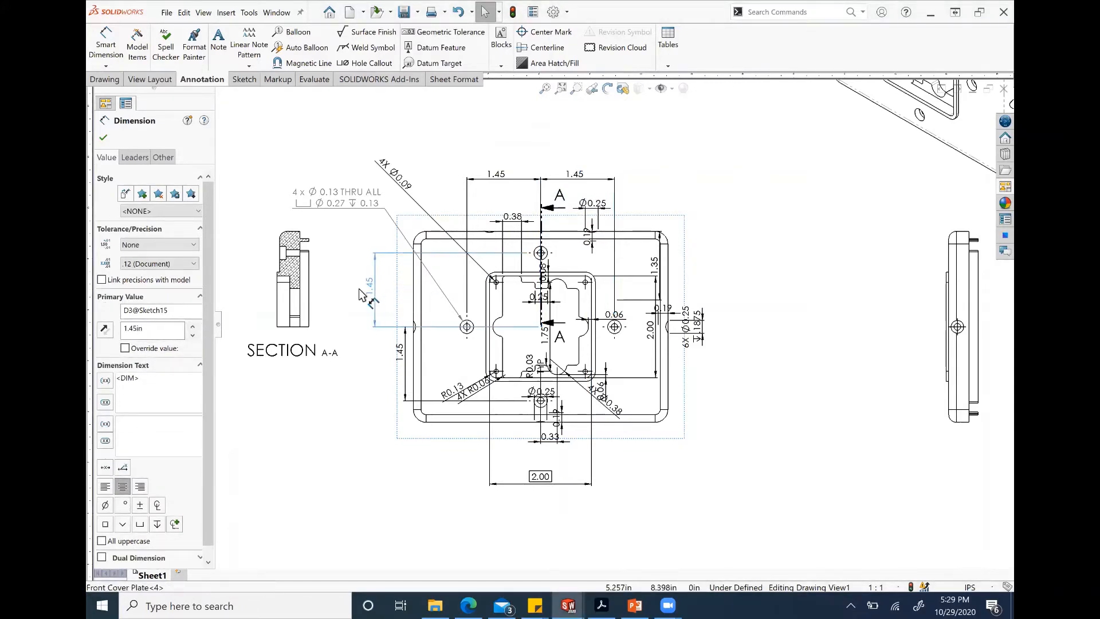
left_click_drag(404, 356, 361, 357)
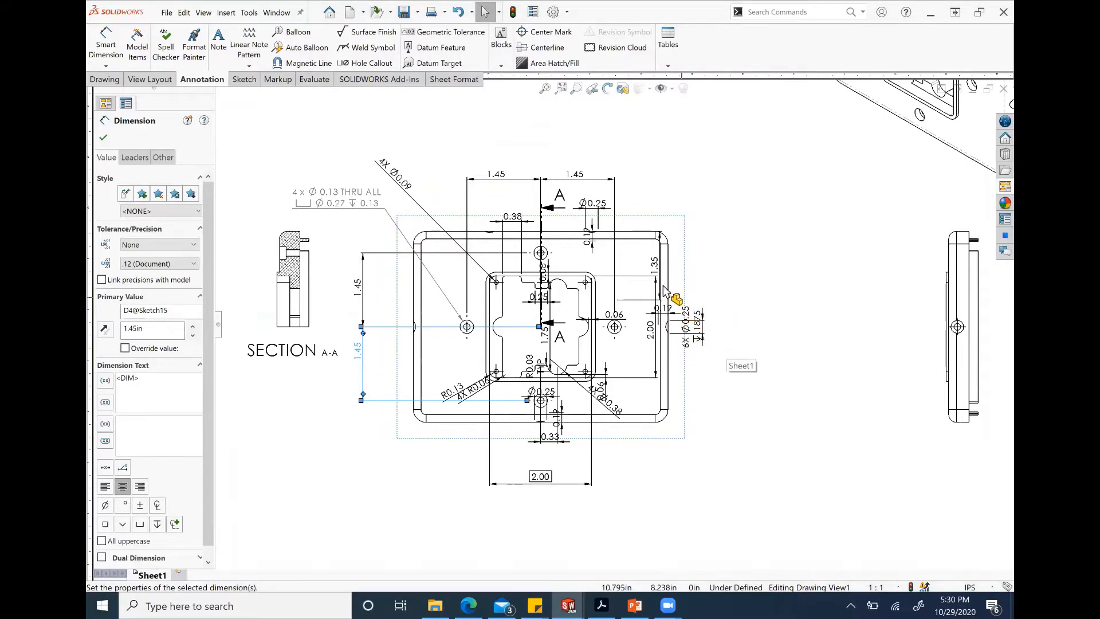
left_click_drag(543, 272, 700, 275)
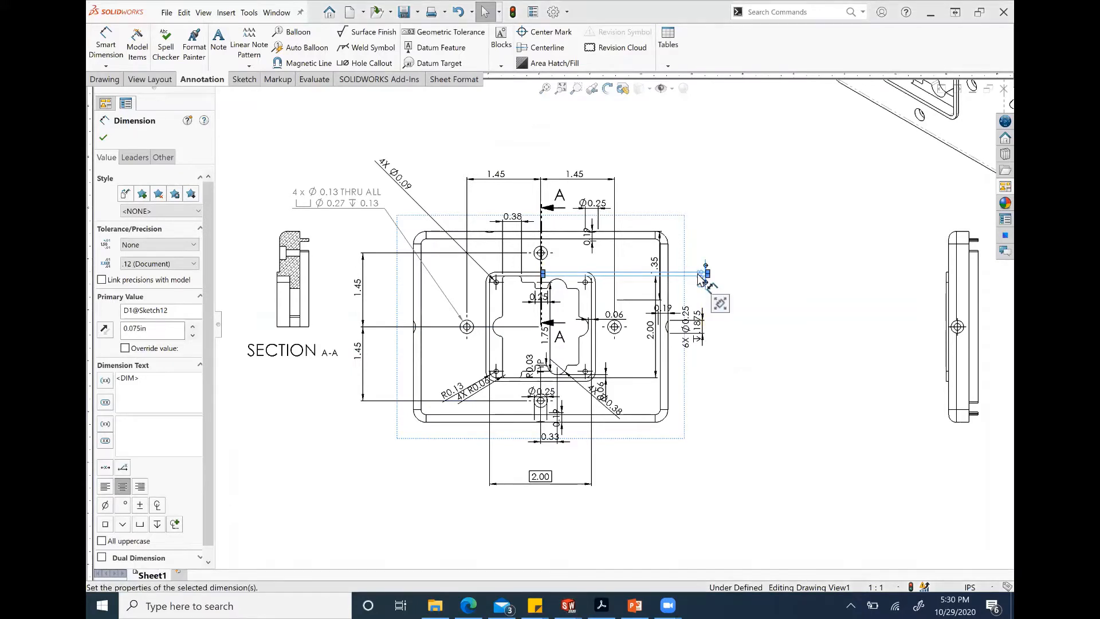
left_click(771, 346)
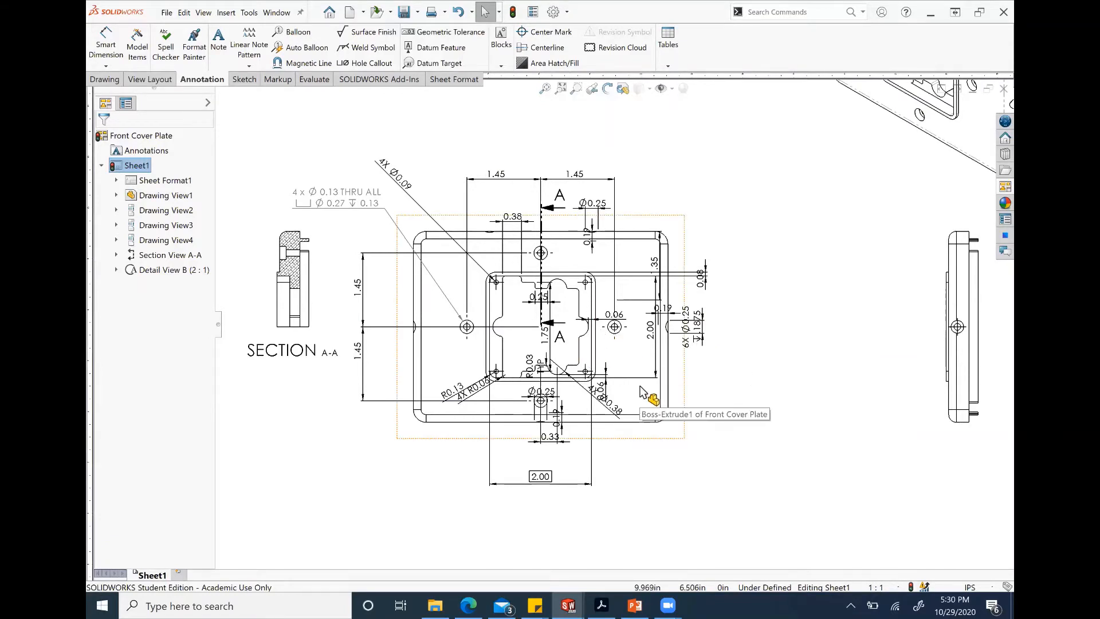
Step: Delete the upper 0.19, the 0.38, the 0.25, the lower Ø0.25 and the horizontal 0.06 dimensions from the front view
left_click_drag(586, 236, 725, 232)
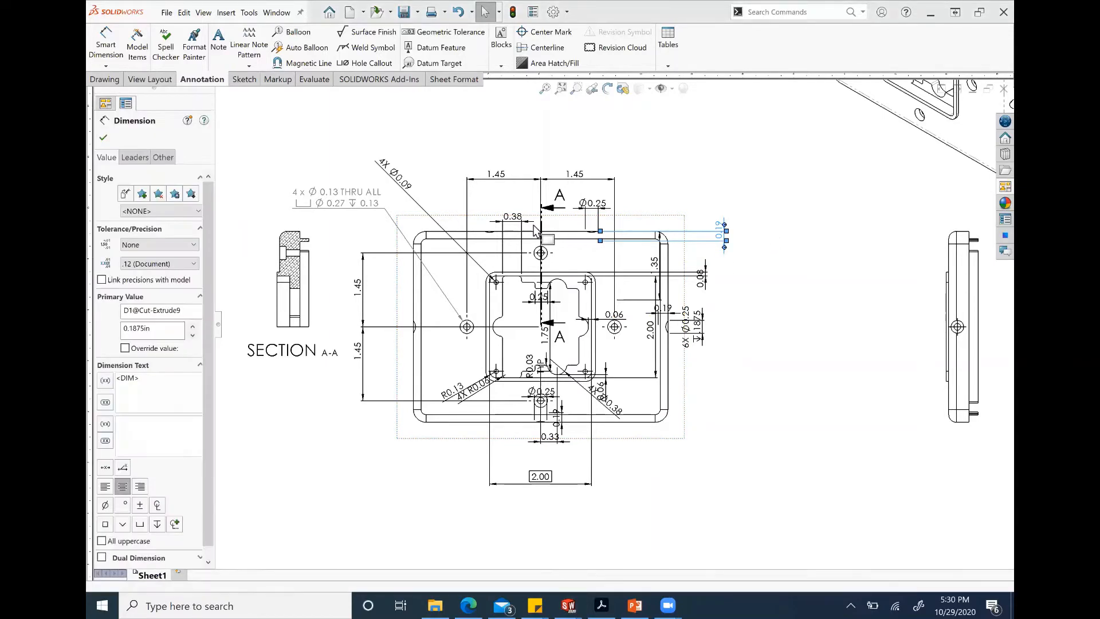
key("Delete")
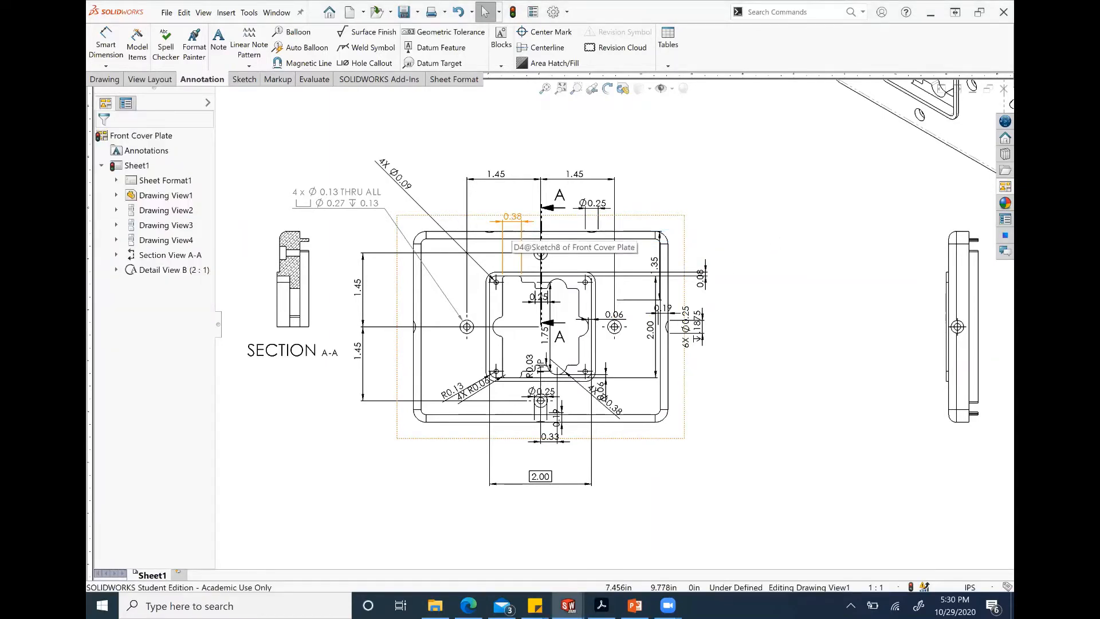
left_click(511, 220)
key("Delete")
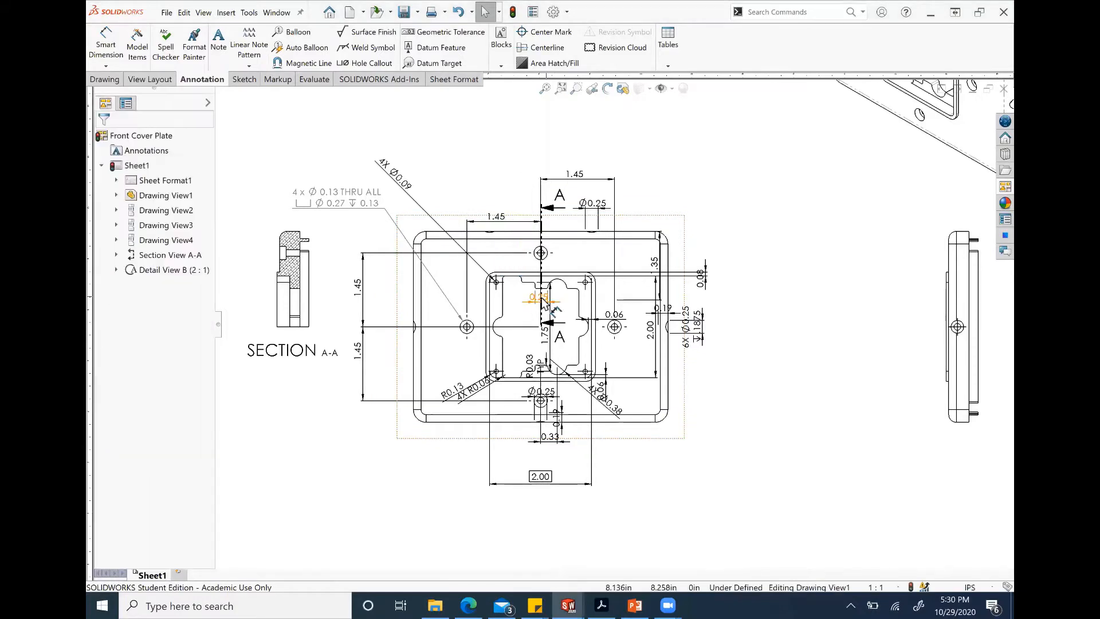
left_click_drag(550, 309, 548, 231)
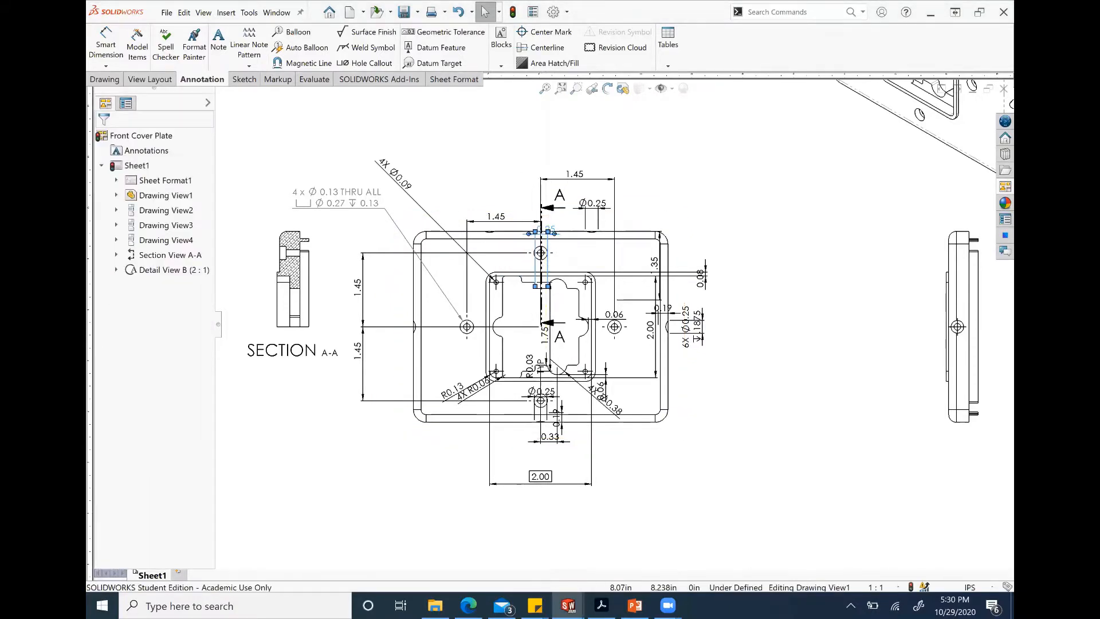
key("Delete")
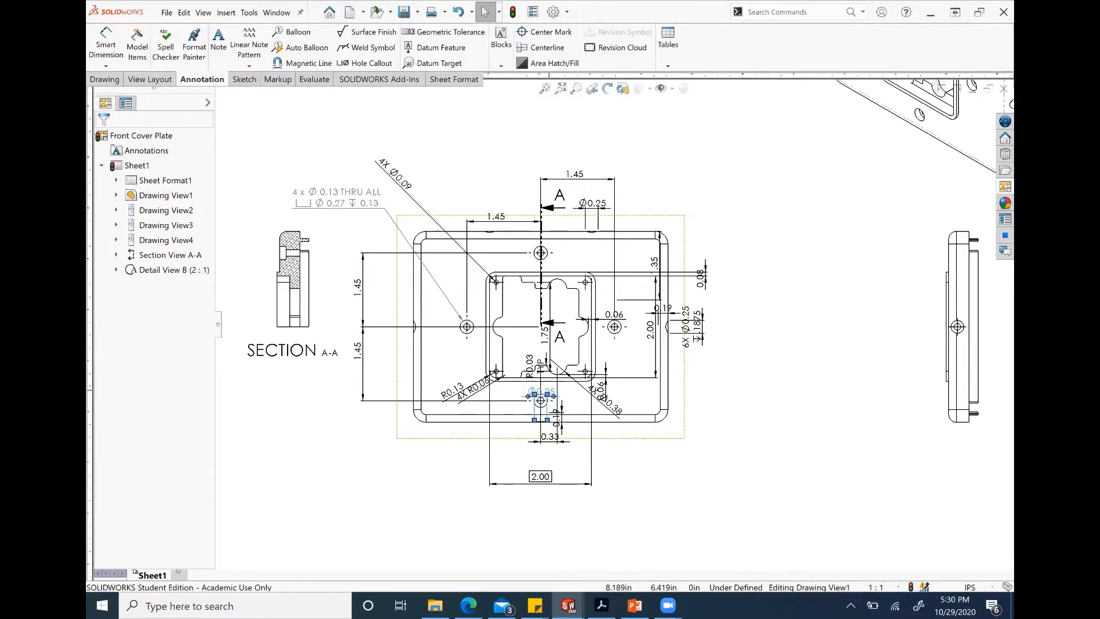
left_click(549, 393)
key("Delete")
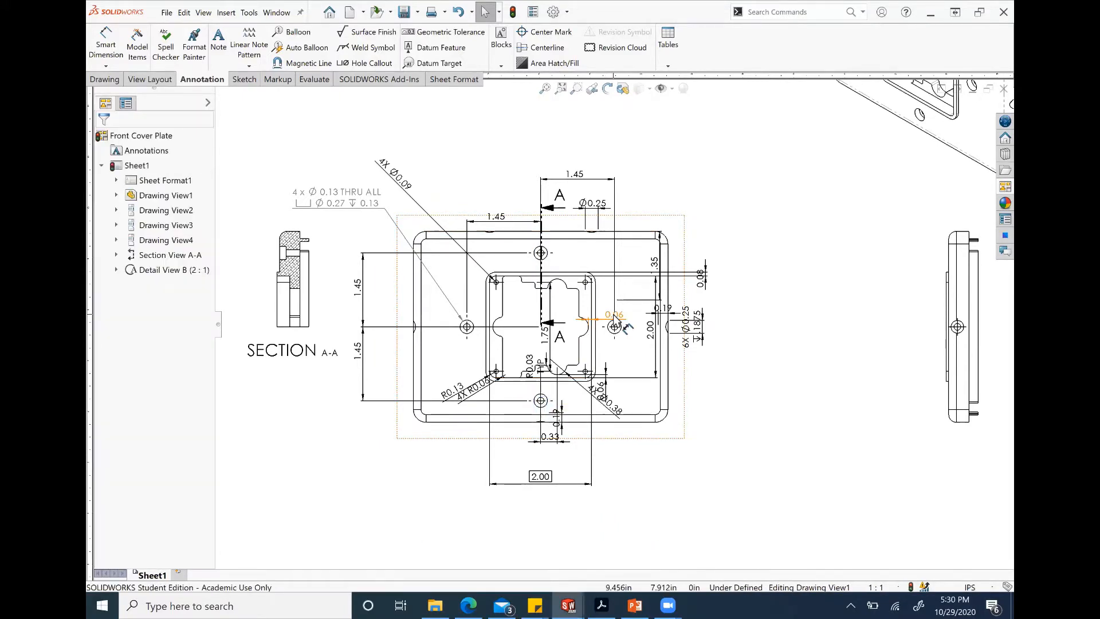
left_click_drag(614, 314, 619, 278)
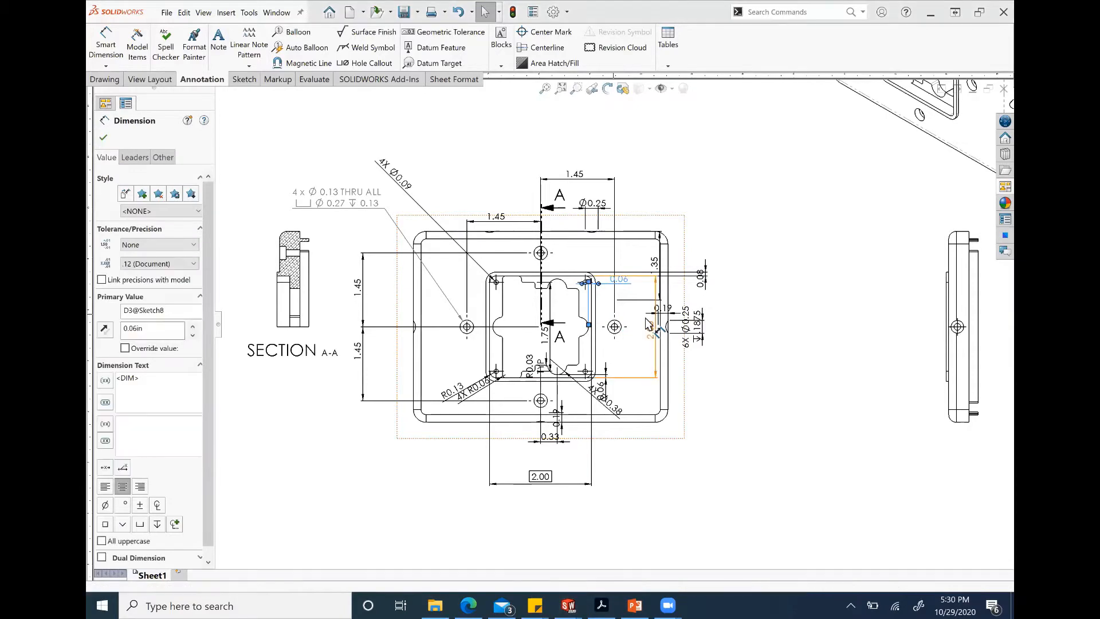
key("Delete")
Step: Move the vertical 2.00 and 1.75 dimensions to the right of the front view and delete the 6X Ø0.25 hole callout
left_click_drag(651, 334, 760, 336)
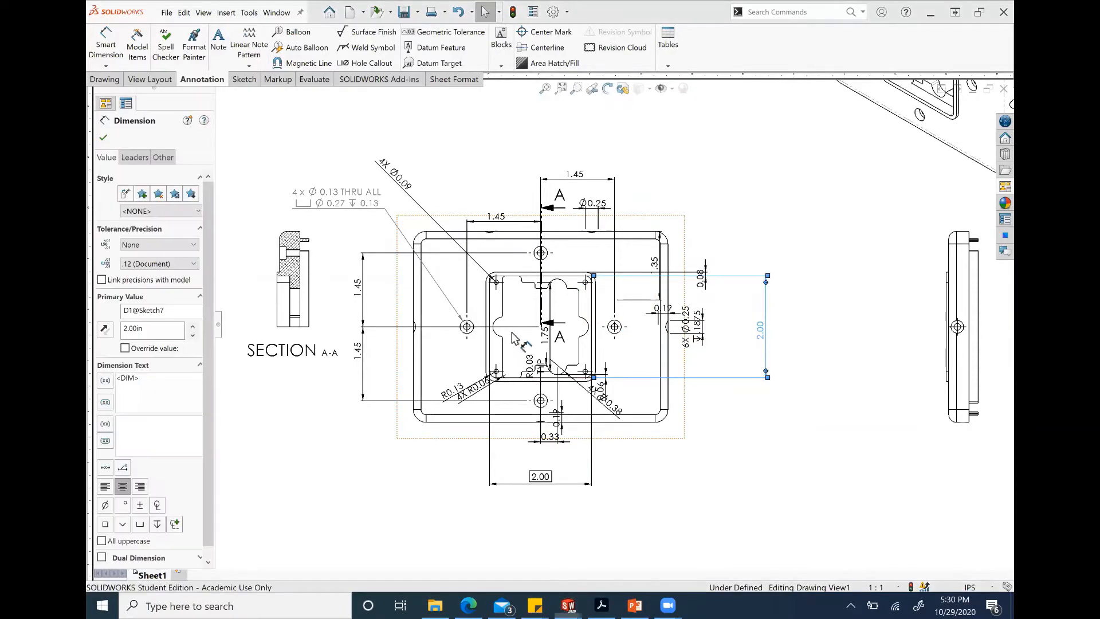
left_click_drag(550, 344, 743, 337)
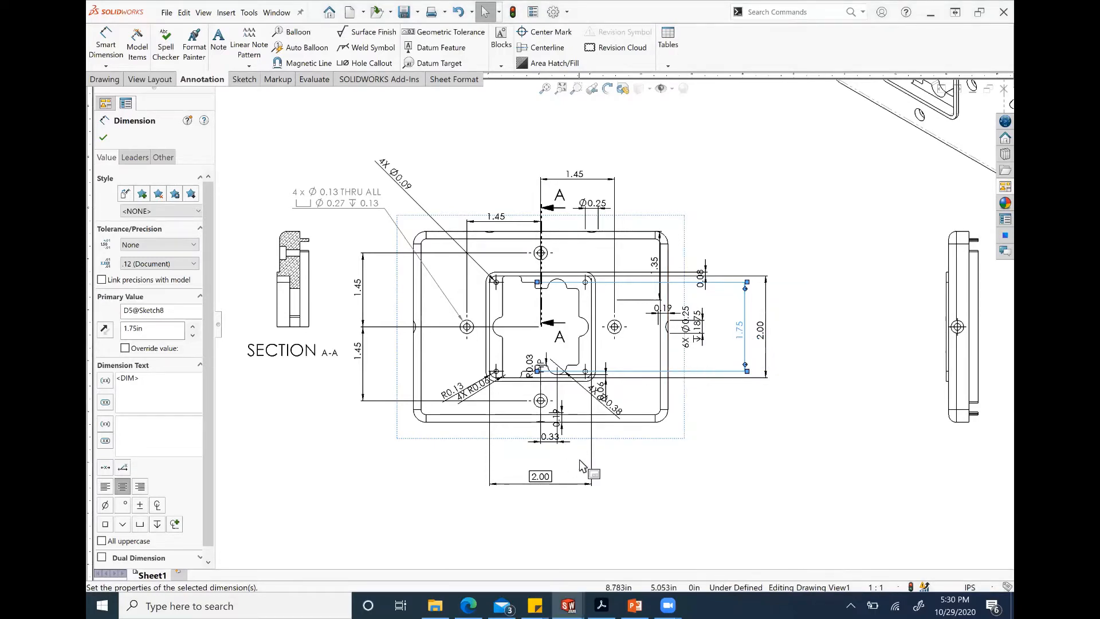
left_click_drag(702, 331, 713, 335)
key("Delete")
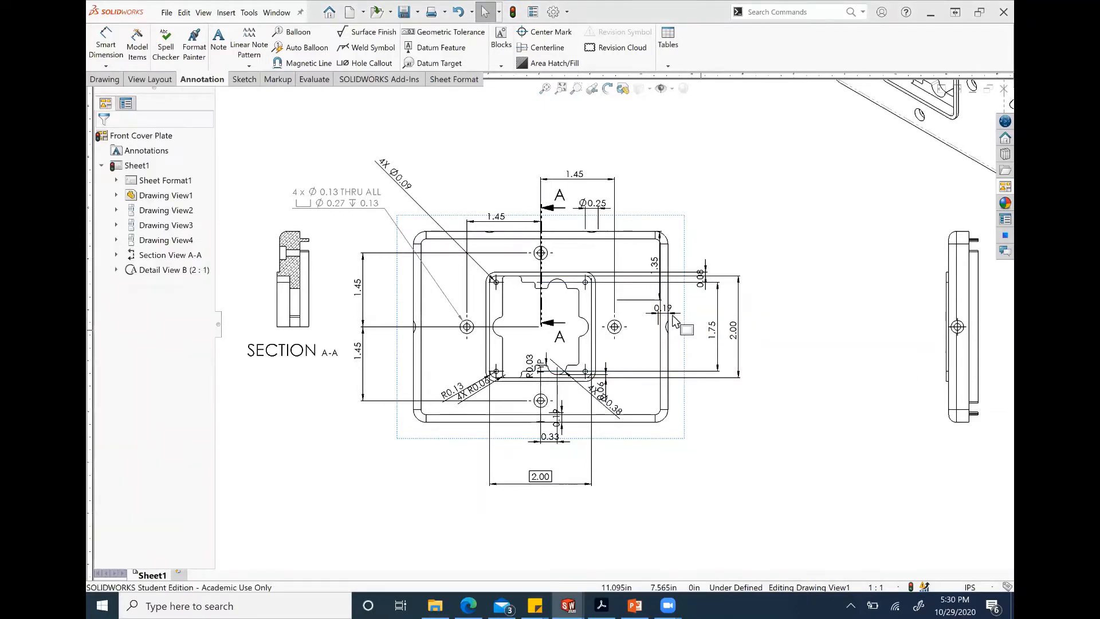
Step: Delete the right-hand 0.19, the vertical 1.35, the upper Ø0.25 and the lower 0.33 dimensions from the front view
left_click(667, 309)
key("Delete")
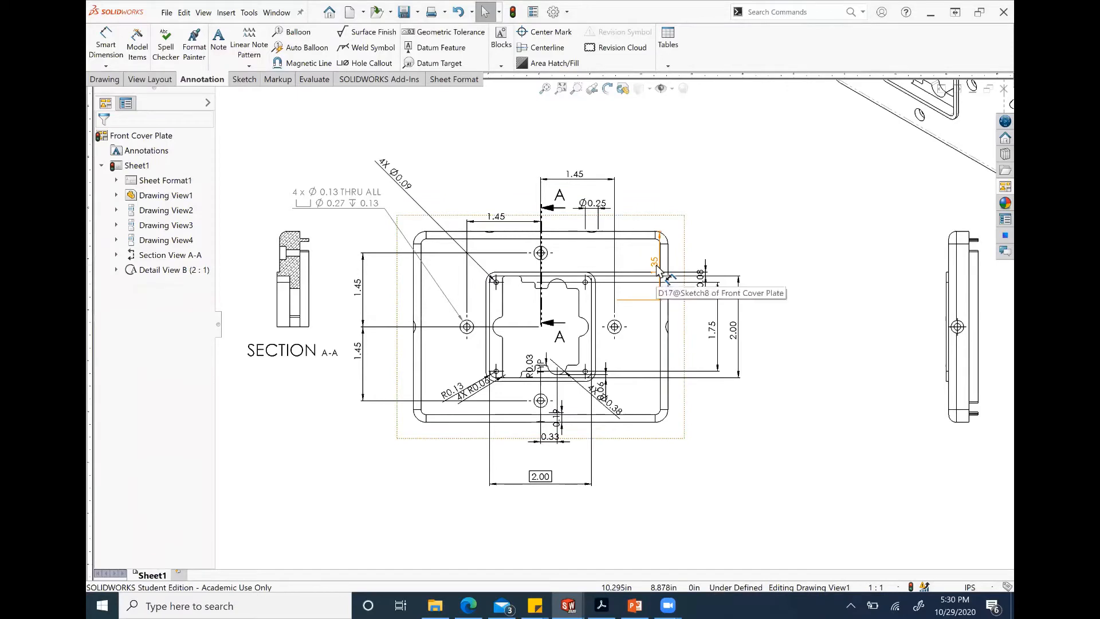
left_click(657, 268)
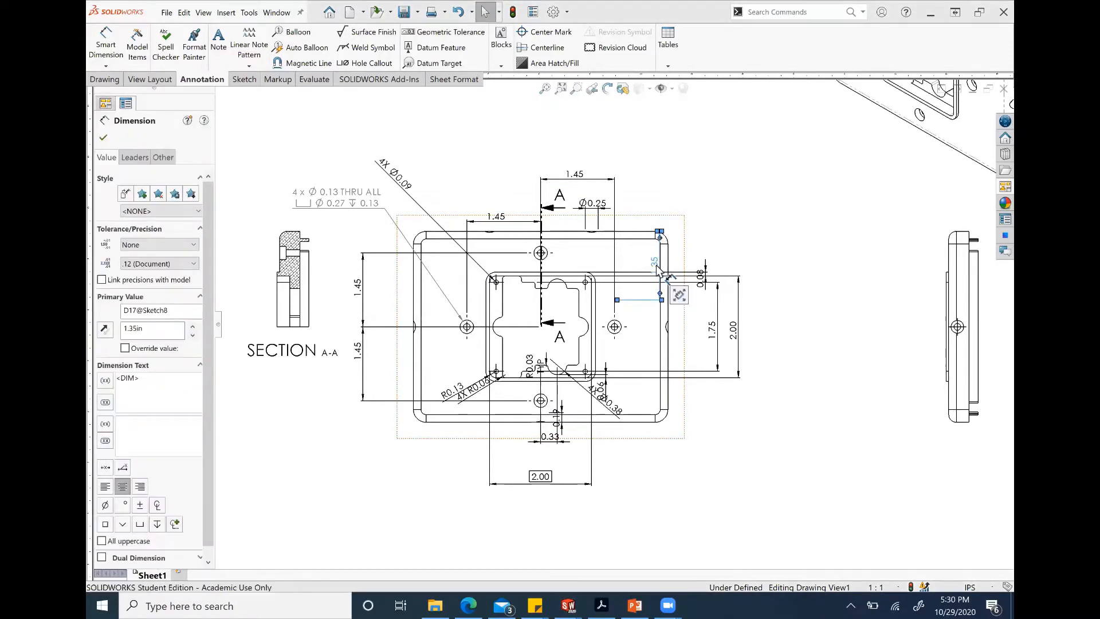
key("Delete")
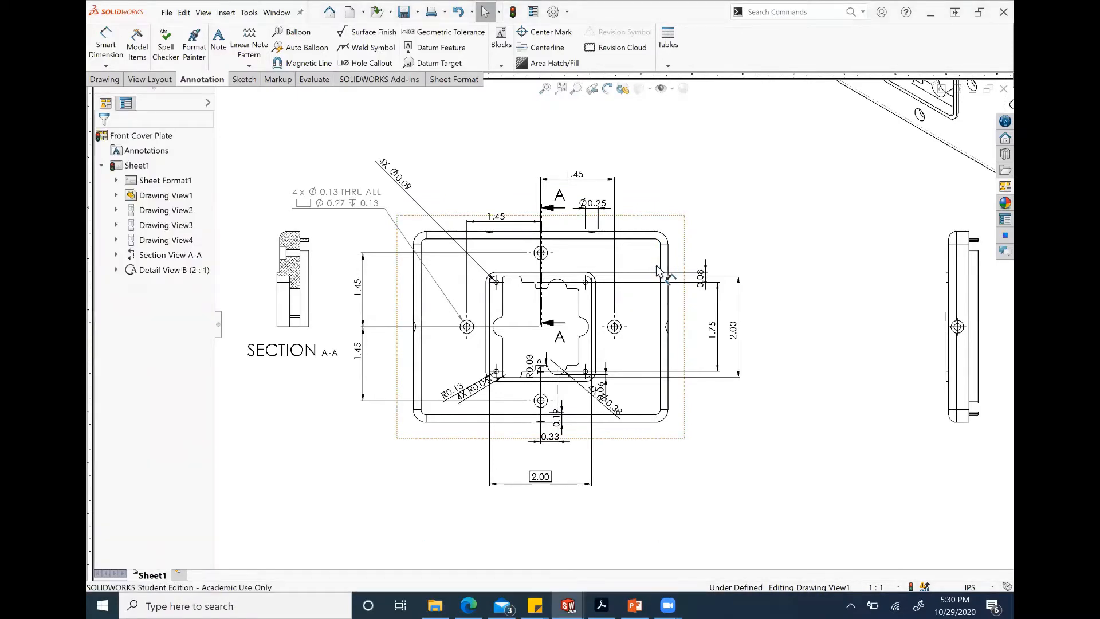
left_click(599, 209)
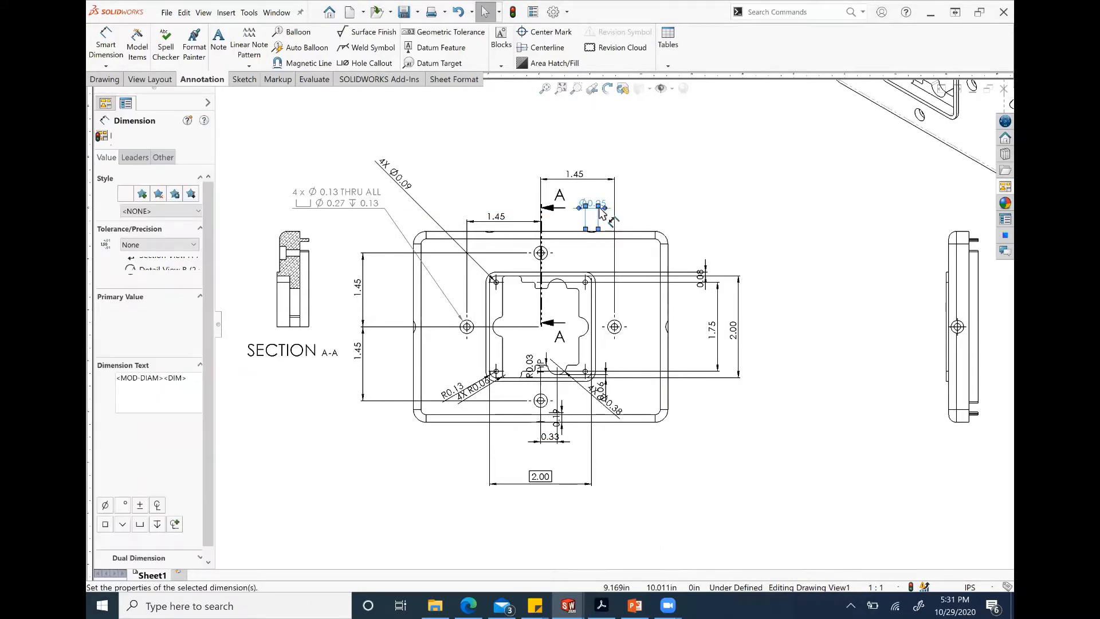
key("Delete")
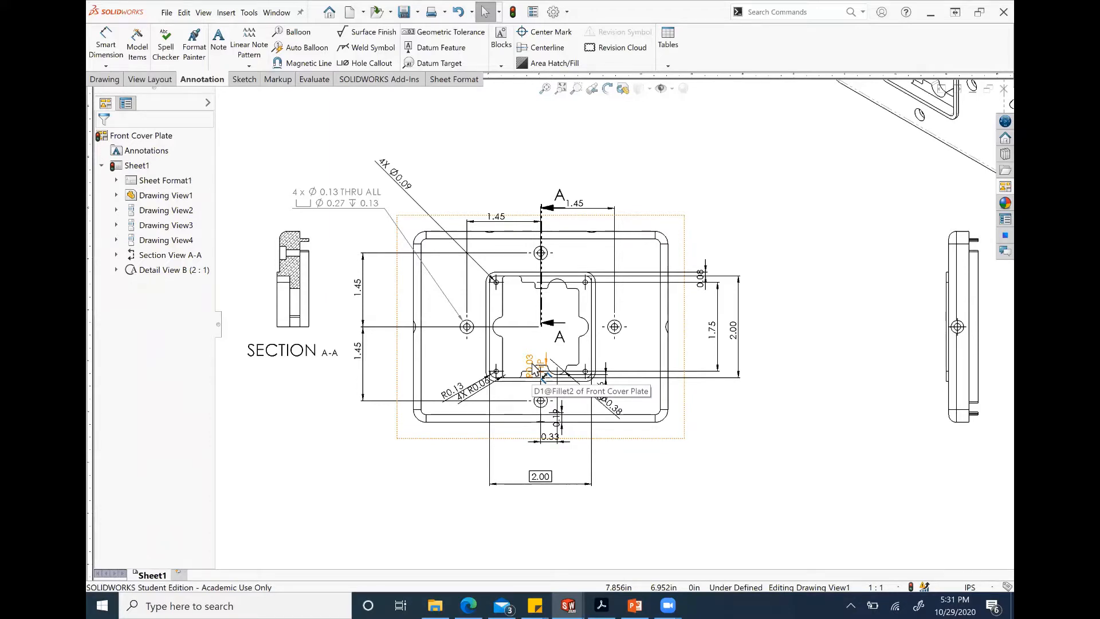
left_click(550, 437)
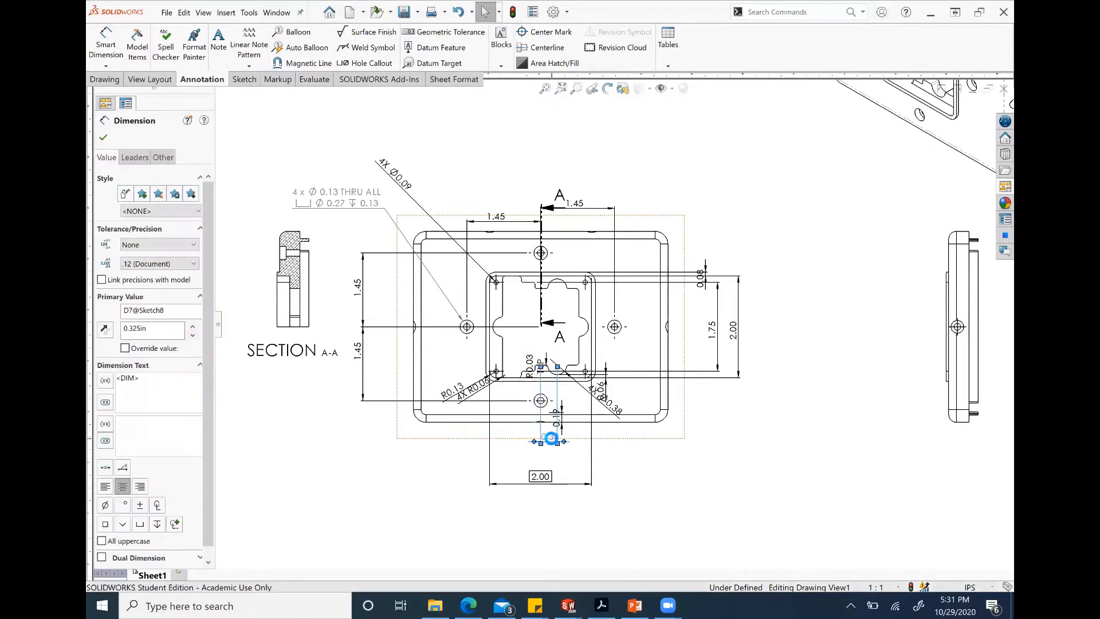
key("Delete")
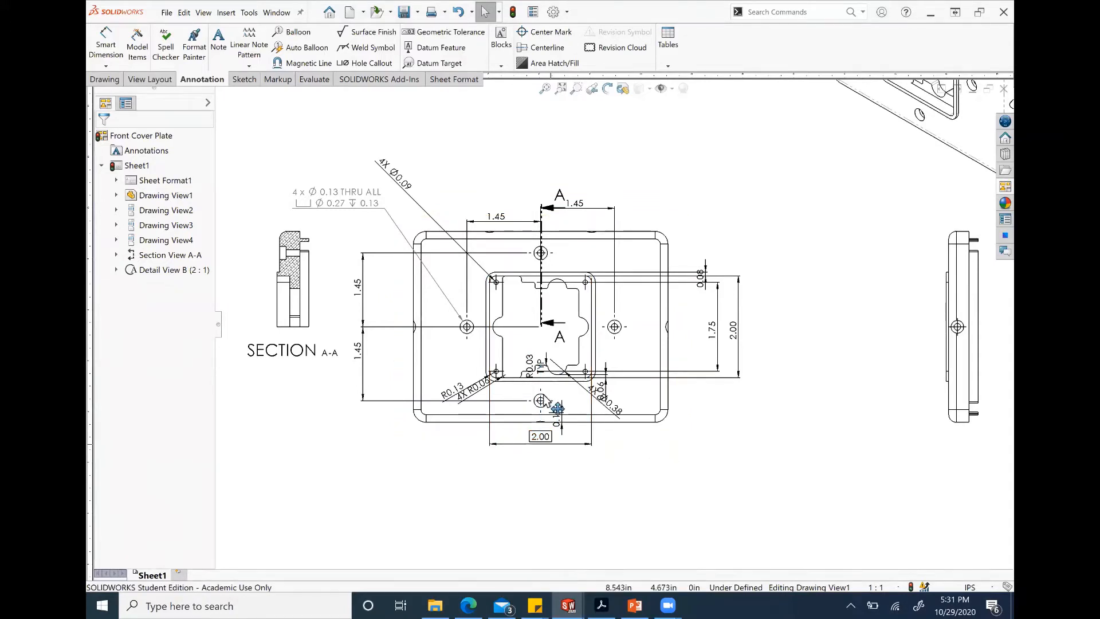
Step: Delete the R0.03 TYP, Ø0.38, R0.13 and 4X R0.06 dimensions around the lower part of the front view's central opening
mouse_move(563, 366)
left_mouse_down()
mouse_move(639, 370)
mouse_move(641, 361)
mouse_move(617, 359)
mouse_move(627, 354)
left_mouse_up()
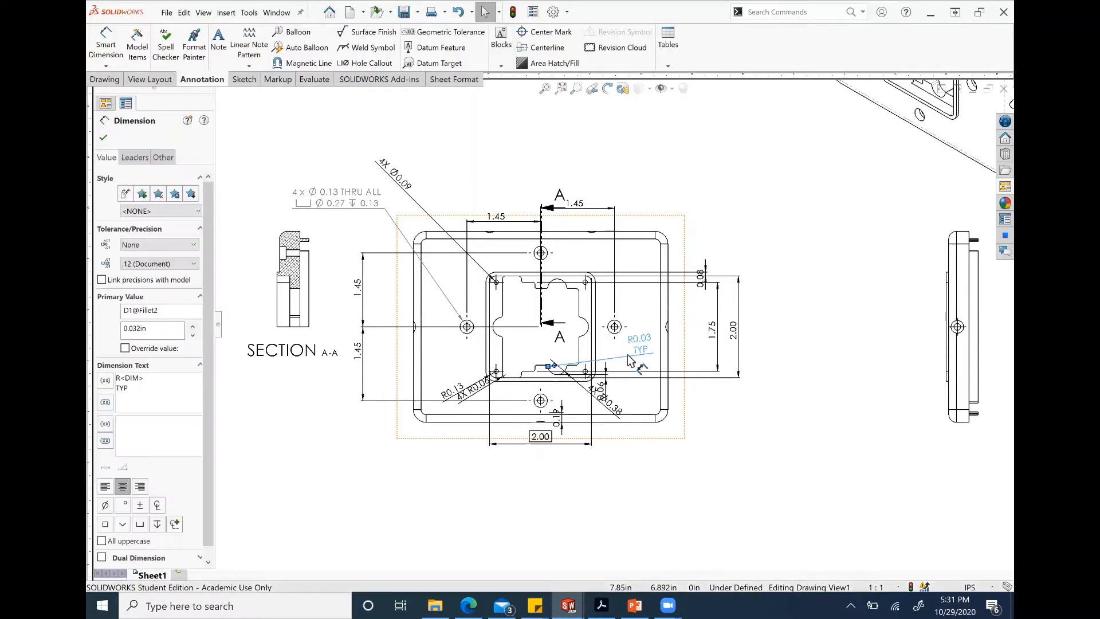
key("Delete")
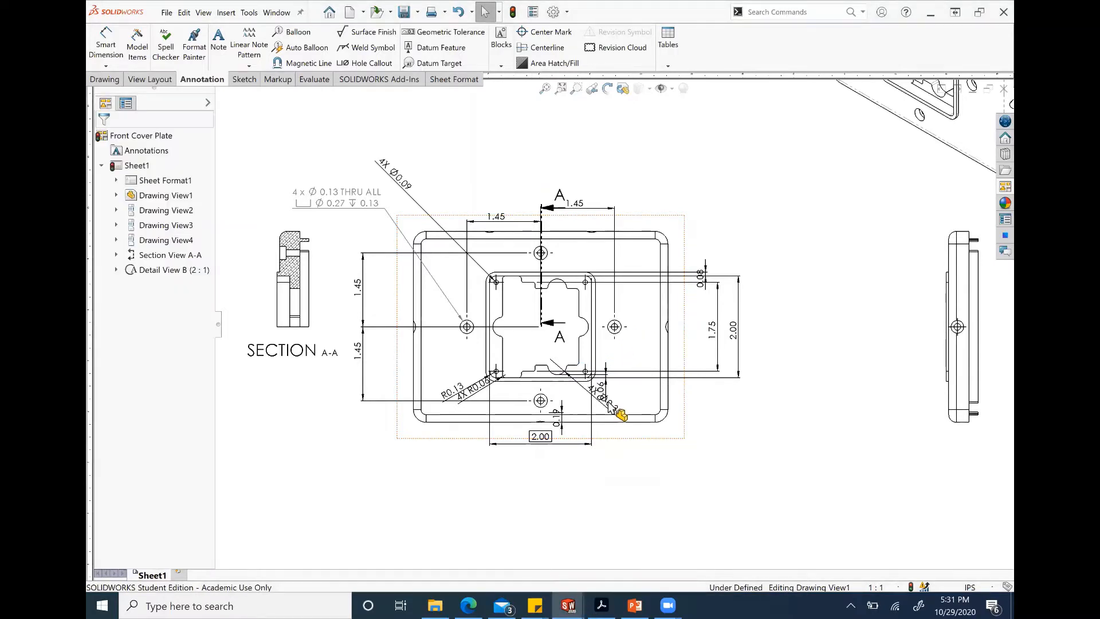
left_click_drag(615, 411, 739, 452)
key("Delete")
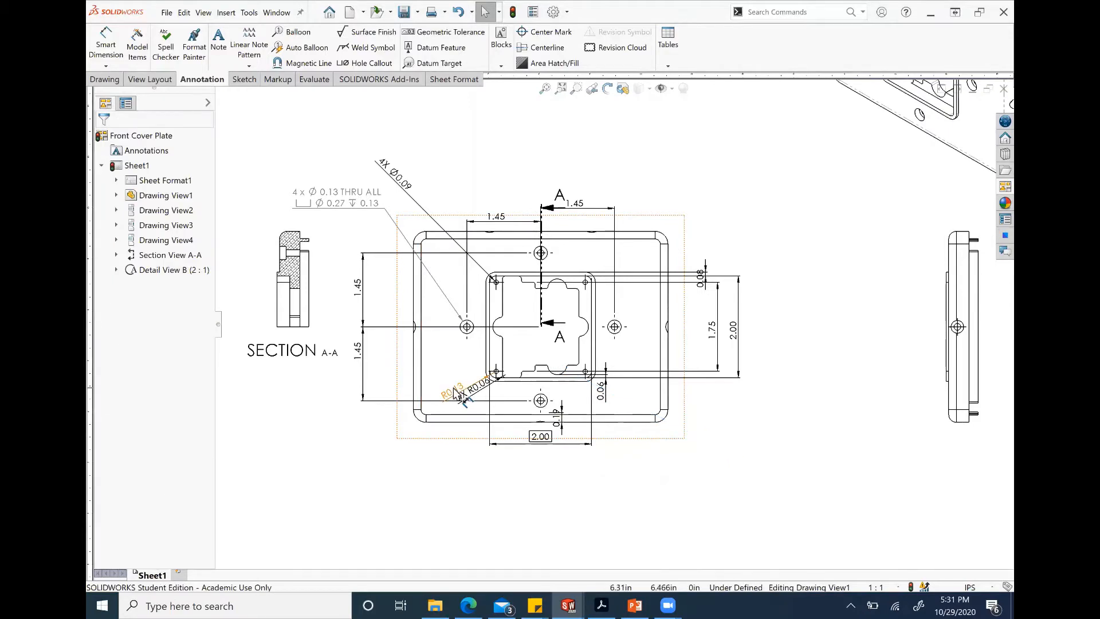
left_click(464, 401)
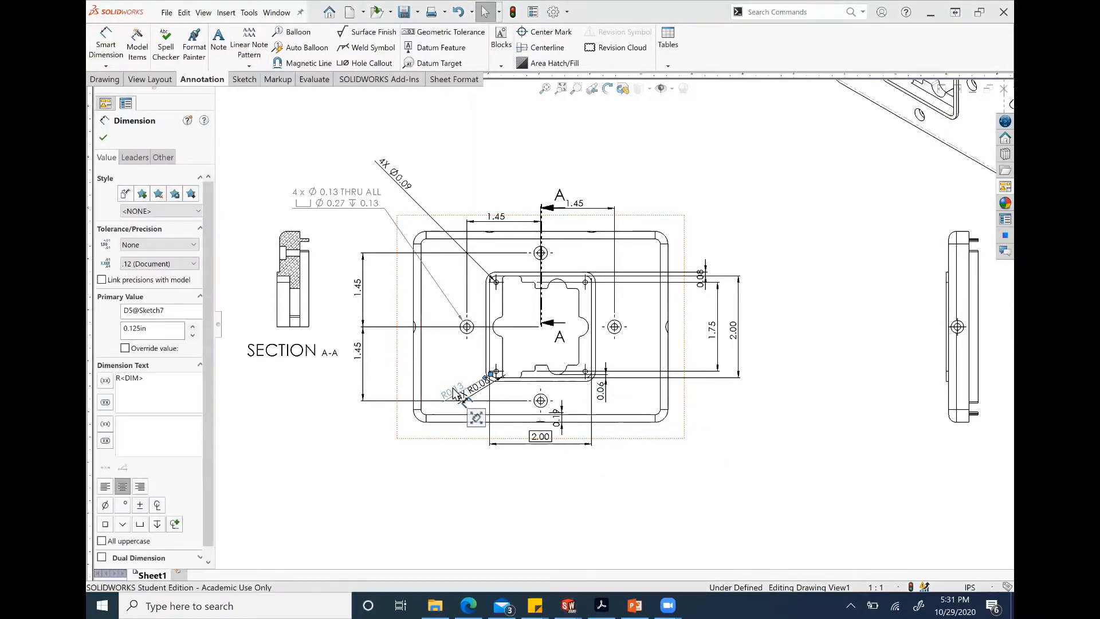
key("Delete")
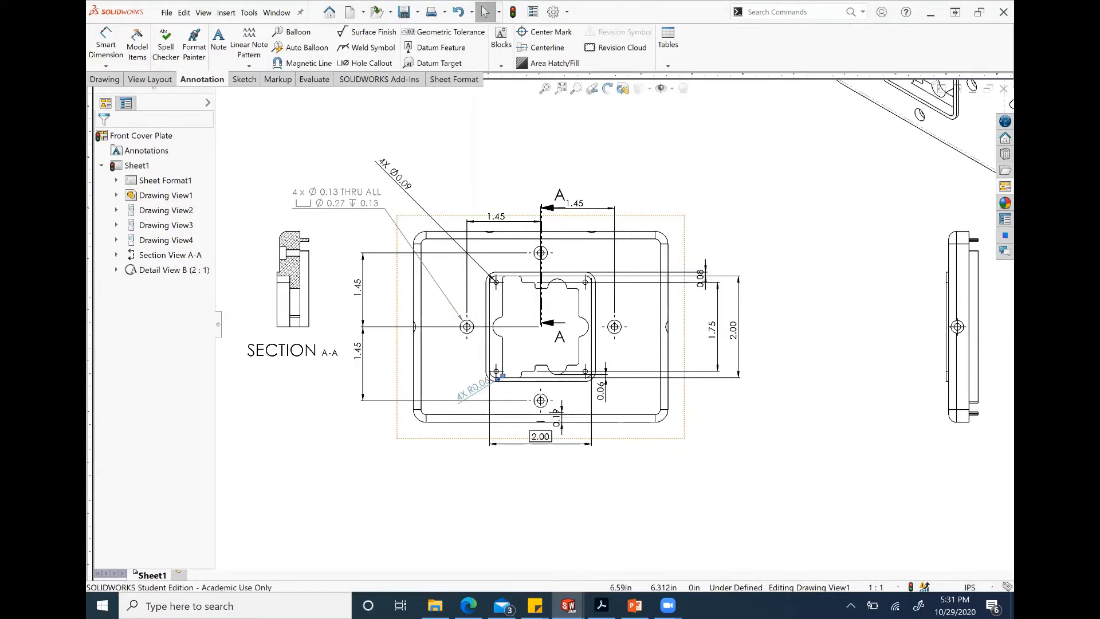
left_click(467, 399)
key("Delete")
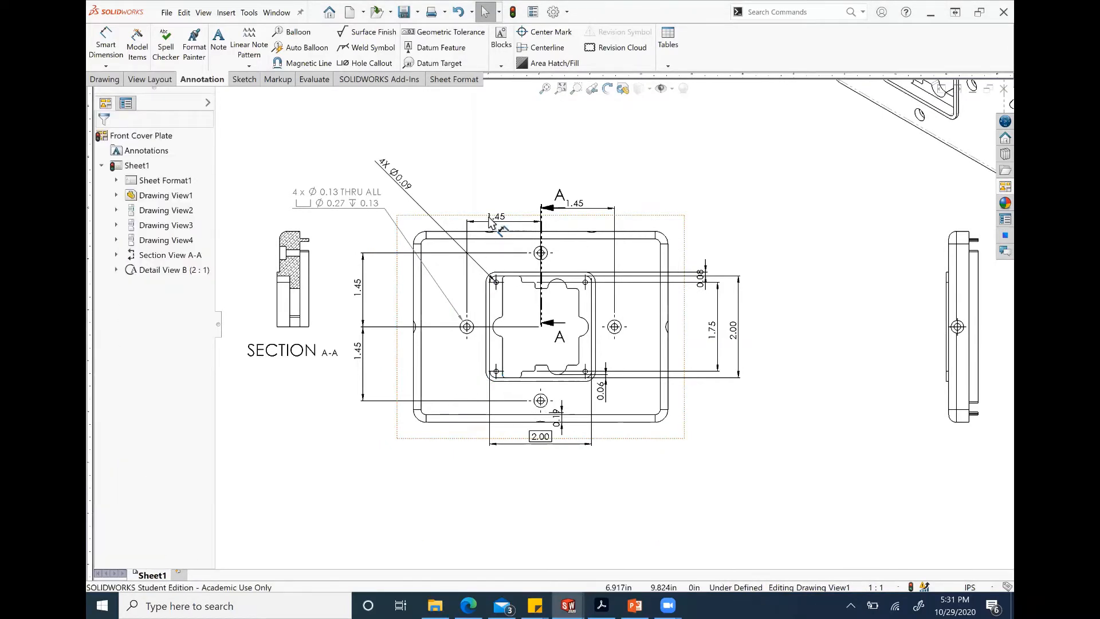
Step: Align the left horizontal 1.45 dimension with the right one above the front view, and delete the remaining 0.19 and 0.06 dimensions
left_click_drag(496, 217, 496, 206)
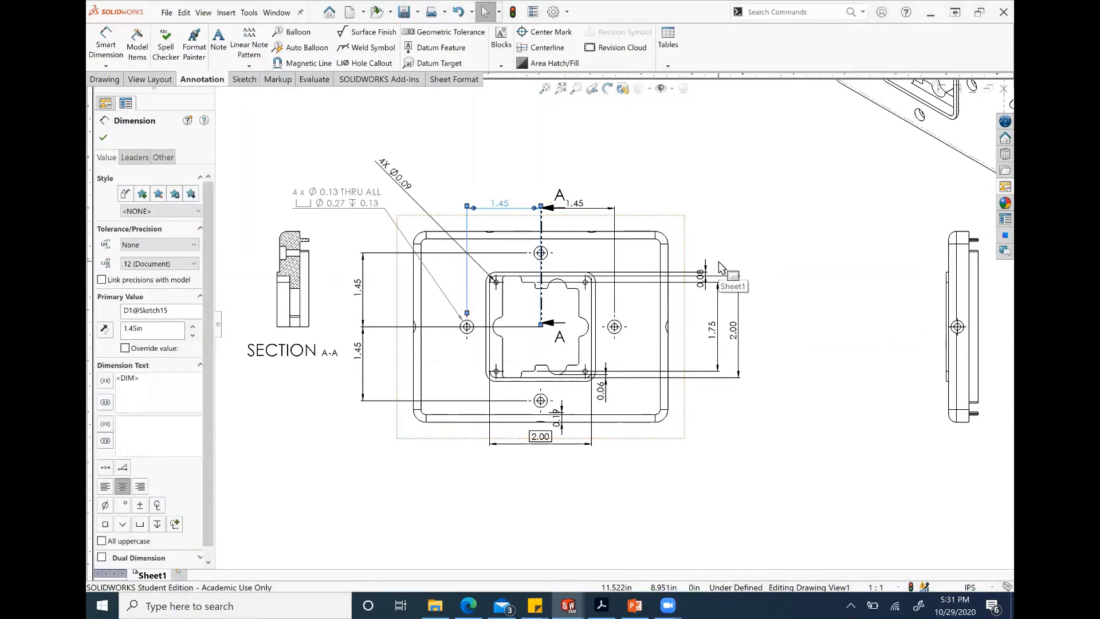
left_click(559, 413)
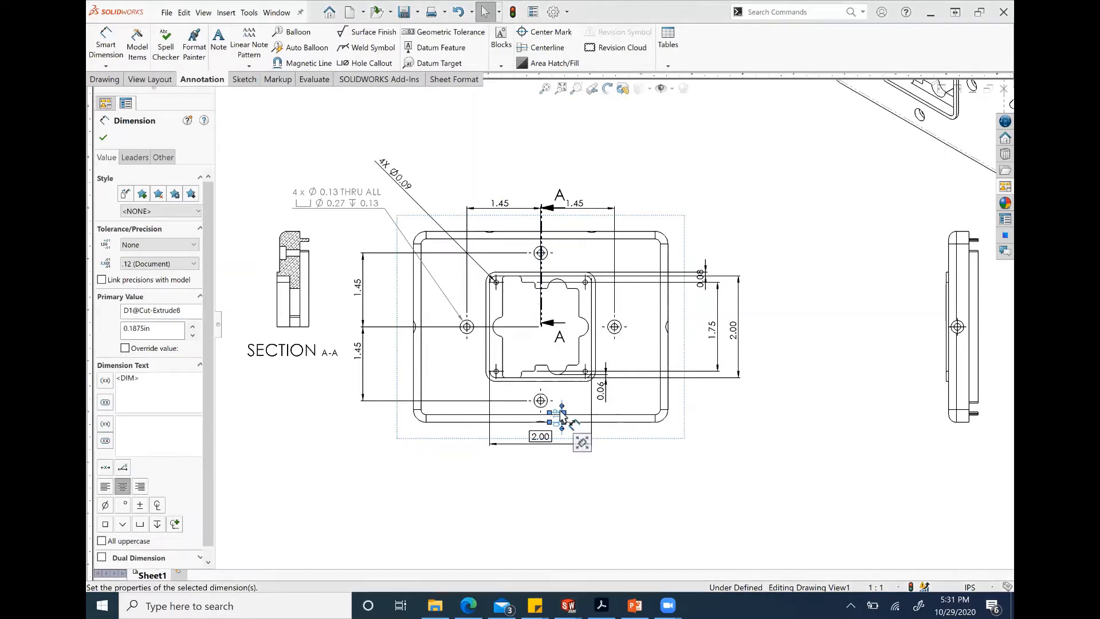
key("Delete")
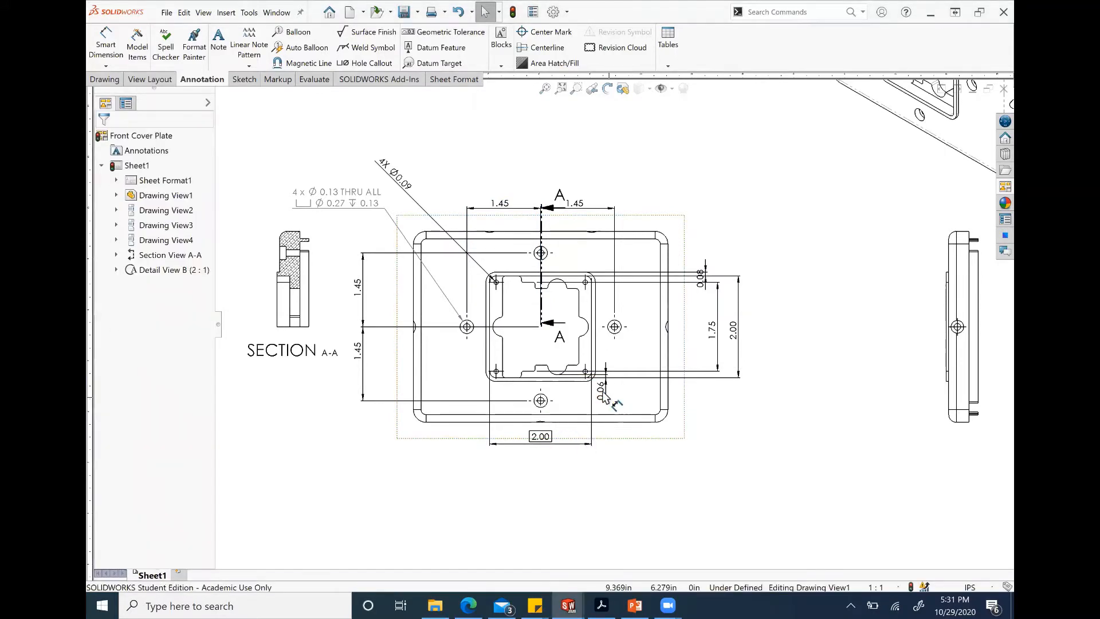
left_click(602, 394)
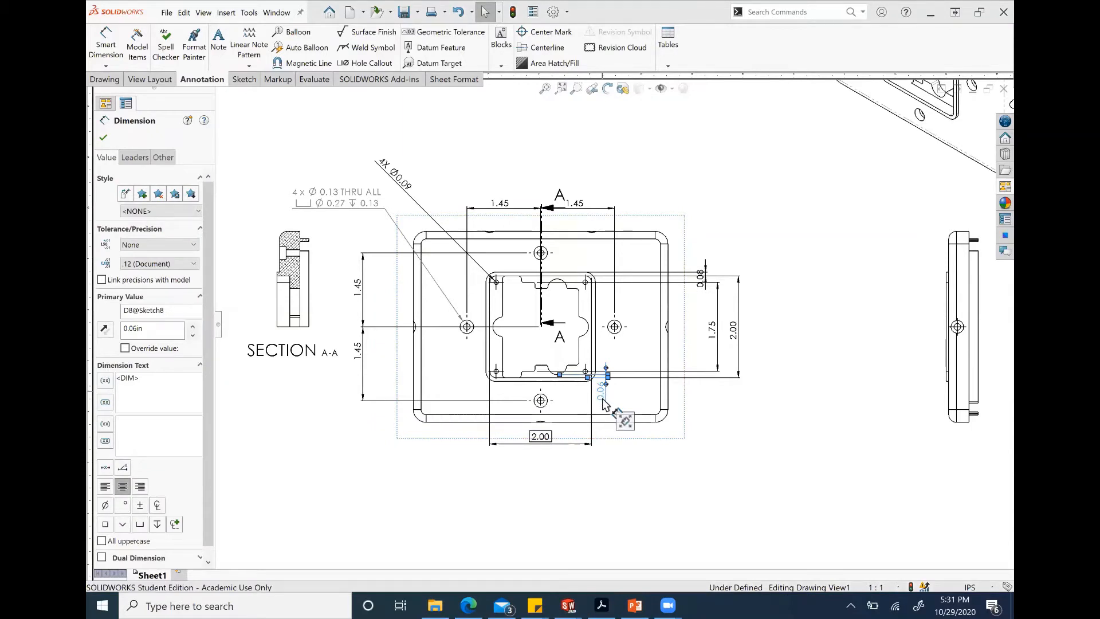
key("Delete")
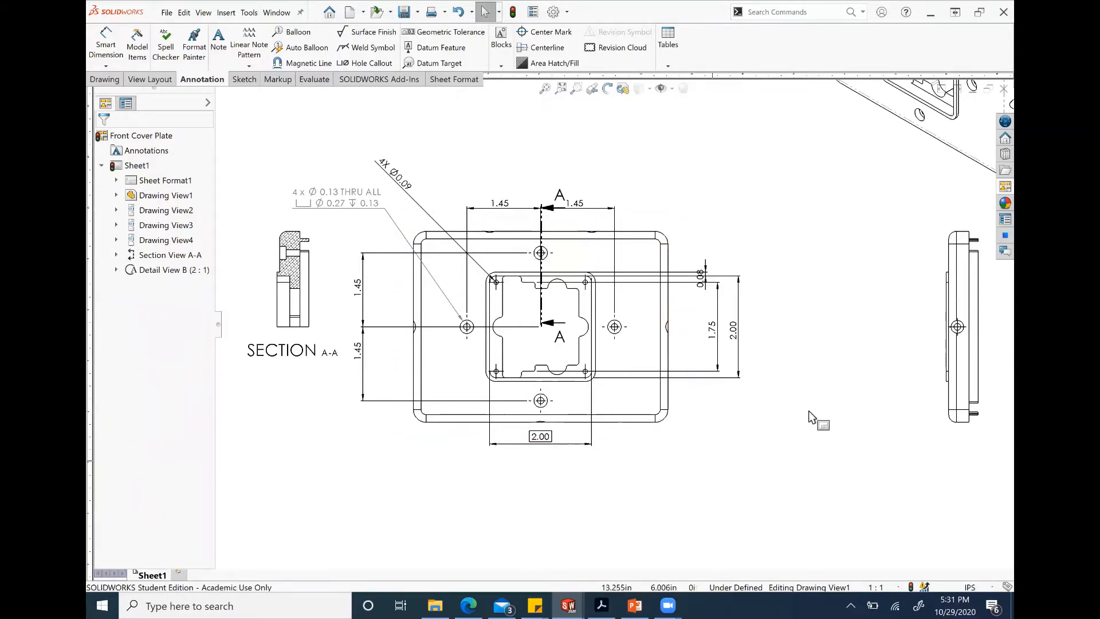
Step: Change the document's overall drafting standard to ANSI
left_click(983, 589)
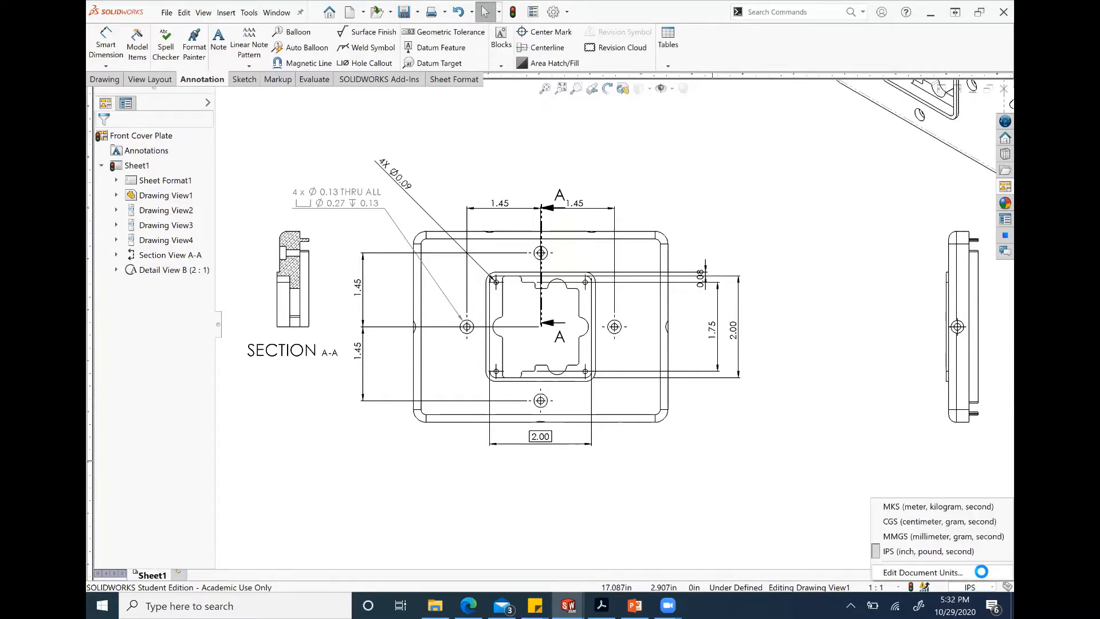
left_click(922, 572)
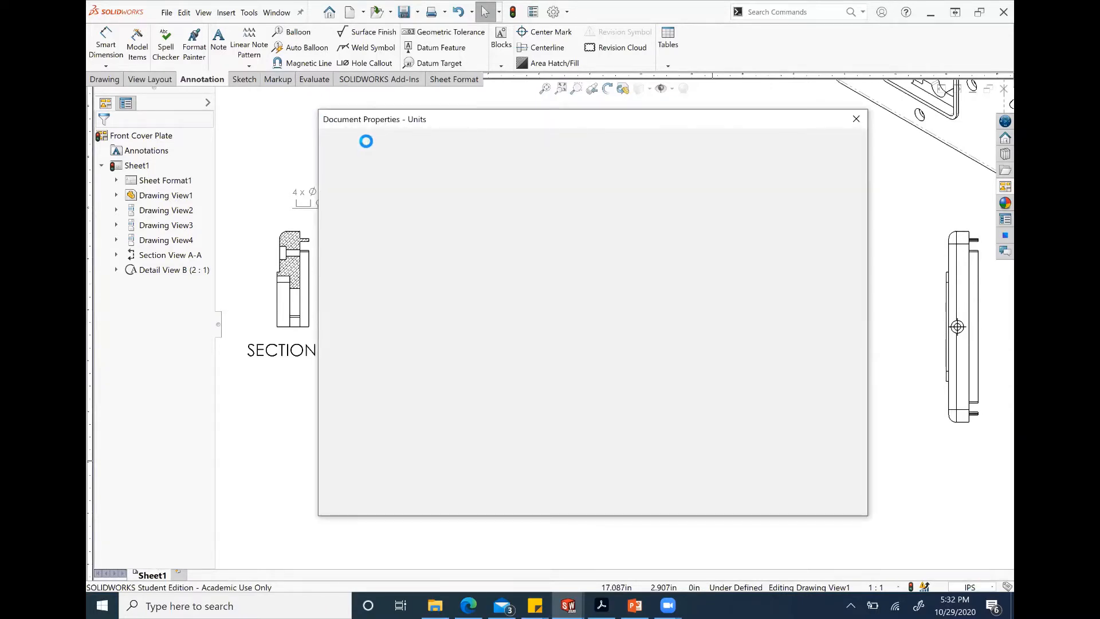
left_click(366, 163)
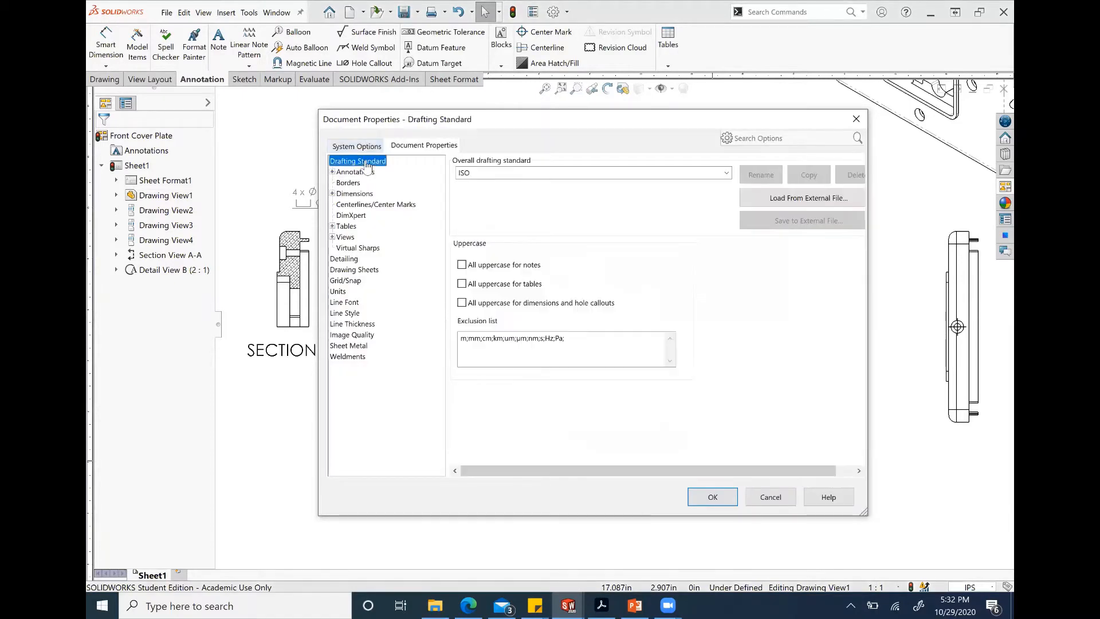
left_click(727, 174)
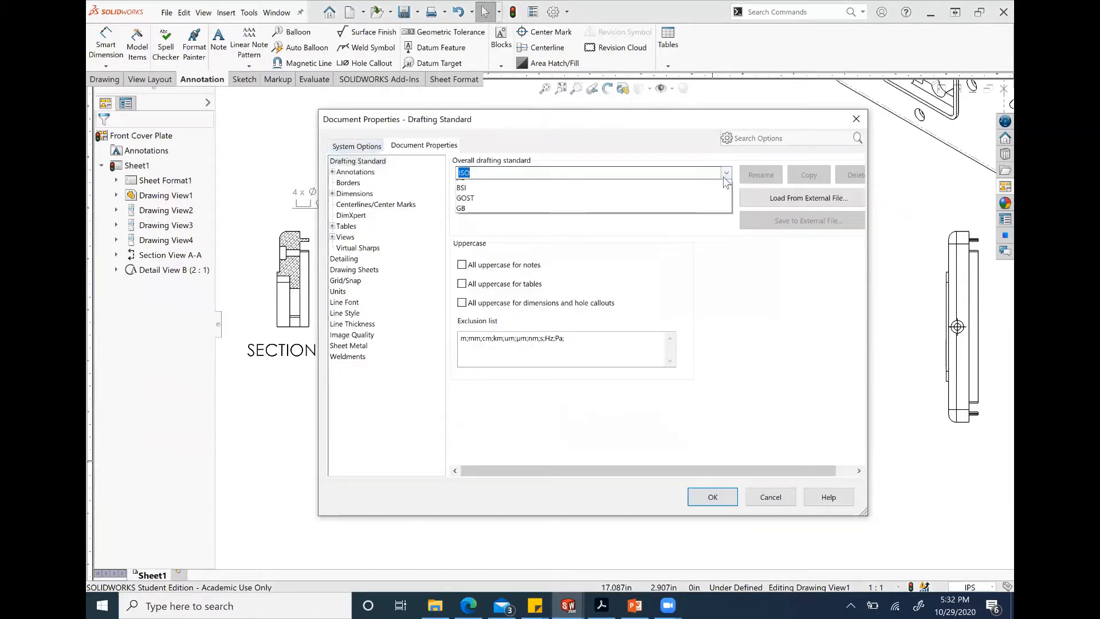
left_click(694, 190)
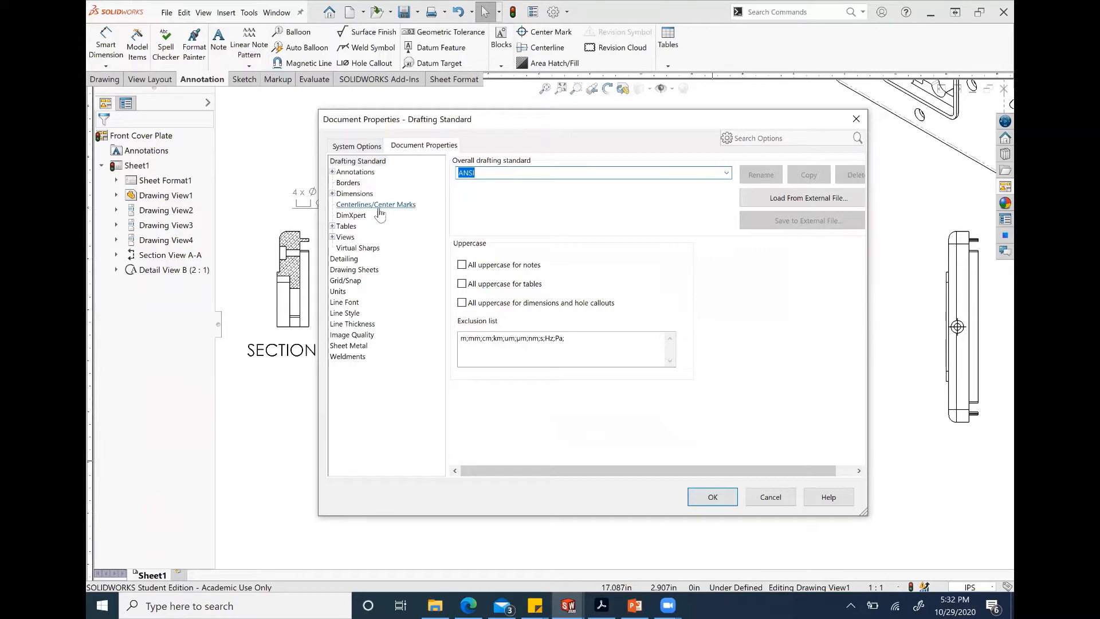
Step: Set the document's primary dimension precision to three decimals (.123) and apply the document properties
left_click(339, 292)
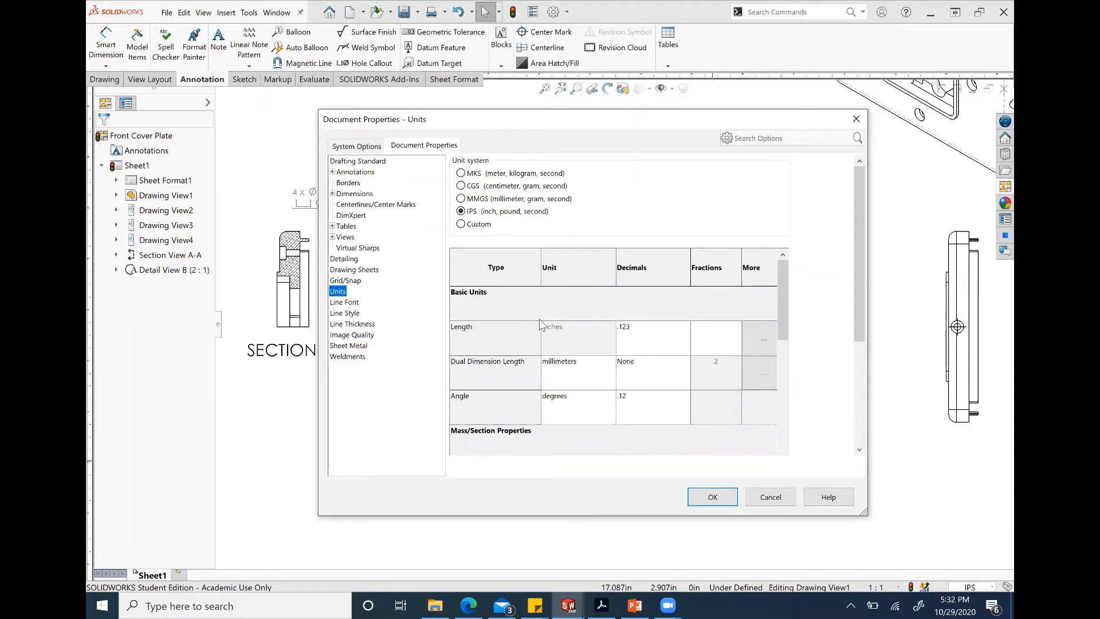
left_click(349, 194)
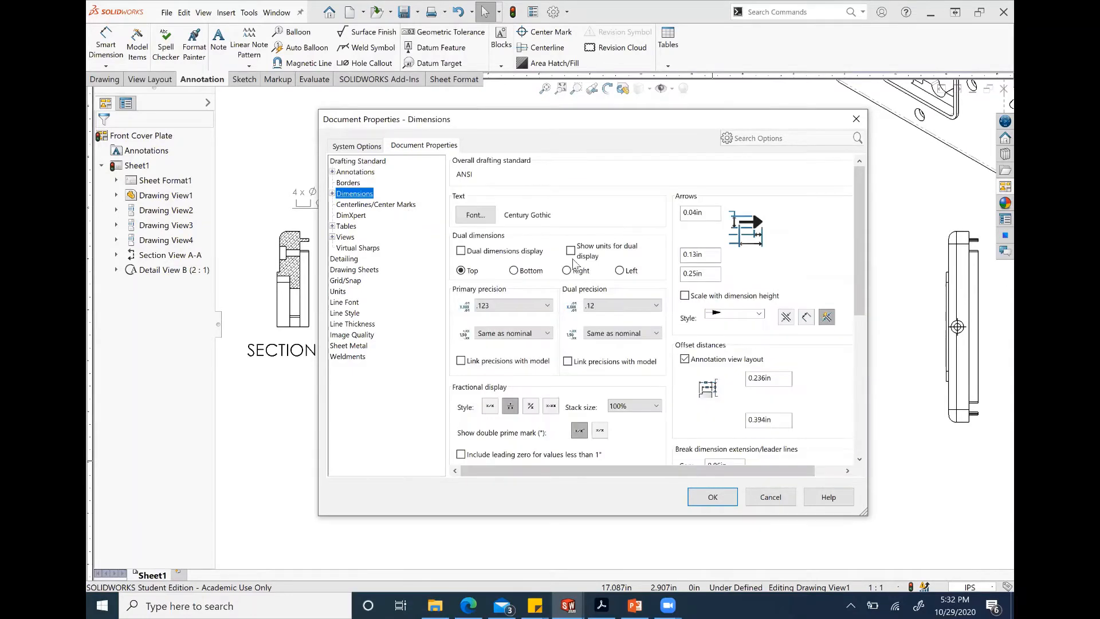
left_click(533, 310)
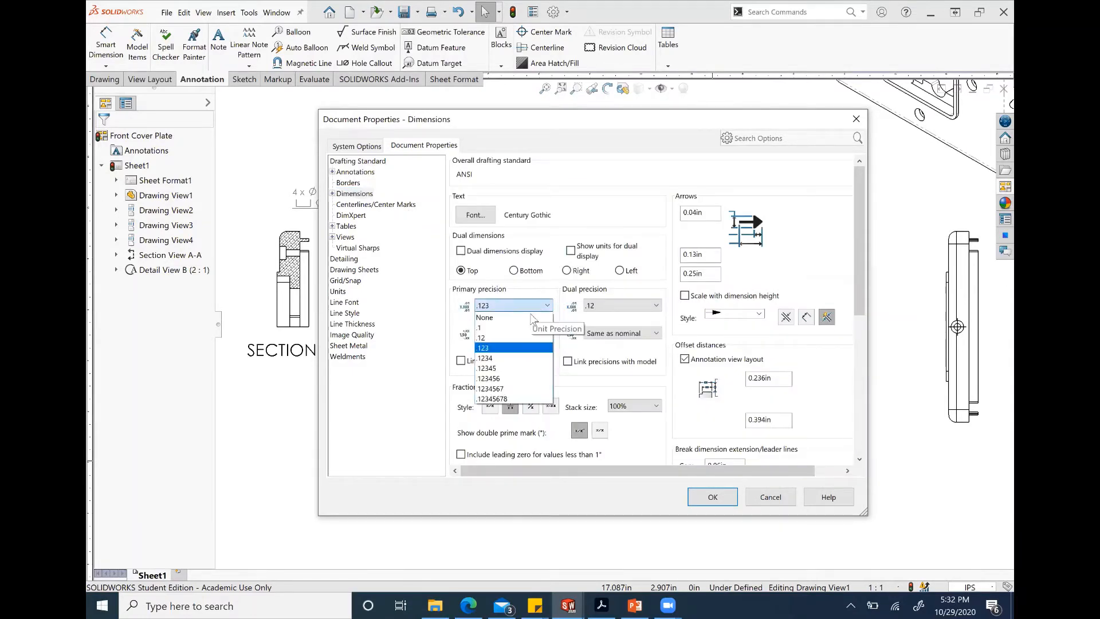
left_click(515, 349)
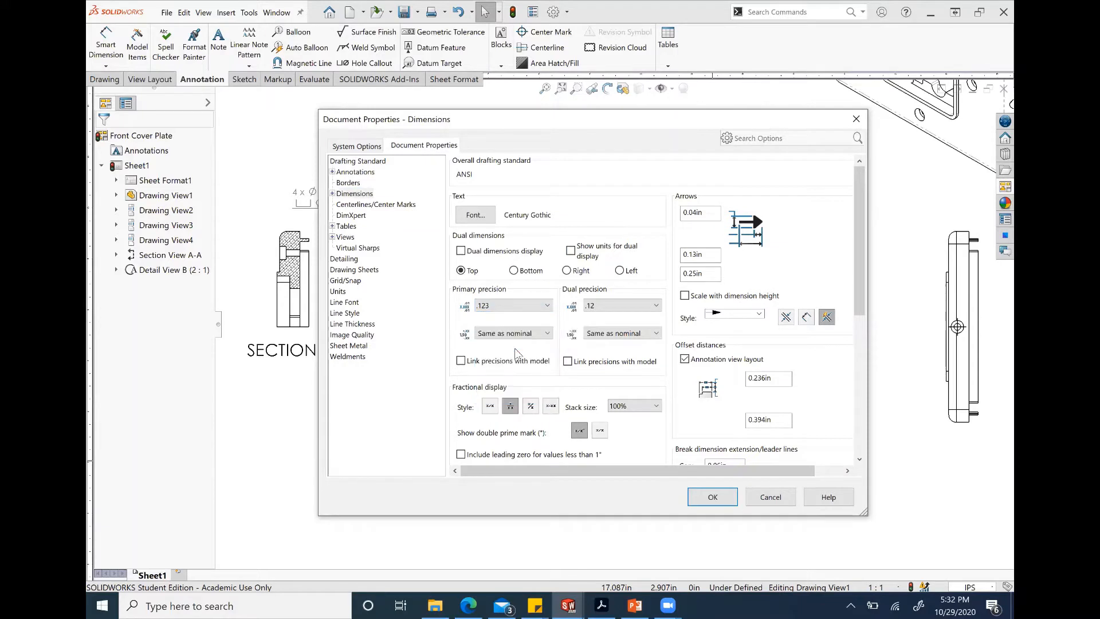
left_click(710, 497)
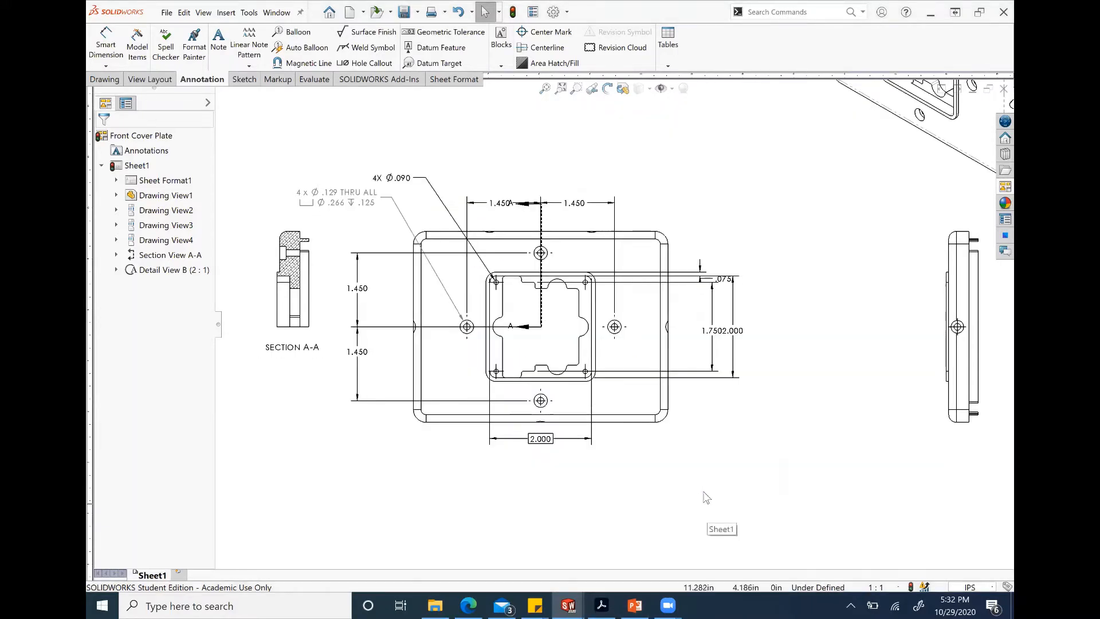
Step: Space the vertical 2.000 and .075 dimensions clear of the 1.750, and align both horizontal 1.450 dimensions above the section arrow
left_click_drag(732, 340, 746, 335)
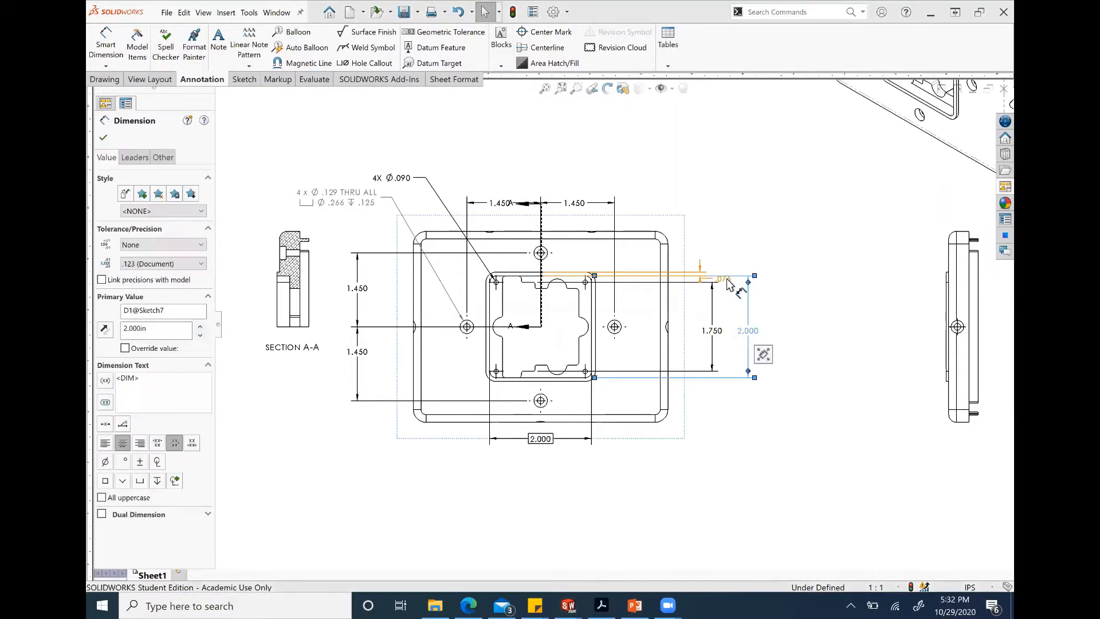
left_click_drag(726, 283, 736, 256)
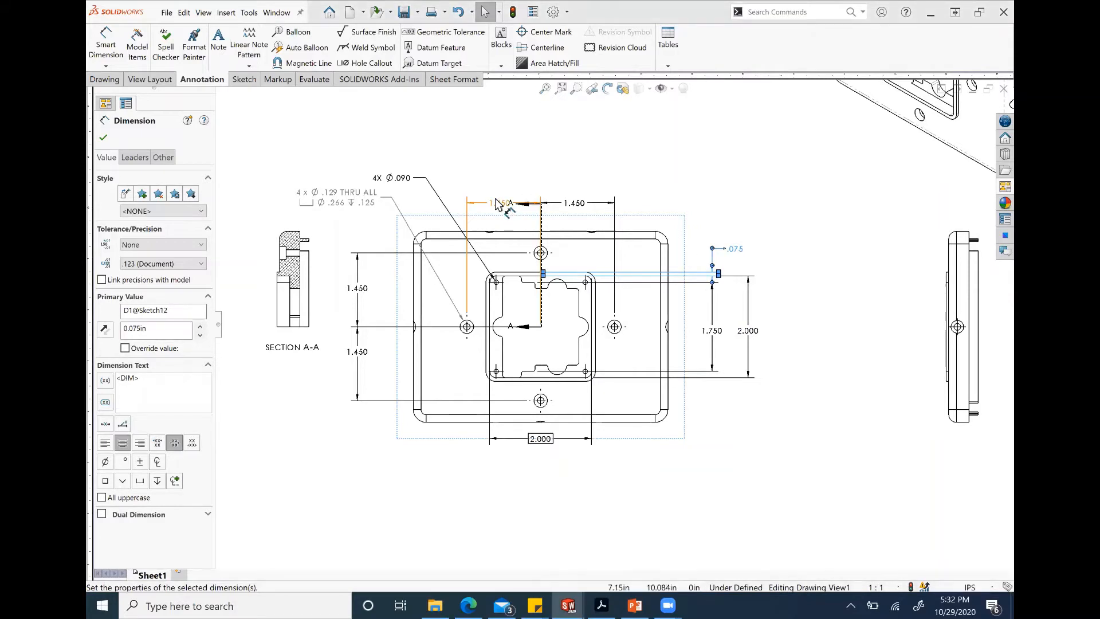
left_click_drag(497, 204, 503, 171)
left_click_drag(574, 204, 579, 182)
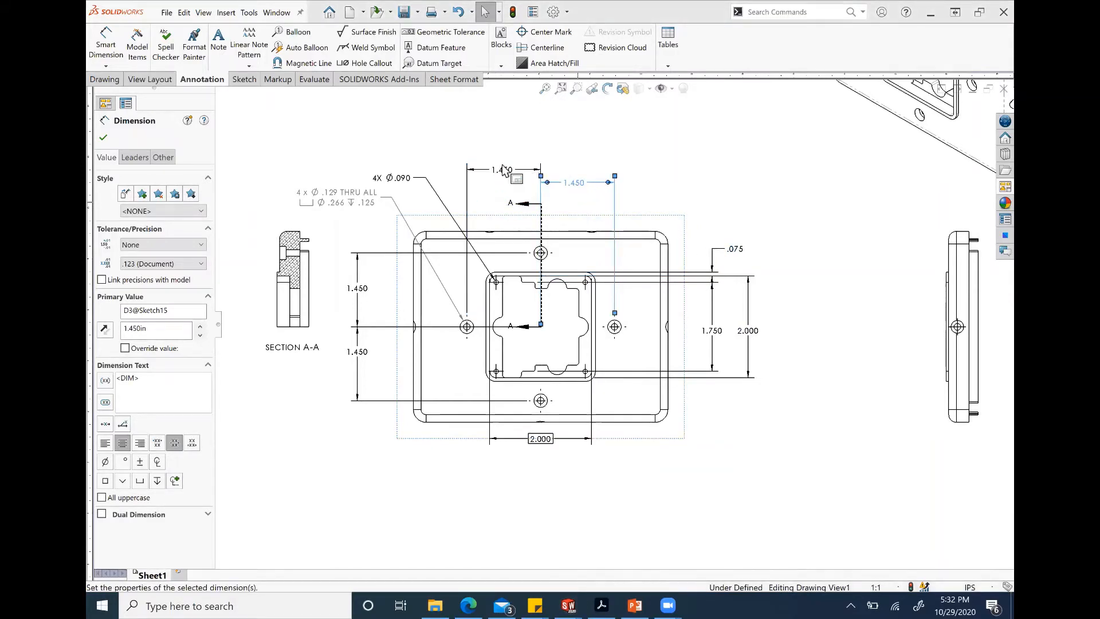
left_click_drag(503, 170, 505, 192)
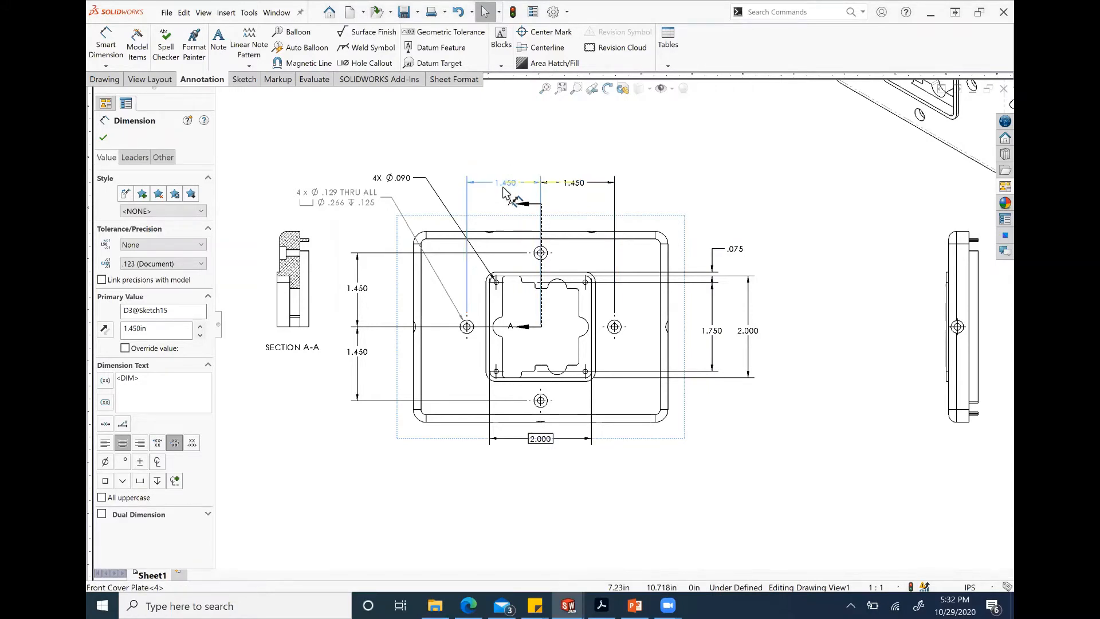
left_click(826, 179)
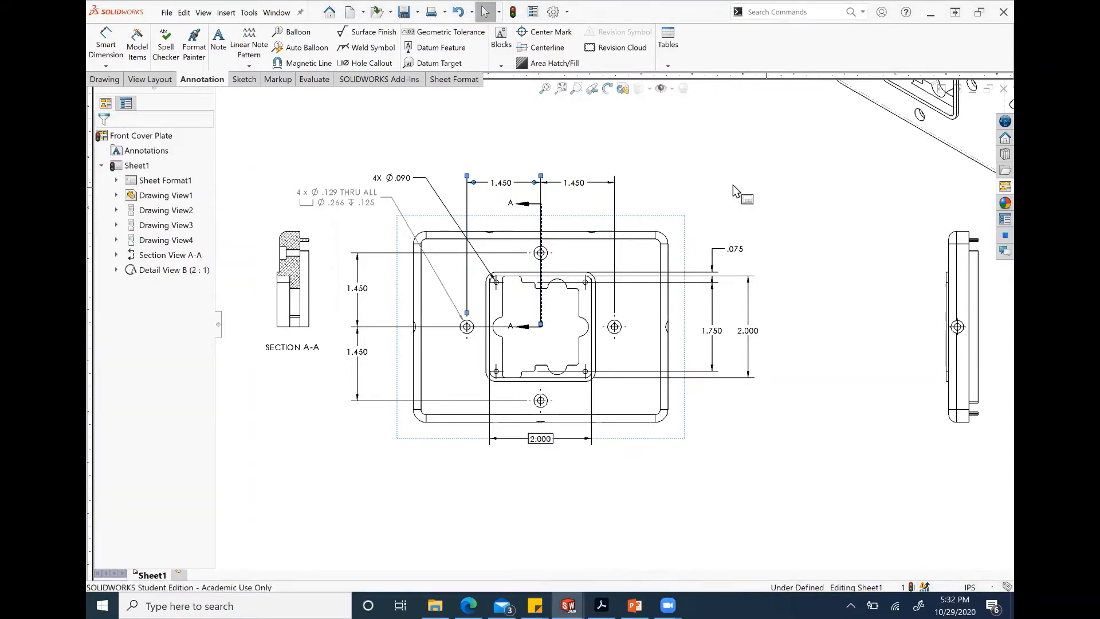
Step: Move the horizontal 2.000 dimension further below the front view and set its tolerance type to None
middle_click_drag(608, 306, 605, 296)
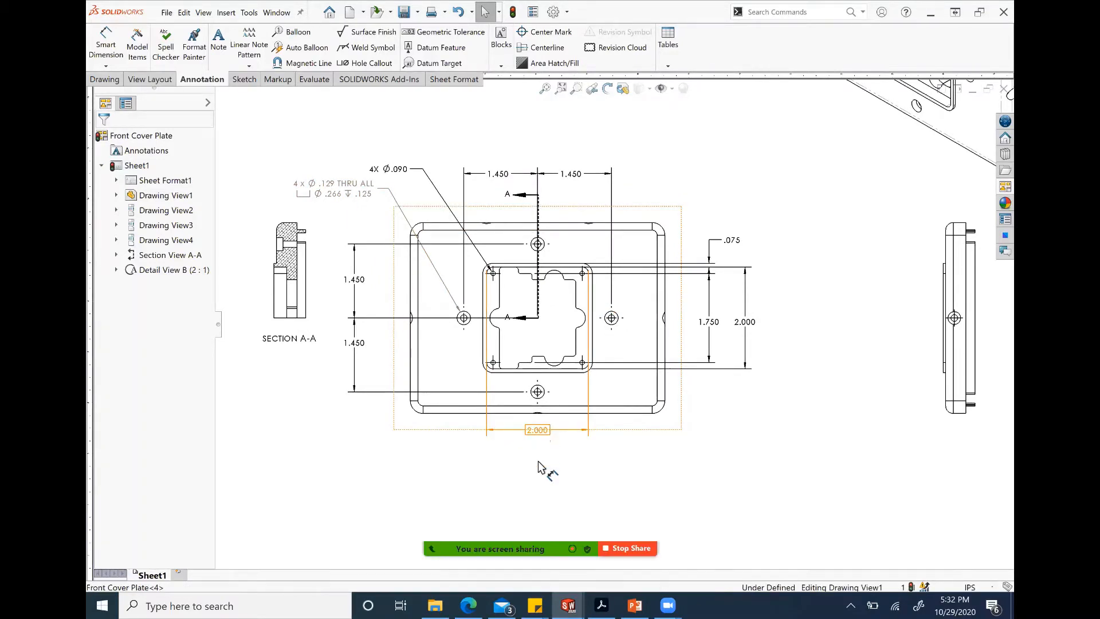
left_click_drag(538, 431, 540, 462)
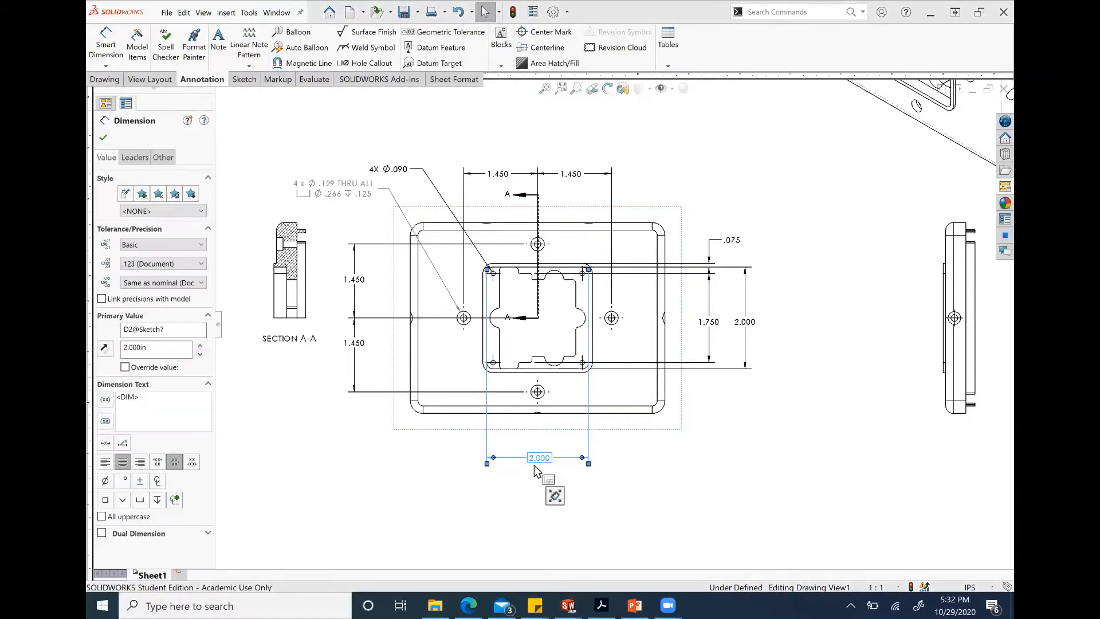
left_click(150, 245)
left_click(153, 257)
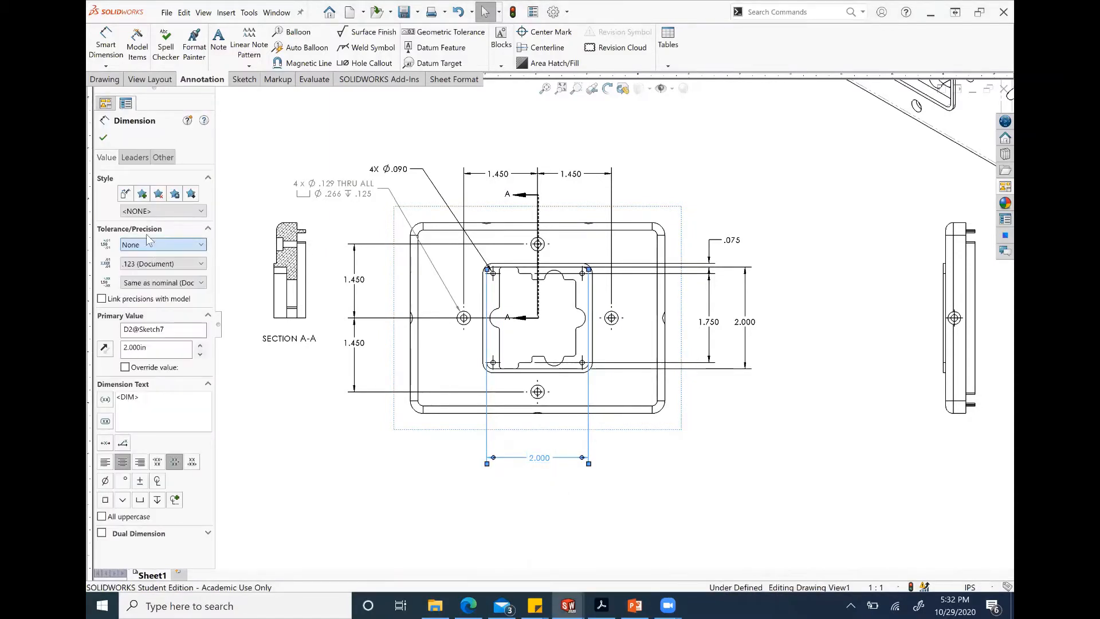
left_click(103, 139)
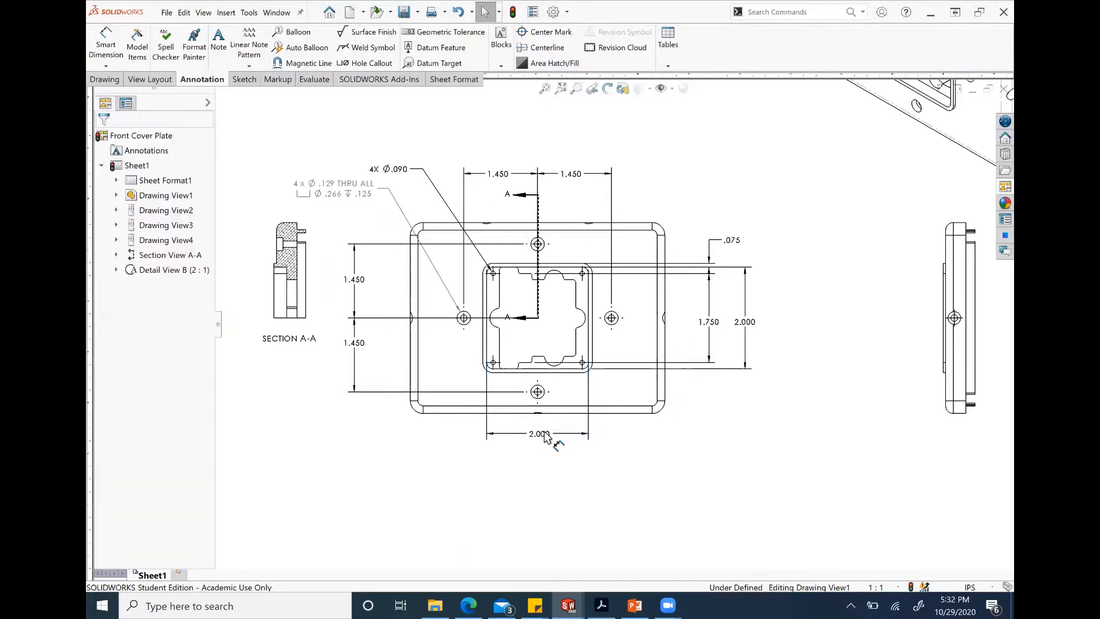
left_click_drag(539, 462, 537, 452)
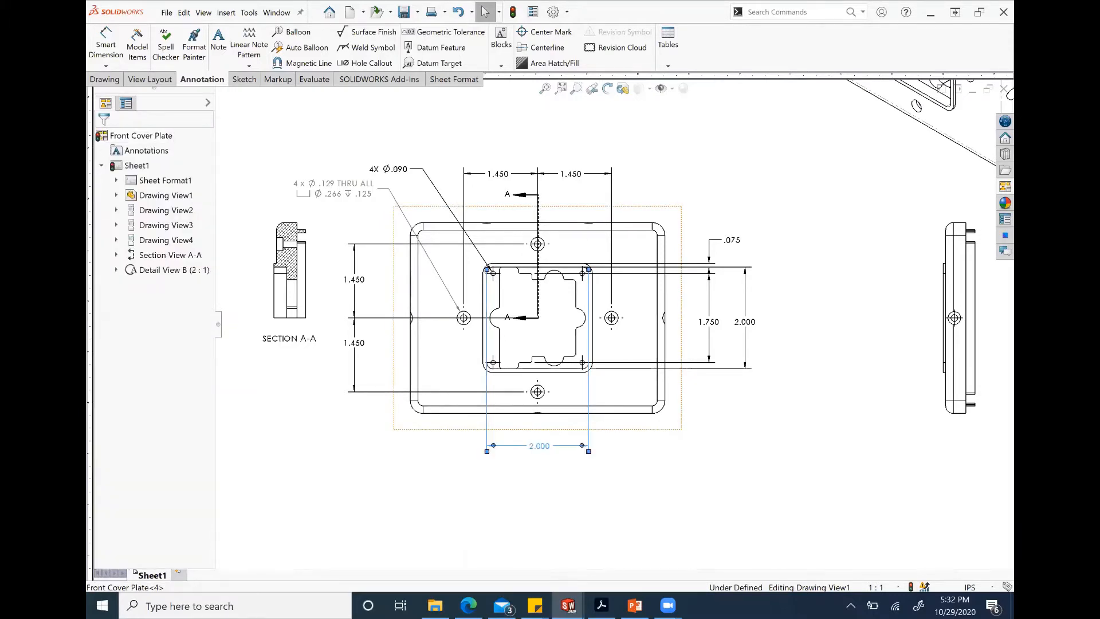
left_click(660, 459)
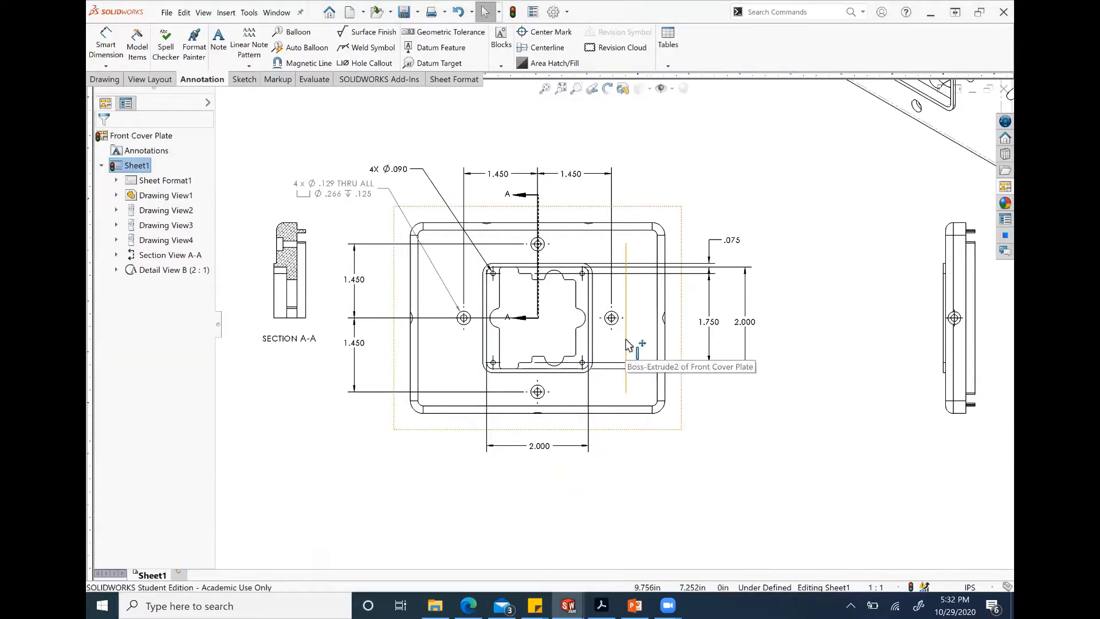
Step: Add a radius dimension to the lower-left outer corner of the front view, placing its text below and left of the corner
left_click(110, 54)
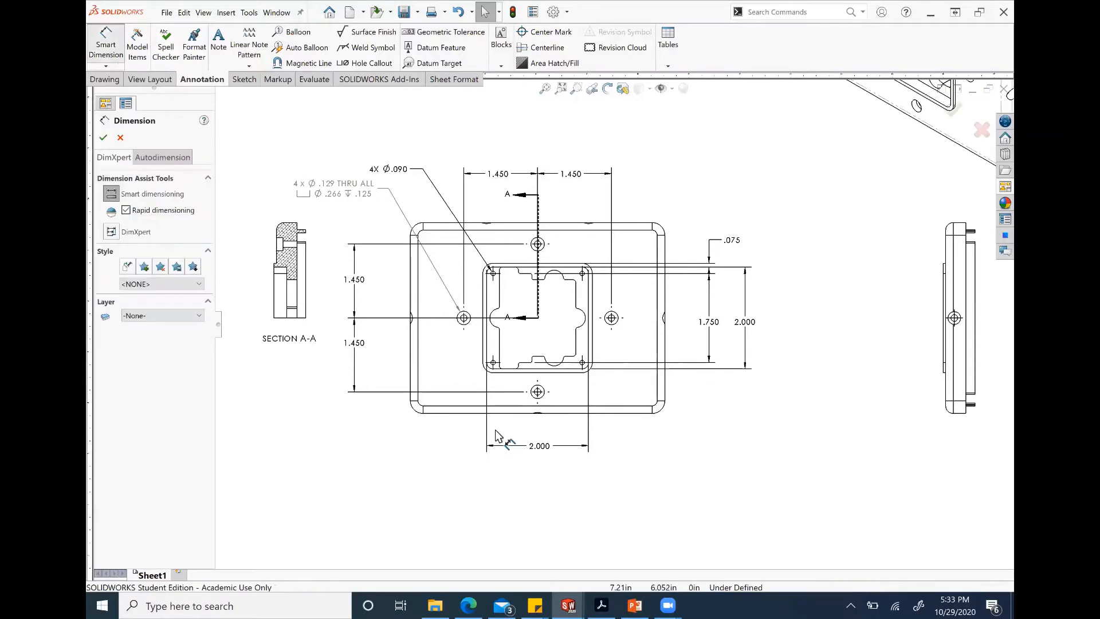
left_click(414, 408)
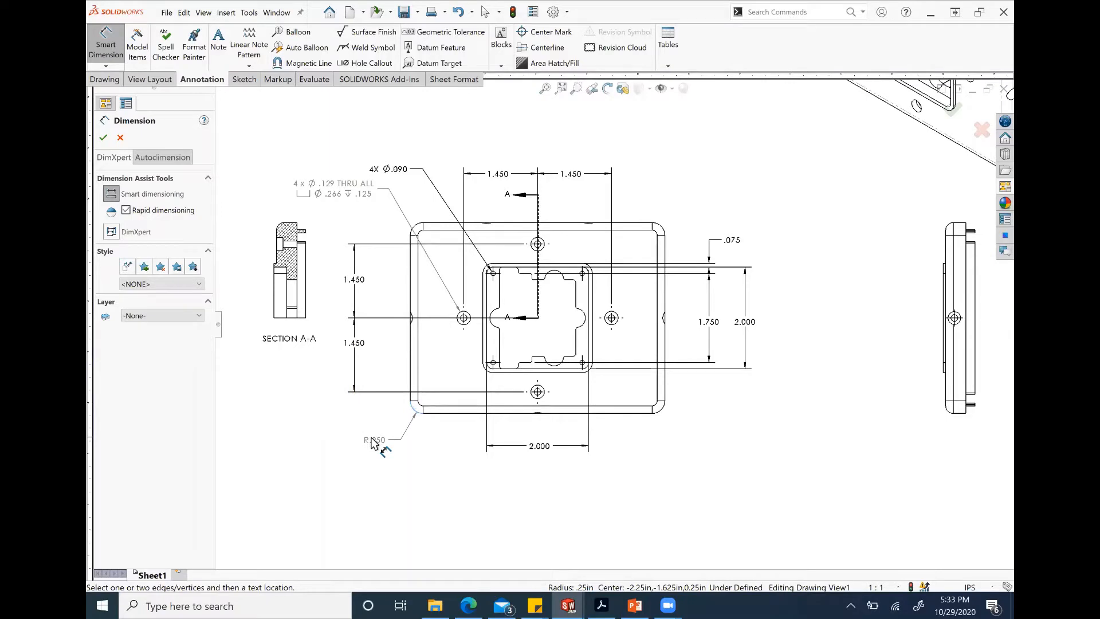
left_click(372, 442)
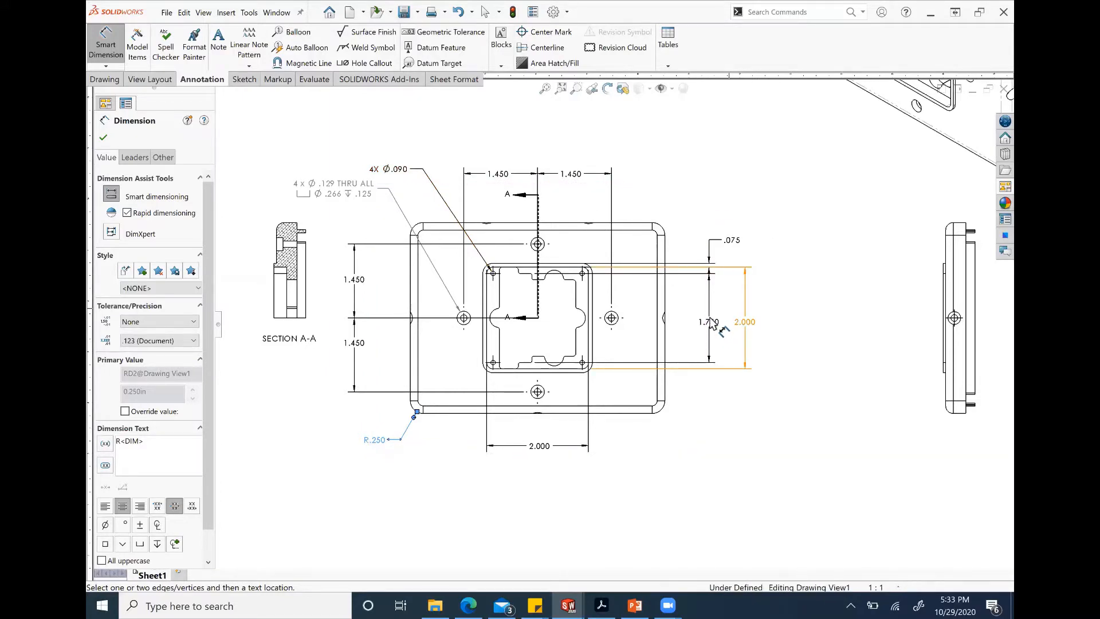
Step: Dimension the thin horizontal gap at the central opening's right edge, placing it beside the horizontal 2.000 dimension below the front view
left_click(590, 351)
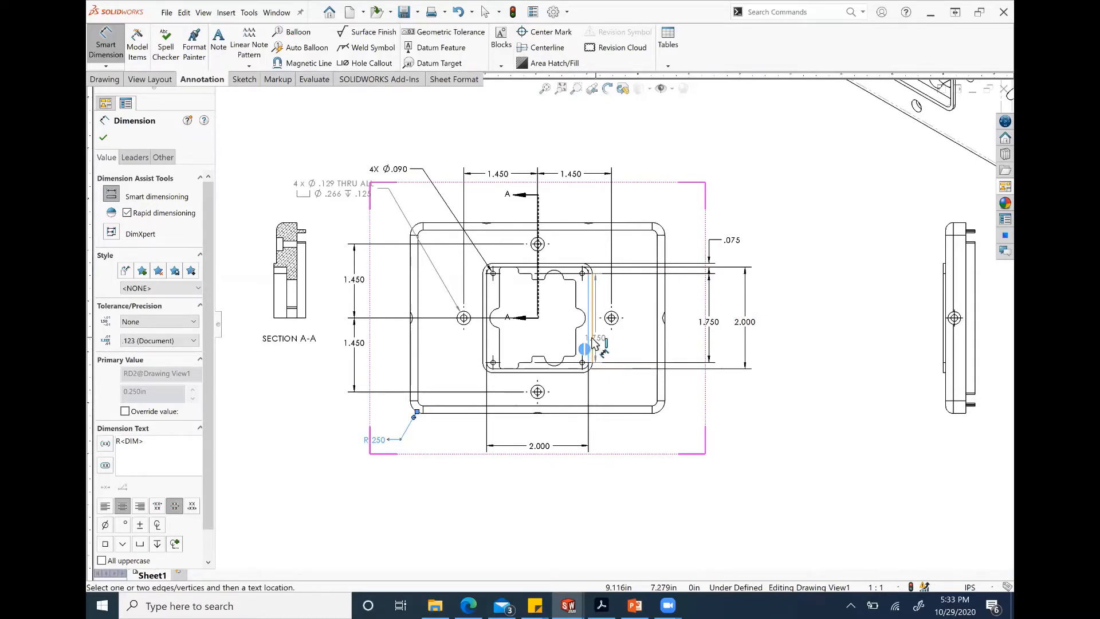
left_click(613, 450)
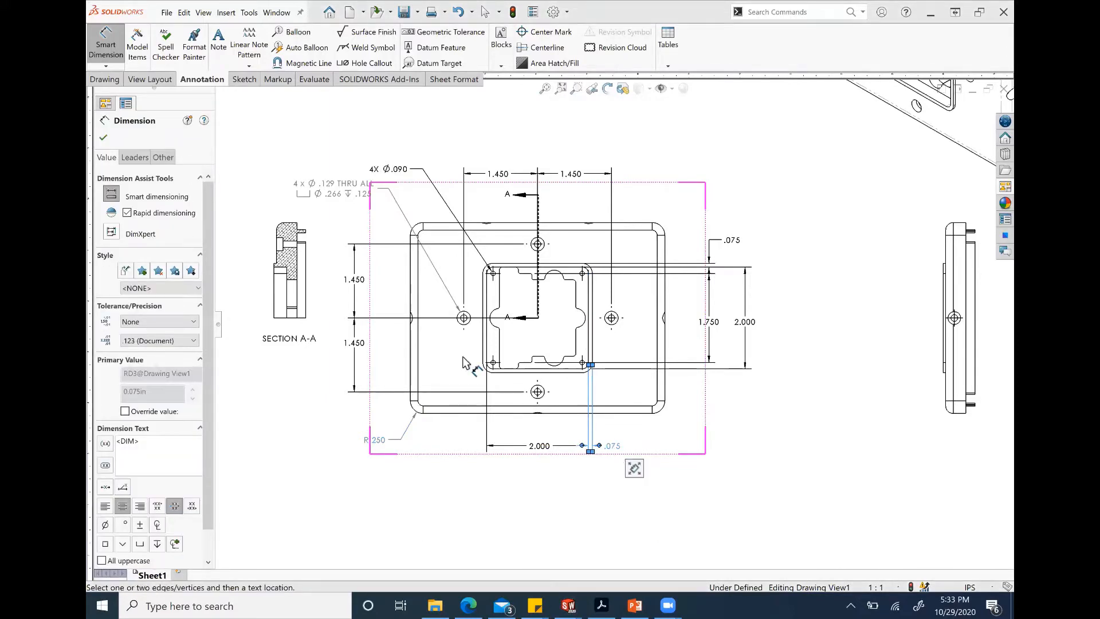
key("Escape")
Step: Add a radius dimension to the inner lower-left corner of the front view, placing its text just above the R.250 dimension
scroll(438, 402, "down", 2)
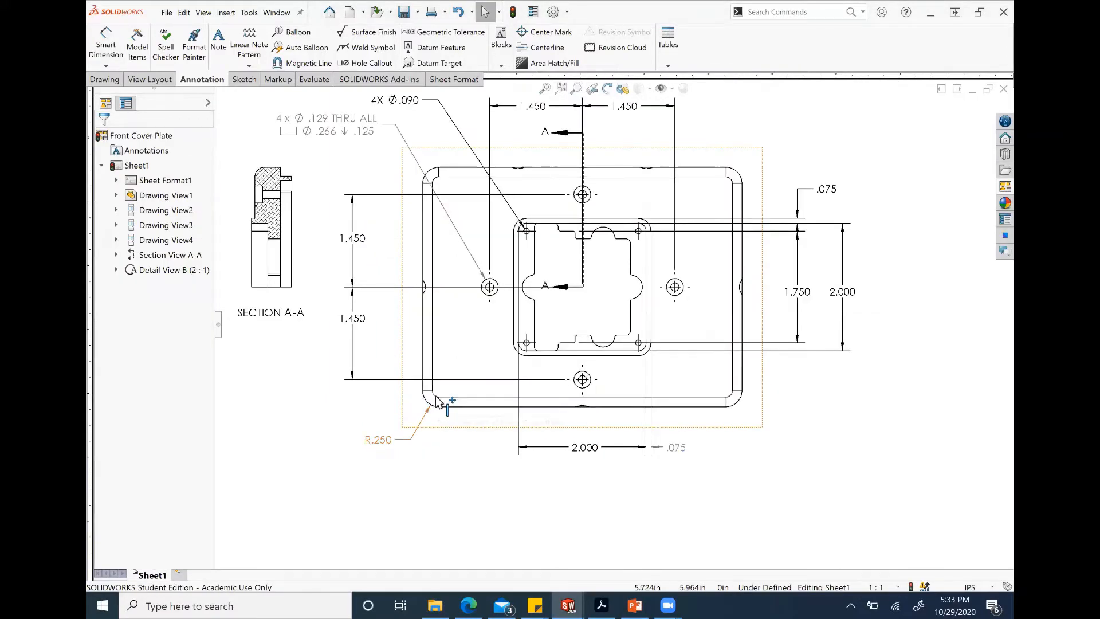
left_click(388, 415)
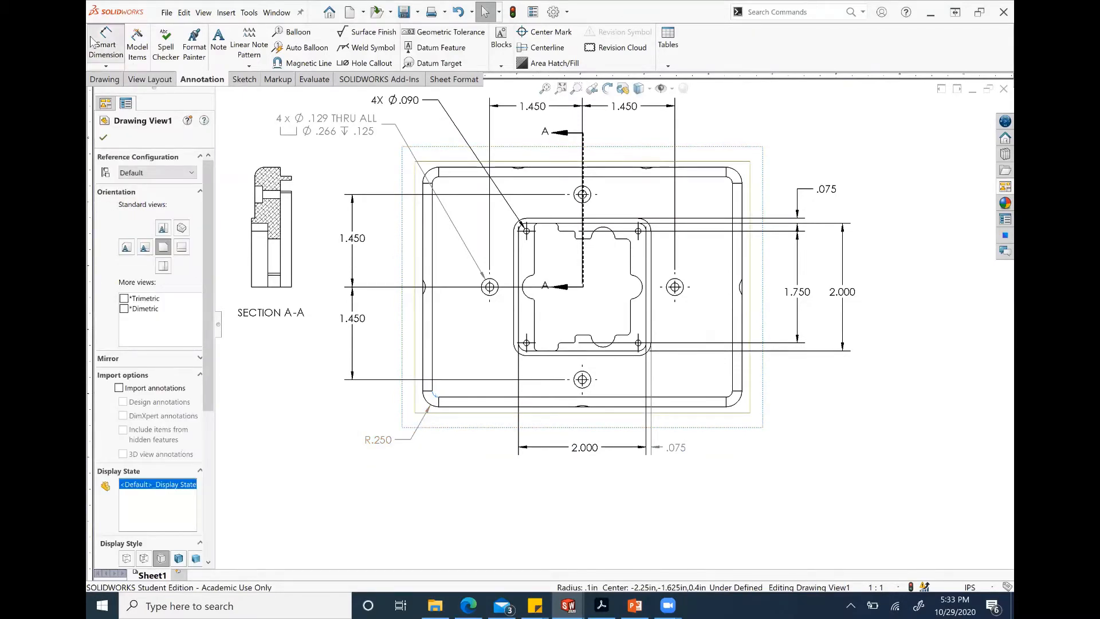
left_click(433, 397)
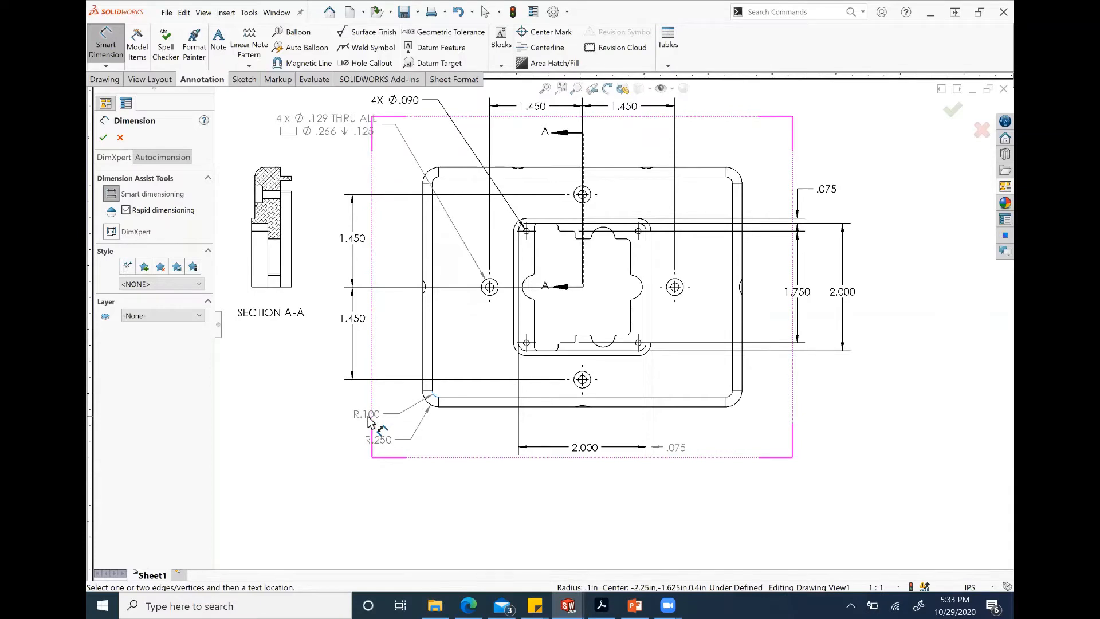
left_click(350, 430)
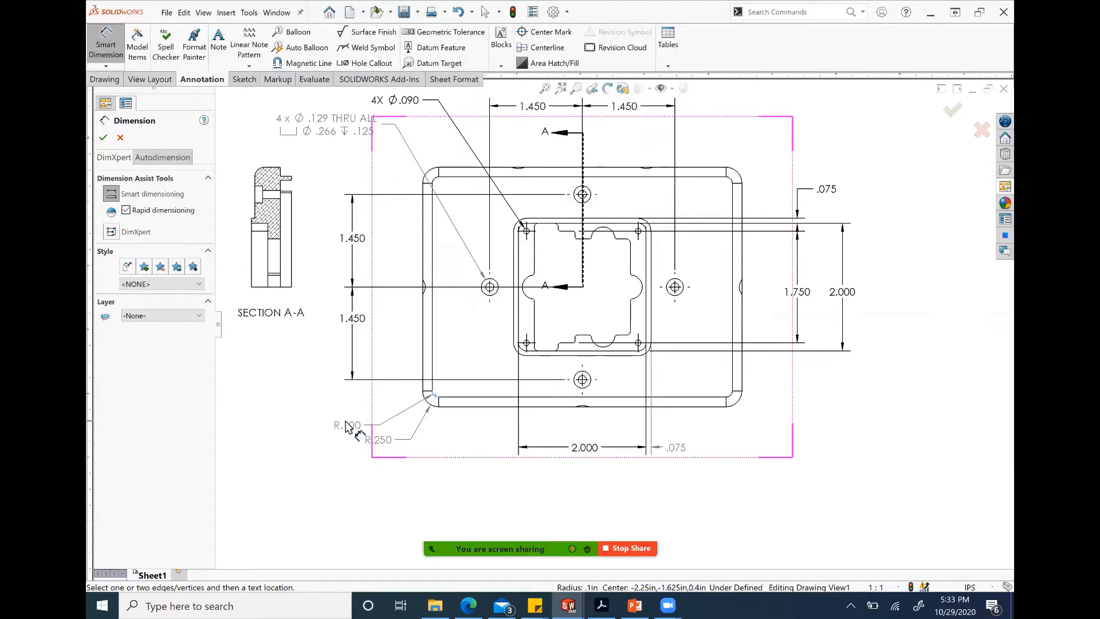
left_click(428, 405)
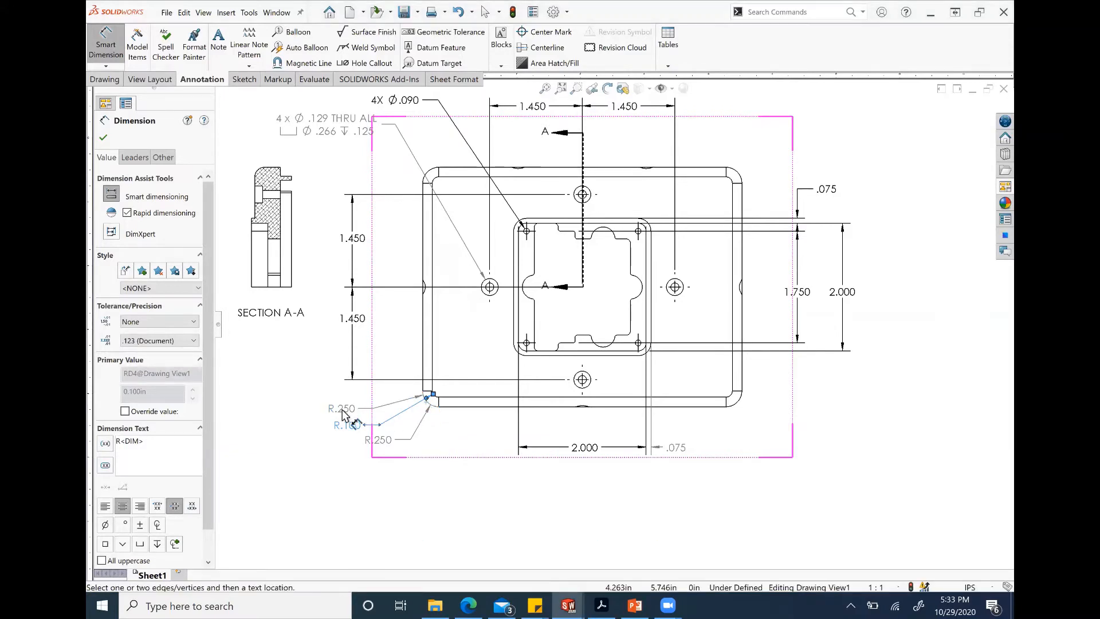
key("Escape")
key("Escape")
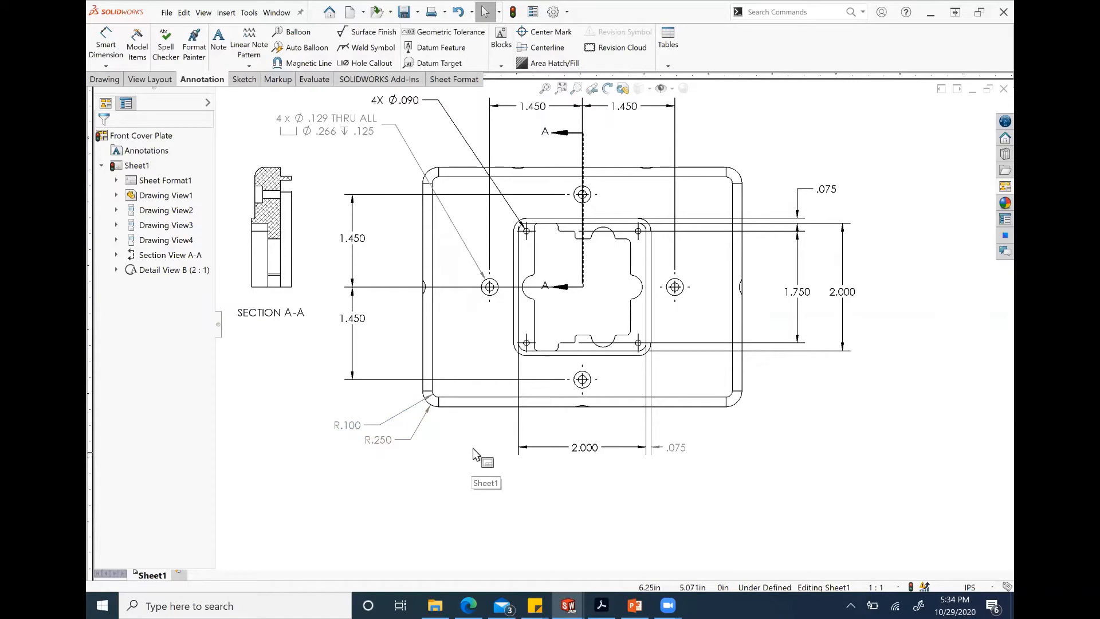
Step: Delete the inner corner's radius dimension from the front view
key("z")
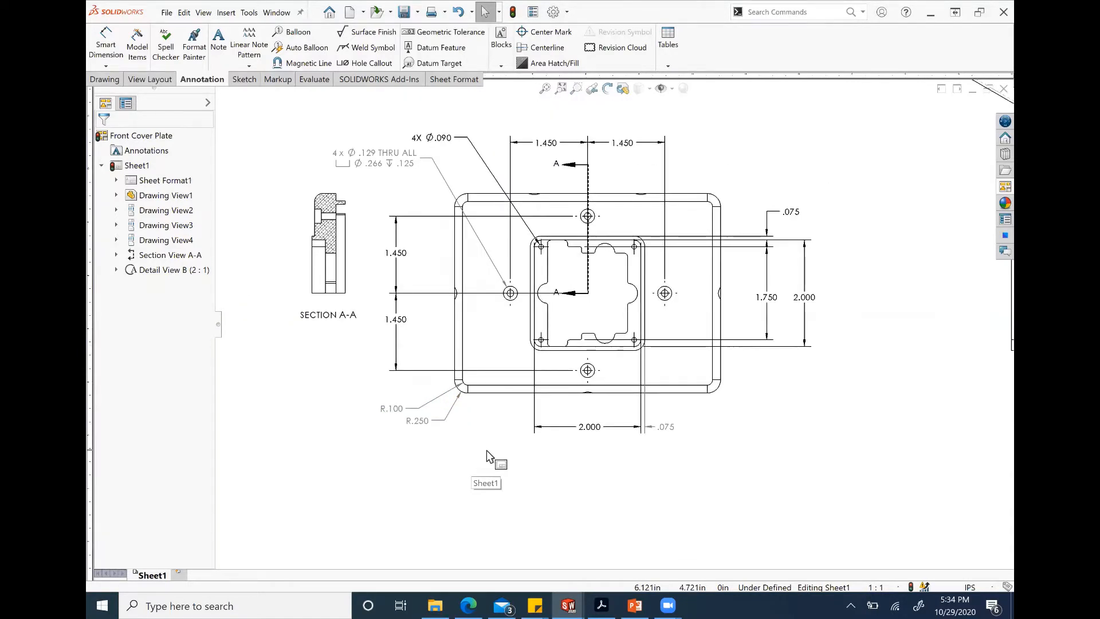
left_click(391, 410)
key("Delete")
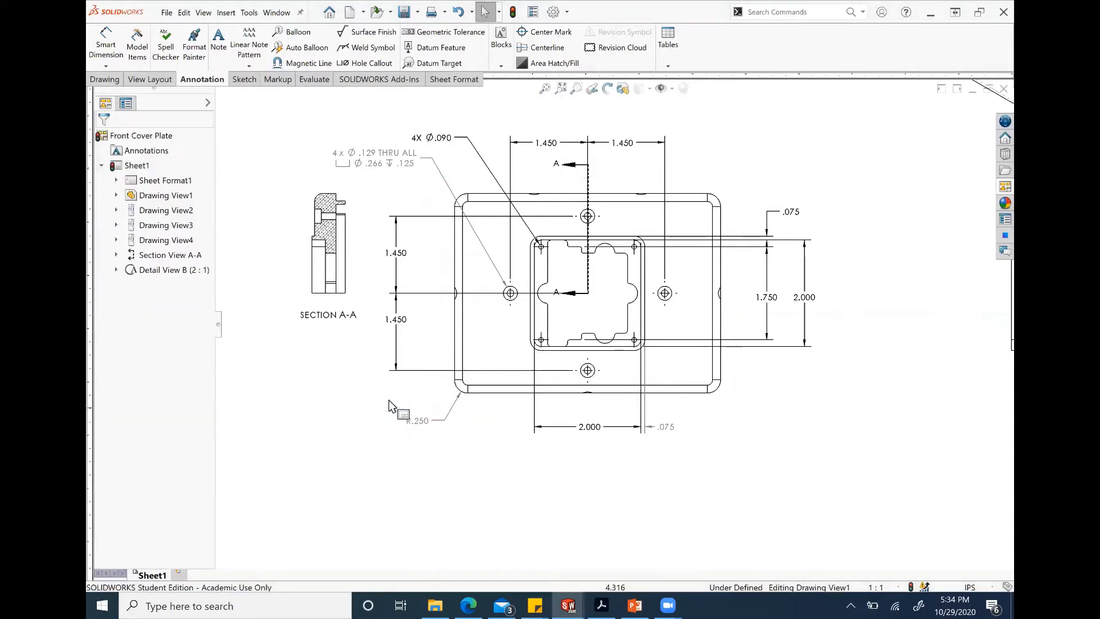
scroll(490, 393, "up", 1)
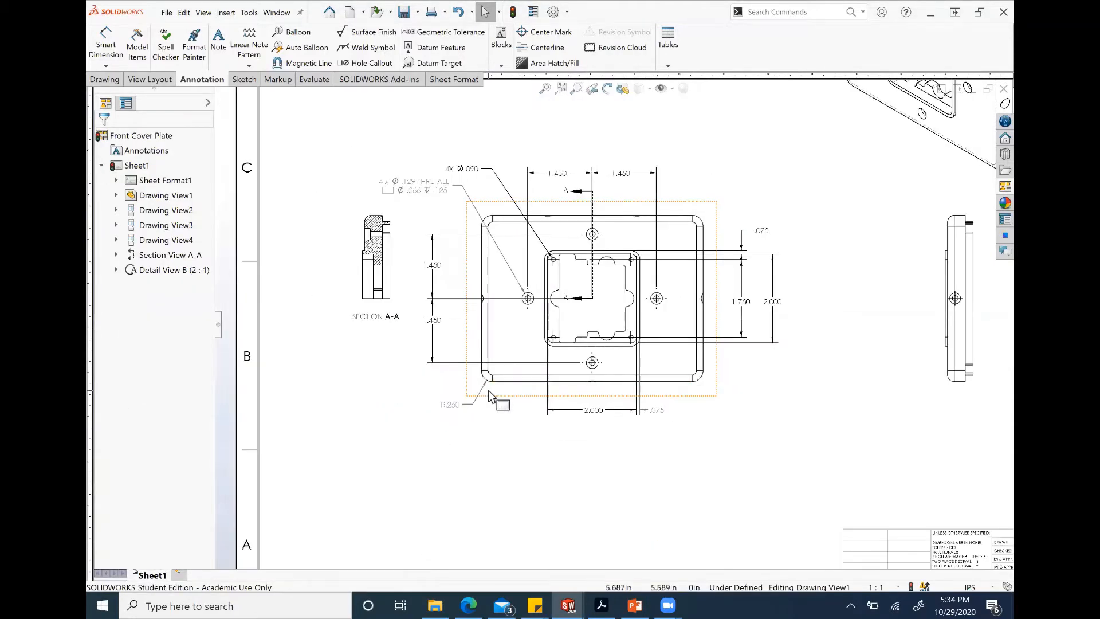
middle_click_drag(412, 413, 401, 402)
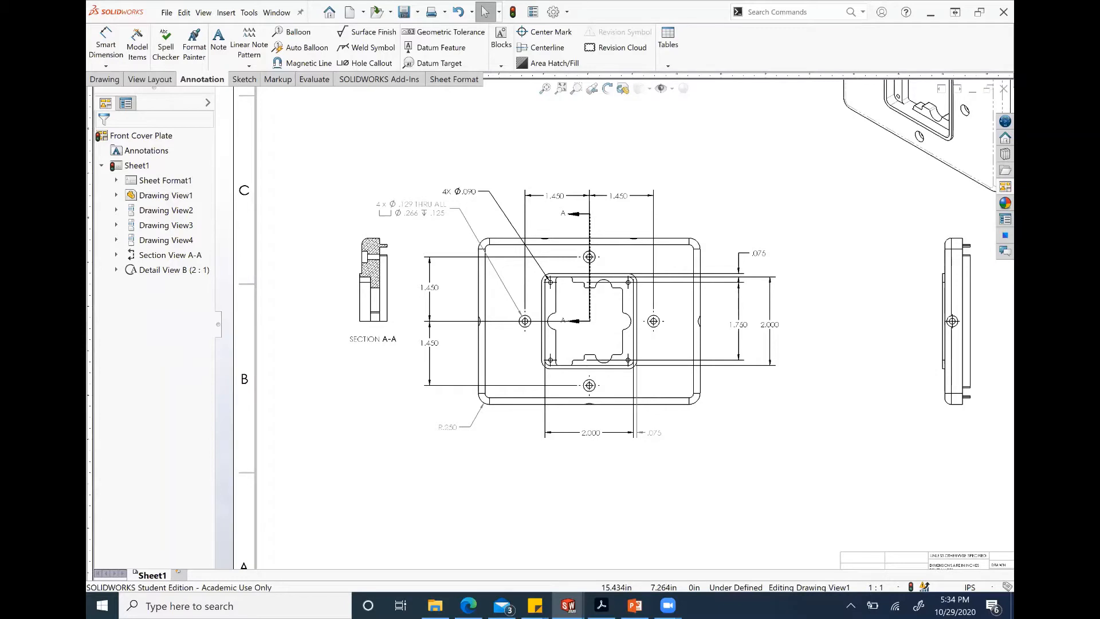
key("alt+Tab")
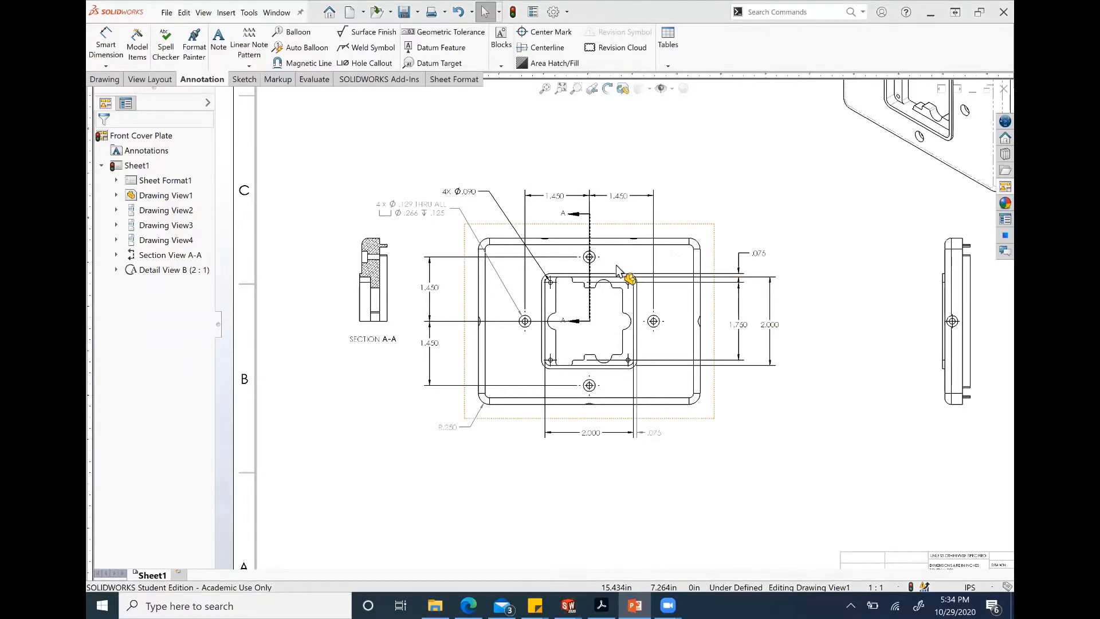
scroll(693, 249, "up", 1)
scroll(692, 246, "down", 2)
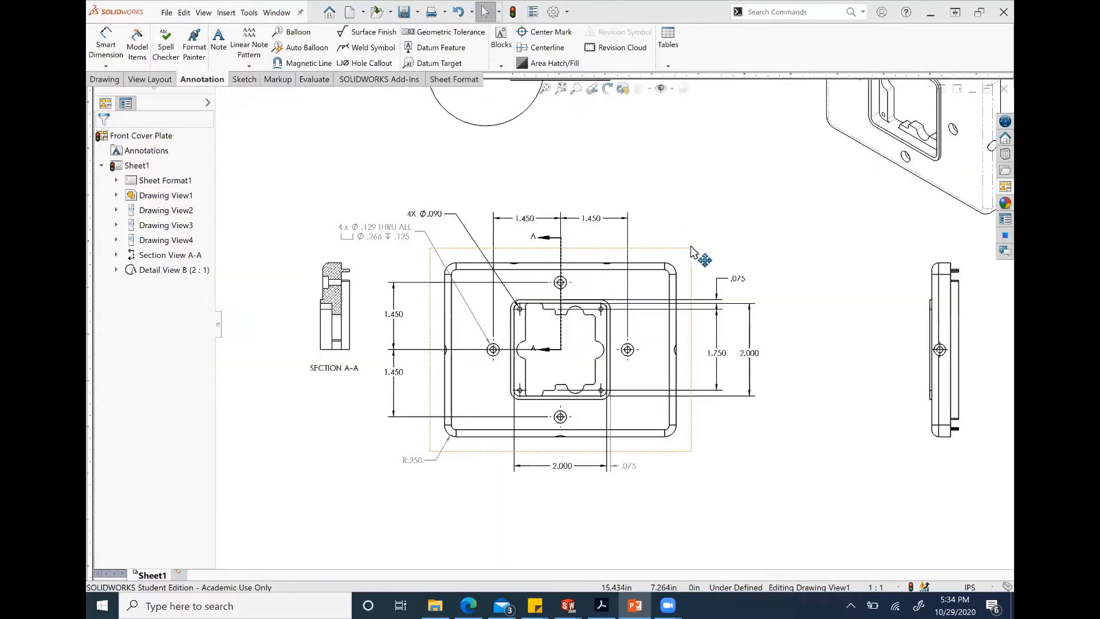
Step: Import the model dimensions of the entire model into the right side view using Model Items
scroll(903, 339, "up", 3)
middle_click_drag(715, 318, 640, 314)
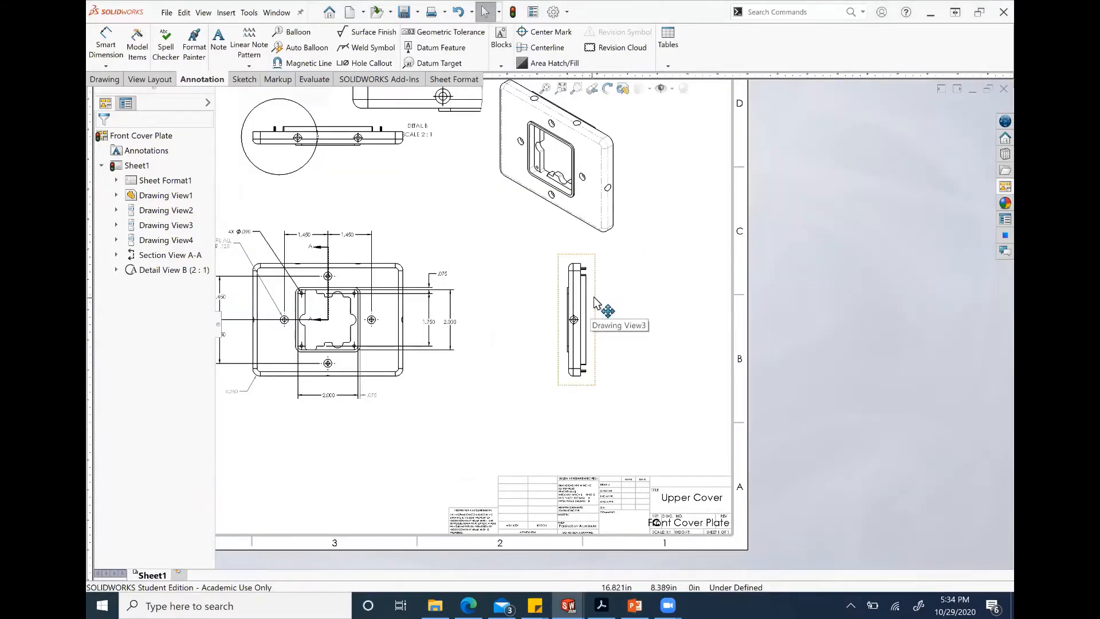
left_click(588, 303)
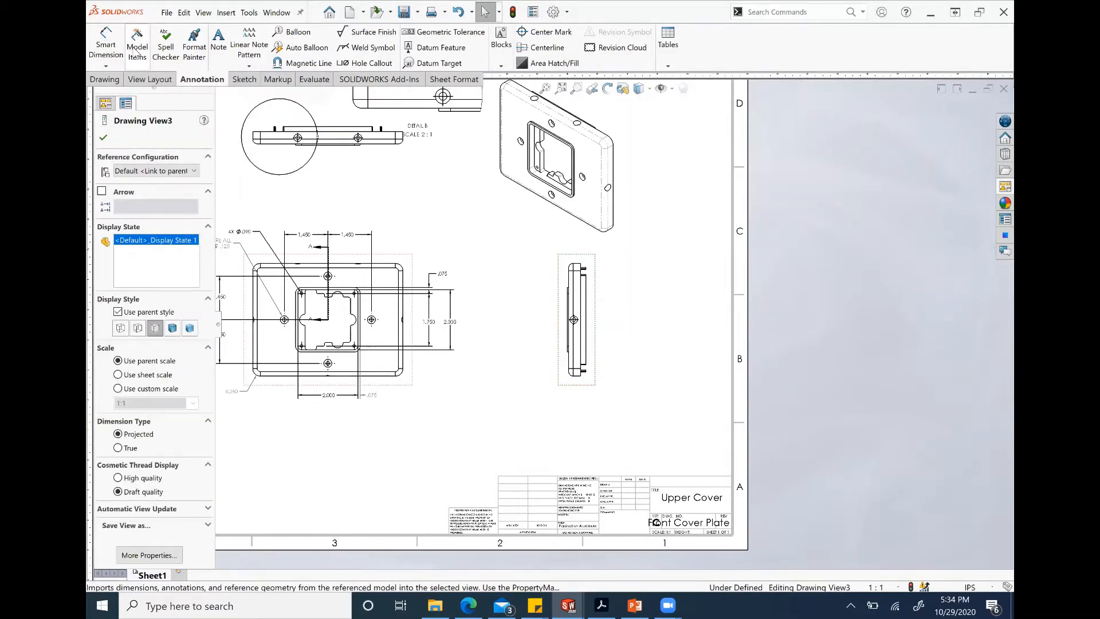
left_click(136, 50)
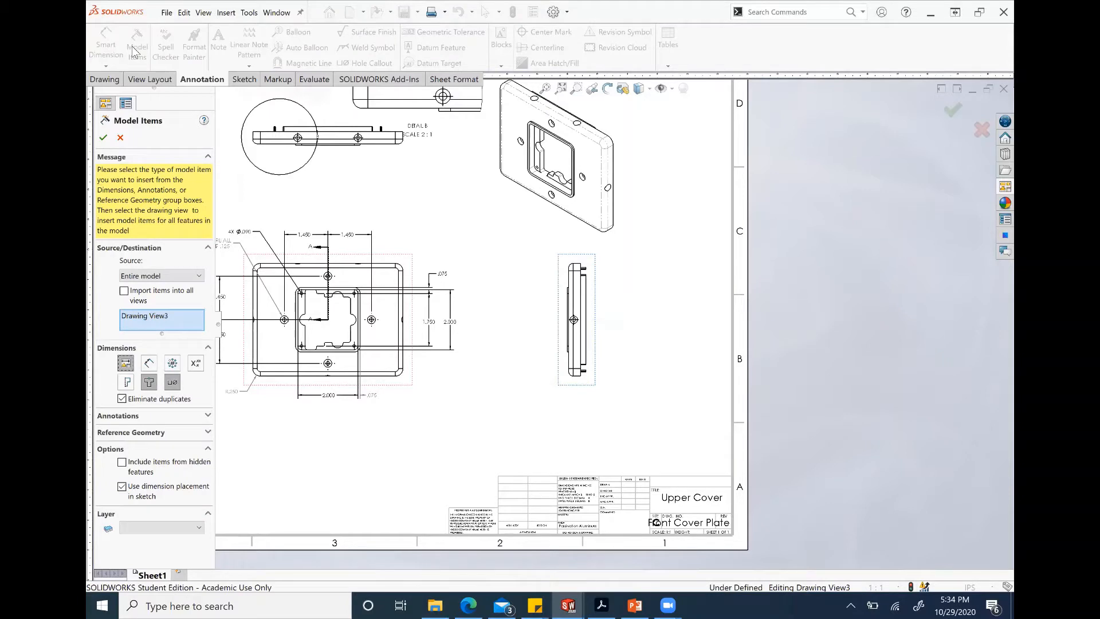
left_click(103, 139)
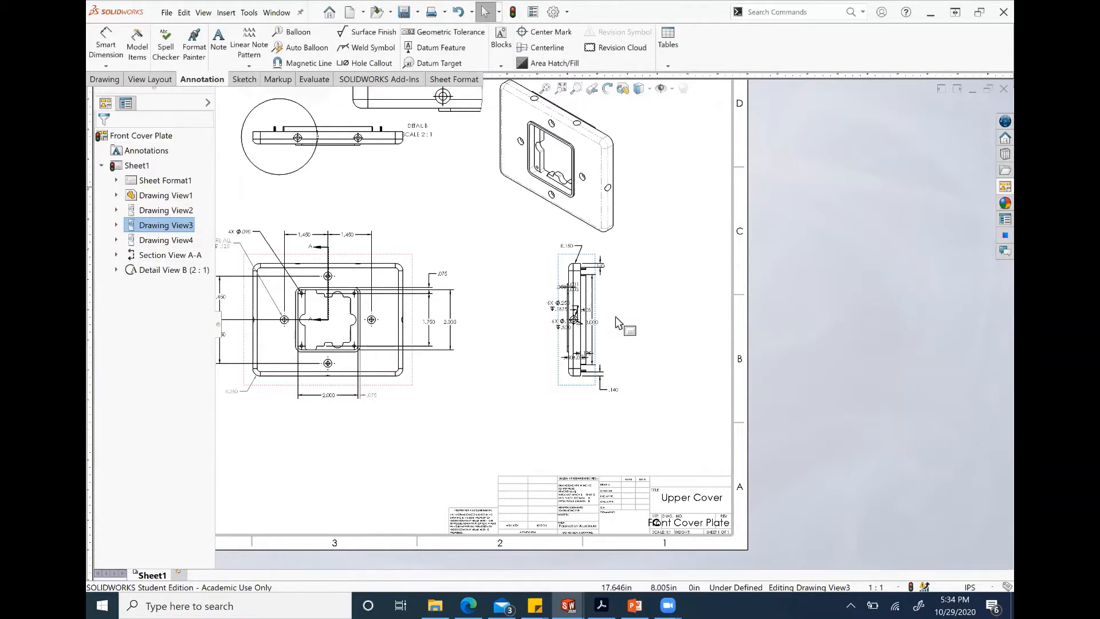
Step: Move the side view's R.150 to the upper left of the view, and line up both .140 dimensions and the 3.000 along its right side
scroll(613, 338, "down", 1)
scroll(611, 334, "down", 1)
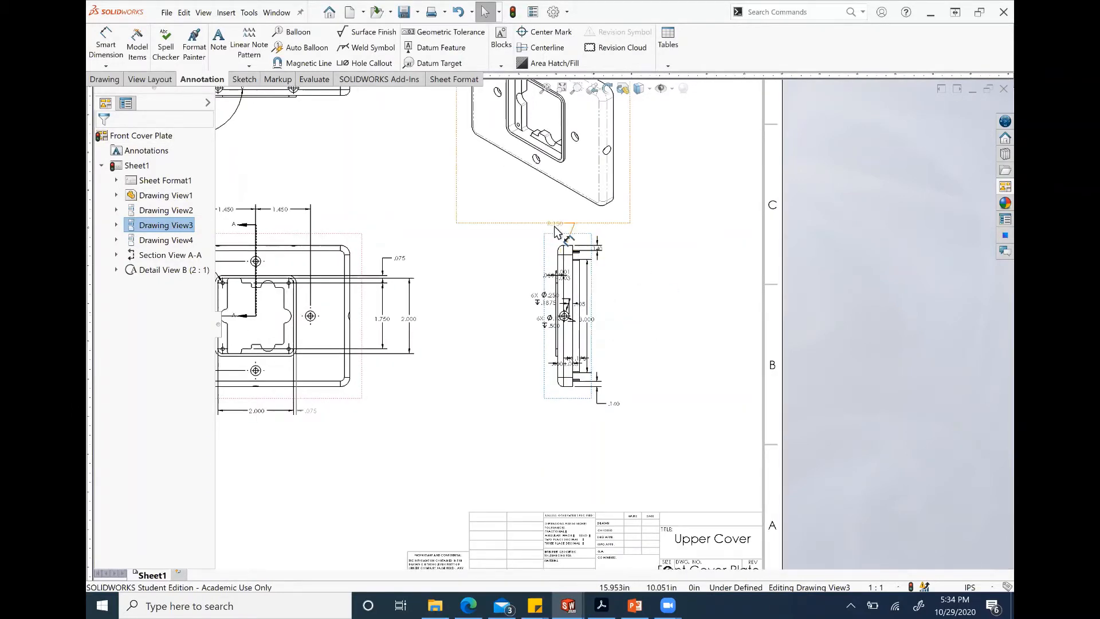
left_click_drag(554, 226, 530, 240)
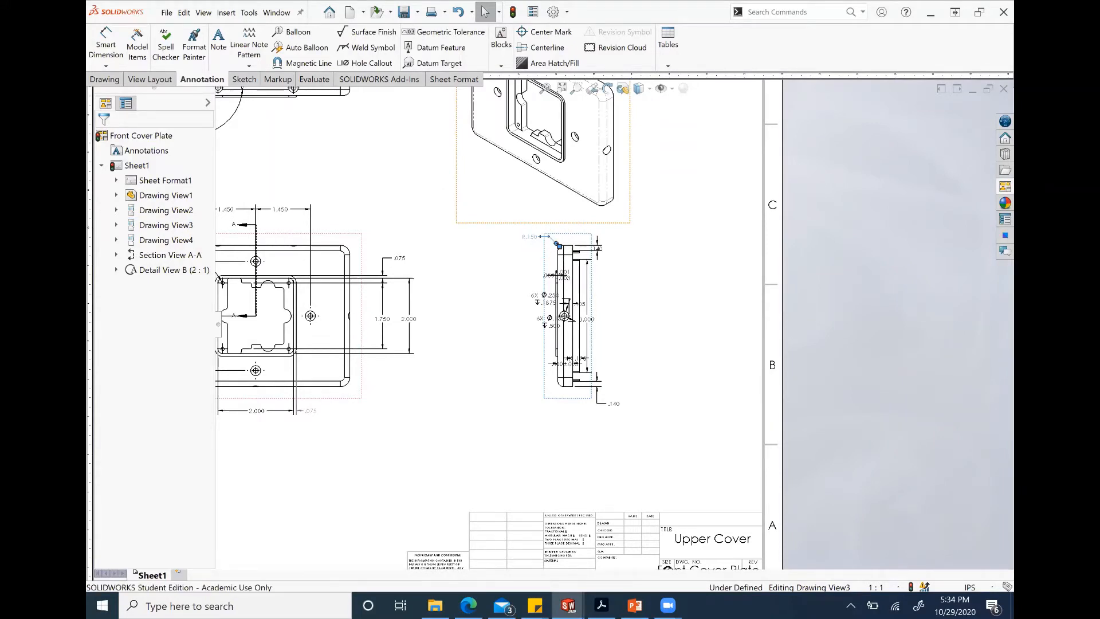
left_click_drag(598, 247, 601, 242)
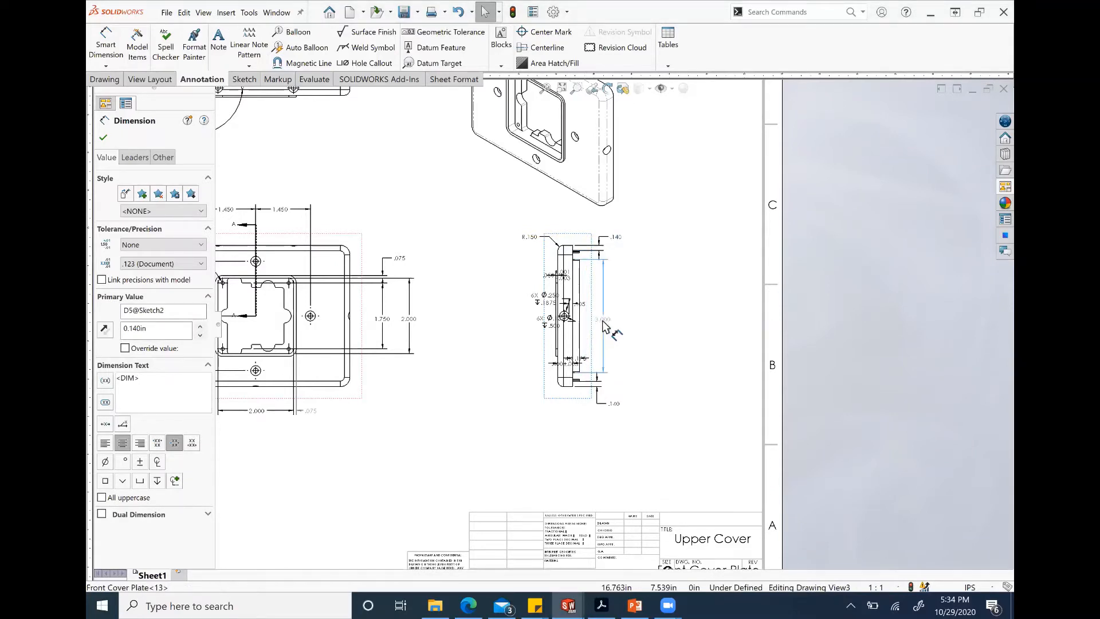
left_click_drag(587, 325, 599, 328)
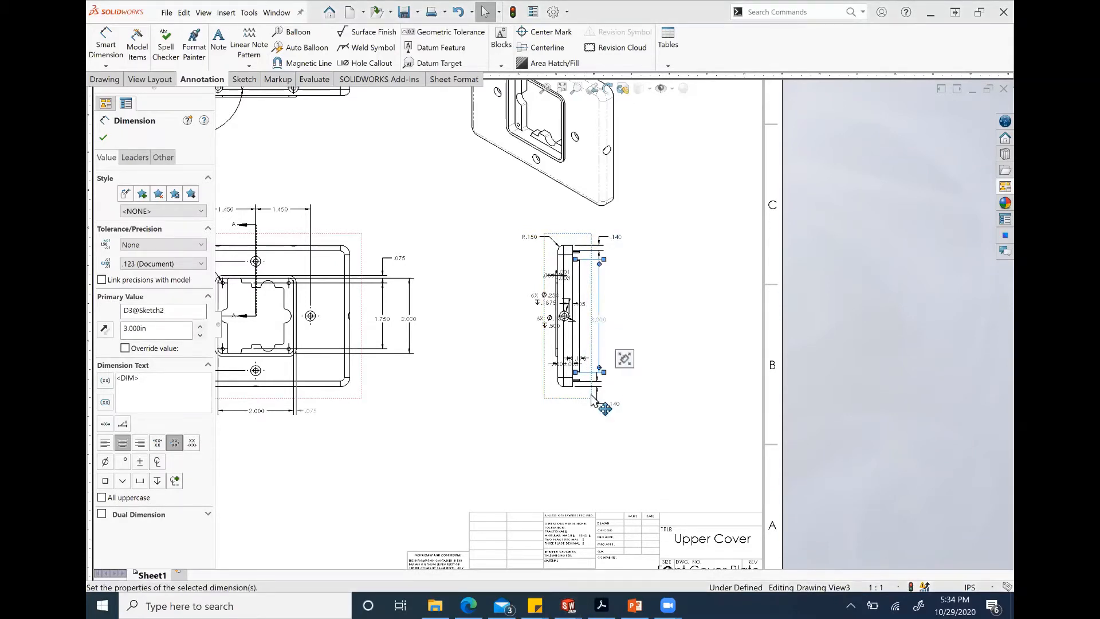
left_click_drag(599, 390, 610, 389)
left_click(602, 387)
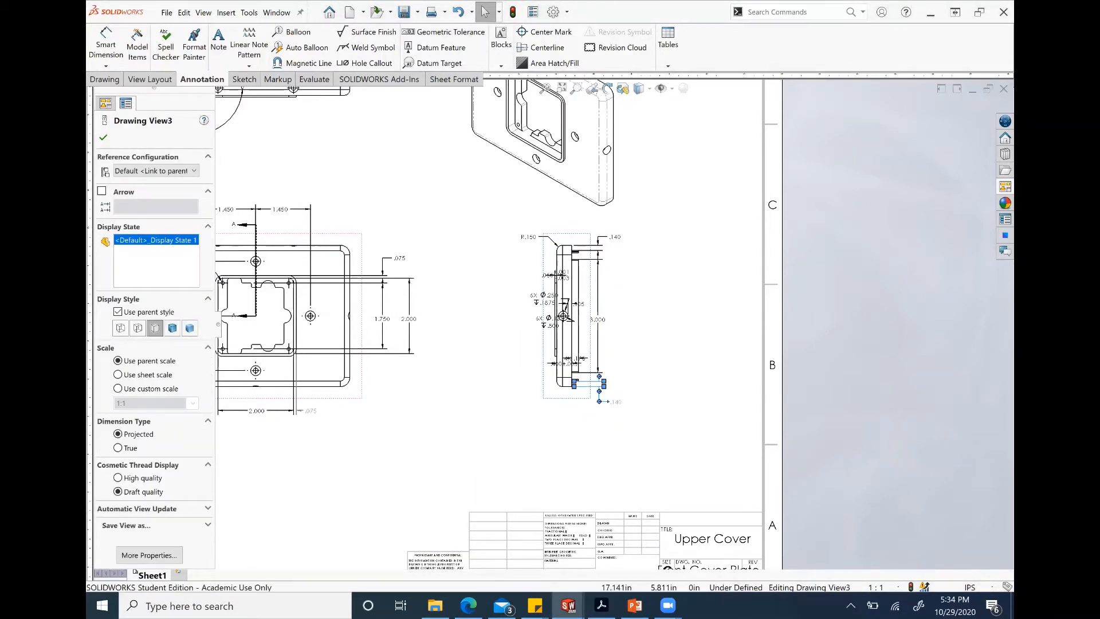
Step: Move the plate thickness dimension below the right side view and set its tolerance type to None
scroll(614, 288, "up", 4)
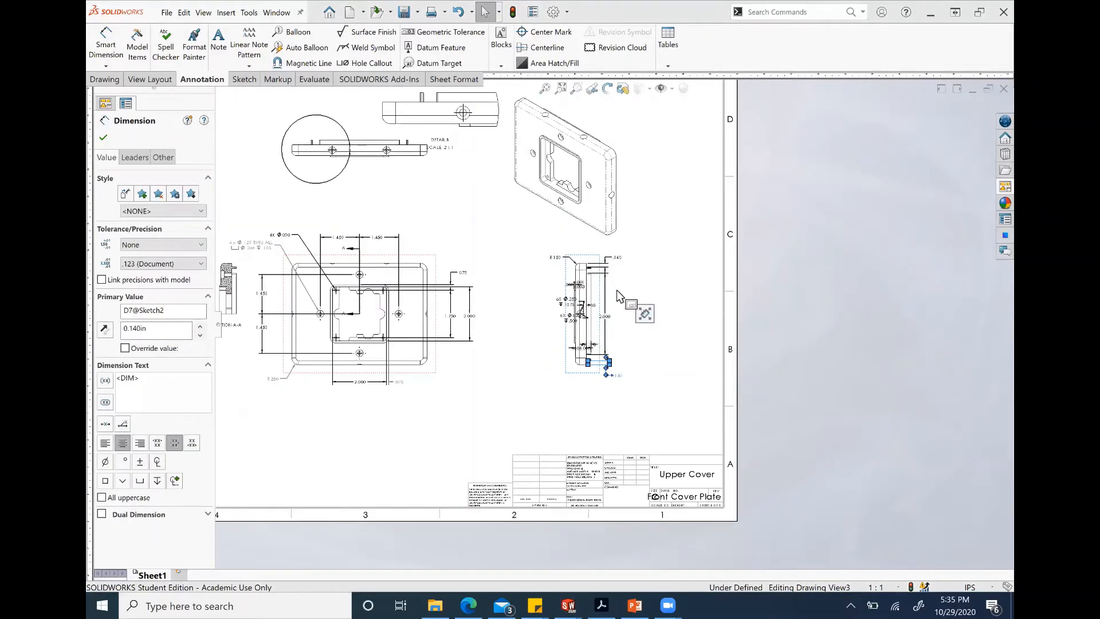
scroll(590, 315, "down", 3)
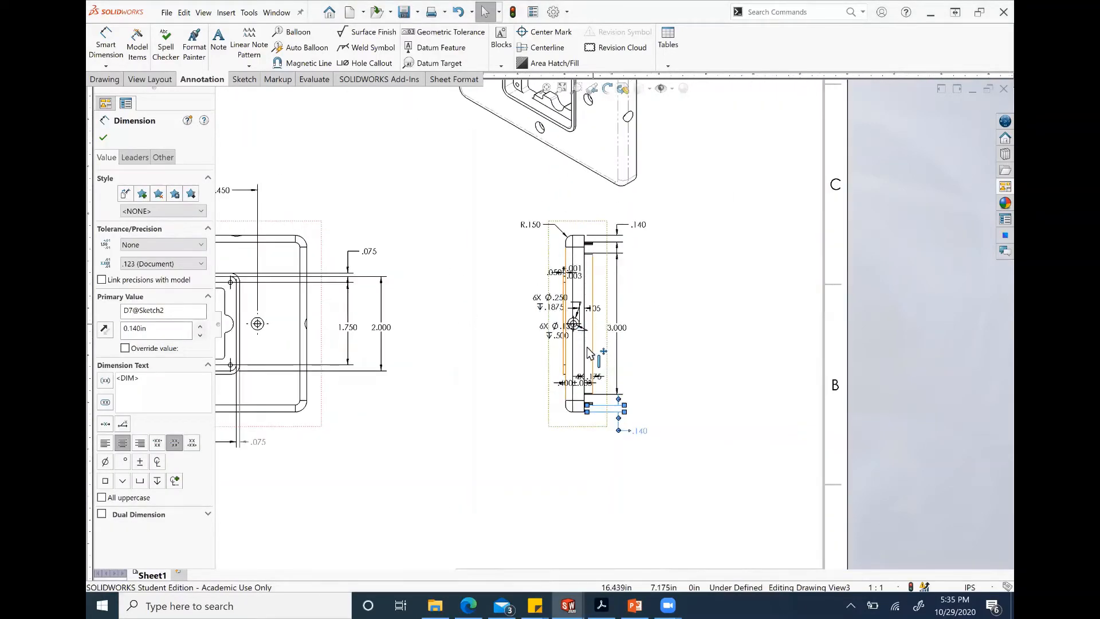
scroll(590, 354, "up", 2)
scroll(595, 369, "down", 1)
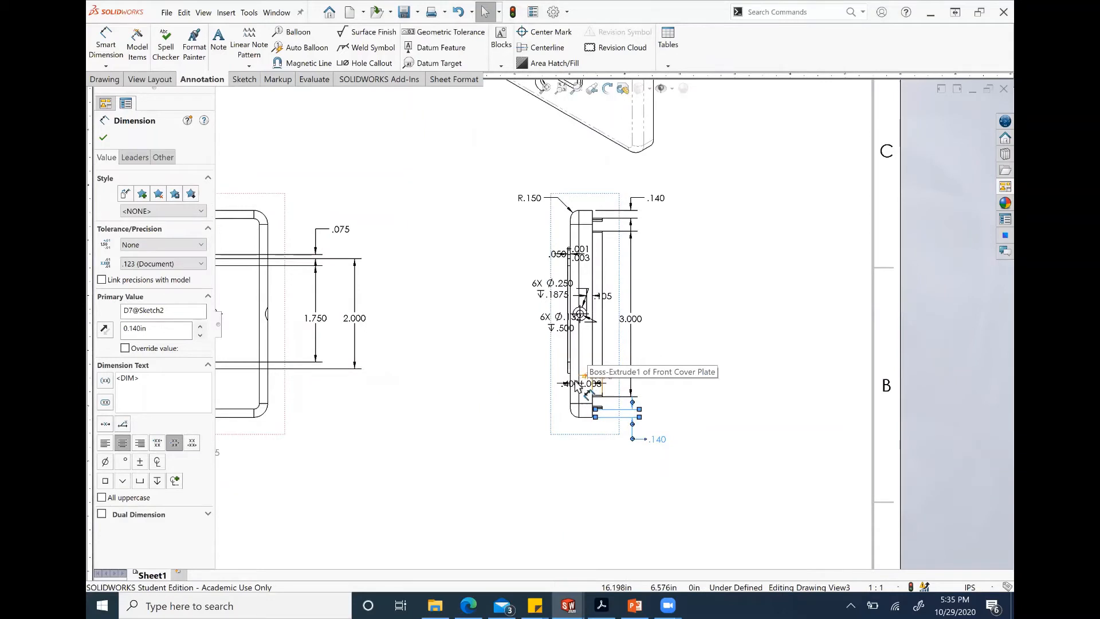
left_click_drag(580, 392, 587, 478)
left_click(186, 245)
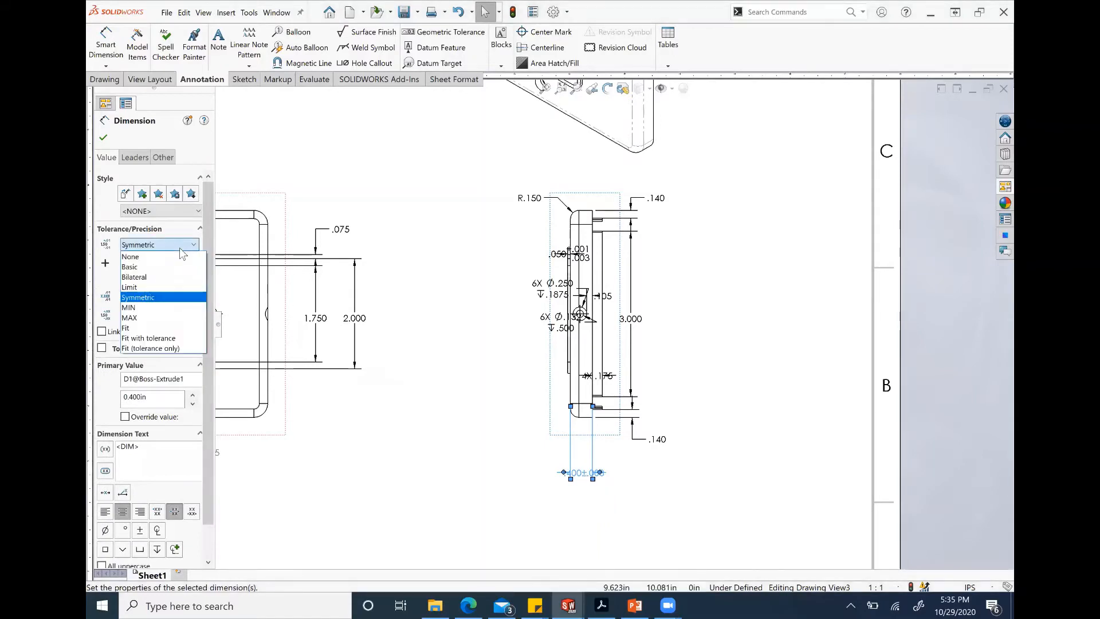
left_click(184, 256)
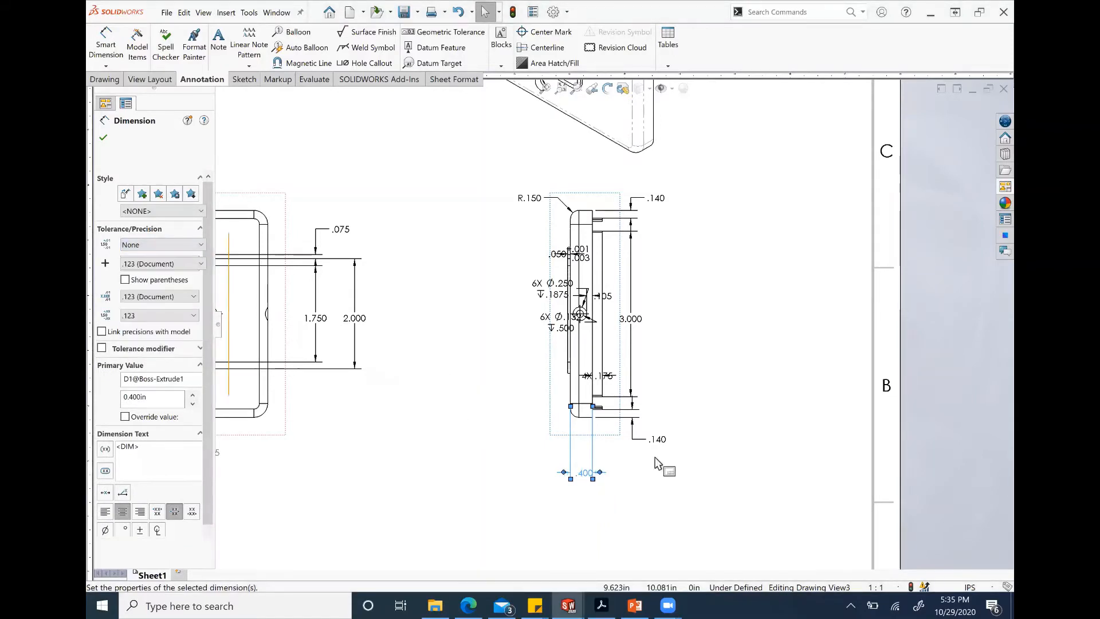
Step: Place the 4X .175 dimension below the right side view, and separate the 6X Ø.132 and 6X Ø.250 hole callouts to its left
left_click_drag(588, 390, 630, 476)
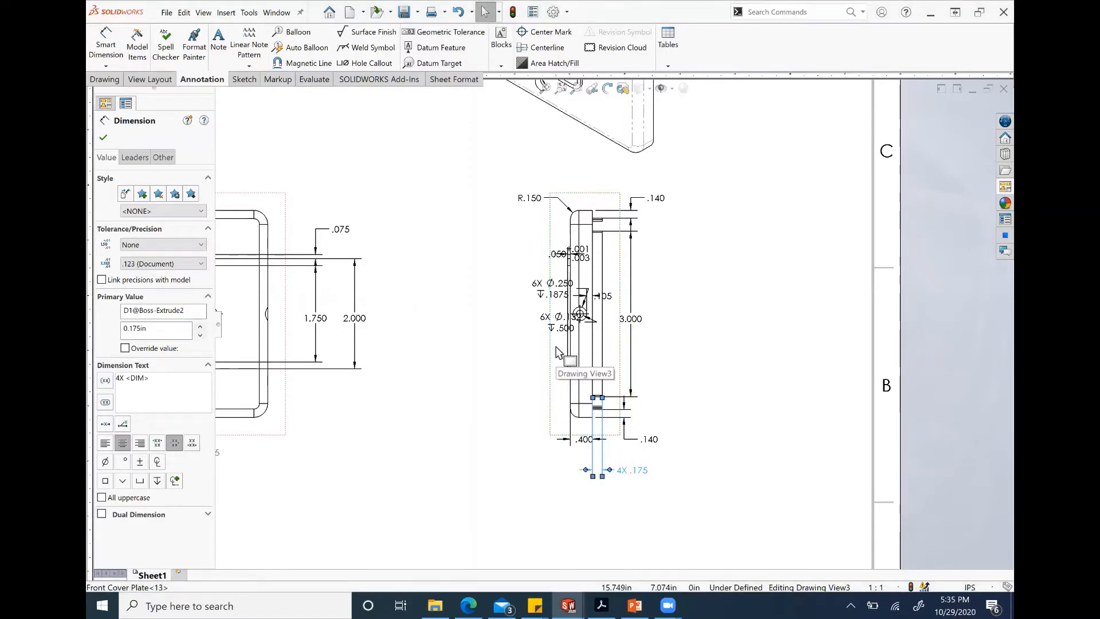
mouse_move(552, 330)
left_mouse_down()
mouse_move(505, 399)
mouse_move(522, 344)
mouse_move(538, 347)
left_mouse_up()
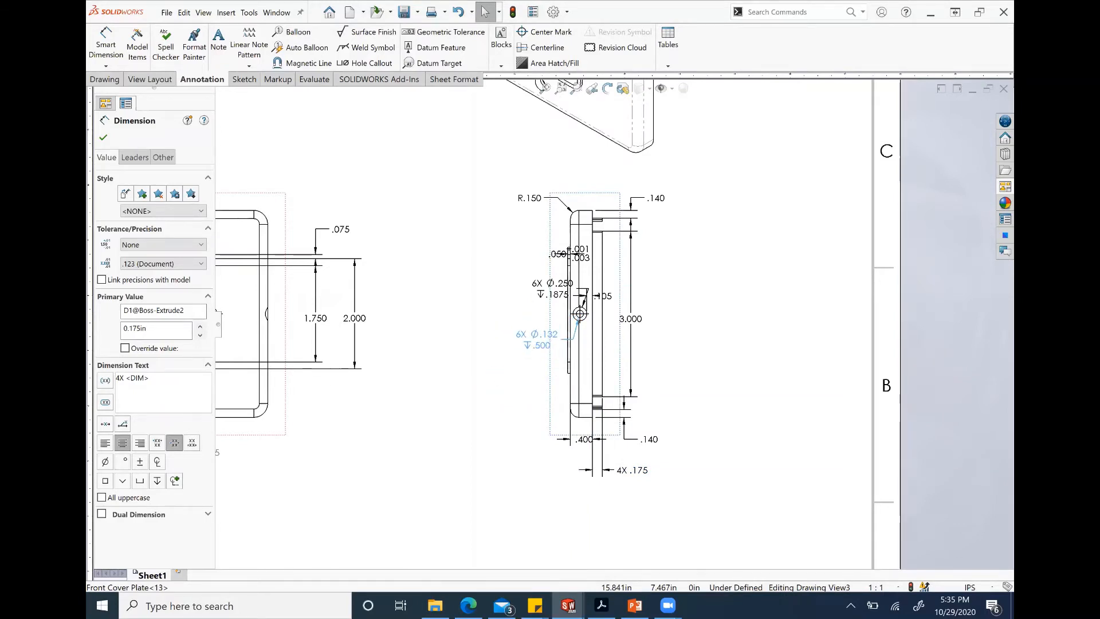
left_click_drag(549, 295, 534, 291)
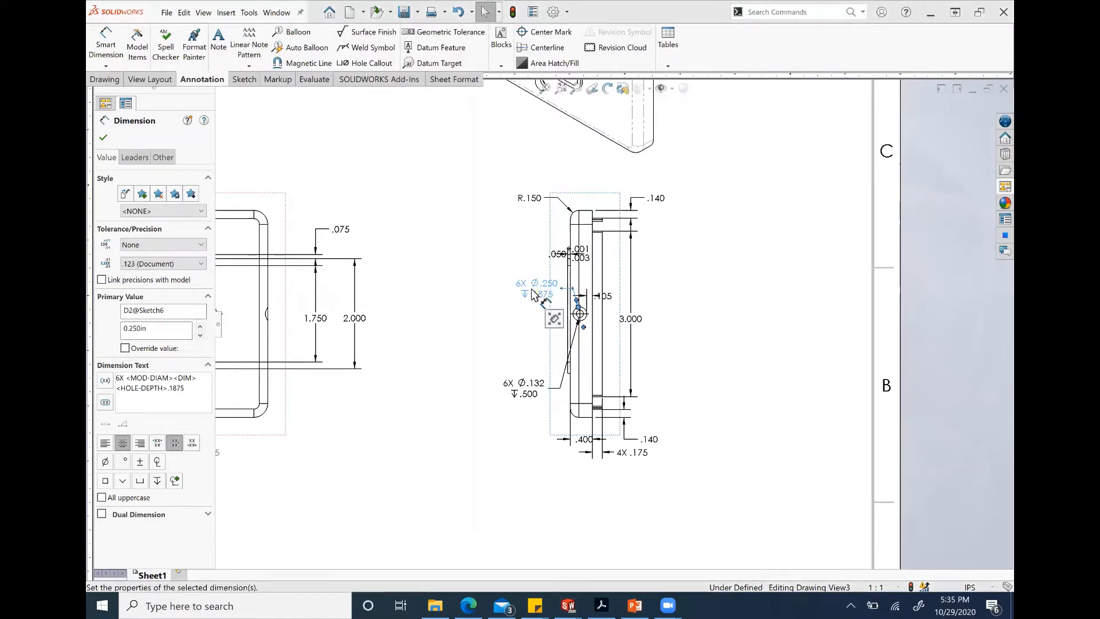
Step: Move the .050 dimension below the right side view, left of the .400, and set its tolerance type to None
left_click_drag(570, 251, 543, 459)
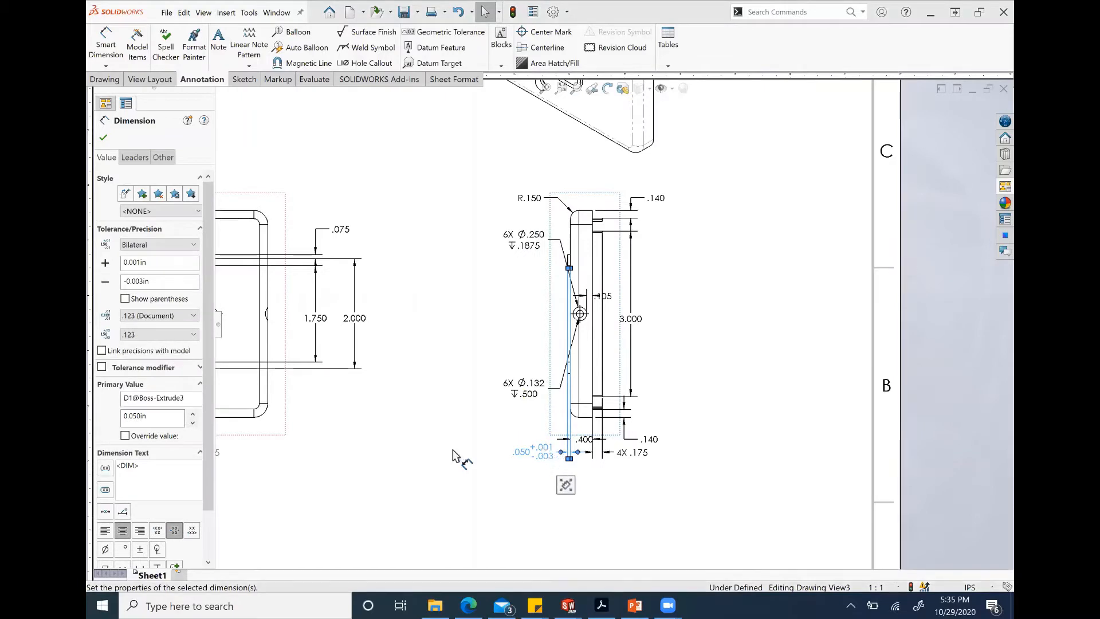
left_click(156, 247)
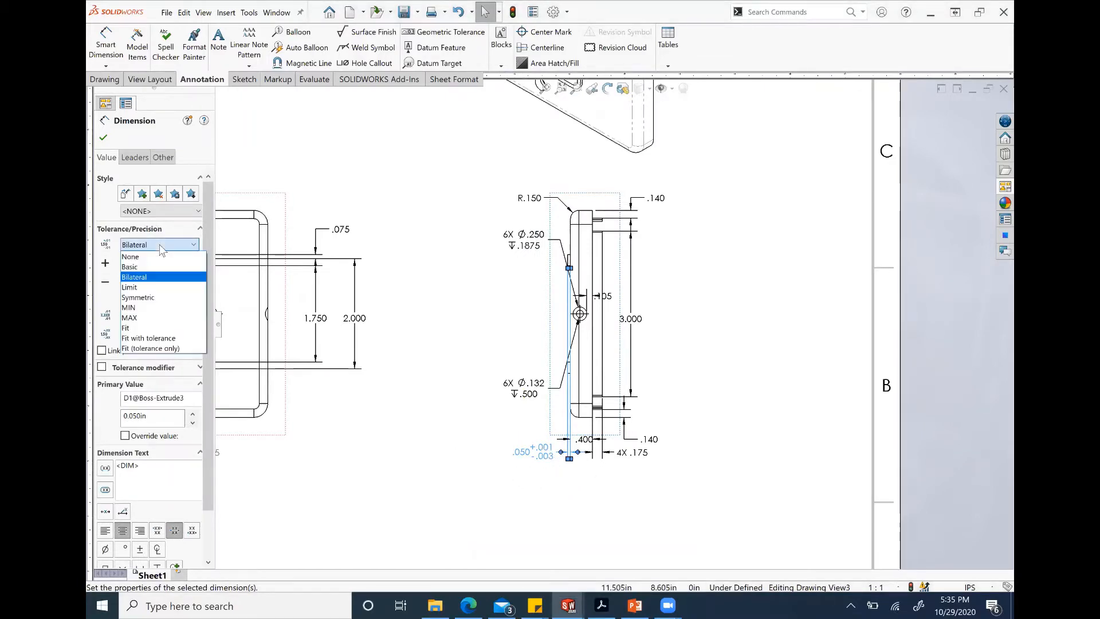
left_click(143, 256)
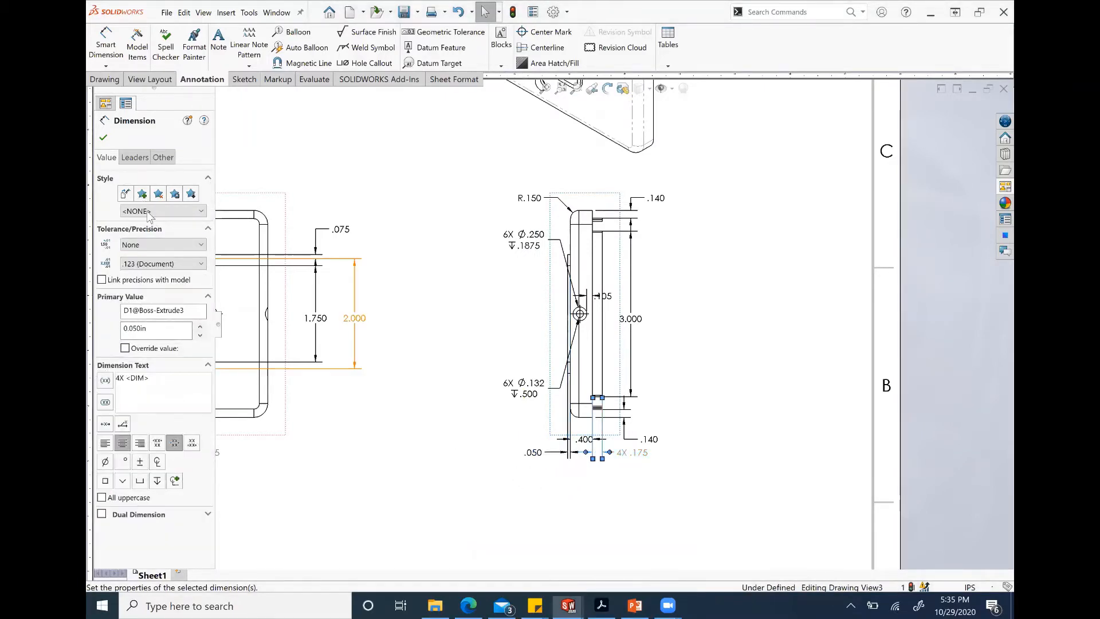
left_click(161, 244)
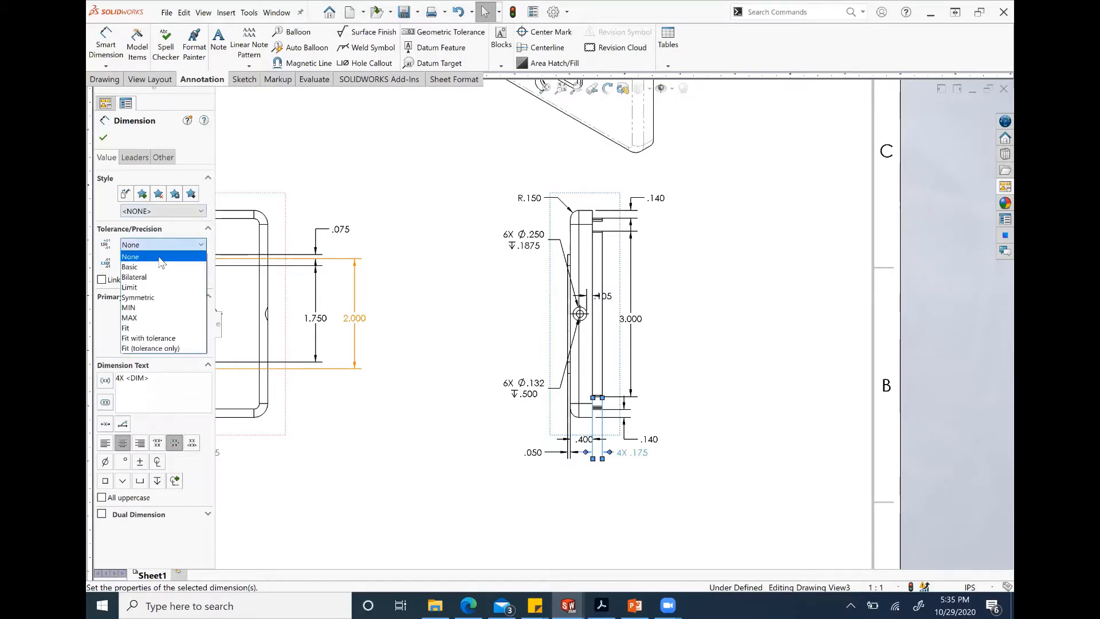
Step: Set the 4X .175 dimension's tolerance type to None and remove the 4X prefix from its text
left_click(160, 262)
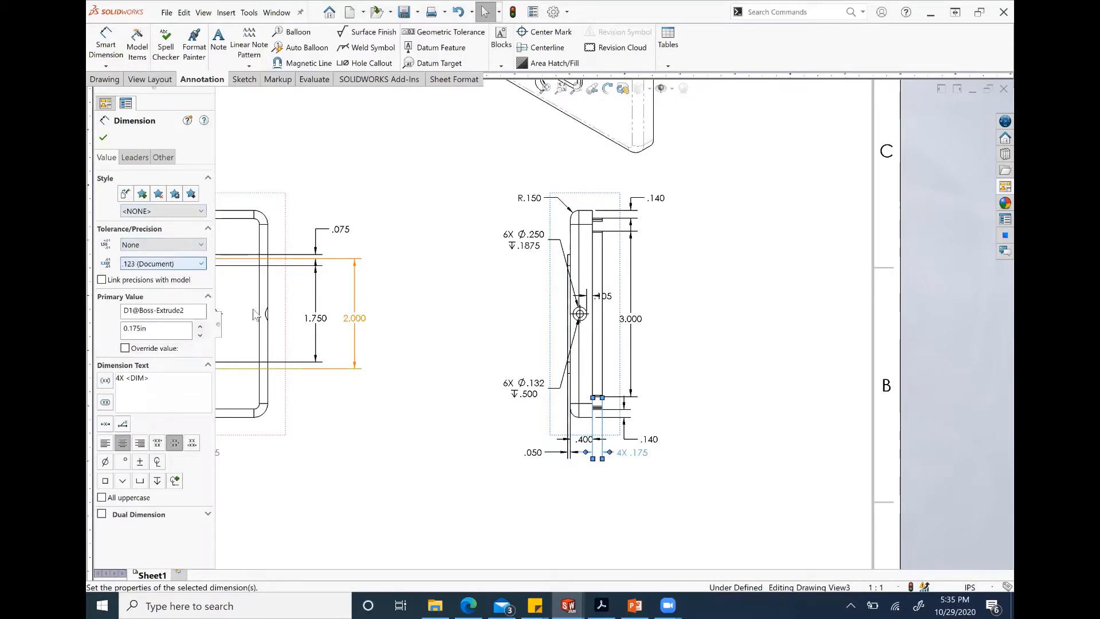
double_click(626, 459)
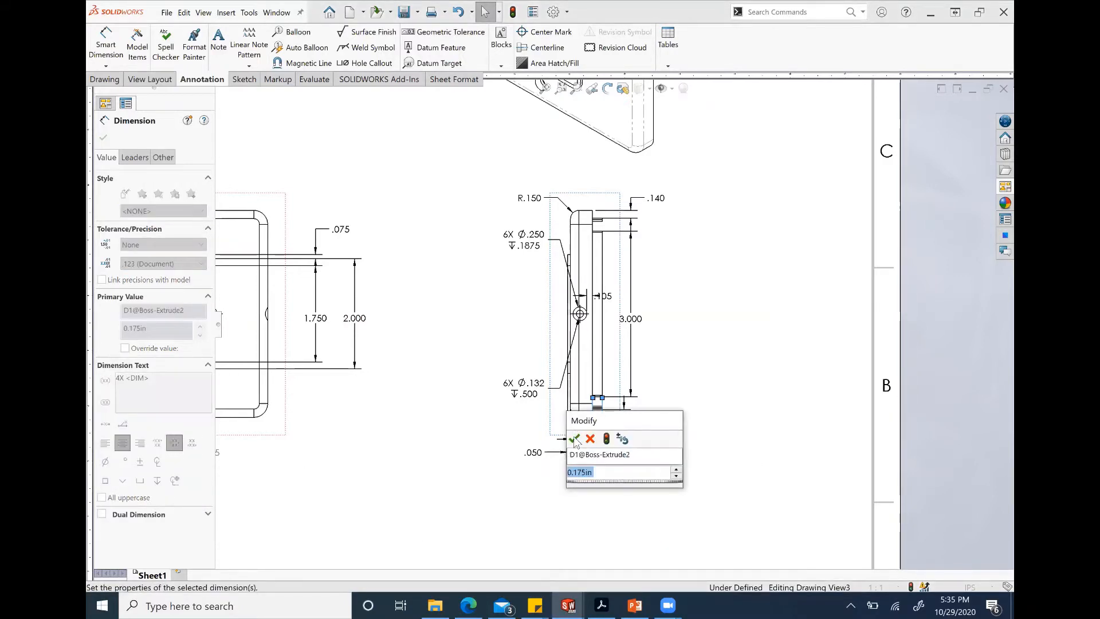
key("Return")
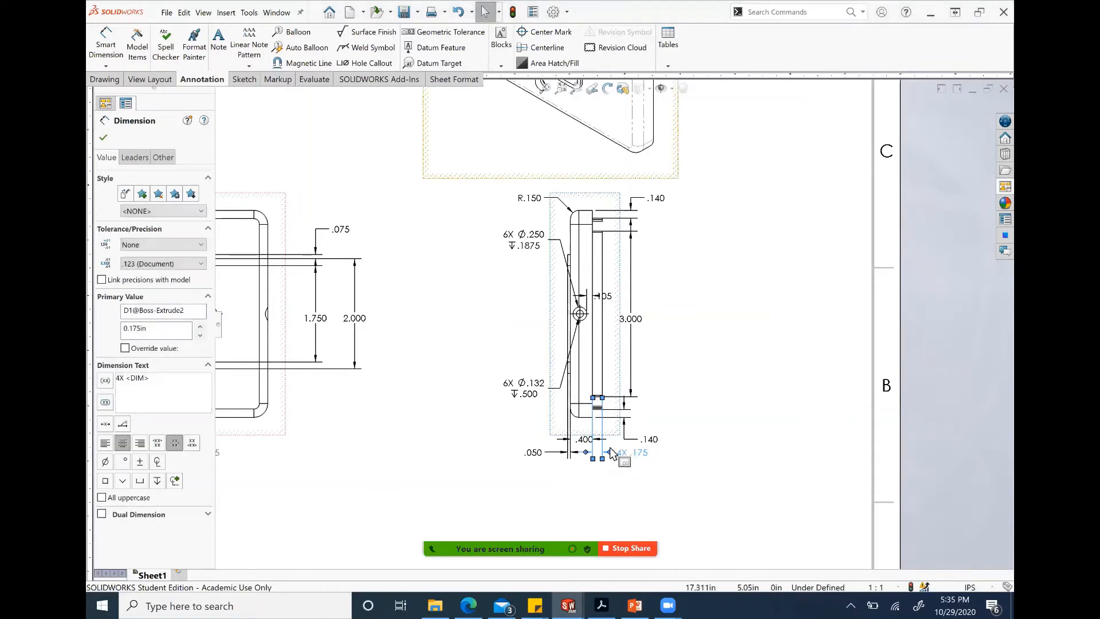
left_click(146, 378)
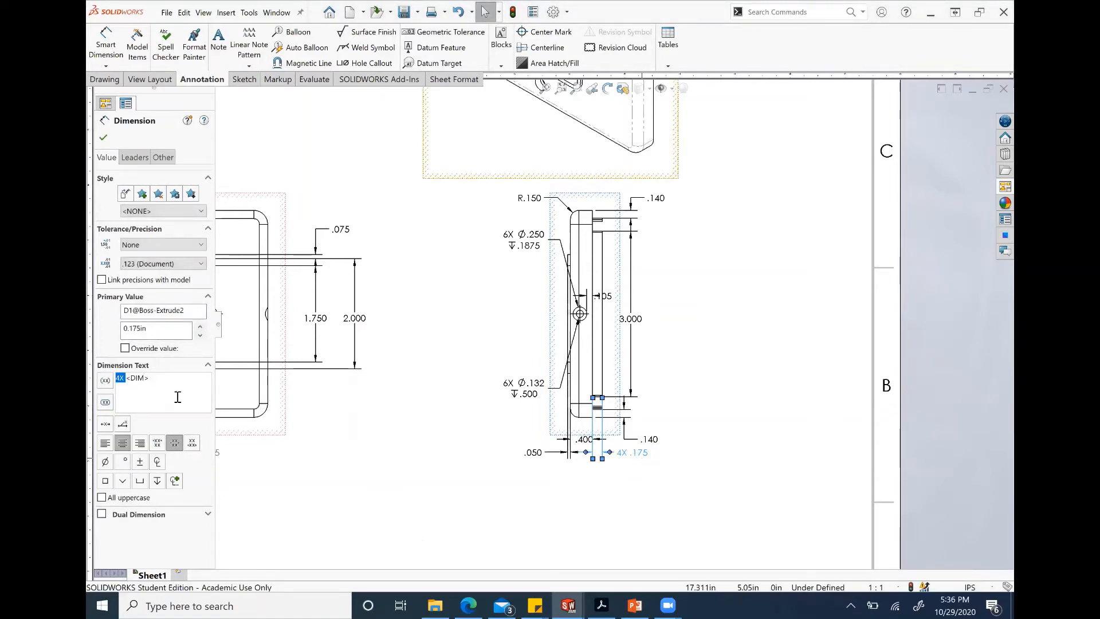
key("Delete")
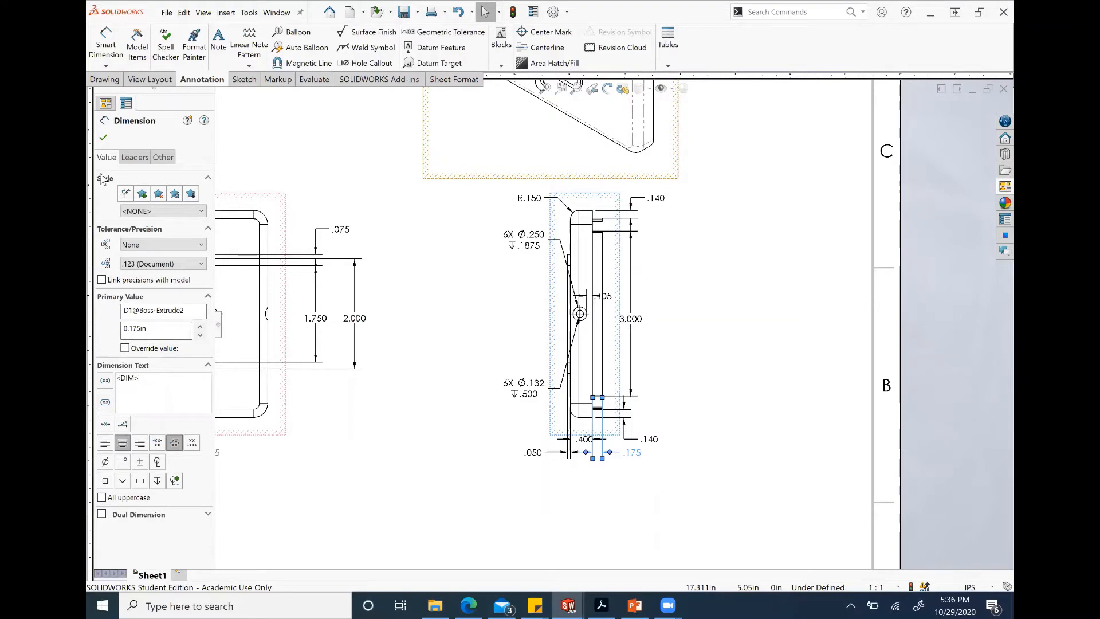
left_click(104, 140)
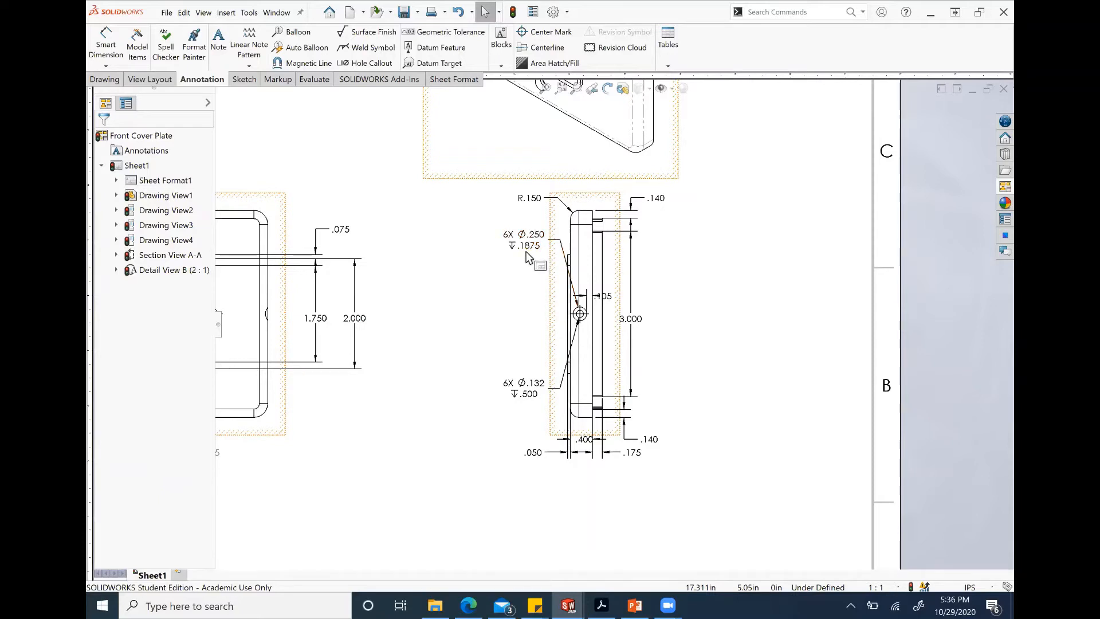
Step: Move the .400 dimension of the right side view below the .050 and .175 dimensions
middle_click_drag(681, 325, 688, 313)
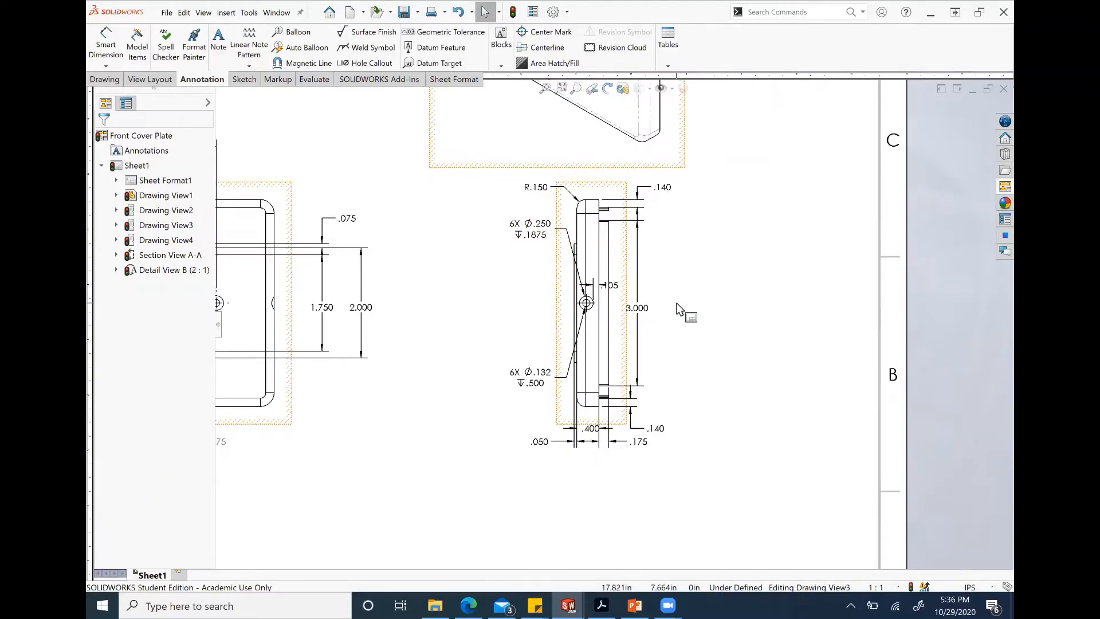
left_click_drag(591, 428, 588, 463)
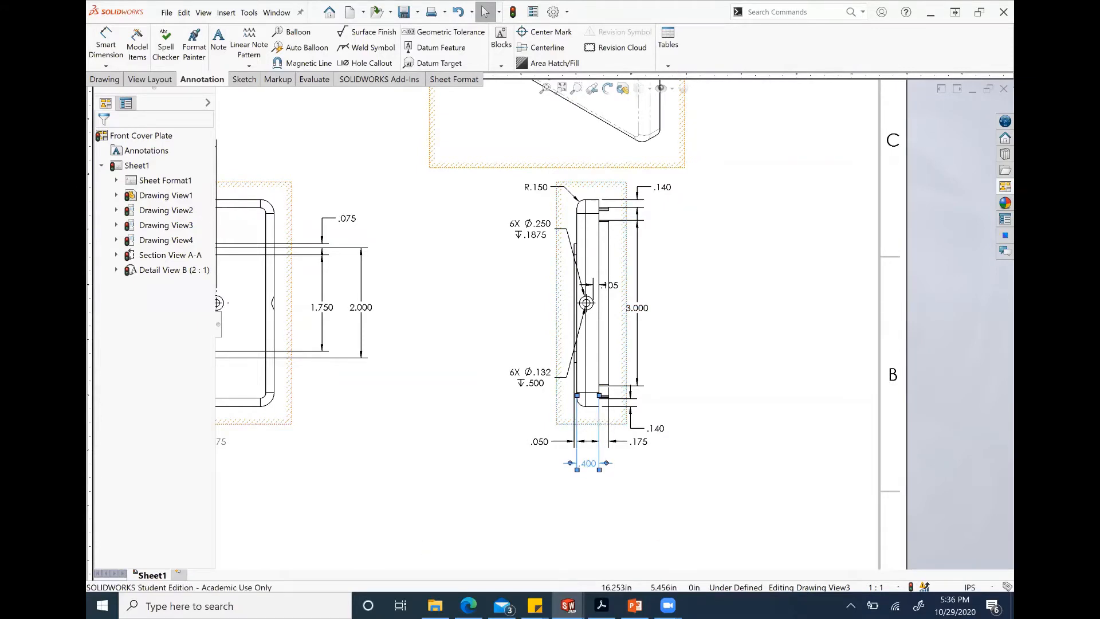
left_click(104, 139)
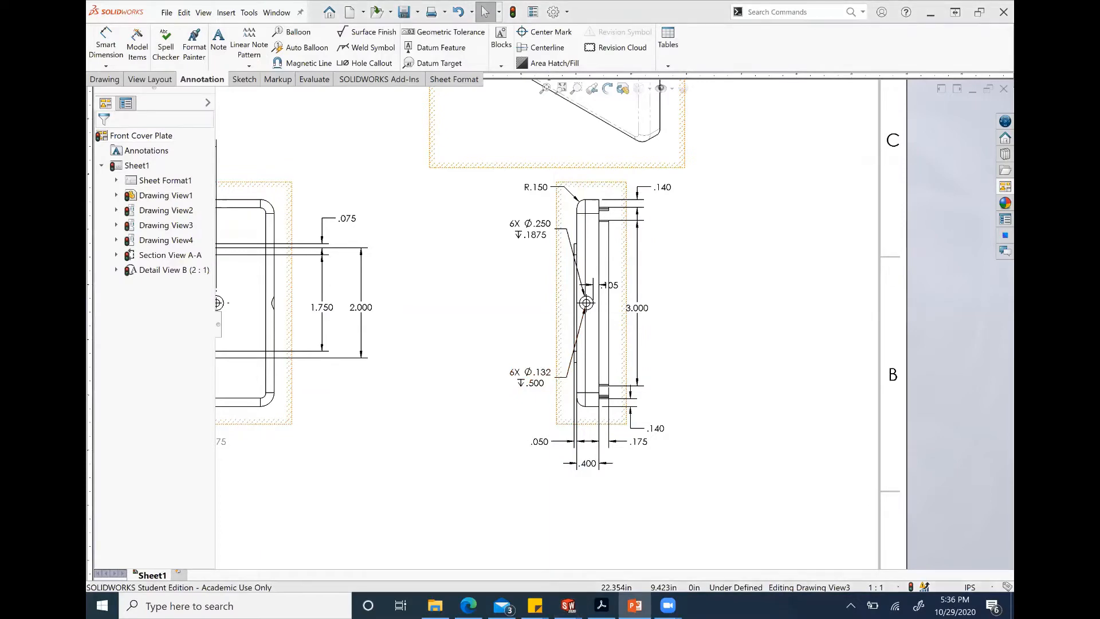
Step: Break the alignment of Section View A-A and move it up beside the top view, on its left
scroll(366, 307, "up", 2)
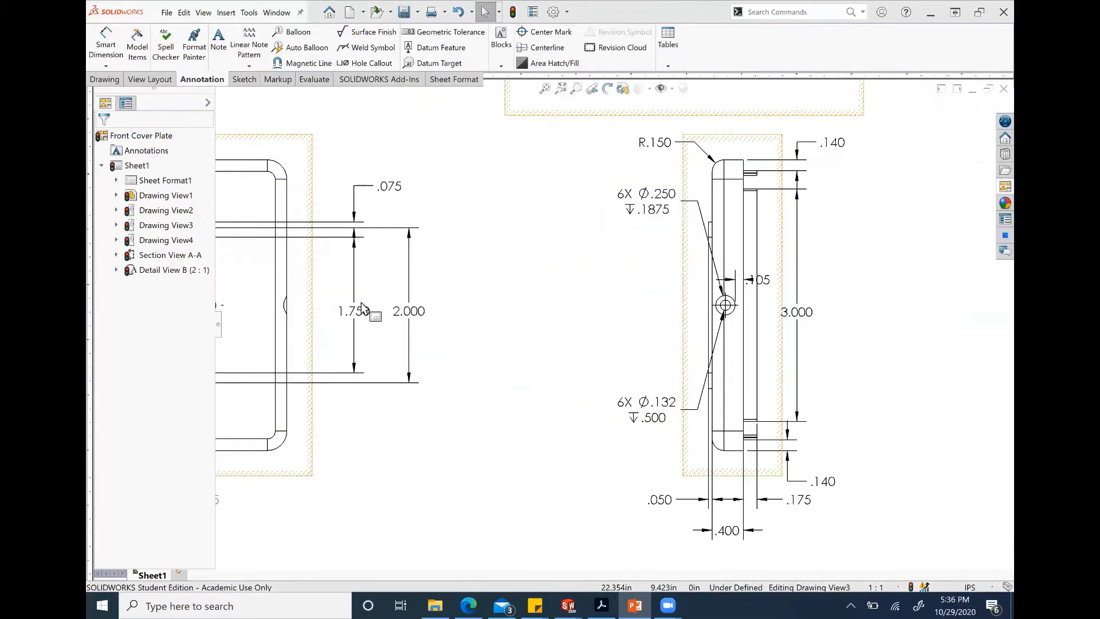
scroll(383, 290, "down", 3)
key("f")
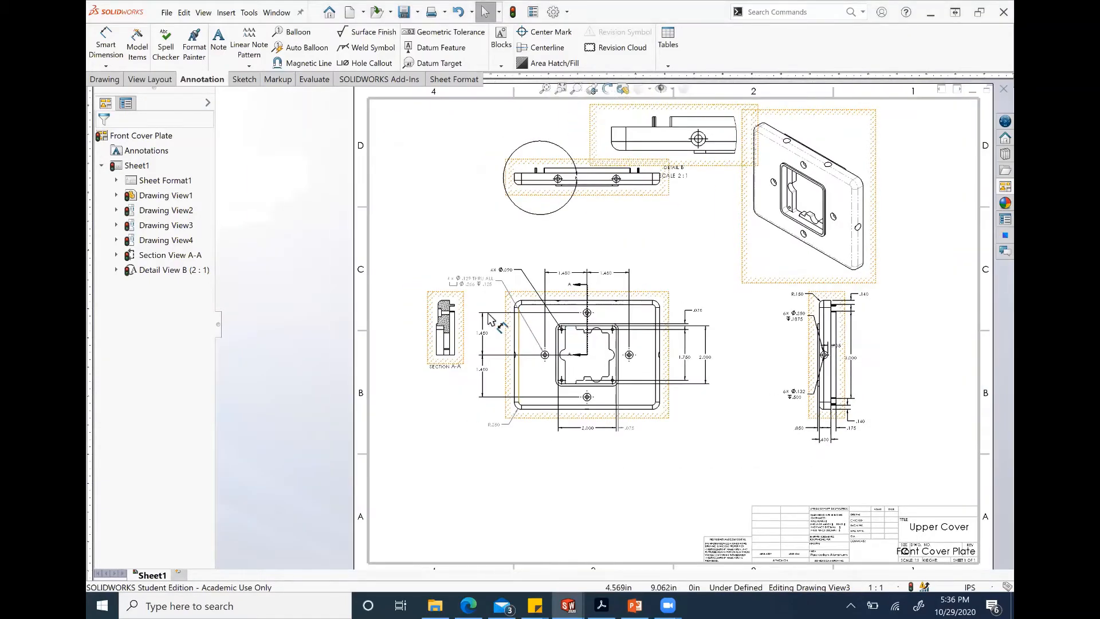
mouse_move(464, 321)
left_mouse_down()
mouse_move(381, 322)
mouse_move(455, 321)
mouse_move(411, 324)
mouse_move(445, 328)
left_mouse_up()
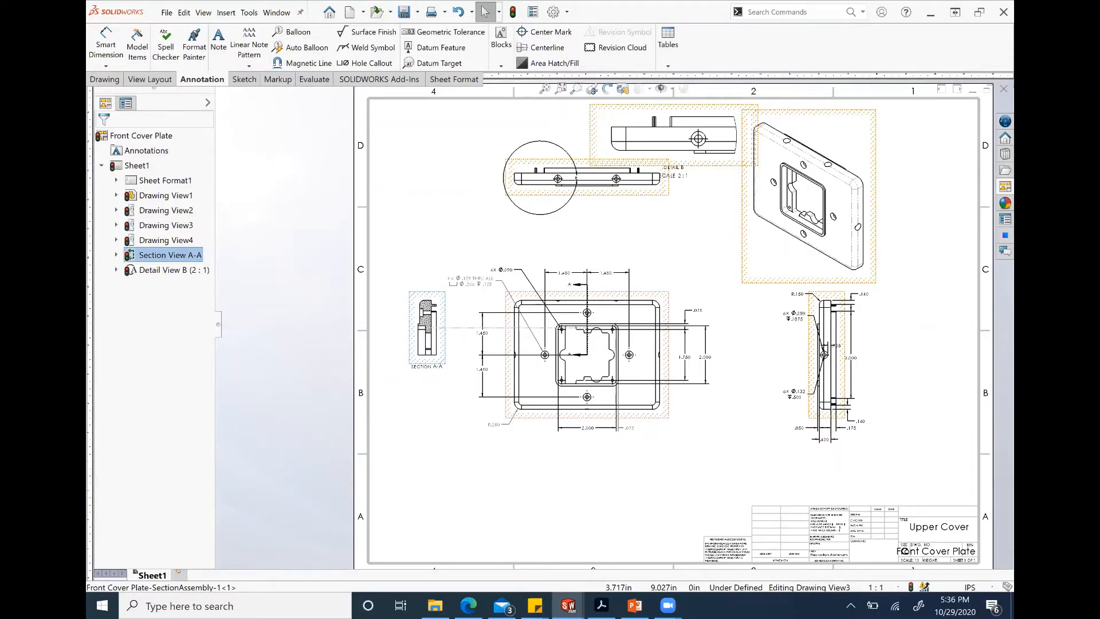
right_click(445, 324)
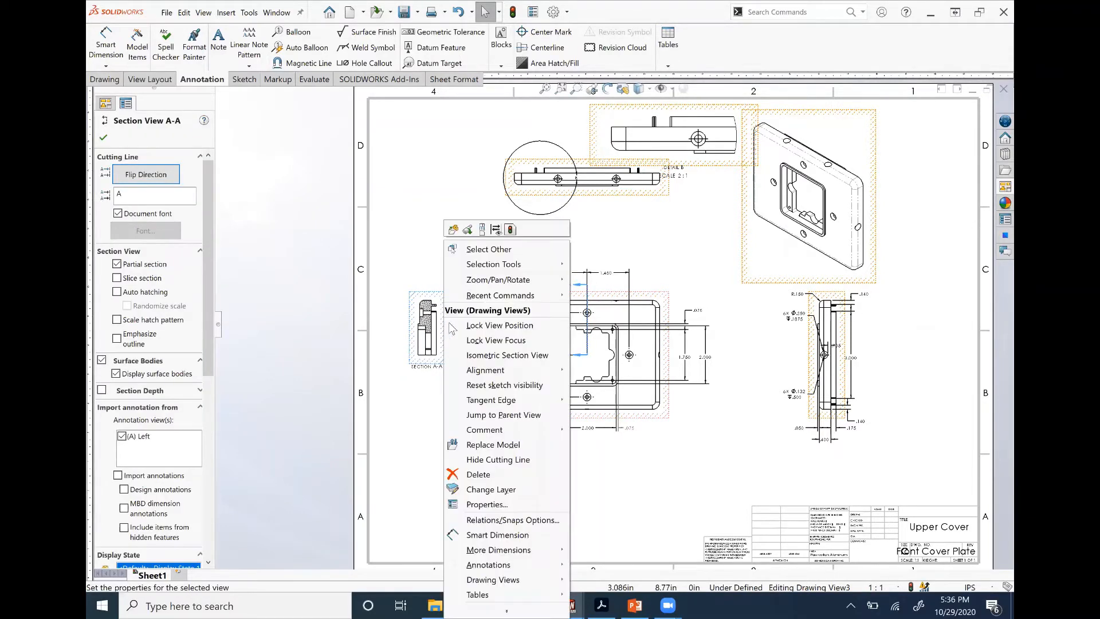
mouse_move(497, 375)
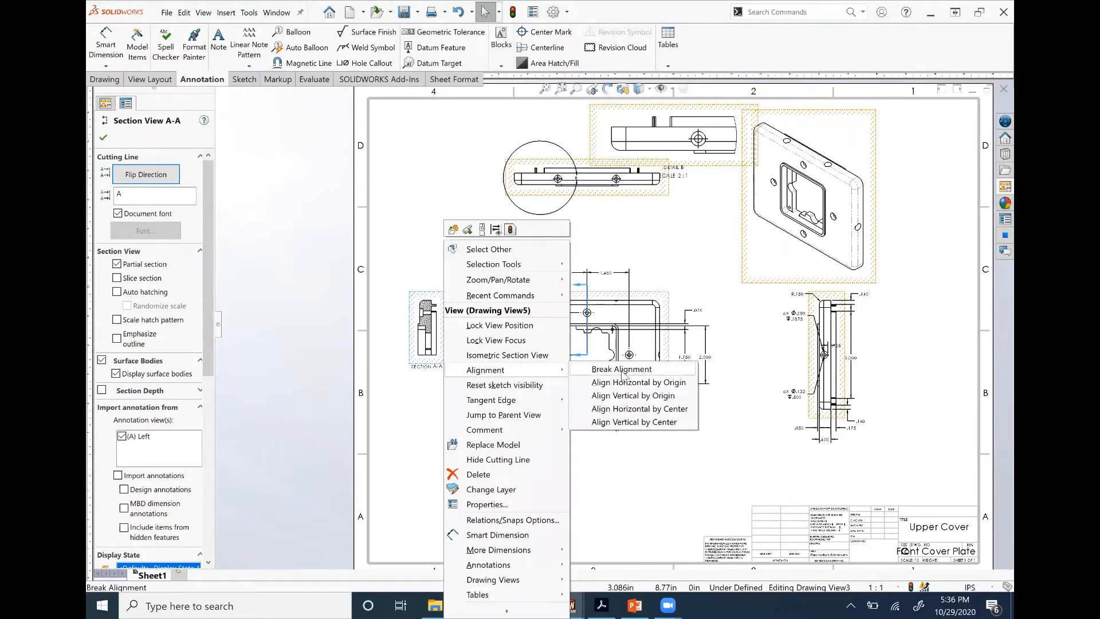
left_click(623, 370)
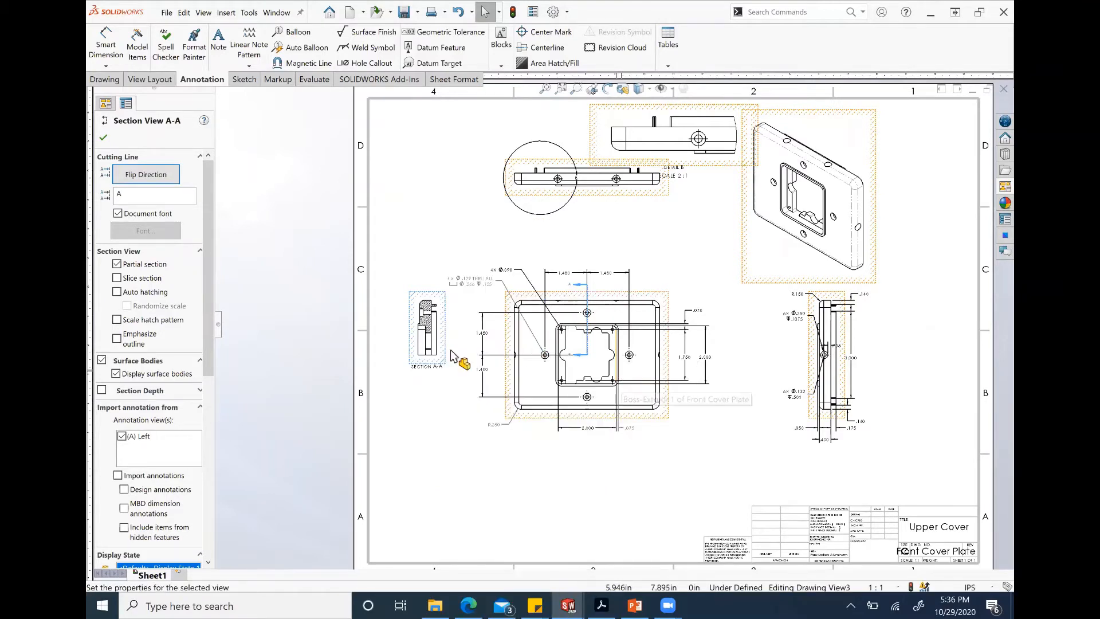
left_click_drag(446, 329, 456, 193)
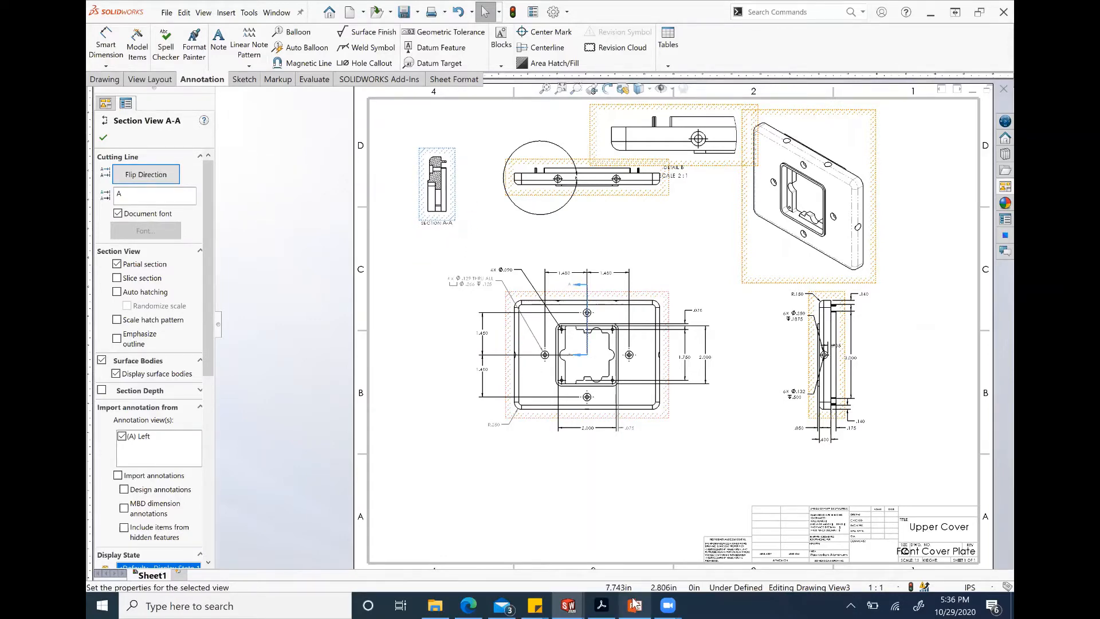
Step: Check the layout in the reference Front Cover Plate PDF, and break the top view's alignment to move it toward the sheet's upper left
left_click(599, 604)
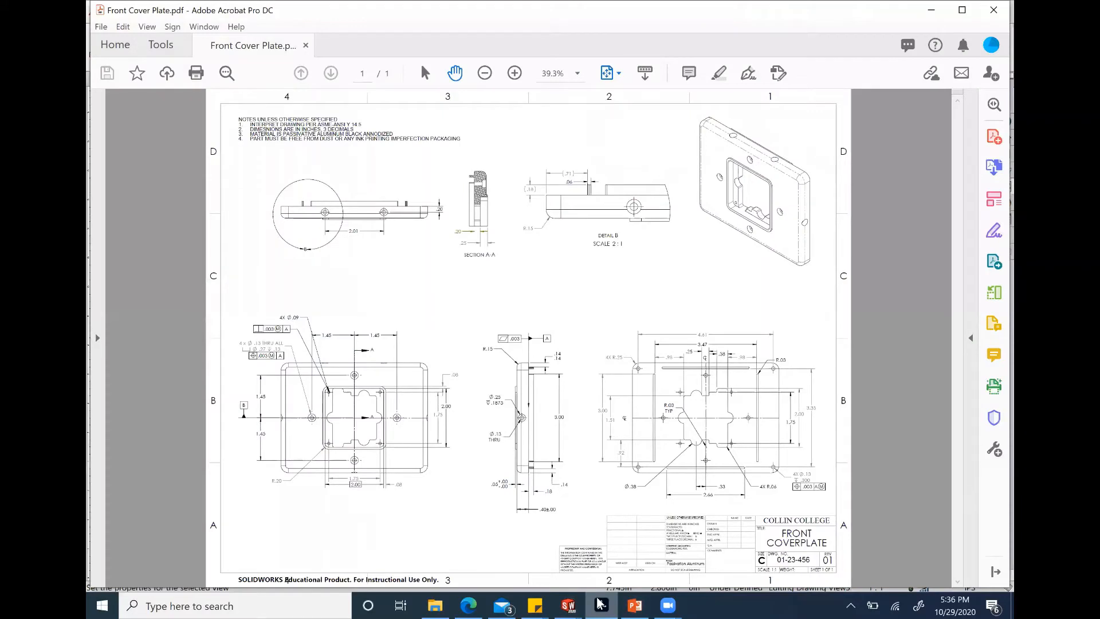
left_click(599, 604)
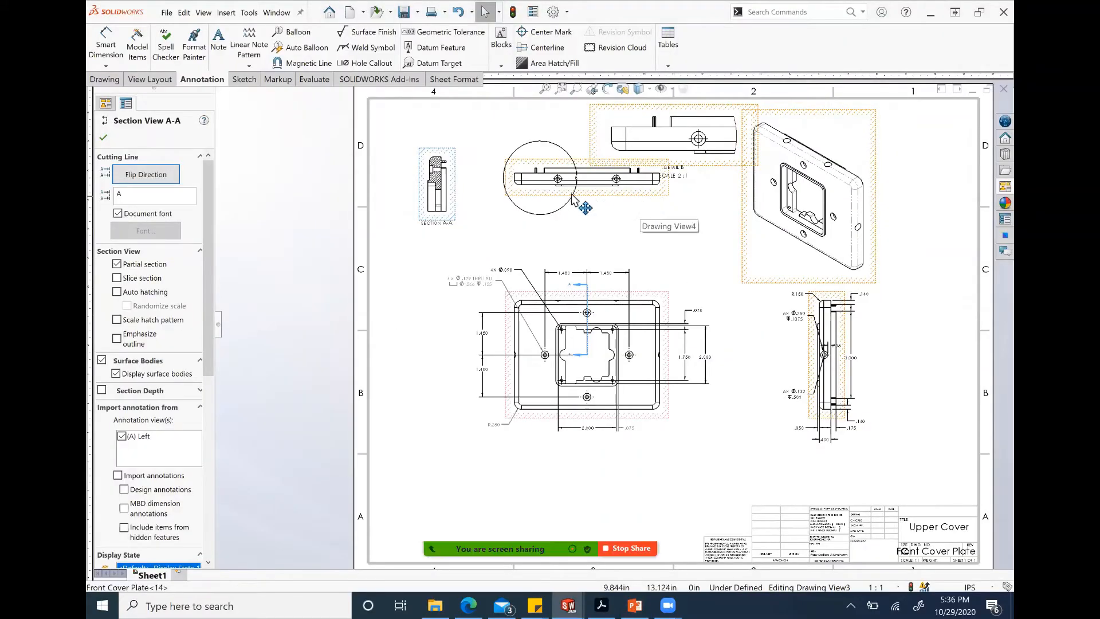
left_click_drag(580, 200, 579, 218)
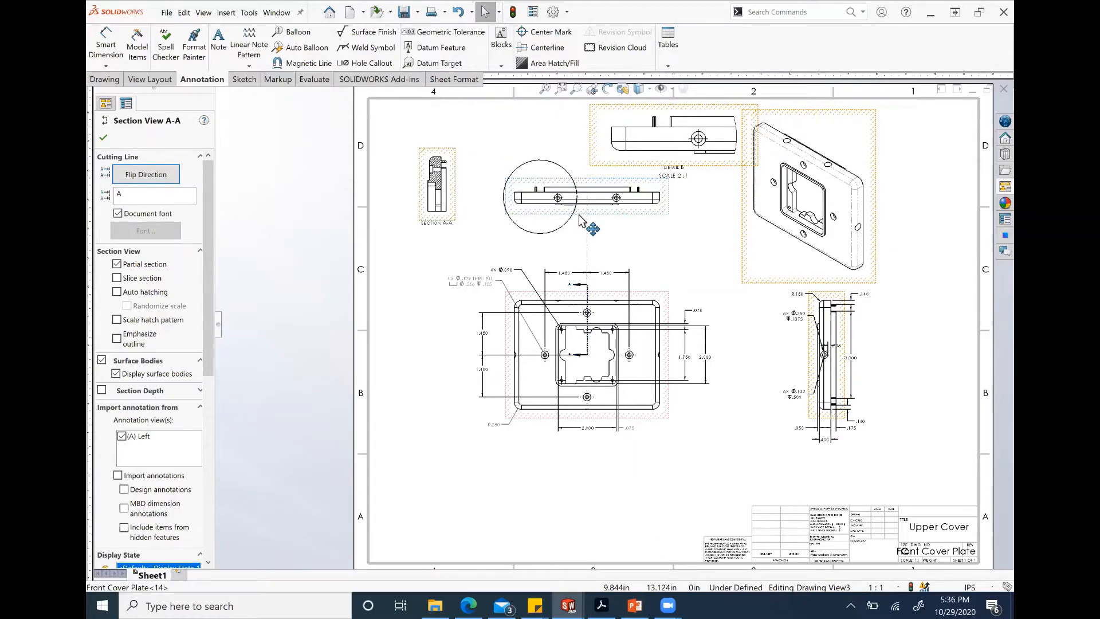
right_click(609, 201)
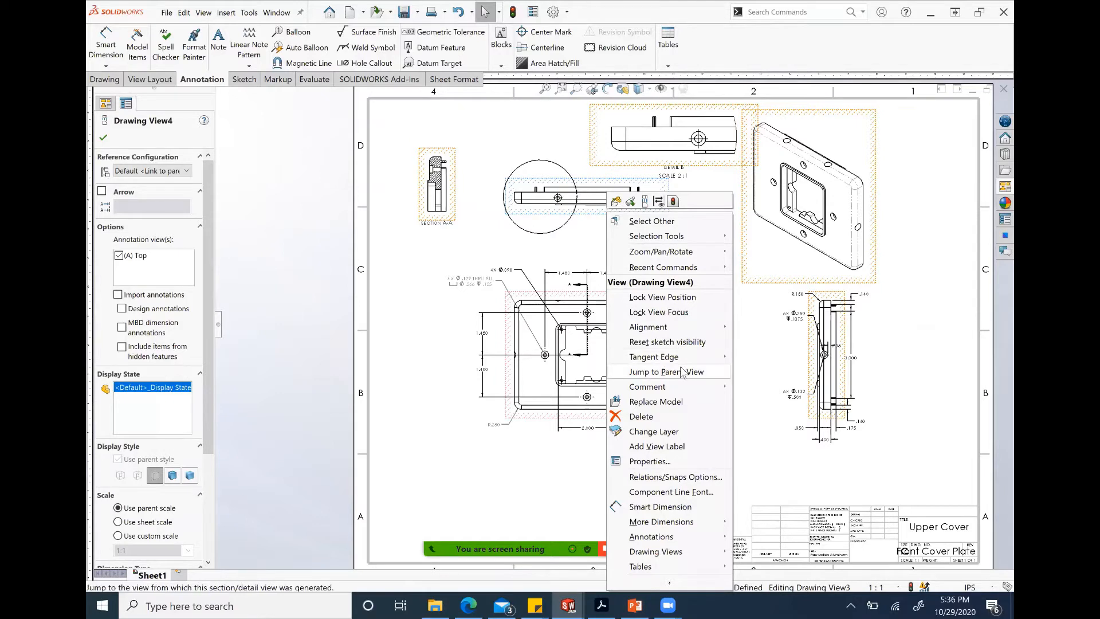
mouse_move(711, 328)
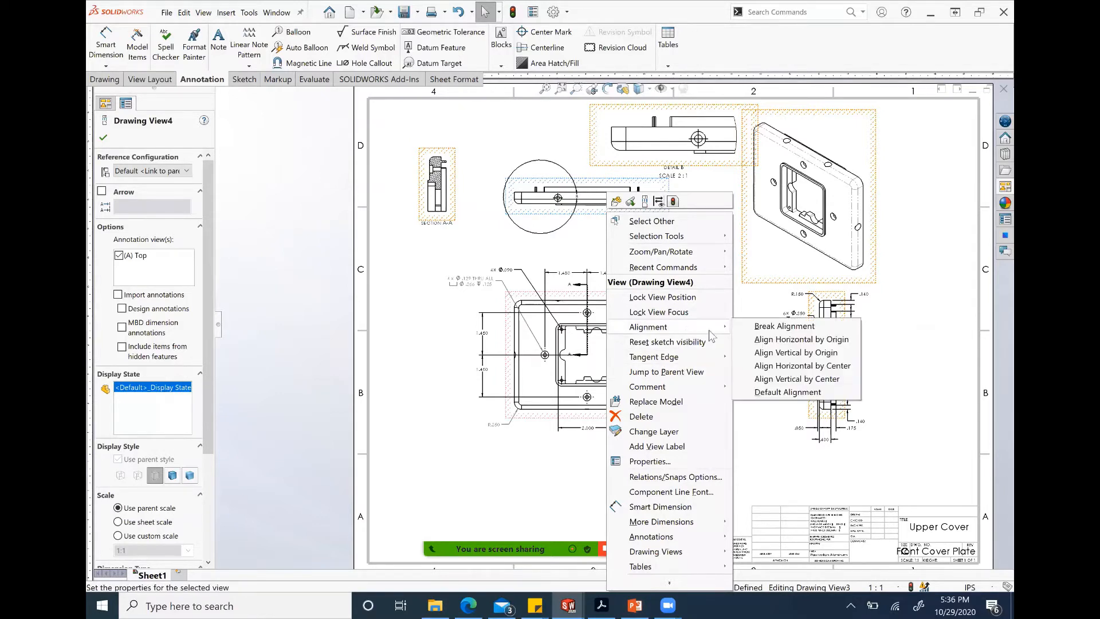
left_click(746, 330)
left_click_drag(643, 221, 522, 219)
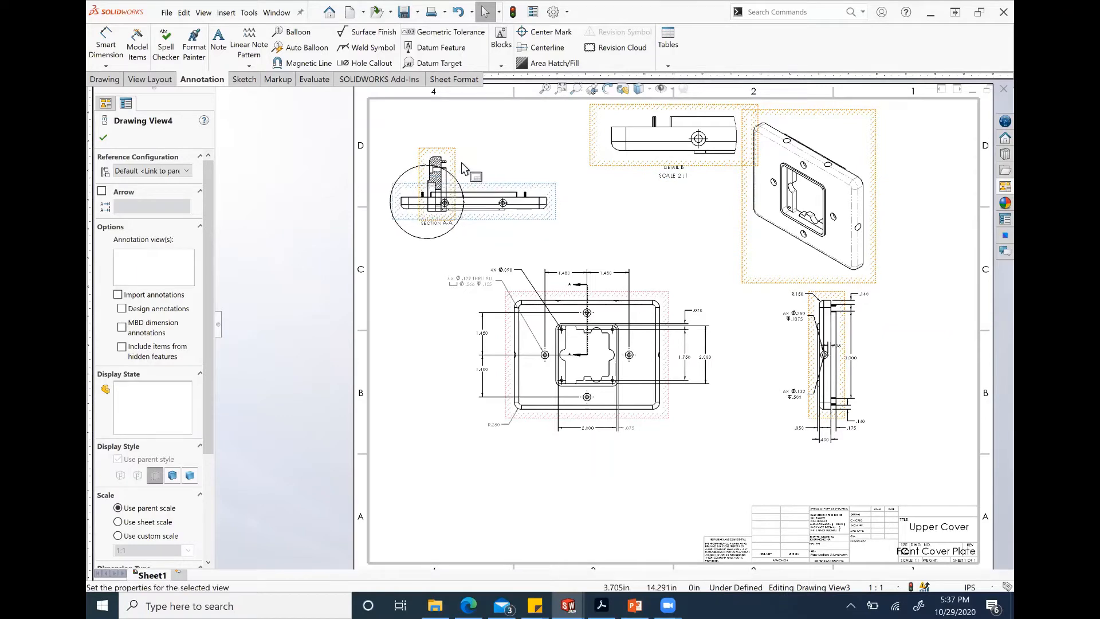
Step: Arrange Section A-A, Detail B and the isometric view in a row to the right of the top view
left_click_drag(454, 168, 615, 185)
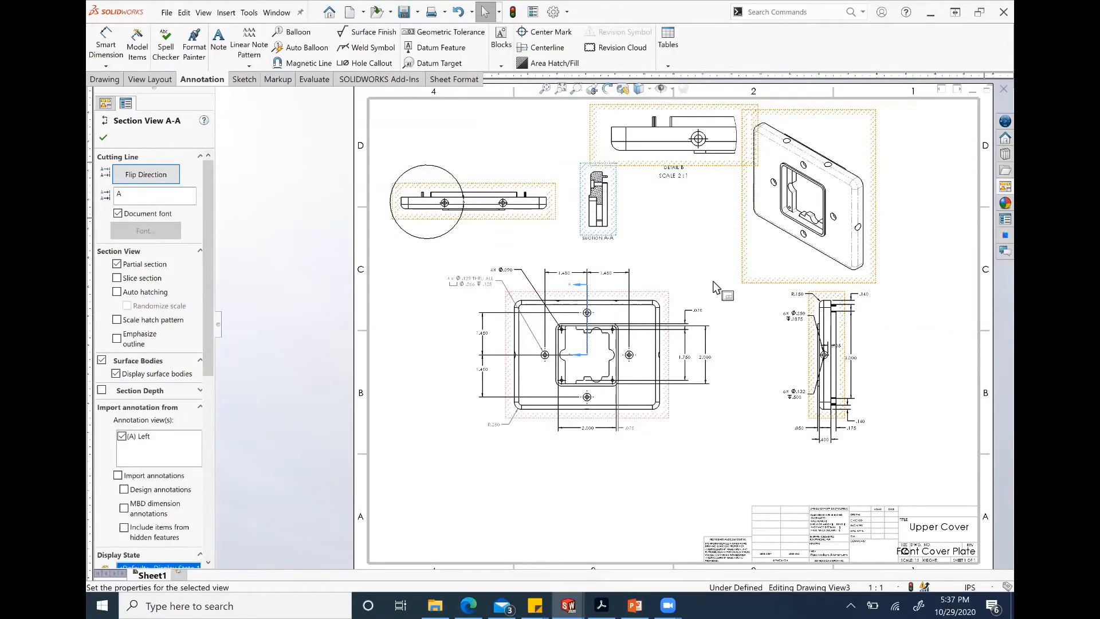
left_click_drag(876, 216, 942, 218)
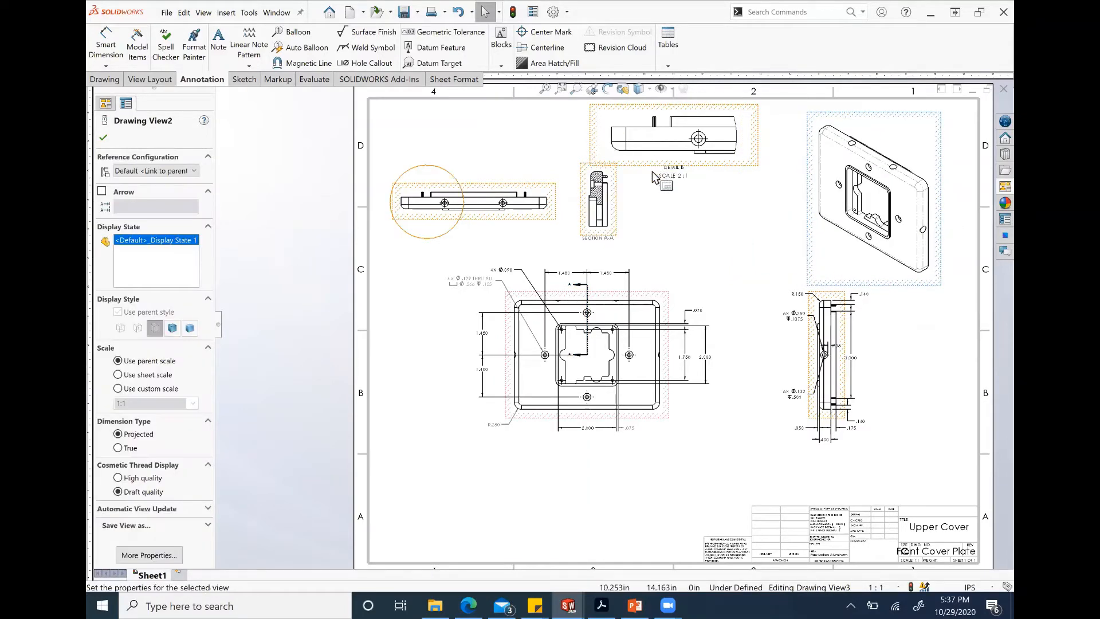
left_click_drag(653, 172, 695, 238)
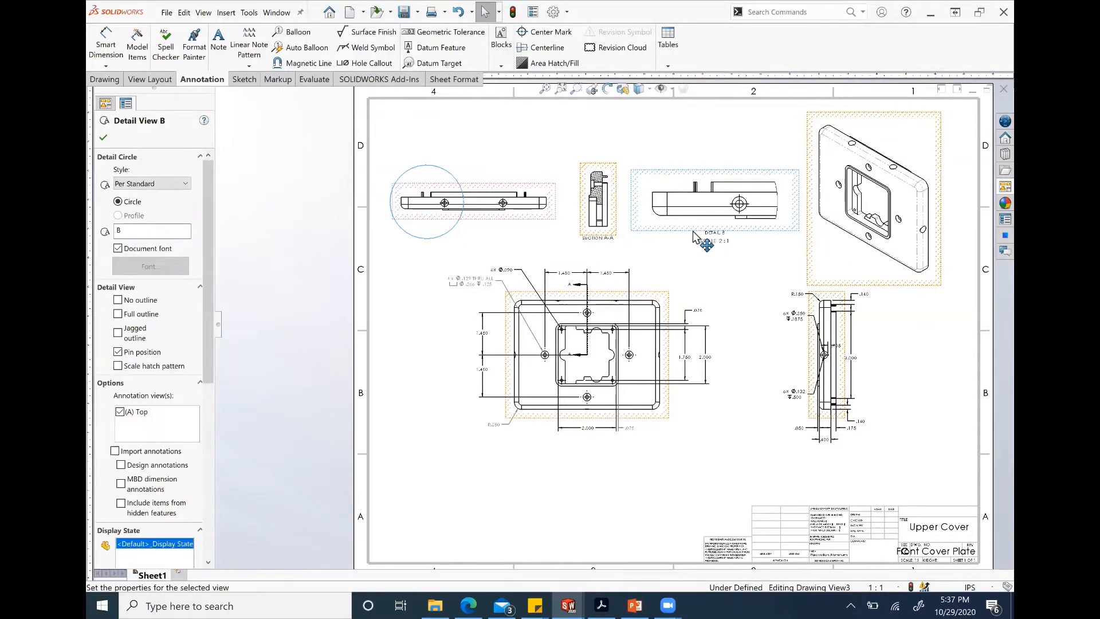
Step: Move the front view slightly lower on the sheet together with its aligned right side view
left_click(661, 333)
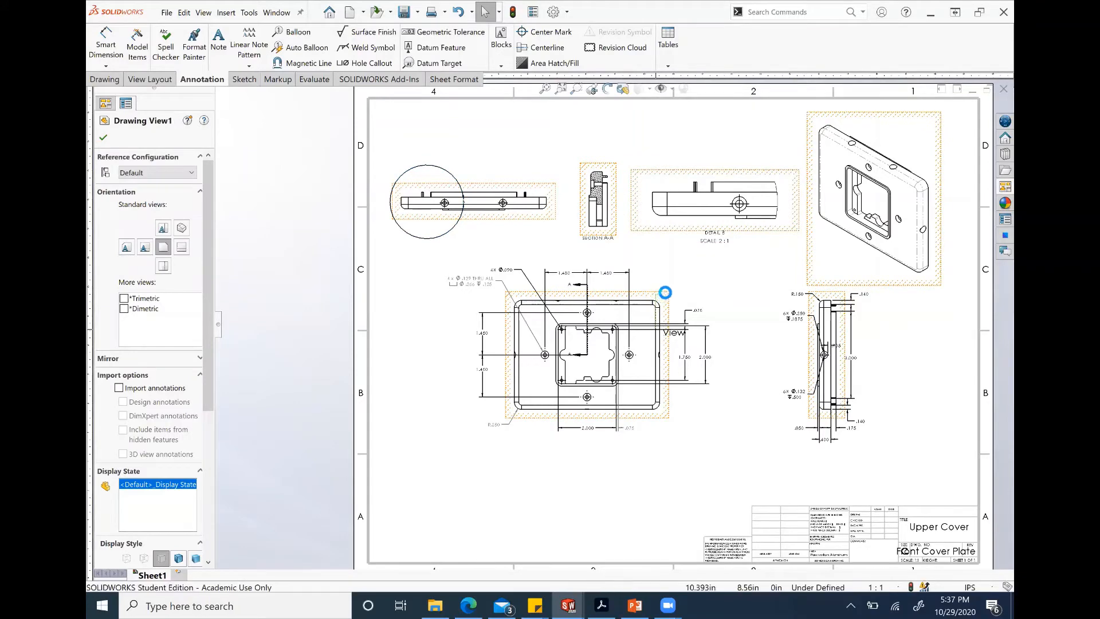
key("Escape")
left_click_drag(667, 301, 667, 312)
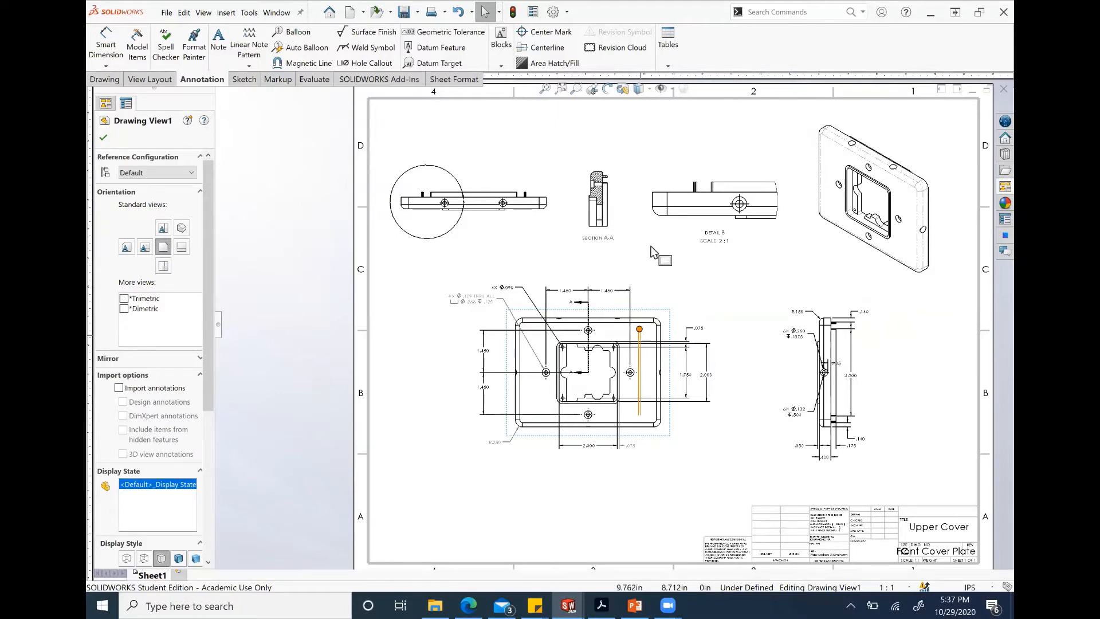
key("Escape")
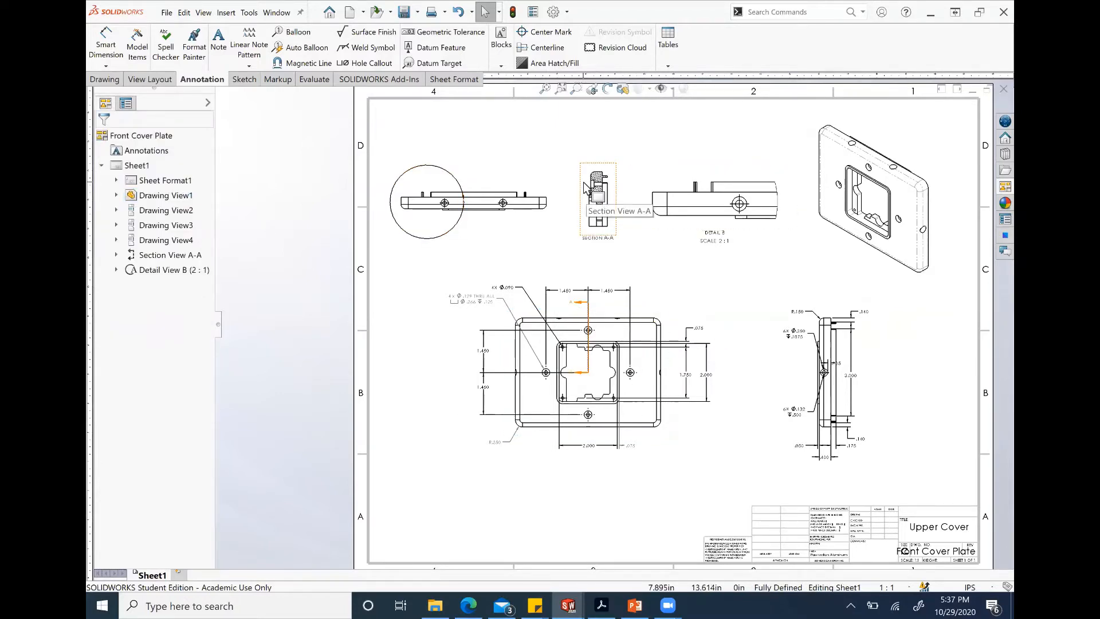
Step: Insert the entire model's dimensions into the top view with Model Items, eliminating duplicates
left_click(500, 225)
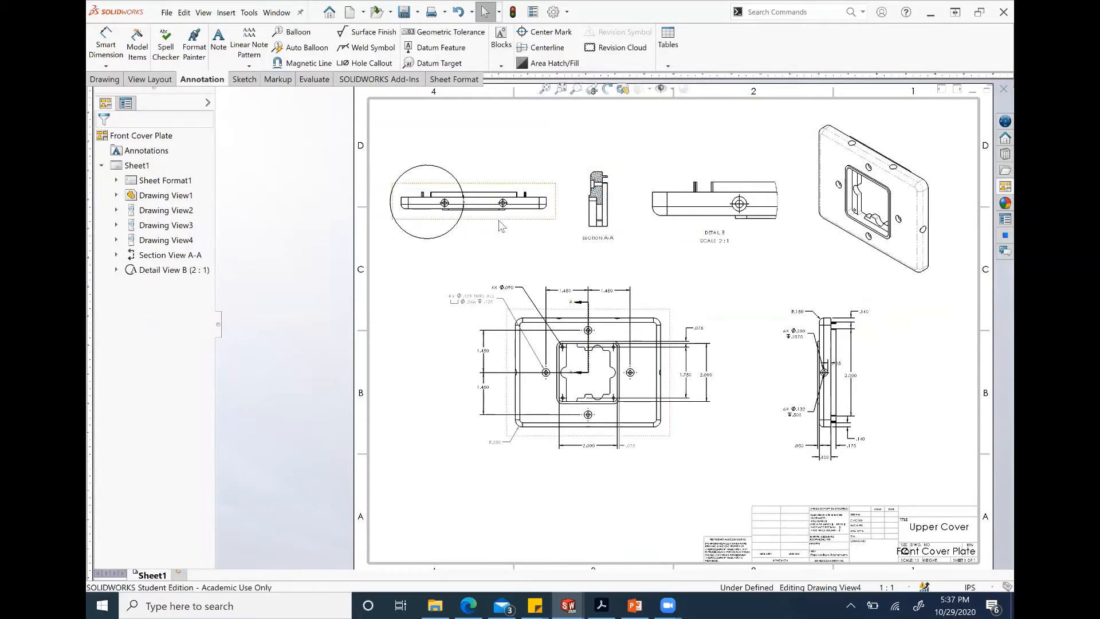
left_click(136, 52)
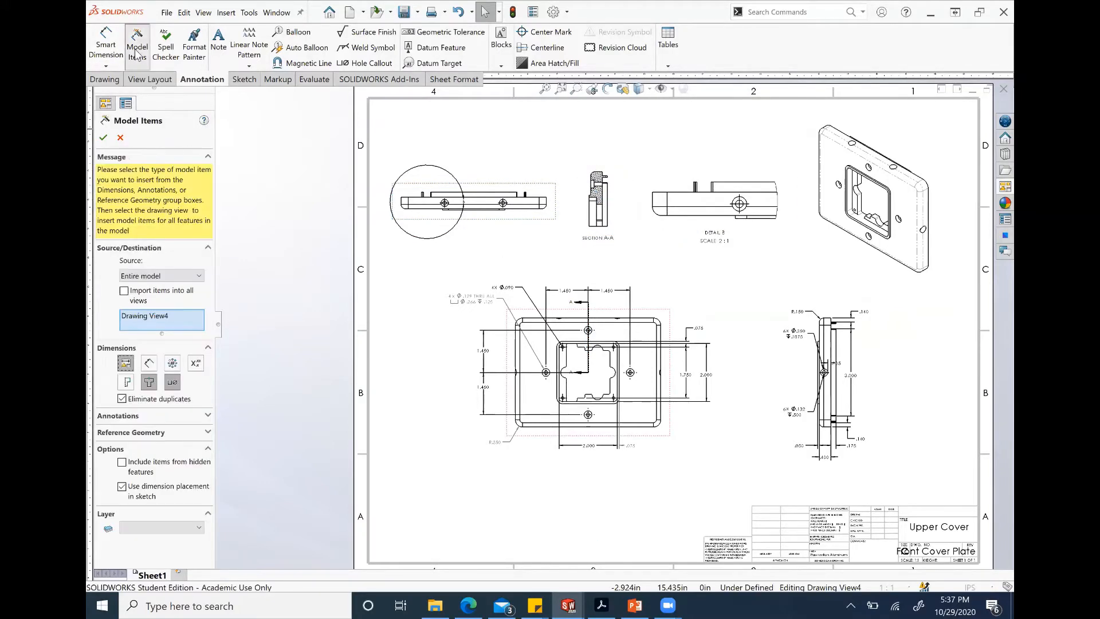
left_click(104, 138)
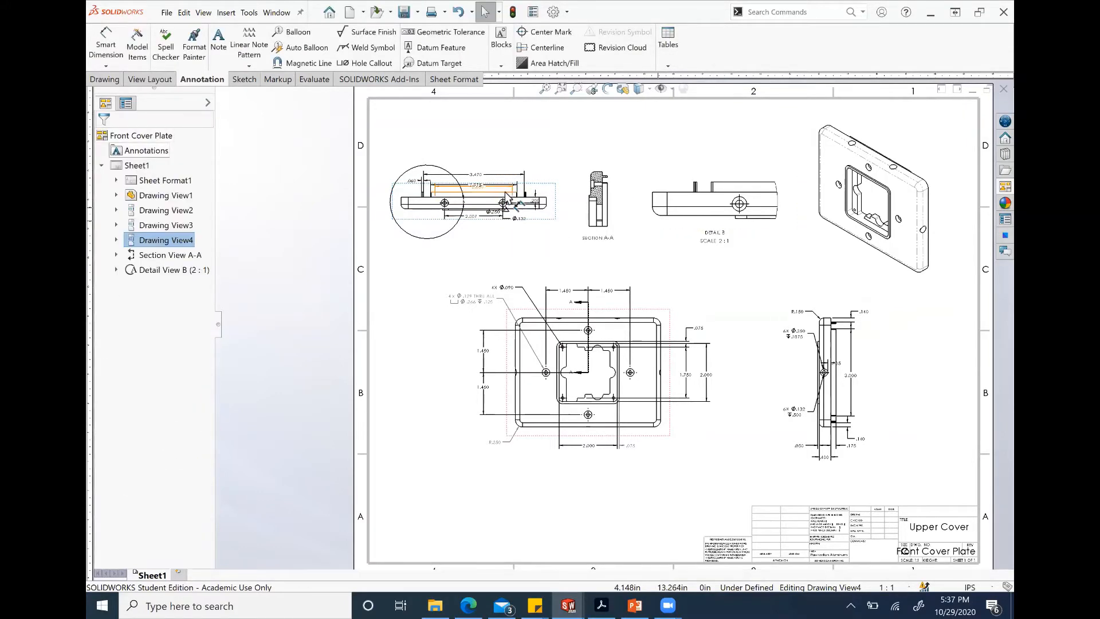
Step: Place the top view's 2.007 dimension below the view and the .200 at its right, and delete the Ø.132 dimension
scroll(512, 214, "down", 3)
scroll(511, 214, "down", 1)
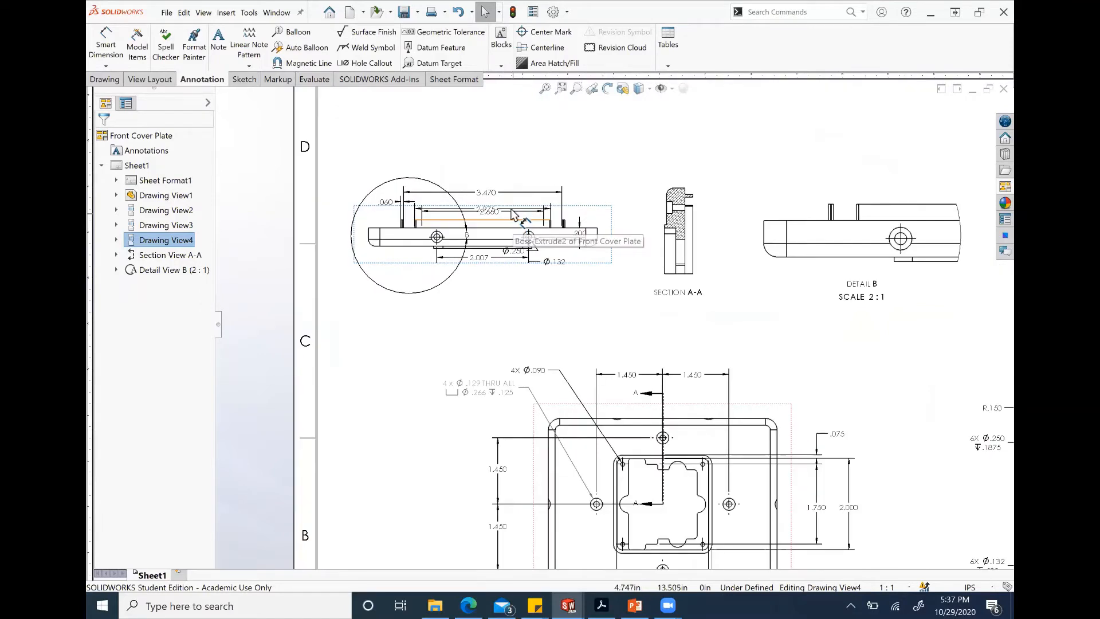
left_click_drag(478, 257, 484, 286)
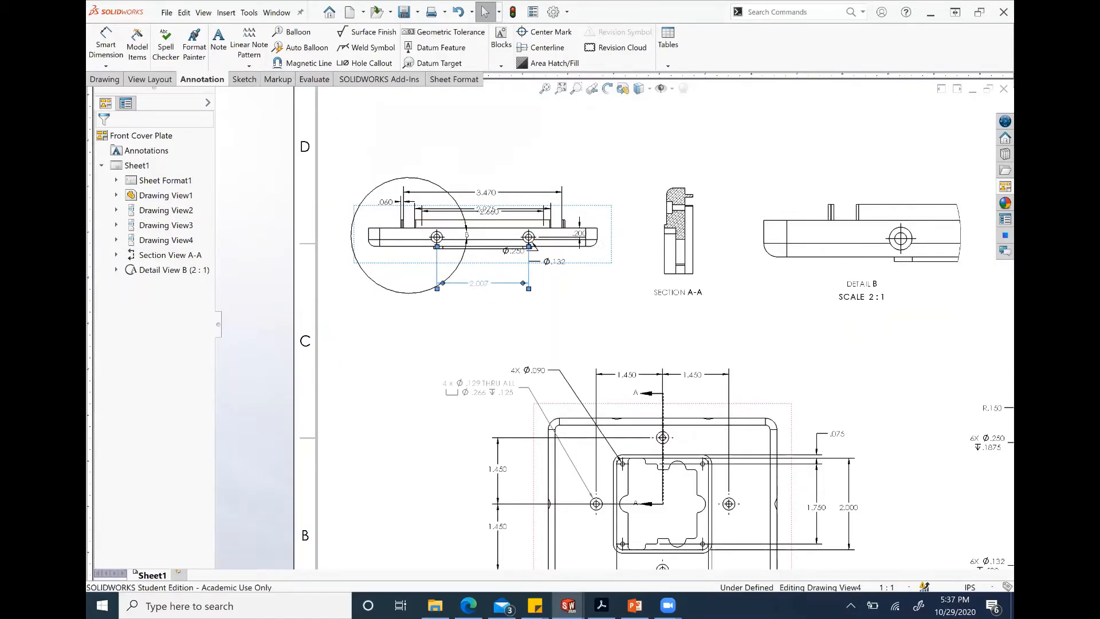
left_click_drag(580, 239, 612, 239)
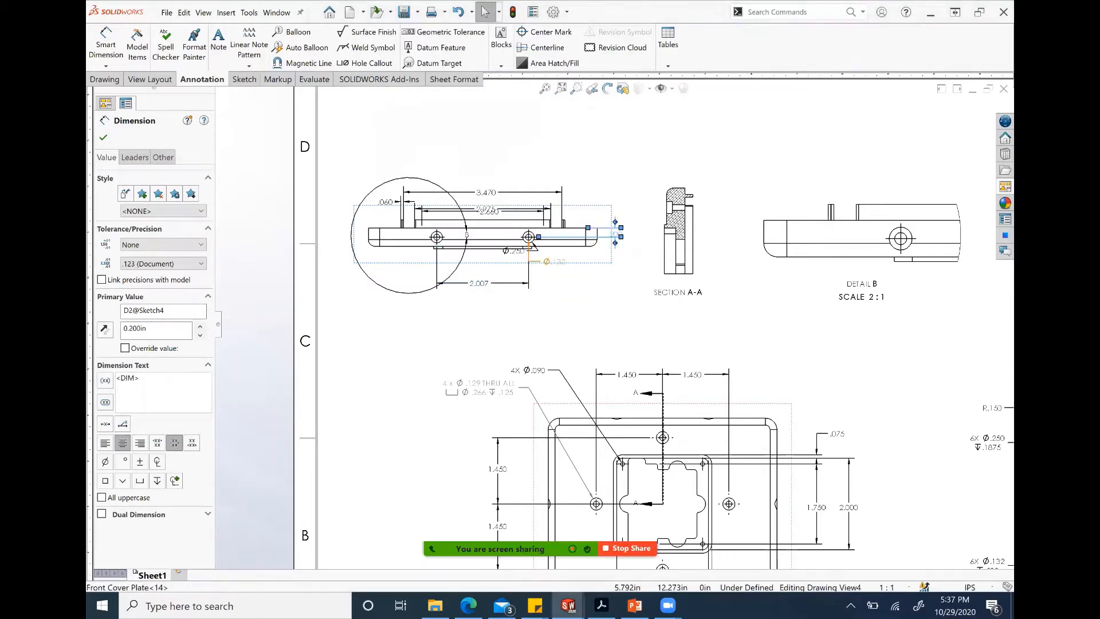
left_click(551, 262)
key("Delete")
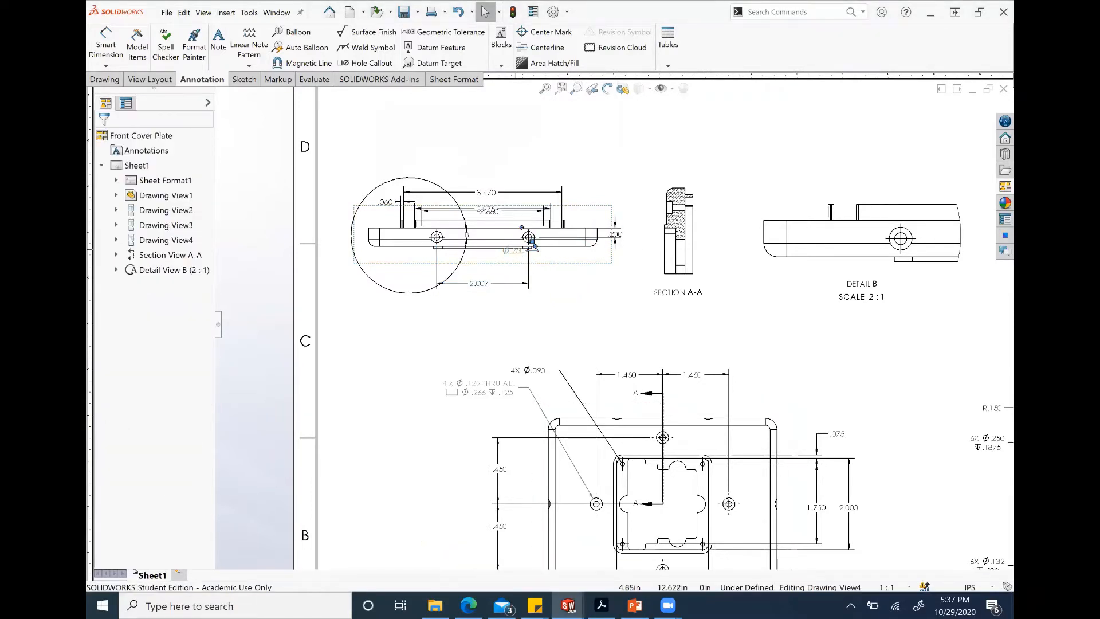
Step: Delete the 2.975, 2.660, 3.470 and .060 dimensions from the top view
left_click(485, 211)
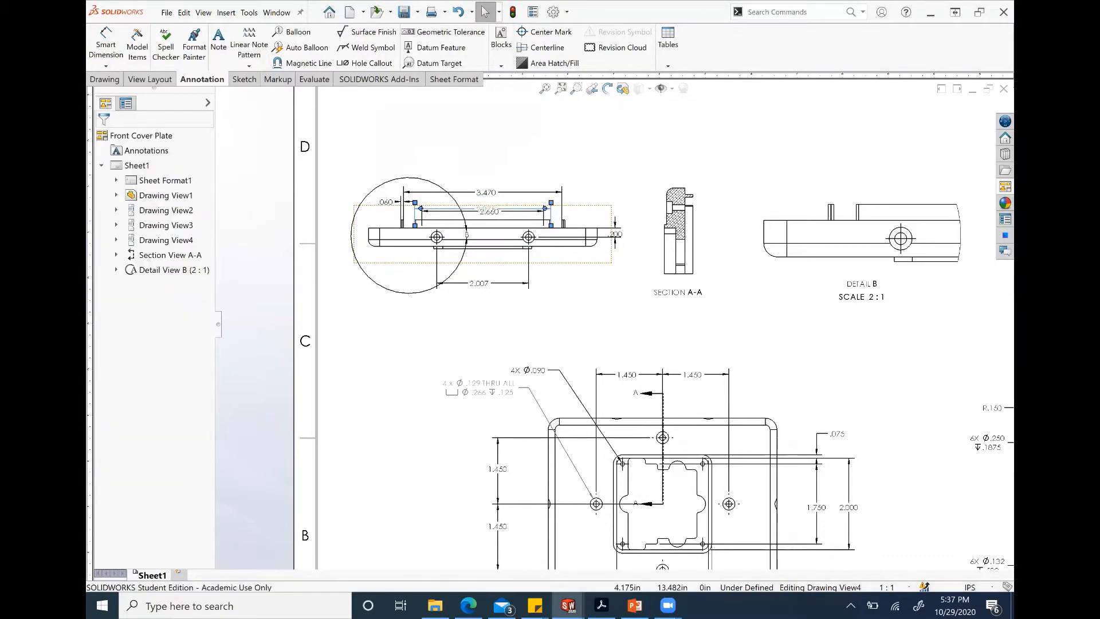
key("Delete")
left_click(486, 211)
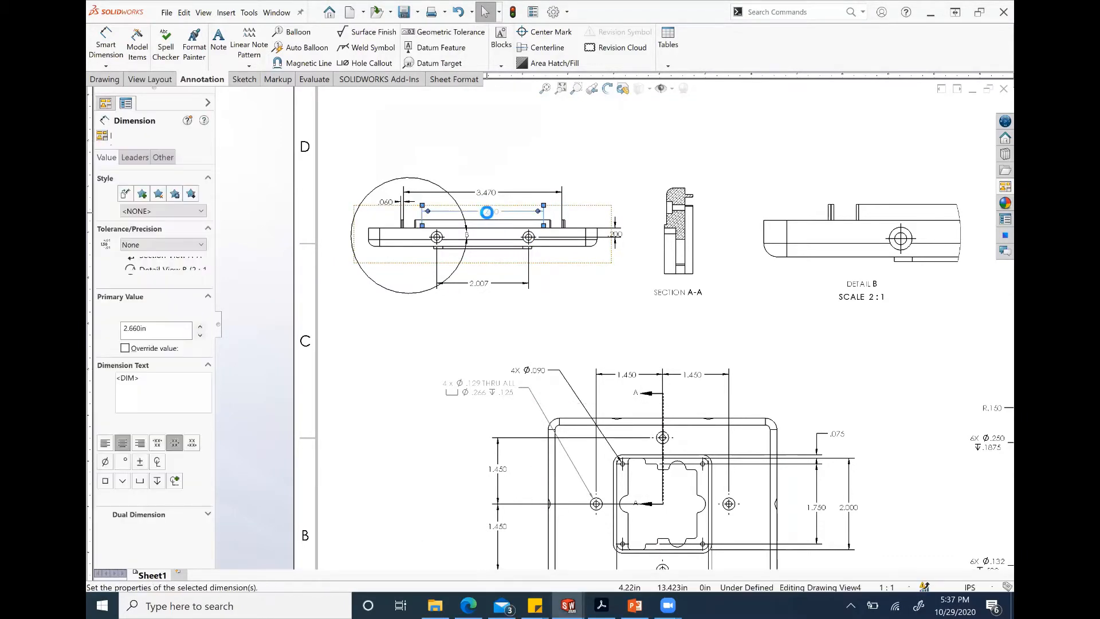
key("Delete")
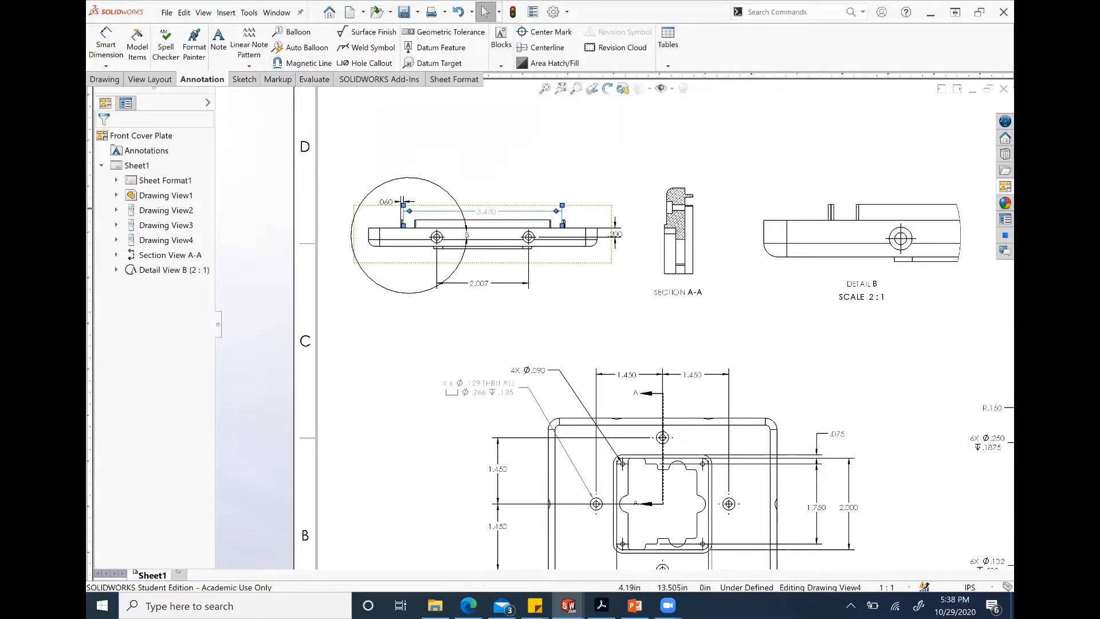
left_click(487, 212)
key("Delete")
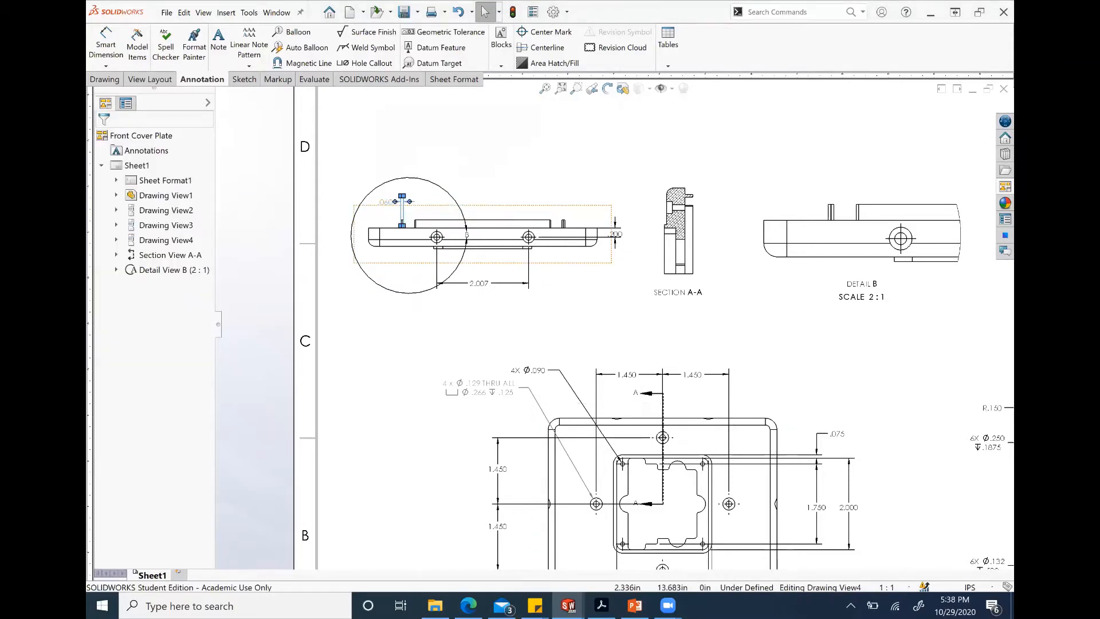
left_click(402, 212)
key("Delete")
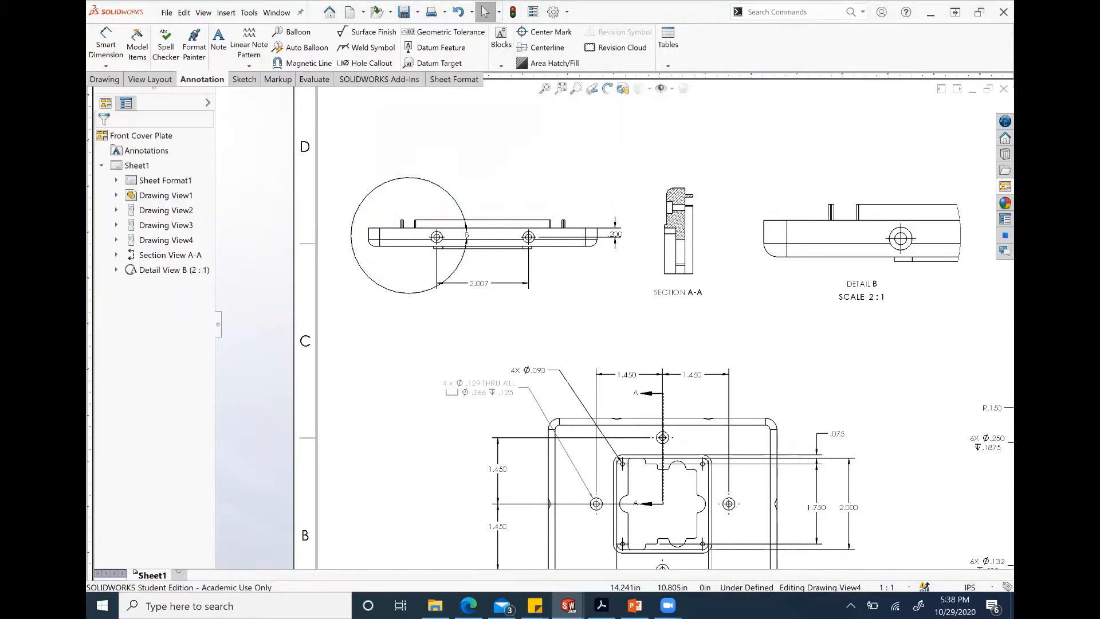
Step: Insert the model's dimensions into Detail View B with Model Items
key("alt+Tab")
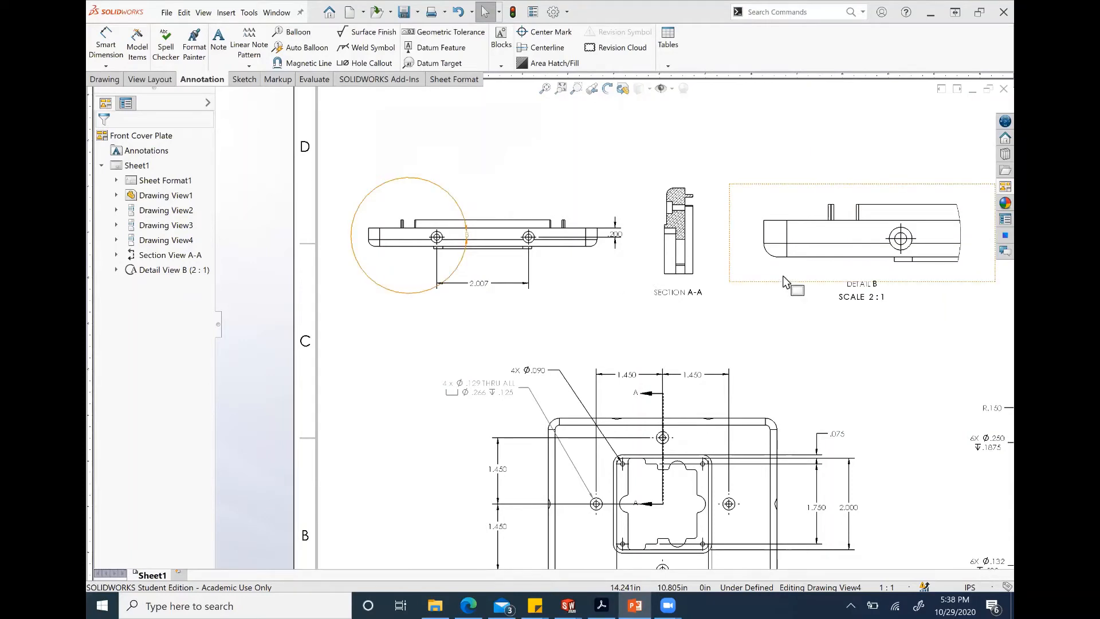
middle_click_drag(782, 275, 533, 284)
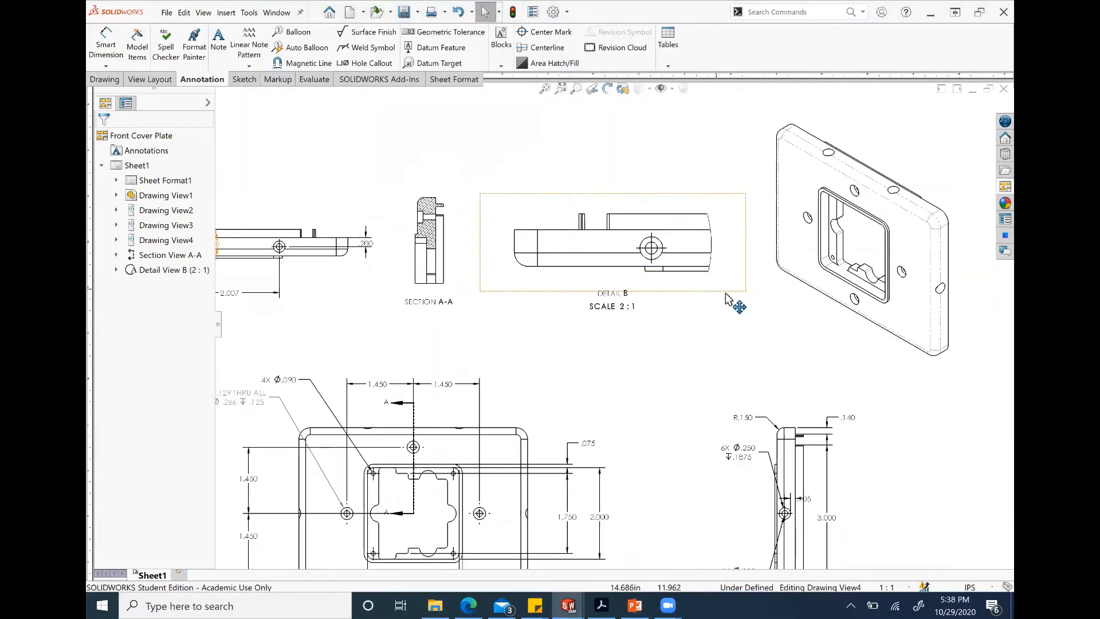
left_click(727, 298)
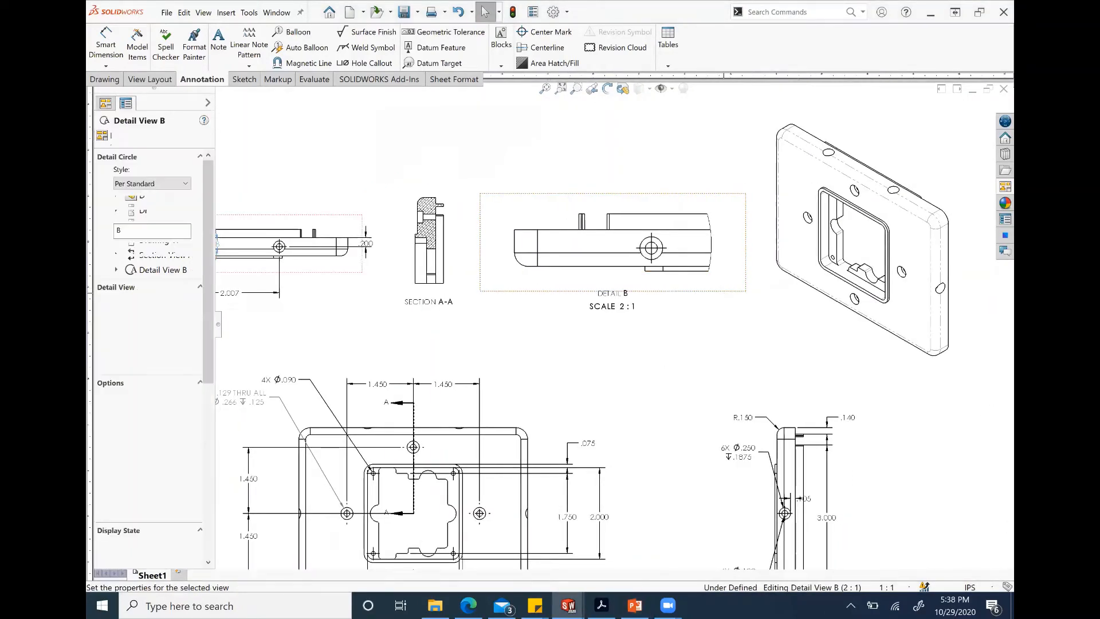
left_click(137, 57)
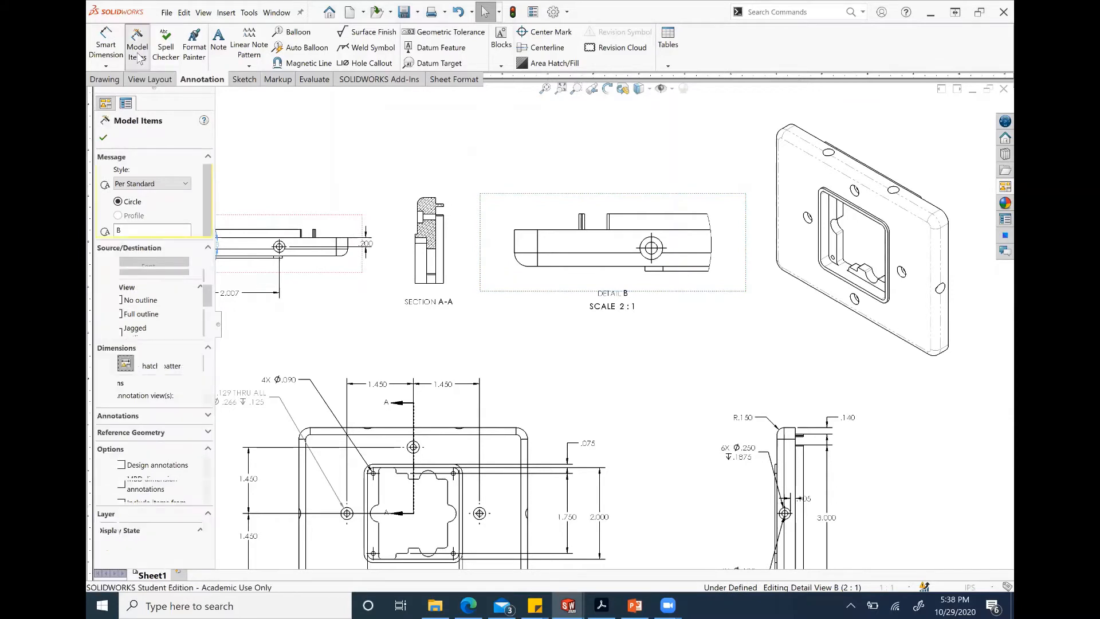
left_click(104, 138)
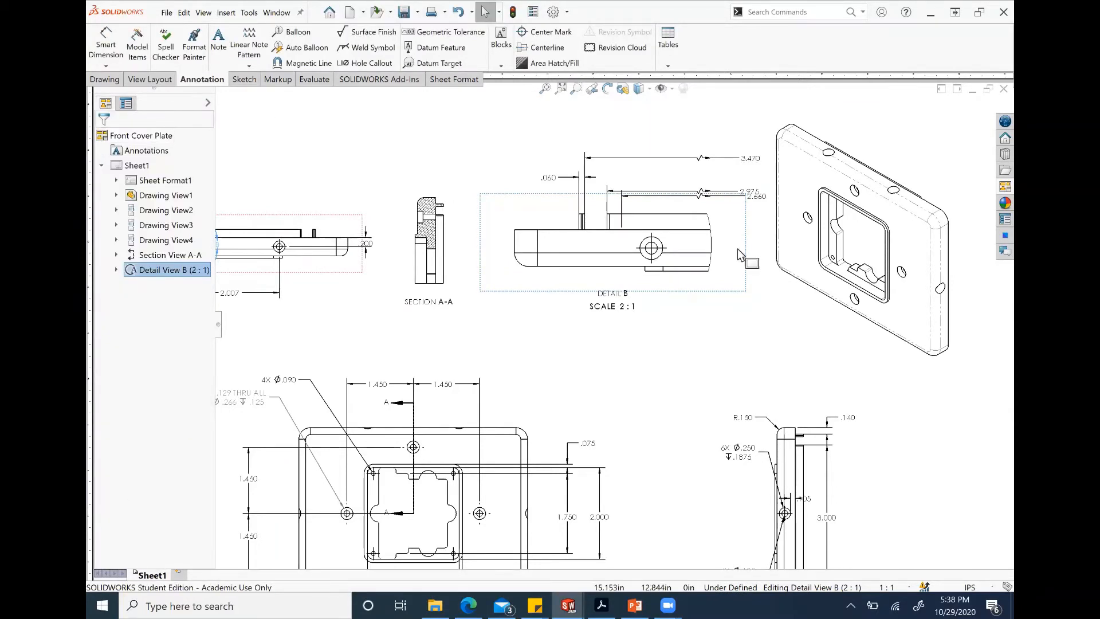
Step: Delete the broken 3.470, 2.975 and 2.660 dimensions from Detail View B, keeping the .060
left_click(713, 162)
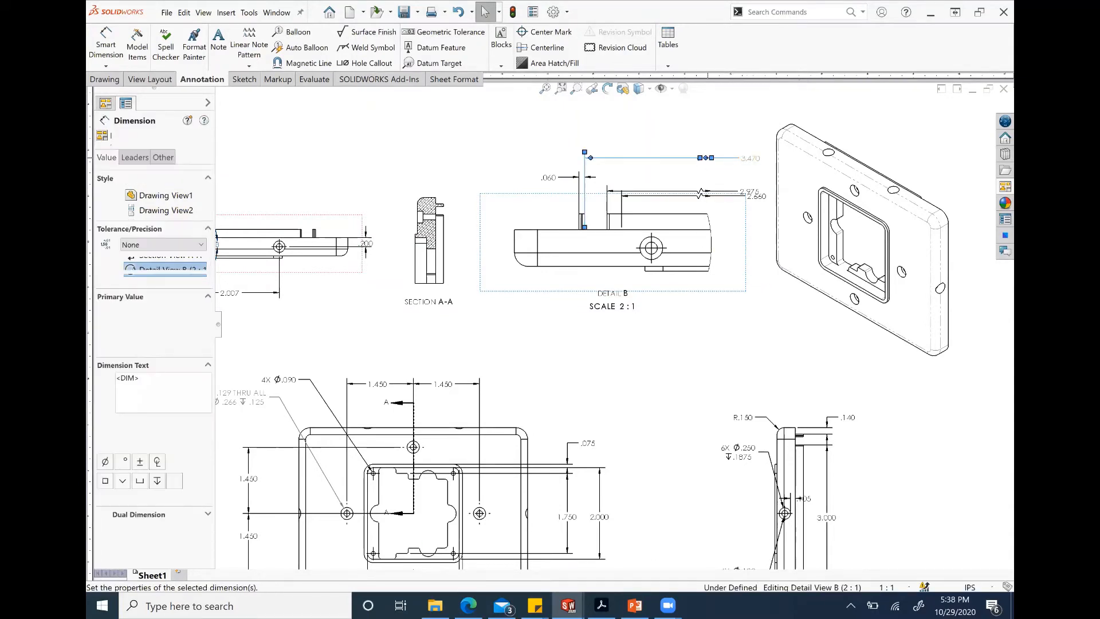
key("Delete")
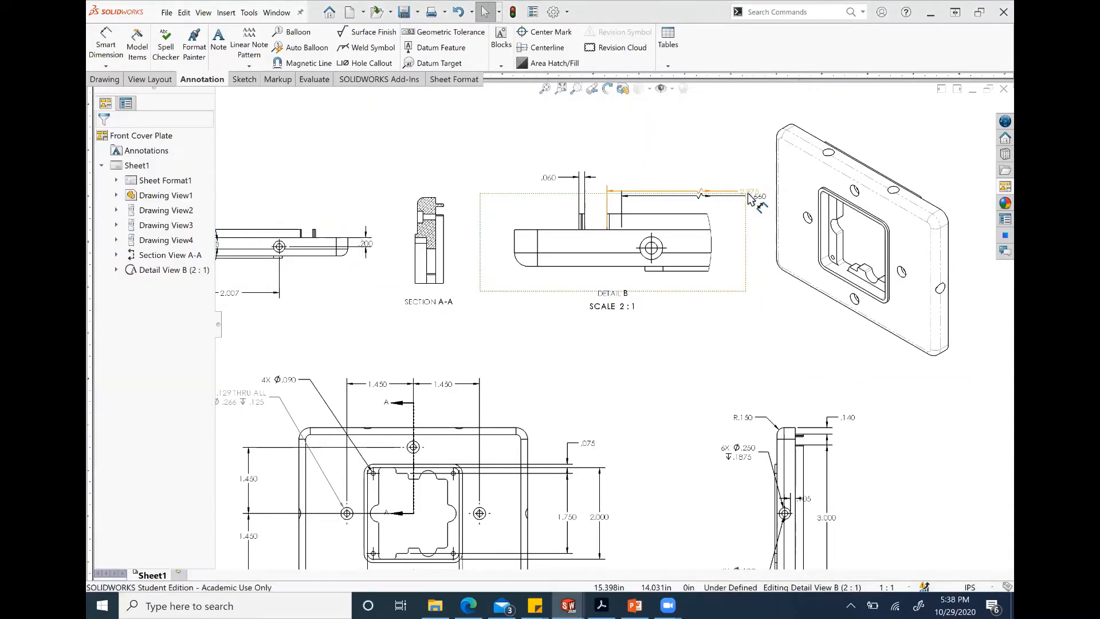
left_click(748, 192)
key("Delete")
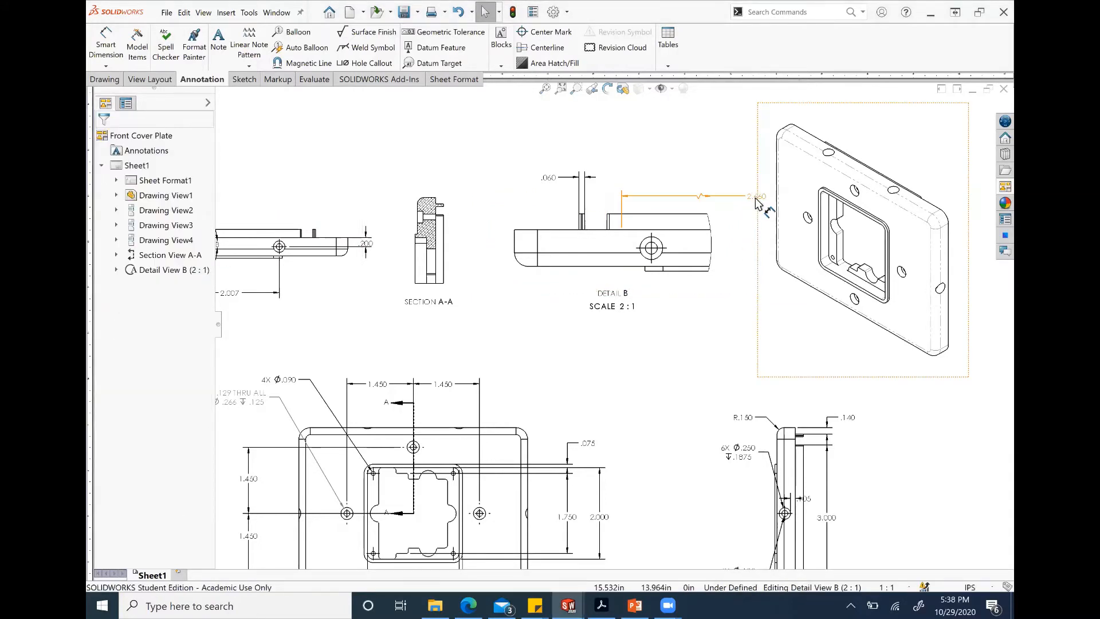
left_click(755, 197)
key("Delete")
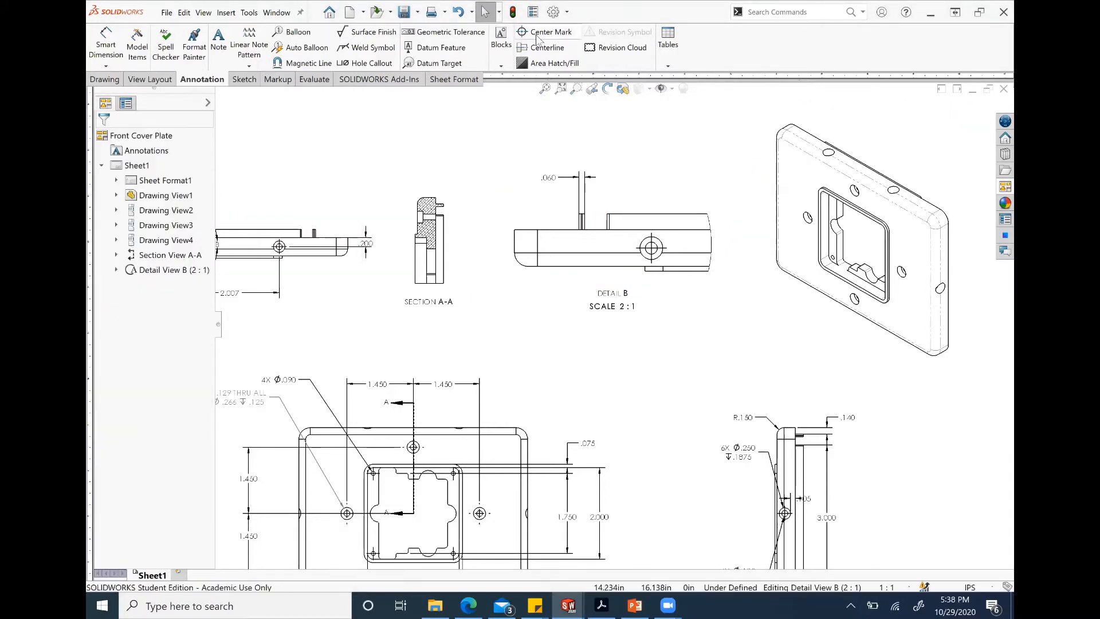
Step: Dimension the height of the thin post above the plate's upper edge in Detail View B
left_click(107, 45)
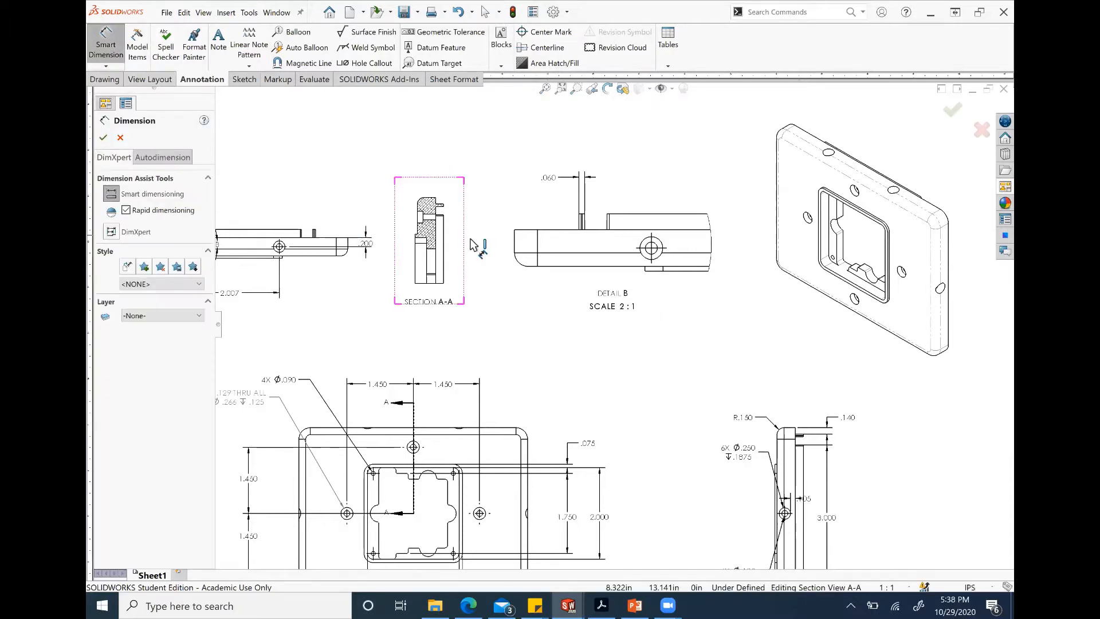
left_click(562, 229)
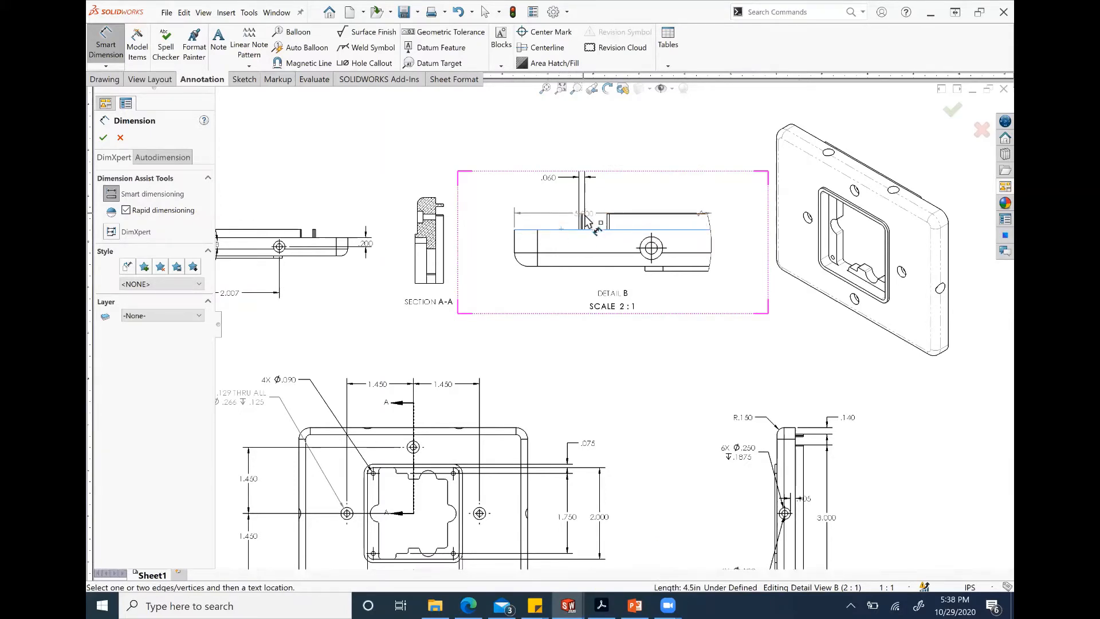
scroll(570, 223, "down", 2)
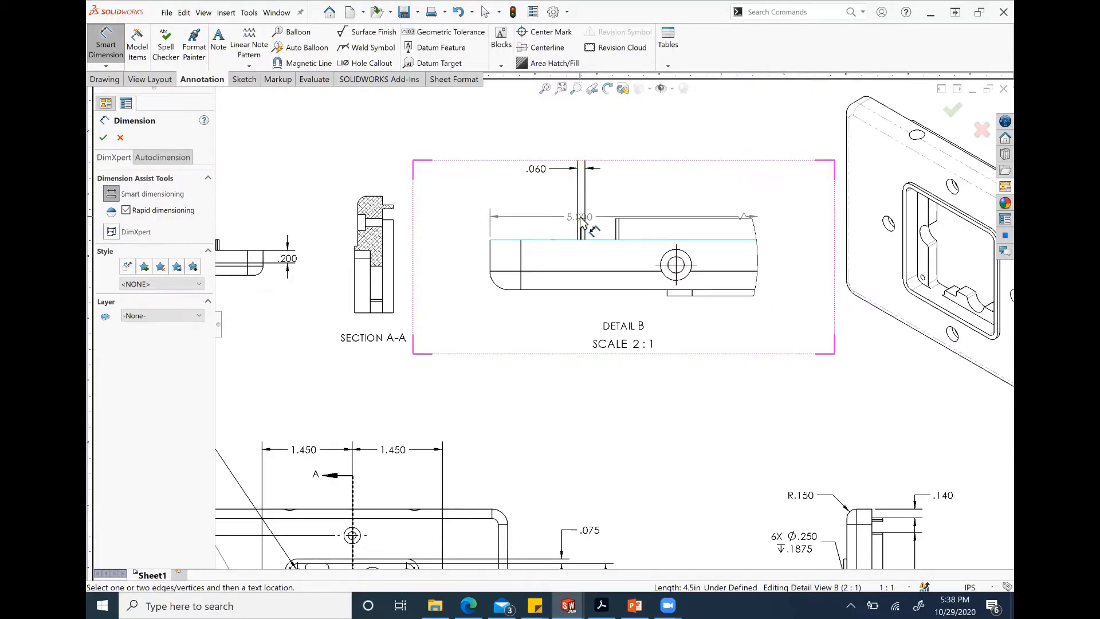
left_click(580, 218)
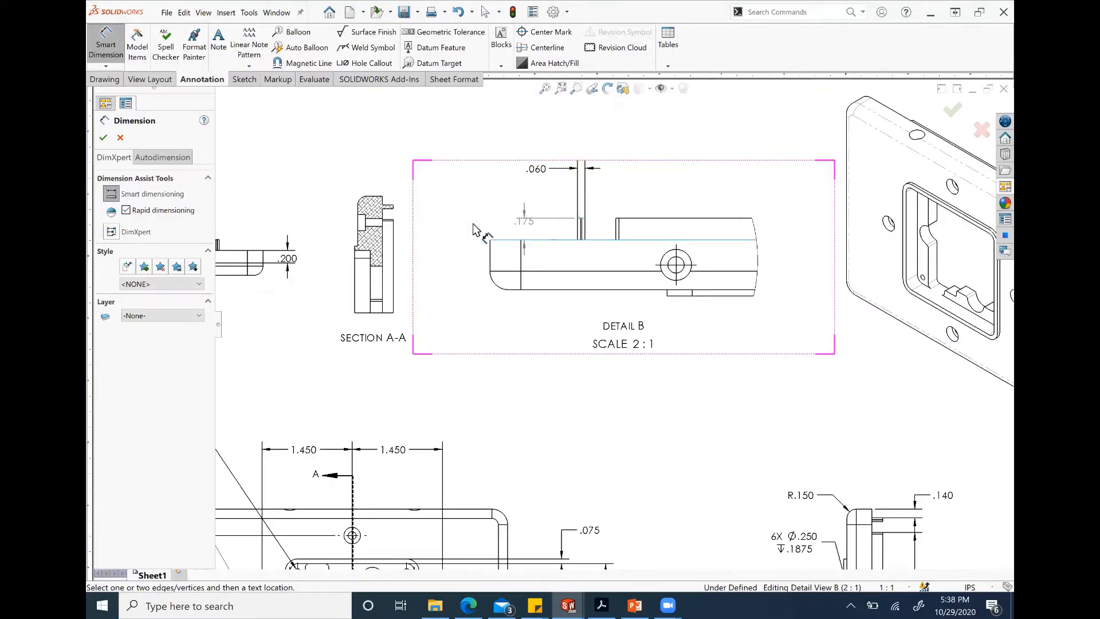
left_click(454, 232)
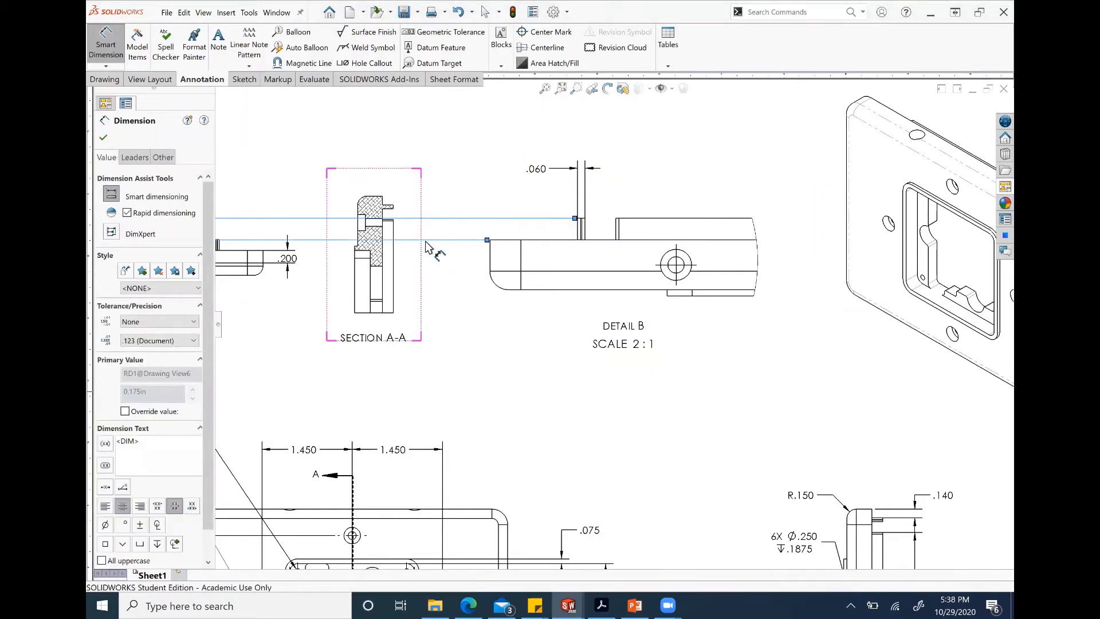
Step: Move the post's height dimension to just left of Detail View B and enclose its value in parentheses
scroll(436, 252, "up", 2)
scroll(427, 281, "up", 3)
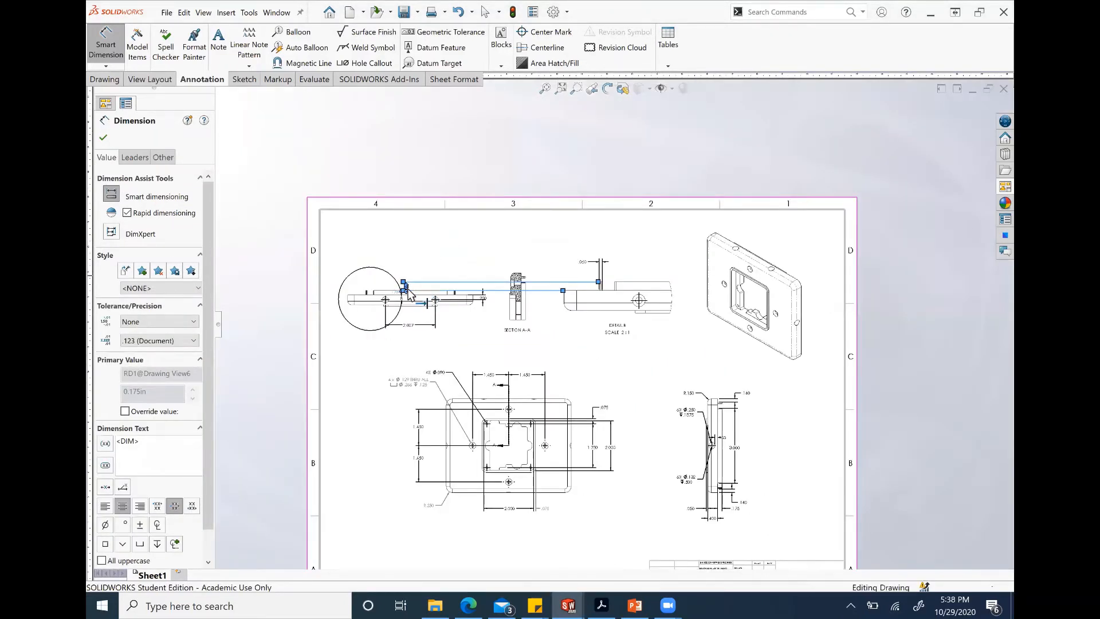
key("Escape")
key("Escape")
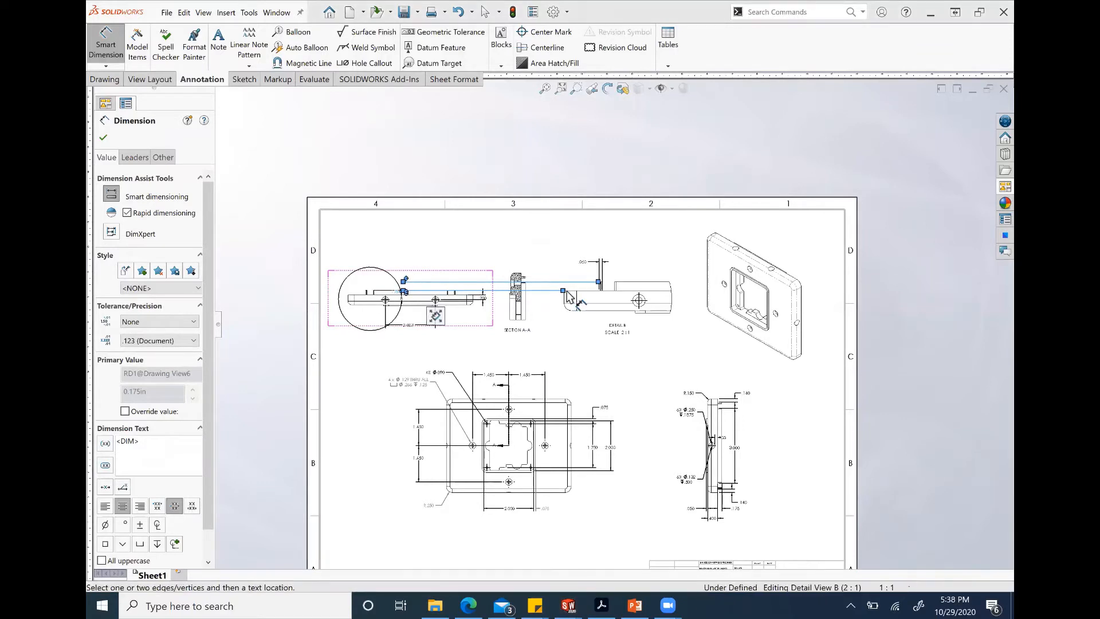
left_click(403, 293)
left_click(408, 296)
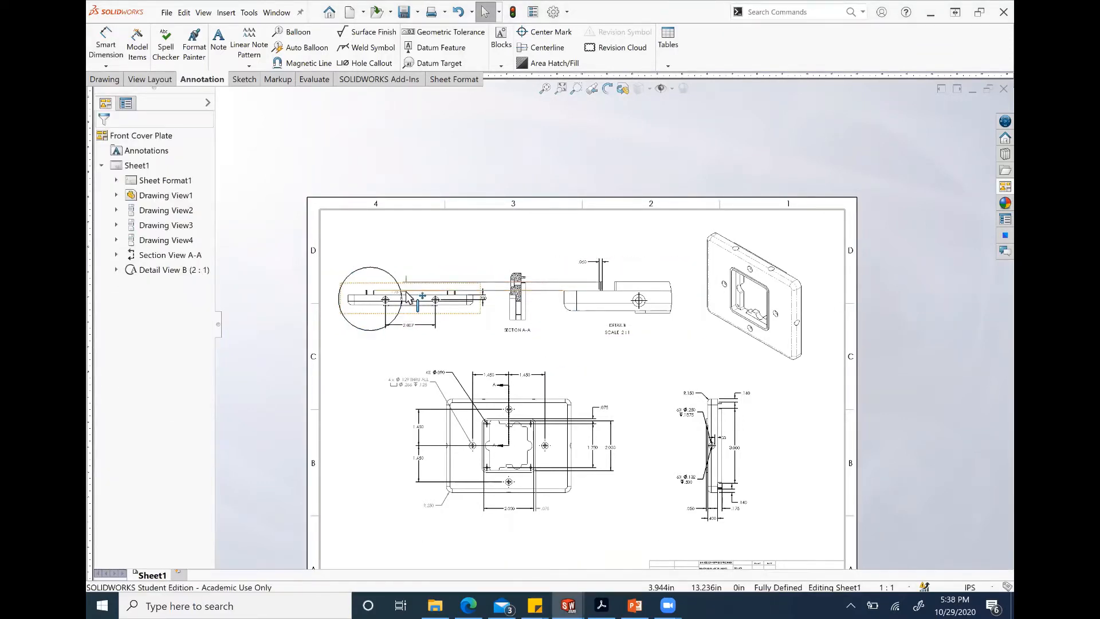
scroll(400, 296, "up", 2)
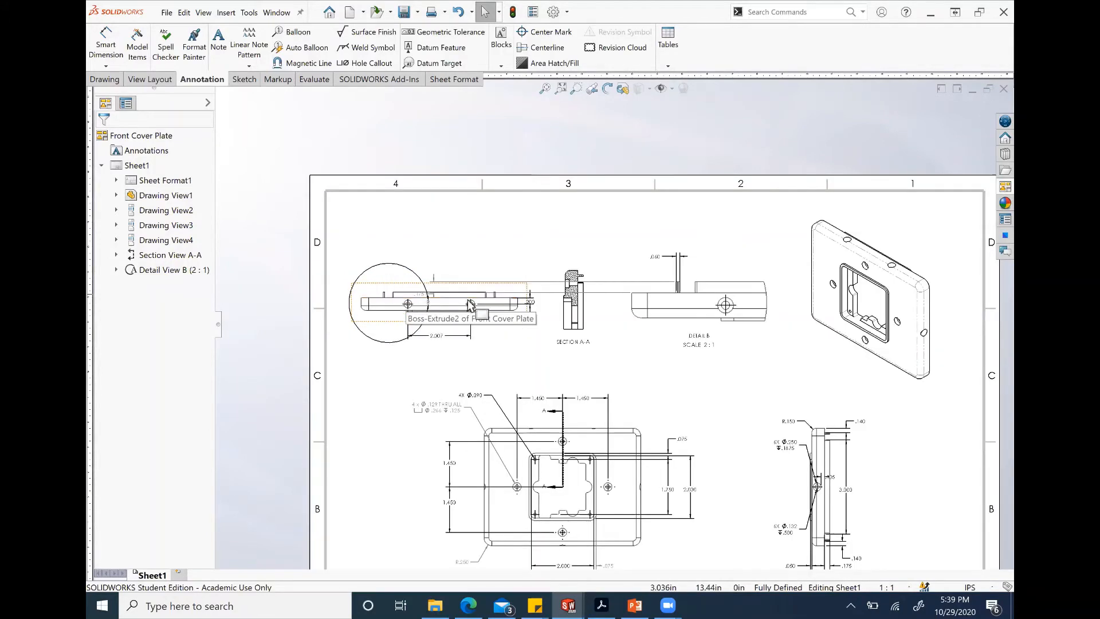
left_click_drag(532, 306, 693, 295, "shift")
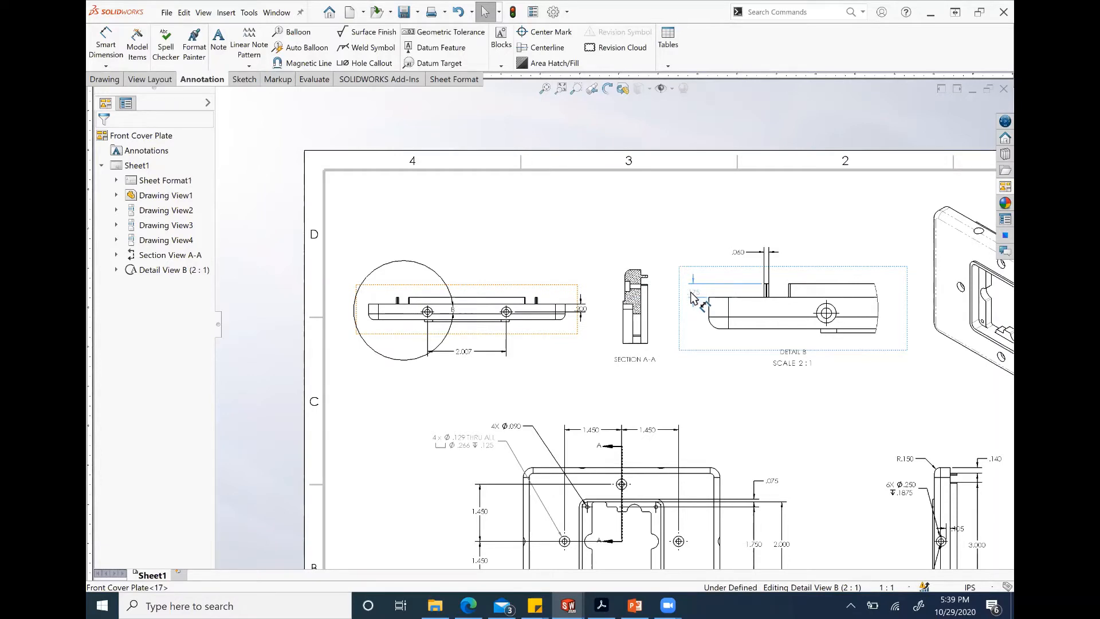
left_click_drag(692, 298, 693, 297, "shift")
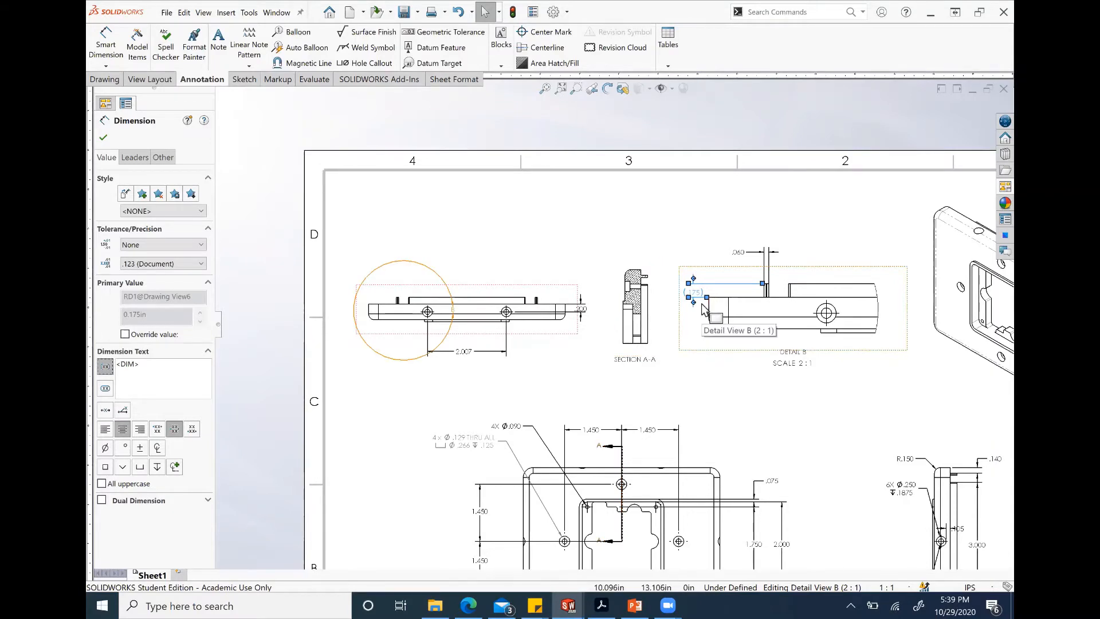
left_click(104, 138)
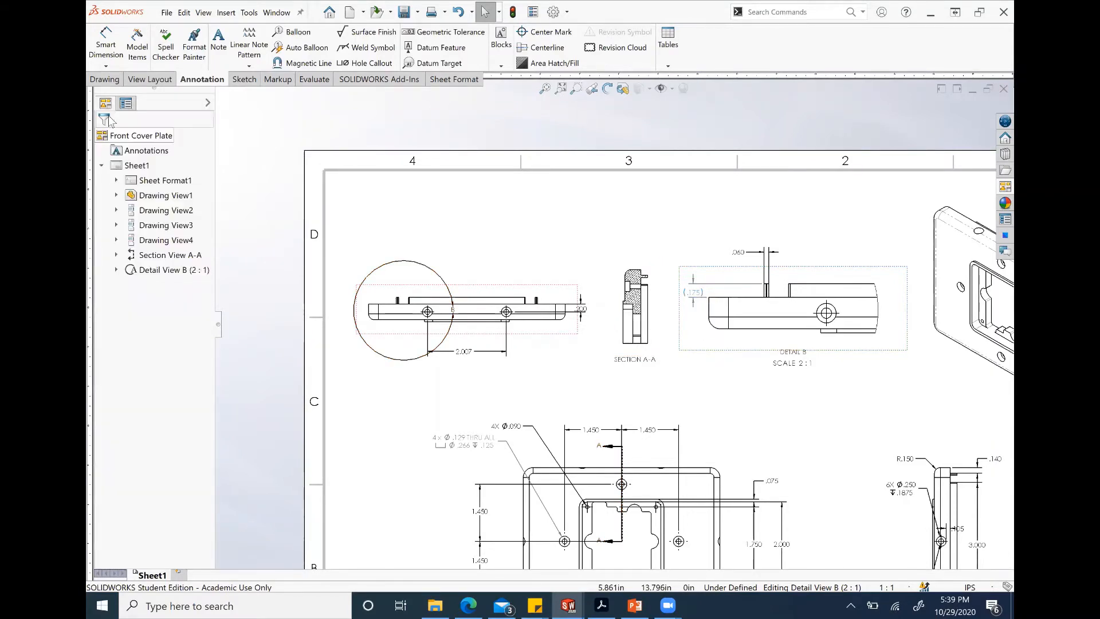
Step: Dimension the horizontal distance from the plate's left edge to the post in Detail View B, above the view and in parentheses
left_click(116, 52)
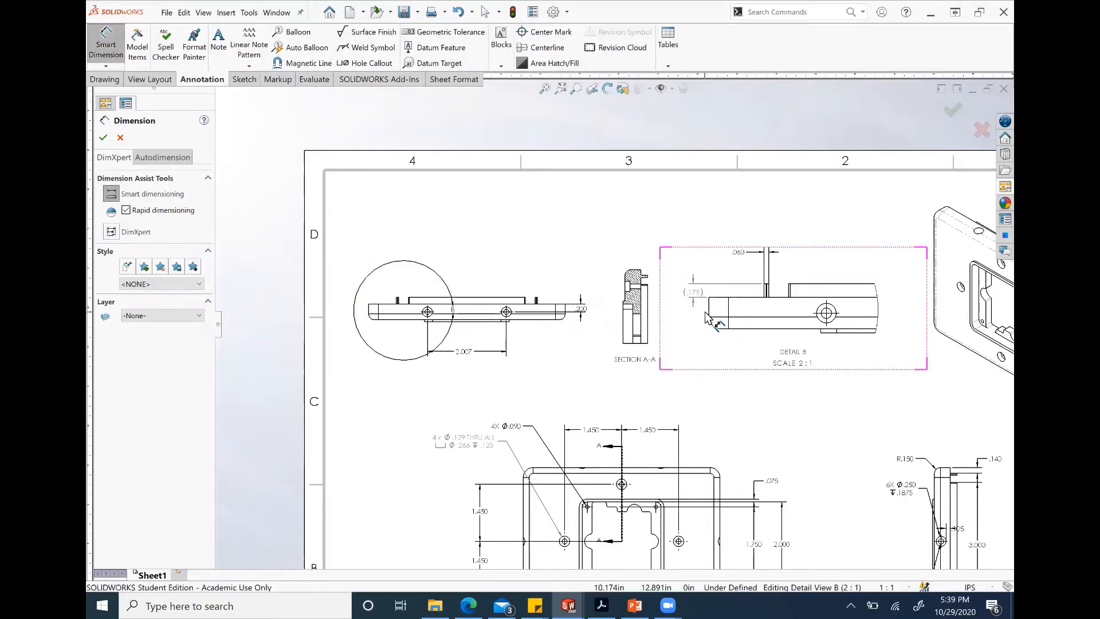
left_click(765, 292)
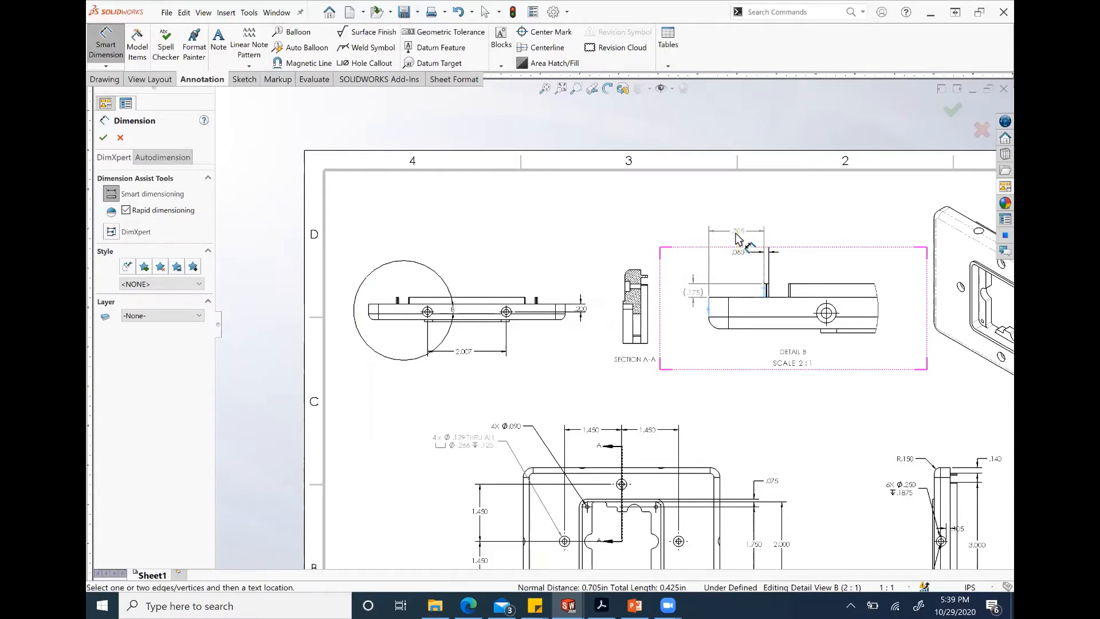
left_click(737, 238)
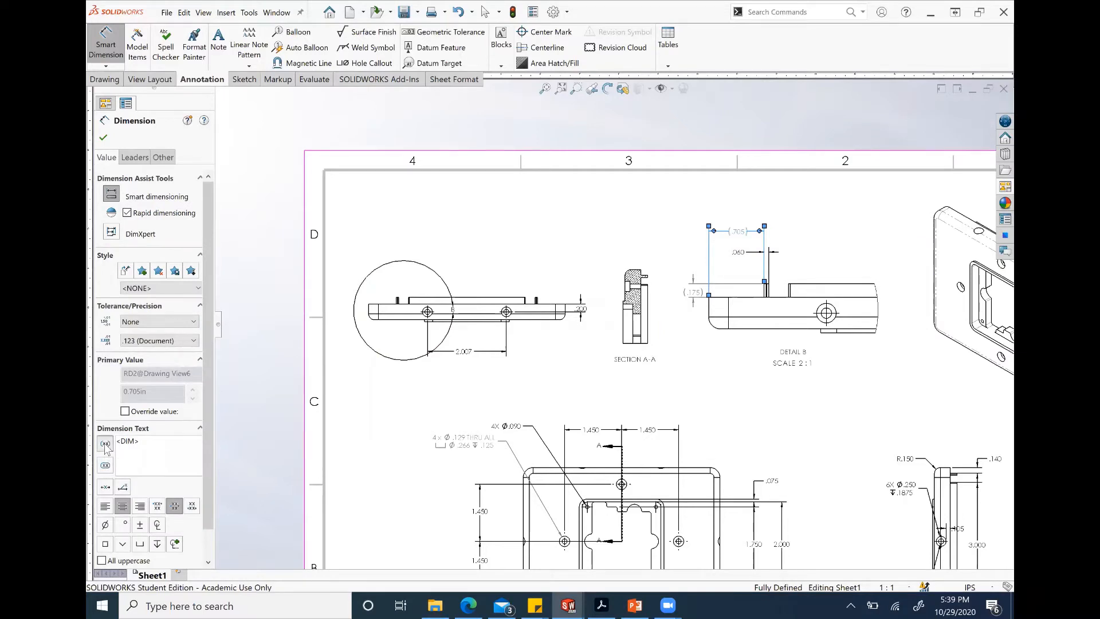
left_click(106, 443)
left_click(103, 139)
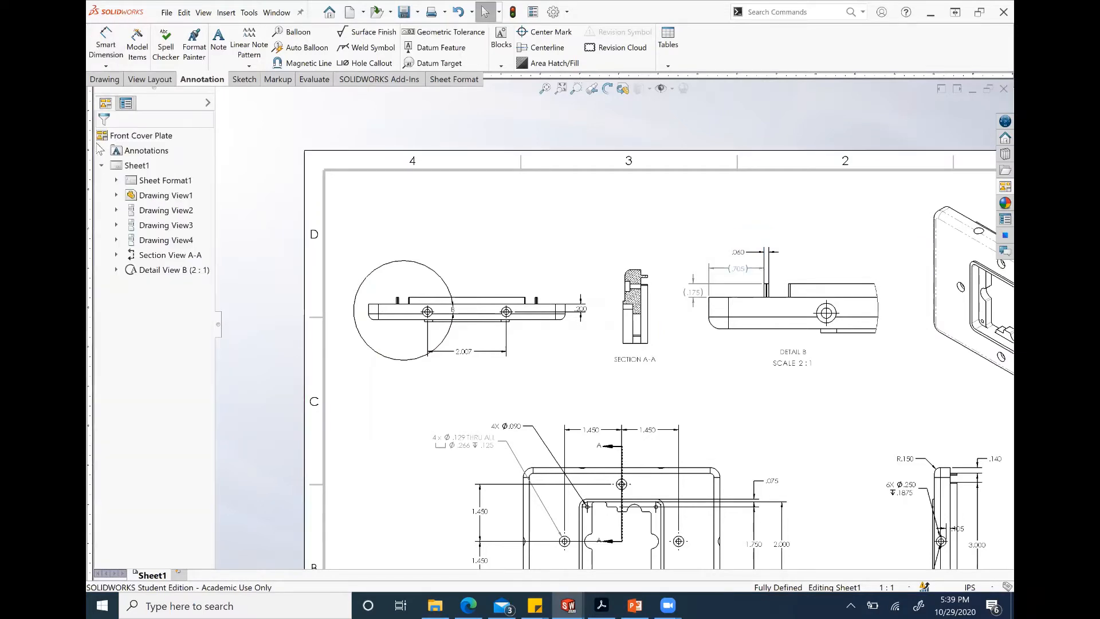
Step: Move the front view left and slightly lower under the top view, and bring the right side view closer to it
key("super+shift+q")
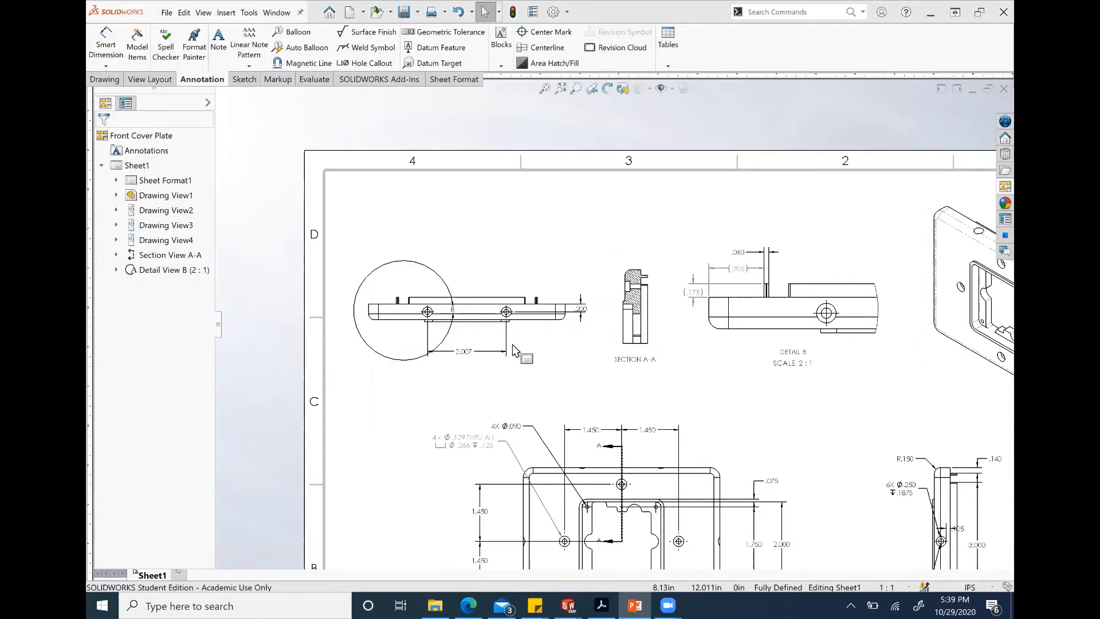
key("f")
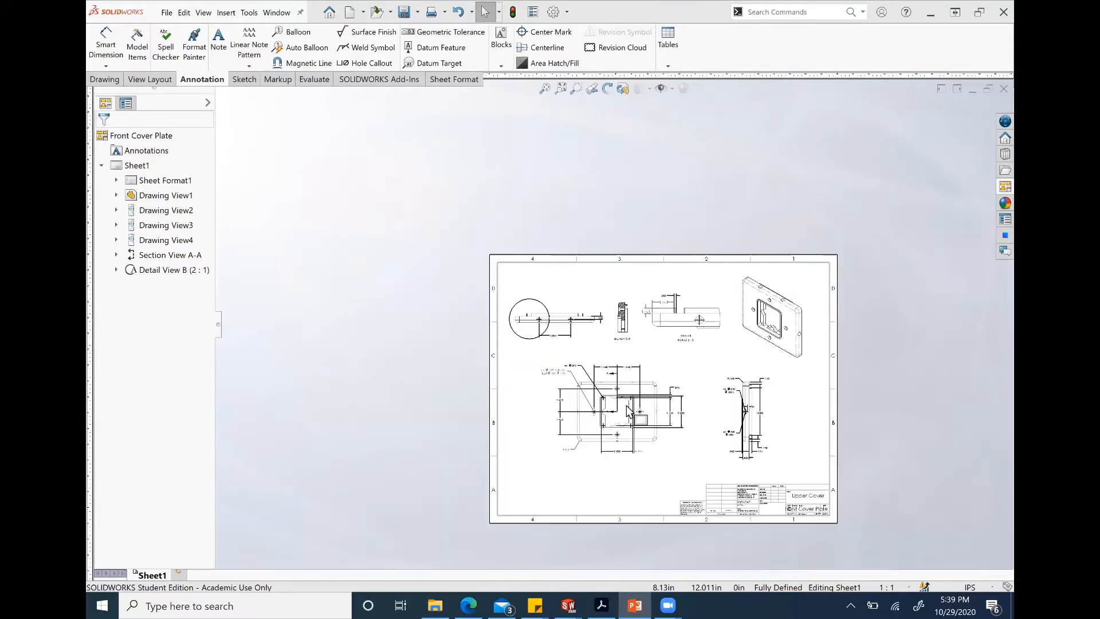
middle_click_drag(636, 421, 558, 394)
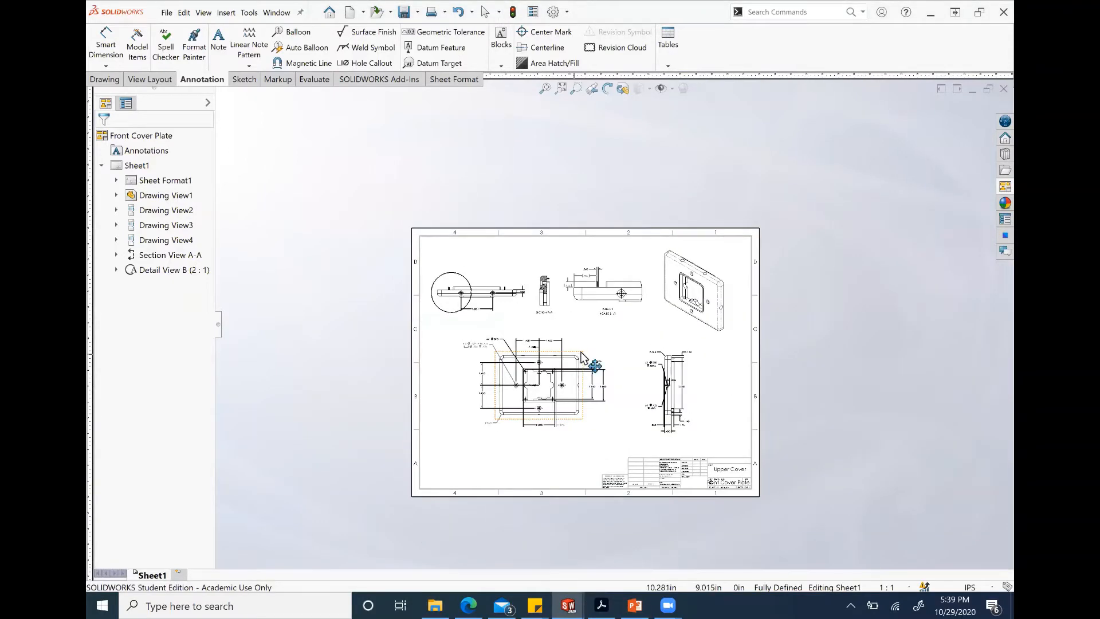
left_click_drag(582, 357, 555, 370)
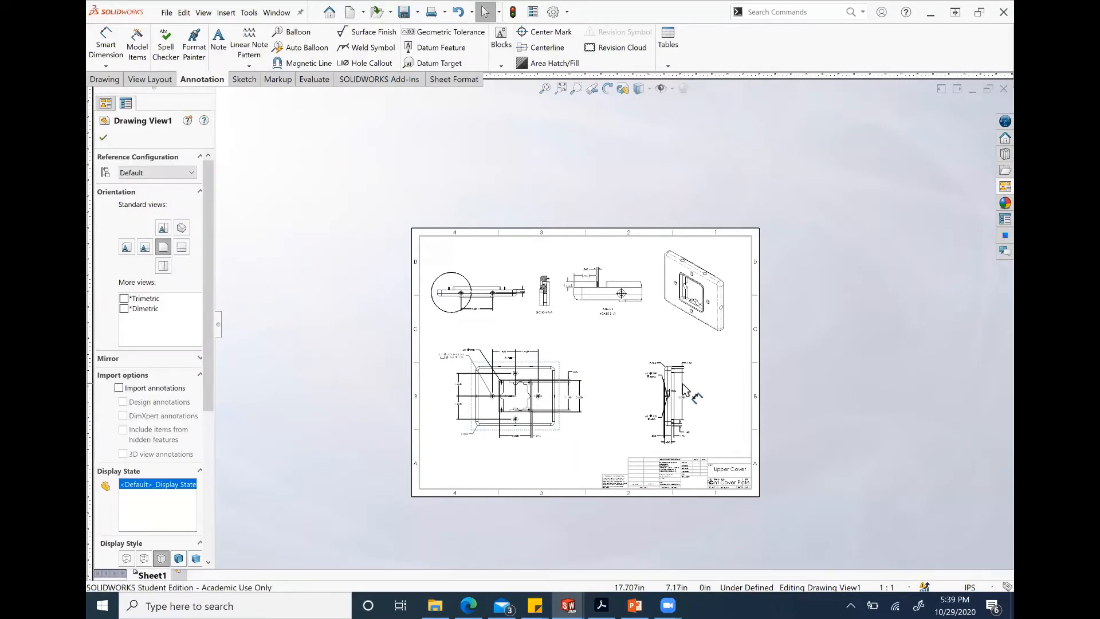
left_click_drag(669, 395, 620, 395)
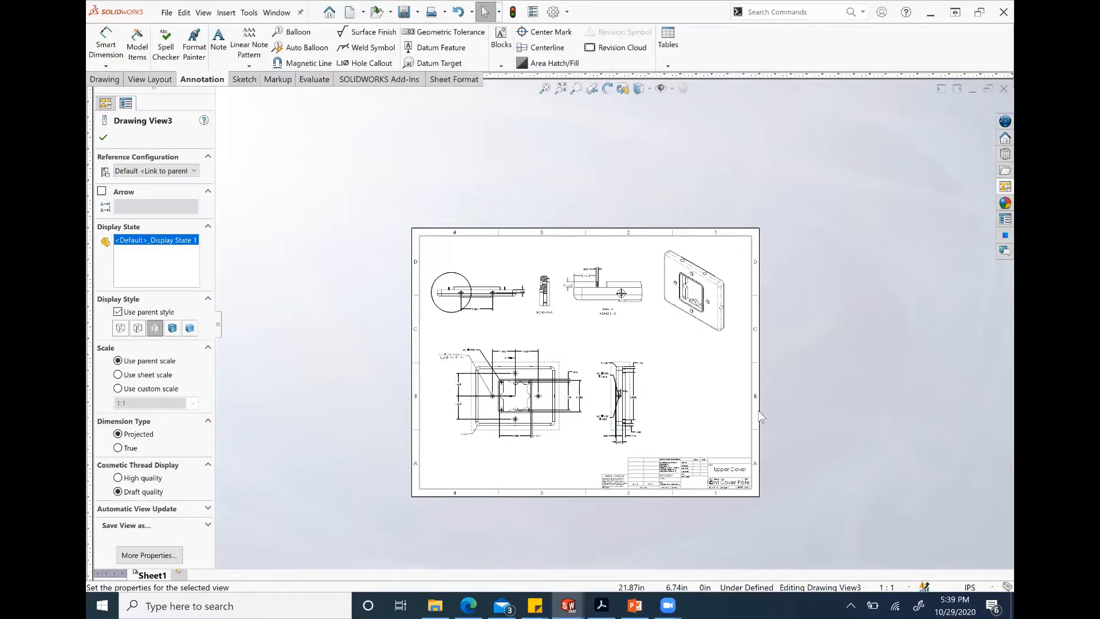
Step: Project a back view from the right side view and place it to the right, above the title block
left_click(165, 82)
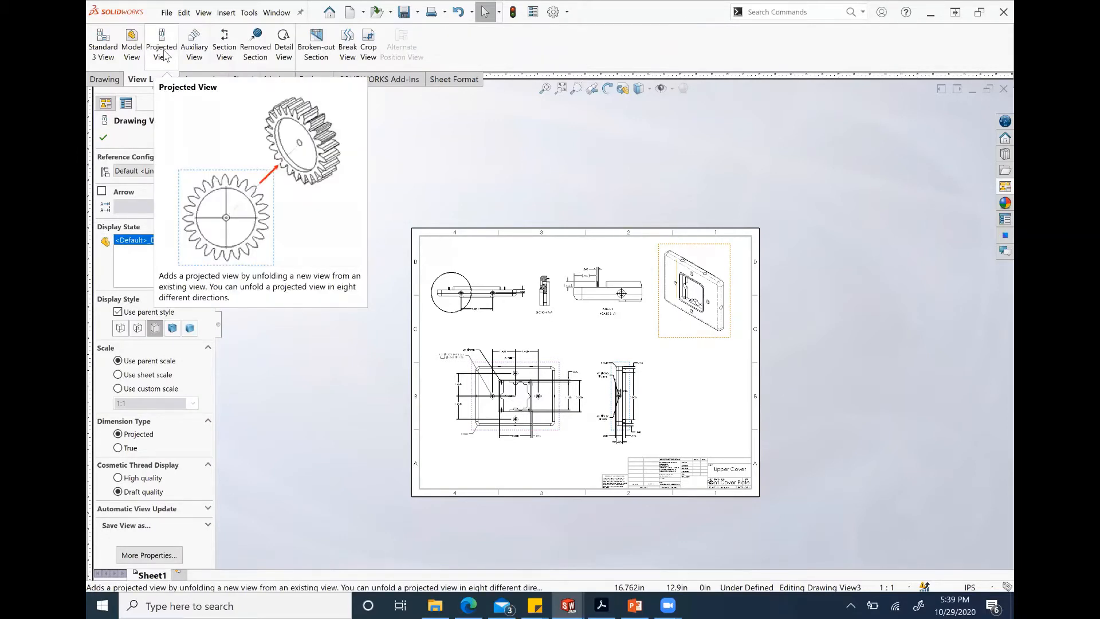
left_click(165, 55)
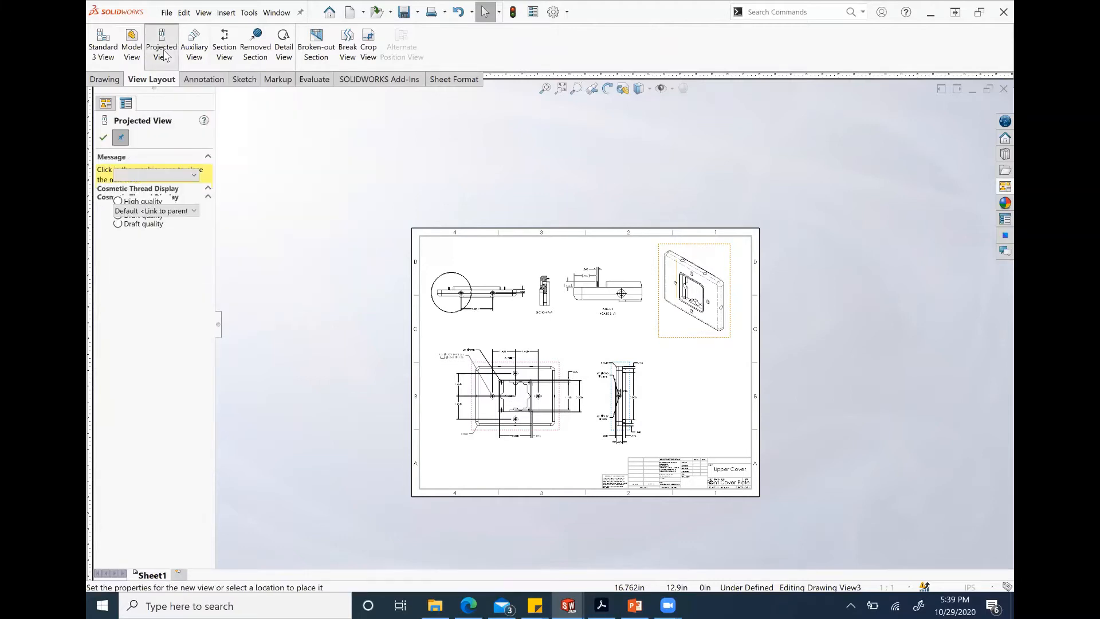
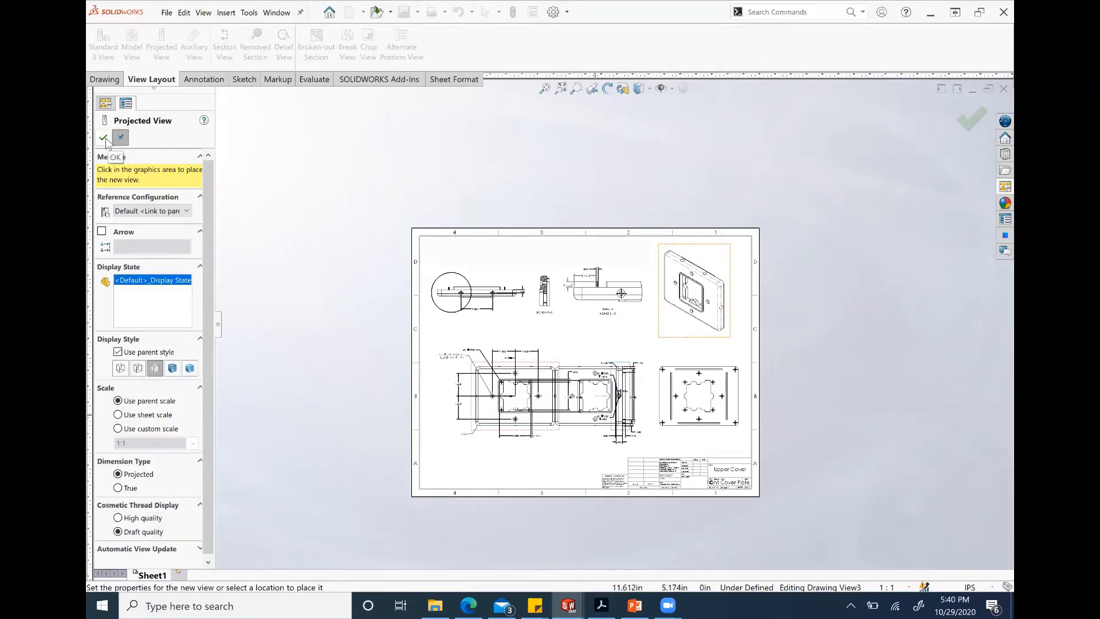
left_click(103, 138)
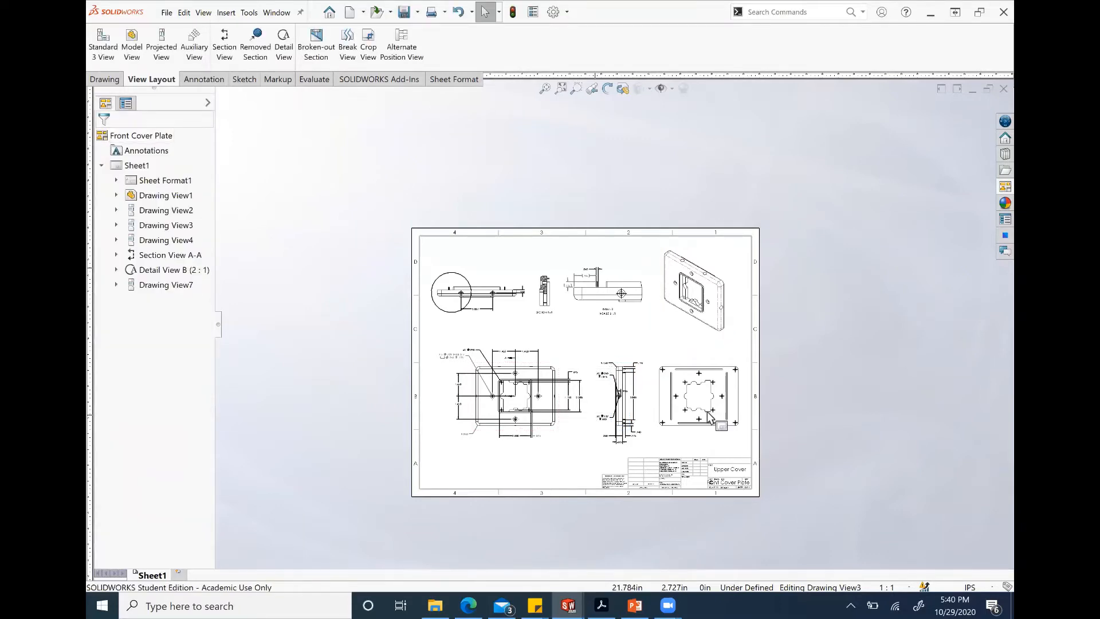
Step: Move the front view and the right side view further left to leave space before the back view
scroll(675, 381, "down", 5)
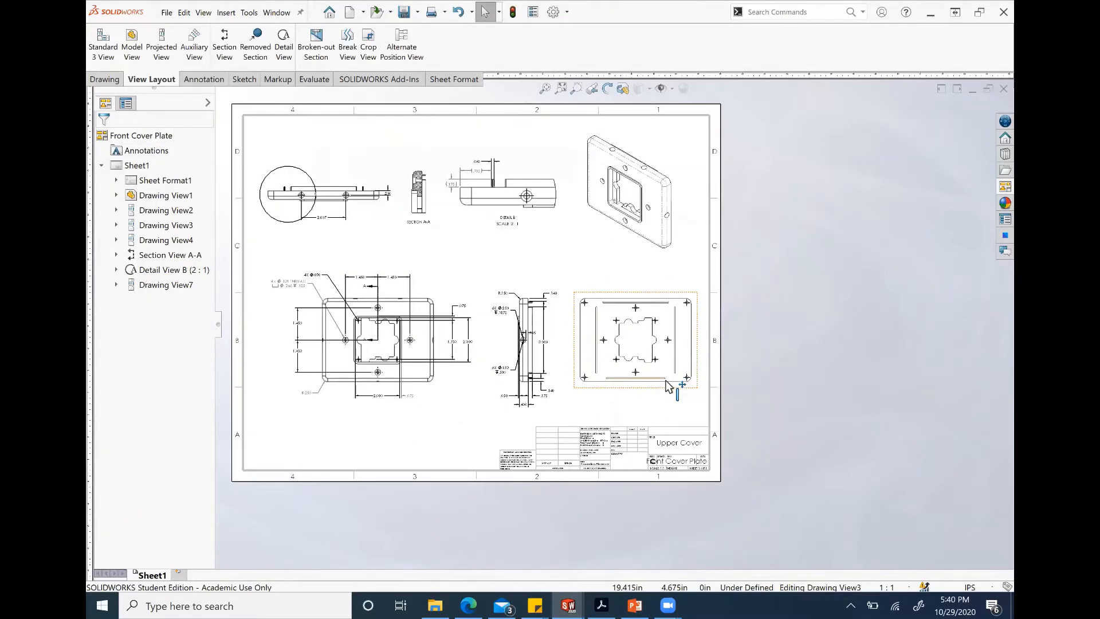
scroll(669, 387, "down", 1)
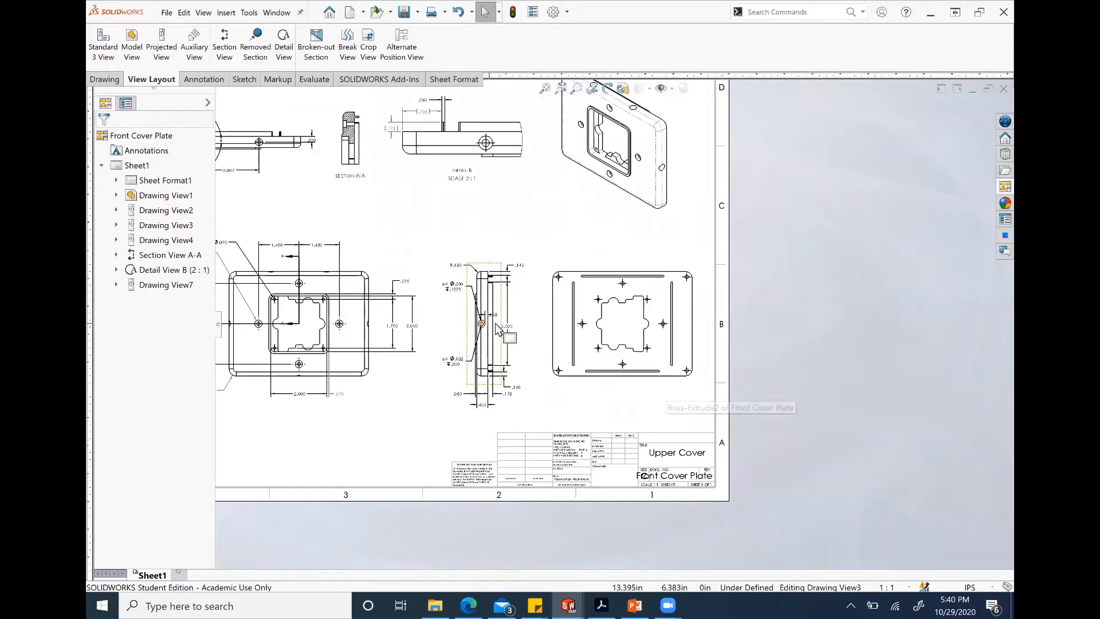
left_click_drag(499, 339, 476, 346)
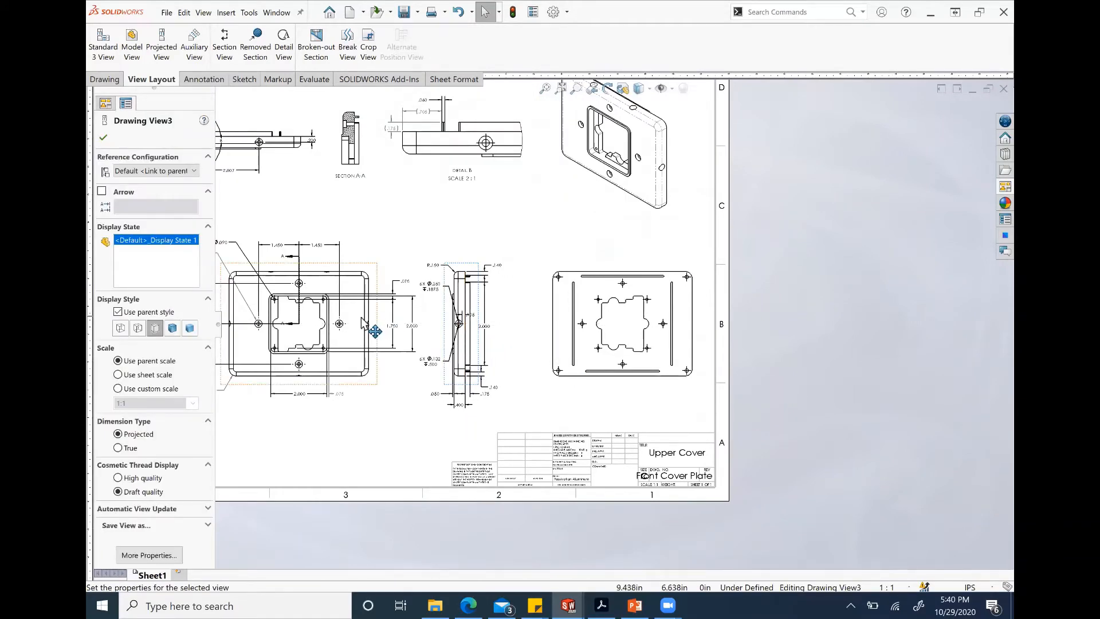
left_click_drag(370, 322, 344, 322)
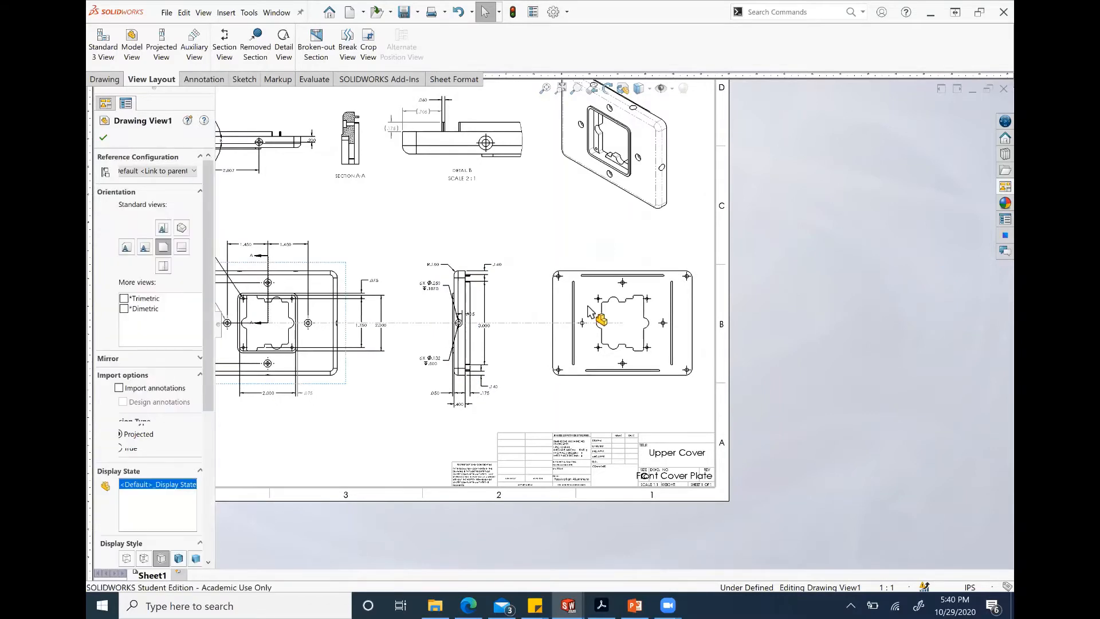
left_click(494, 307)
left_click_drag(484, 310, 471, 315)
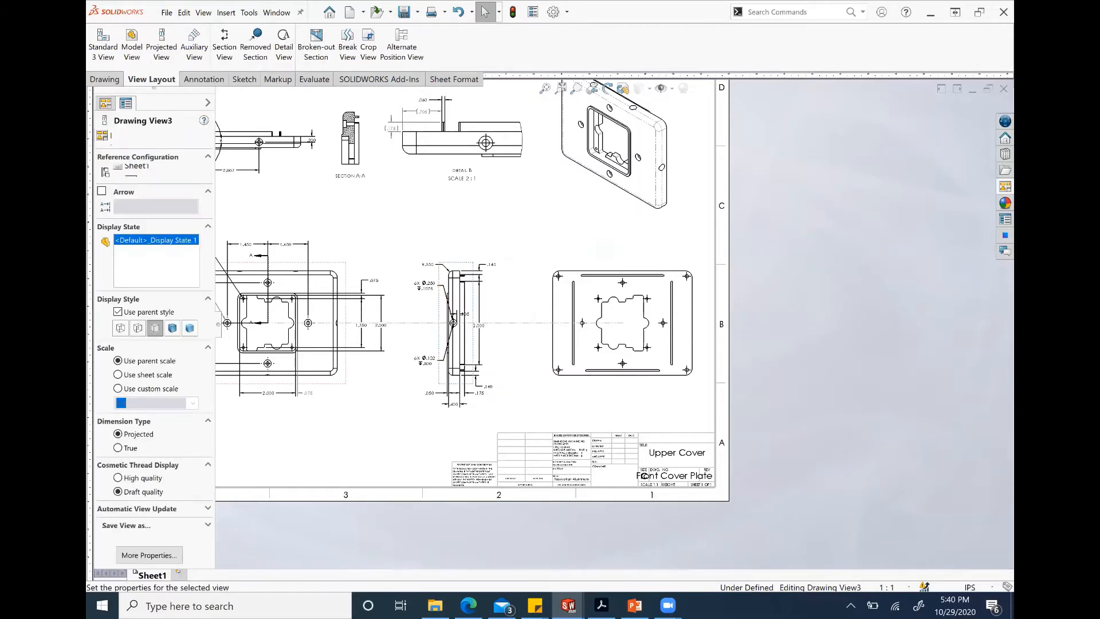
Step: Insert the entire model's dimensions and hole callouts into the back view, and shift that view slightly left
left_click(548, 322)
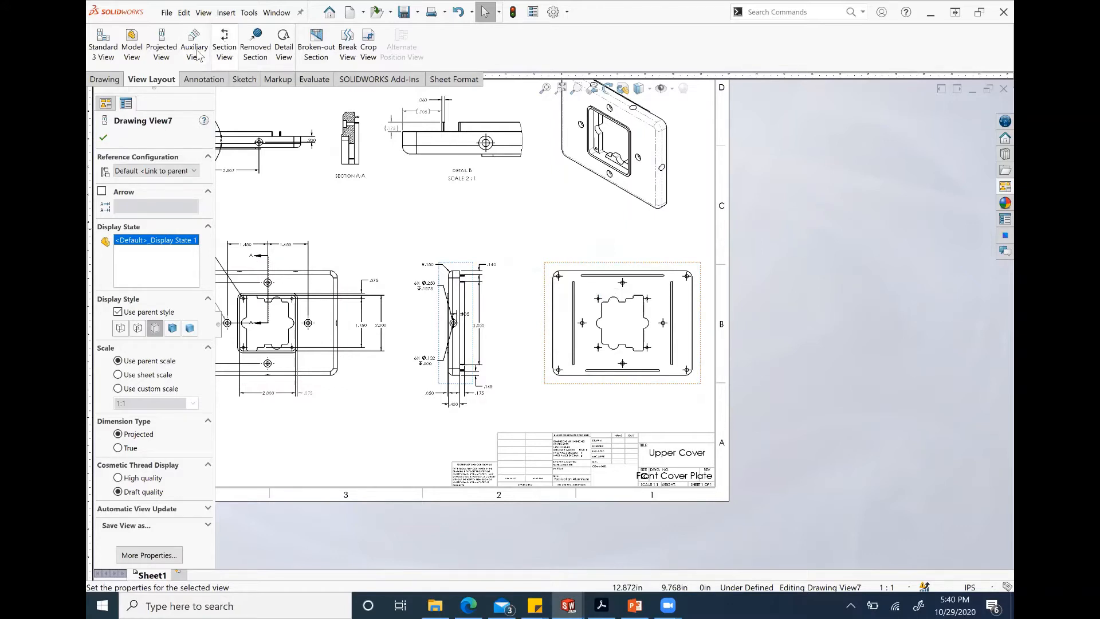
left_click(189, 79)
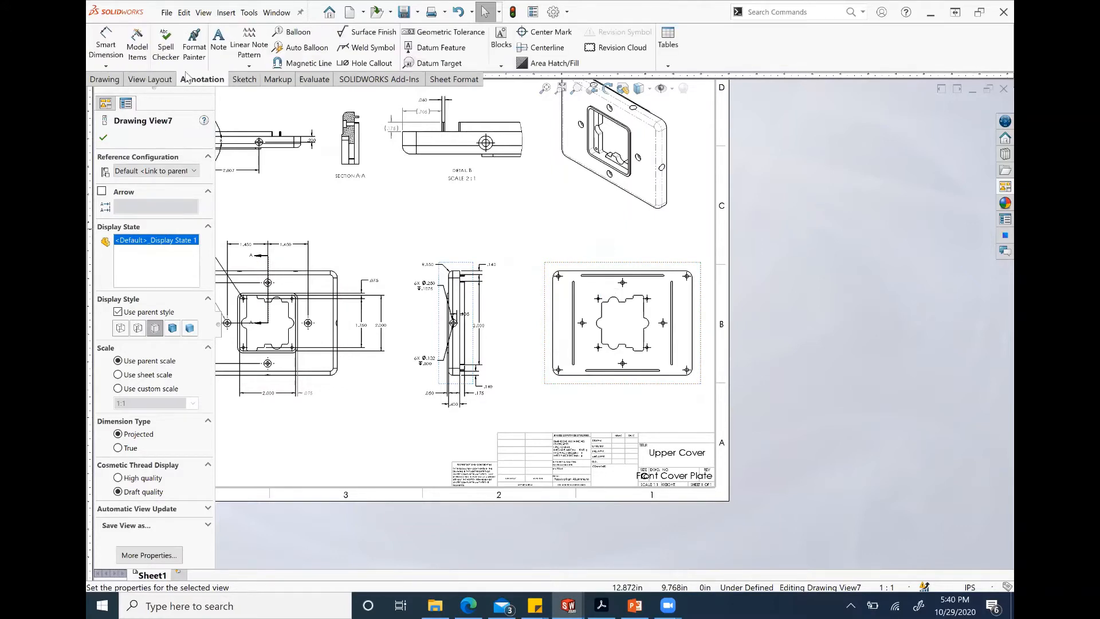
left_click(146, 62)
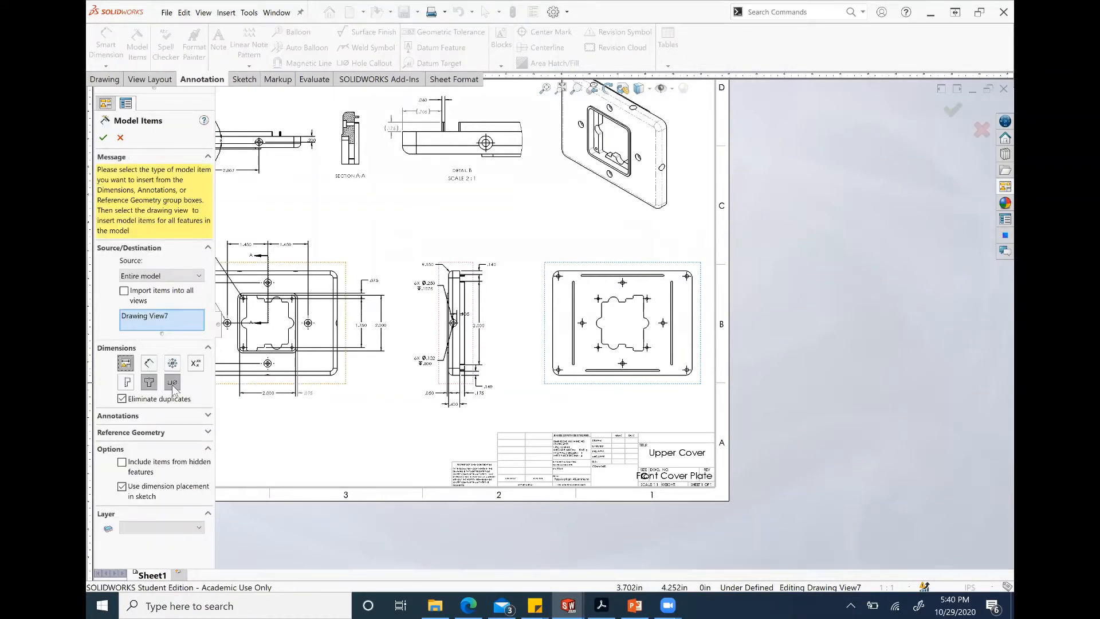
left_click(103, 139)
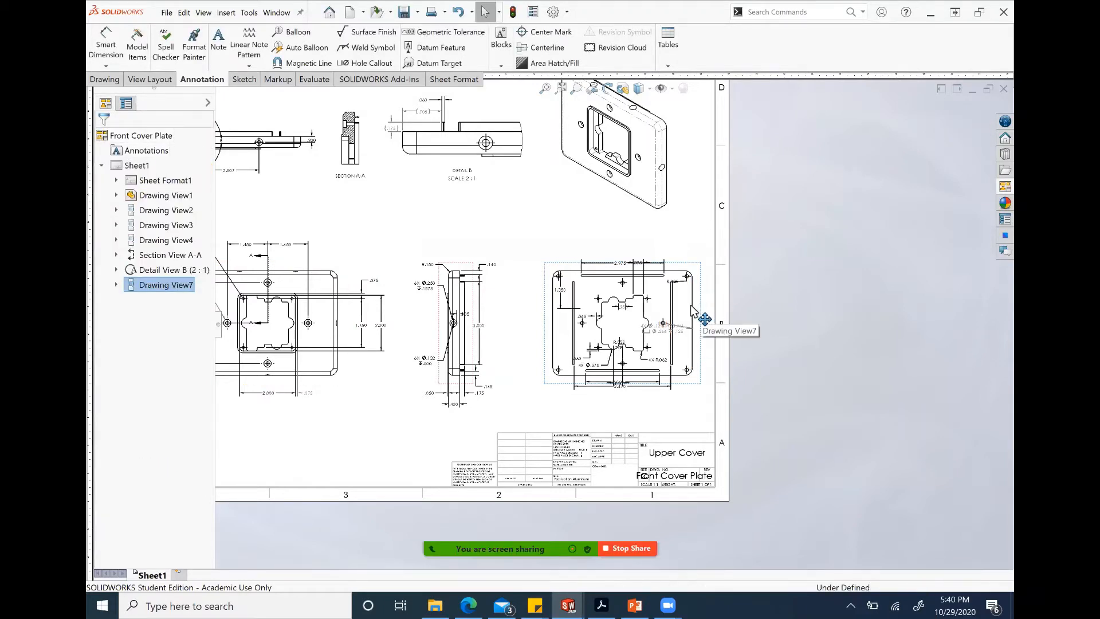
left_click_drag(704, 319, 694, 319)
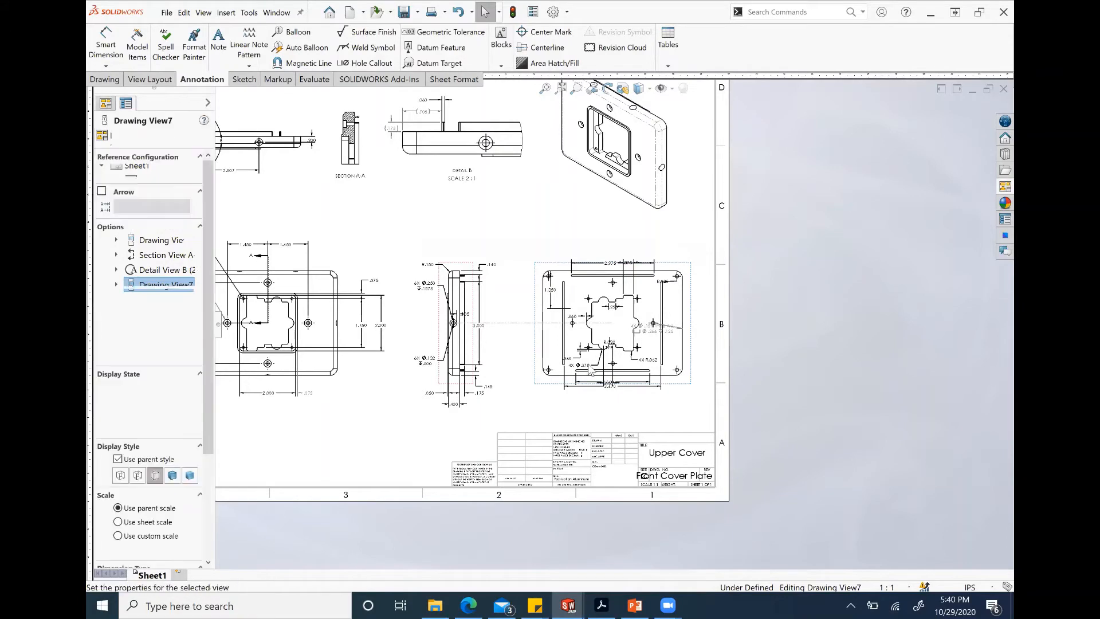
Step: Move the 3.470 dimension across the vertical slots above the back view, and delete the 2.975 dimension over the upper slot
scroll(590, 370, "up", 2)
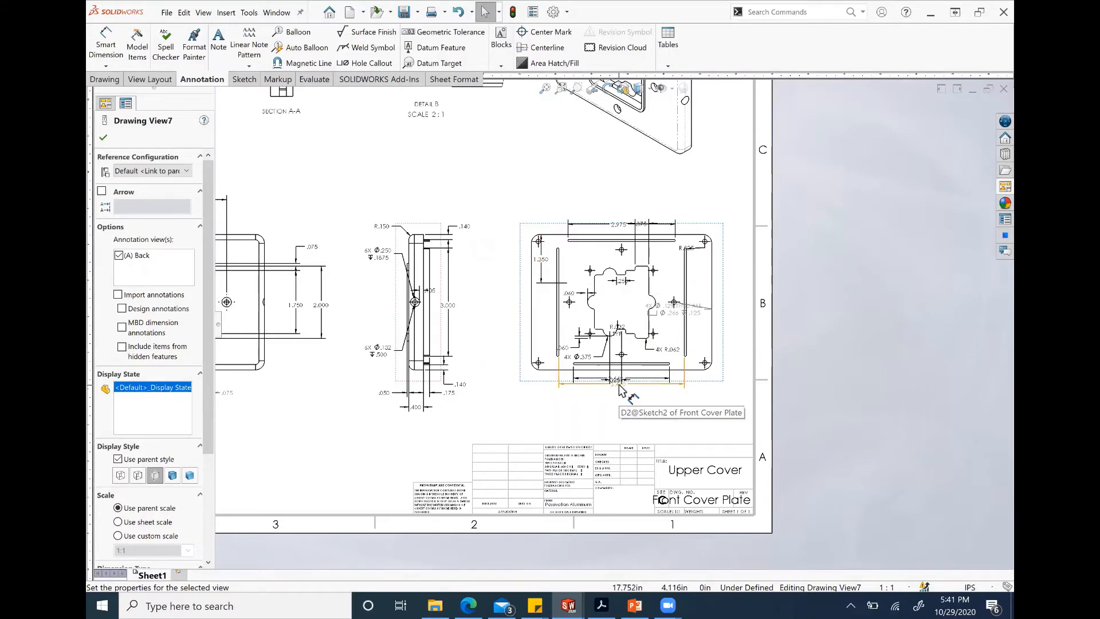
left_click_drag(619, 385, 618, 398)
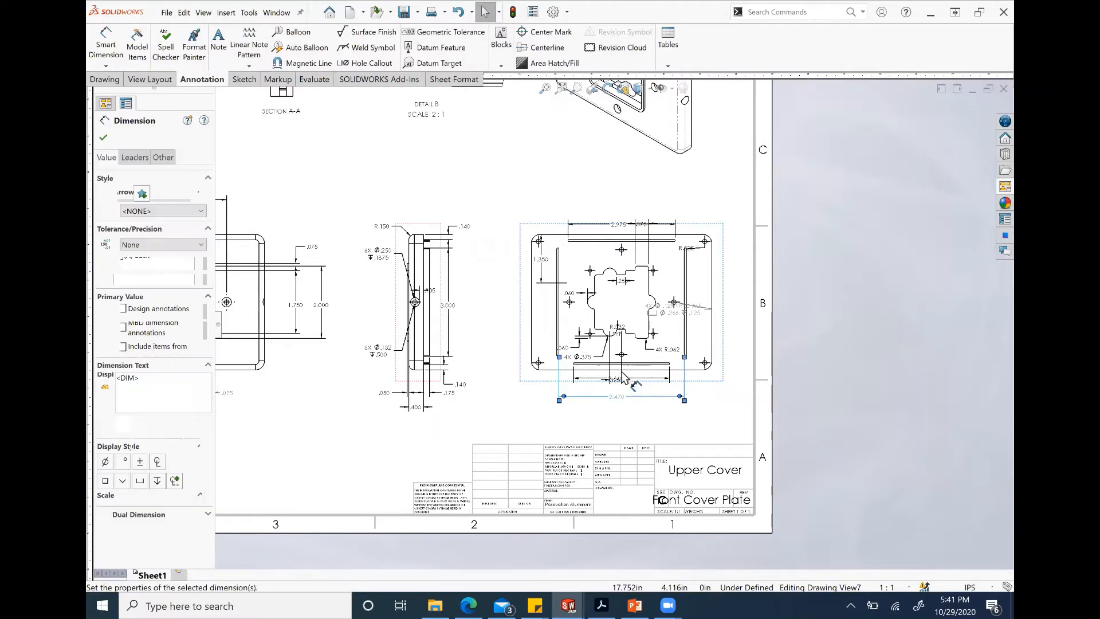
left_click_drag(619, 395, 624, 207)
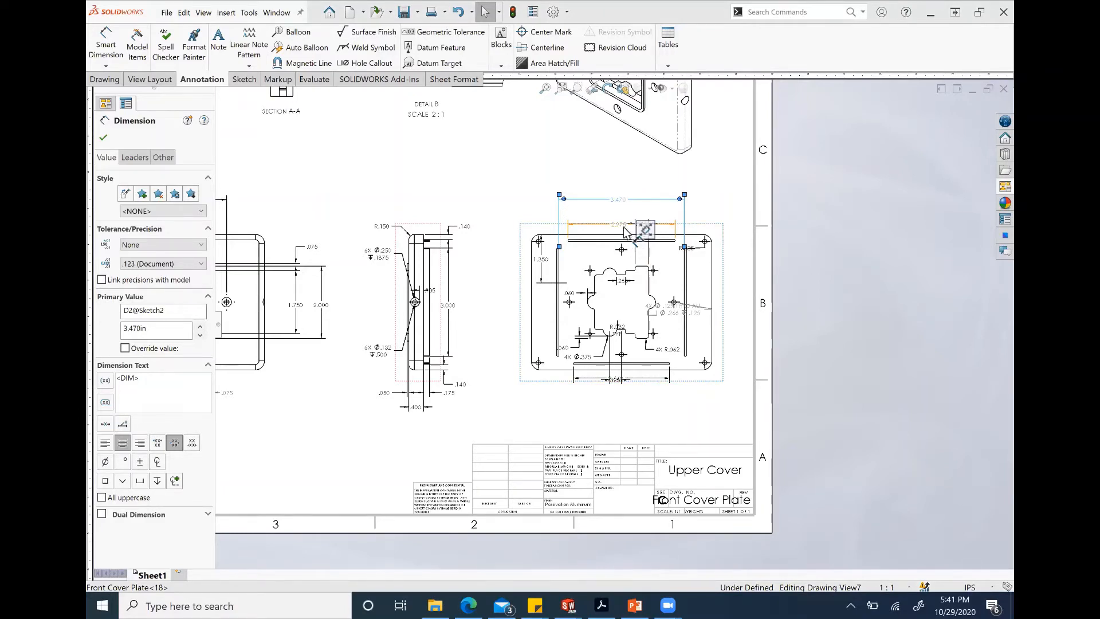
left_click(624, 228)
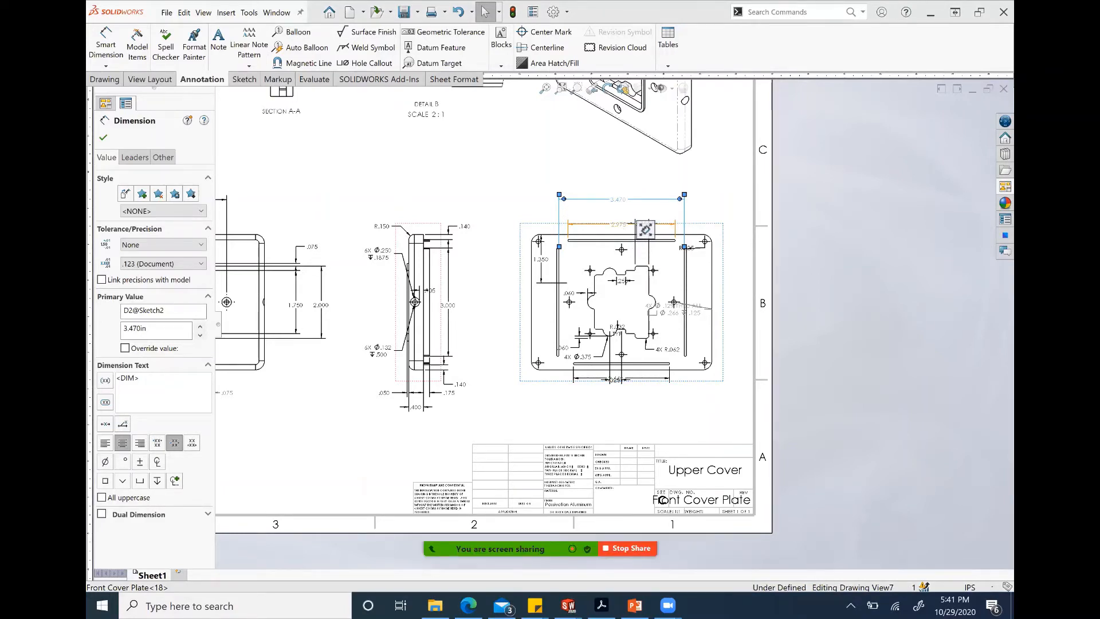
left_click(861, 274)
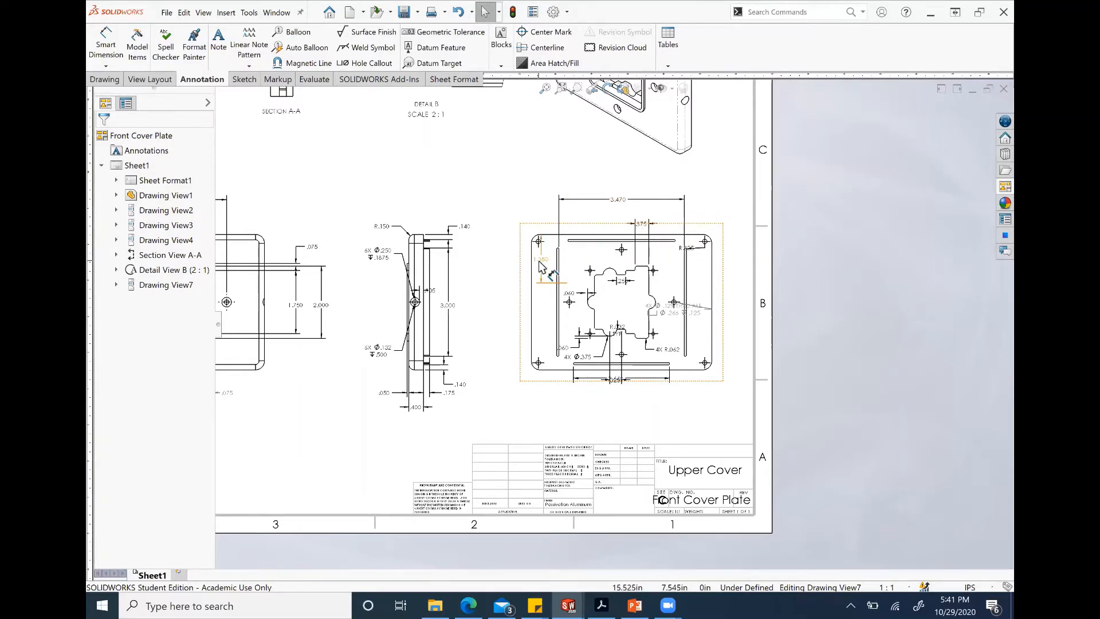
Step: Delete the 1.350 dimension, the .060 dimension beside the cutout, the counterbored hole callout and the R.025 slot radius from the back view
left_click_drag(539, 267, 497, 267)
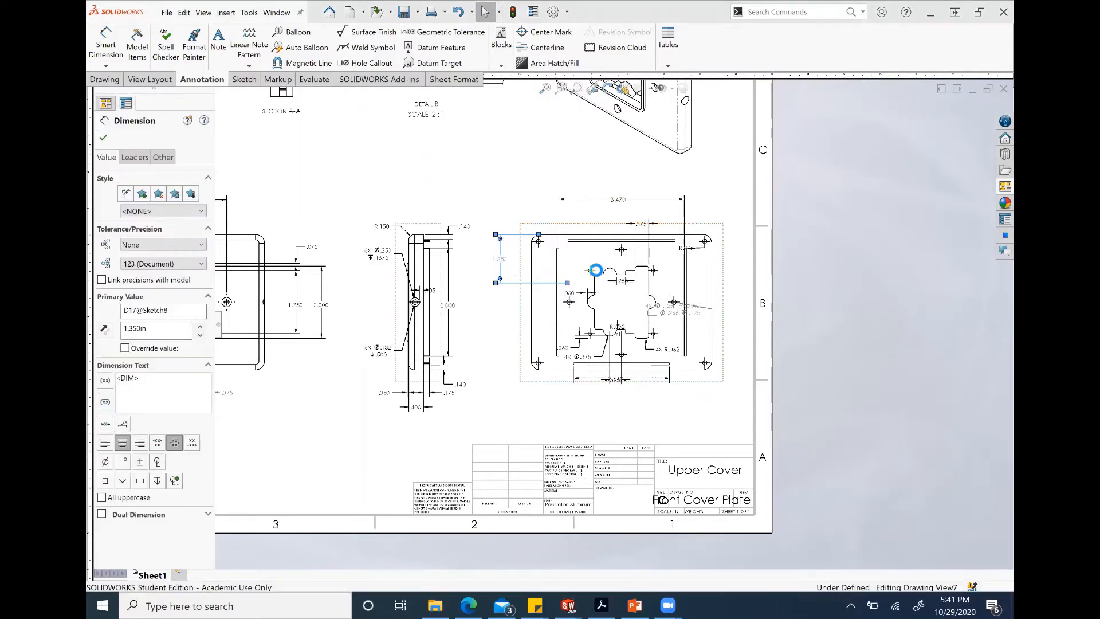
key("Delete")
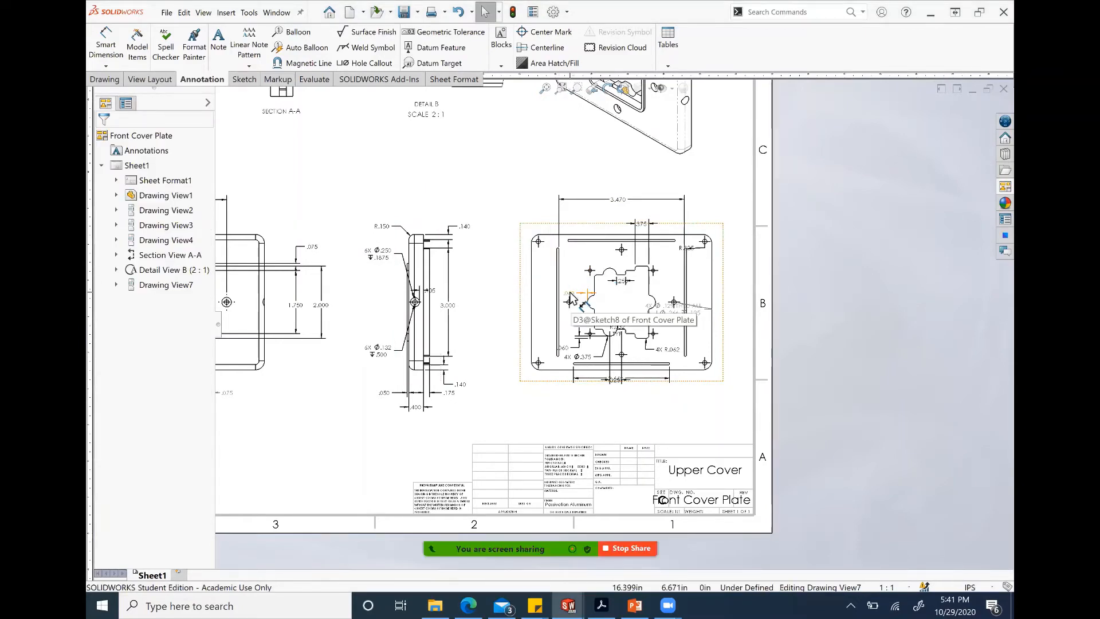
left_click_drag(570, 296, 575, 258)
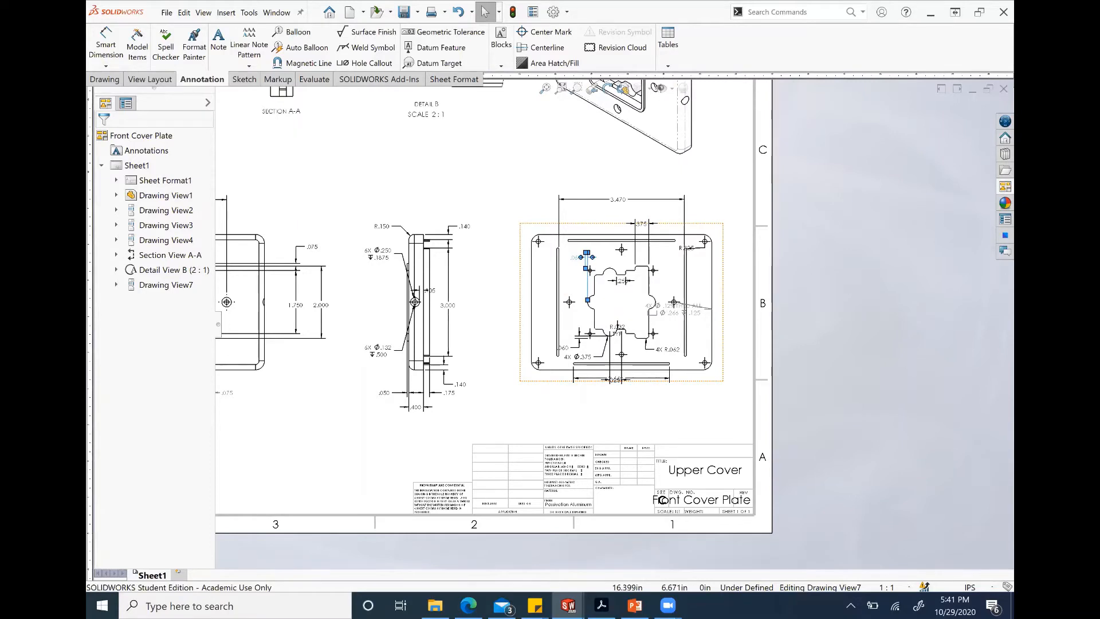
key("Delete")
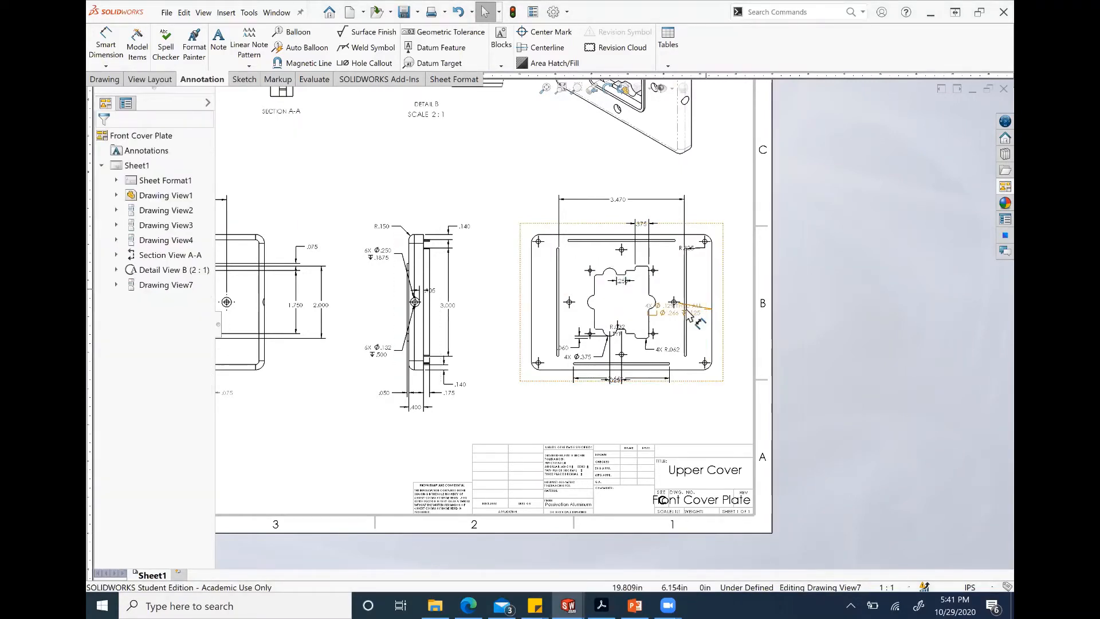
left_click_drag(689, 315, 725, 395)
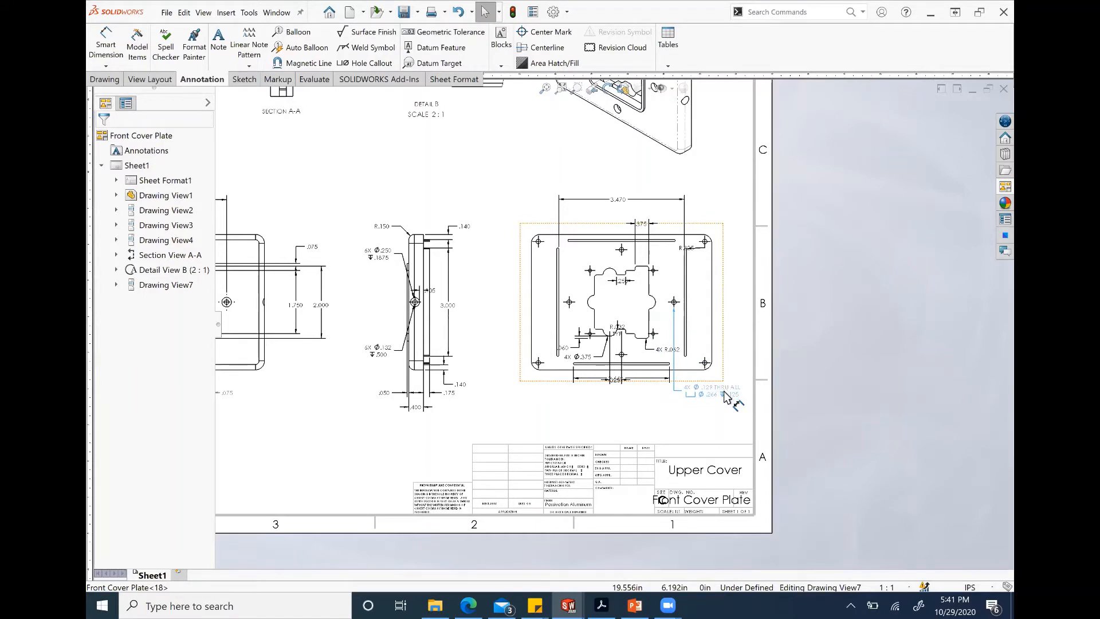
key("Delete")
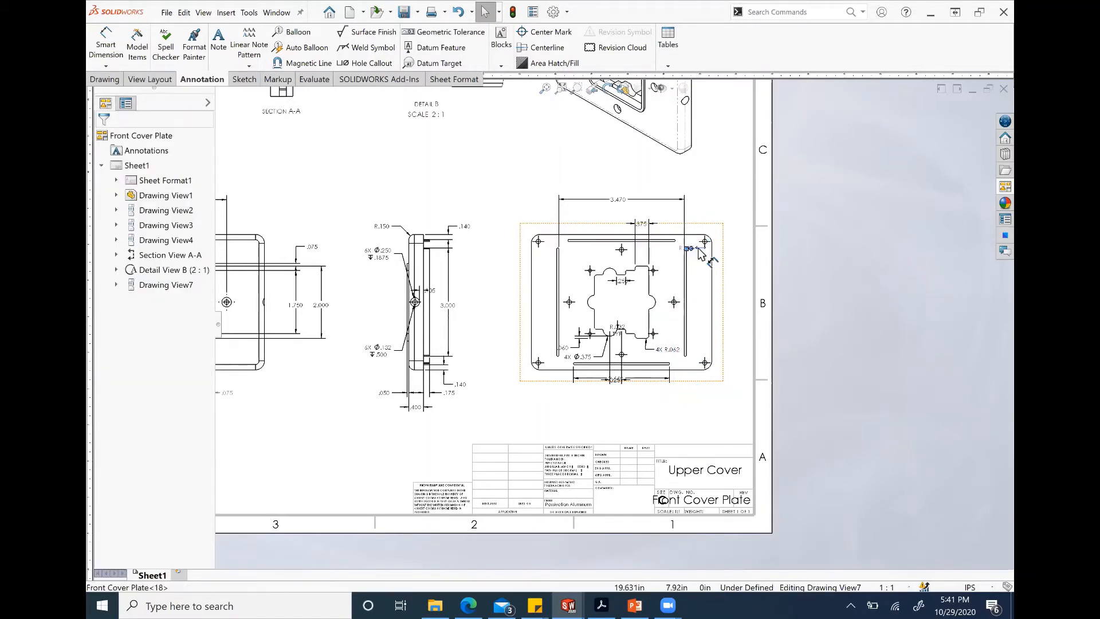
left_click_drag(698, 248, 738, 228)
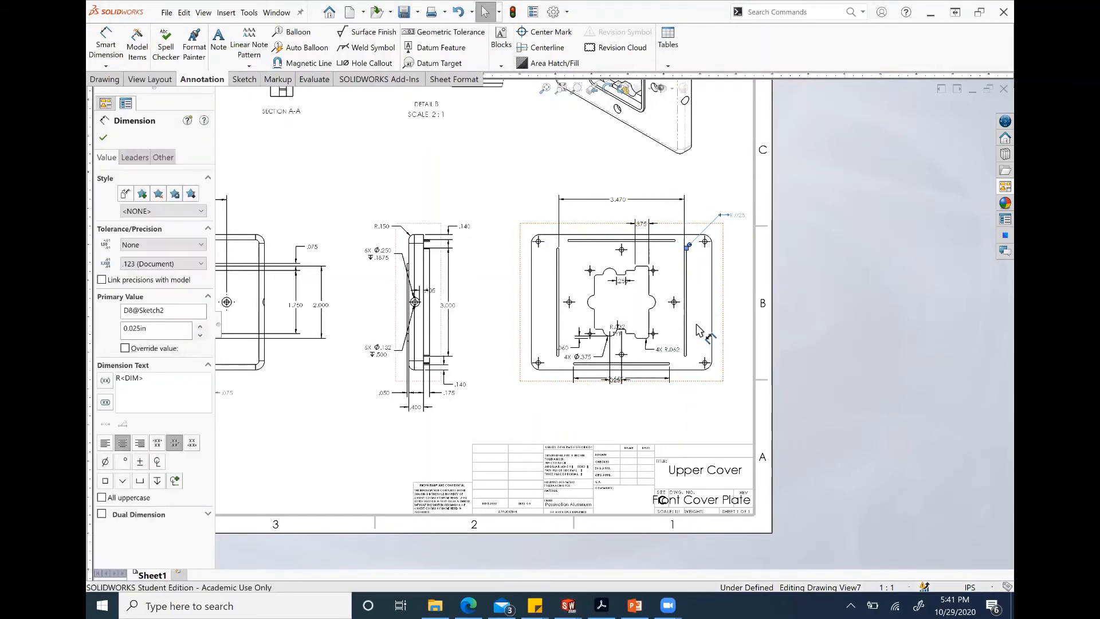
key("Delete")
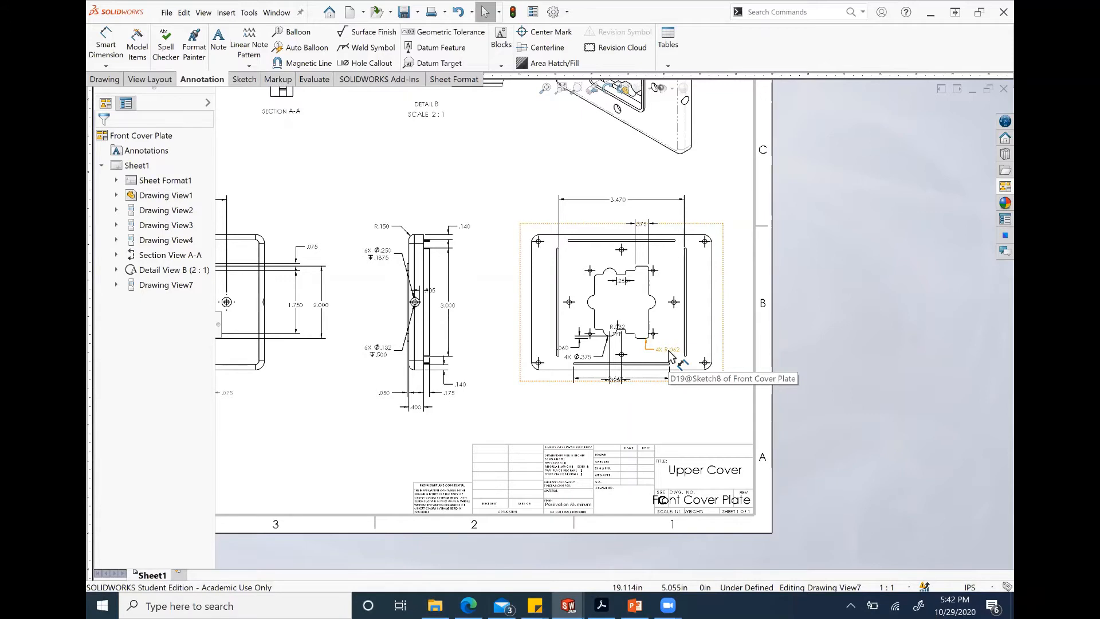
Step: Move the 4X R.062, 2.660, small notch width and 4X Ø.375 dimensions below the back view, spaced apart
left_click_drag(669, 355, 703, 395)
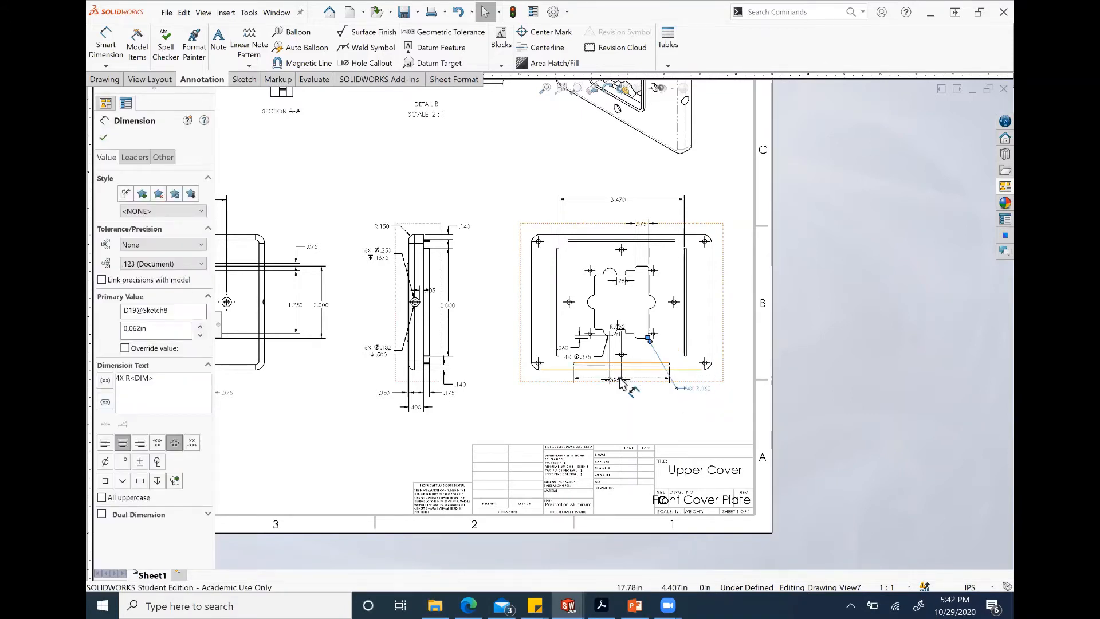
left_click_drag(620, 380, 628, 418)
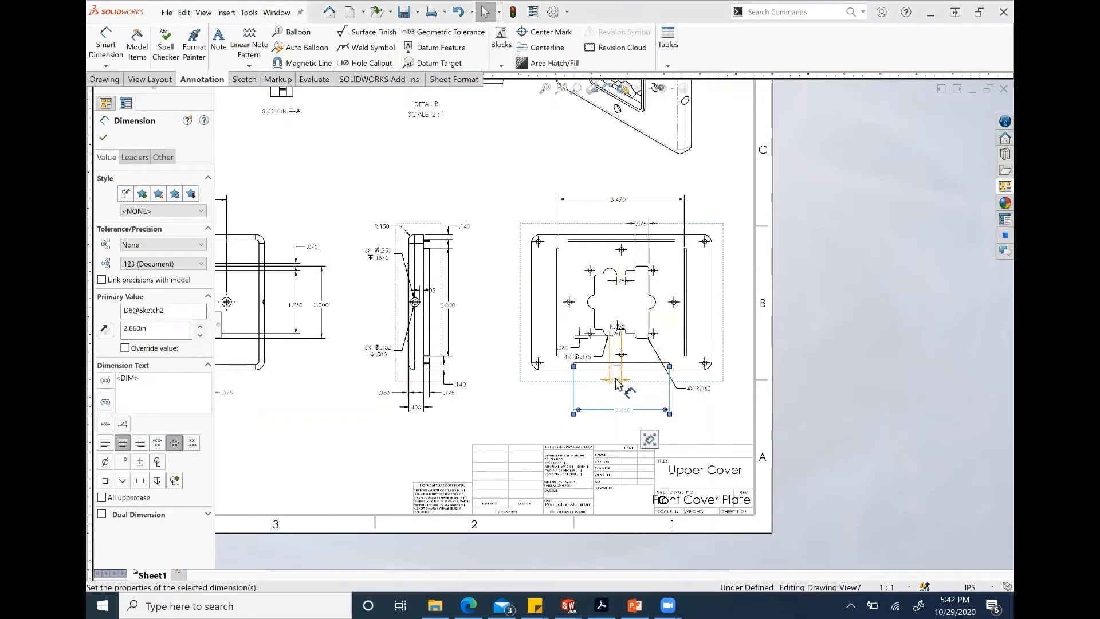
left_click_drag(613, 380, 616, 401)
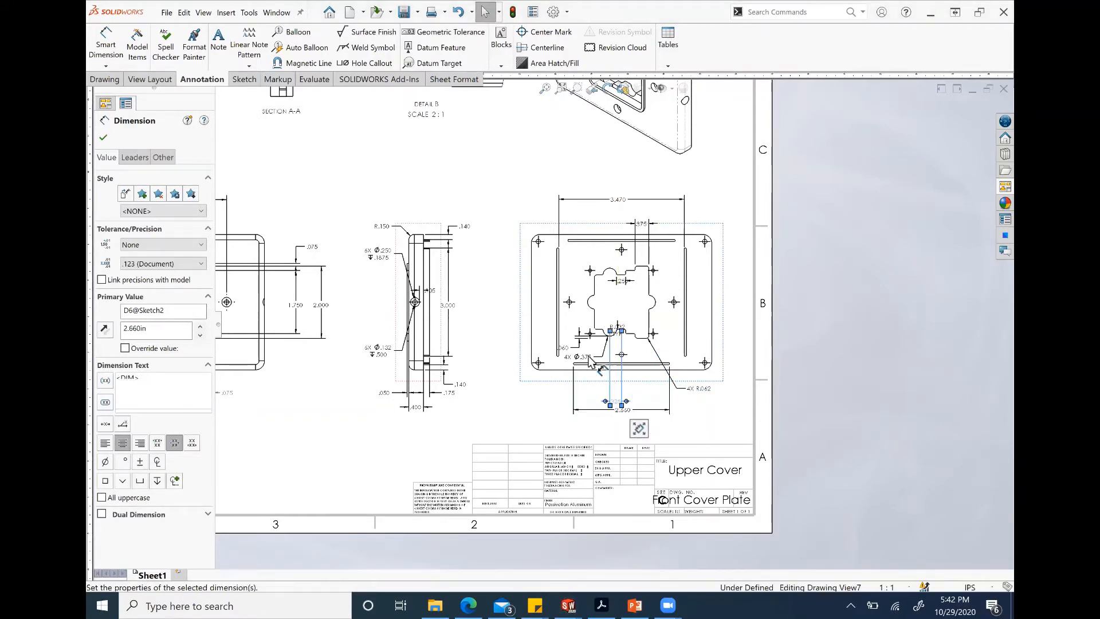
left_click_drag(590, 360, 554, 402)
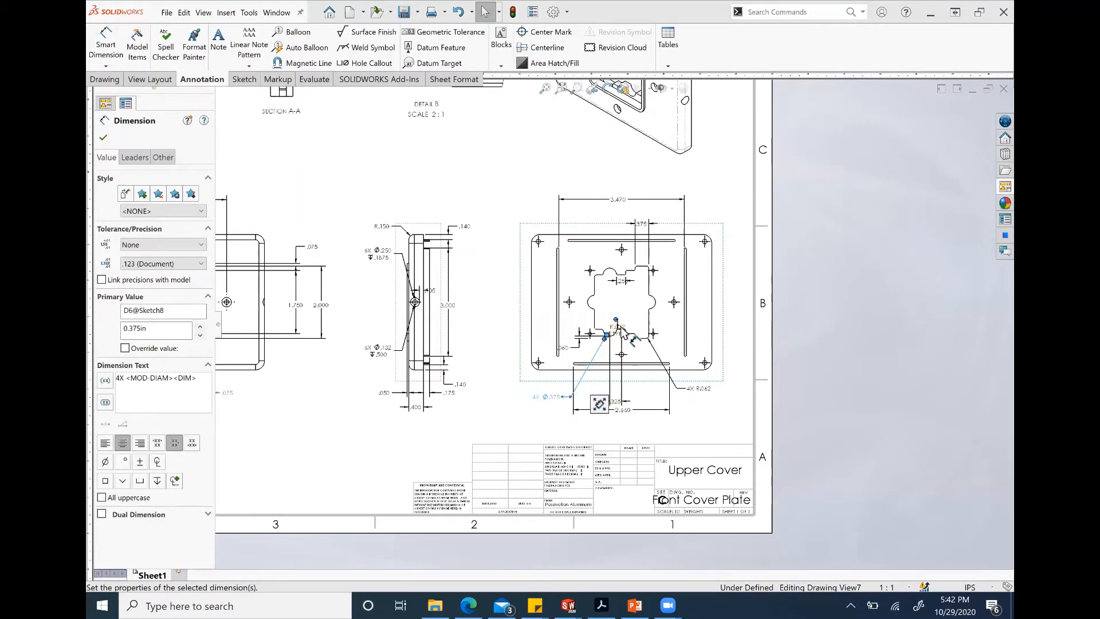
Step: Move the R.032 TYP fillet dimension left of the cutout and the .250 notch width above the back view
left_click_drag(623, 332, 575, 284)
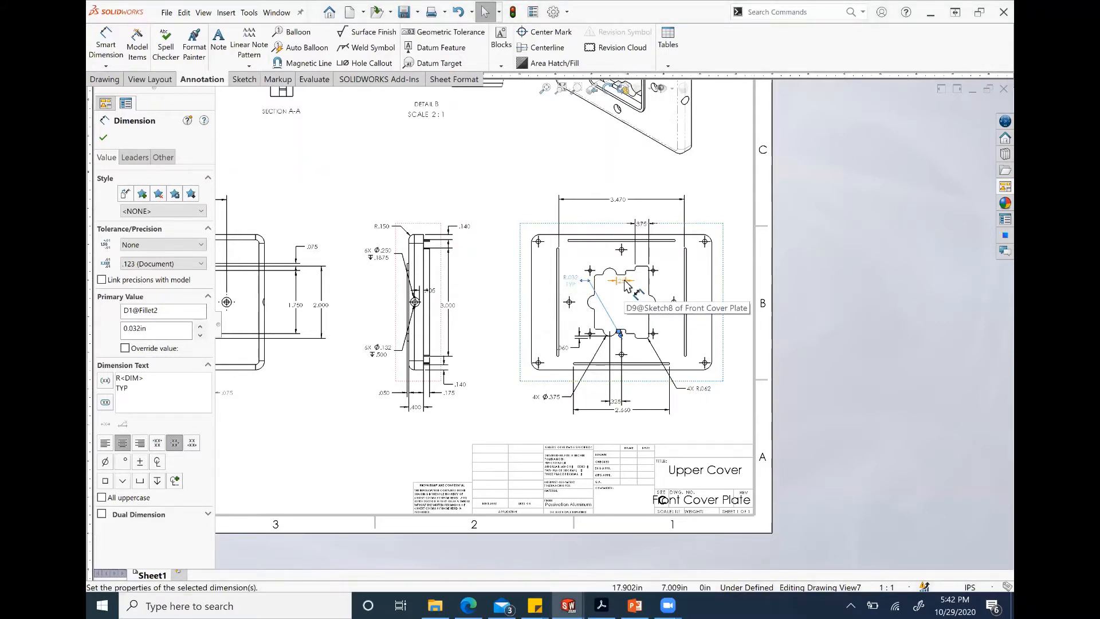
left_click_drag(626, 283, 644, 213)
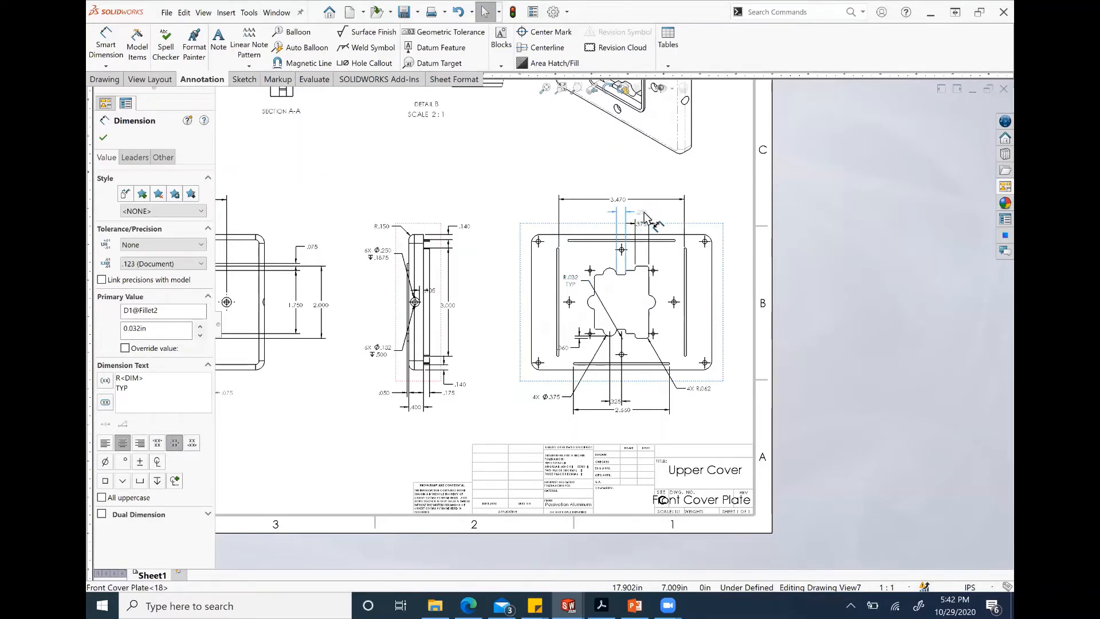
left_click(780, 300)
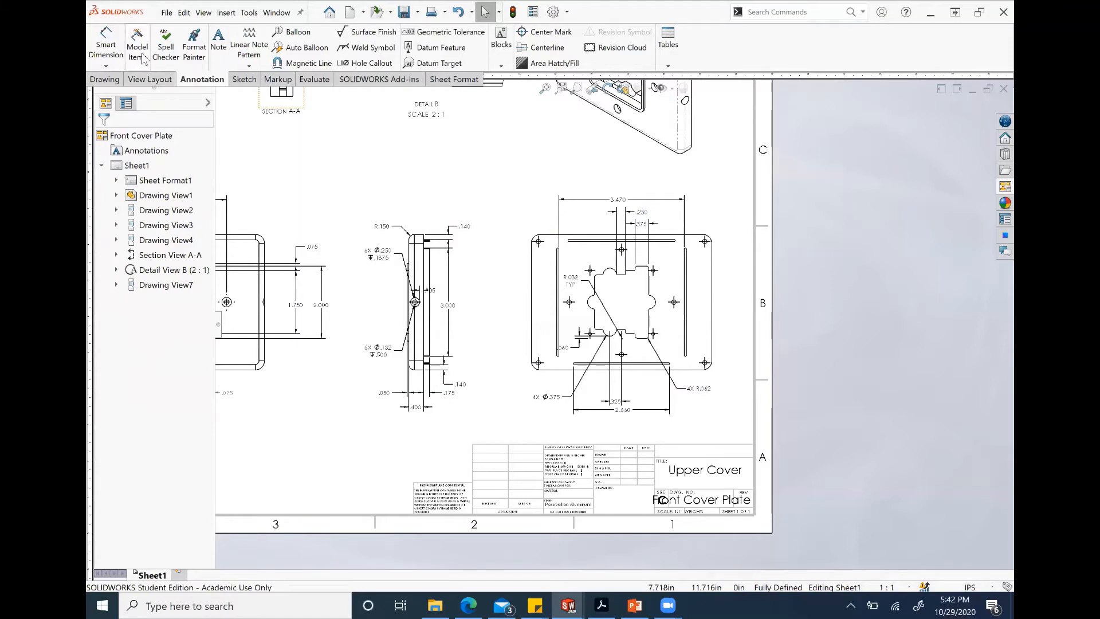
Step: Dimension the plate's upper-left corner radius in the back view, placing it outside the corner with the prefix 4X
left_click(112, 49)
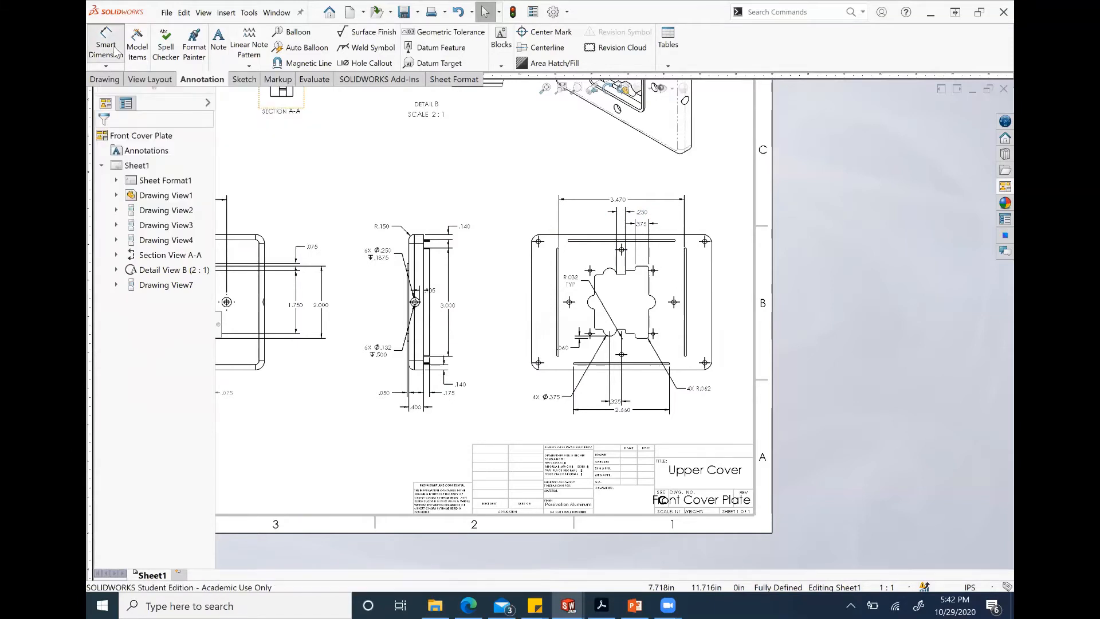
left_click(536, 239)
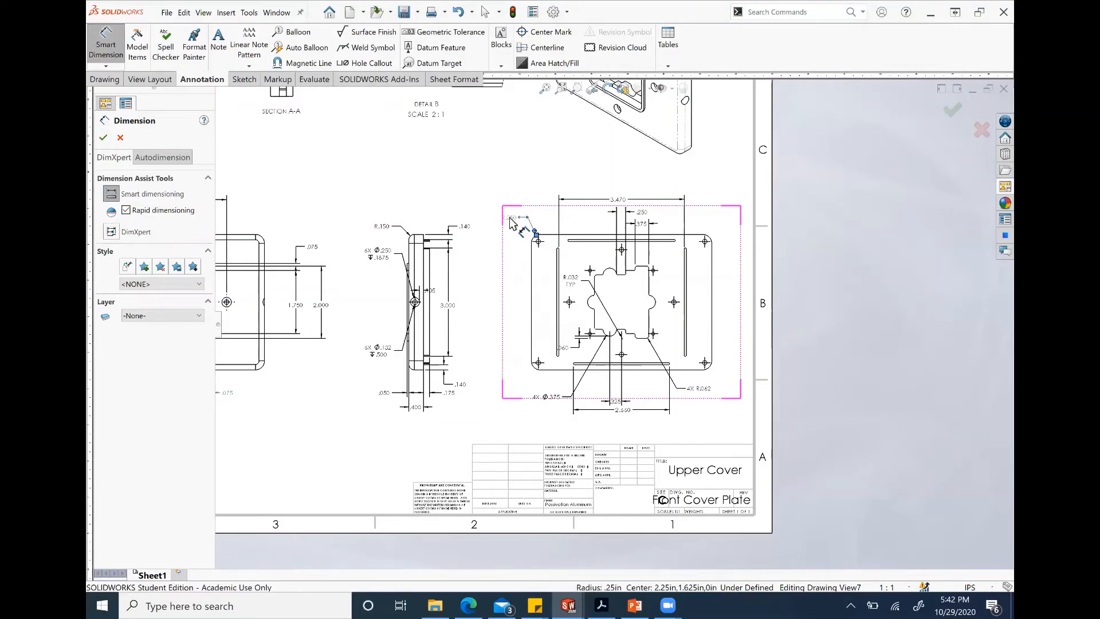
left_click(512, 224)
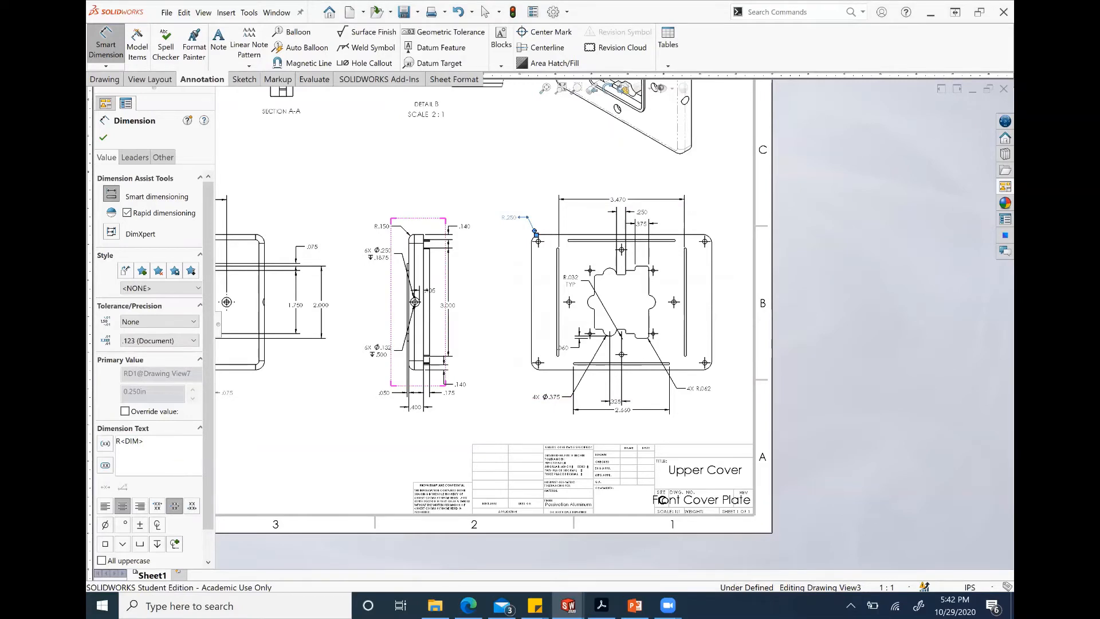
type("4")
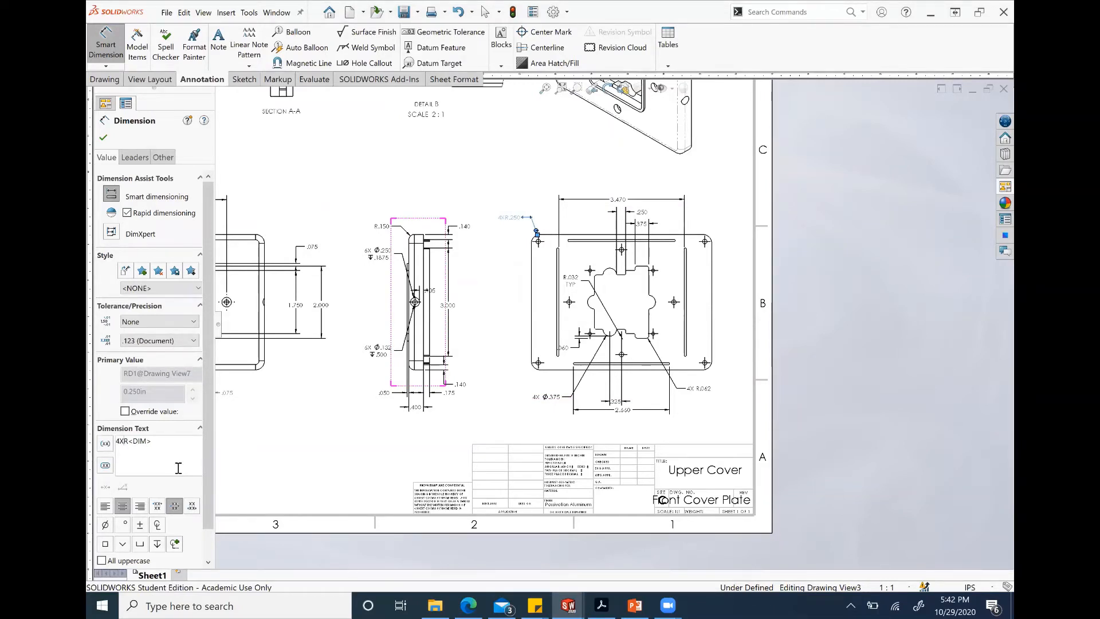
type("X")
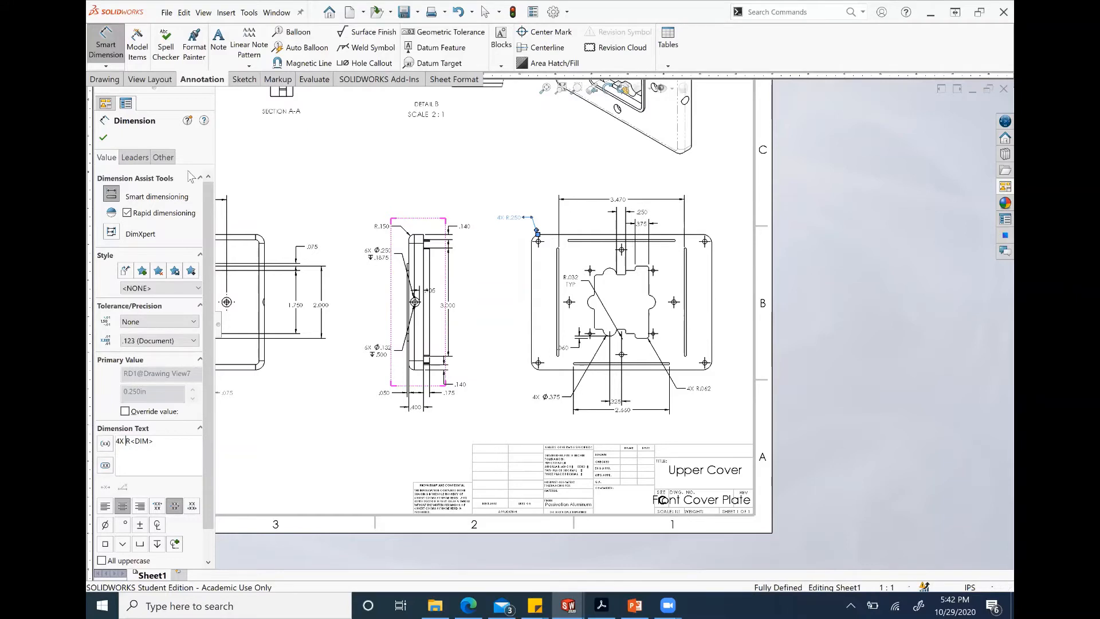
left_click(103, 138)
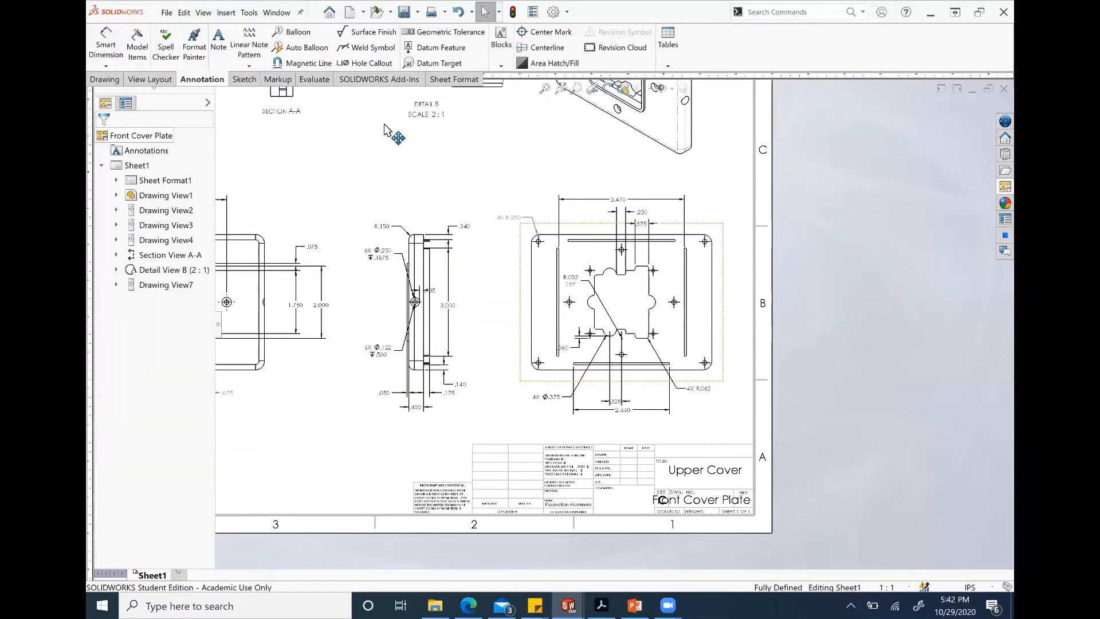
Step: Dimension the vertical distance between the cutout's short upper-left and lower-left edges, placing it left of the back view
left_click(96, 40)
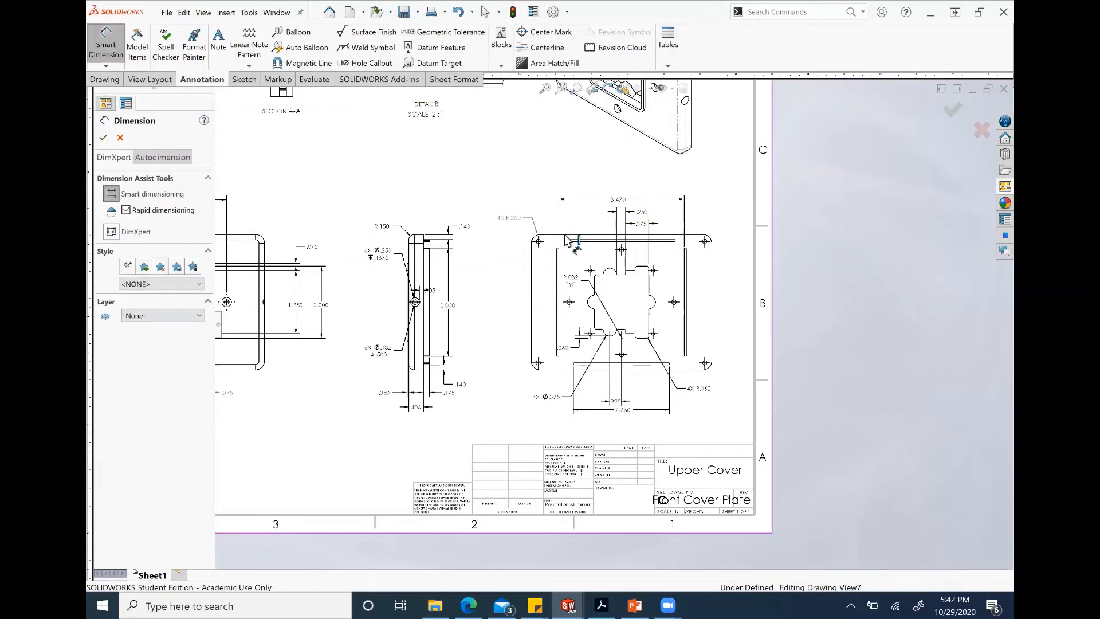
left_click(599, 278)
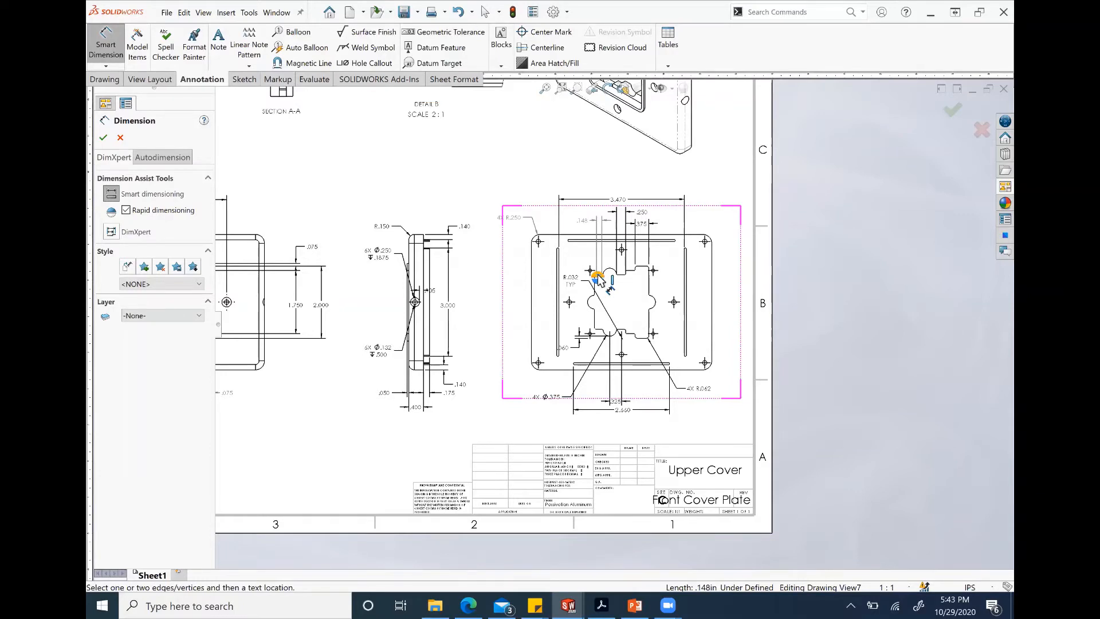
key("Escape")
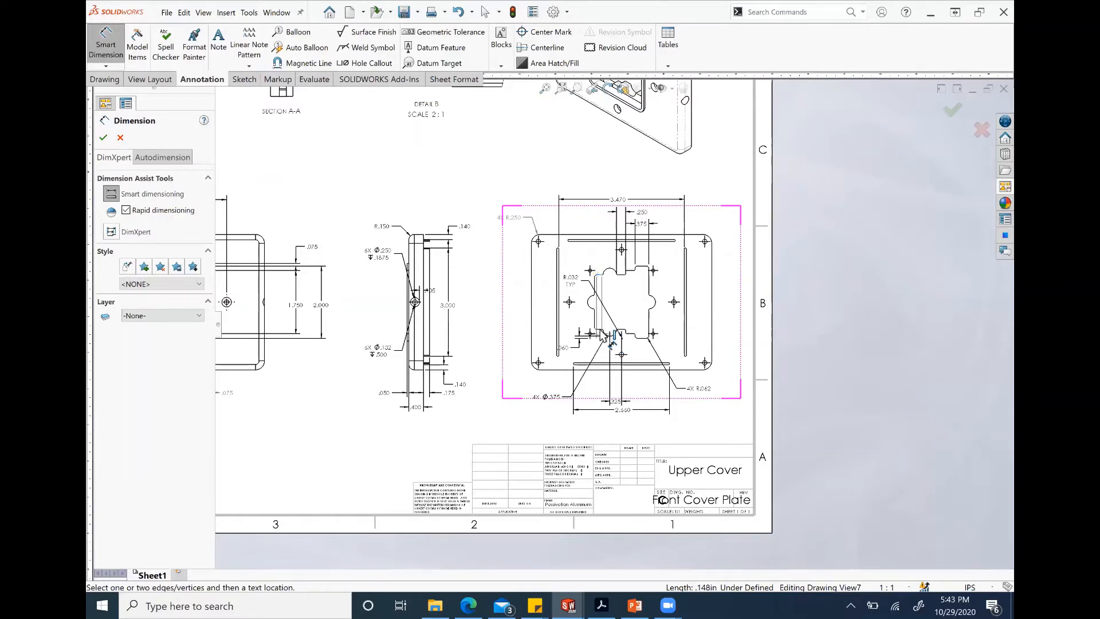
left_click(557, 313)
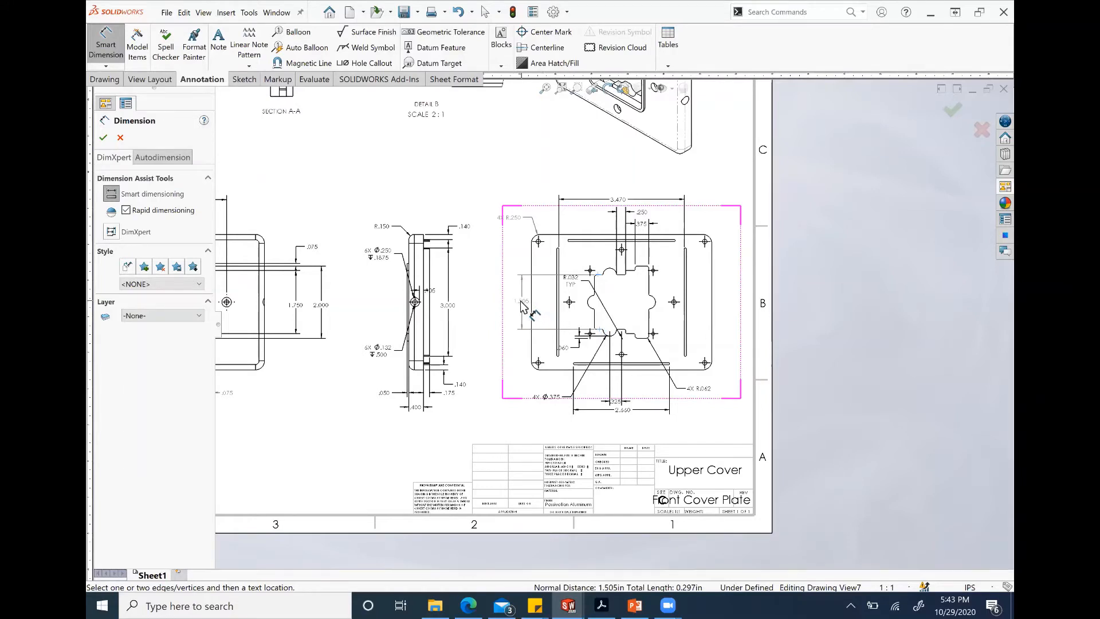
left_click(517, 300)
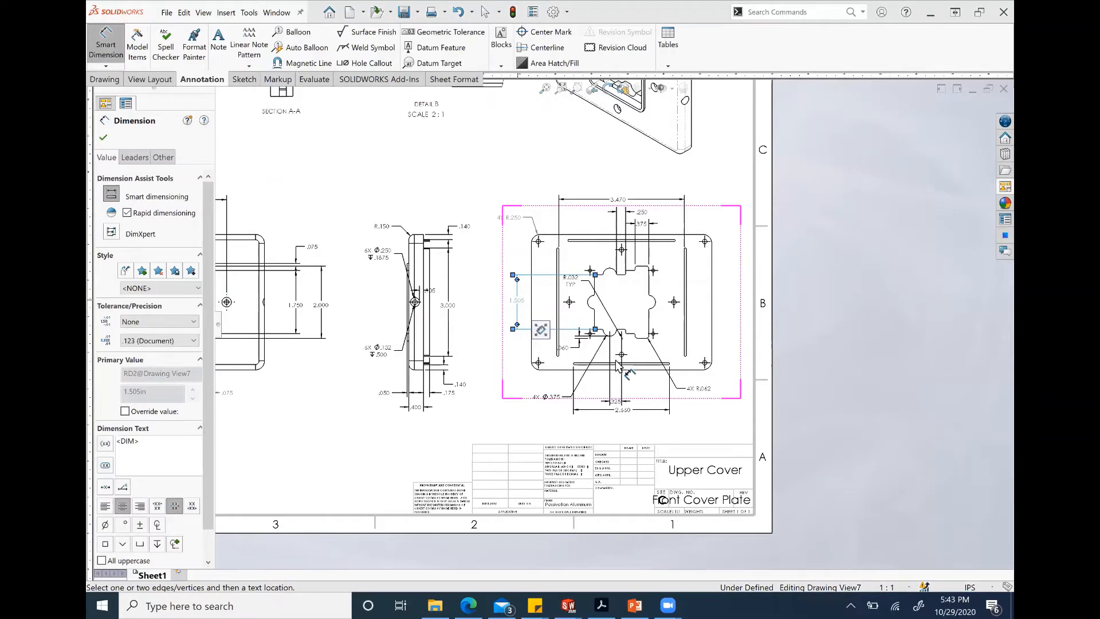
Step: Add a dimension from the short horizontal edge at the cutout's lower-left corner in the back view
left_click(601, 331)
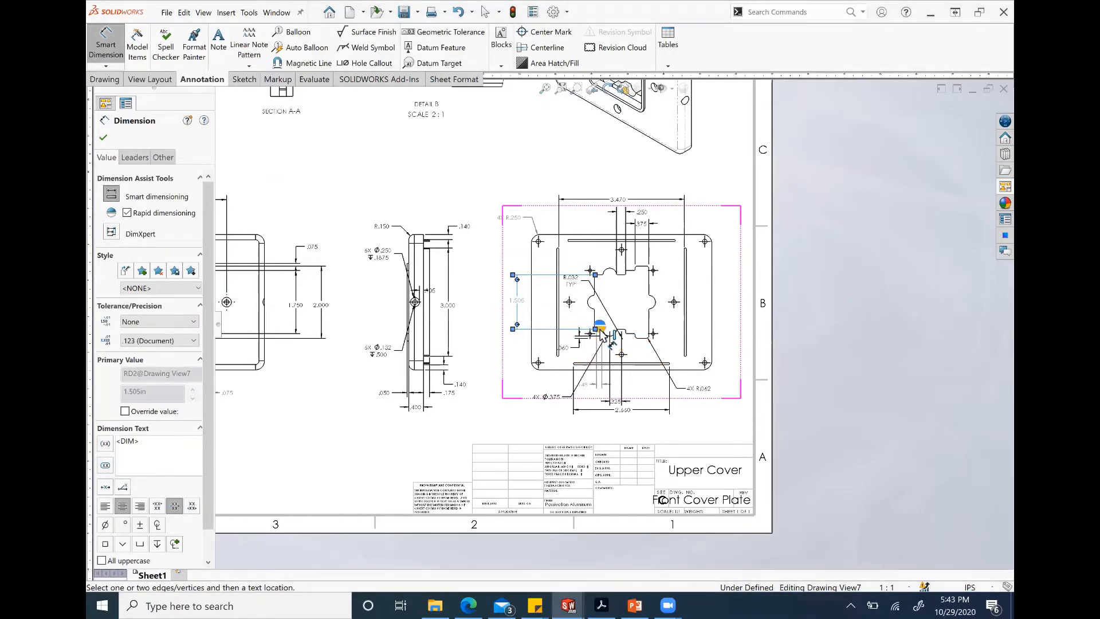
left_click(606, 363)
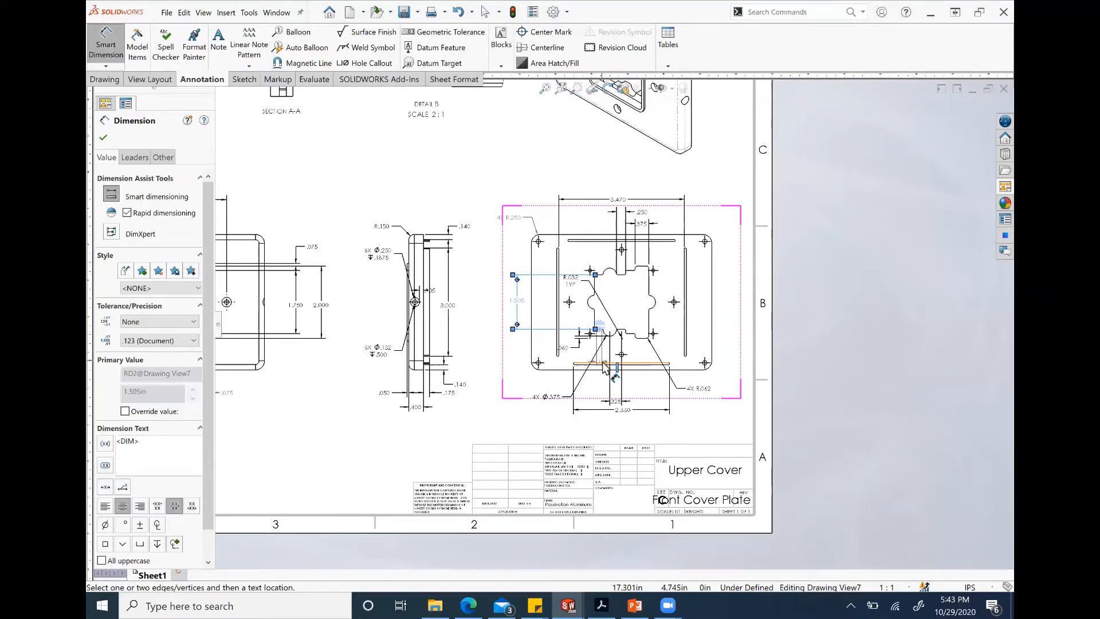
Step: Dimension the vertical offset between the central cutout's lower edge and the lower slot, and the left vertical slot's length
left_click(517, 352)
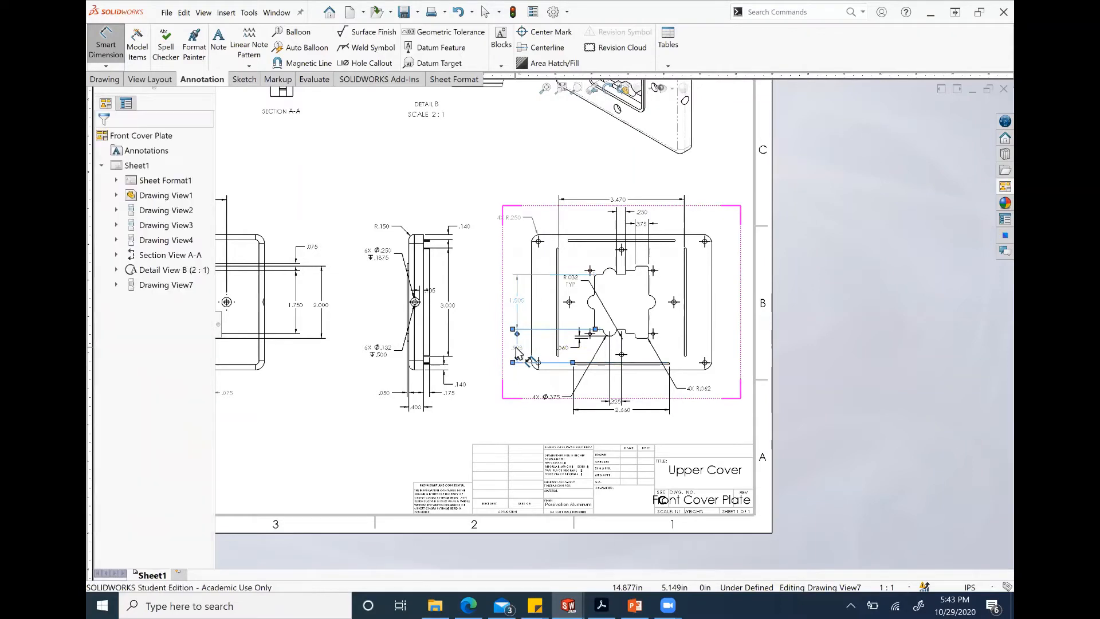
left_click(558, 248)
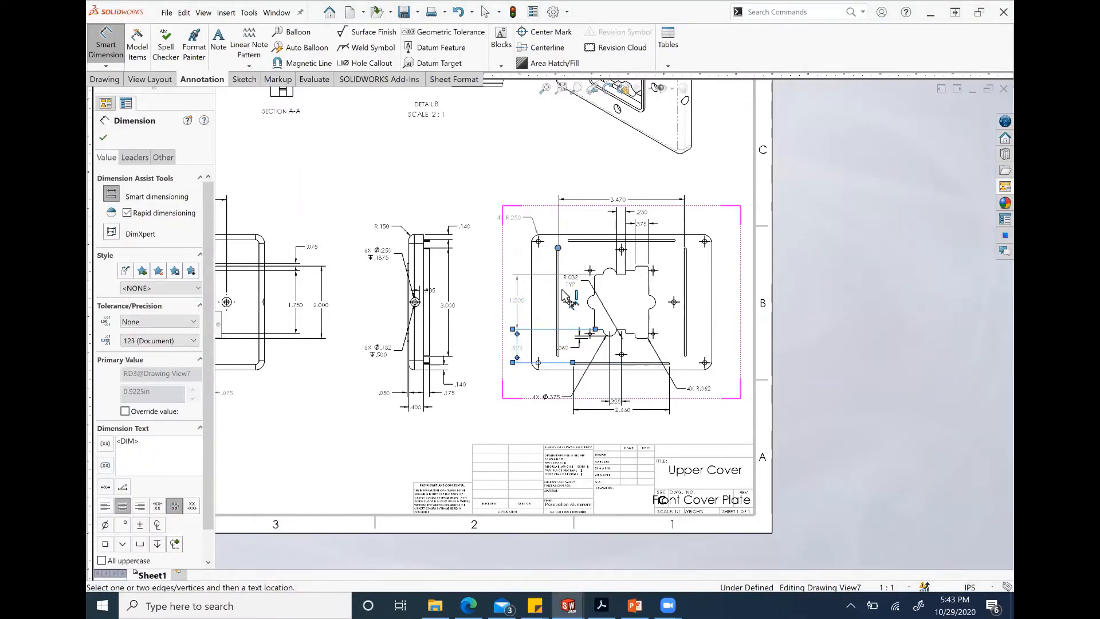
left_click(558, 357)
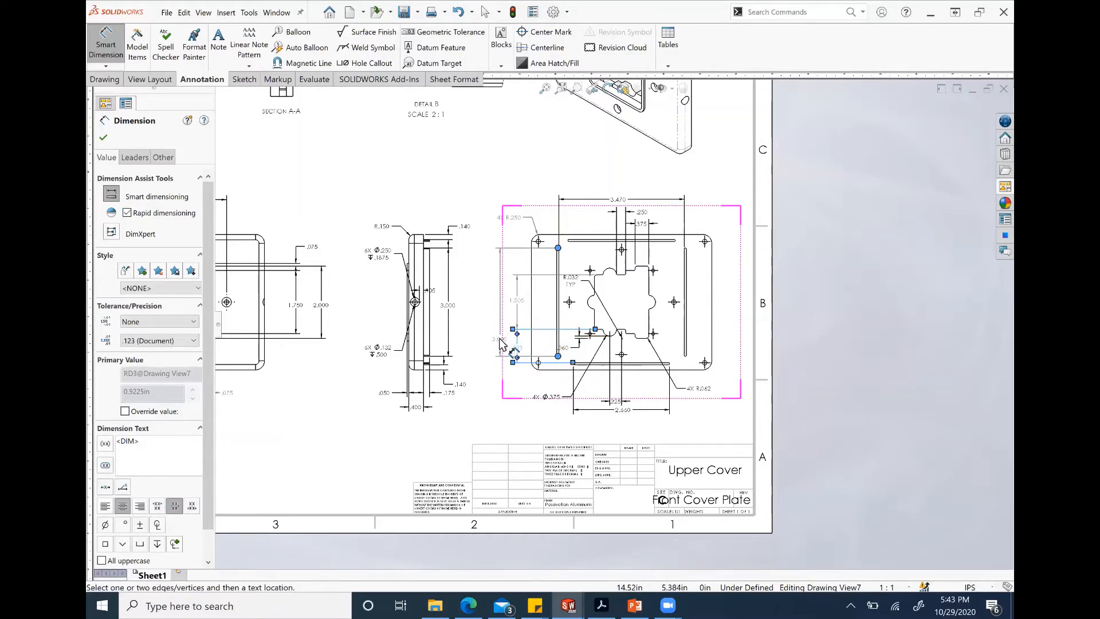
left_click(488, 310)
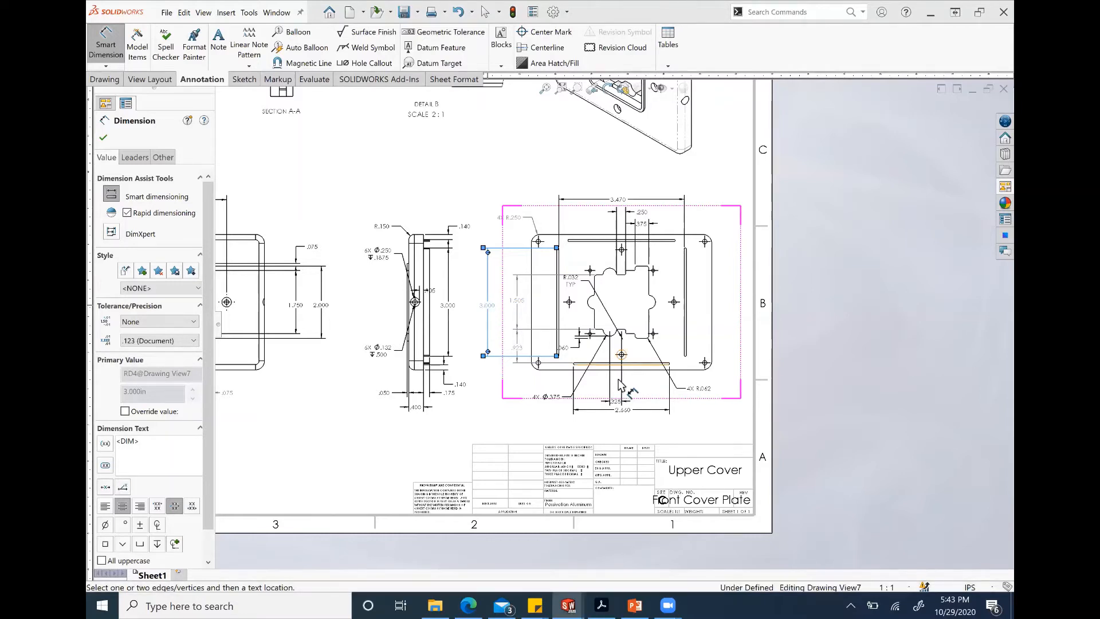
key("Escape")
key("Escape")
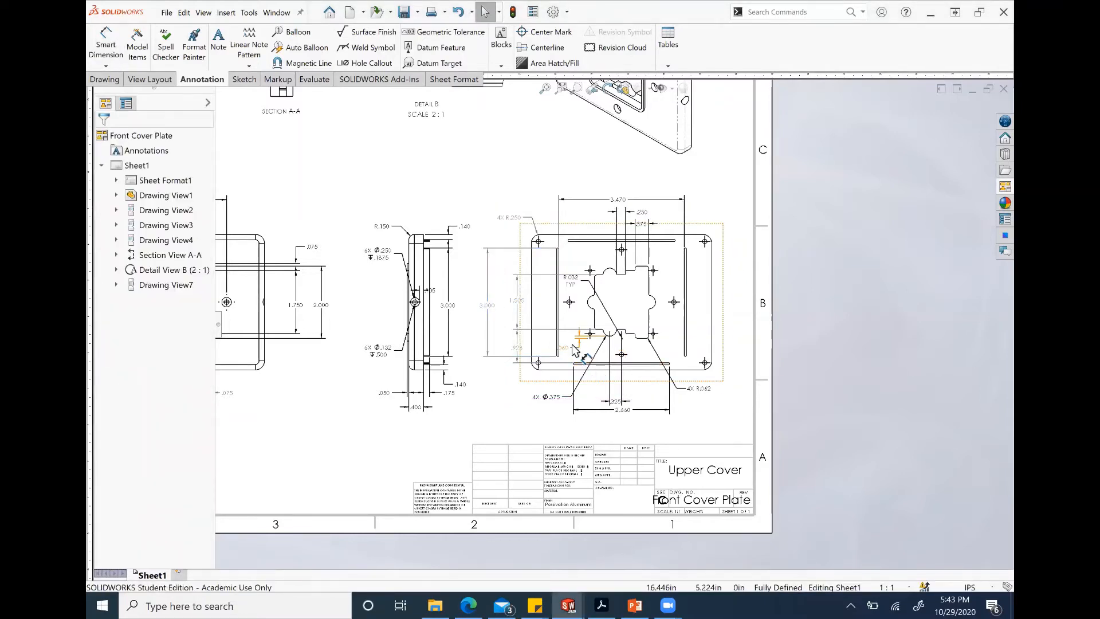
Step: Delete the .060 dimension beside the cutout's lower notch and remove the 4X prefix from the Ø.375 callout
left_click(574, 346)
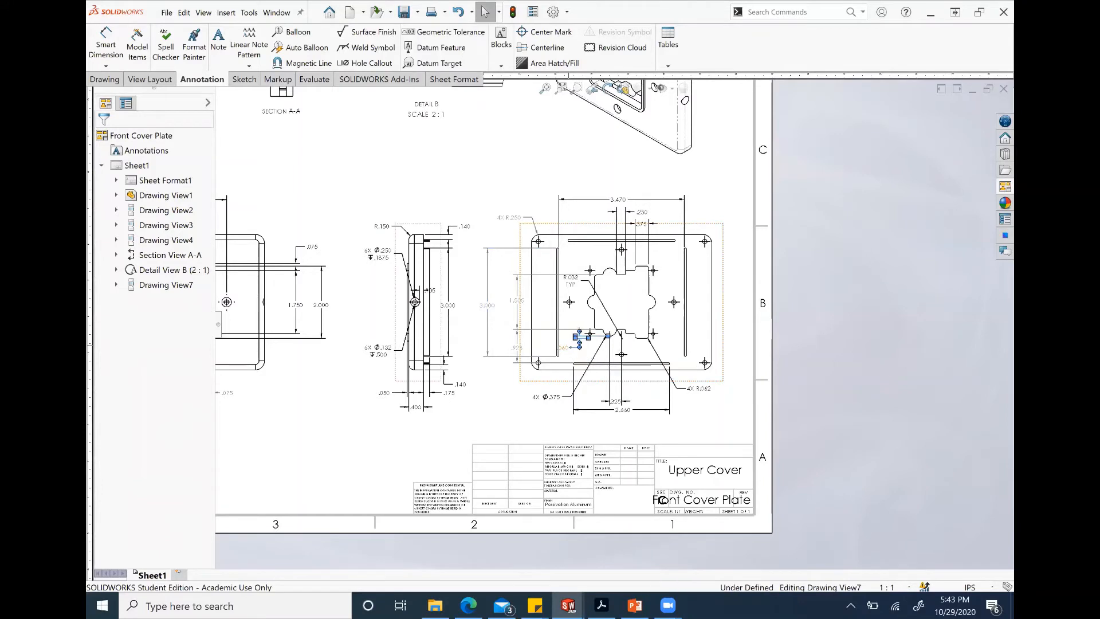
key("Delete")
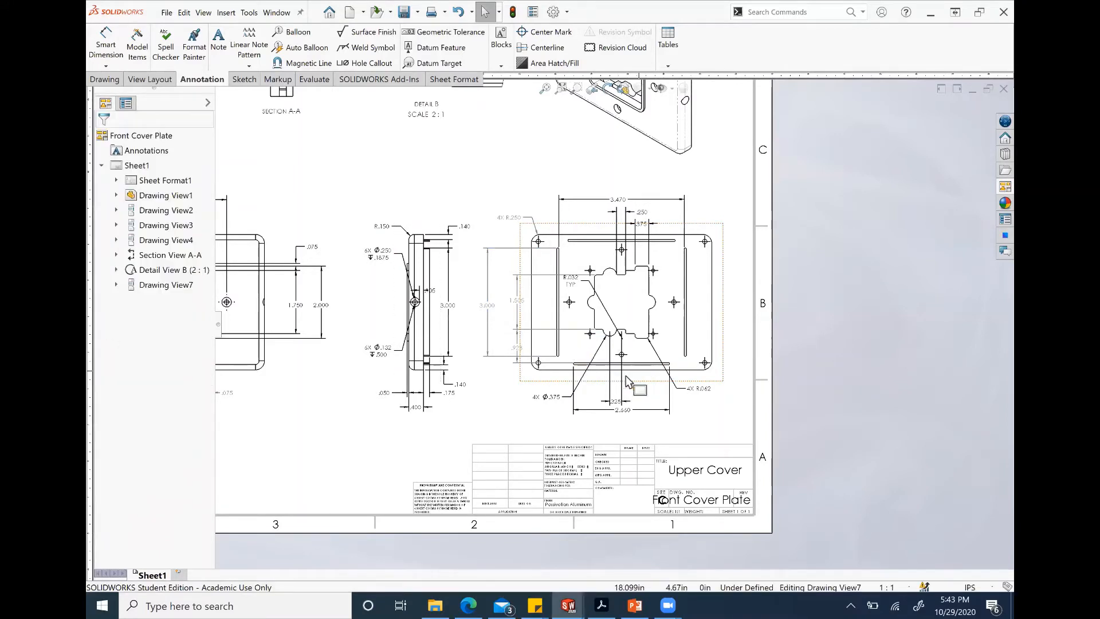
left_click(542, 403)
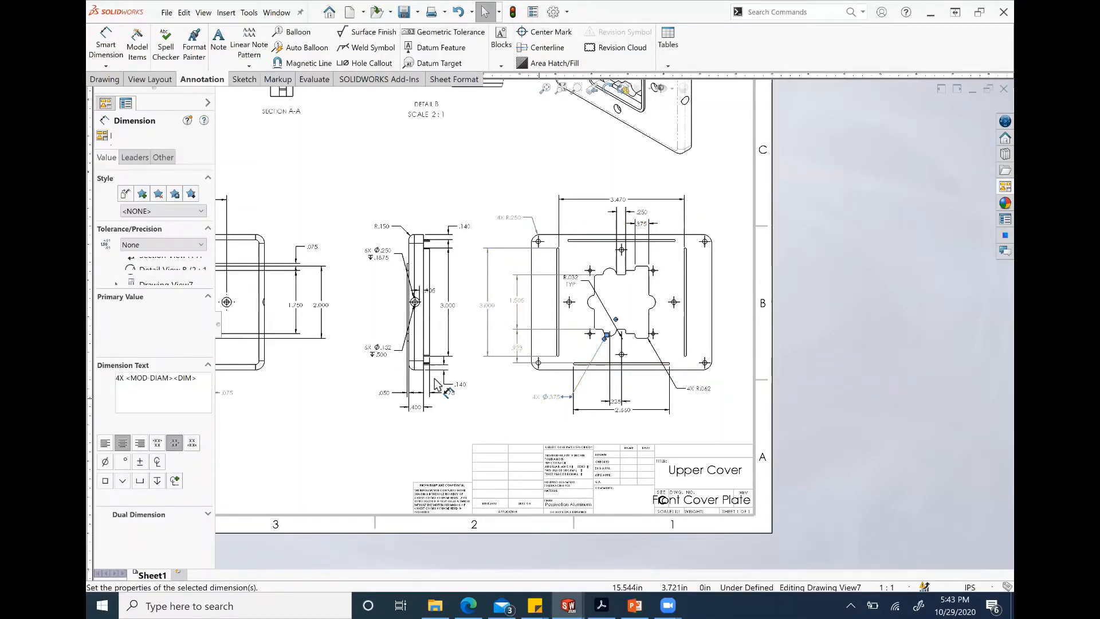
double_click(123, 378)
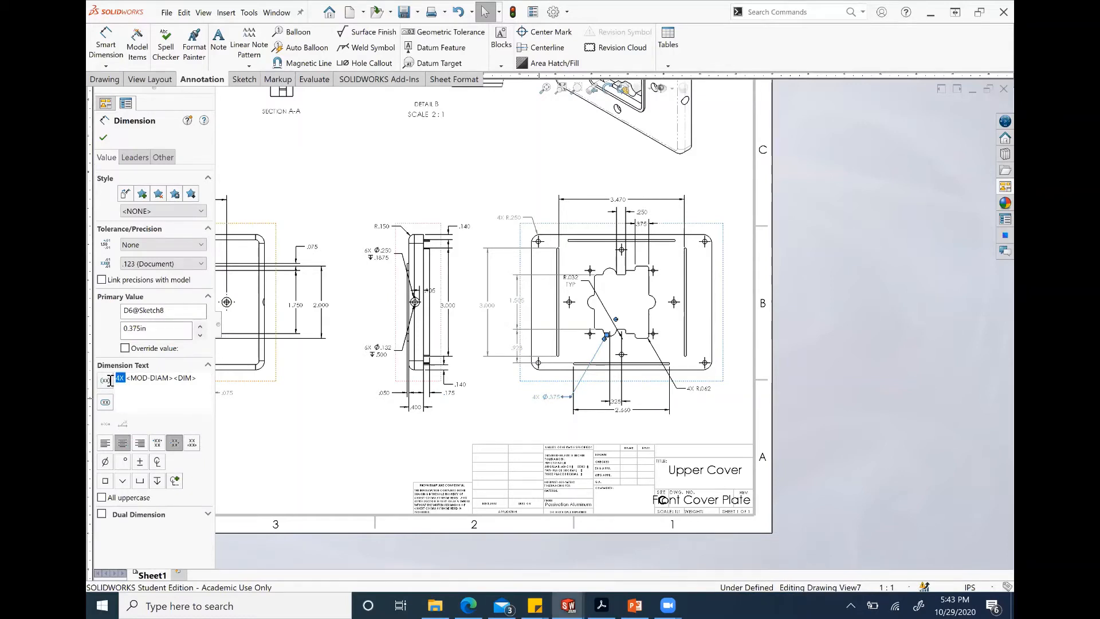
key("Delete")
left_click(104, 138)
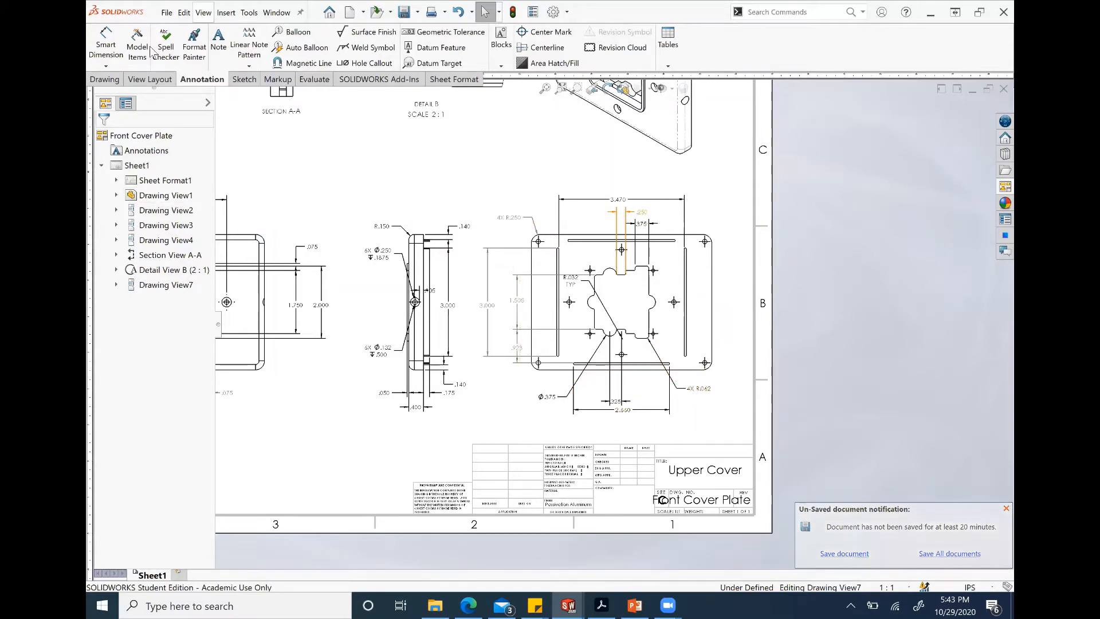
Step: Add a radius dimension to the upper end of the right vertical slot in the back view
left_click(106, 44)
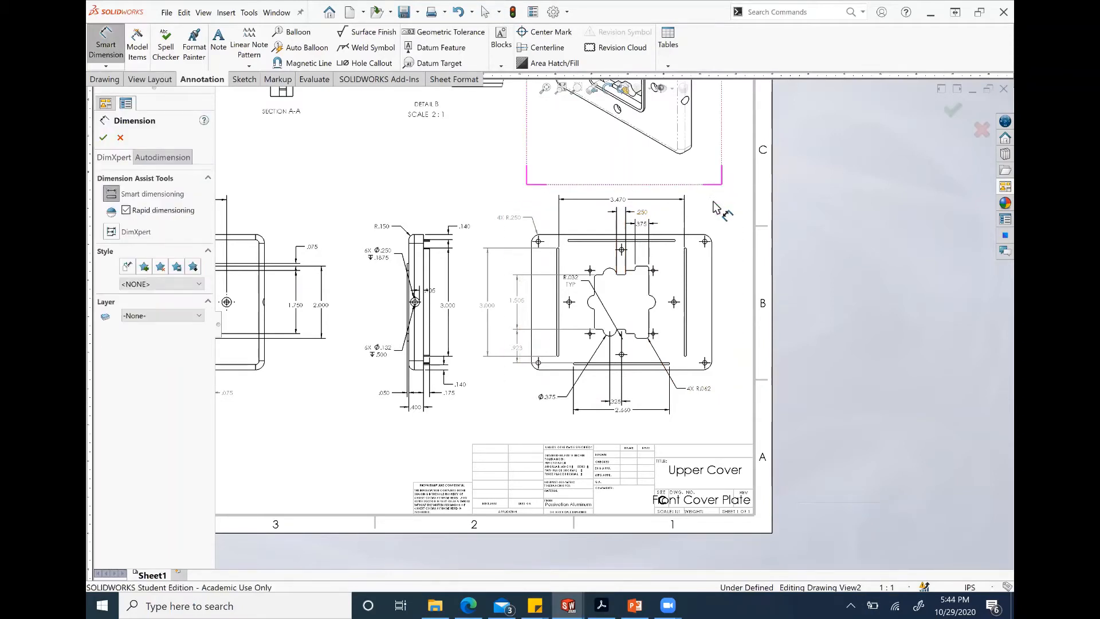
left_click(689, 252)
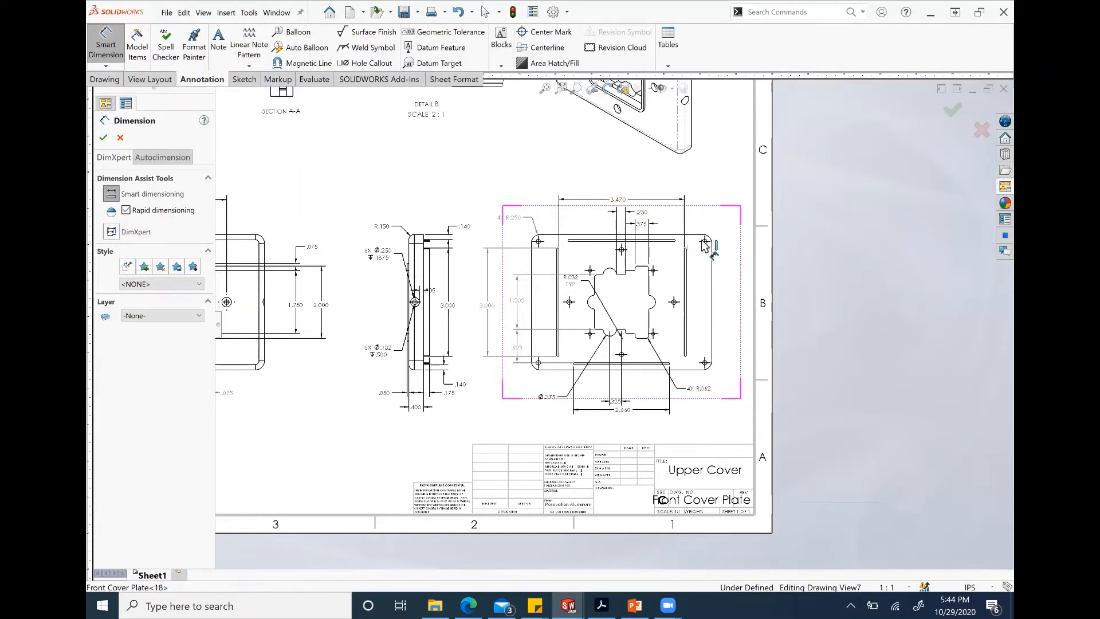
left_click(725, 225)
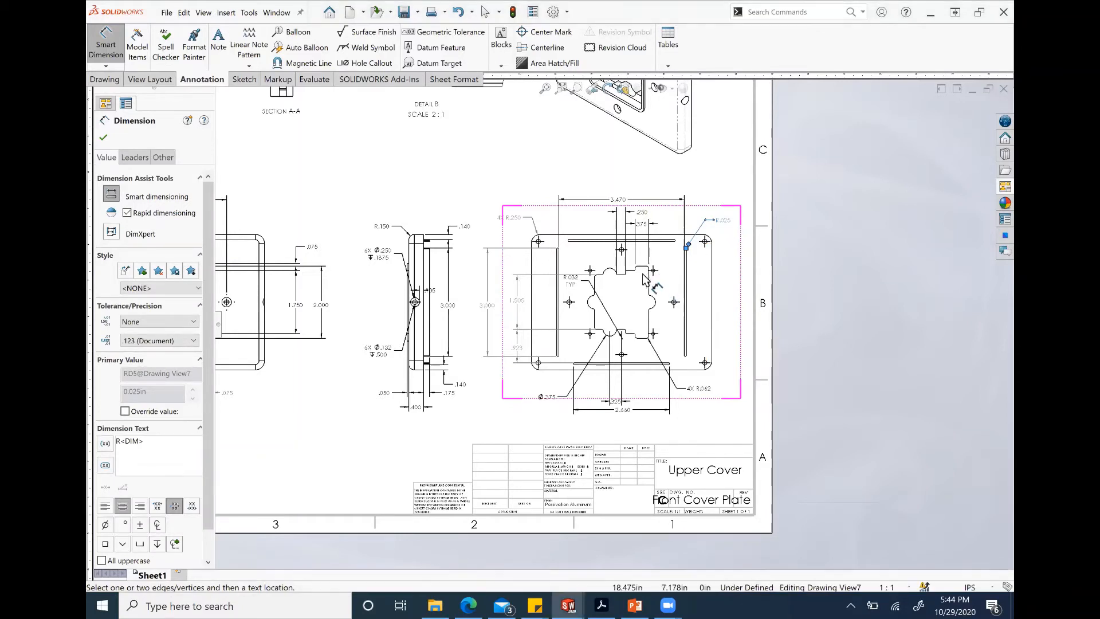
Step: Dimension the vertical distance between the cutout's upper and lower step edges, and the cutout's full height, outside the plate's right edge
left_click(631, 336)
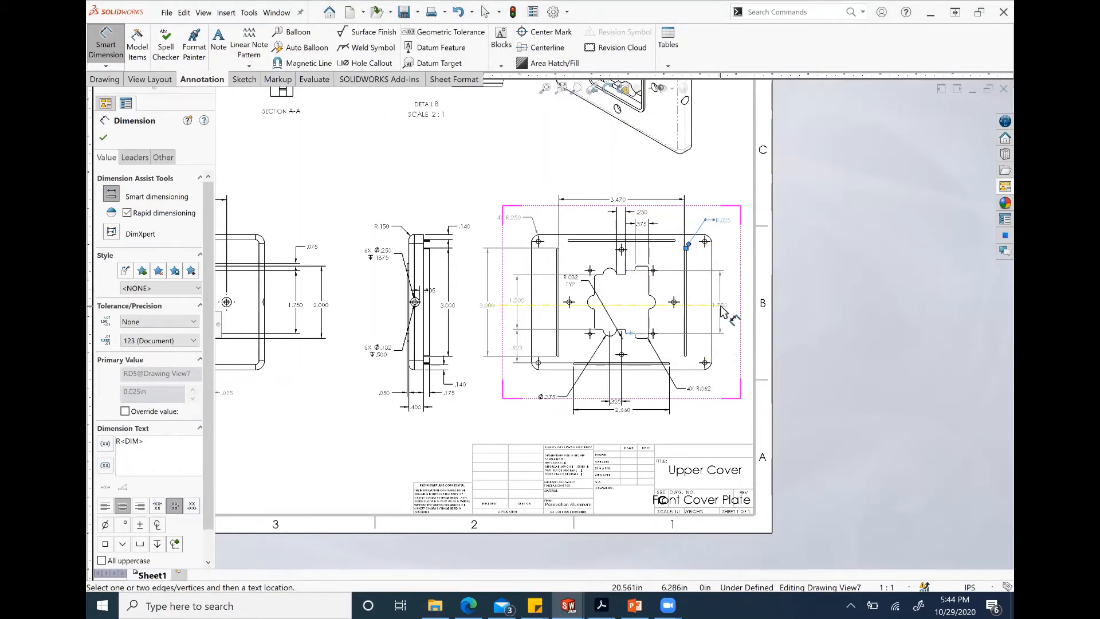
left_click(723, 312)
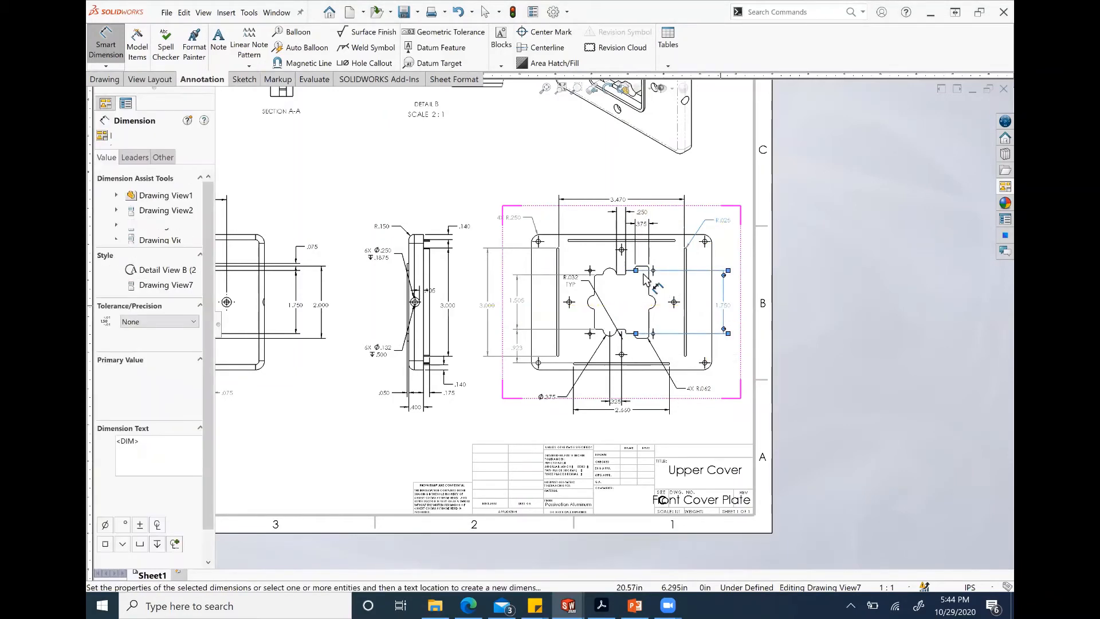
left_click(644, 339)
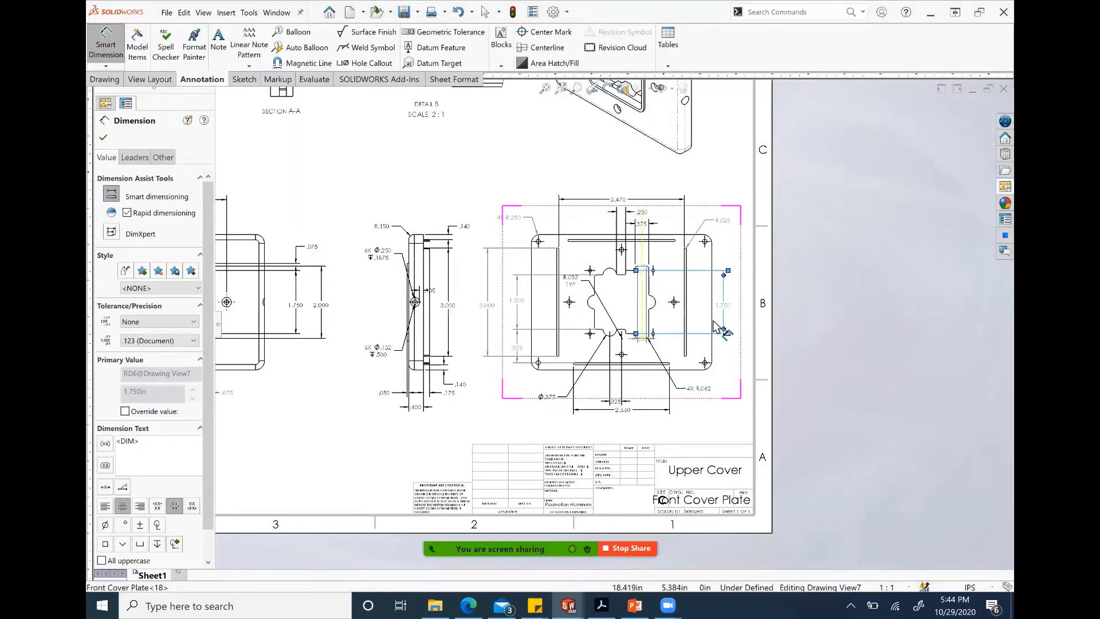
left_click(744, 310)
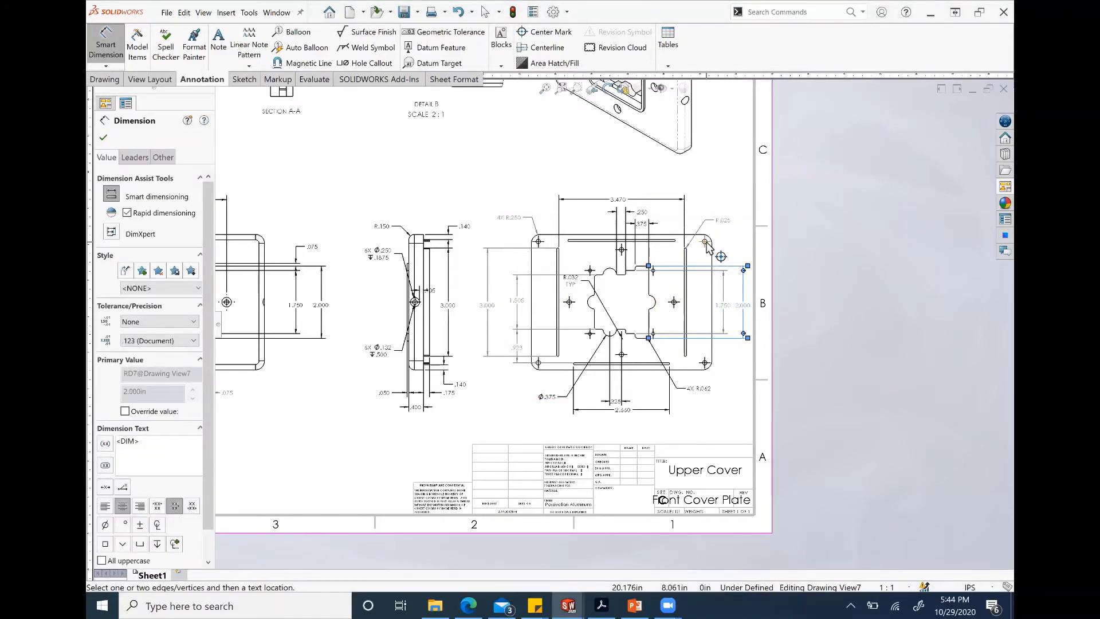
Step: Dimension the vertical center-to-center spacing of the two right corner holes, placing it outside the cutout height dimensions
scroll(707, 248, "down", 4)
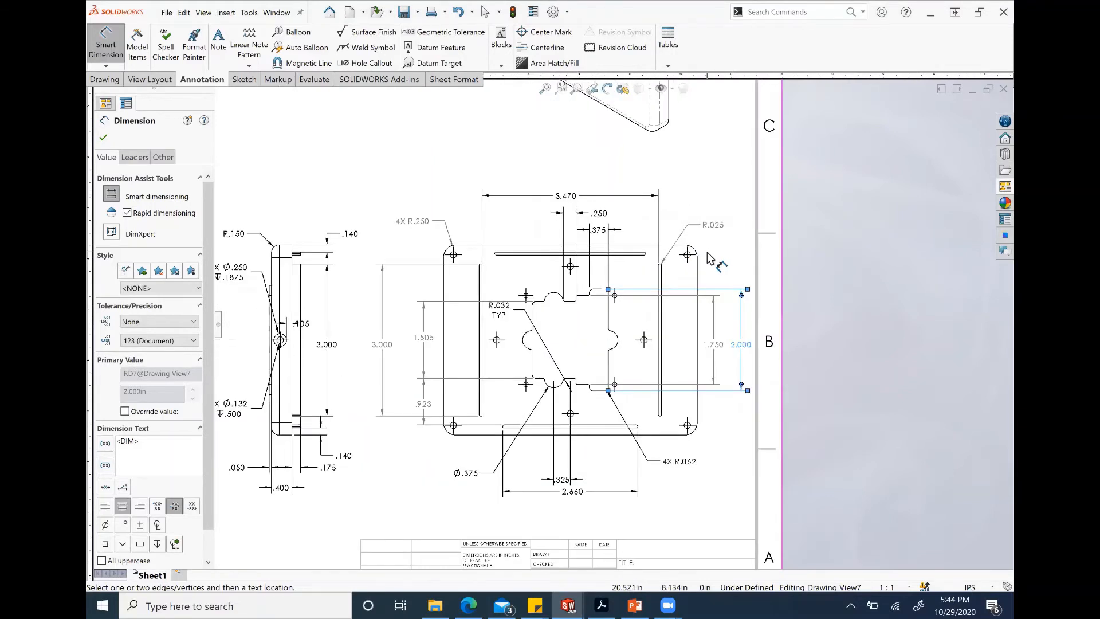
left_click(675, 260)
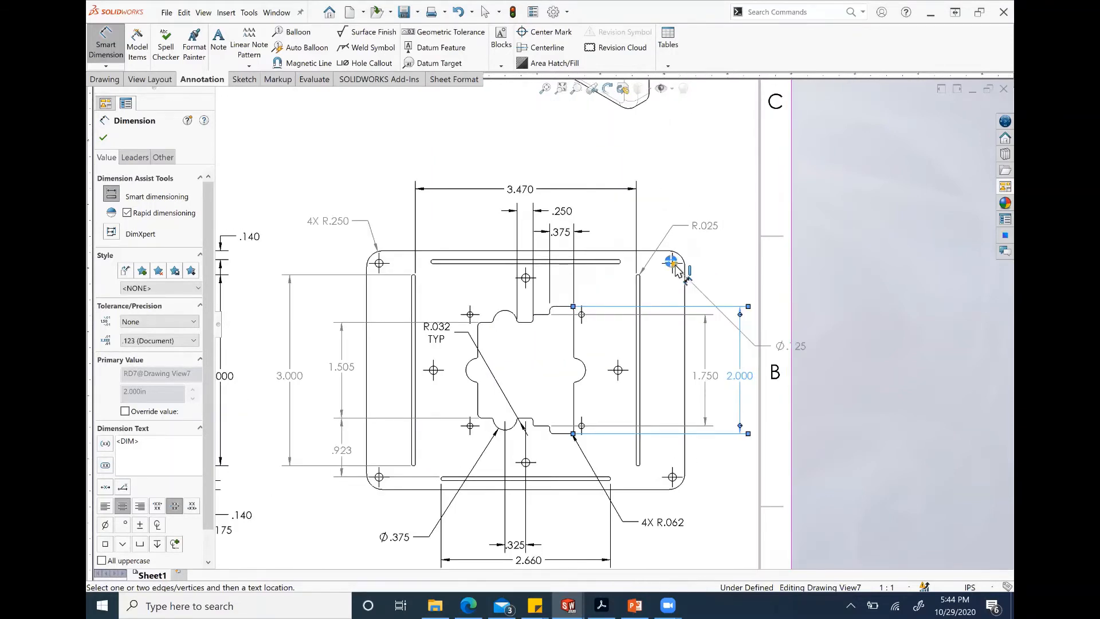
left_click(674, 475)
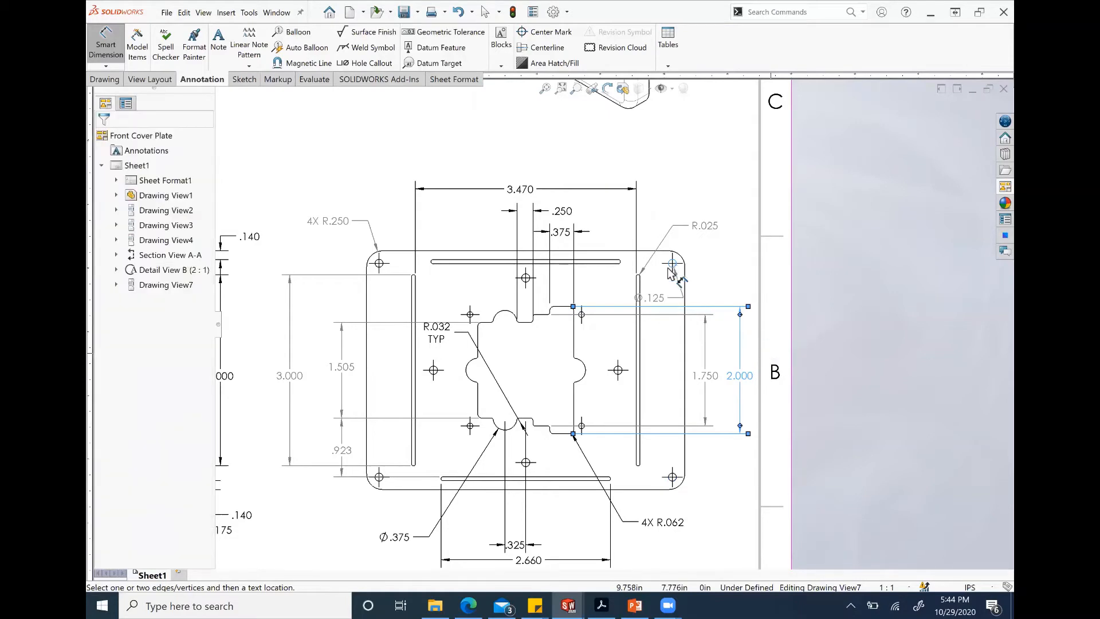
scroll(688, 255, "down", 4)
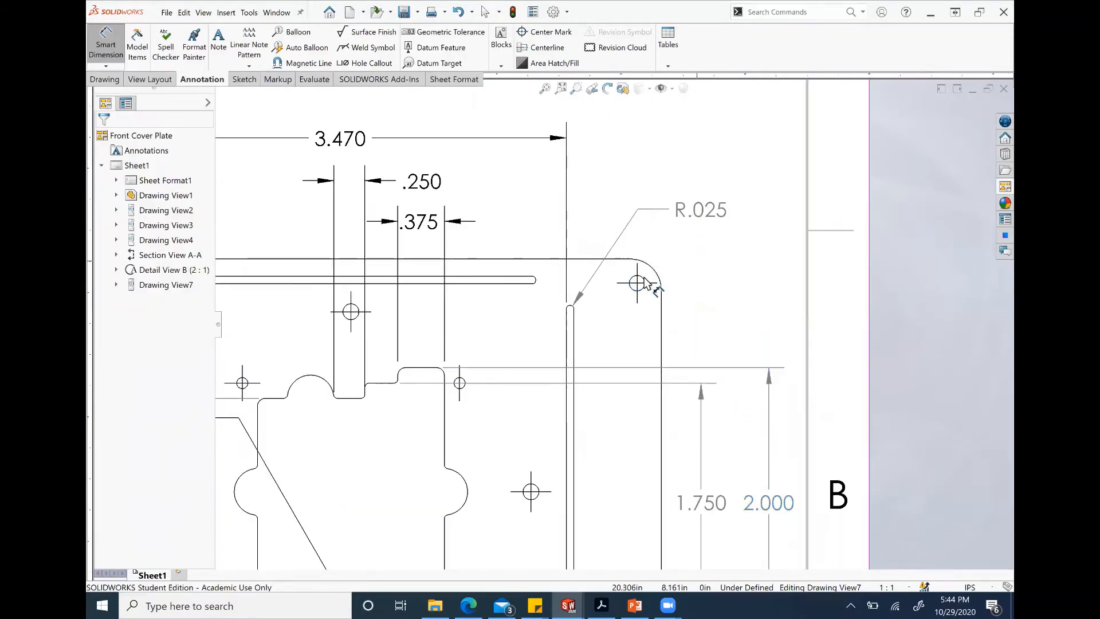
left_click(644, 282)
scroll(675, 428, "up", 7)
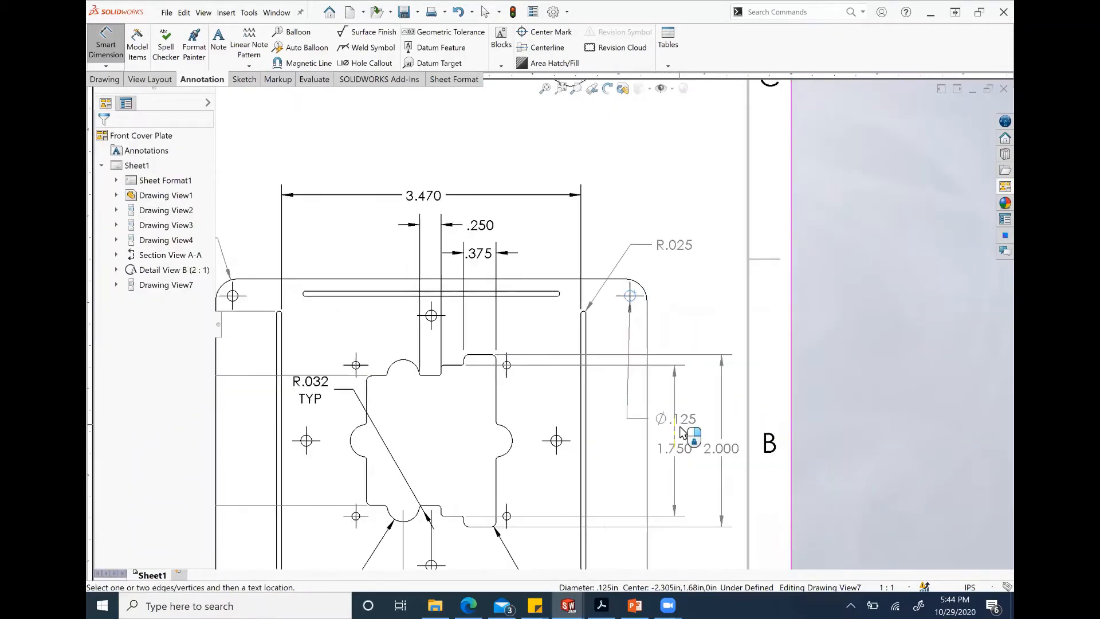
scroll(631, 484, "down", 4)
scroll(632, 486, "down", 6)
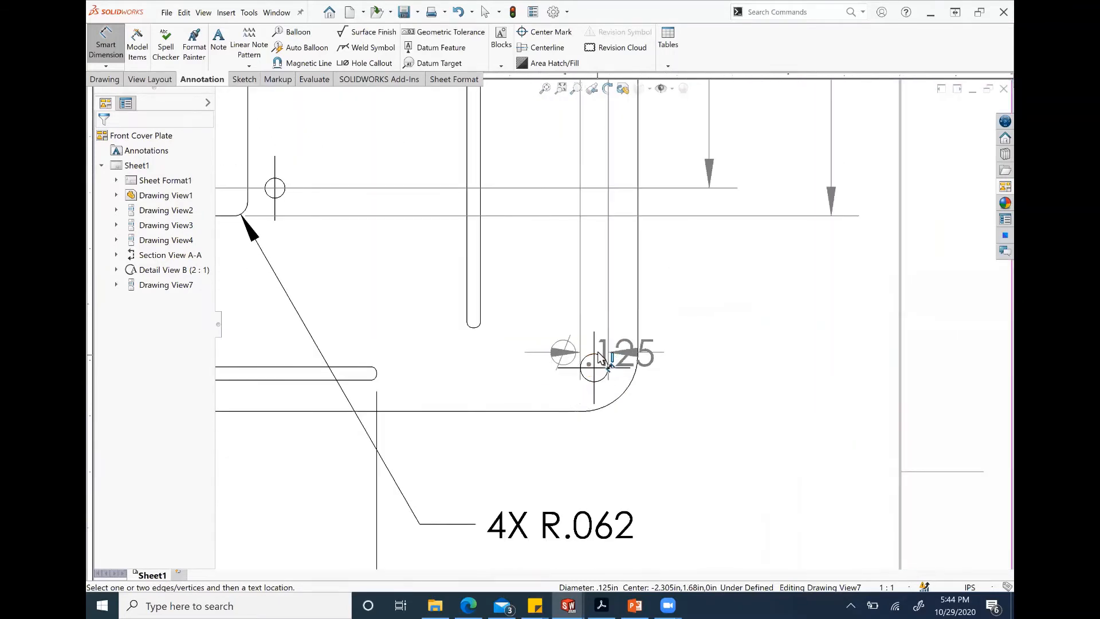
left_click(598, 359)
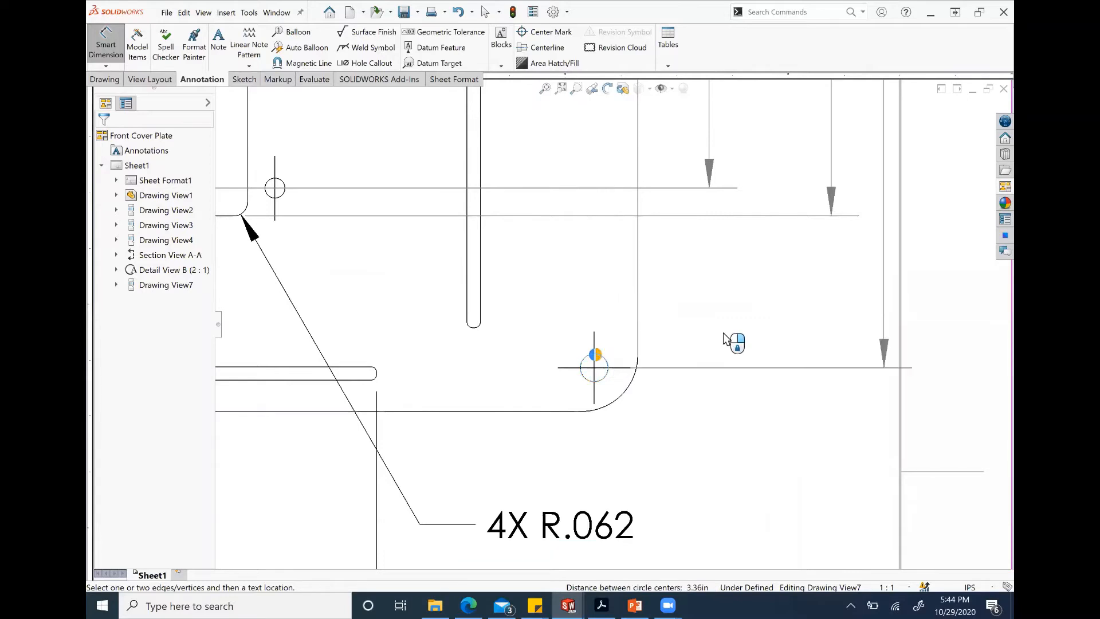
scroll(831, 318, "up", 4)
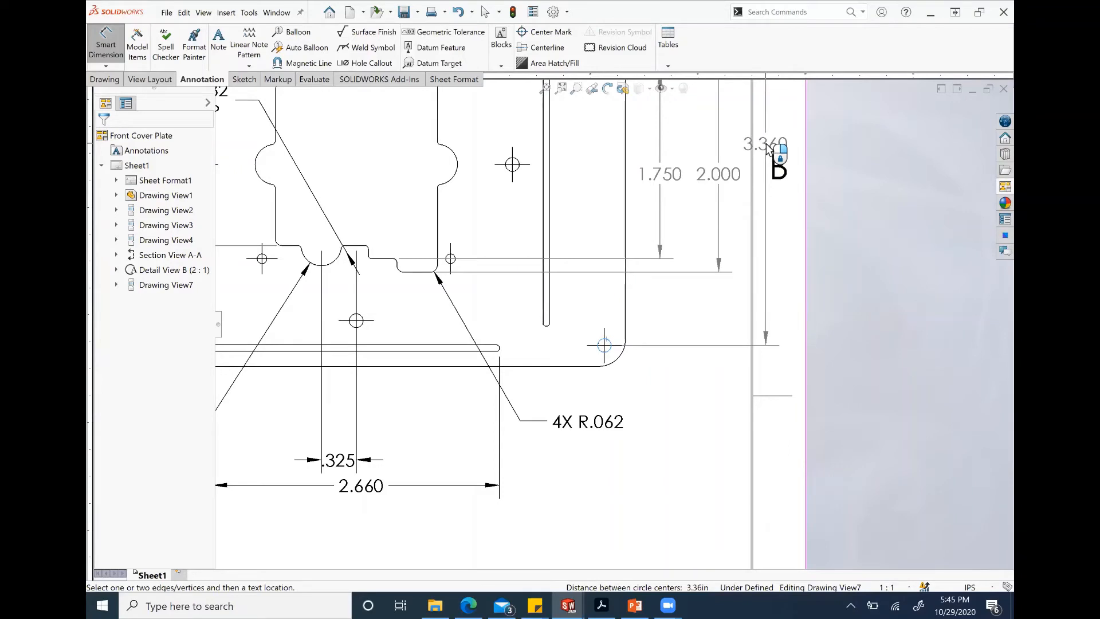
left_click(769, 149)
scroll(774, 195, "up", 2)
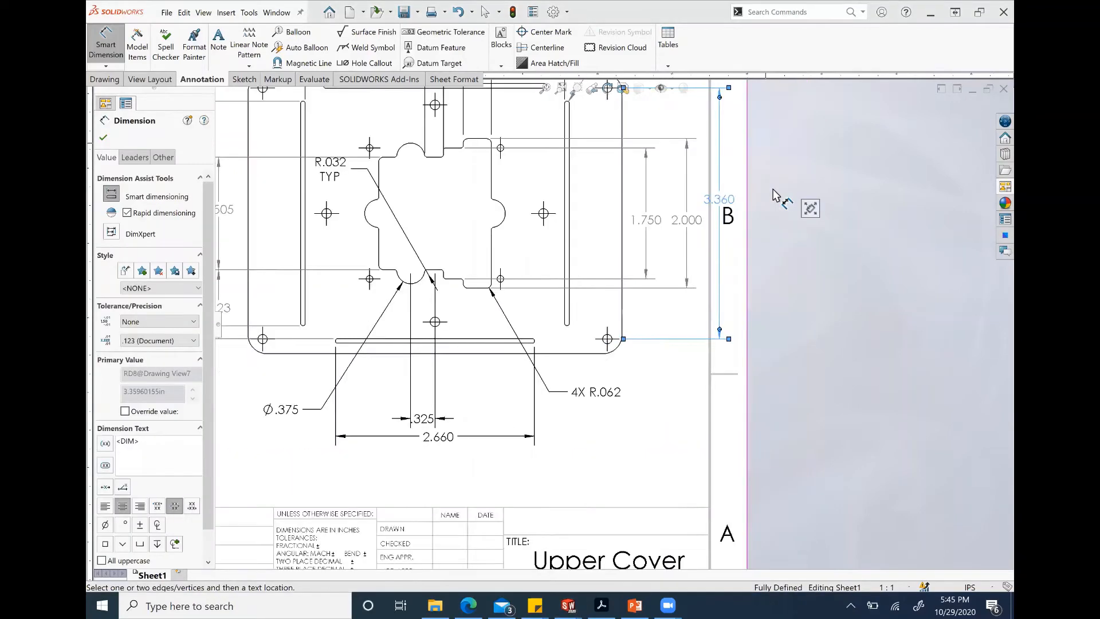
scroll(773, 195, "up", 3)
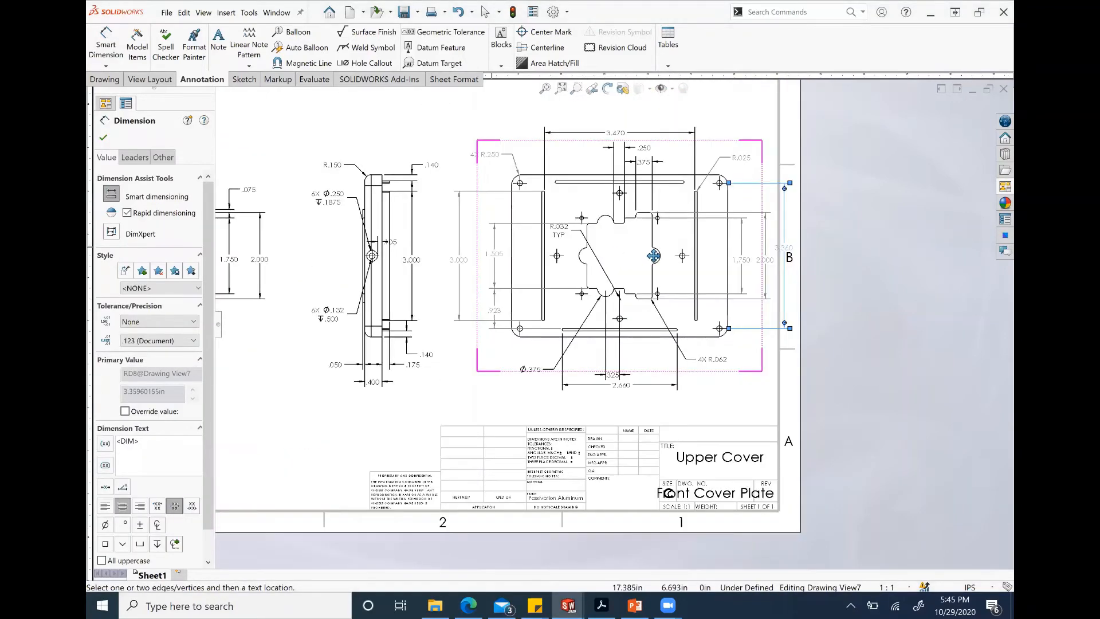
middle_click_drag(653, 256, 646, 260)
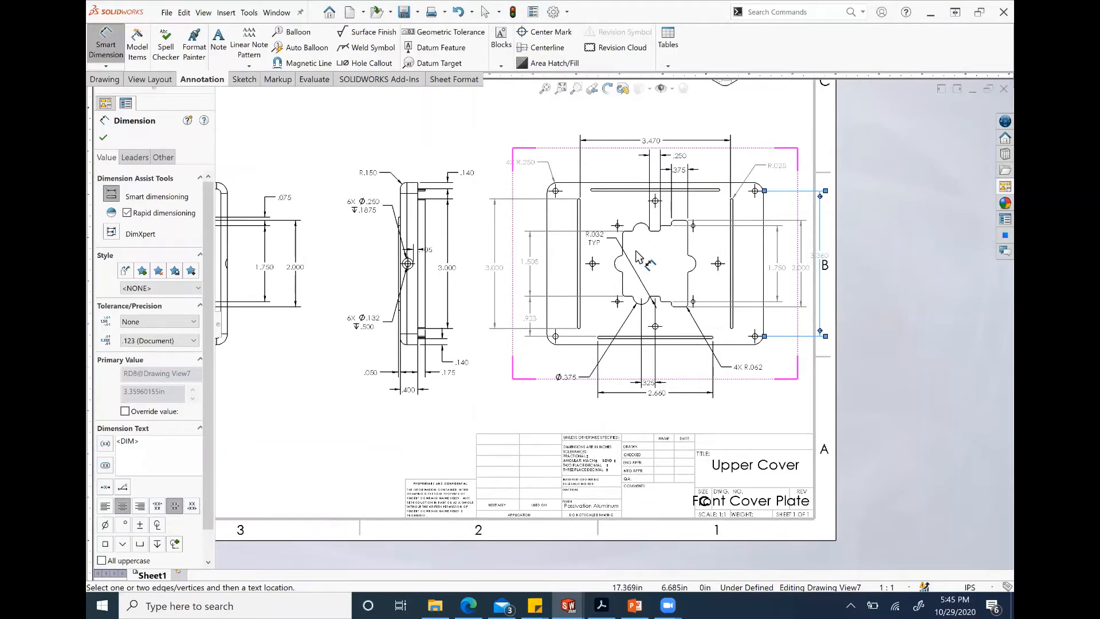
left_click(755, 195)
left_click(755, 336)
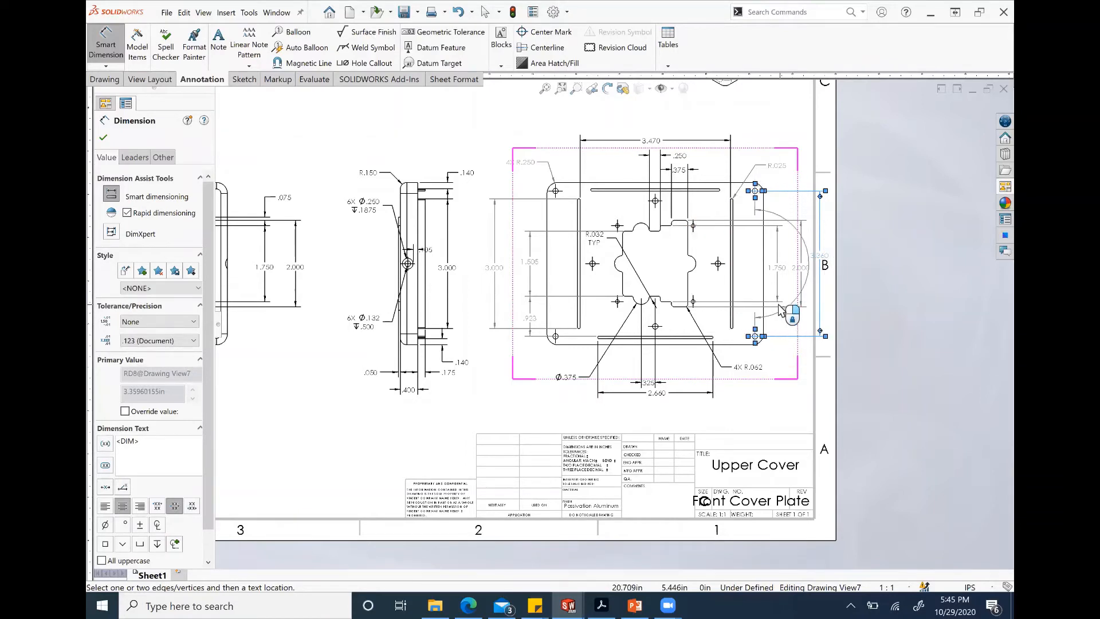
key("Escape")
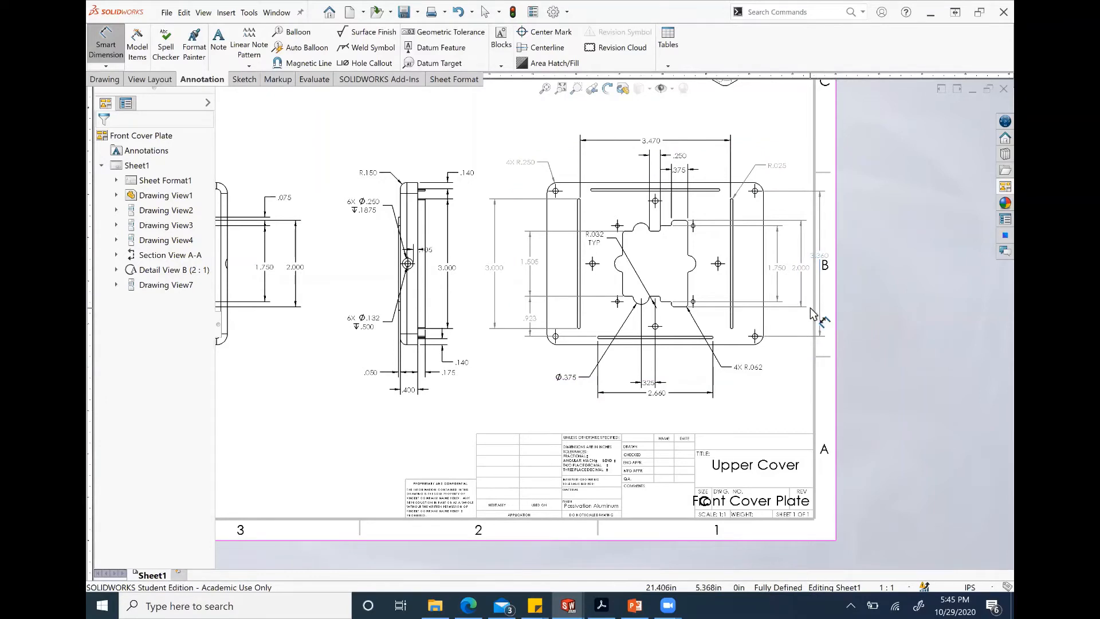
Step: Dimension the horizontal distance from the central cutout's right edge to the right vertical slot, placing it above the slot
mouse_move(772, 321)
middle_mouse_down()
mouse_move(808, 381)
mouse_move(848, 410)
middle_mouse_up()
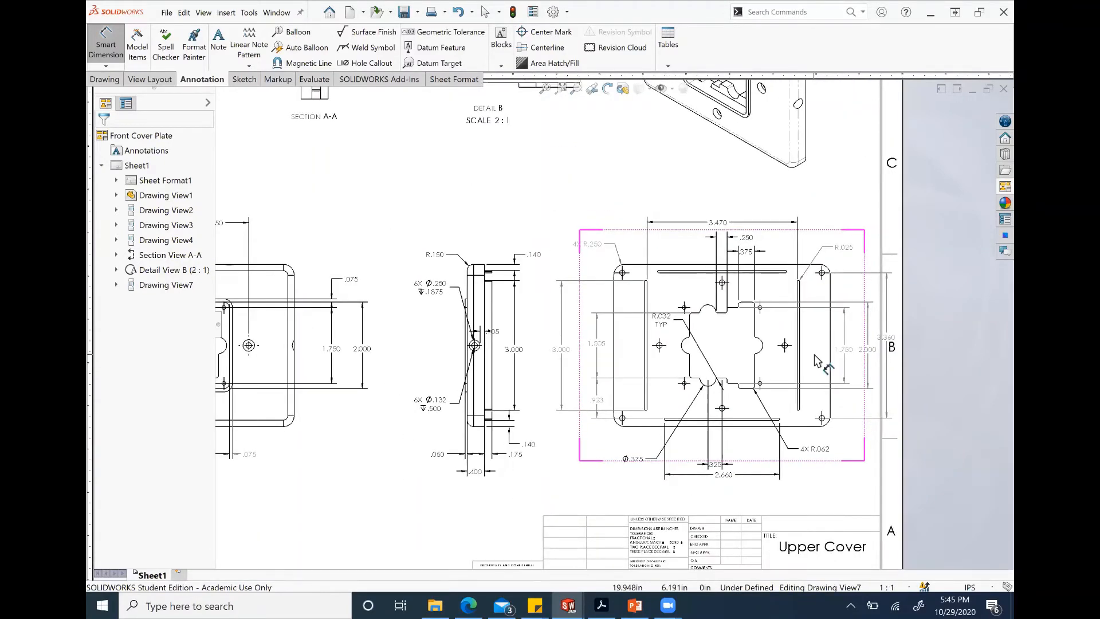
left_click(755, 322)
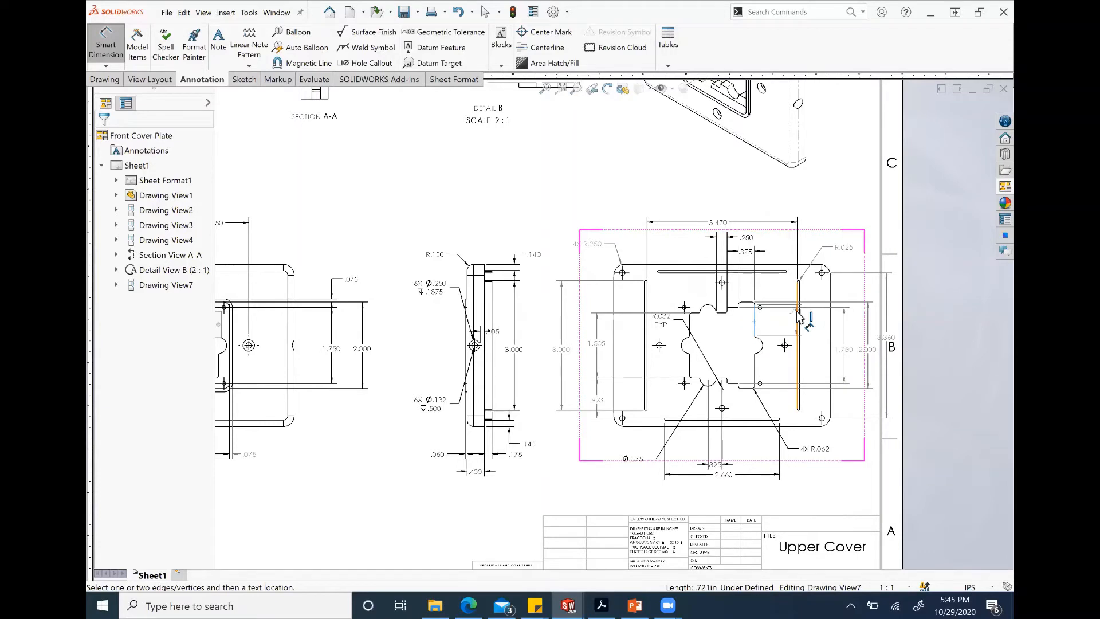
left_click(798, 316)
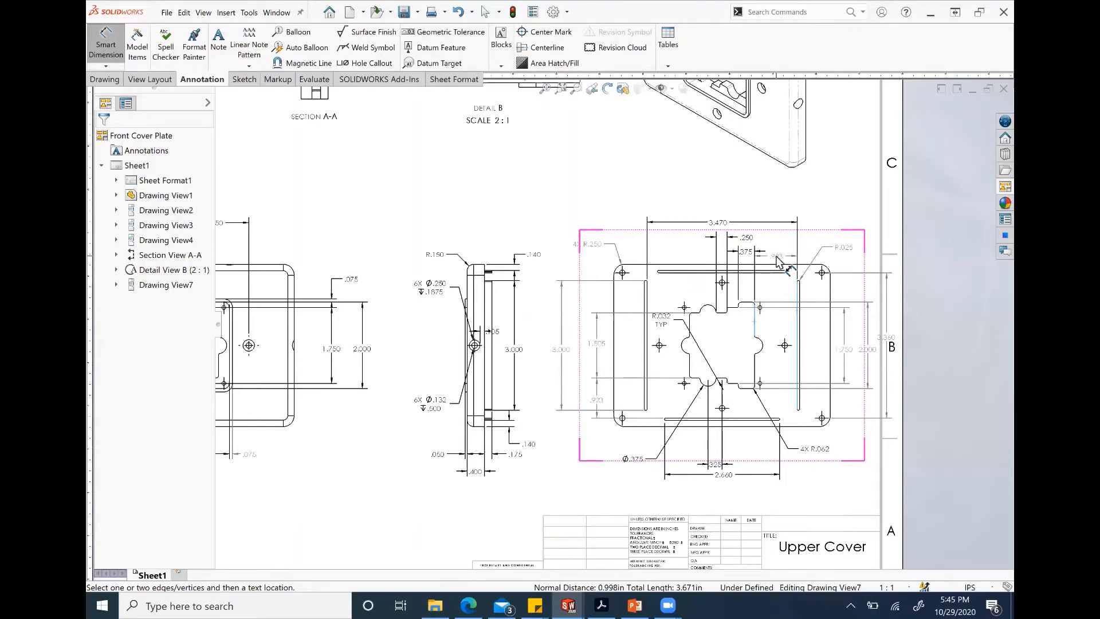
left_click(779, 261)
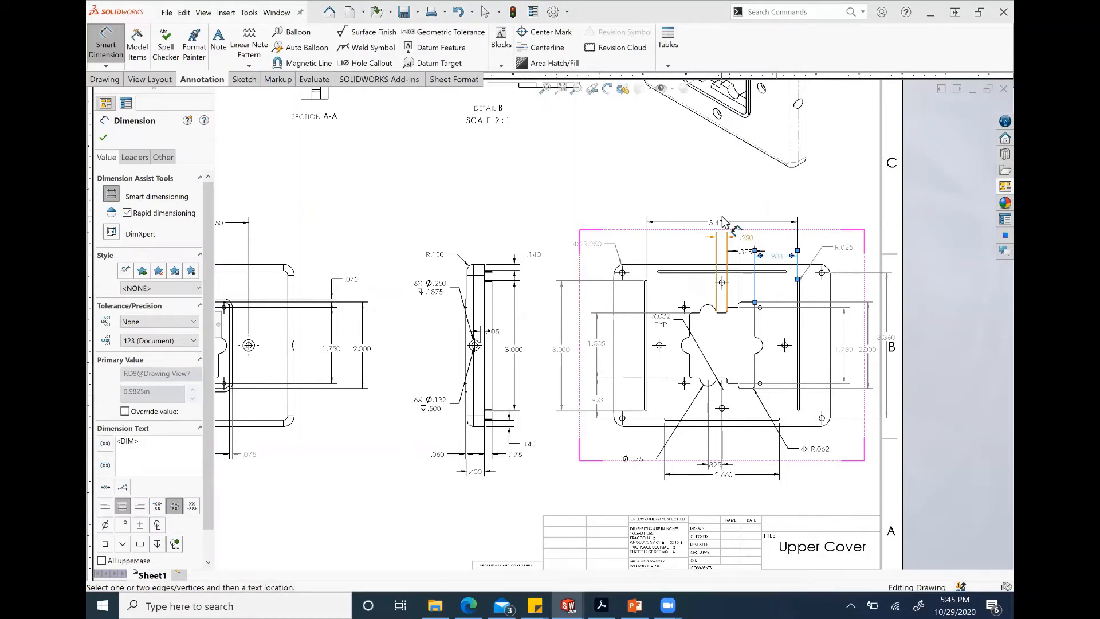
Step: Dimension the horizontal center-to-center spacing of the two upper corner holes in the back view, placing it above the slot spacing dimension
left_click(623, 273)
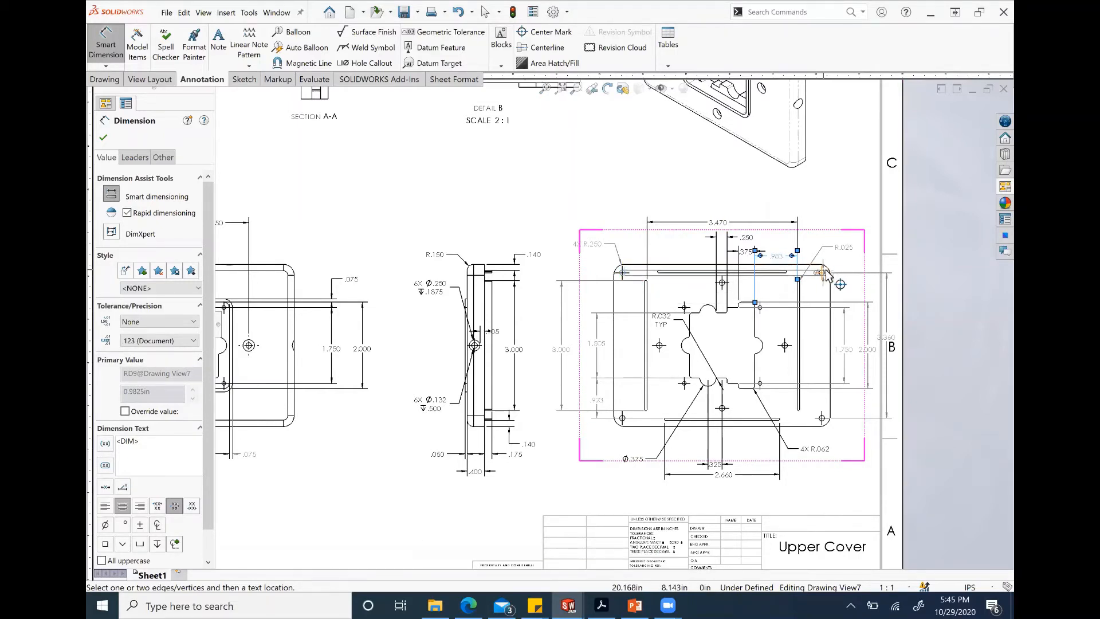
scroll(825, 275, "down", 3)
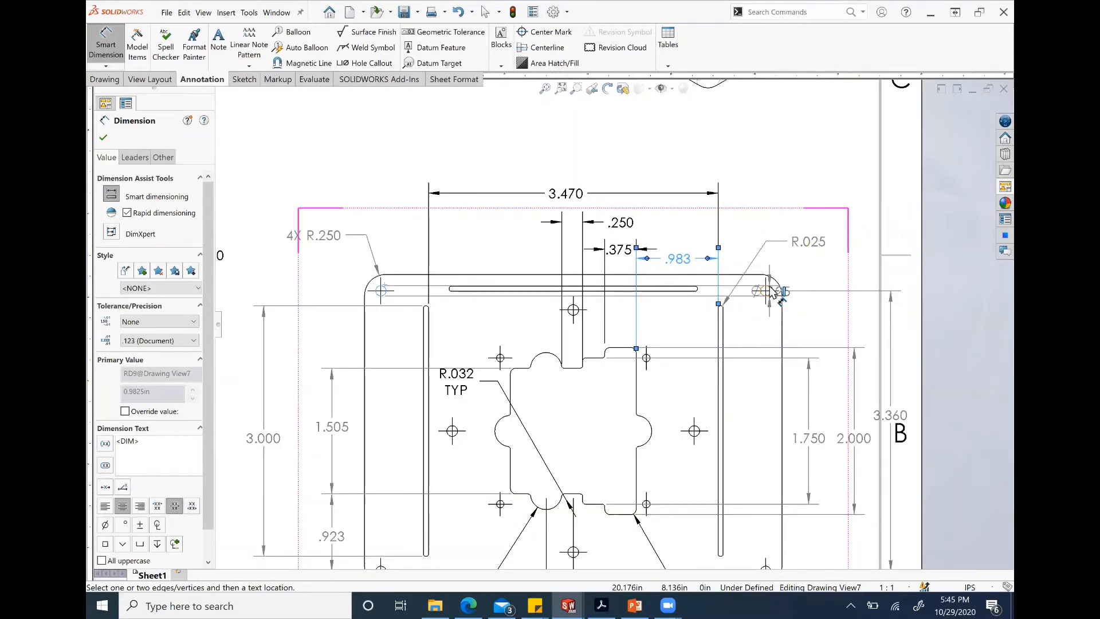
left_click(767, 291)
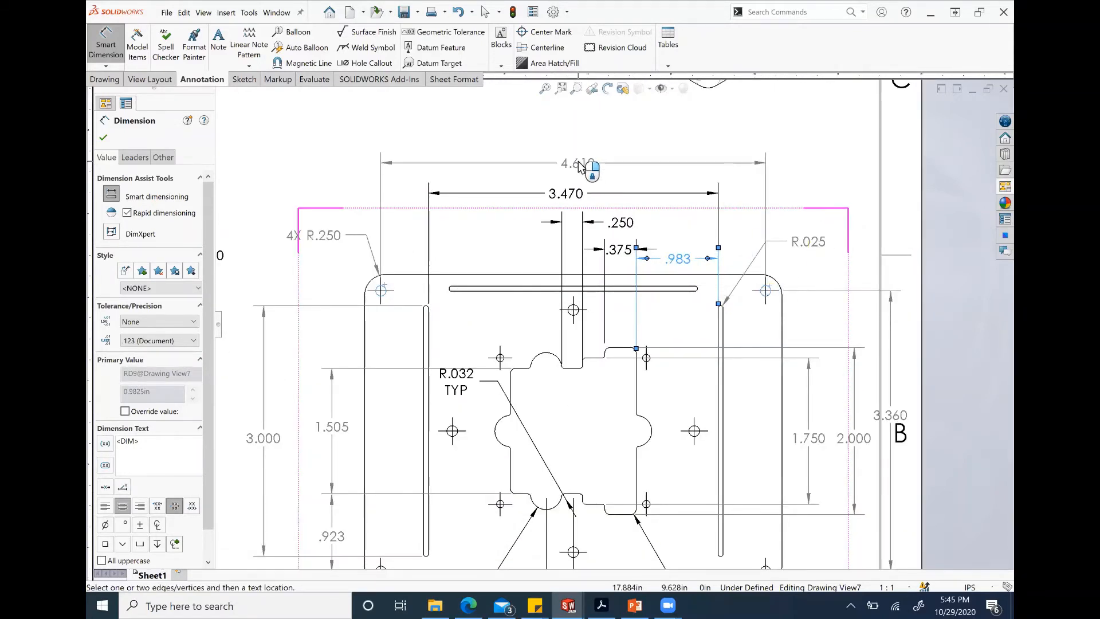
left_click(578, 163)
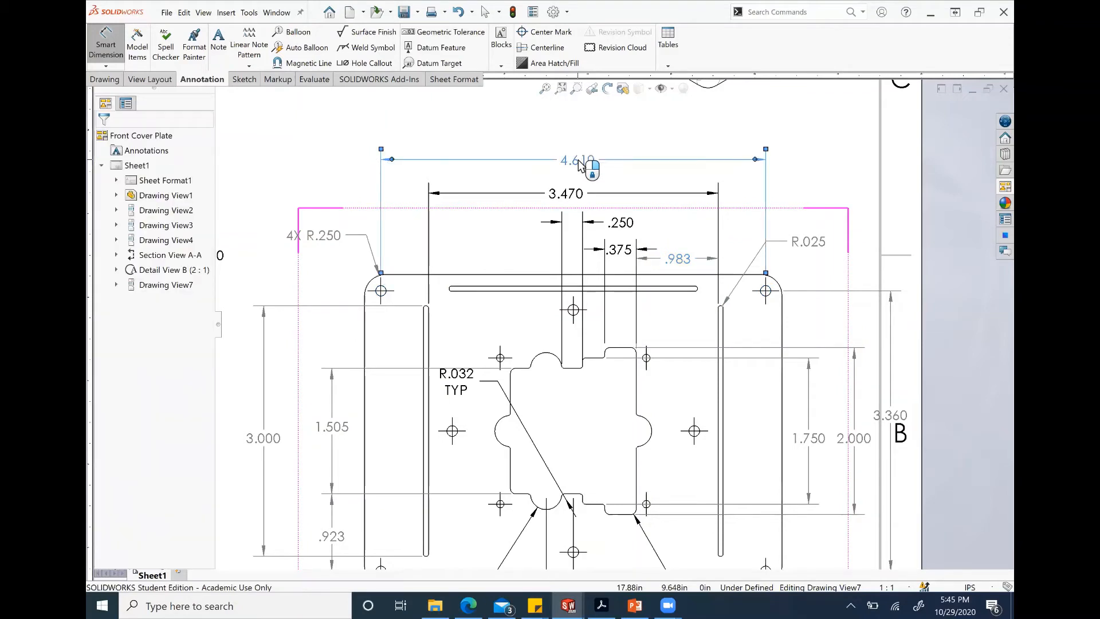
scroll(683, 345, "up", 4)
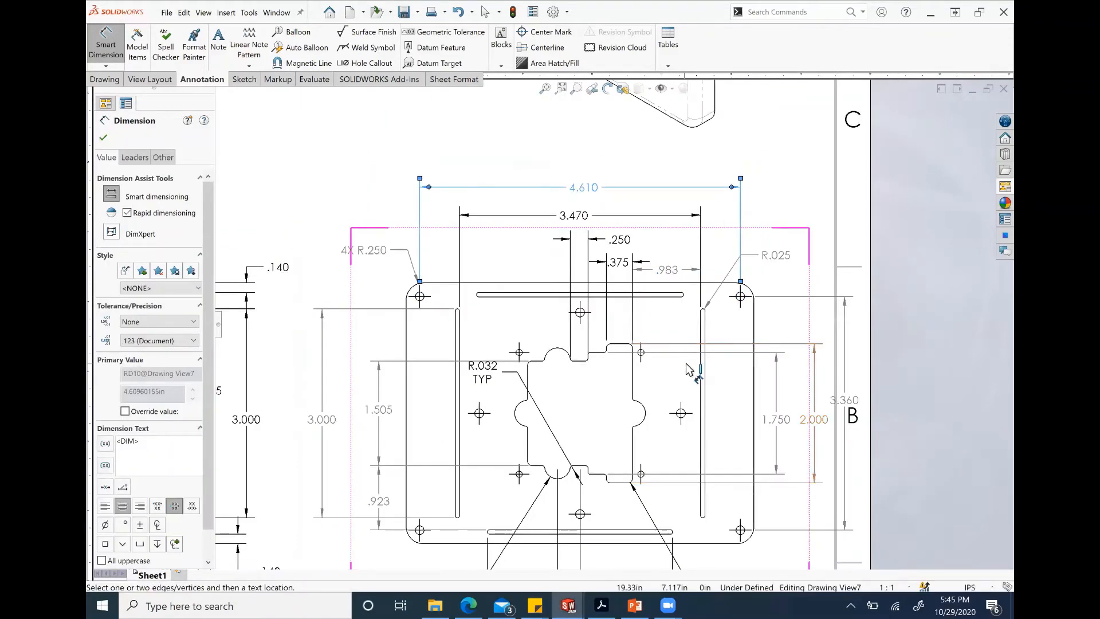
scroll(686, 355, "up", 3)
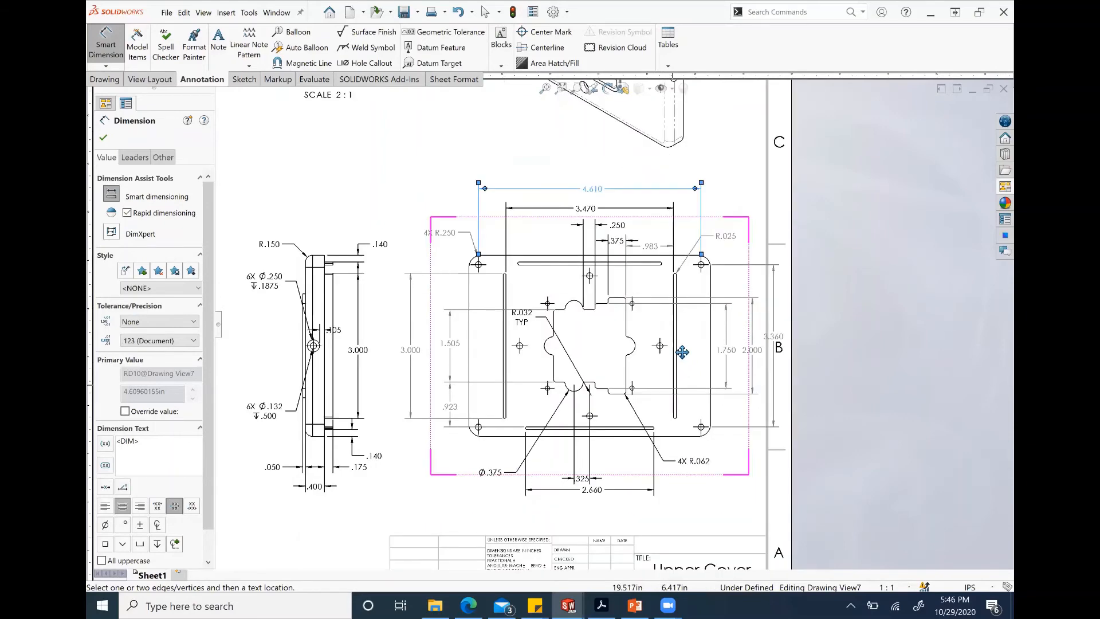
left_click(103, 138)
Step: Add horizontal and vertical centerlines through the plate in the back view, checking the Front Cover Plate reference PDF in Acrobat
scroll(710, 331, "up", 3)
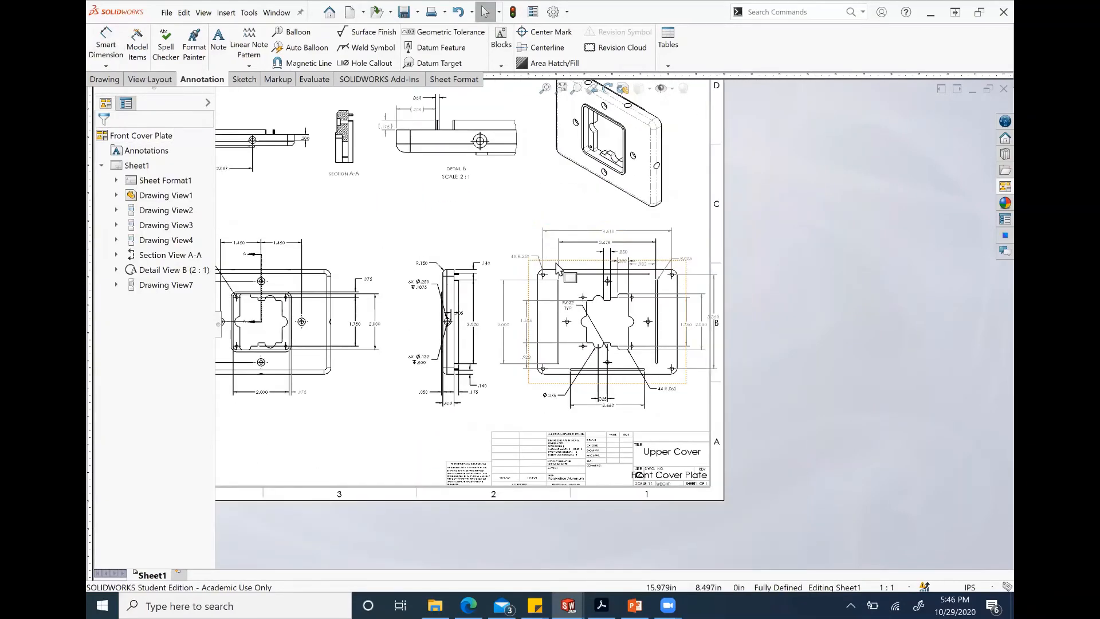
key("f")
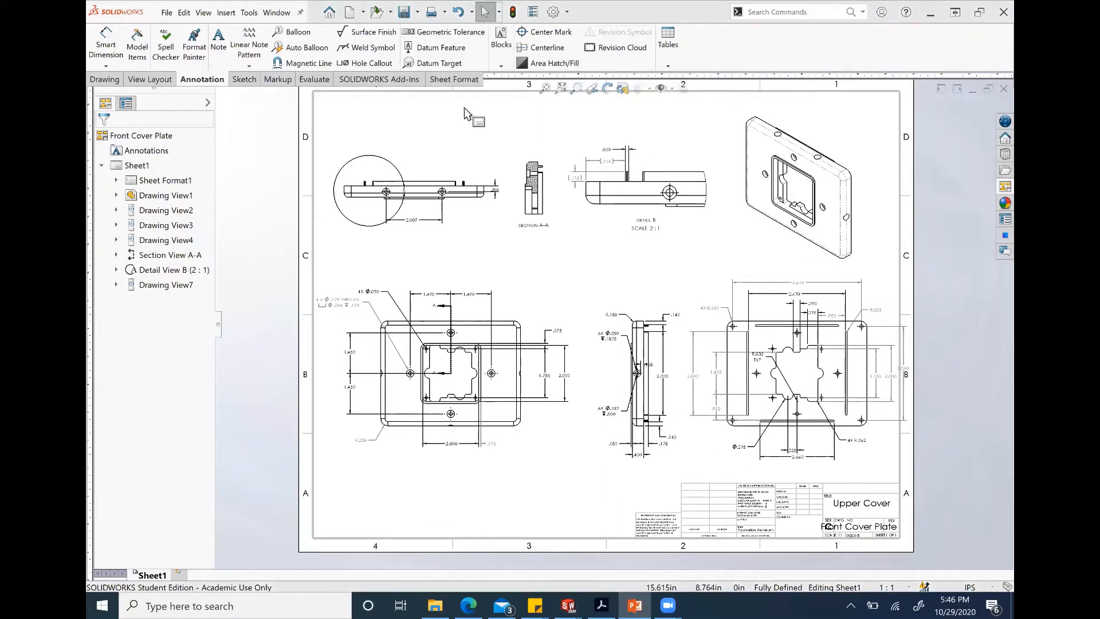
left_click(555, 50)
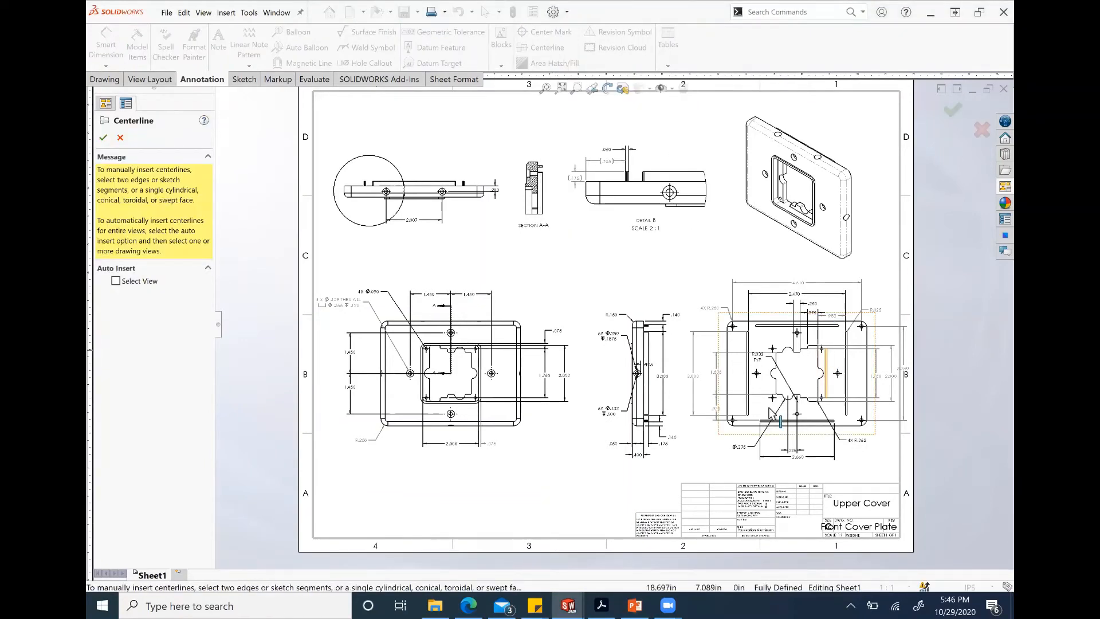
left_click(728, 393)
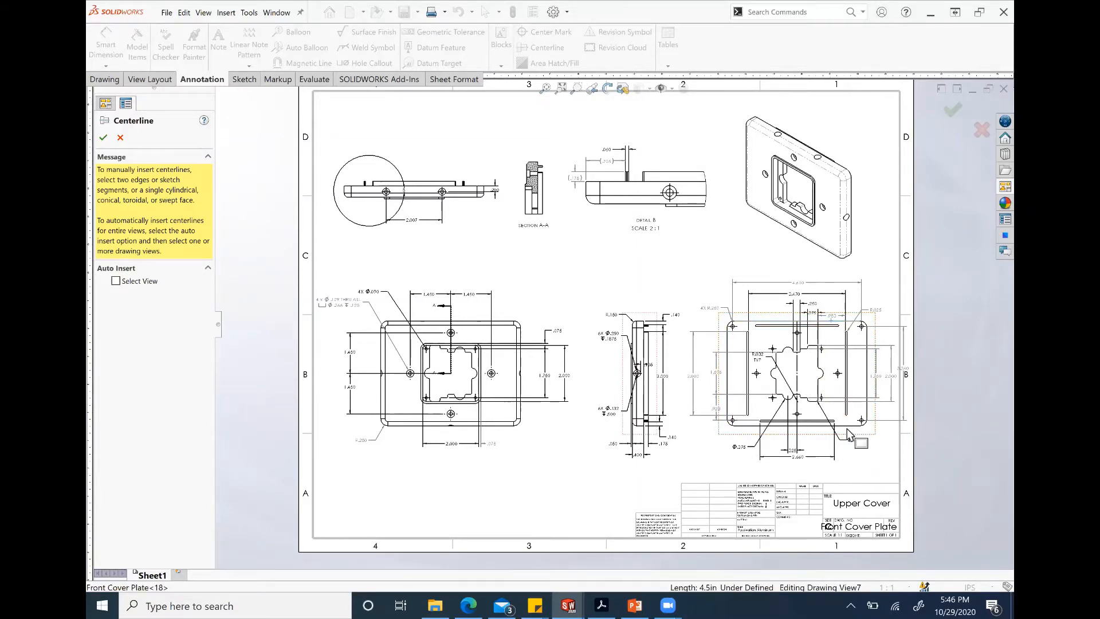
left_click(611, 602)
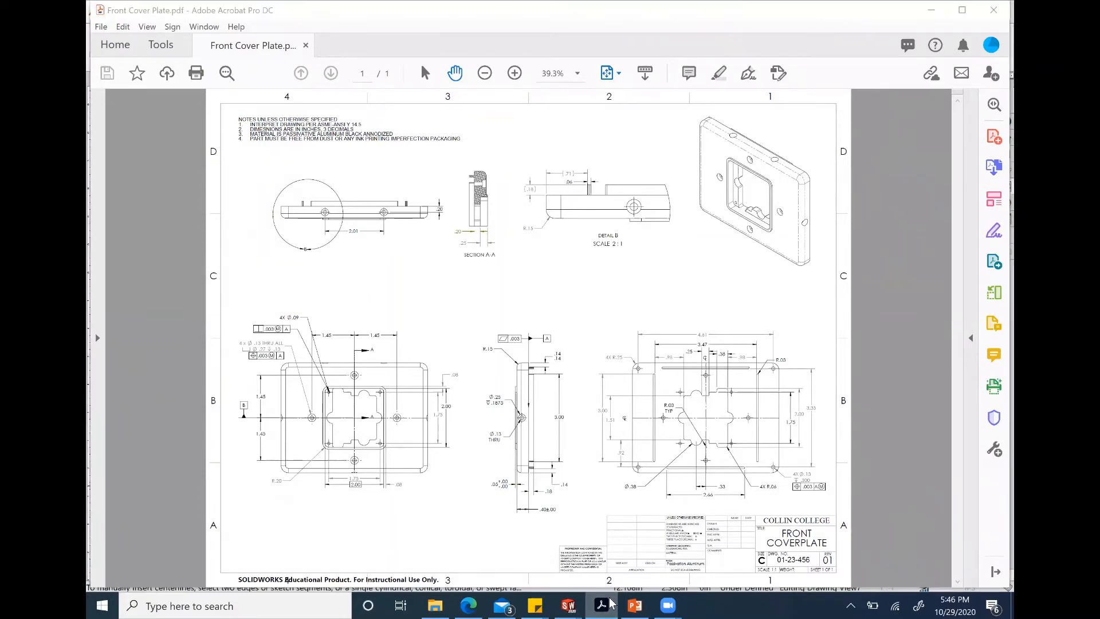
left_click(601, 604)
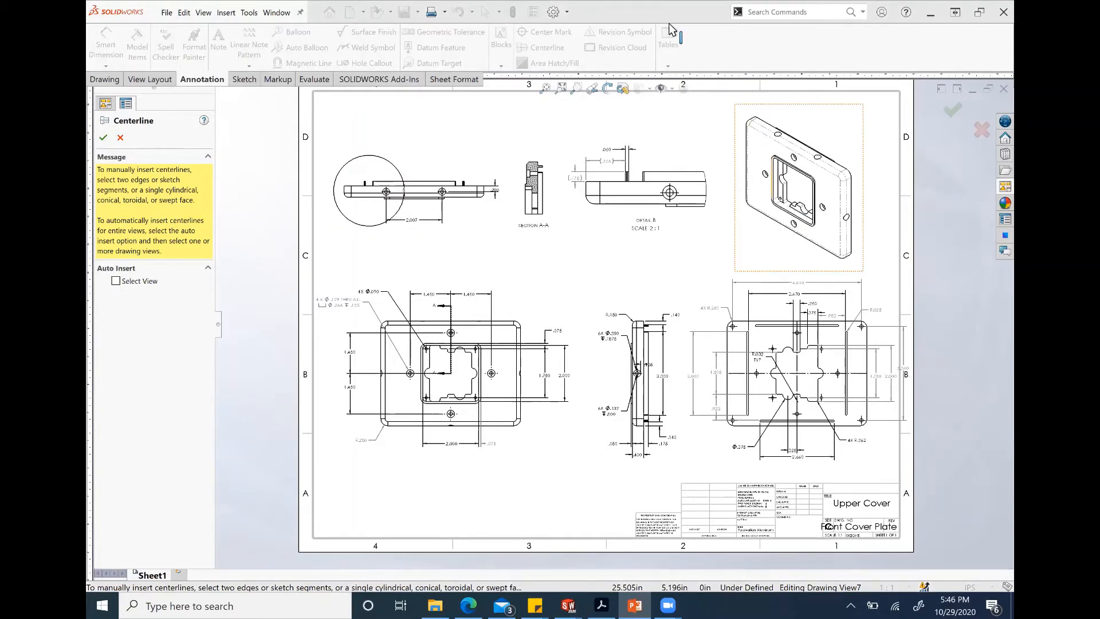
left_click(104, 138)
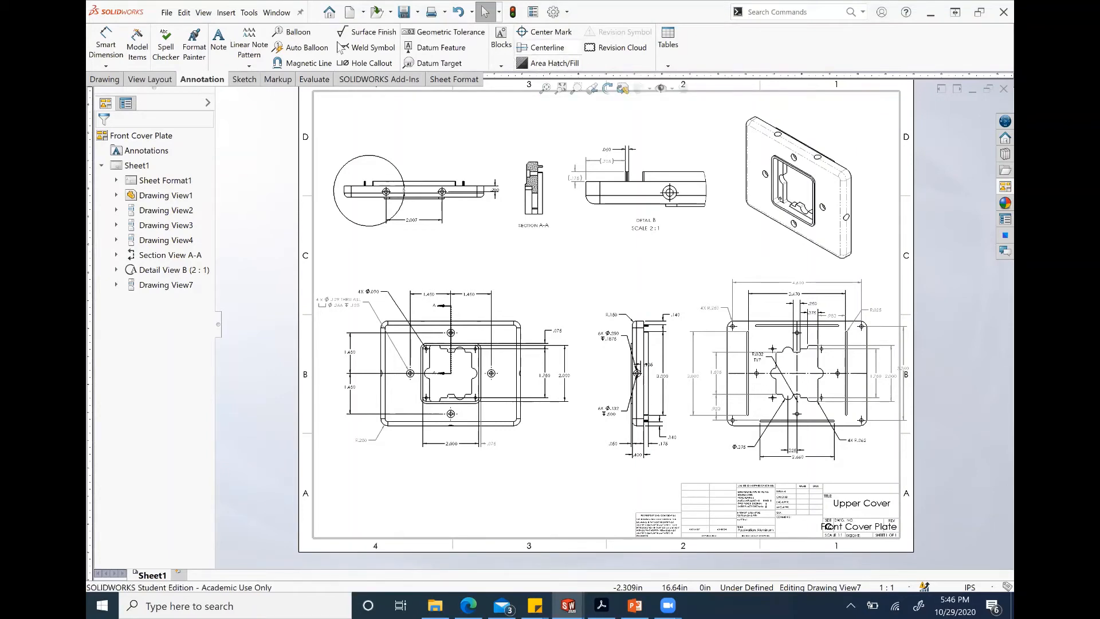
Step: Start a new note and open the full symbol library for its text
left_click(217, 46)
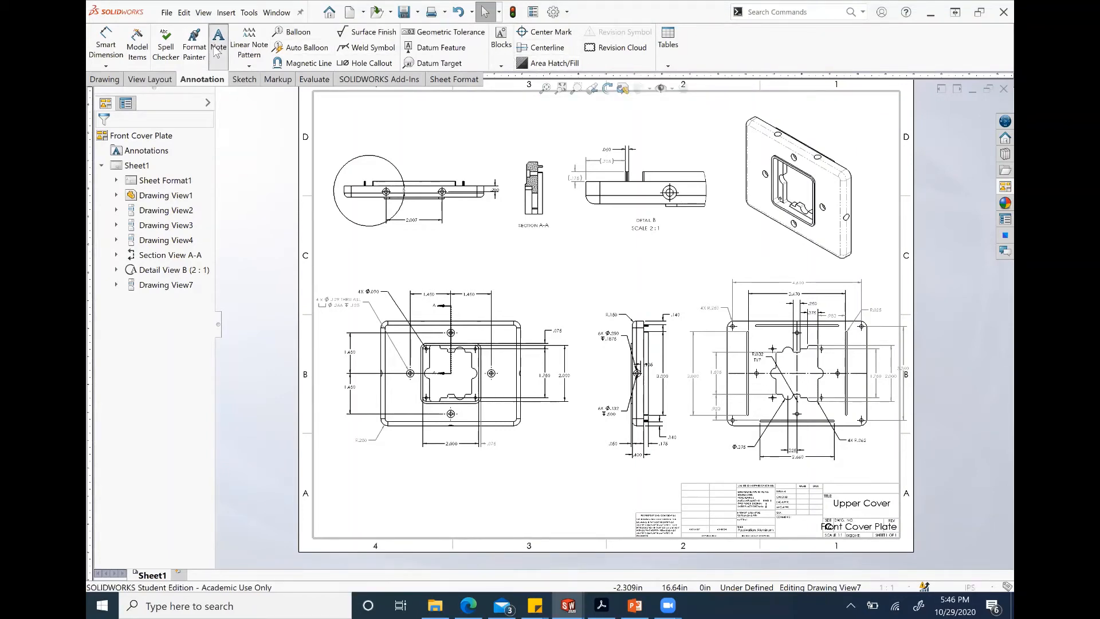
left_click(267, 225)
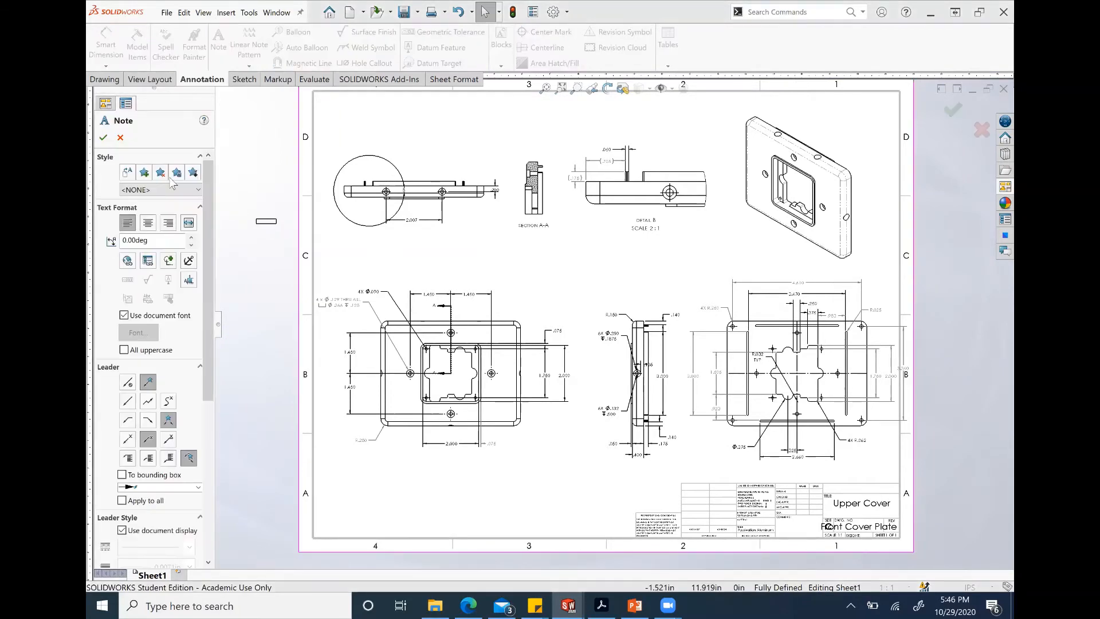
left_click(168, 261)
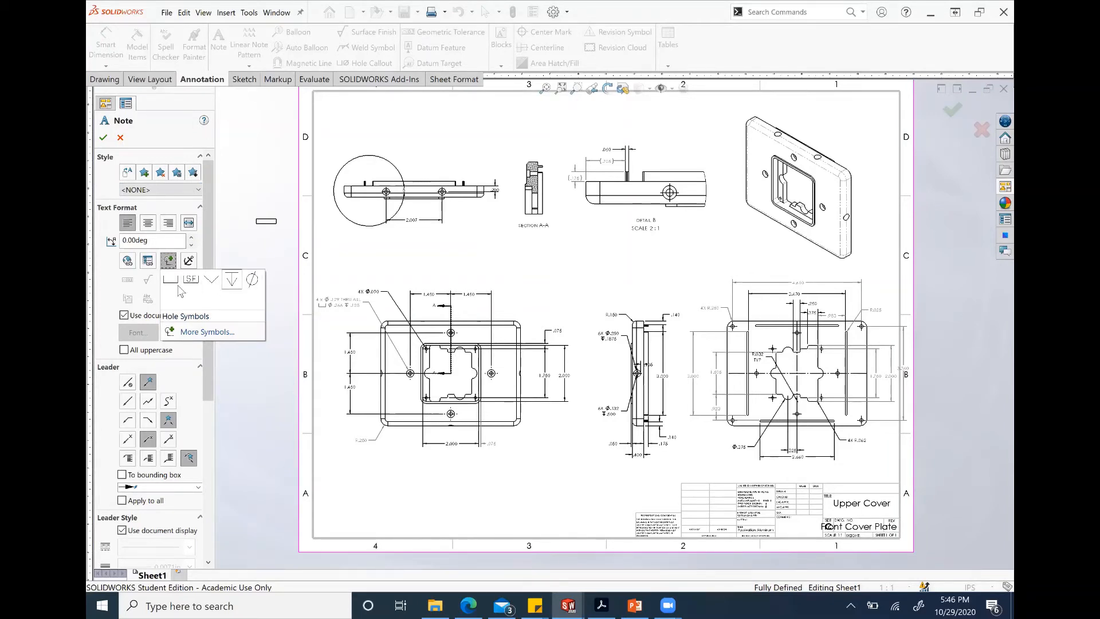
left_click(208, 331)
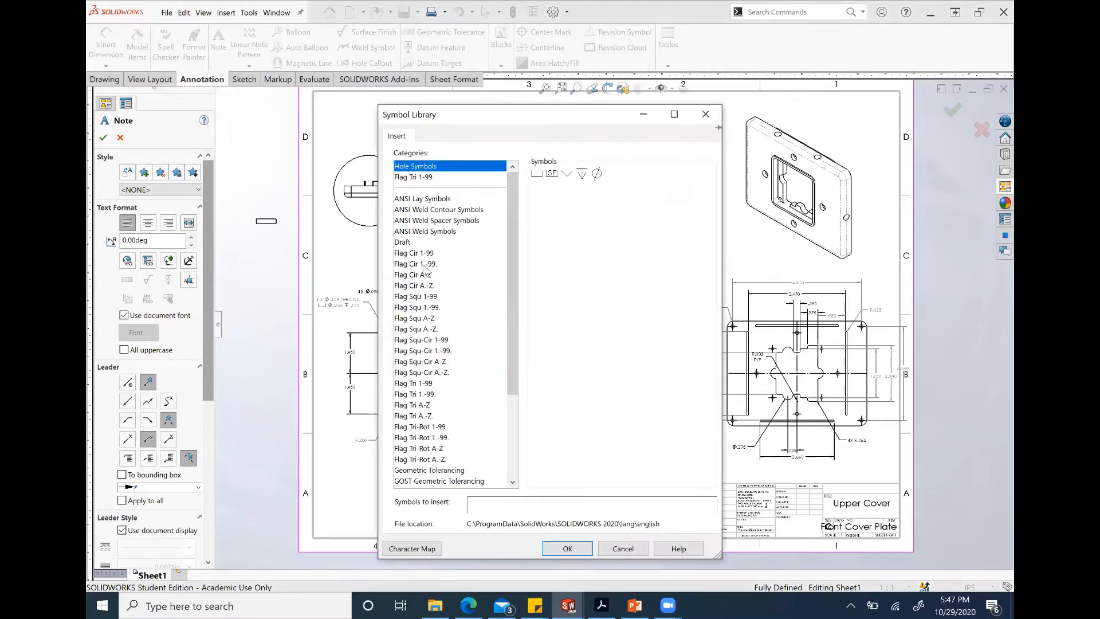
Step: Look through the weld, draft, tolerancing, hole, inspection and key symbol categories for a centerline symbol
left_click(455, 201)
left_click(457, 211)
left_click(459, 223)
left_click(454, 232)
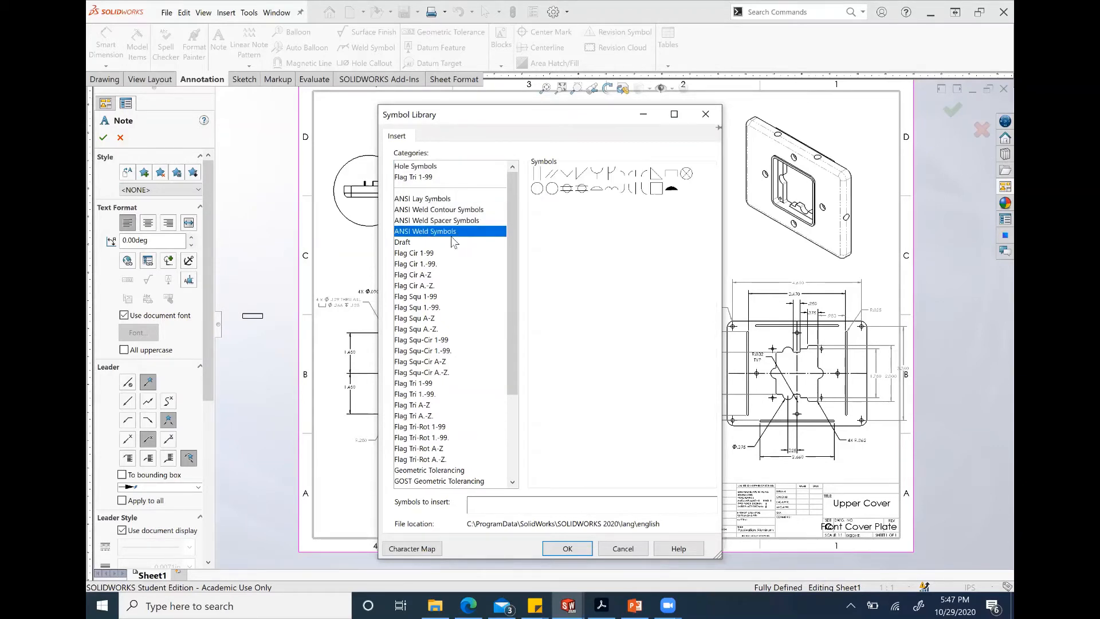
left_click(448, 243)
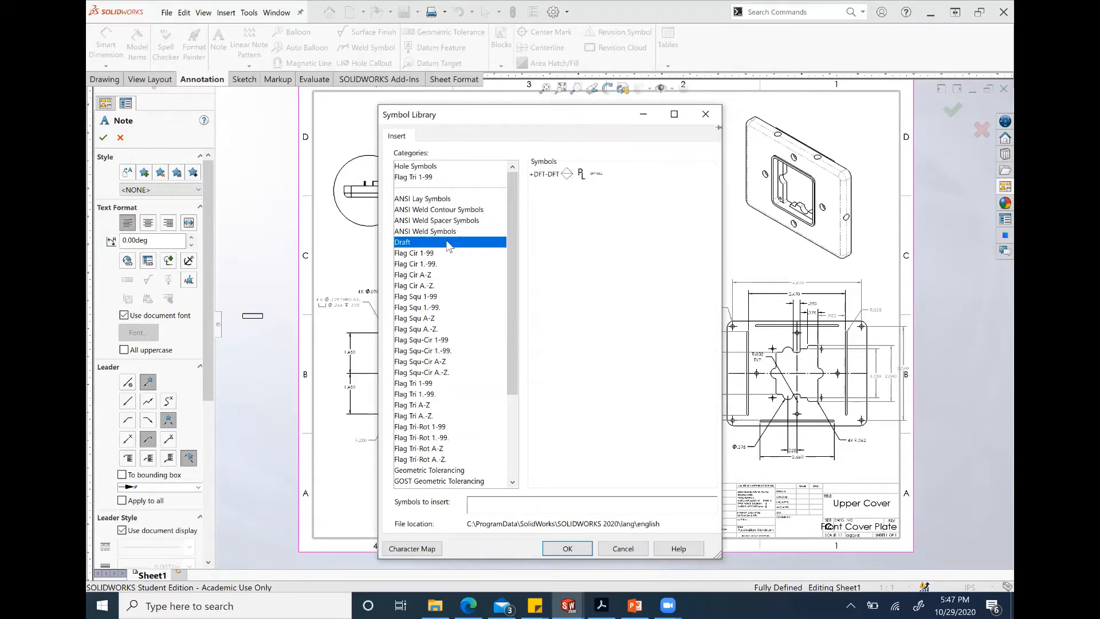
scroll(448, 245, "down", 4)
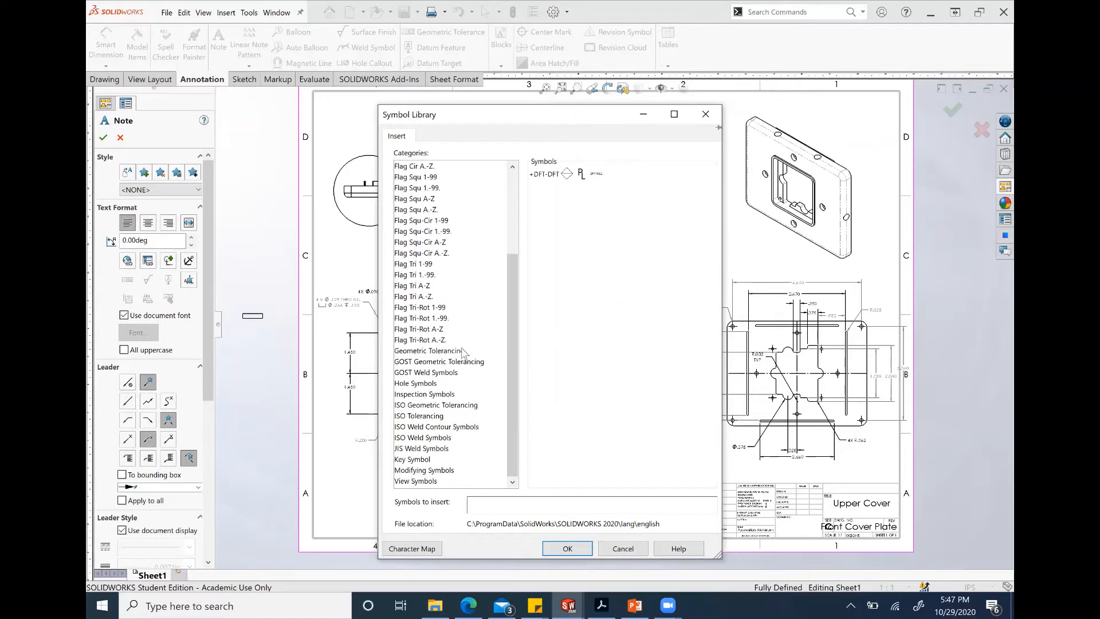
left_click(461, 352)
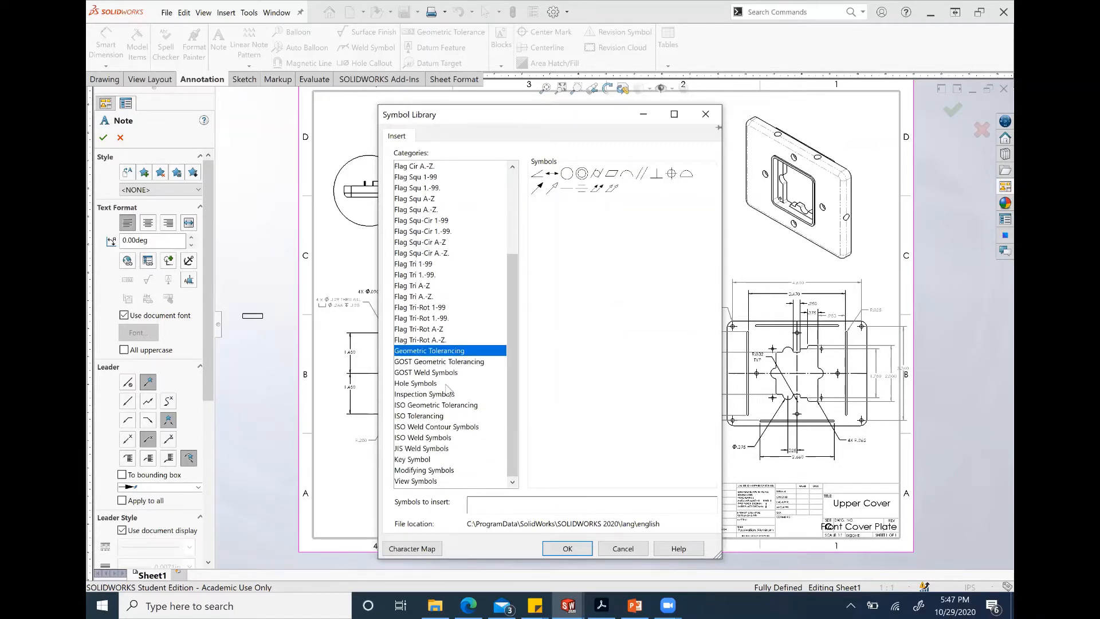
left_click(449, 372)
left_click(446, 382)
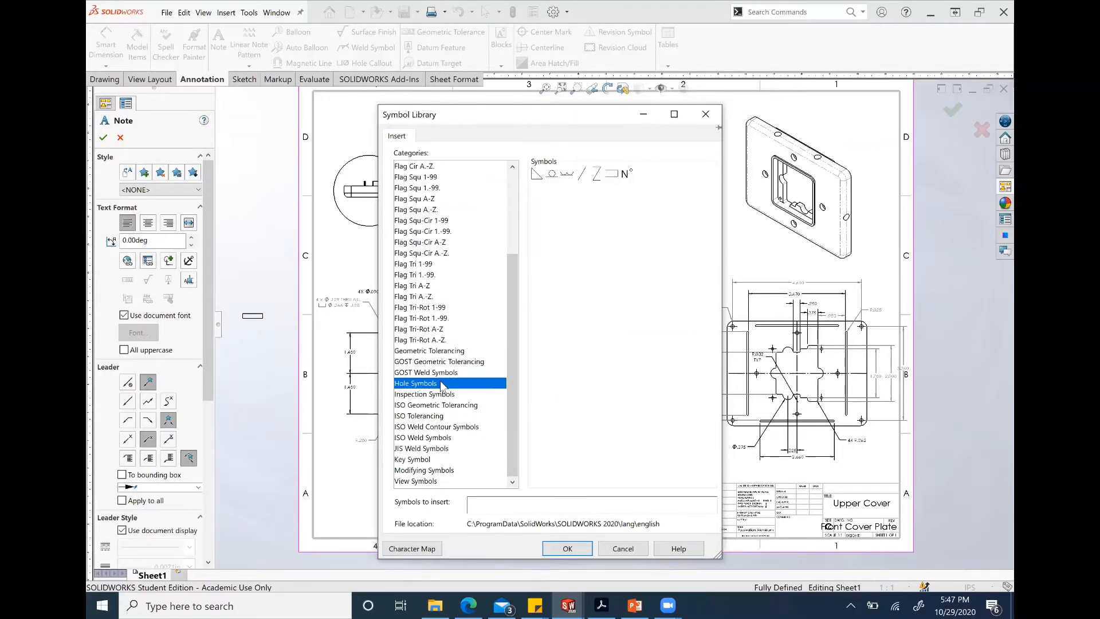
left_click(439, 394)
left_click(439, 405)
left_click(442, 415)
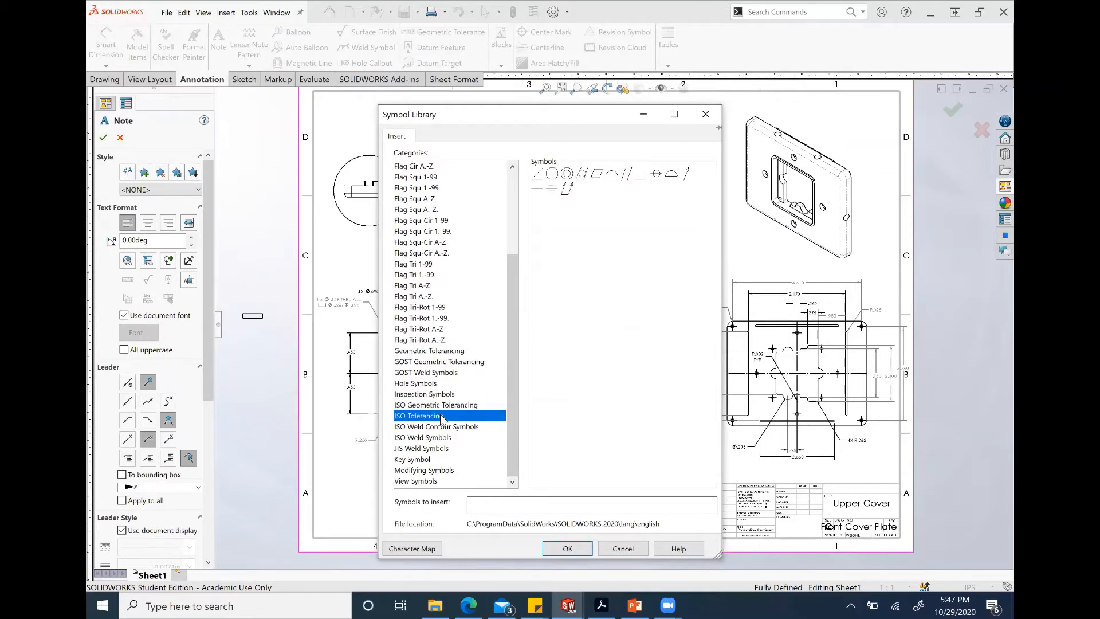
left_click(446, 426)
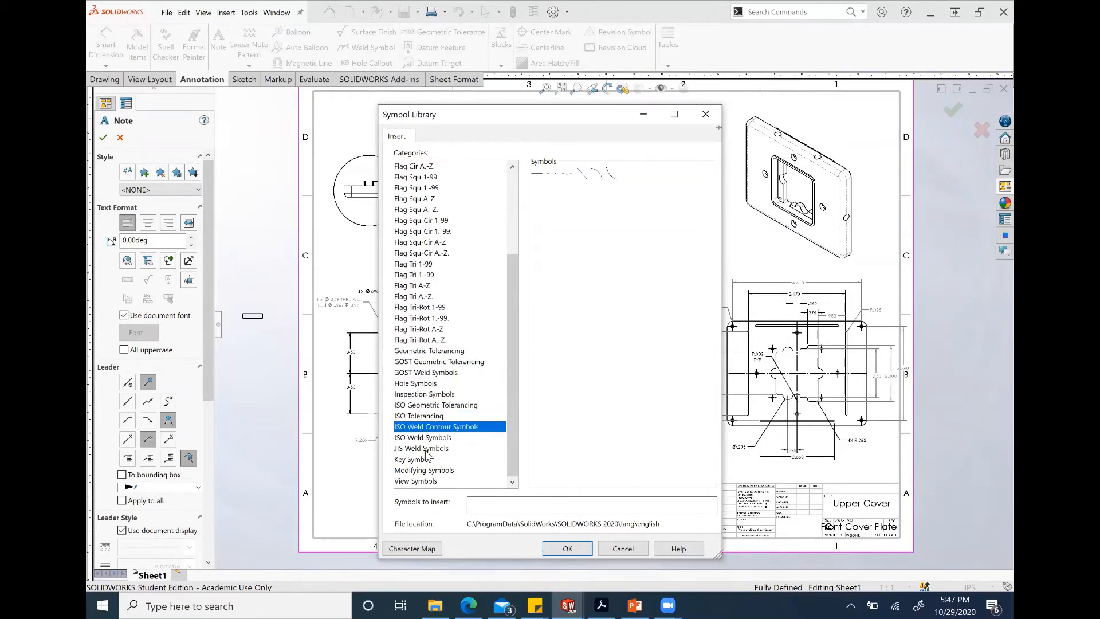
left_click(431, 438)
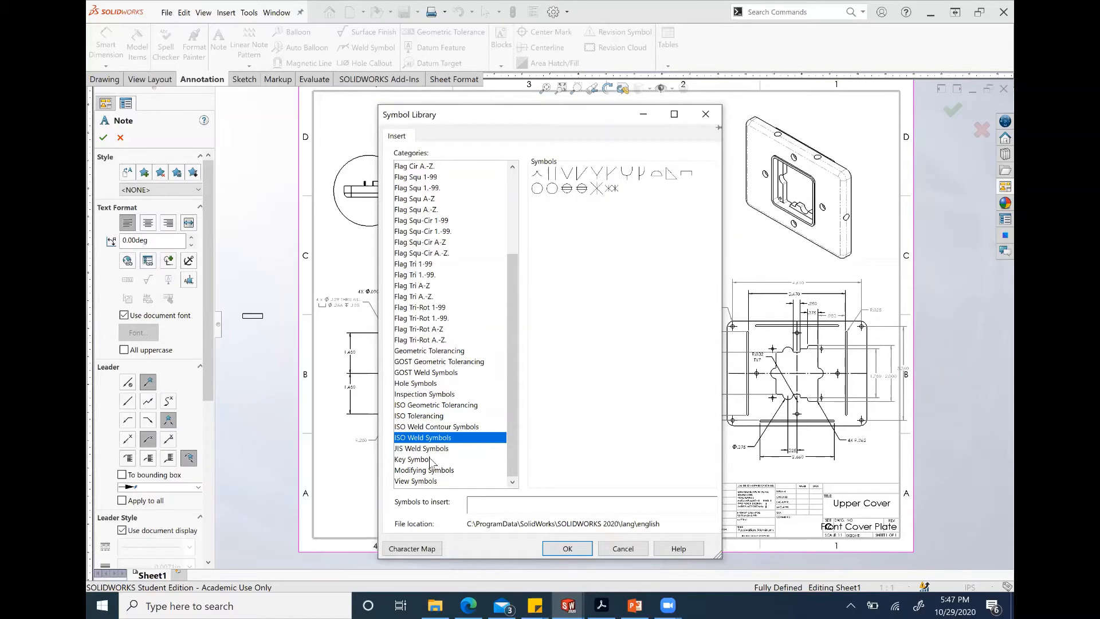
left_click(431, 460)
Step: Insert a single CenterLine symbol from the Modifying Symbols category as the note's text
left_click(431, 471)
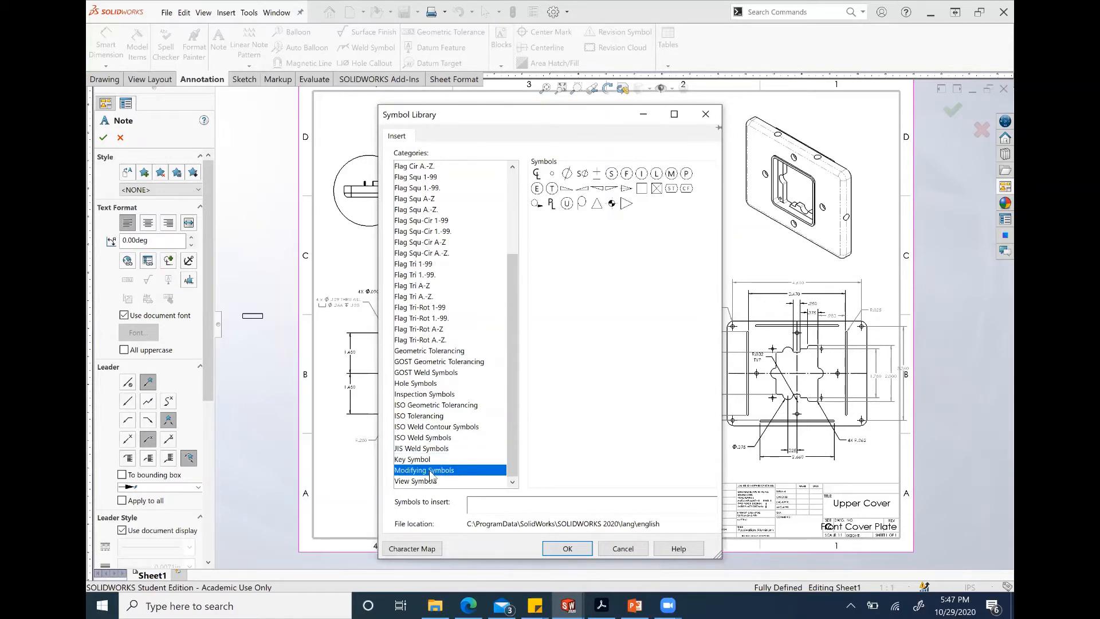
left_click(536, 175)
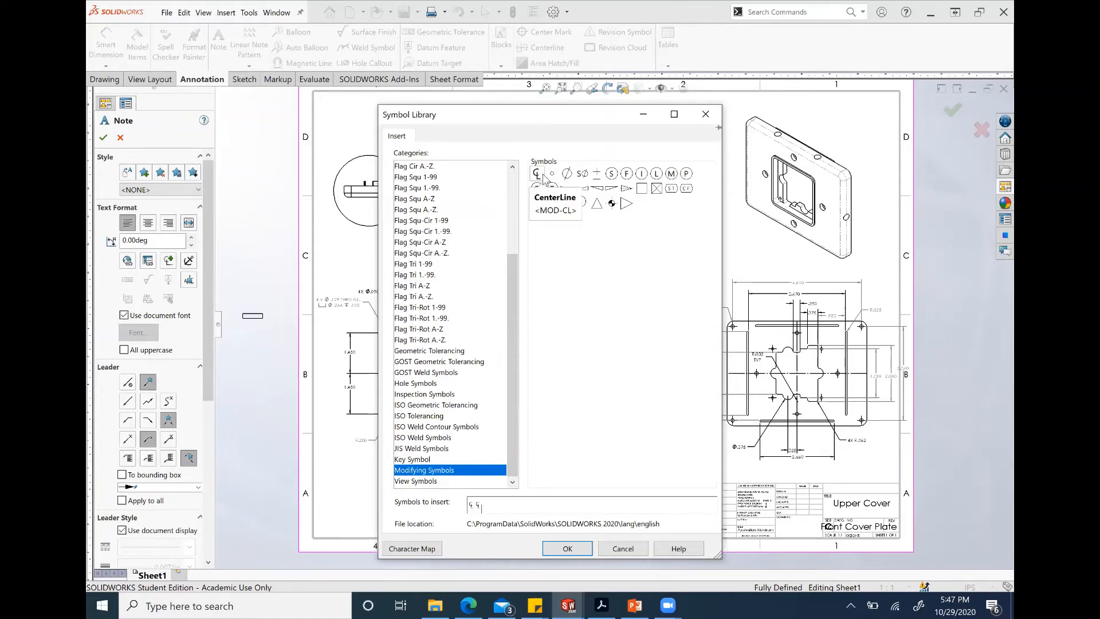
key("BackSpace")
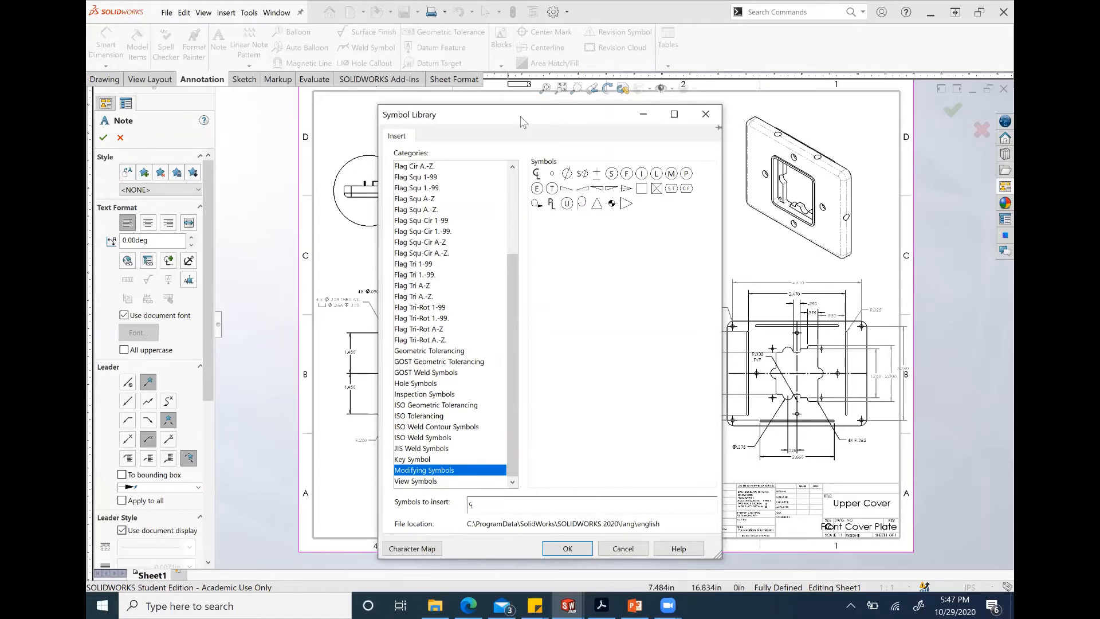
left_click_drag(522, 119, 513, 64)
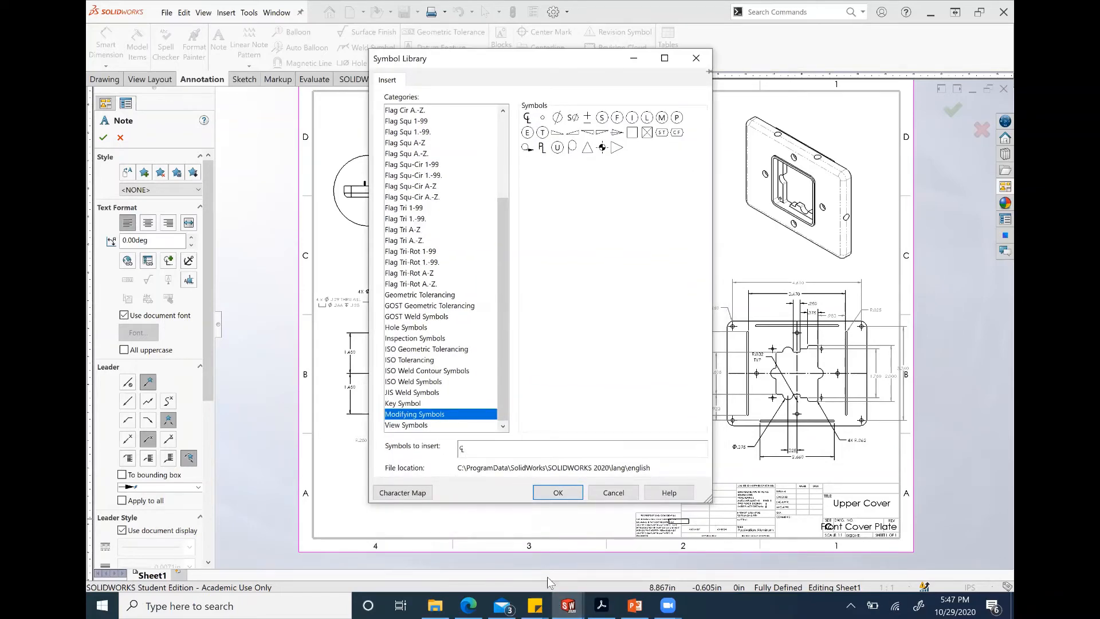
left_click(558, 492)
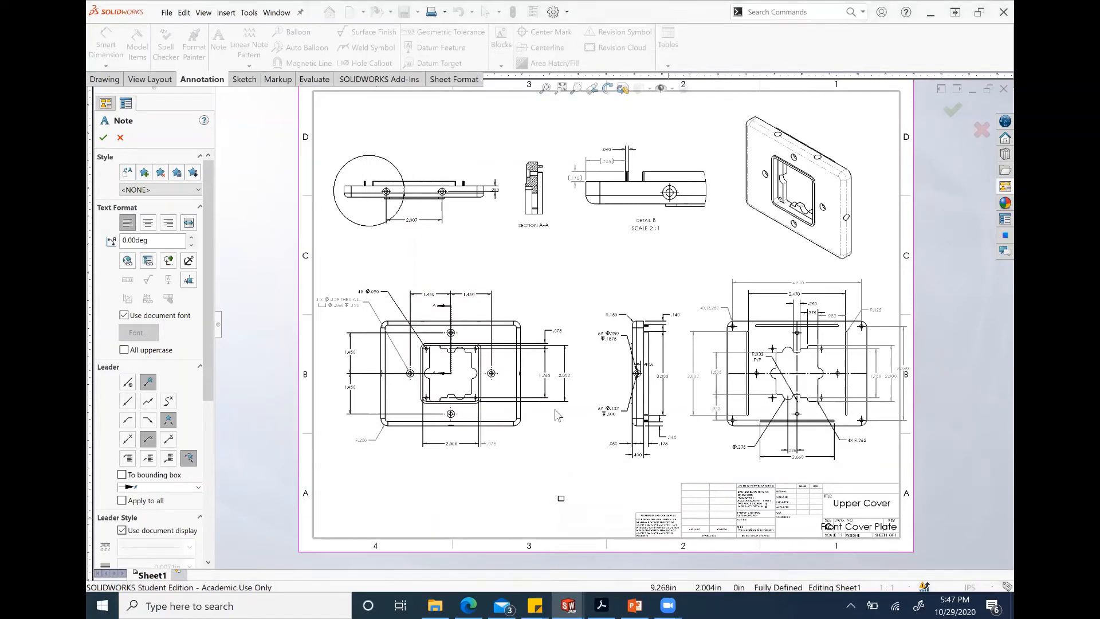
Step: Place centerline symbol notes at the outer end of the back view's horizontal centerline and at the upper end of its vertical centerline
left_click(556, 411)
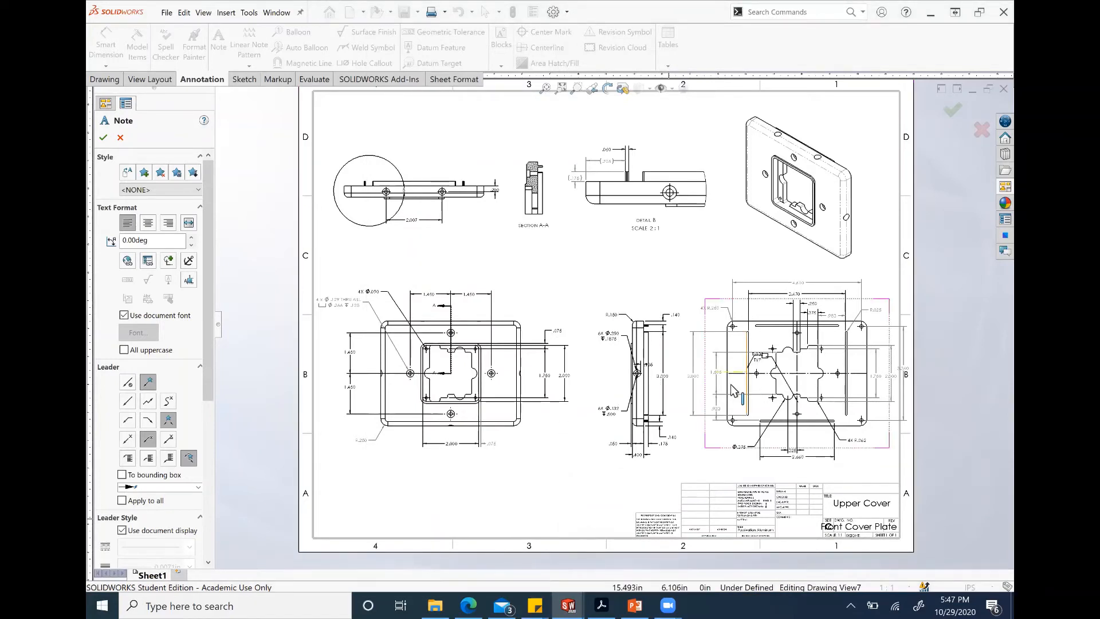
scroll(731, 377, "up", 3)
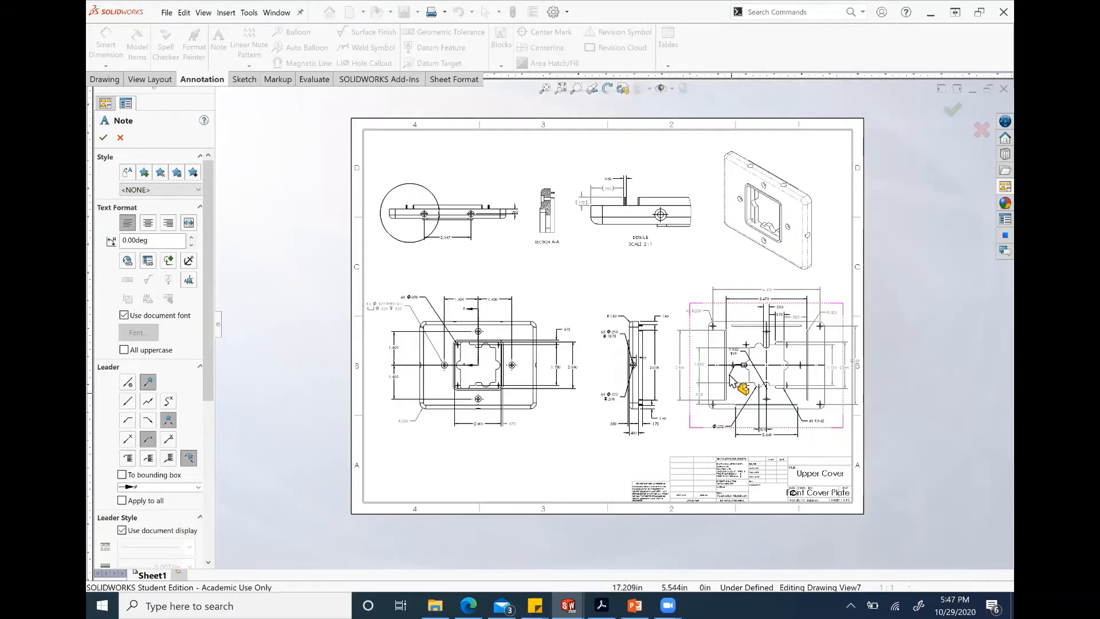
scroll(685, 339, "down", 2)
scroll(685, 340, "down", 4)
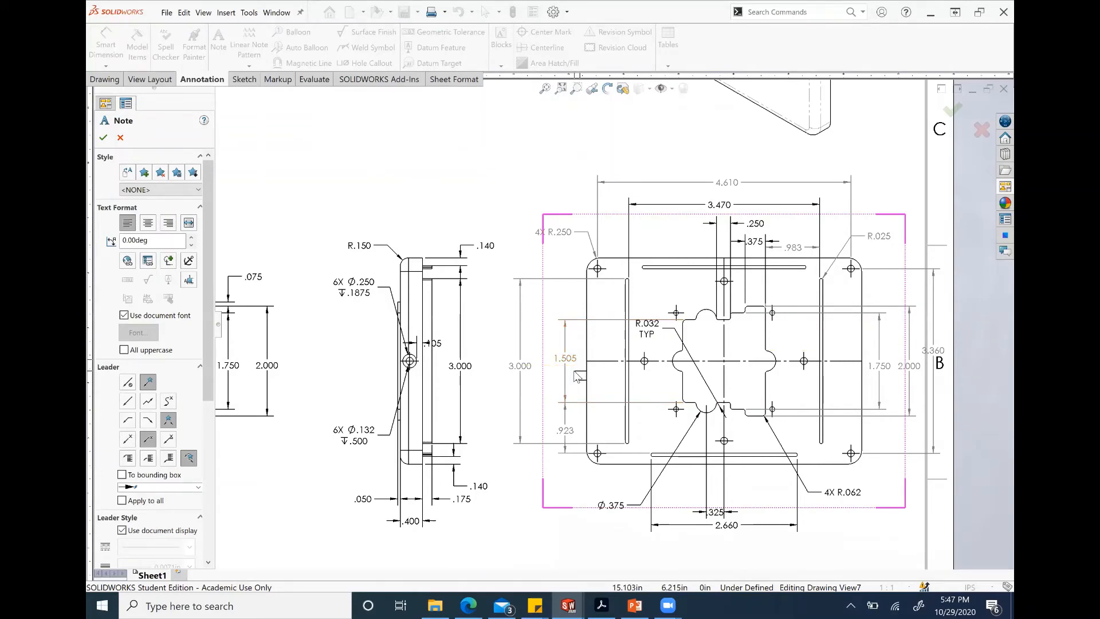
left_click(579, 376)
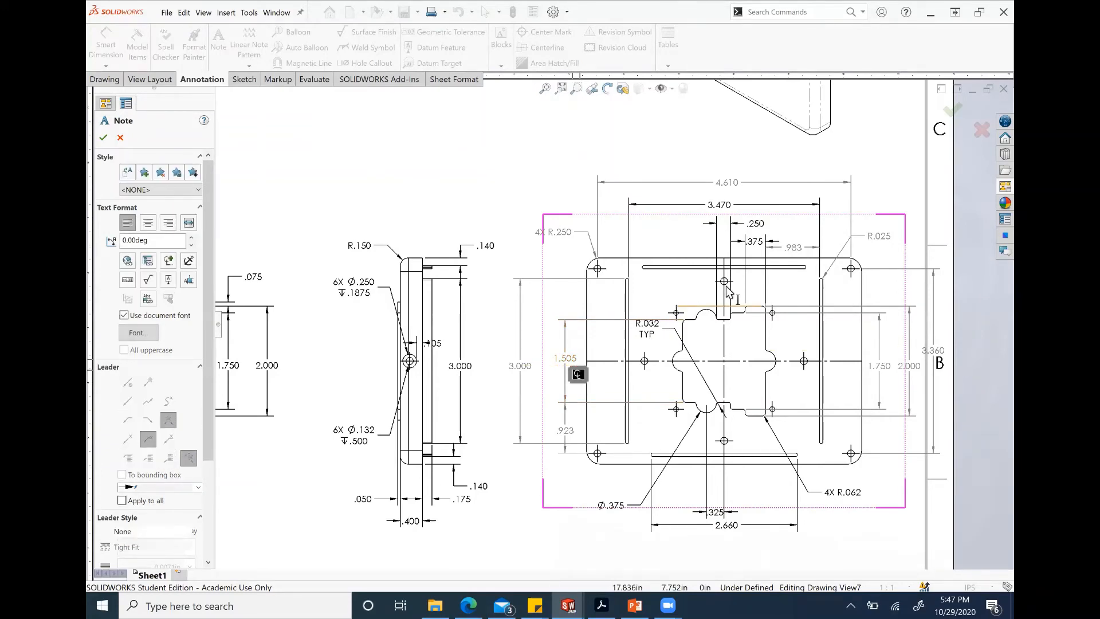
left_click(726, 250)
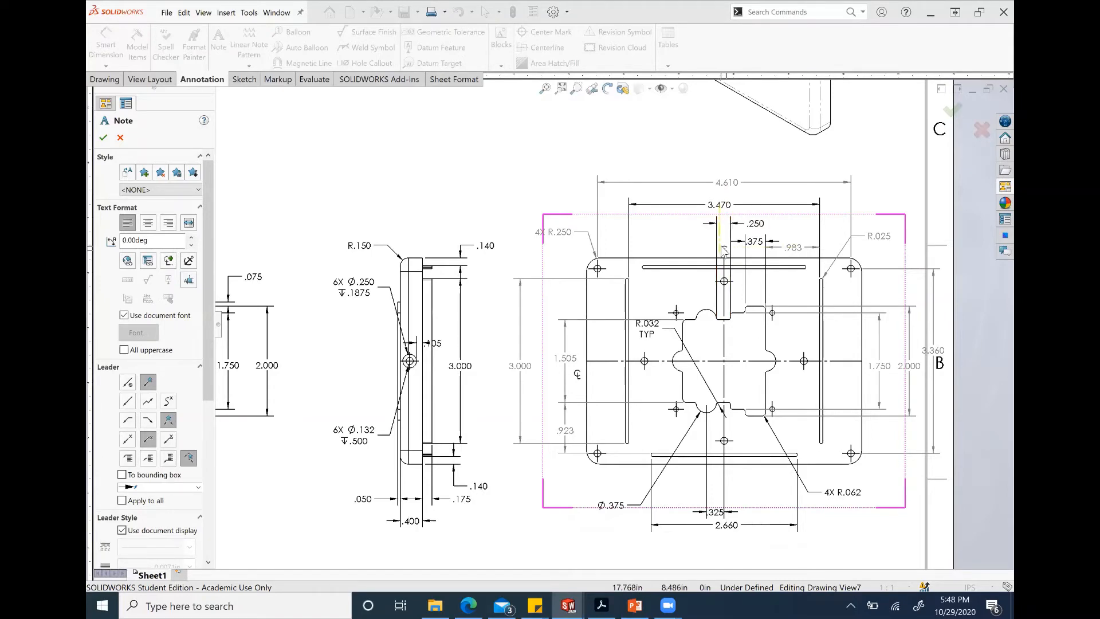
Step: Place the centerline symbol above the back view's vertical centerline and extend the horizontal centerline past both side edges of the plate
left_click(723, 250)
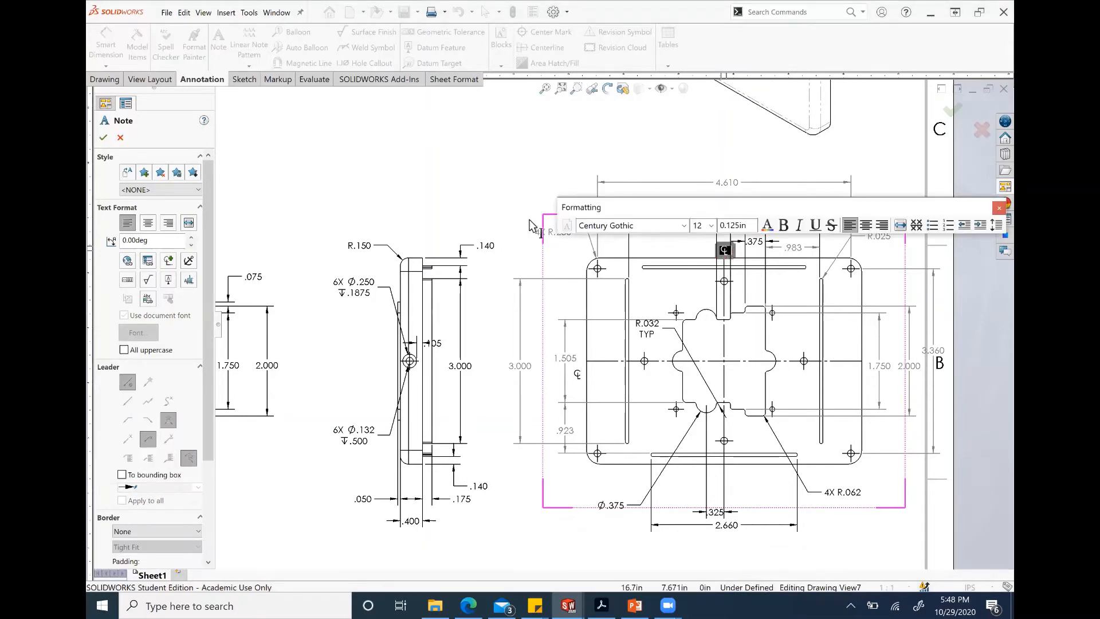
left_click(103, 139)
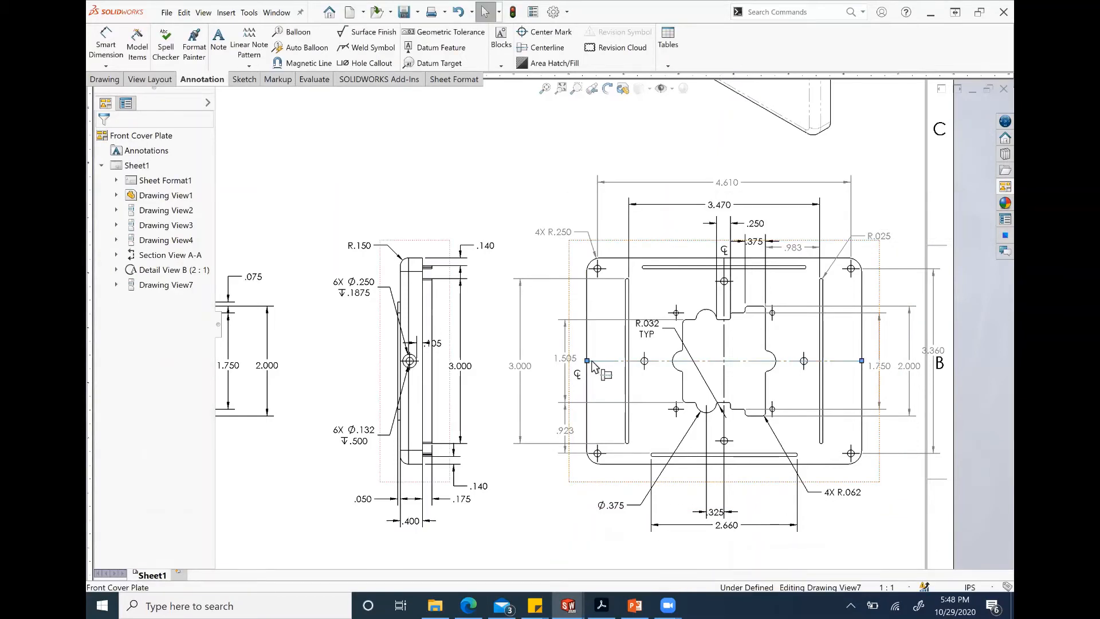
left_click(589, 362)
left_click_drag(587, 361, 573, 362)
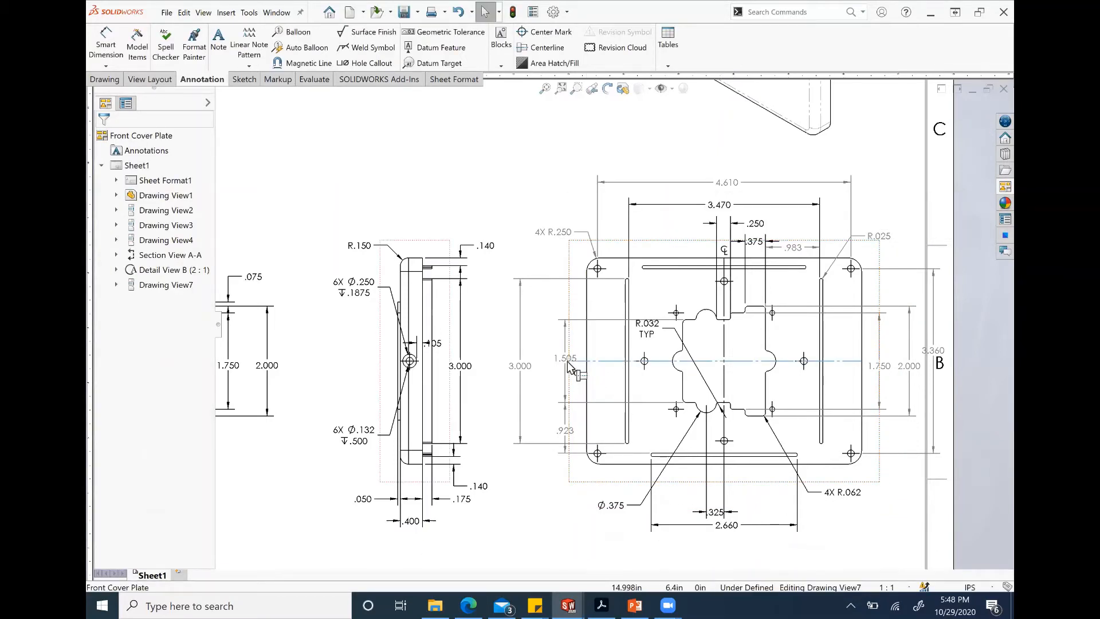
left_click(861, 362)
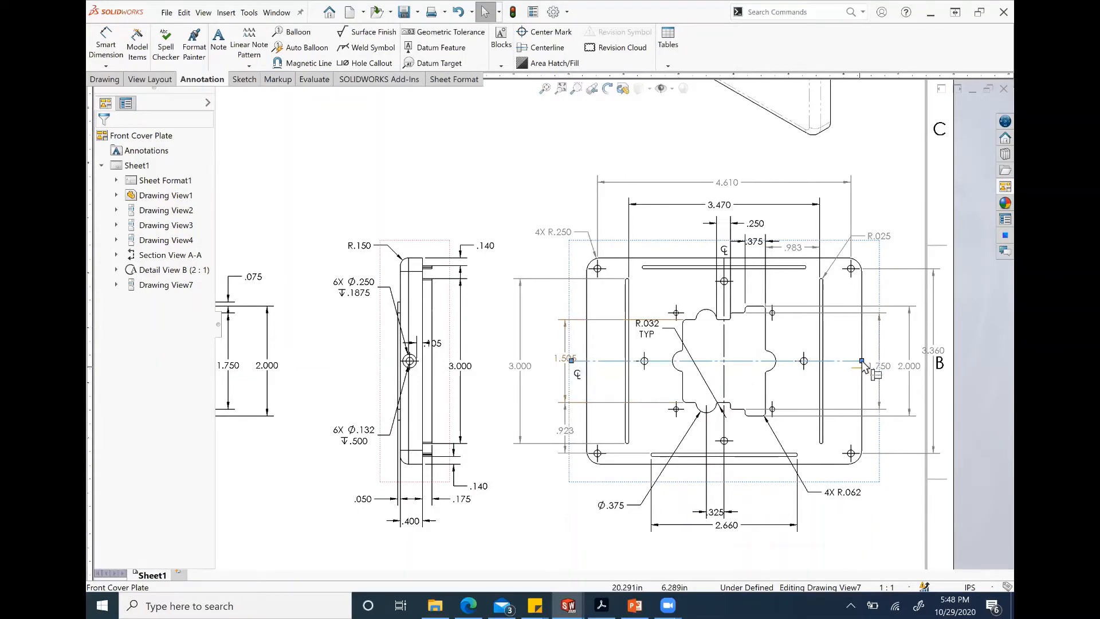
left_click(861, 361)
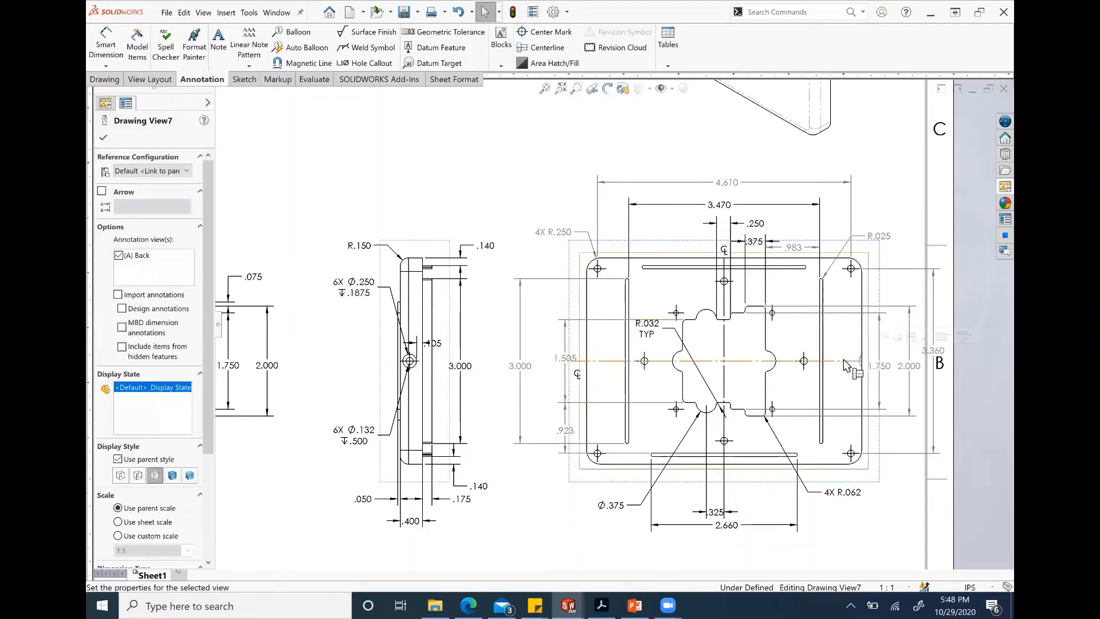
left_click(853, 361)
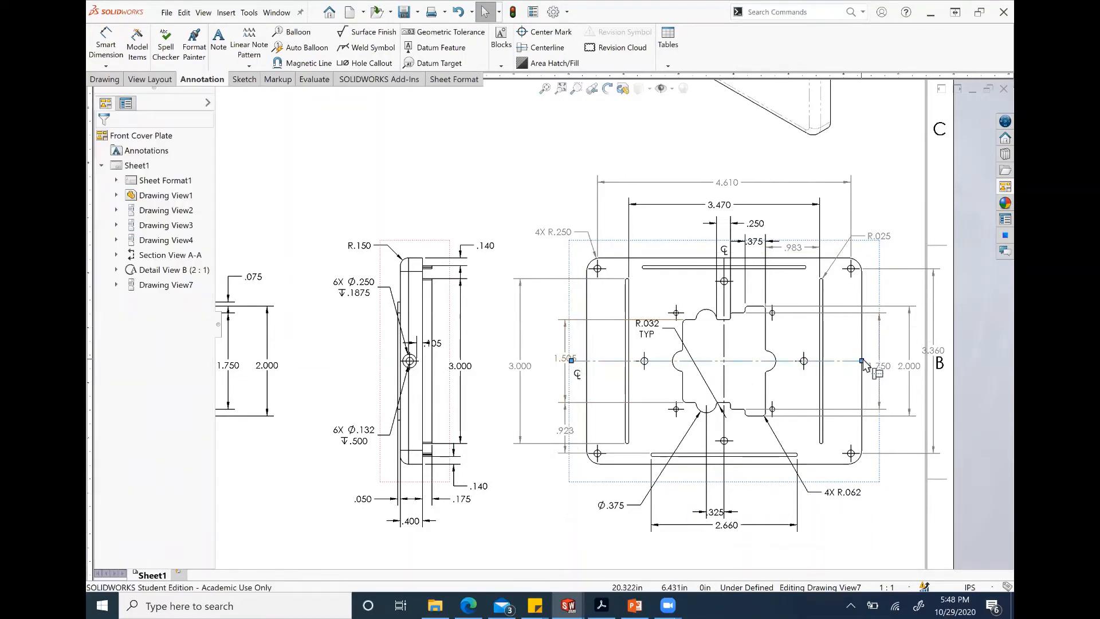
left_click_drag(862, 361, 874, 360)
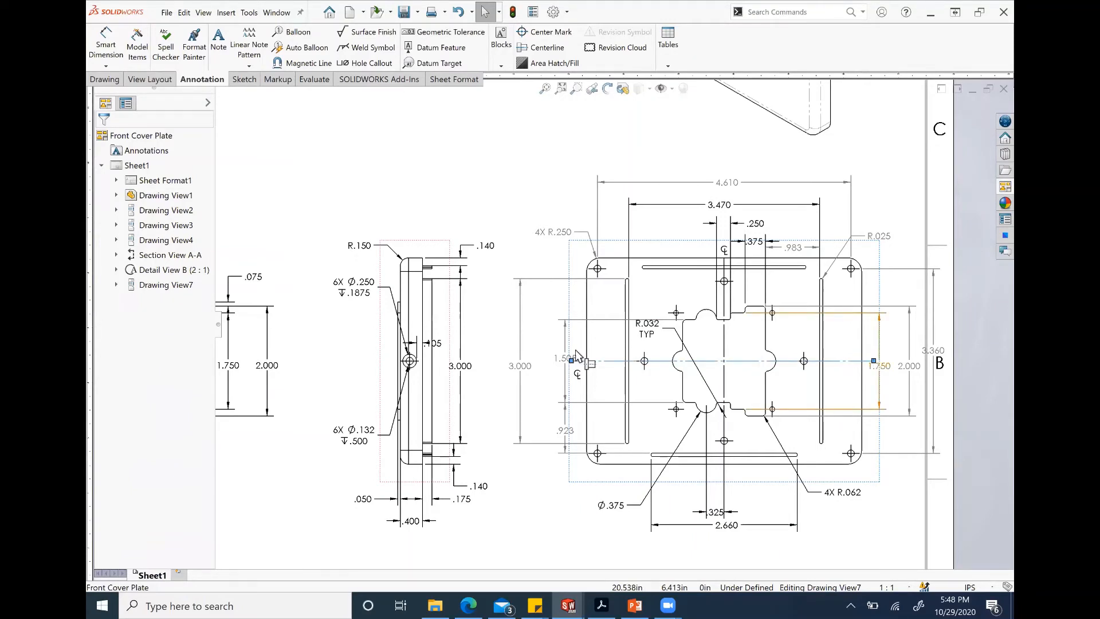
Step: Move the back view's 1.505 and .923 dimensions outward and align the centerline symbol with the end of the horizontal centerline
left_click(544, 362)
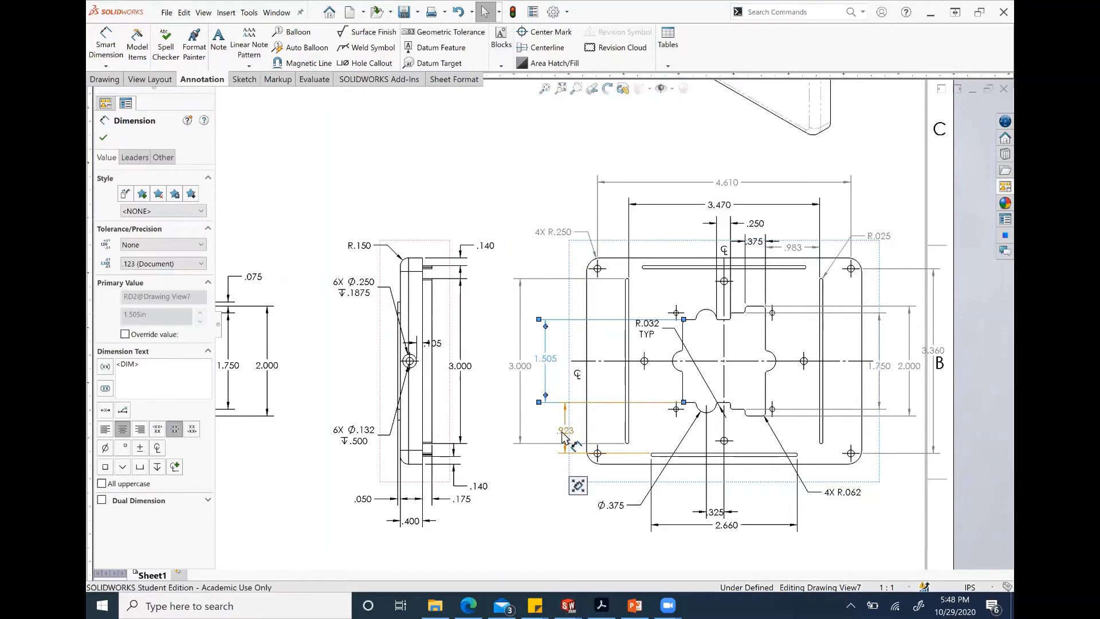
left_click(541, 438)
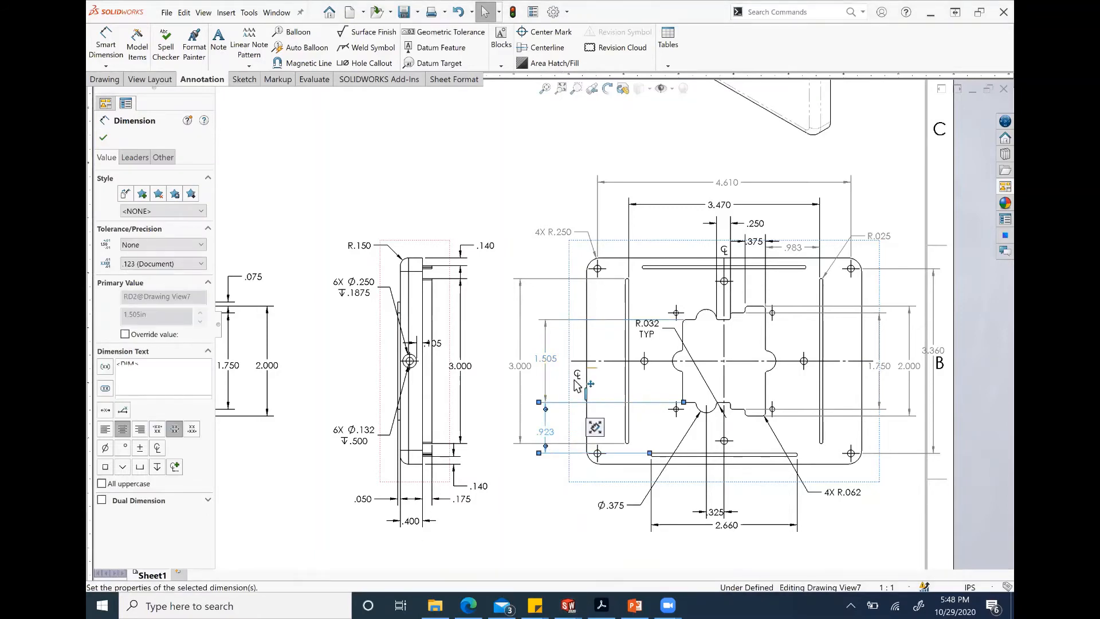
left_click_drag(565, 366, 564, 362)
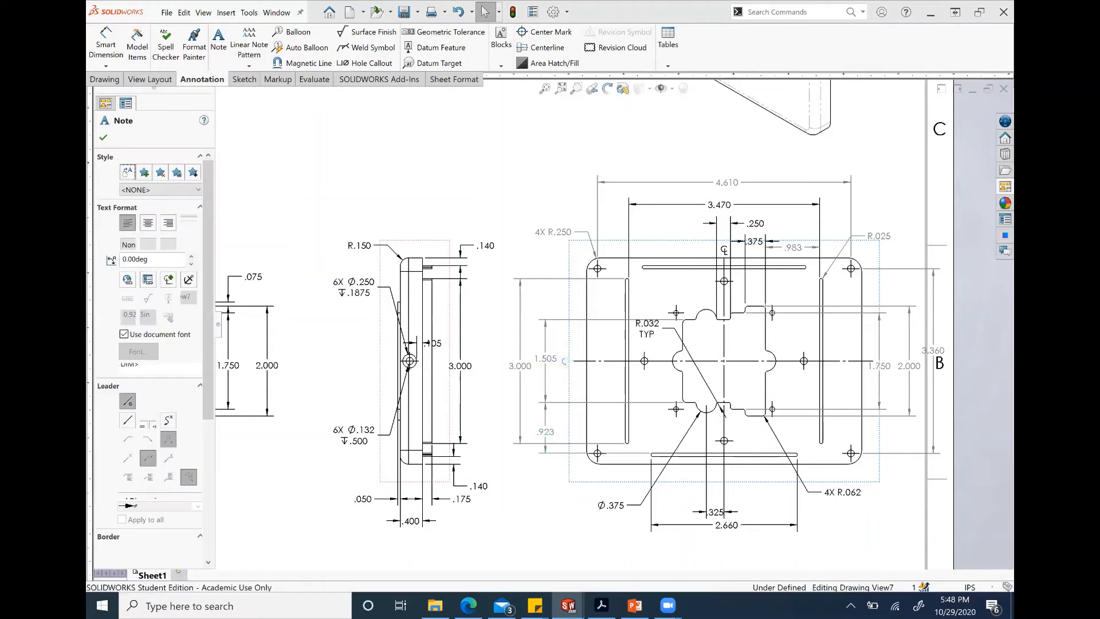
Step: Raise the centerline symbol above the back view and extend the vertical centerline beyond the plate's upper edge
scroll(777, 235, "down", 2)
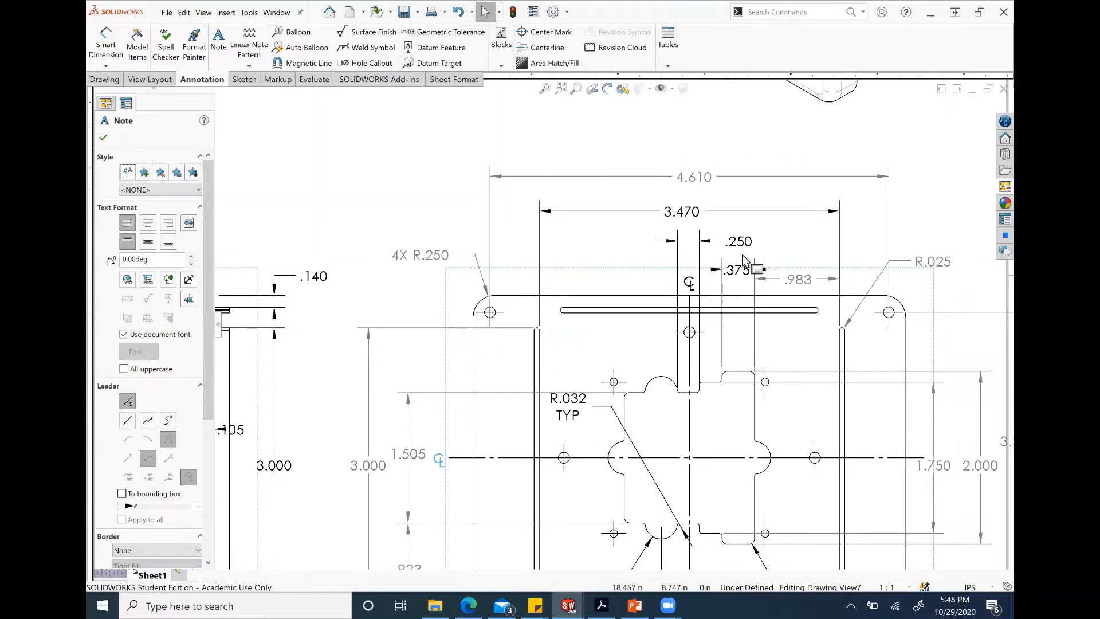
left_click_drag(692, 280, 692, 262)
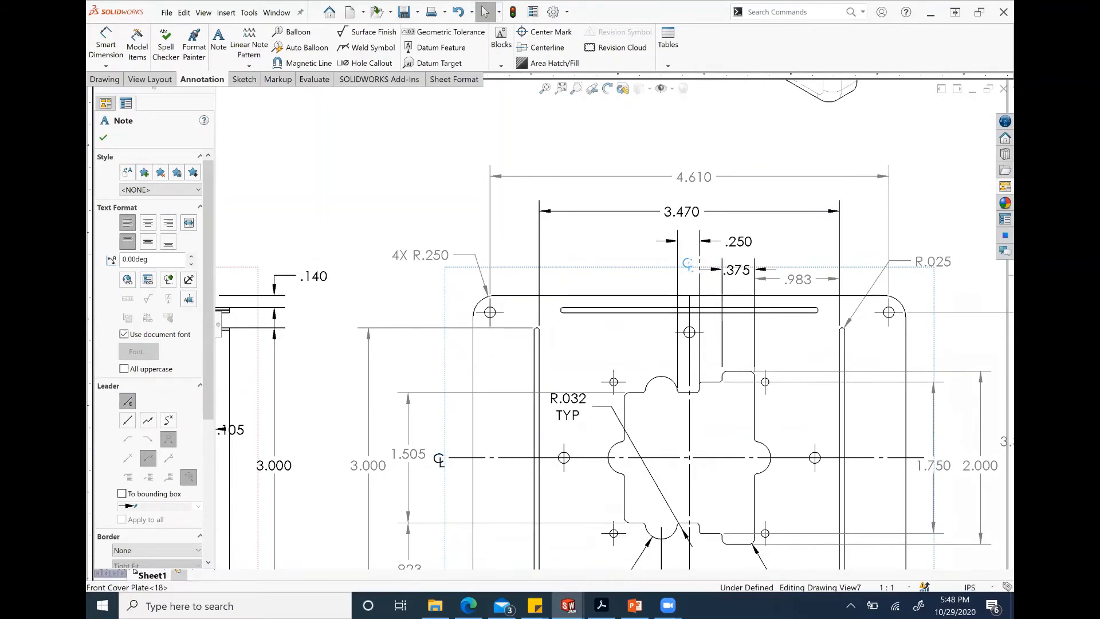
key("Escape")
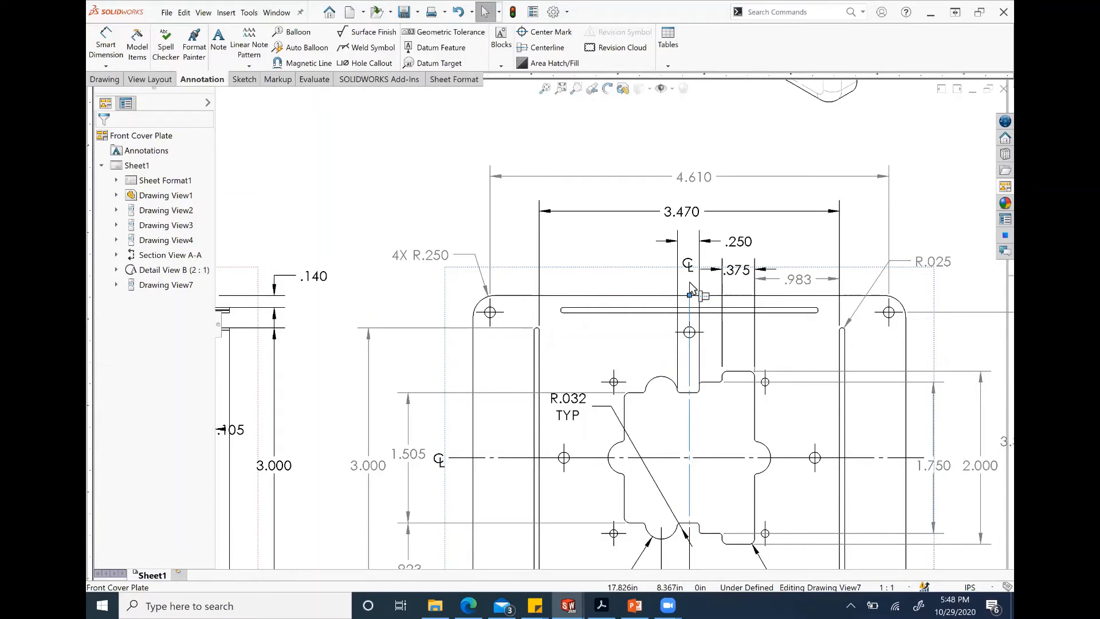
scroll(644, 481, "up", 3)
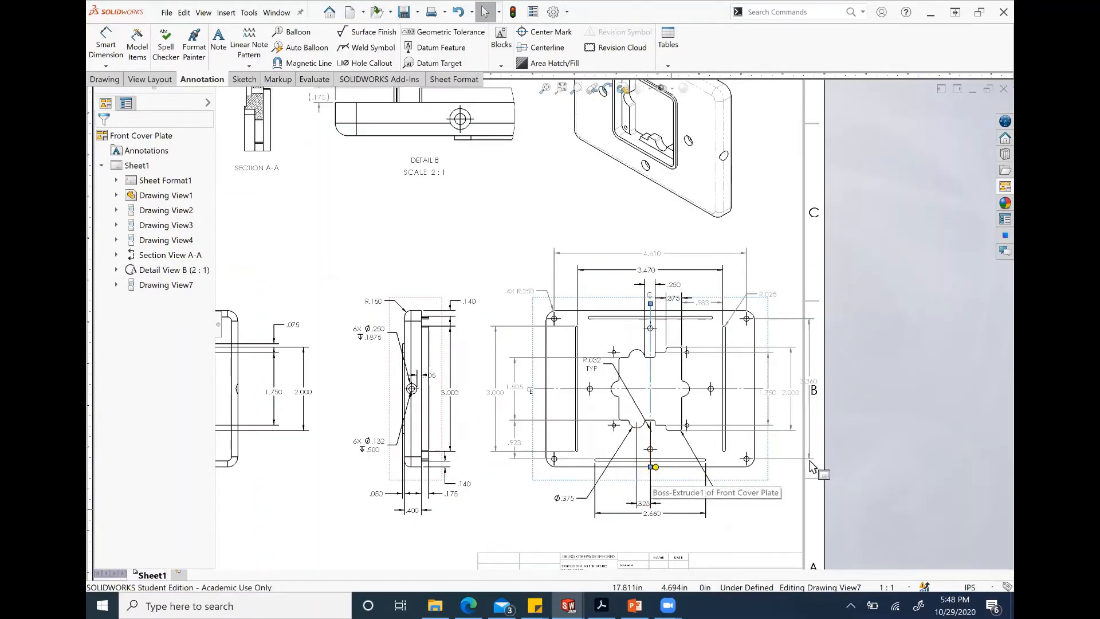
Step: Attach datum feature A to the back face edge of the side view, with its label just above the view
middle_click_drag(744, 426, 732, 395)
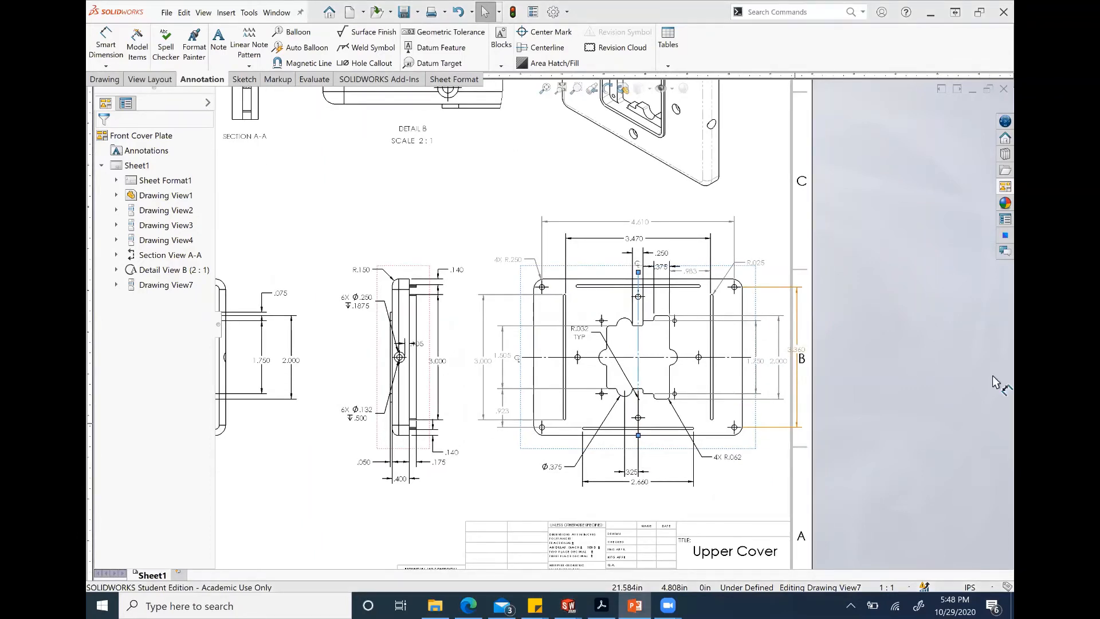
key("f")
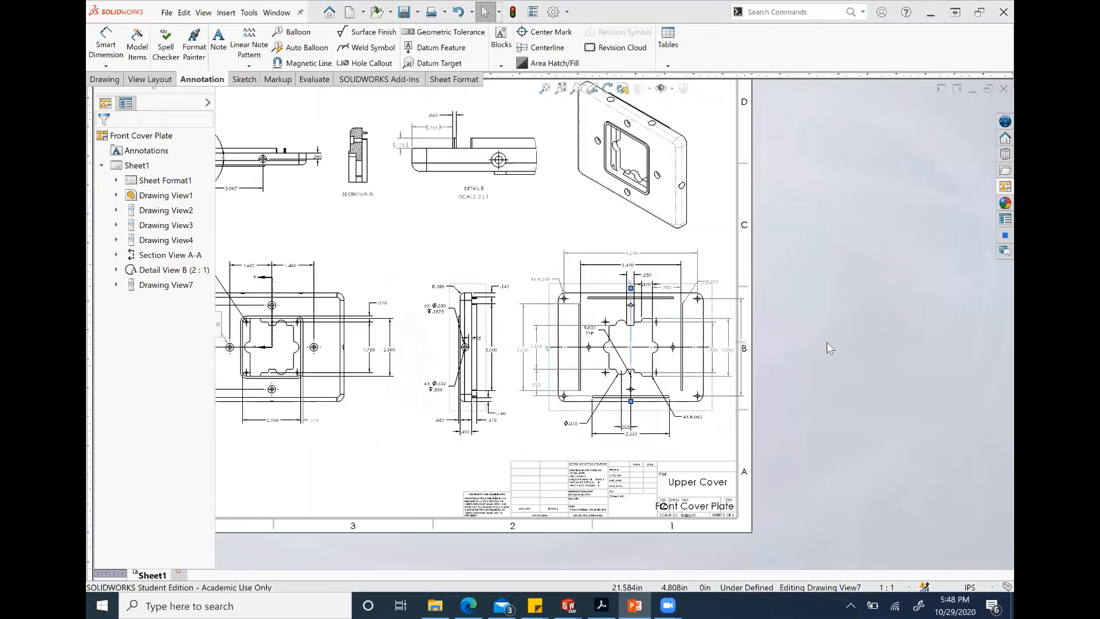
middle_click_drag(535, 283, 595, 291)
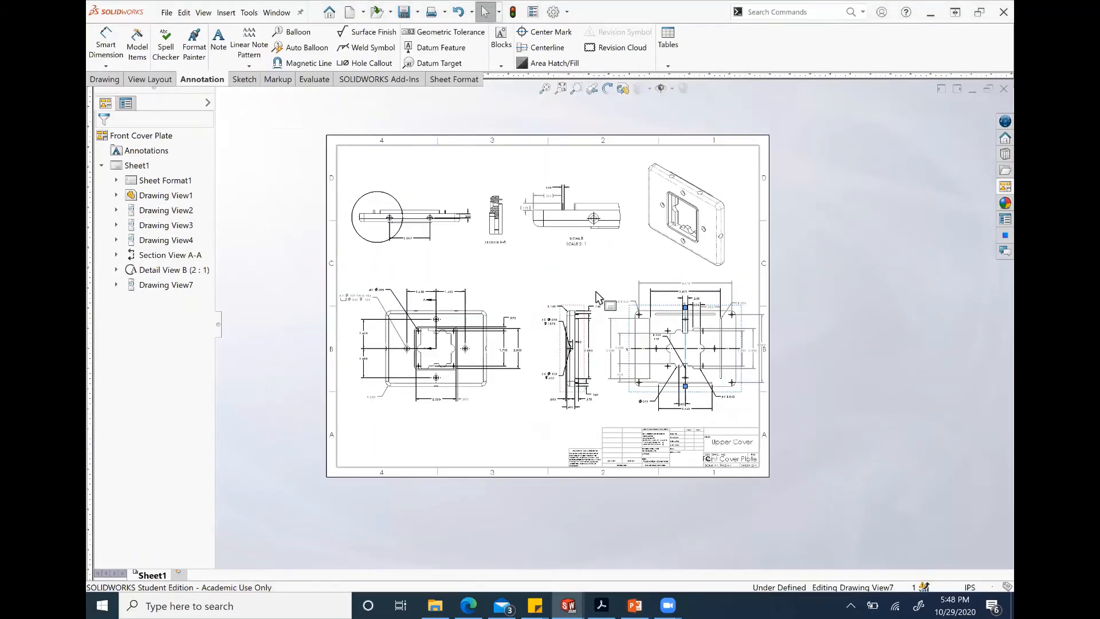
left_click(595, 291)
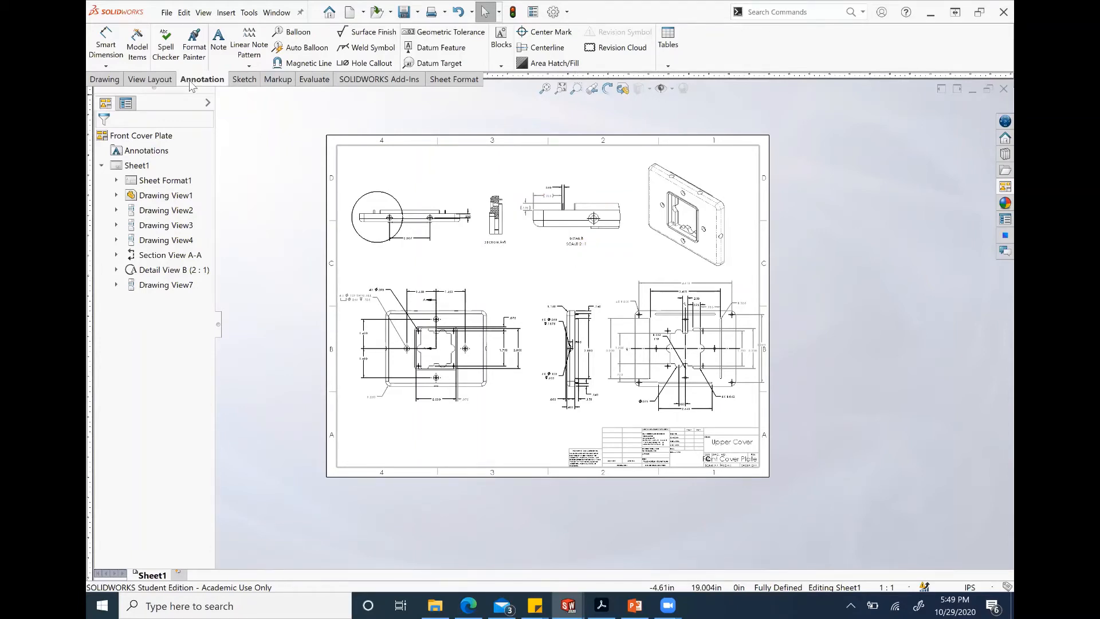
left_click(461, 50)
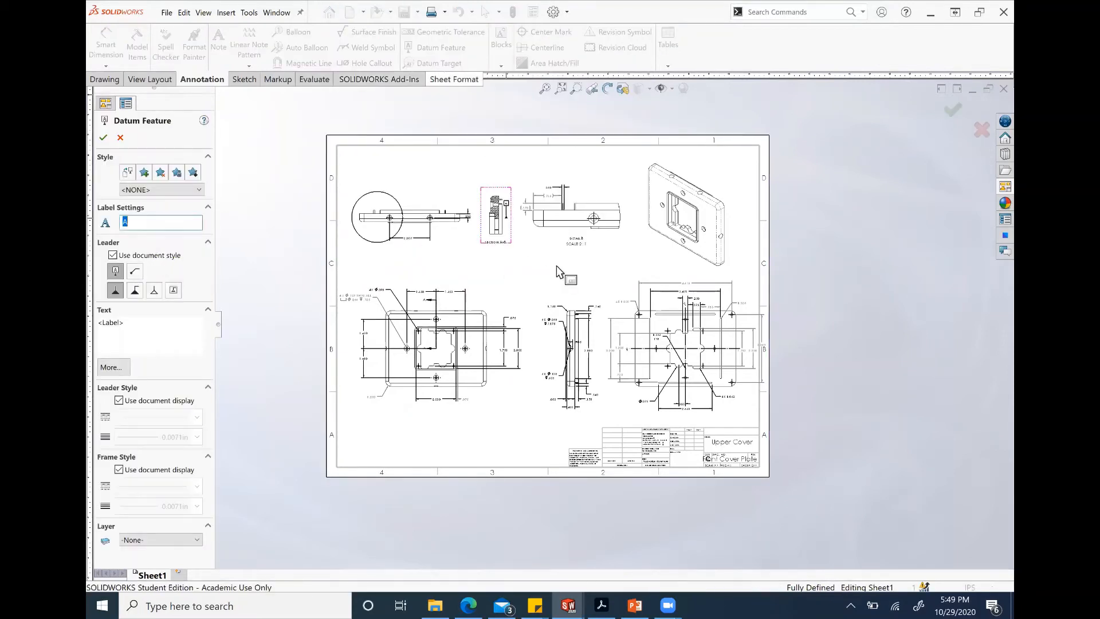
scroll(607, 340, "down", 1)
scroll(607, 338, "down", 2)
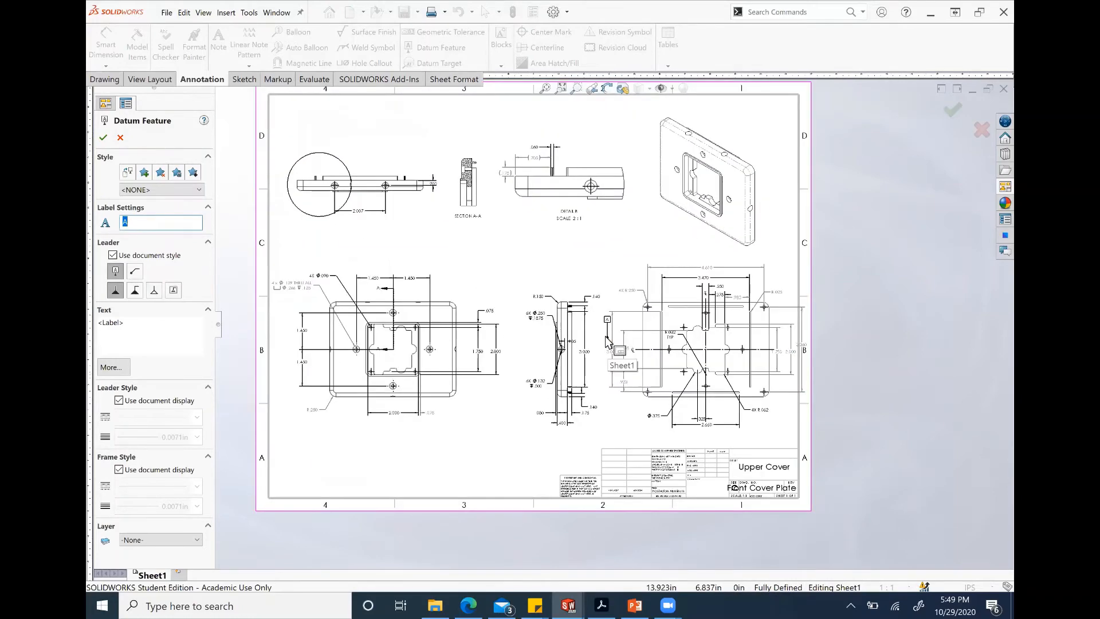
scroll(585, 322, "down", 1)
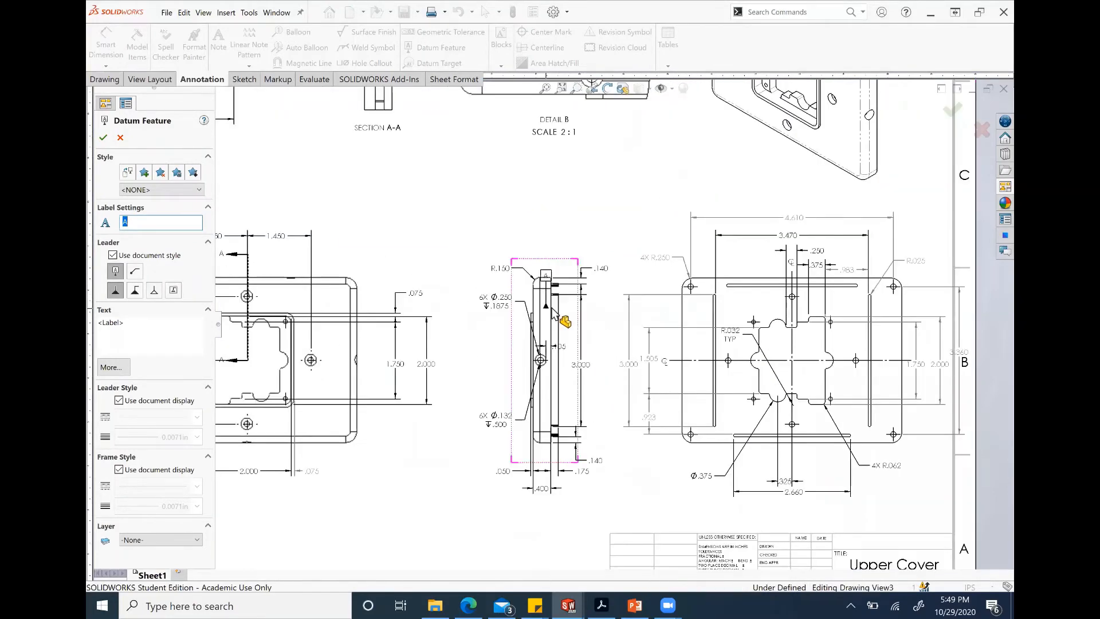
left_click(552, 309)
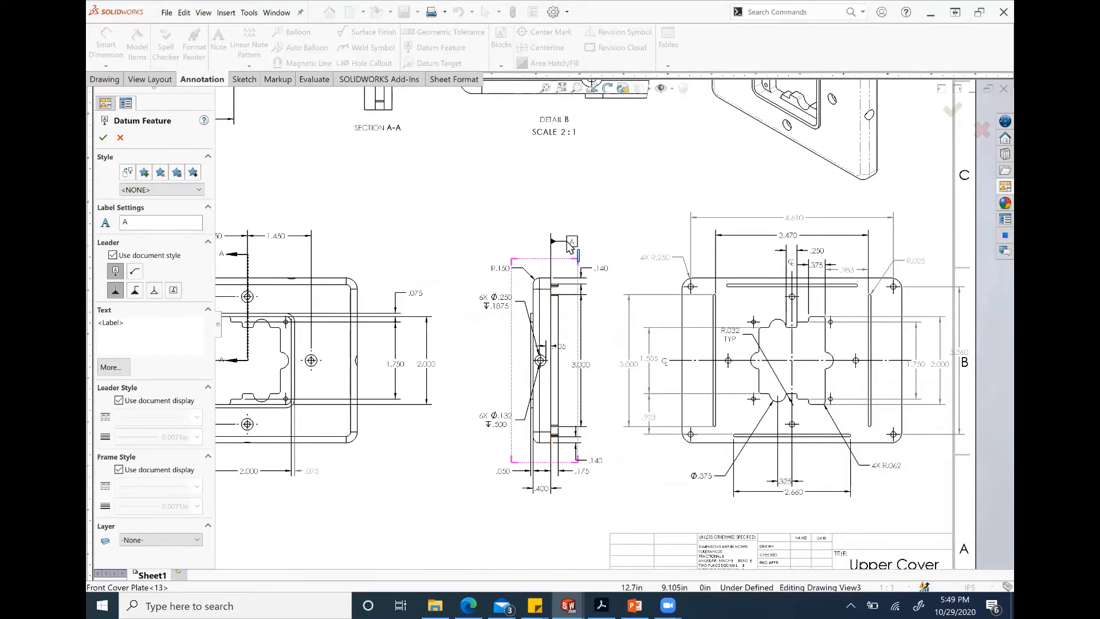
left_click(571, 244)
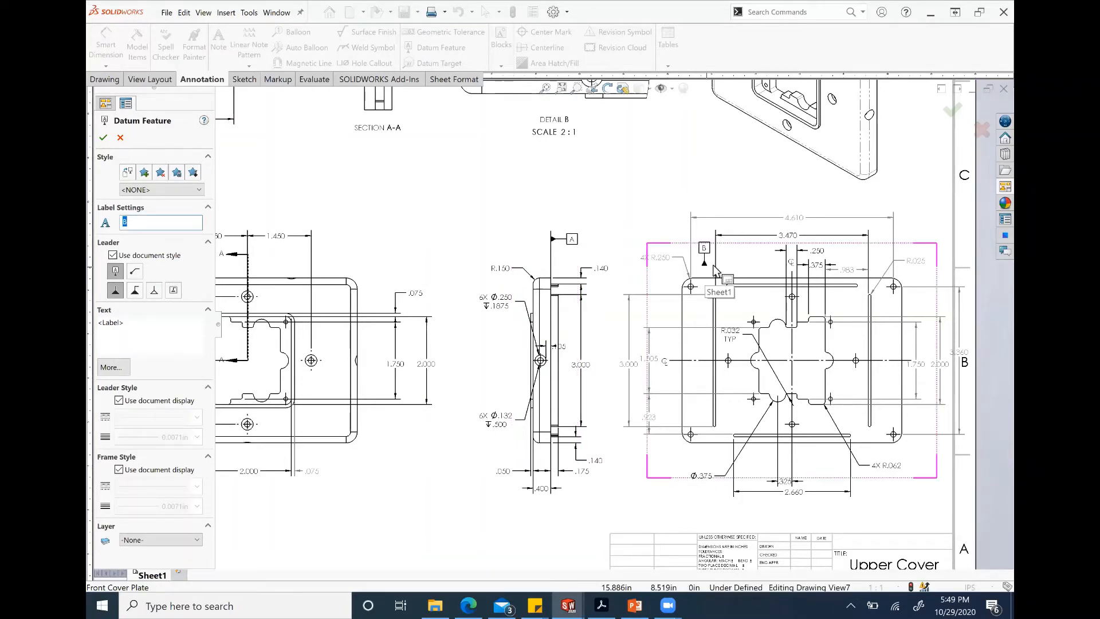
Step: Place datum feature B on the shared extension line of the two vertical 1.450 dimensions in the front view
scroll(614, 324, "up", 1)
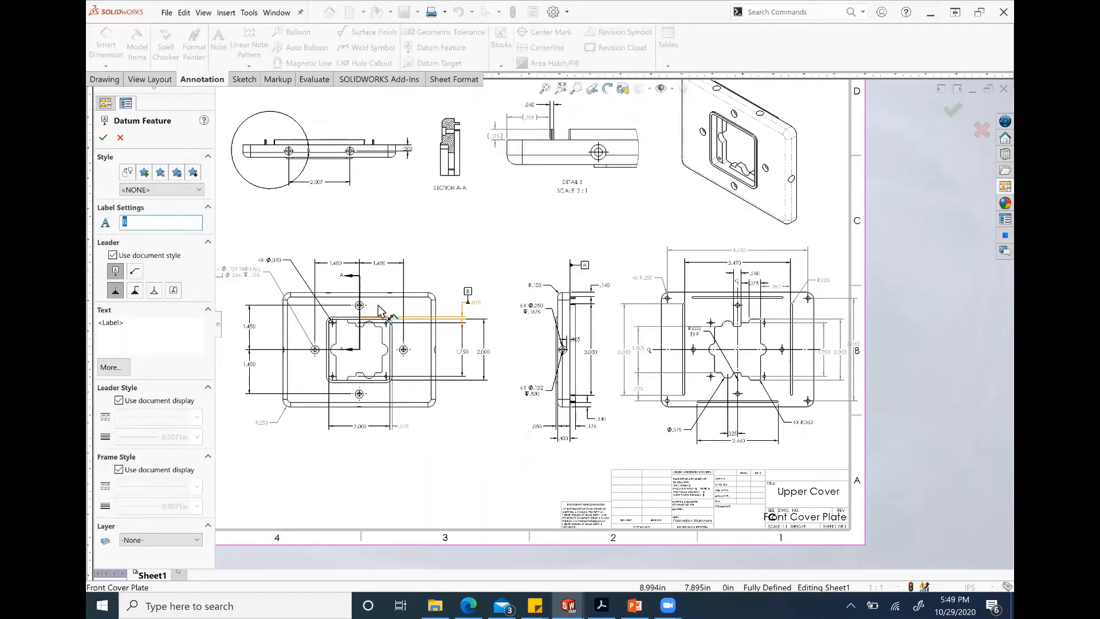
scroll(393, 314, "up", 1)
middle_click_drag(378, 309, 533, 295)
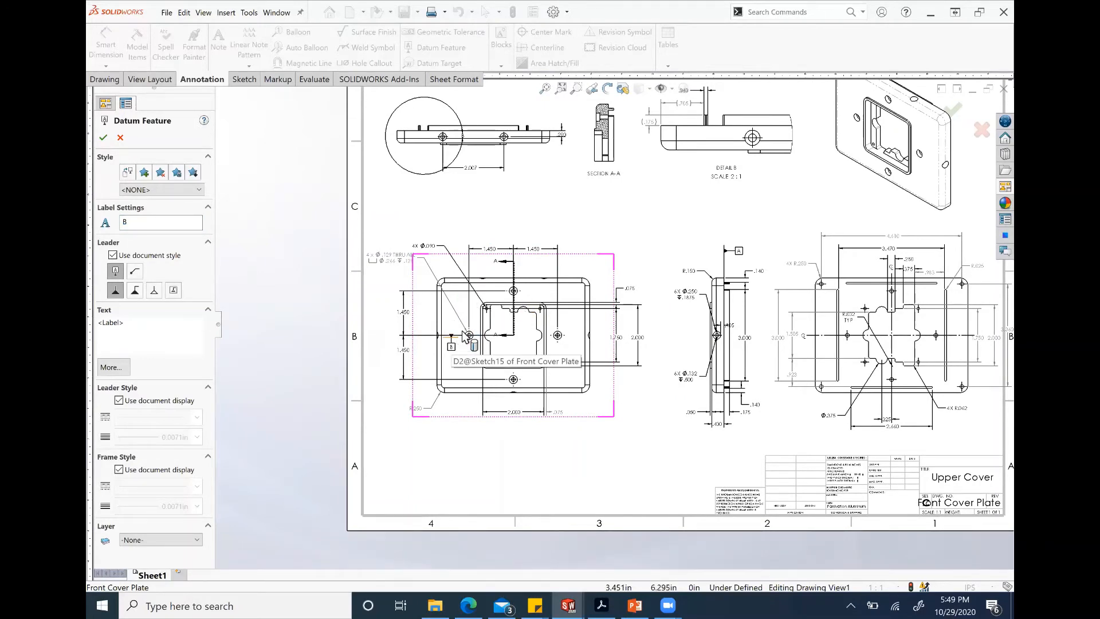
scroll(453, 339, "down", 3)
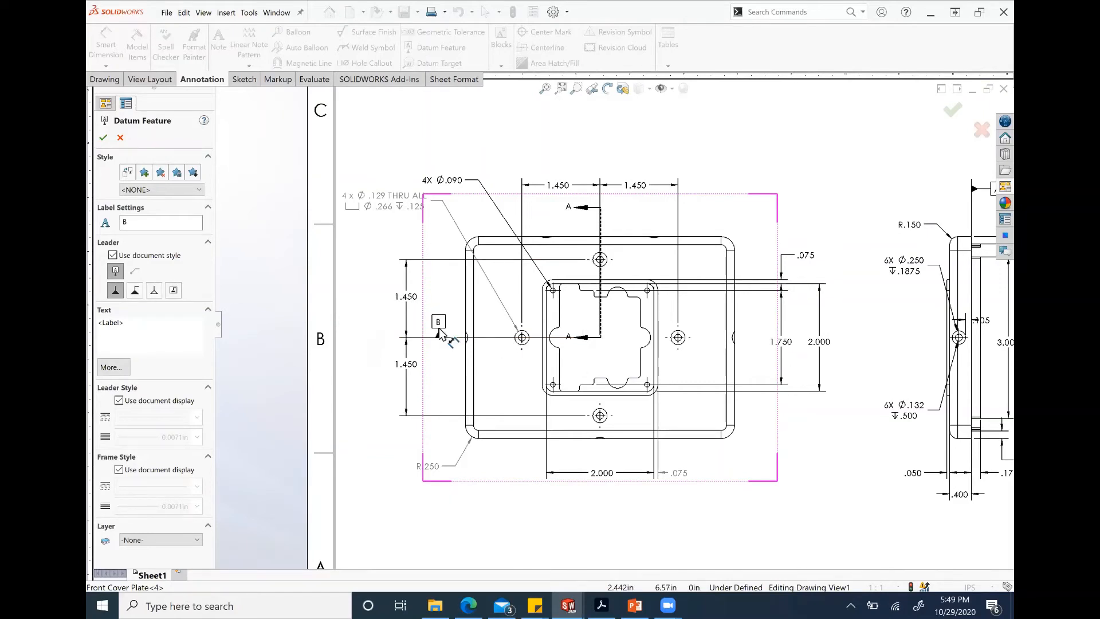
left_click(384, 332)
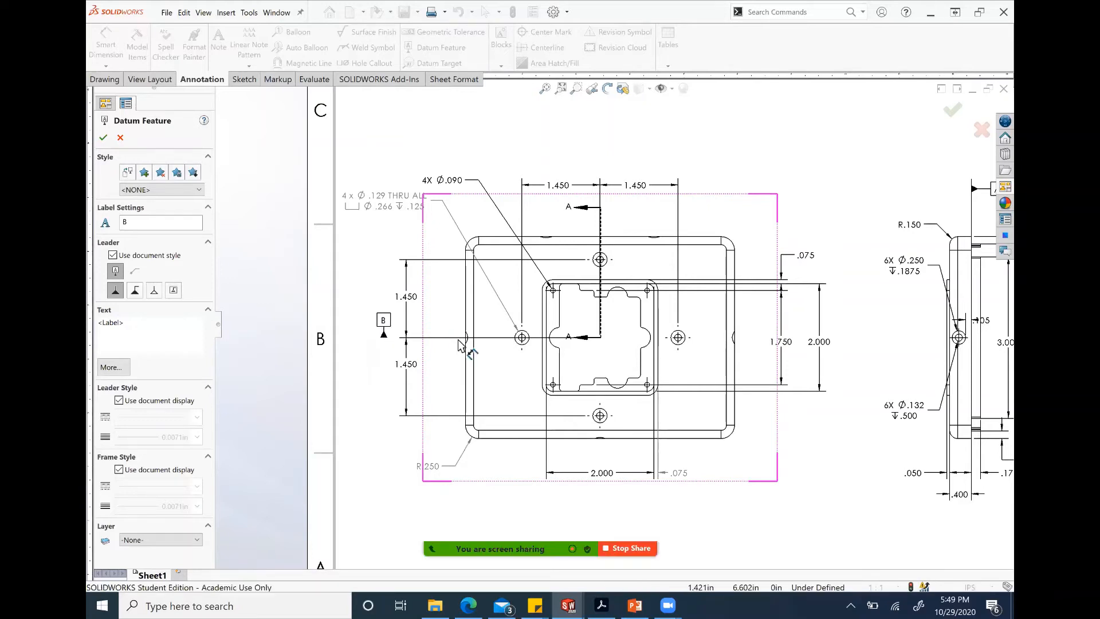
left_click(103, 138)
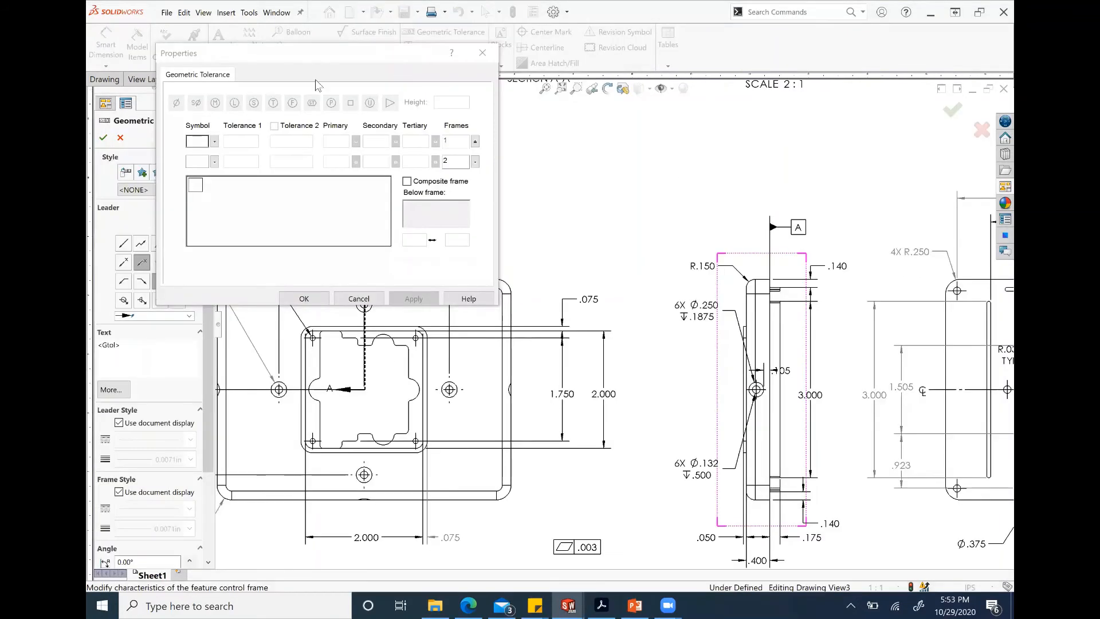
Step: Define a geometric tolerance frame with the flatness symbol and a tolerance of .003
left_click(214, 143)
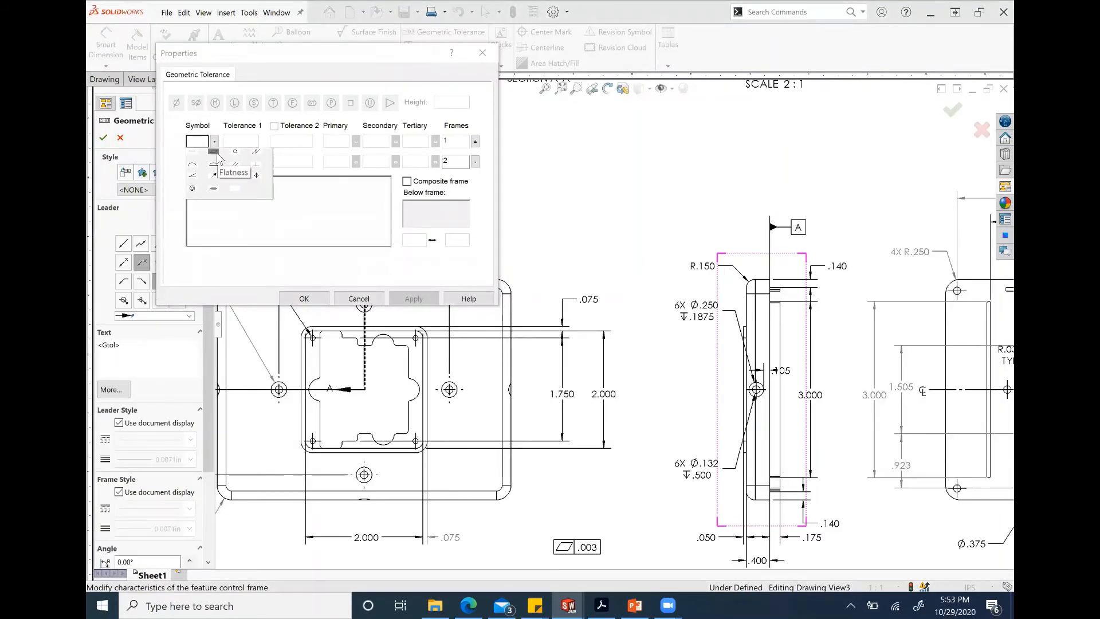
left_click(215, 153)
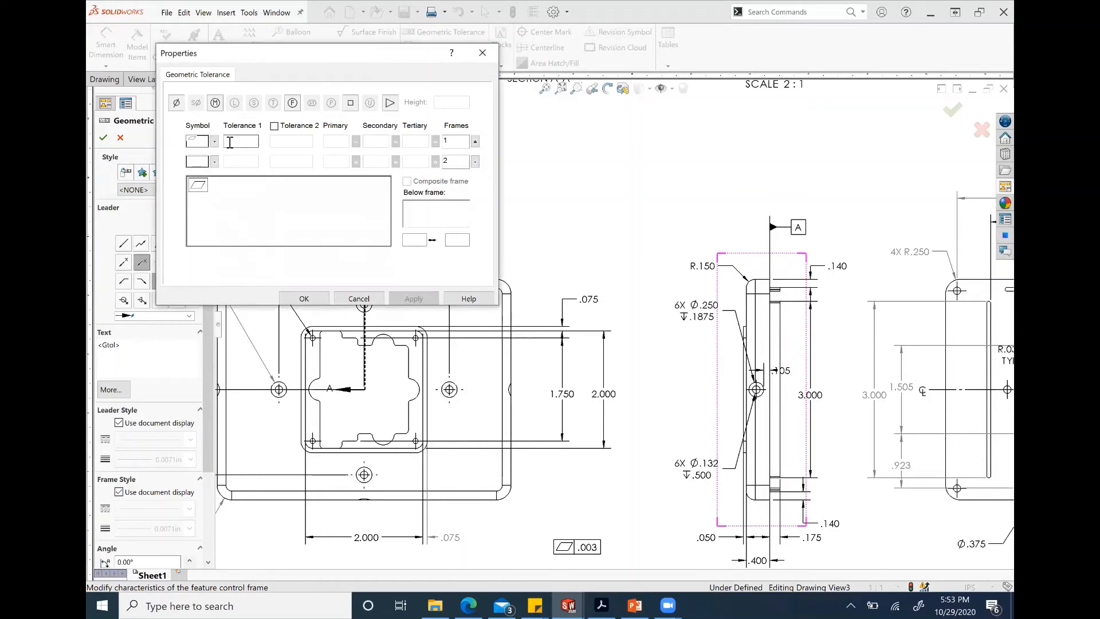
left_click(232, 141)
type(".003")
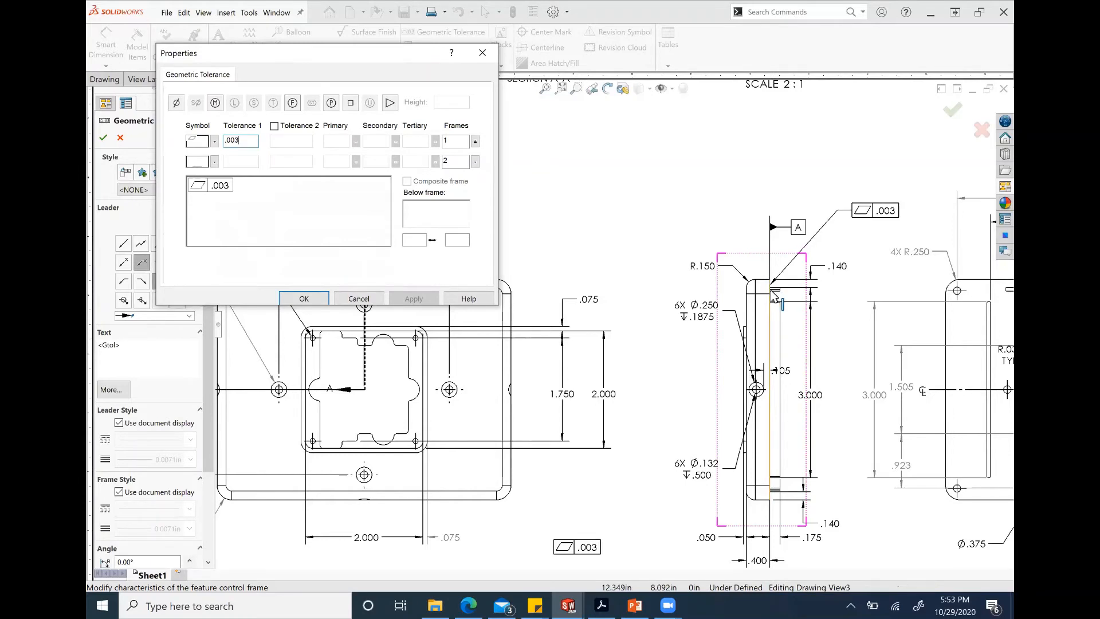
Step: Attach the flatness frame to the side view's back face edge and position it next to the datum A symbol
left_click(769, 327)
left_click(619, 261)
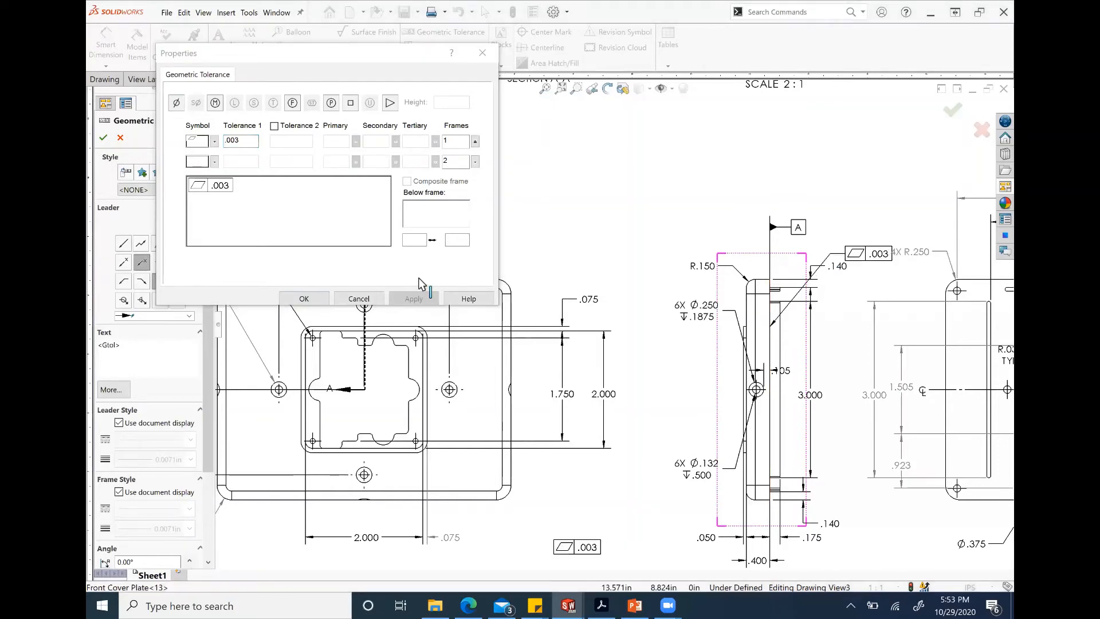
left_click(303, 298)
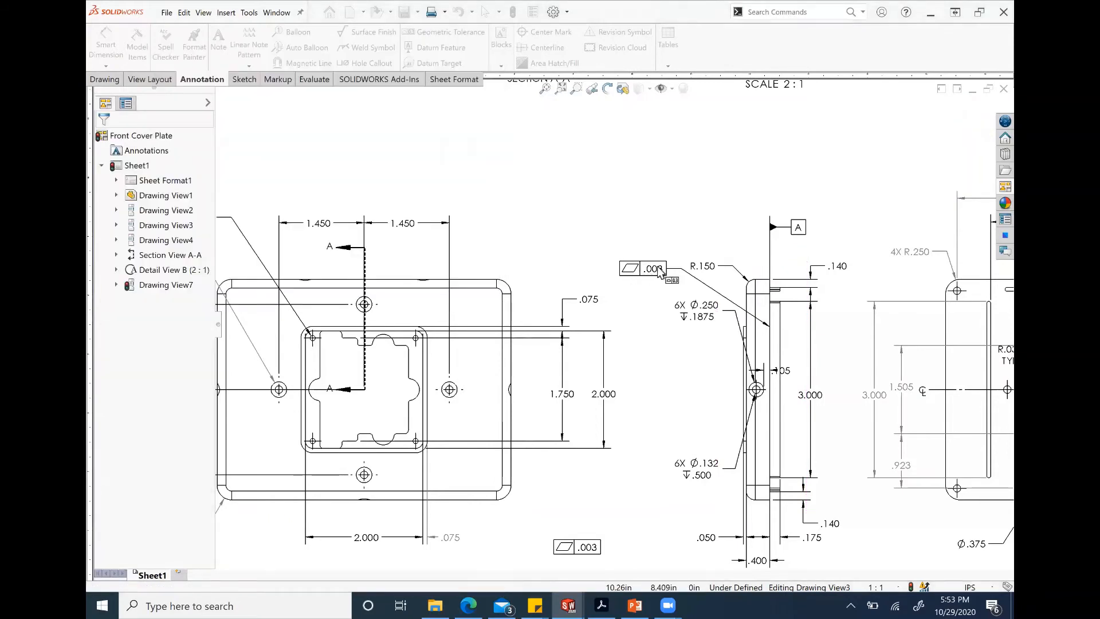
left_click_drag(640, 273, 737, 237)
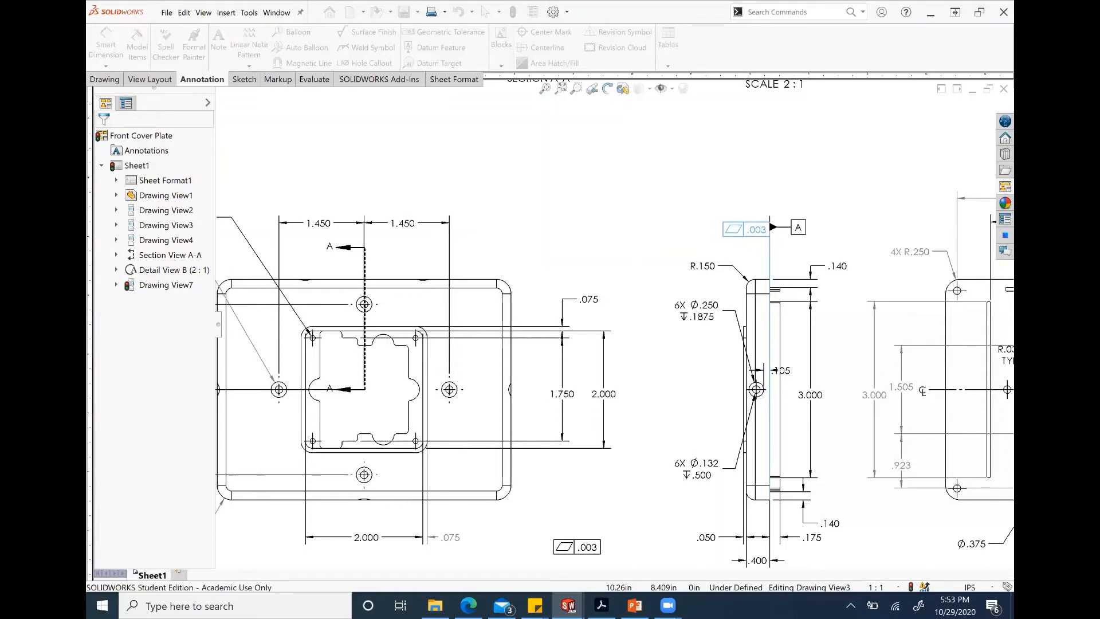
key("alt+Tab")
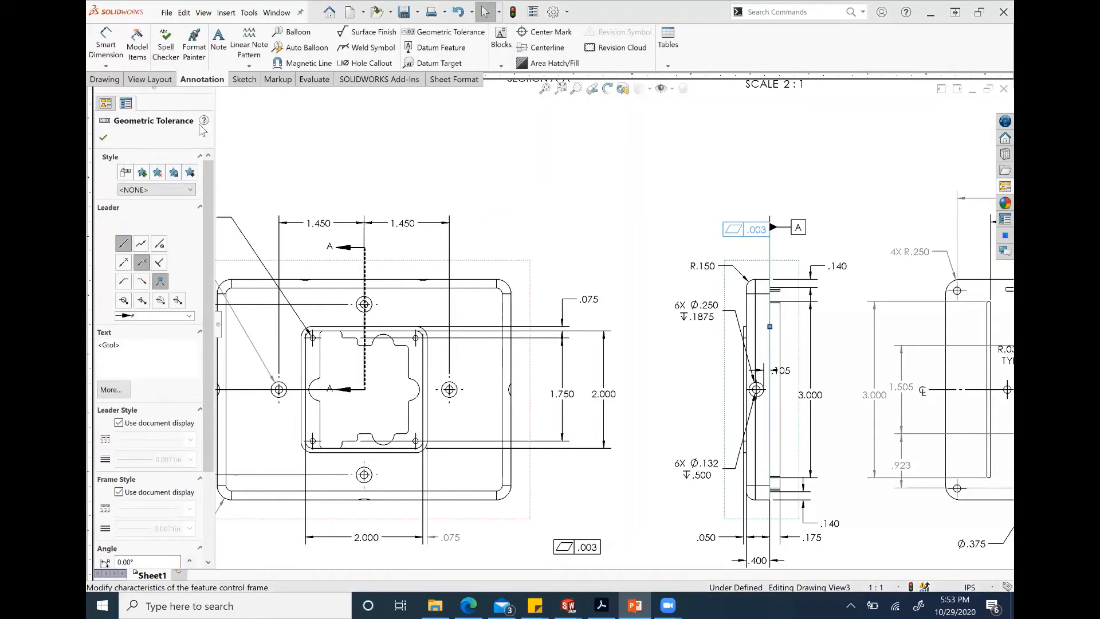
Step: Start a geometric tolerance frame on the 4x Ø.129 THRU ALL counterbored hole callout in the front view, using the perpendicularity symbol
left_click(104, 138)
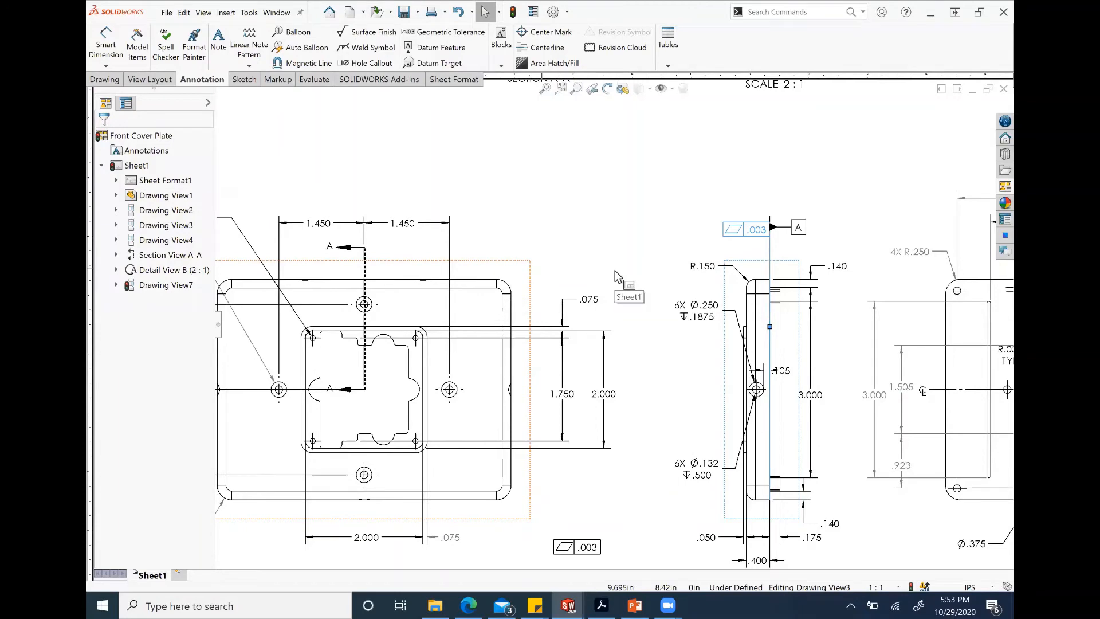
scroll(614, 271, "up", 5)
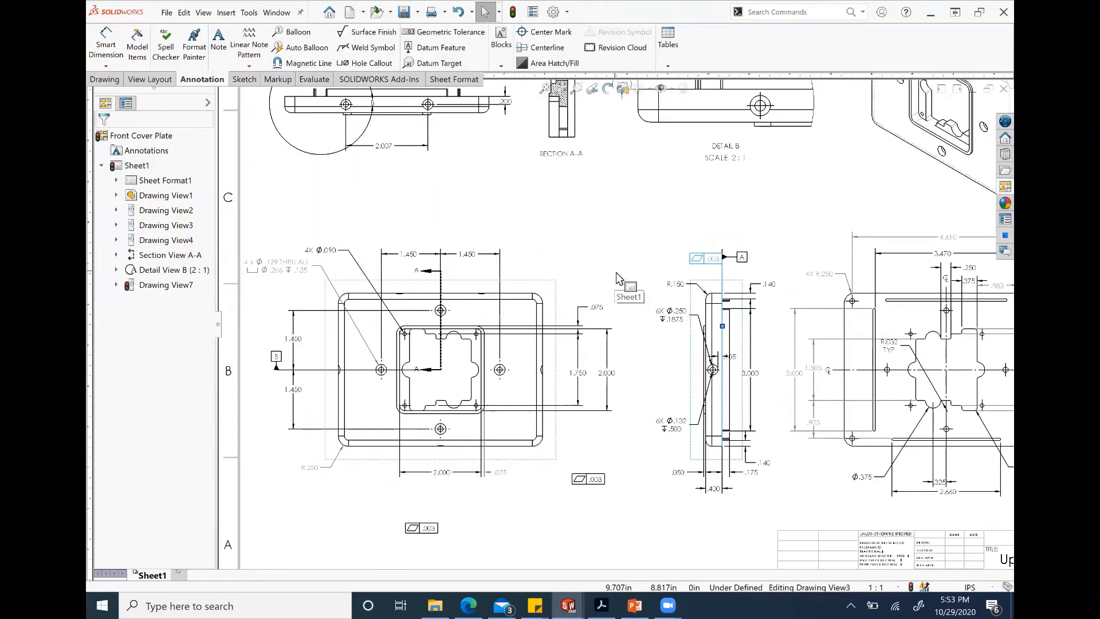
mouse_move(634, 232)
middle_mouse_down()
mouse_move(636, 274)
mouse_move(618, 273)
middle_mouse_up()
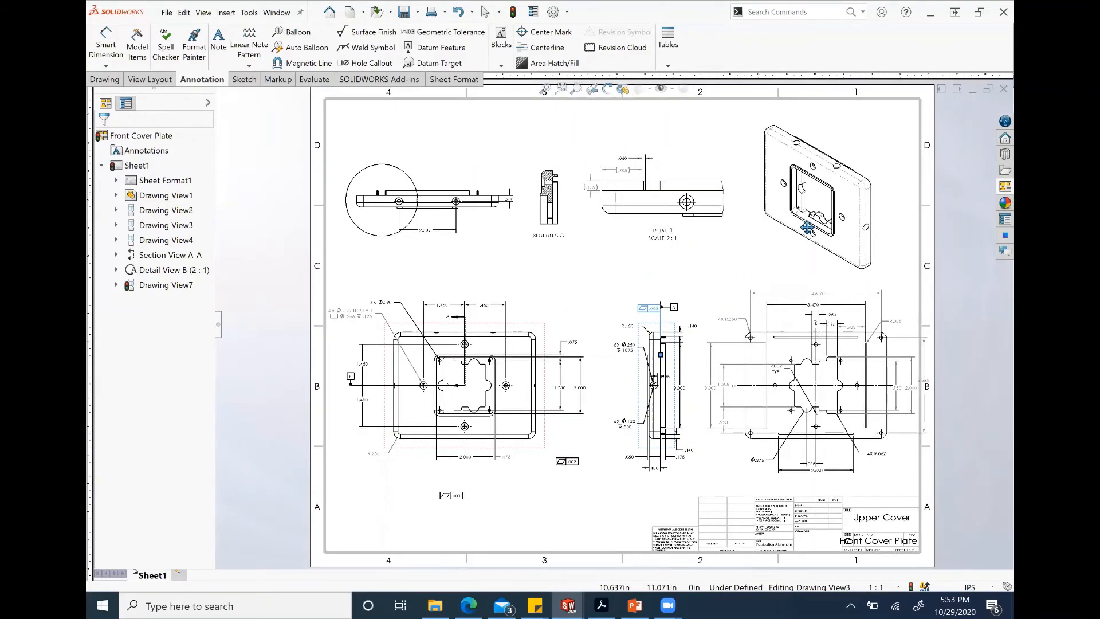
middle_click_drag(807, 227, 792, 228)
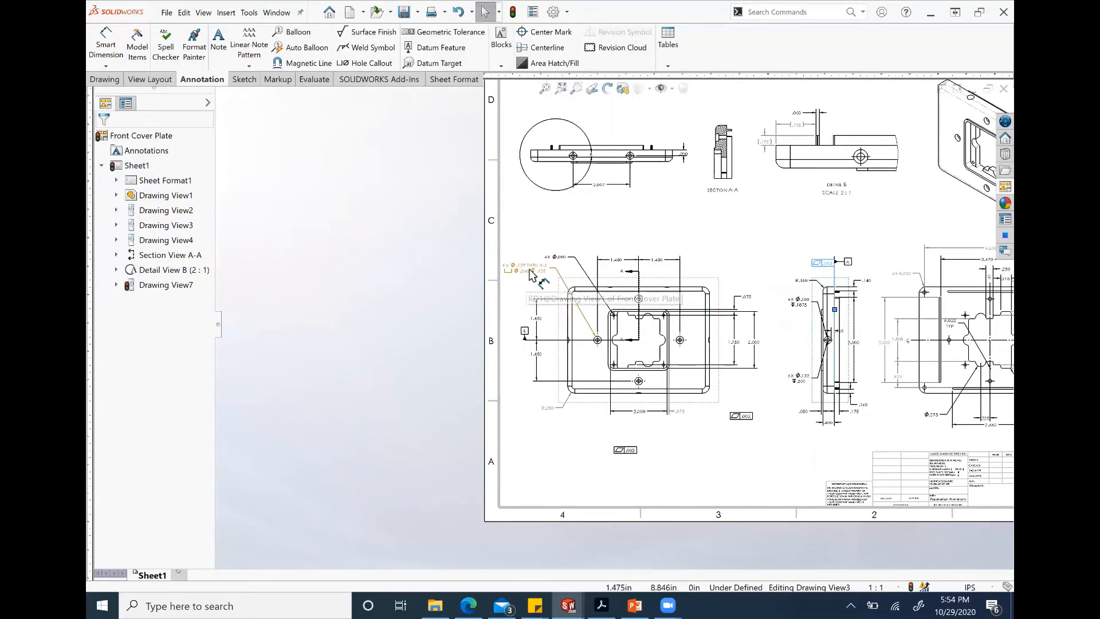
key("f")
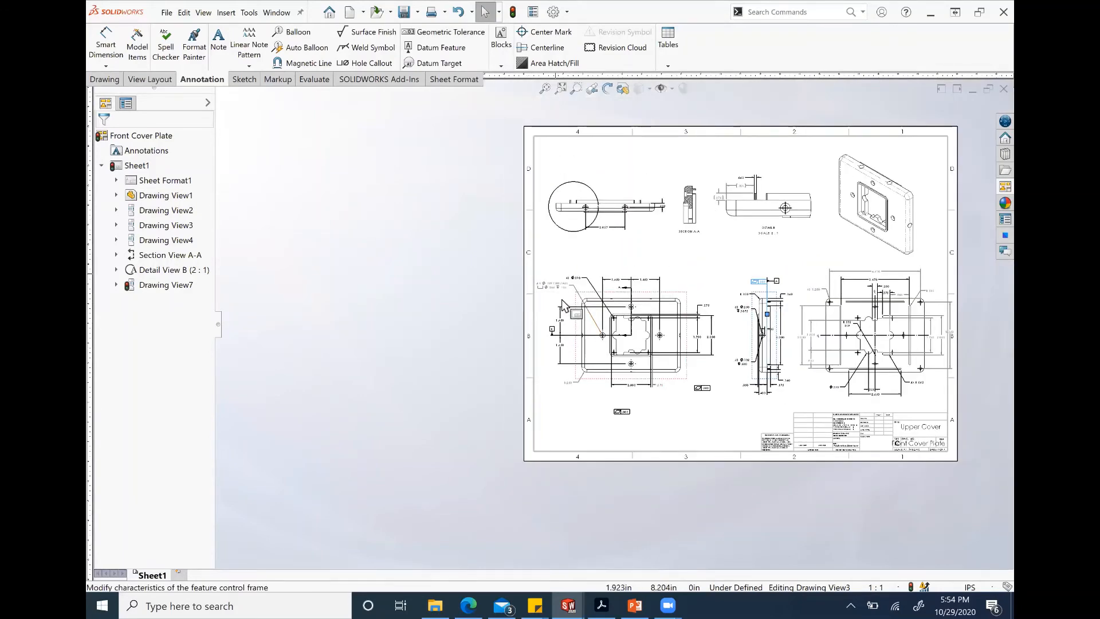
scroll(563, 304, "down", 5)
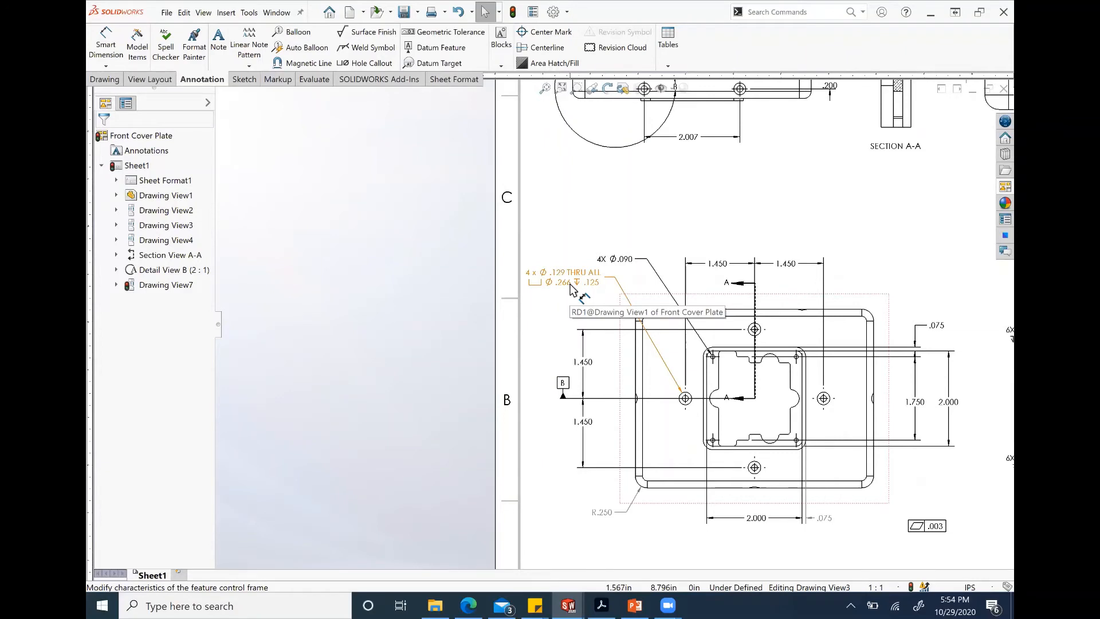
left_click(571, 289)
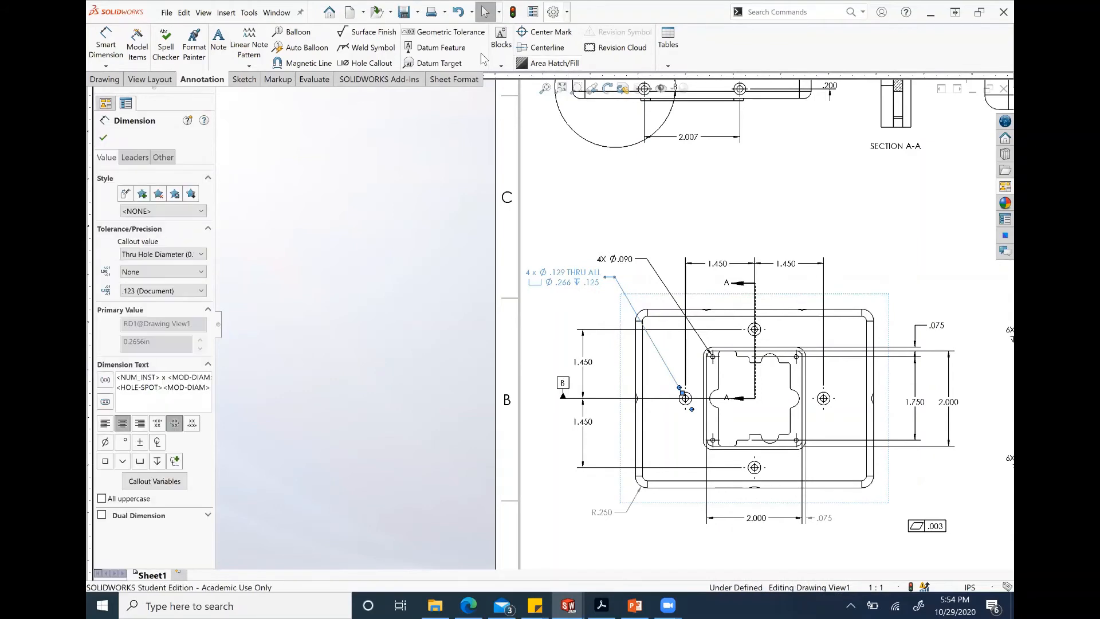
left_click(470, 37)
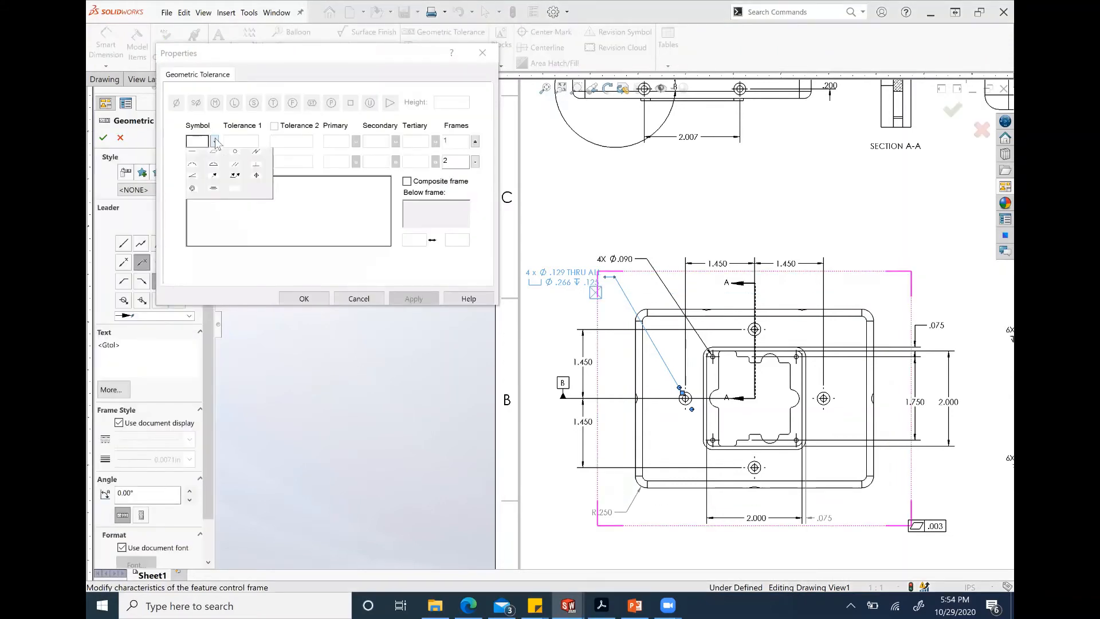
left_click(215, 141)
left_click(257, 166)
Step: Set the frame's first tolerance to a diameter zone of .003 at maximum material condition
left_click(252, 142)
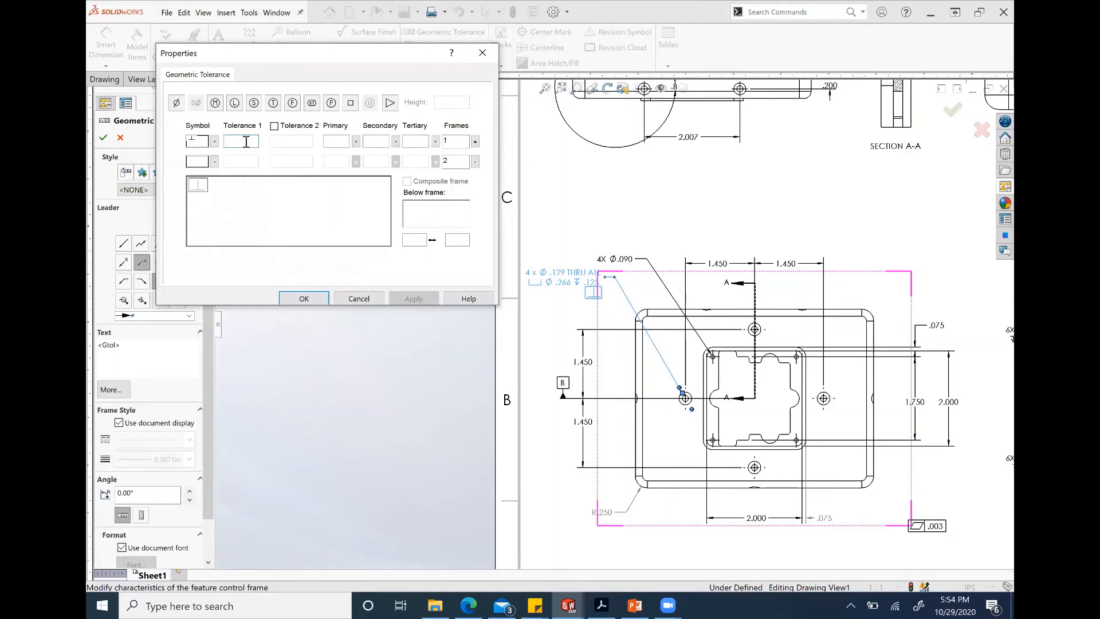
type(".003")
double_click(225, 141)
key("BackSpace")
left_click(176, 103)
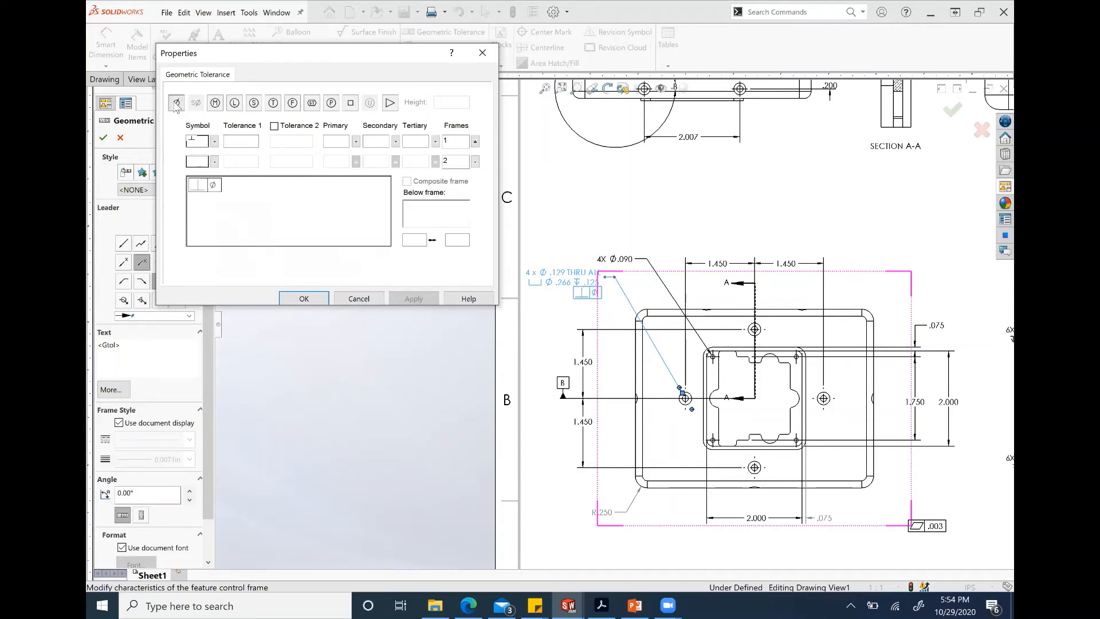
left_click(246, 141)
type(".003")
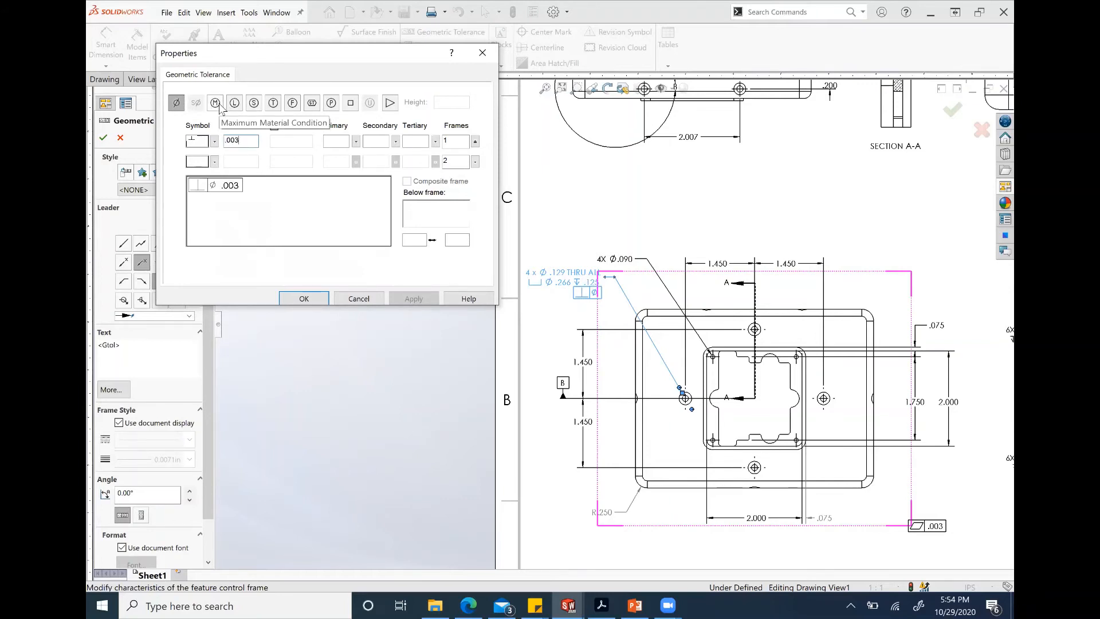
left_click(218, 105)
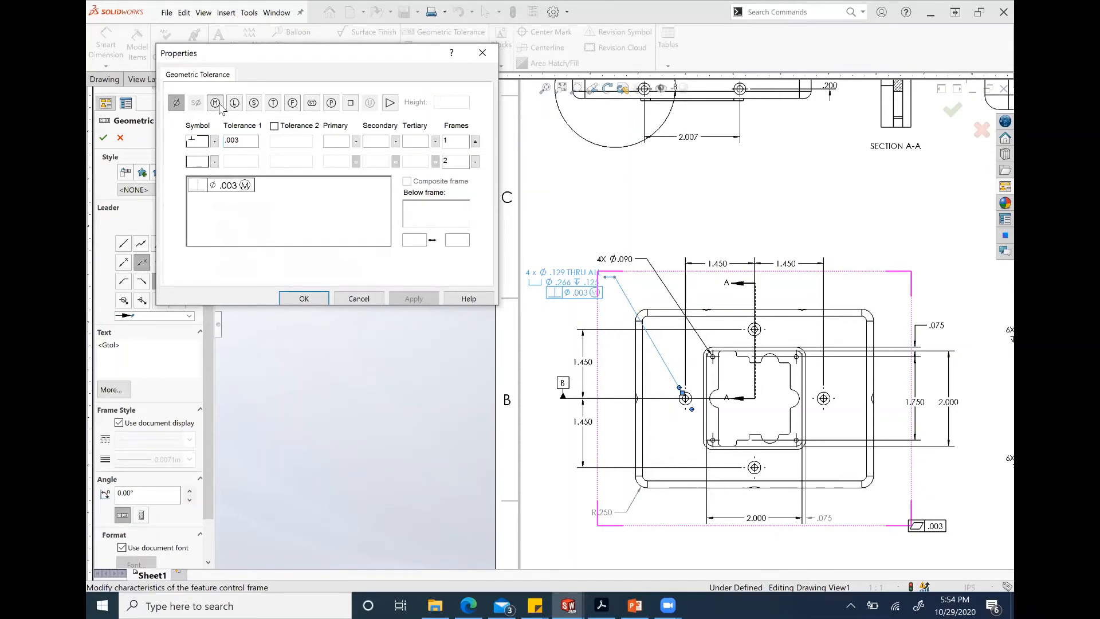
Step: Reference datum A as the primary datum and attach the finished frame beneath the 4x Ø.129 THRU ALL callout
left_click(339, 141)
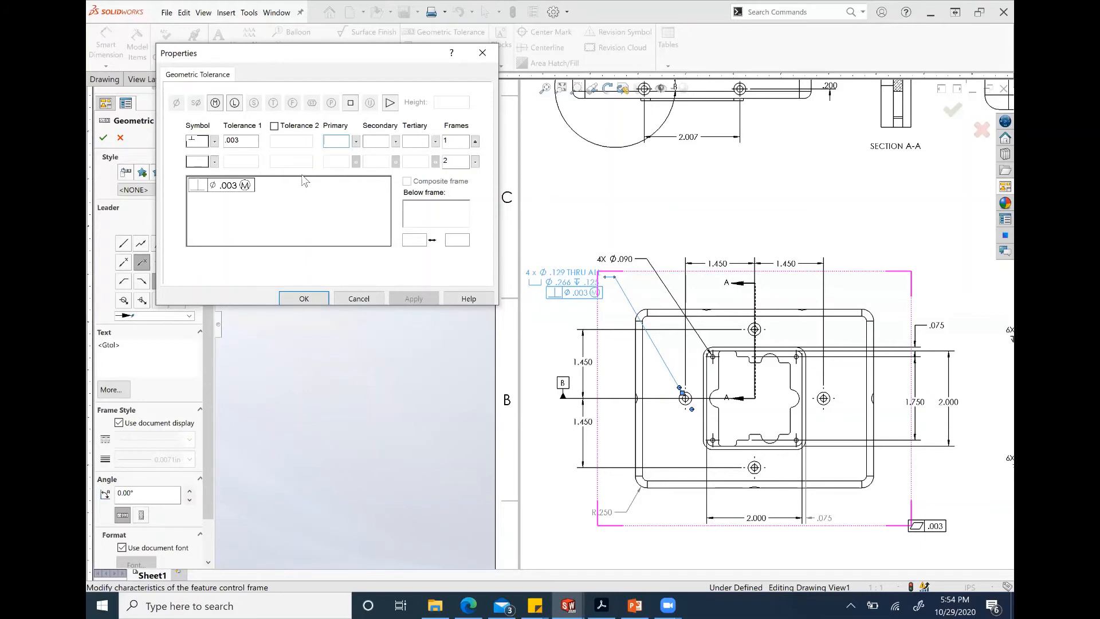
left_click(327, 141)
type("A")
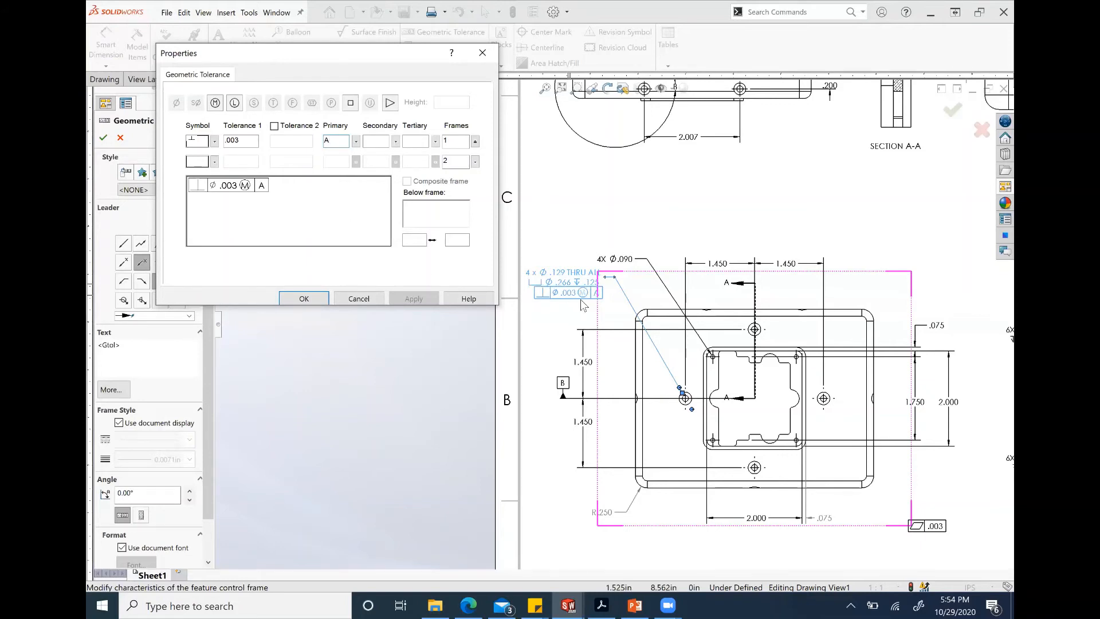
left_click(320, 299)
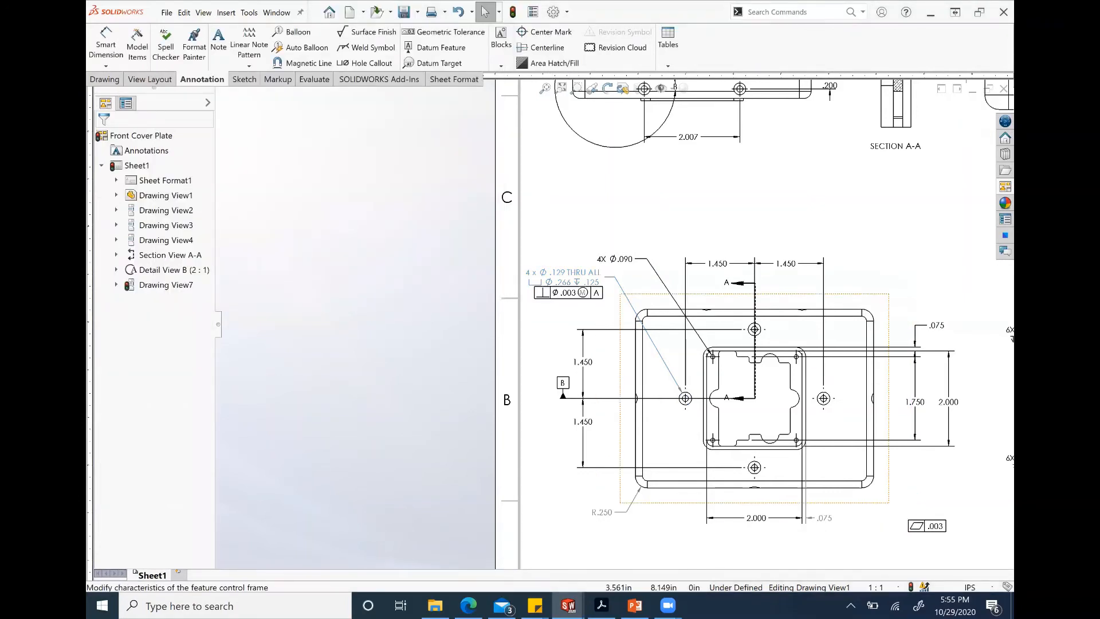
Step: Move the perpendicularity frame from the counterbored hole callout to beneath the 4X Ø.090 hole dimension
key("alt+Tab")
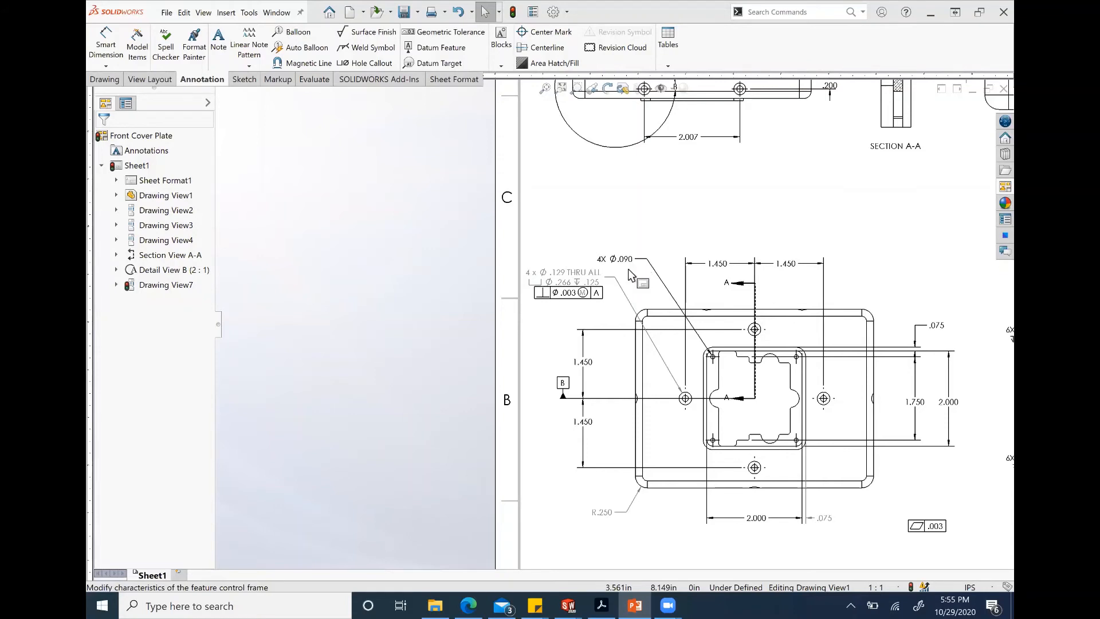
left_click(595, 319)
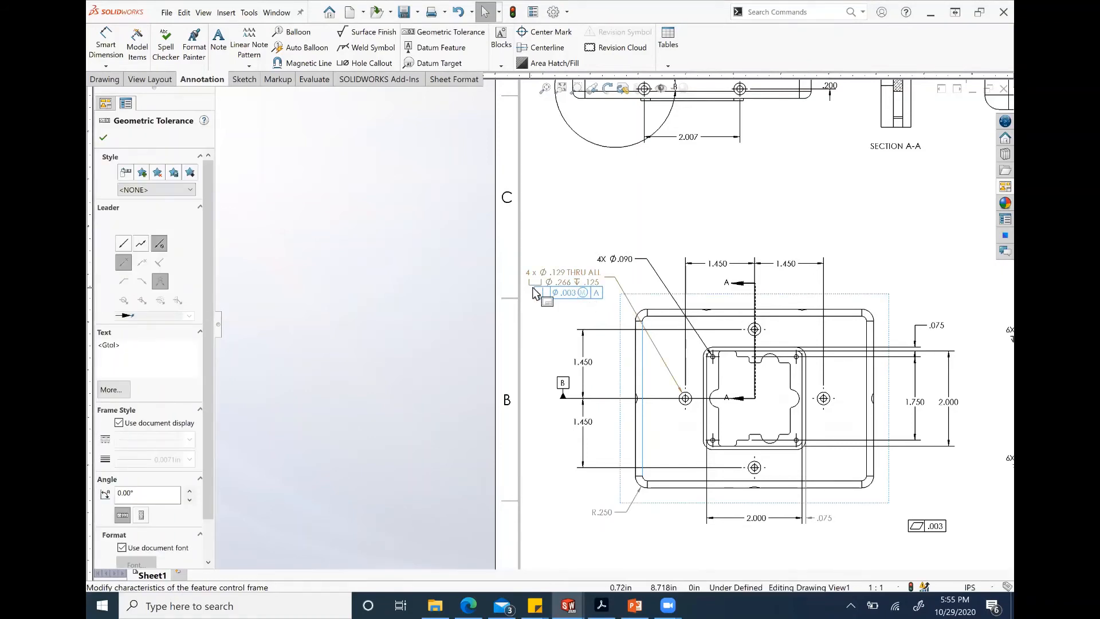
left_click_drag(555, 297, 613, 233)
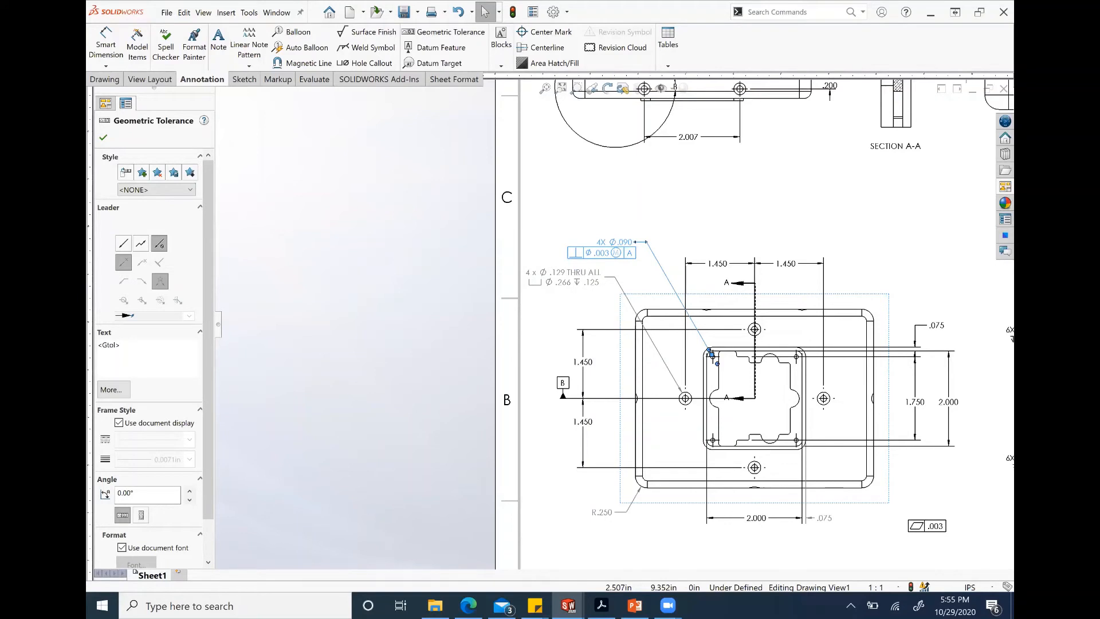
left_click(661, 221)
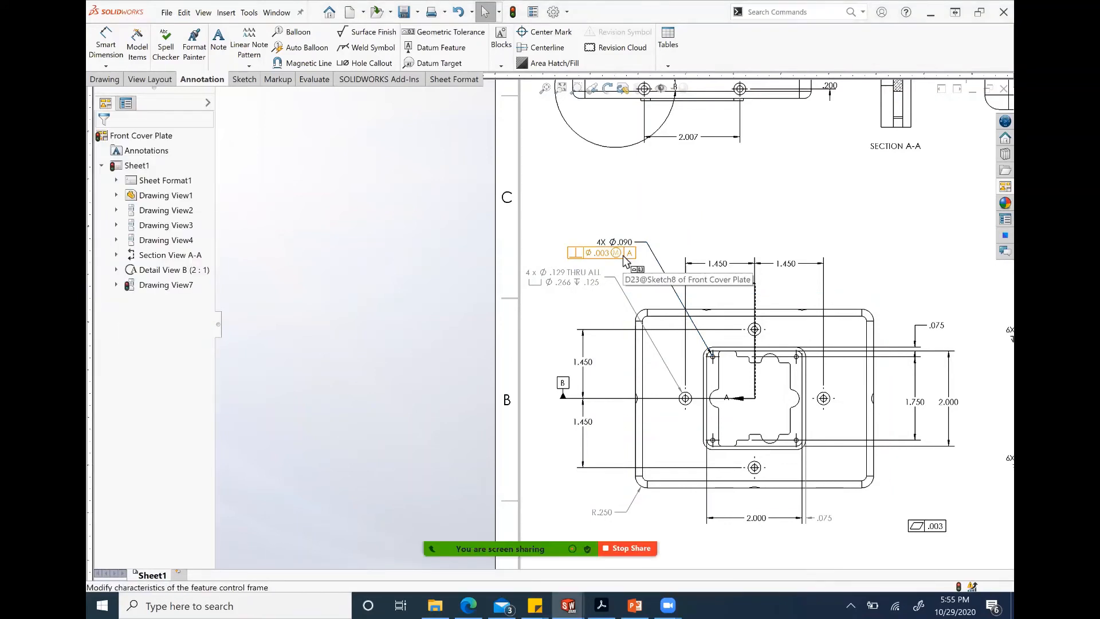
Step: Copy the perpendicularity frame and attach the copy beneath the 4x Ø.129 THRU ALL counterbored hole callout
left_click(624, 259)
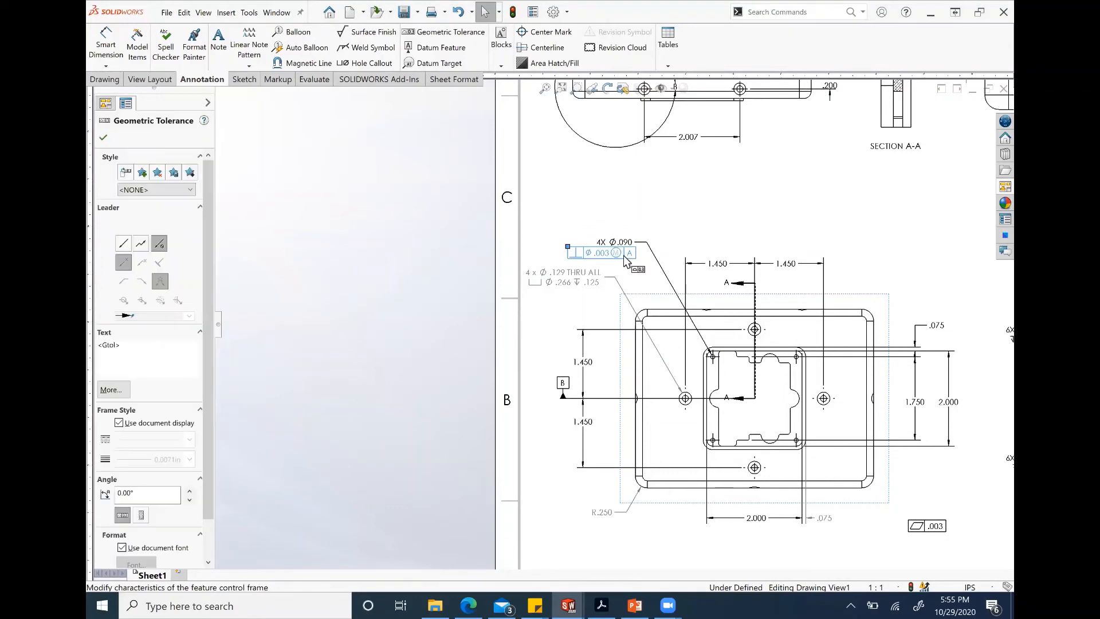
left_click(651, 254)
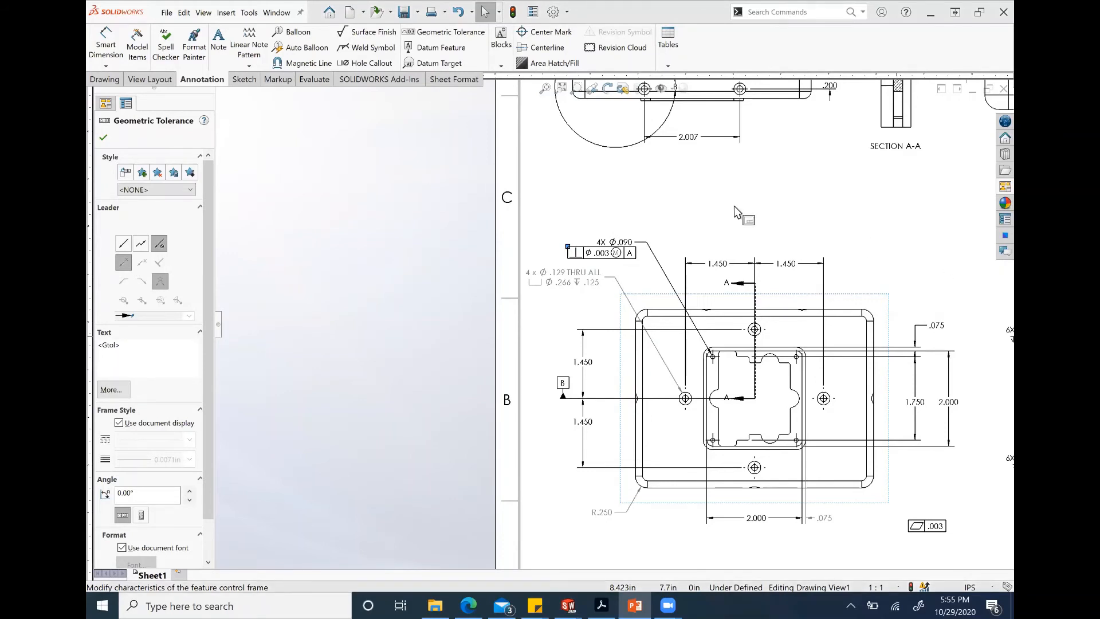
left_click(586, 283)
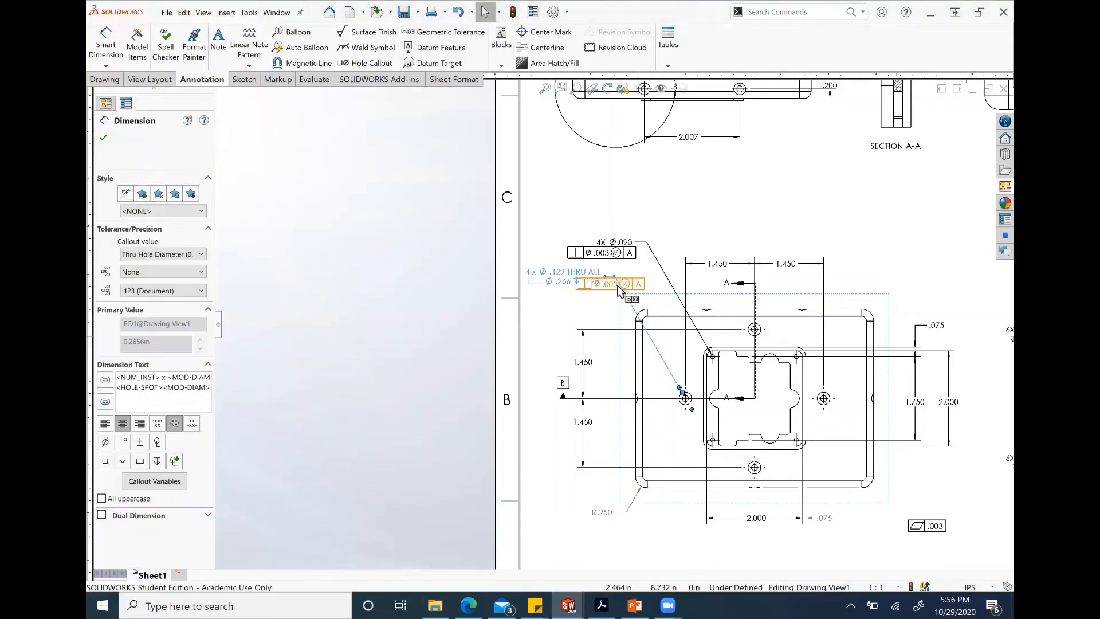
left_click(611, 288)
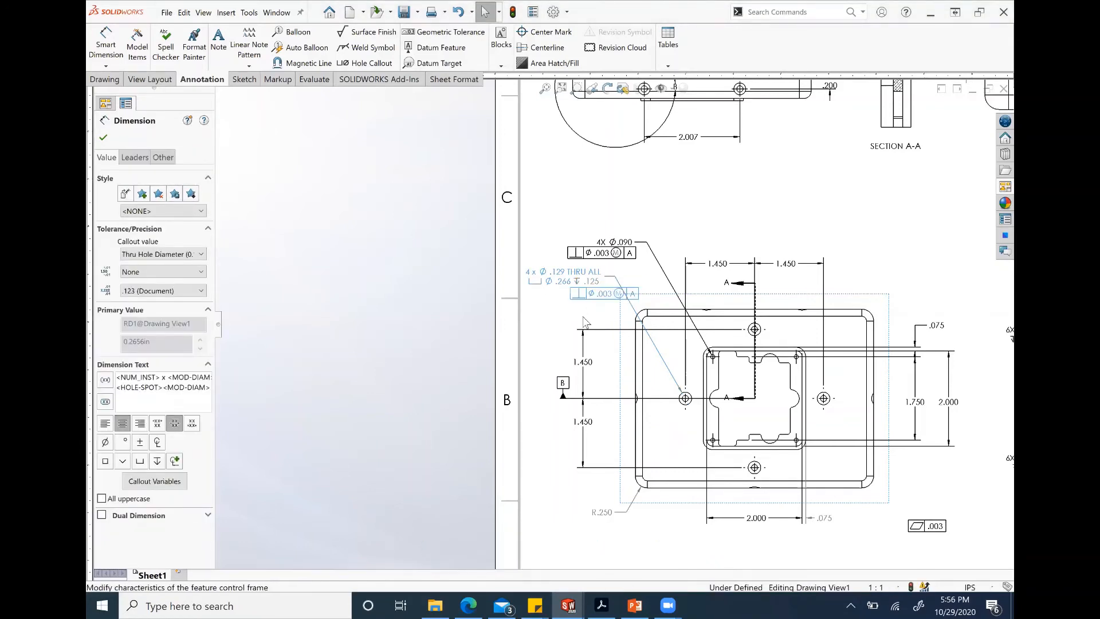
left_click(554, 285)
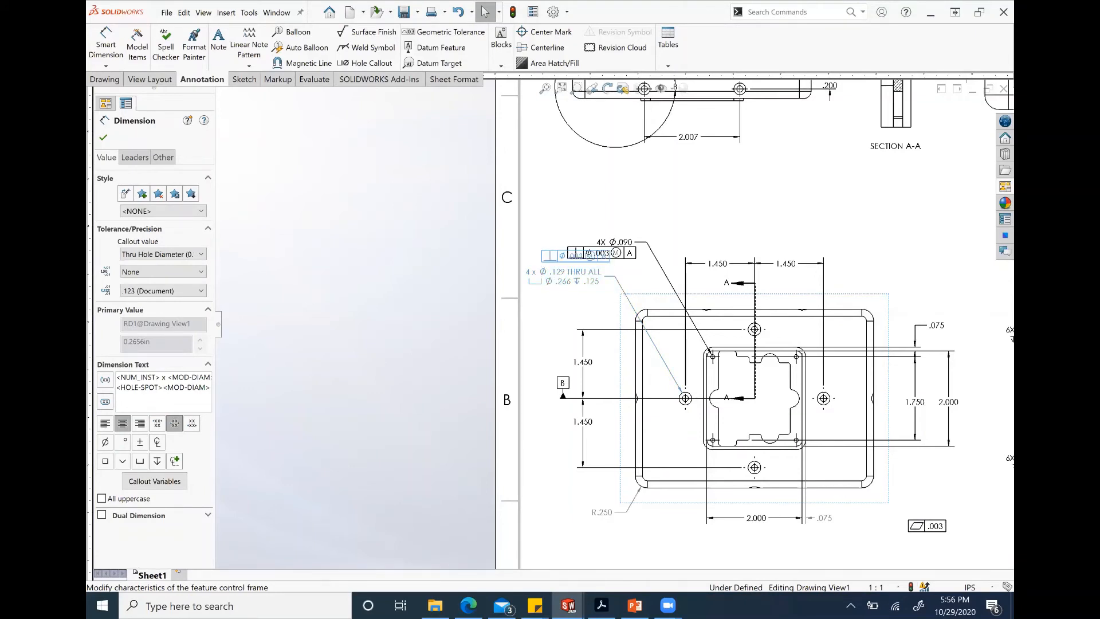
double_click(590, 292)
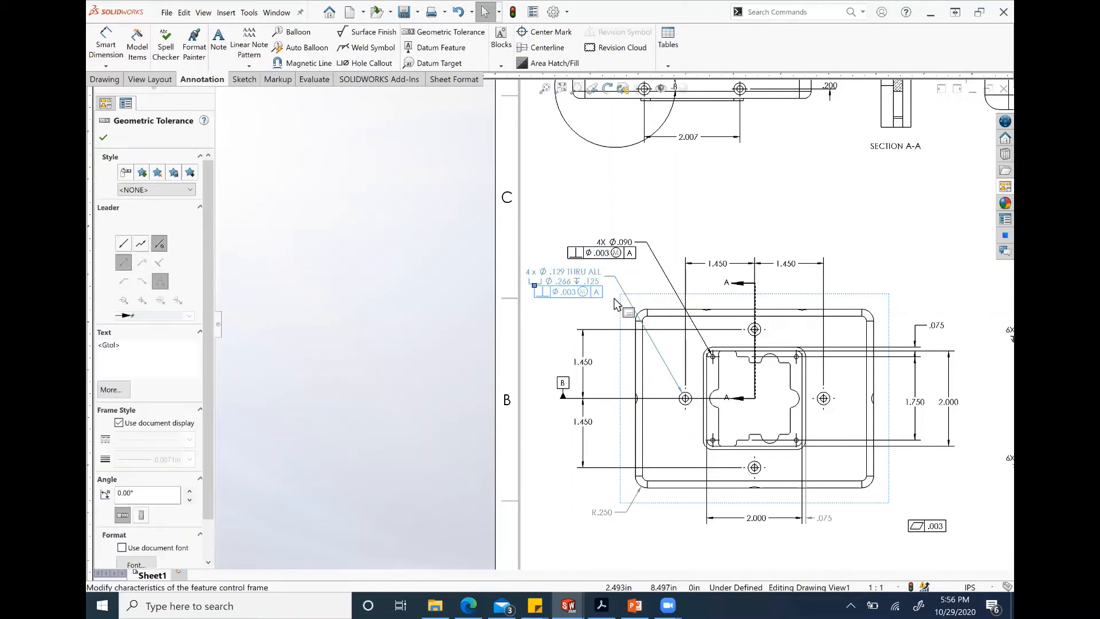
Step: Change the symbol of the frame under the 4x Ø.129 THRU ALL callout to position
key("alt+Tab")
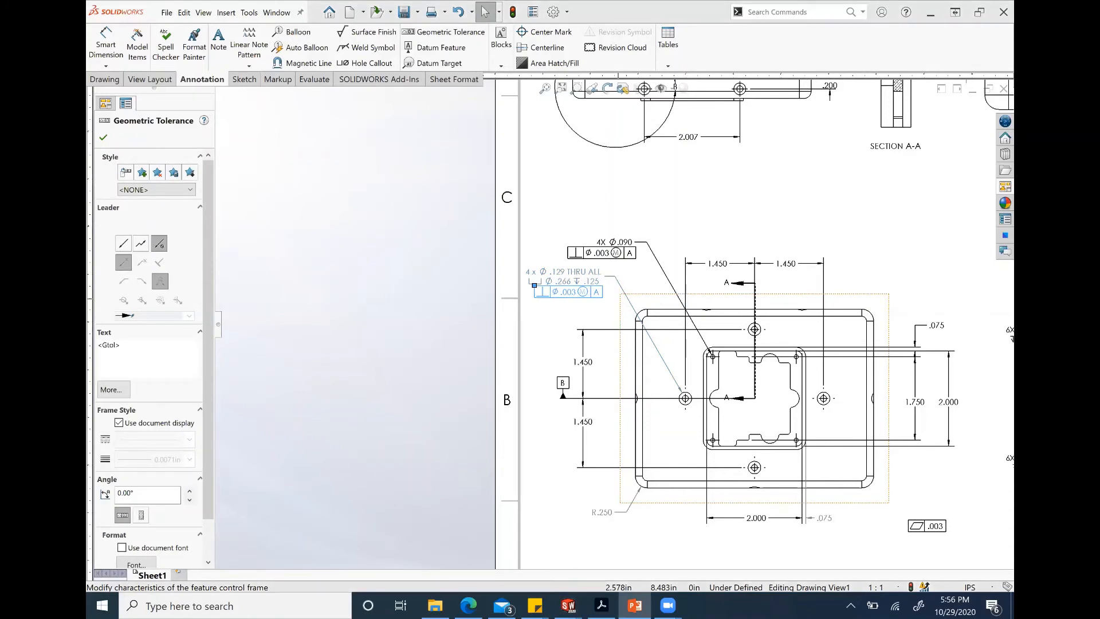
double_click(574, 293)
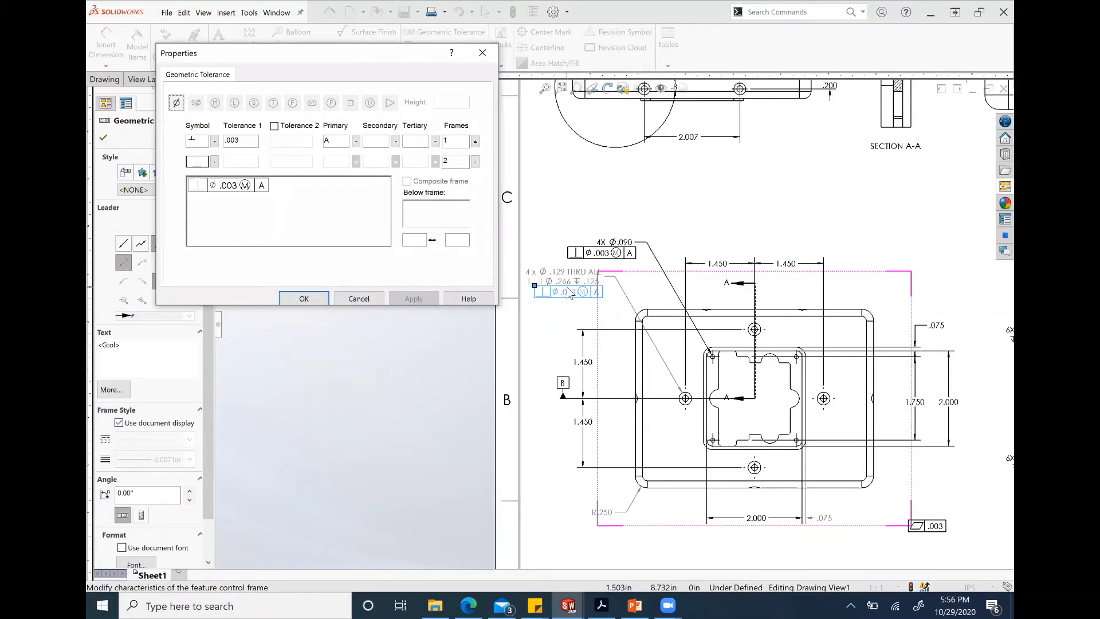
left_click(214, 142)
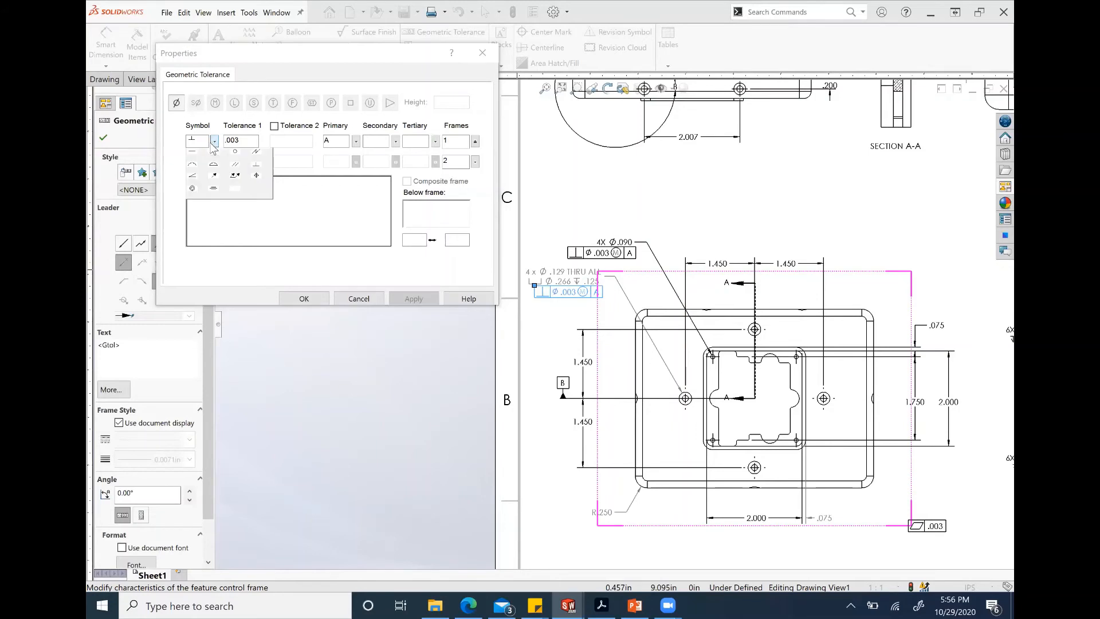
left_click(260, 180)
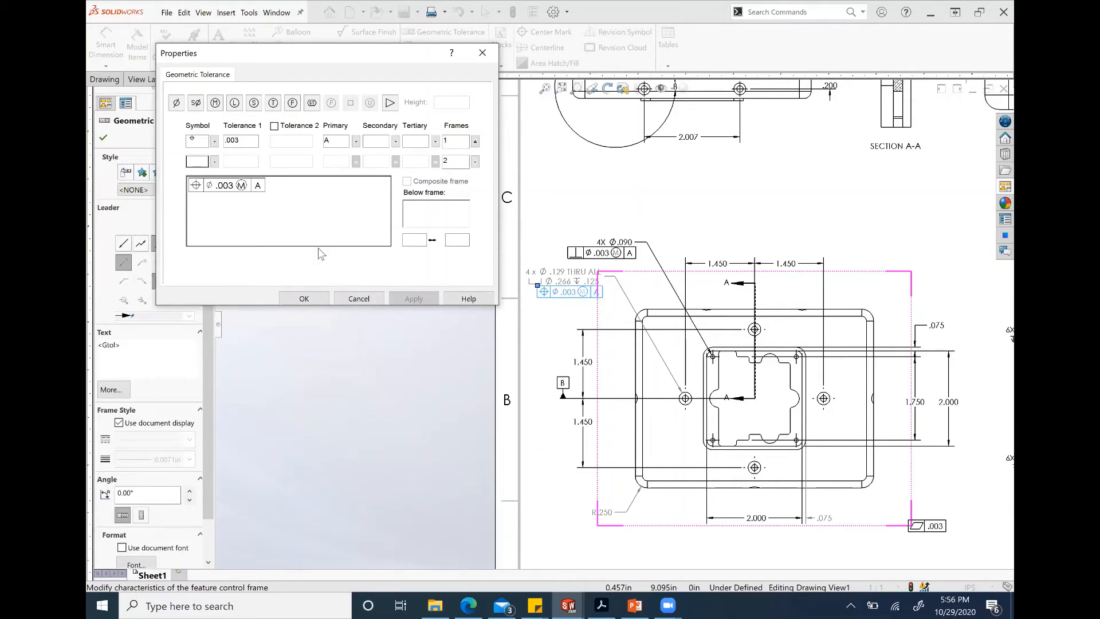
left_click(308, 295)
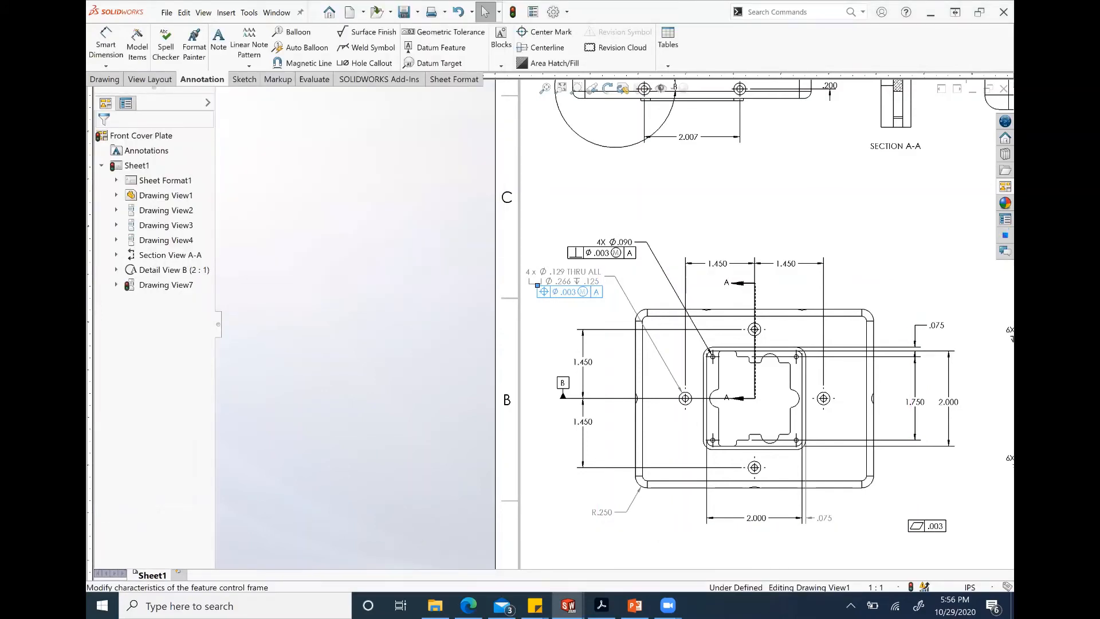
Step: Dimension the diameter of the lower-right corner hole in the rear view, placing the text outside the plate's corner
key("alt+Tab")
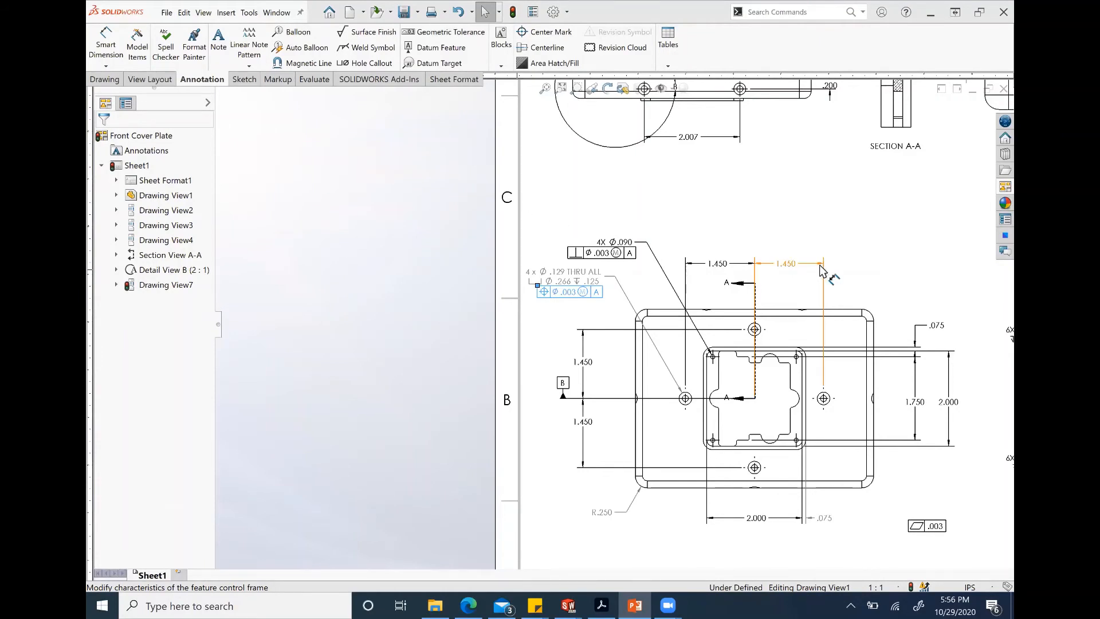
scroll(823, 274, "up", 1)
scroll(823, 274, "down", 3)
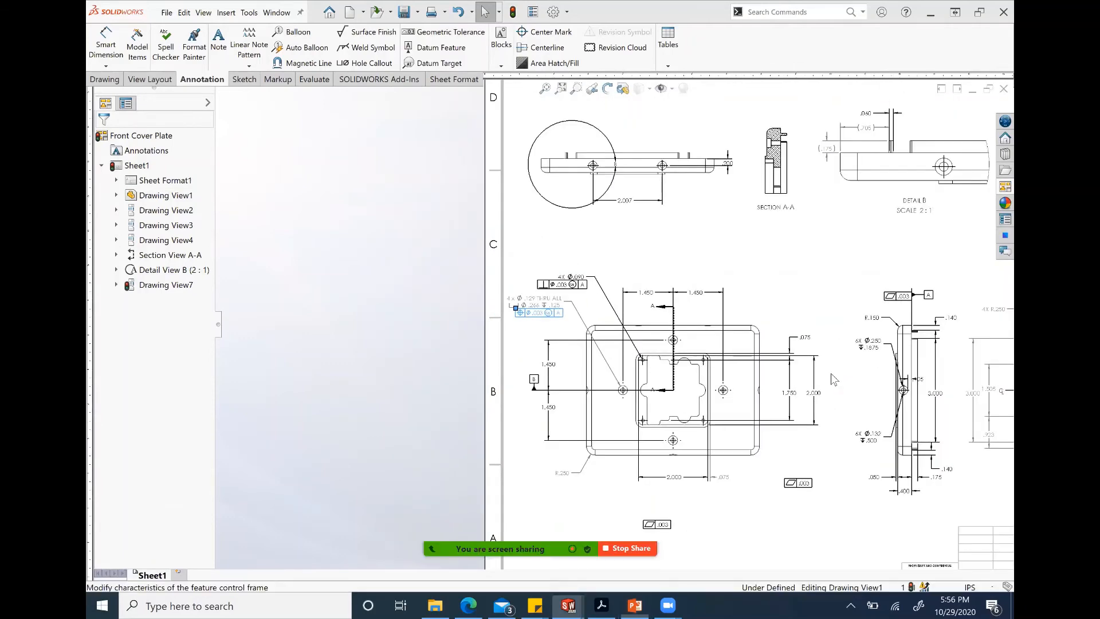
mouse_move(832, 377)
middle_mouse_down()
mouse_move(440, 356)
mouse_move(665, 377)
mouse_move(844, 375)
mouse_move(834, 366)
middle_mouse_up()
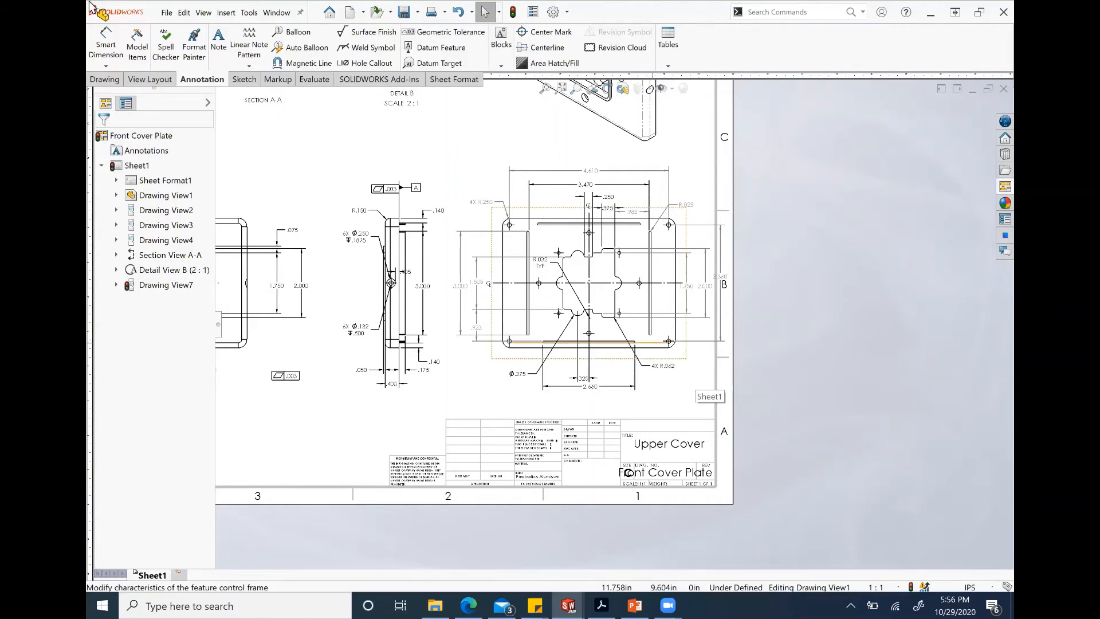
left_click(114, 49)
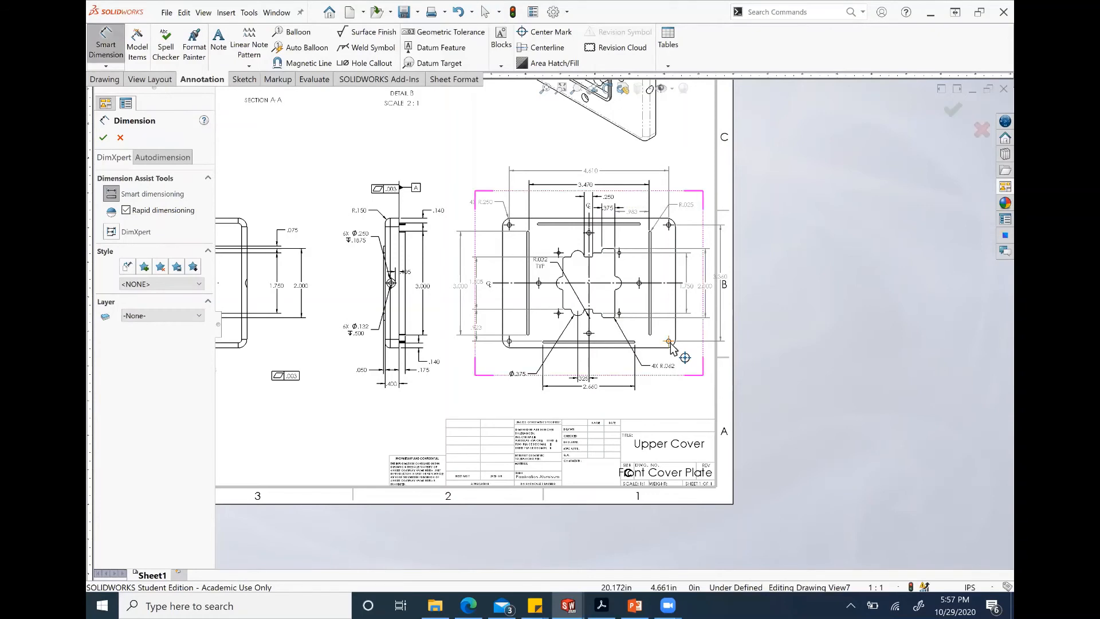
scroll(671, 346, "down", 2)
scroll(663, 340, "down", 3)
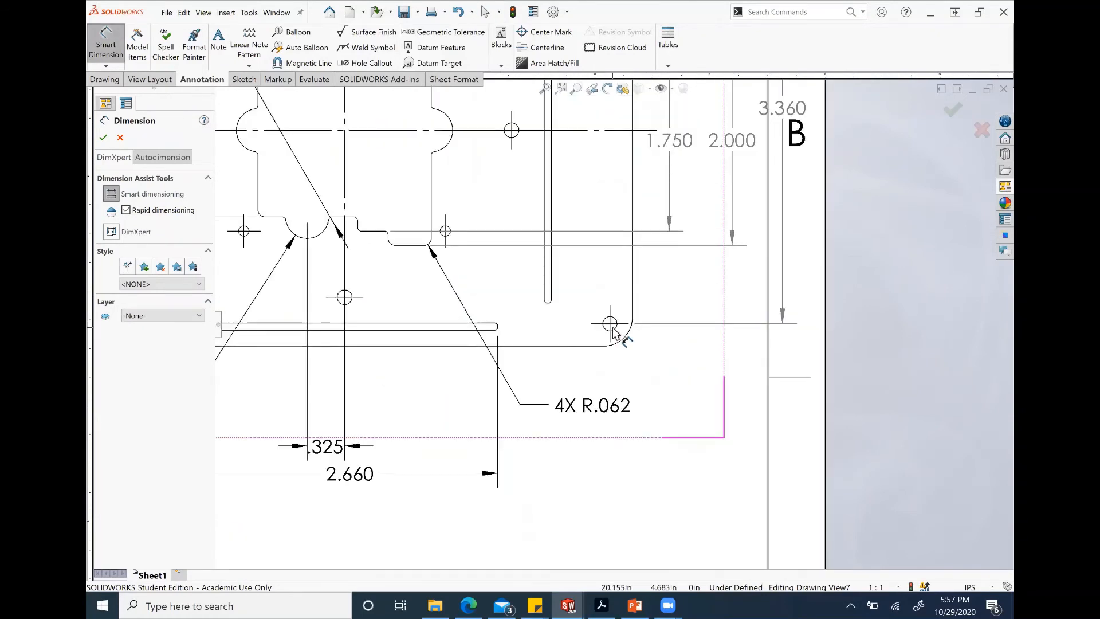
left_click(614, 331)
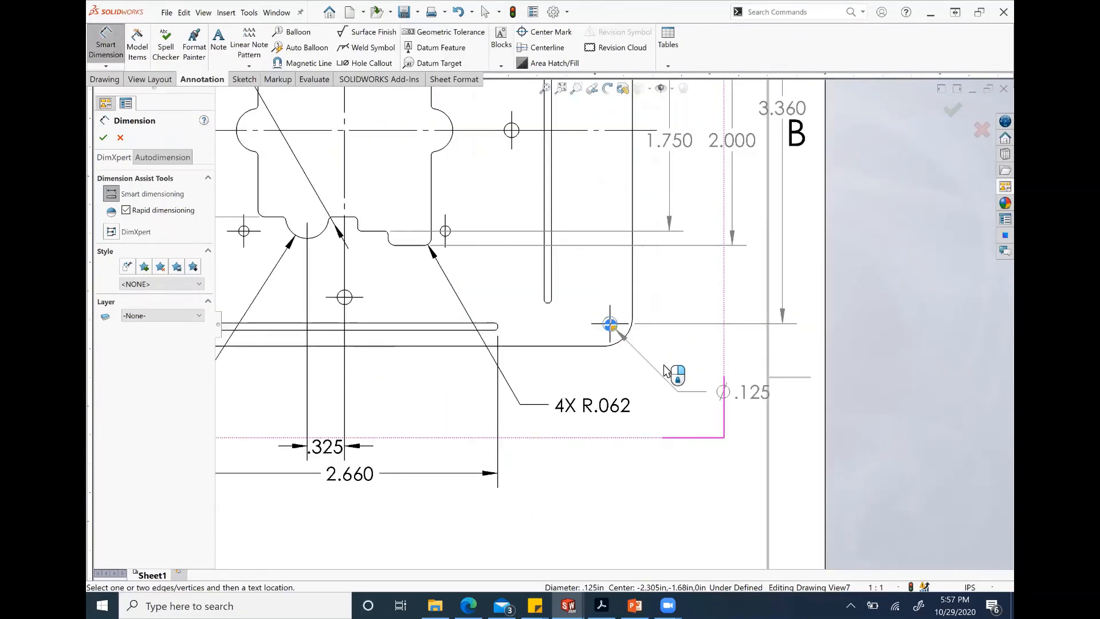
left_click(732, 385)
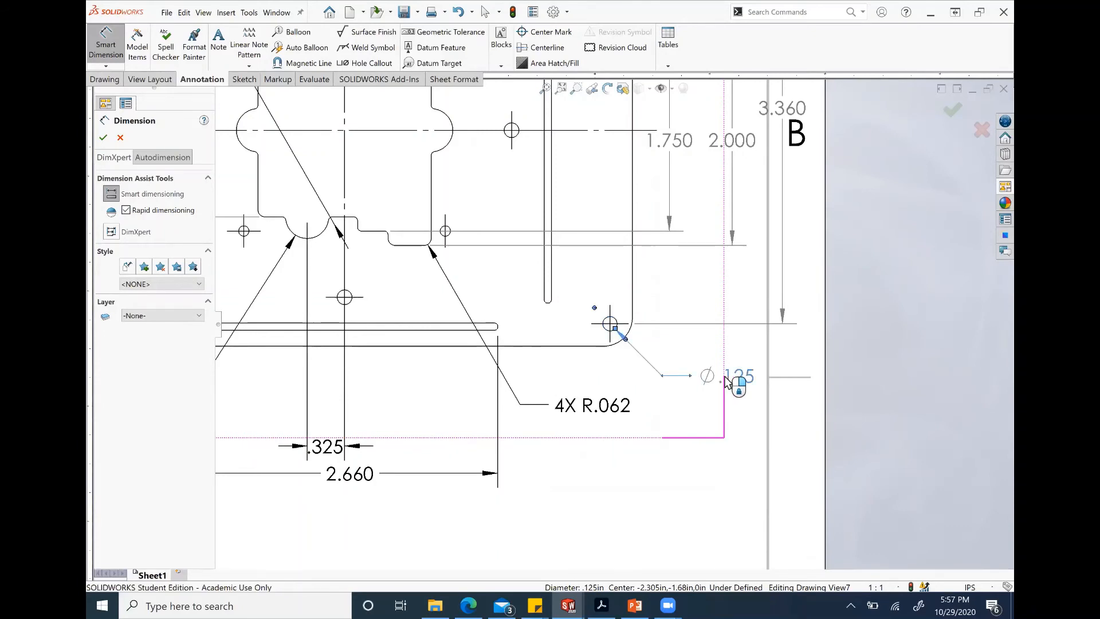
left_click(104, 139)
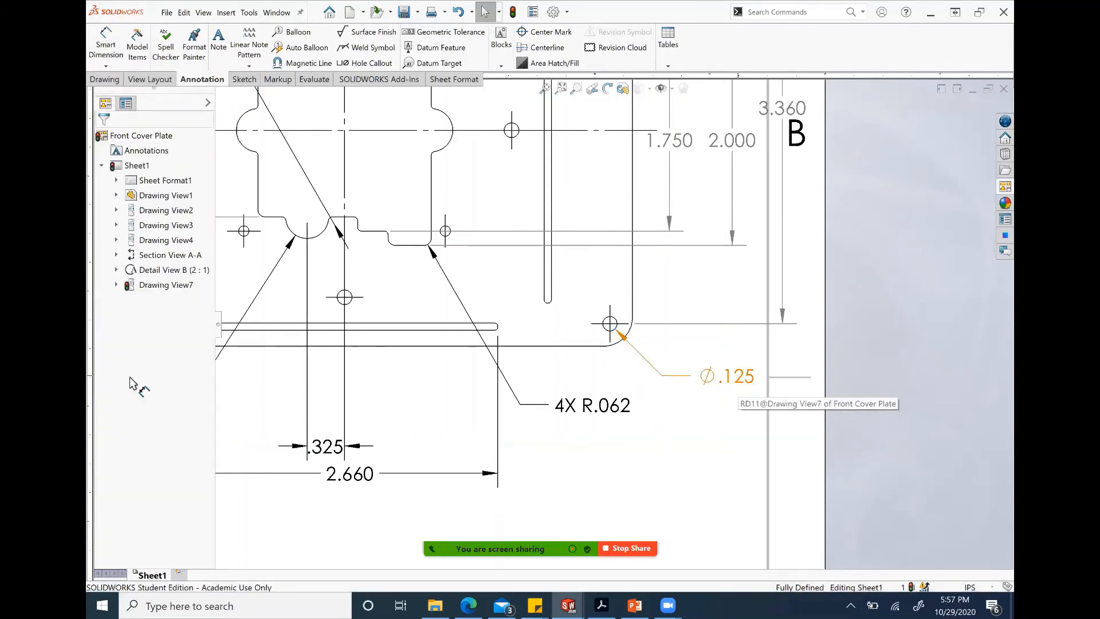
Step: Prefix the corner hole's Ø.125 dimension with 4X and add a second line with the depth symbol and .300
left_click(738, 375)
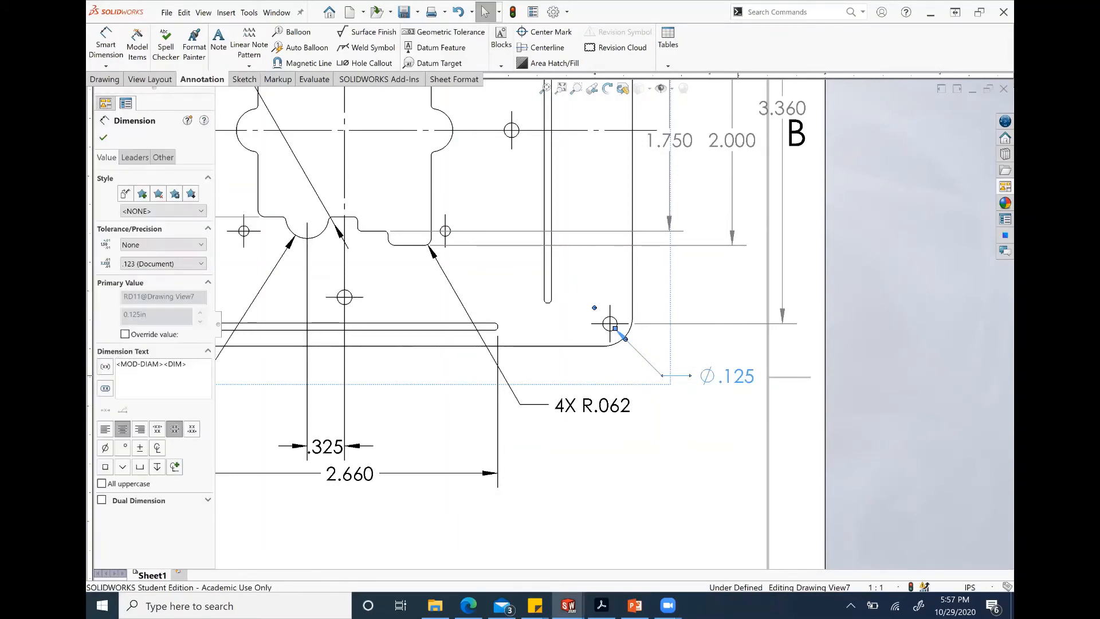
type("4X")
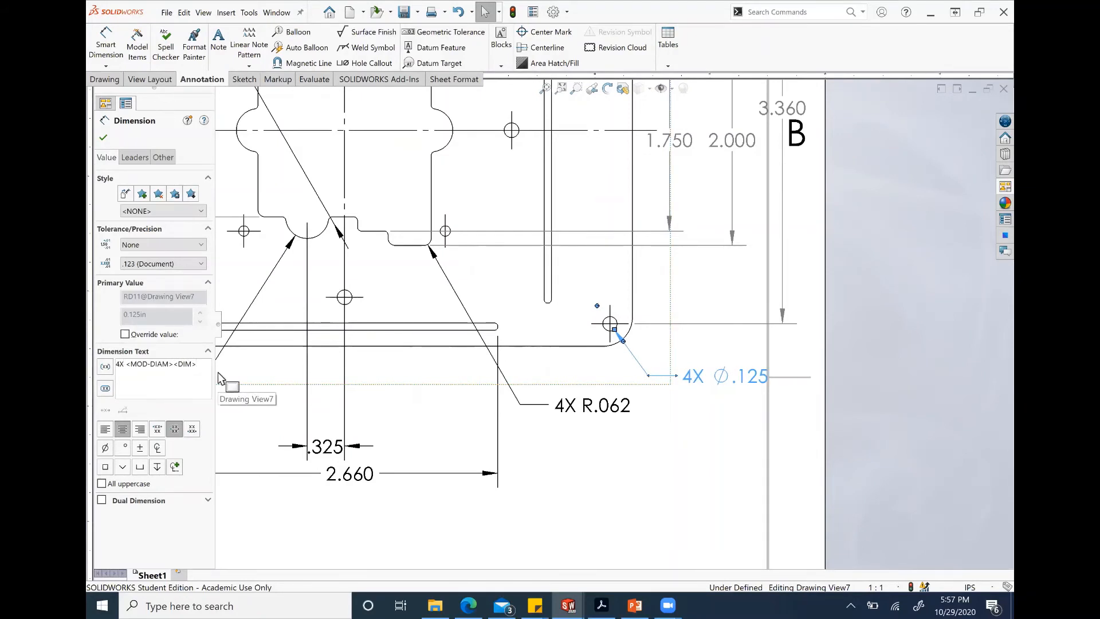
key("Return")
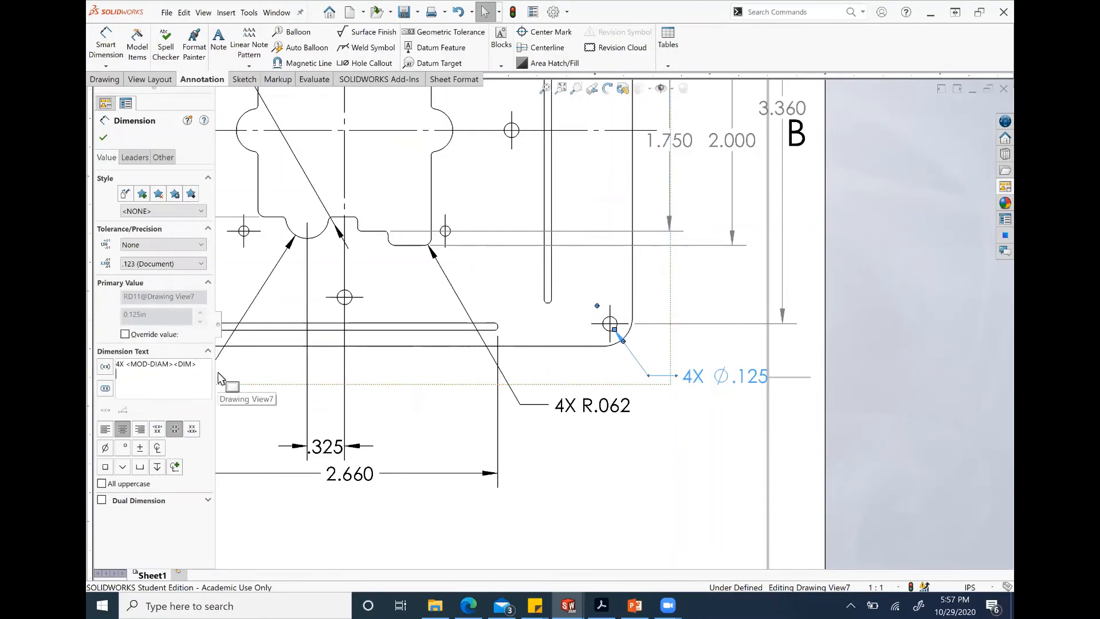
left_click(157, 467)
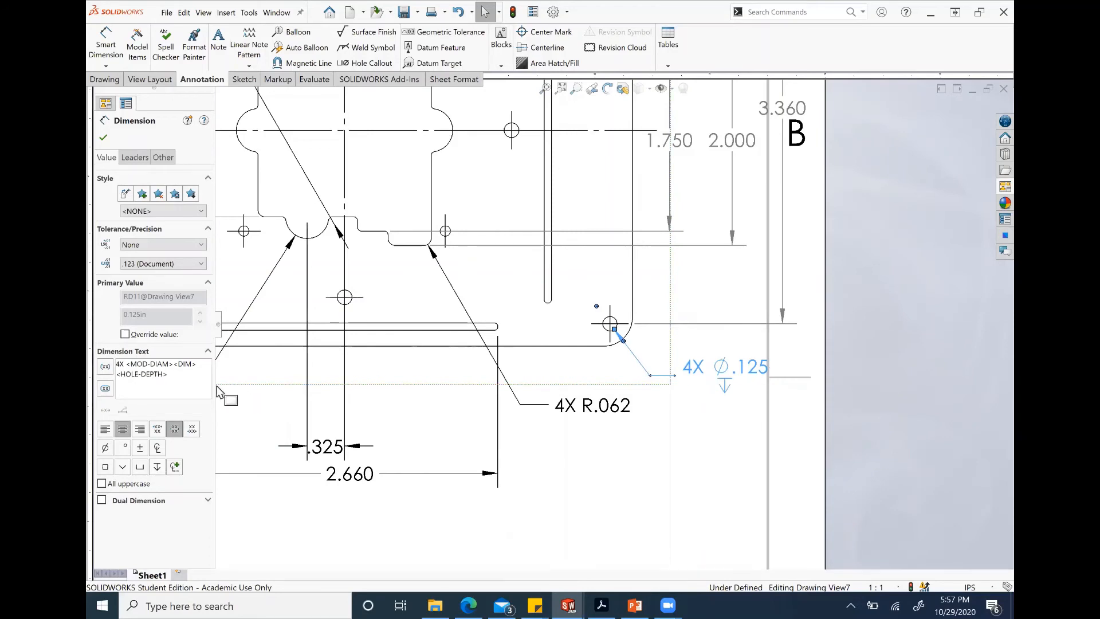
type(".30")
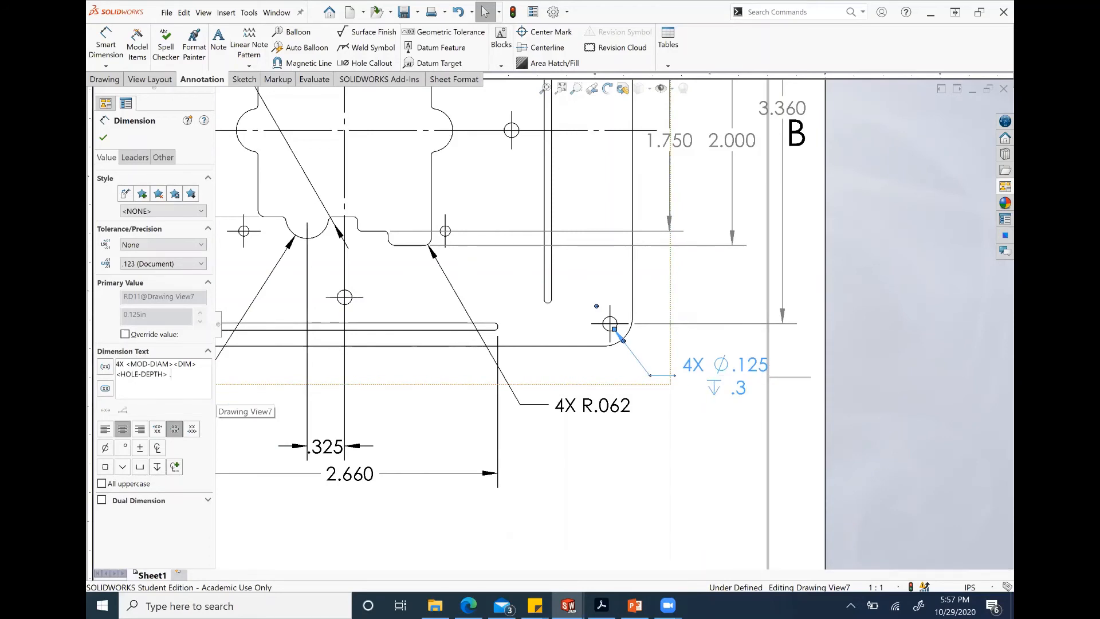
type("0")
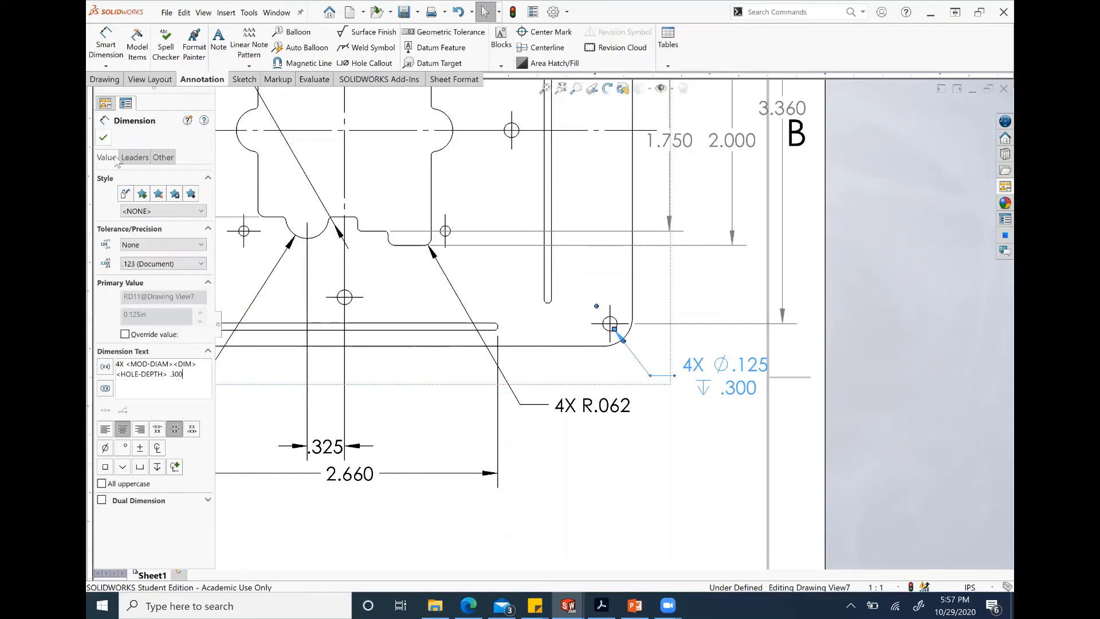
left_click(104, 138)
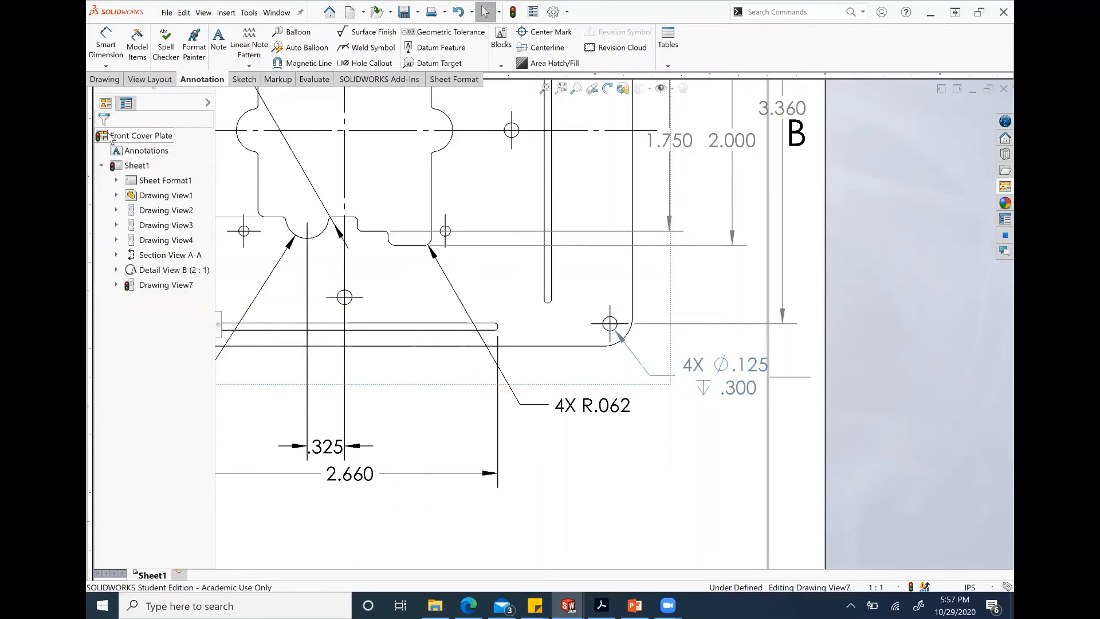
Step: Attach a position frame beneath the 4X Ø.125 callout with diameter tolerance .003 and primary datum A at maximum material condition
left_click(727, 366)
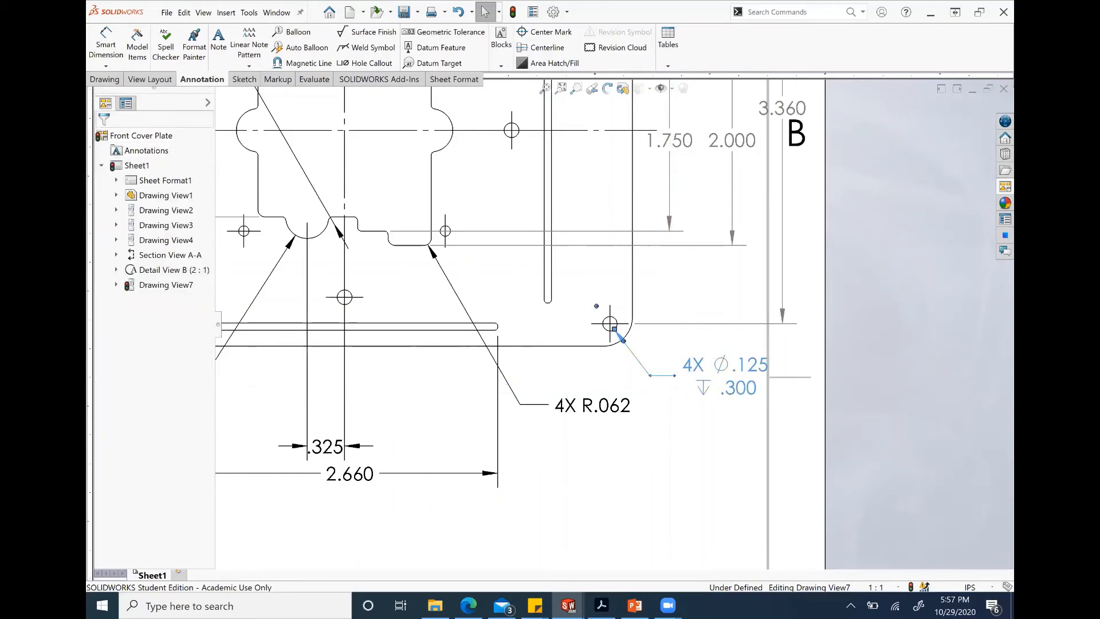
left_click(424, 34)
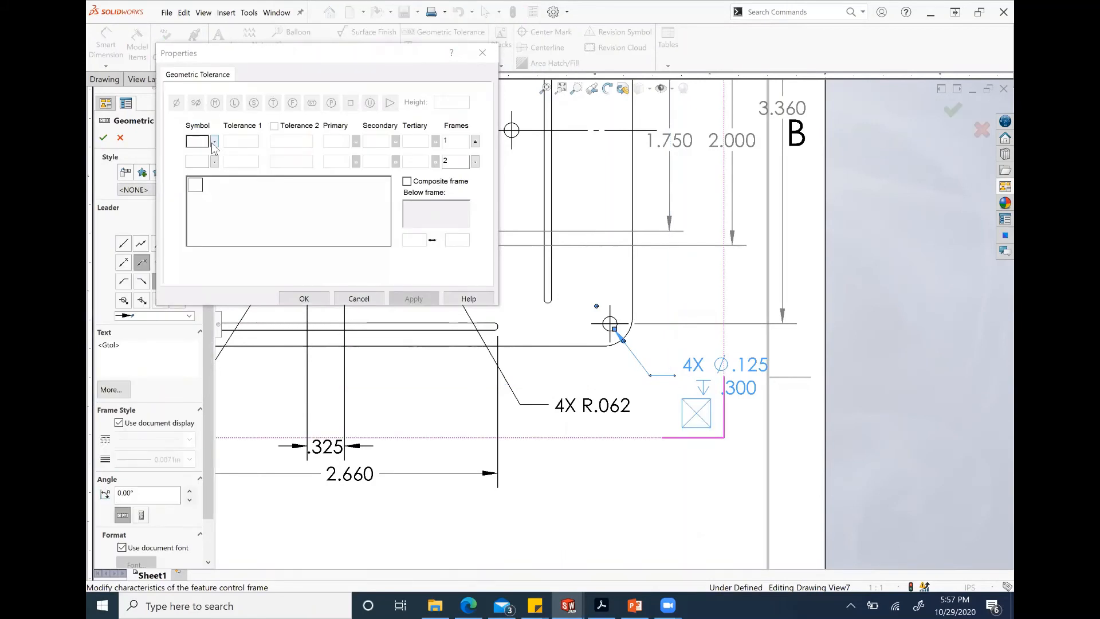
left_click(214, 142)
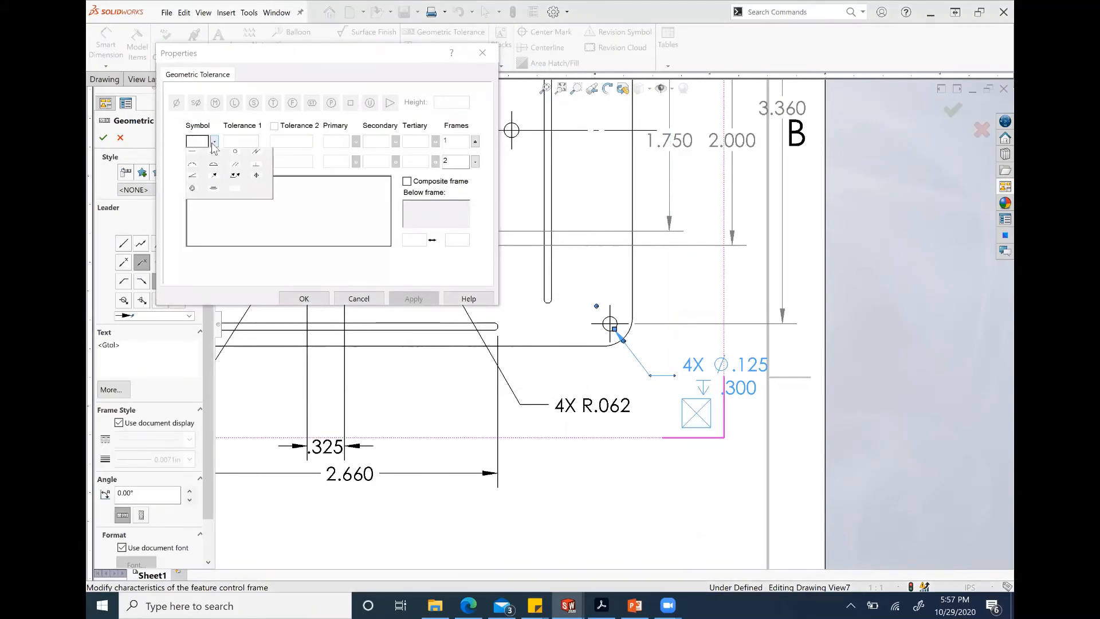
left_click(256, 177)
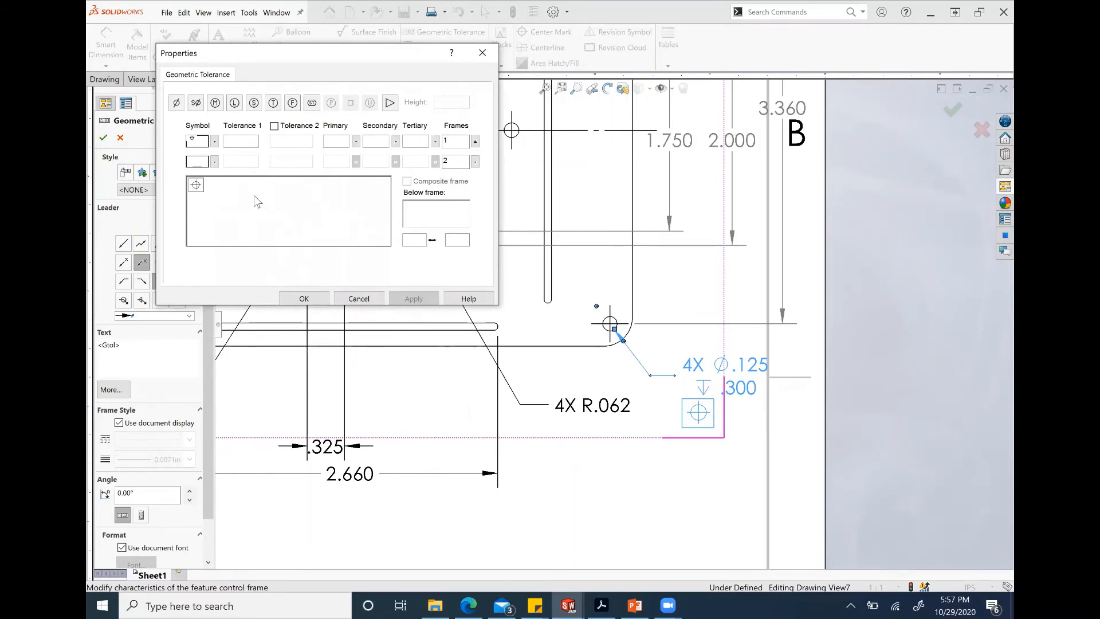
left_click(176, 102)
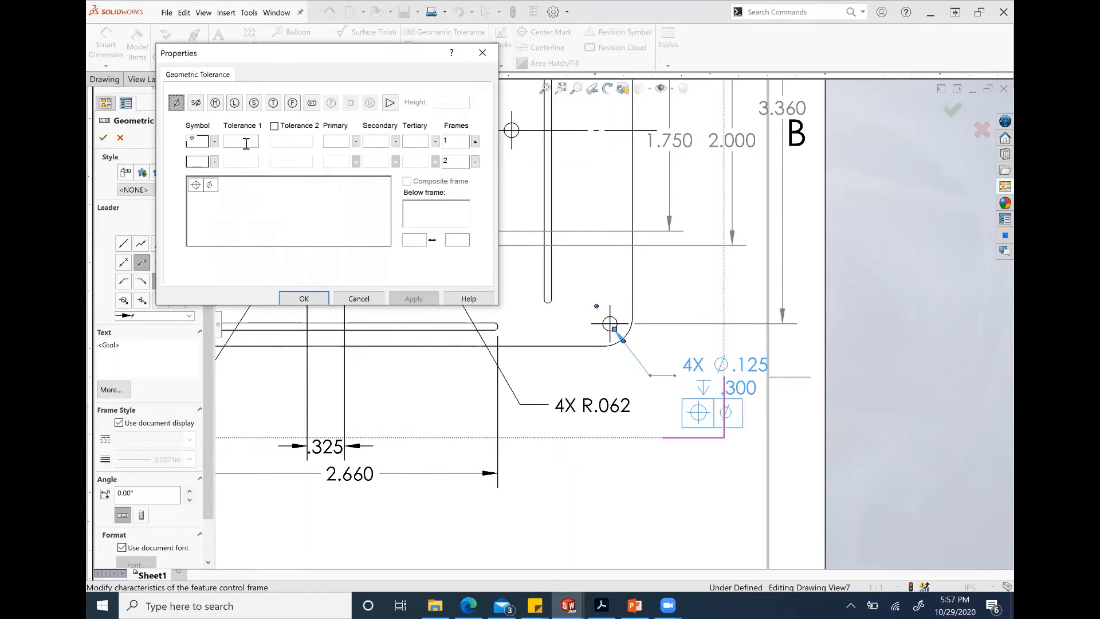
type(".003")
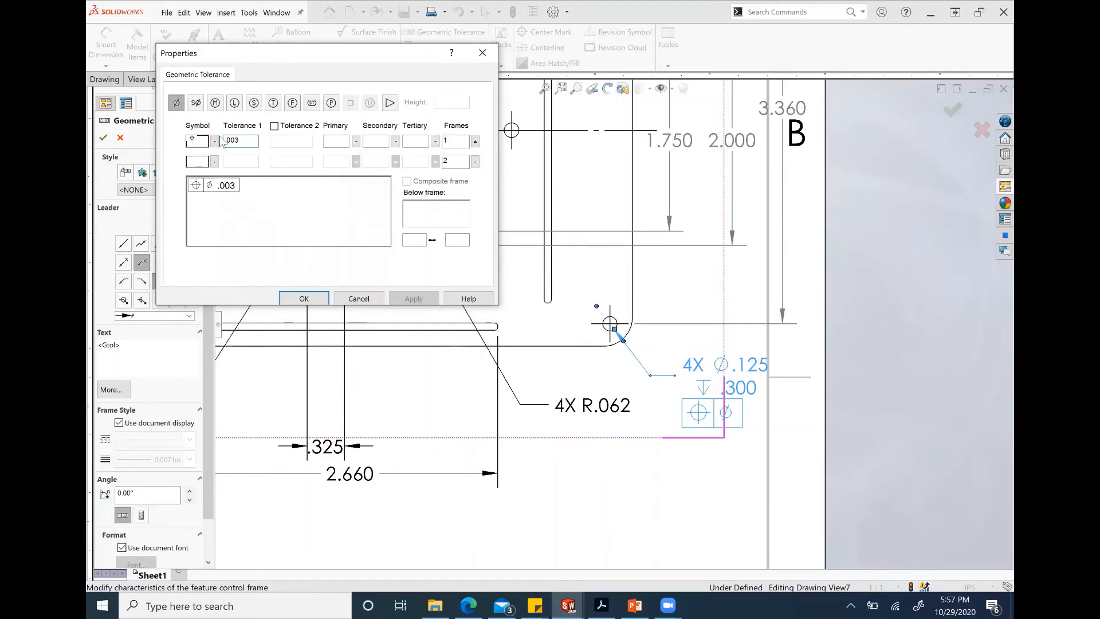
left_click(339, 141)
type("A")
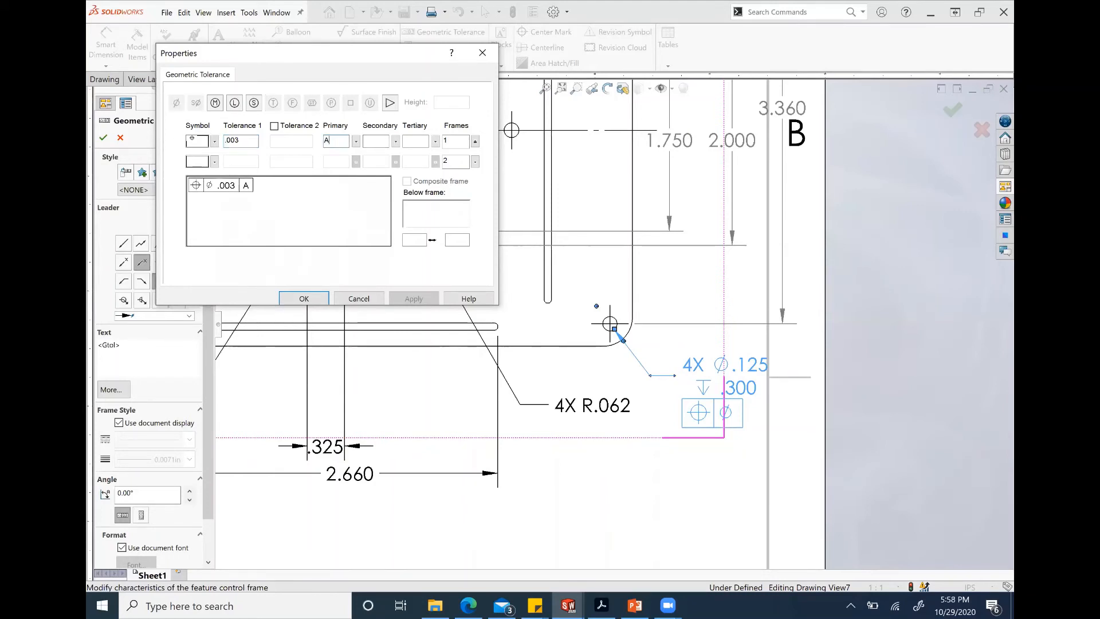
left_click(213, 103)
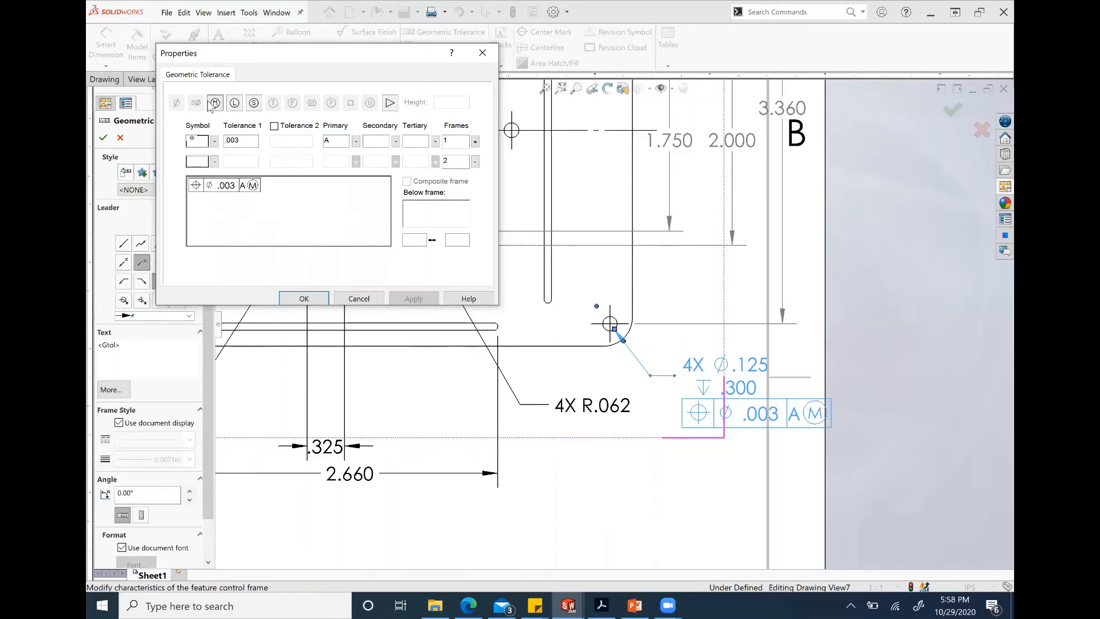
left_click(304, 298)
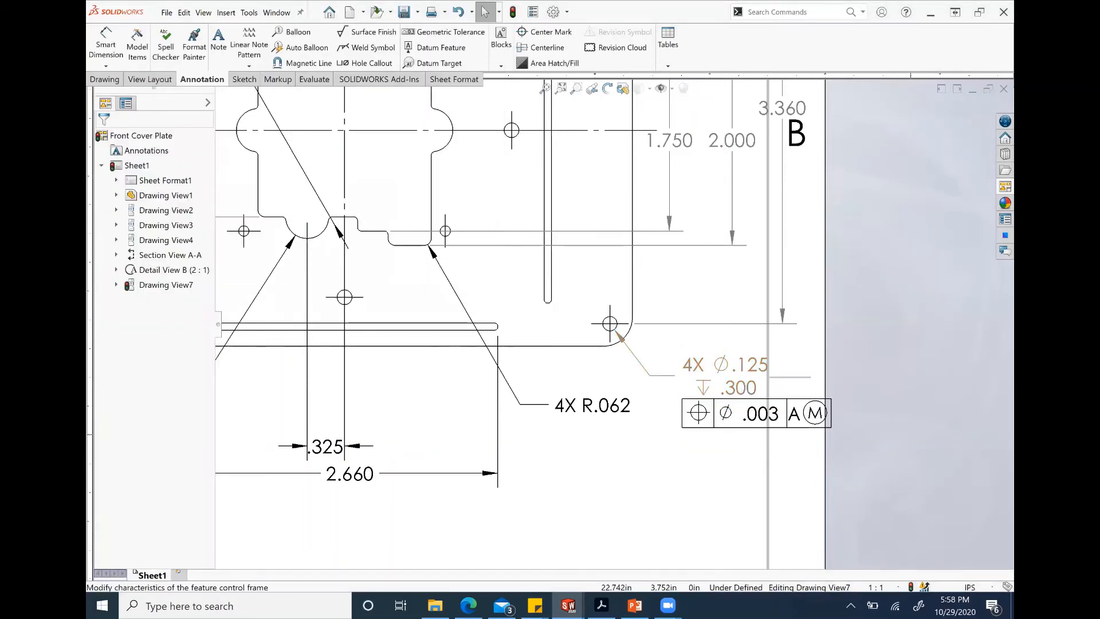
Step: Apply a symmetric tolerance of ±.003 to the .400 thickness dimension beneath the side view
key("alt+Tab")
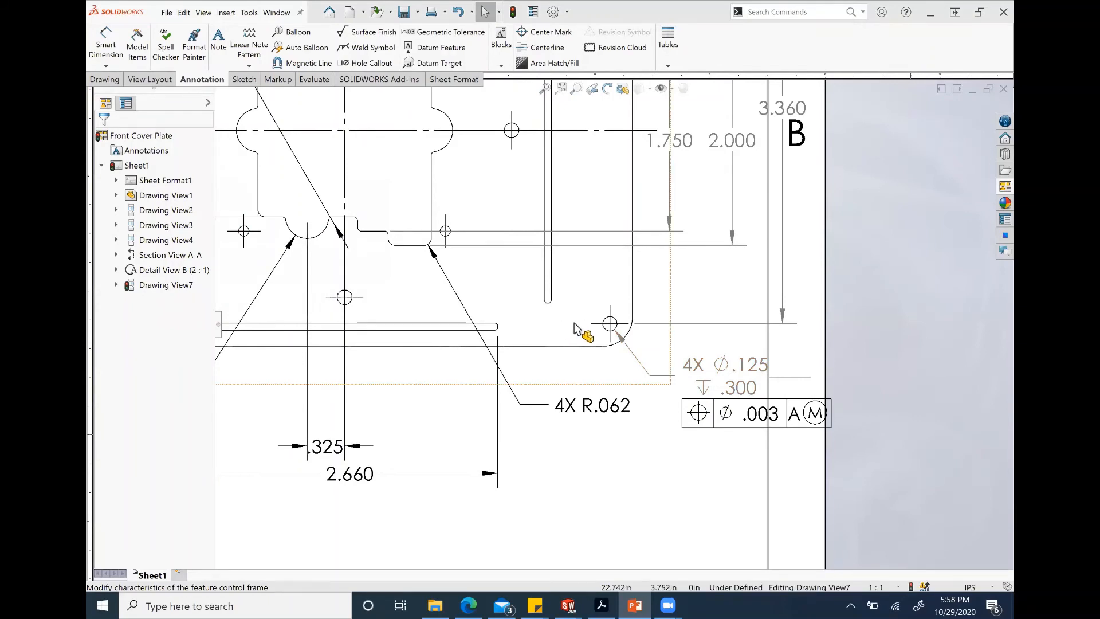
scroll(574, 328, "up", 6)
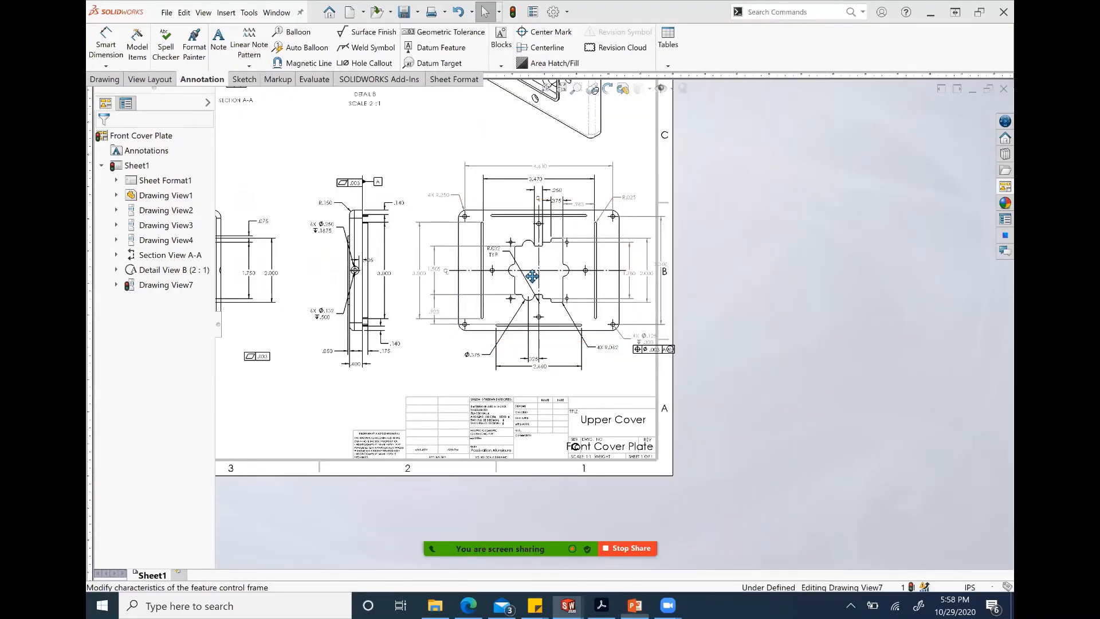
middle_click_drag(532, 276, 646, 280)
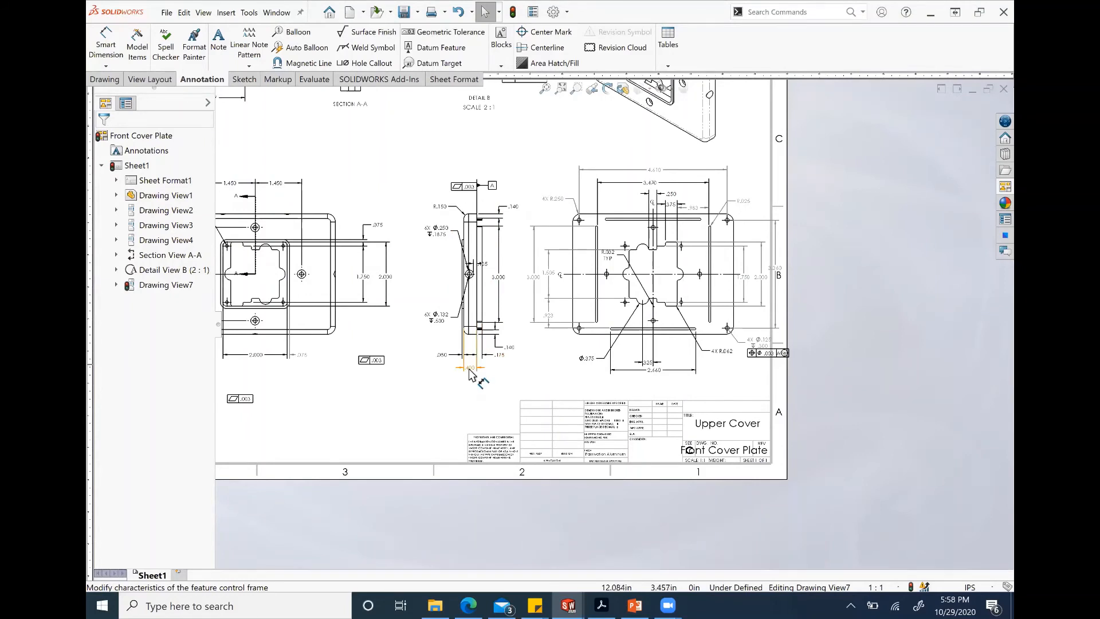
left_click(469, 368)
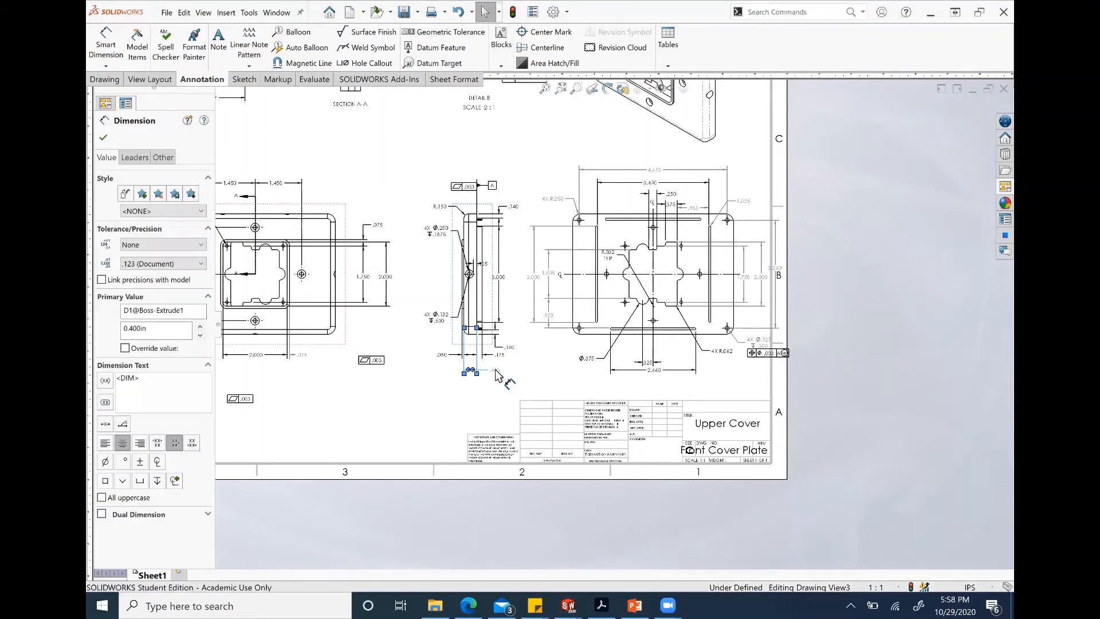
left_click(153, 247)
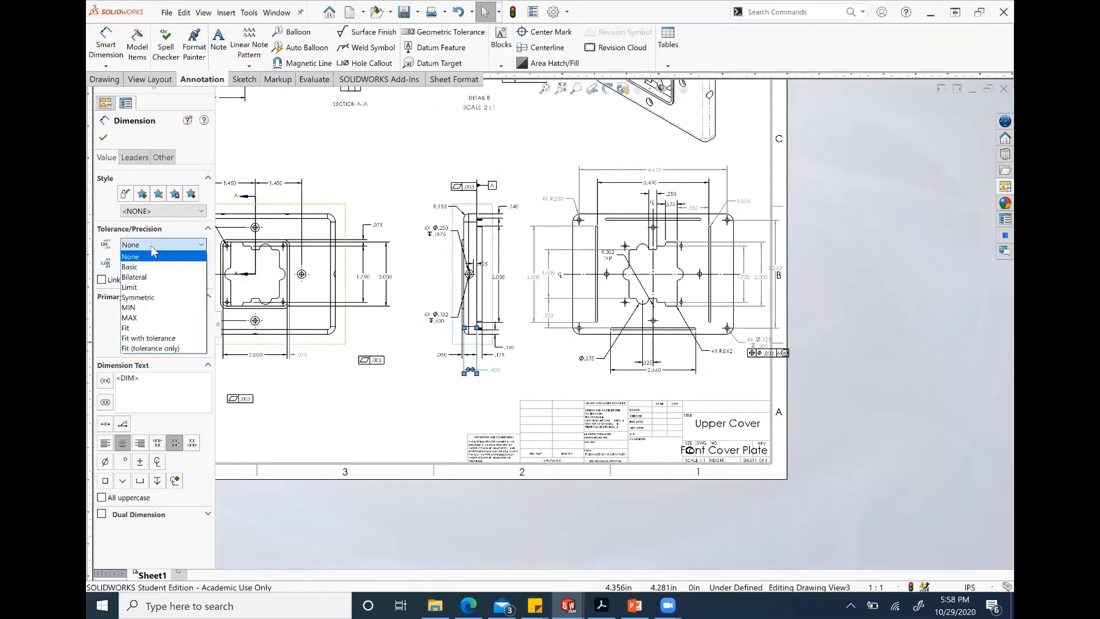
left_click(160, 294)
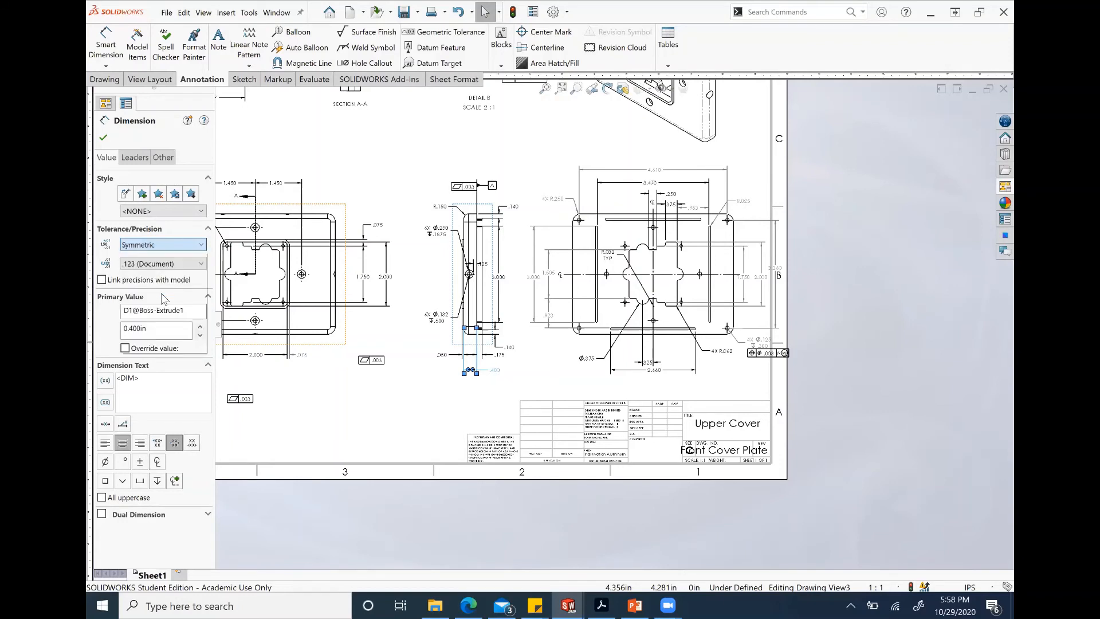
left_click(103, 138)
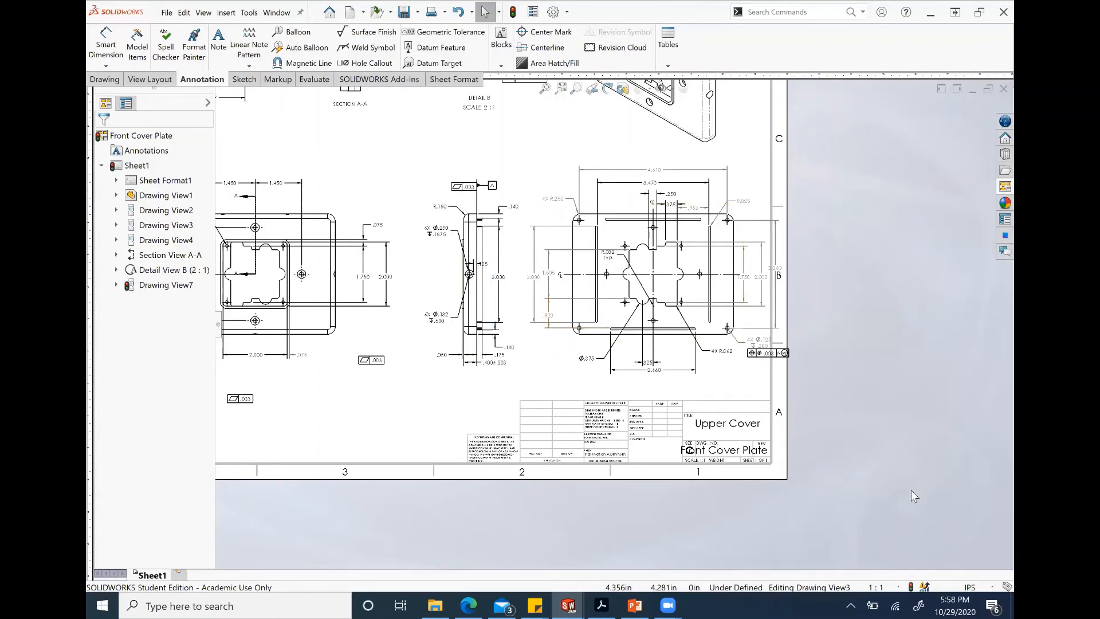
Step: Apply a bilateral tolerance to the .050 dimension beneath the side view
key("alt+Tab")
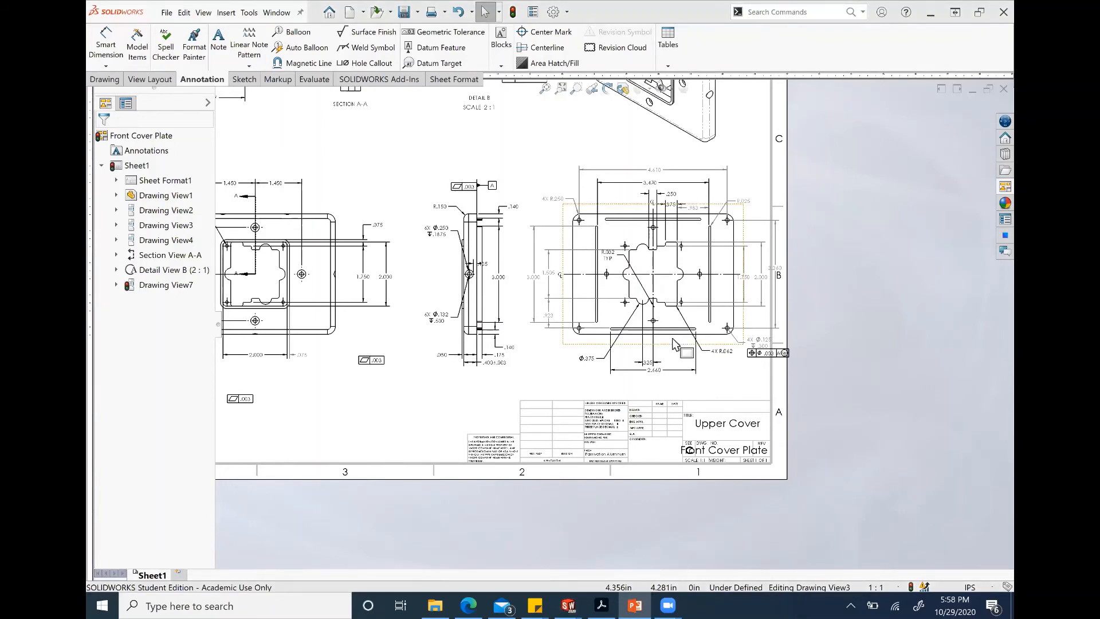
left_click(444, 357)
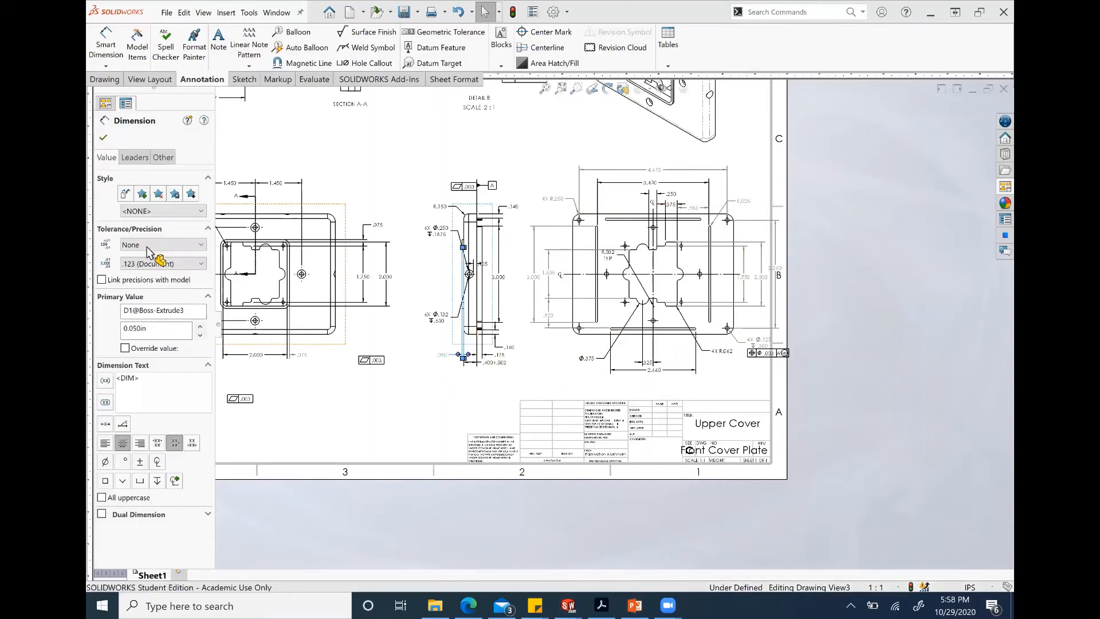
left_click(146, 246)
left_click(155, 277)
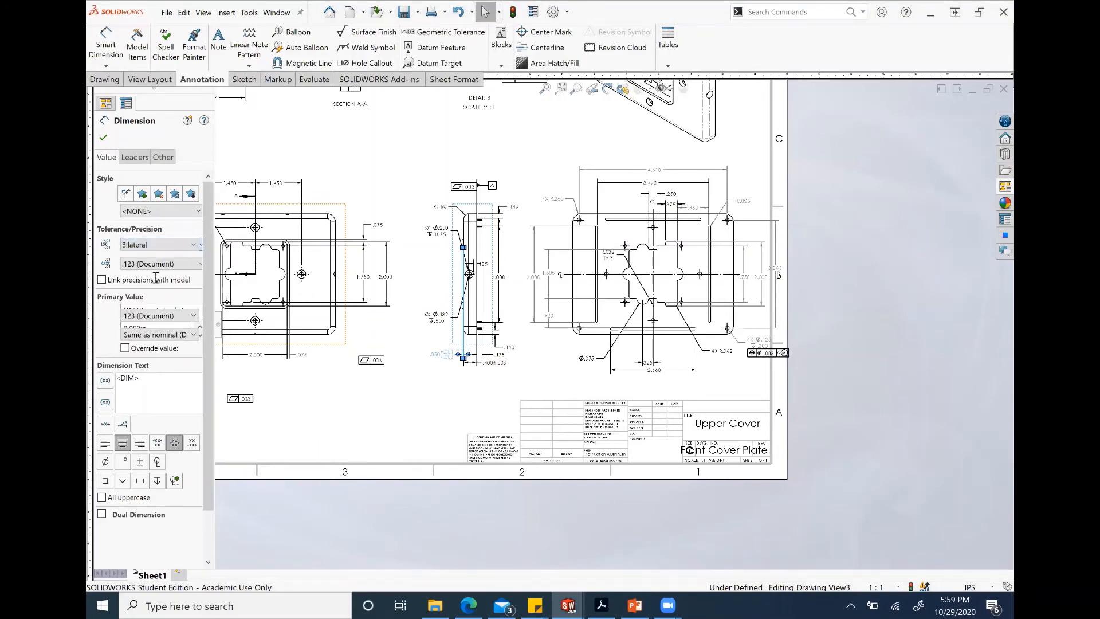
left_click(104, 138)
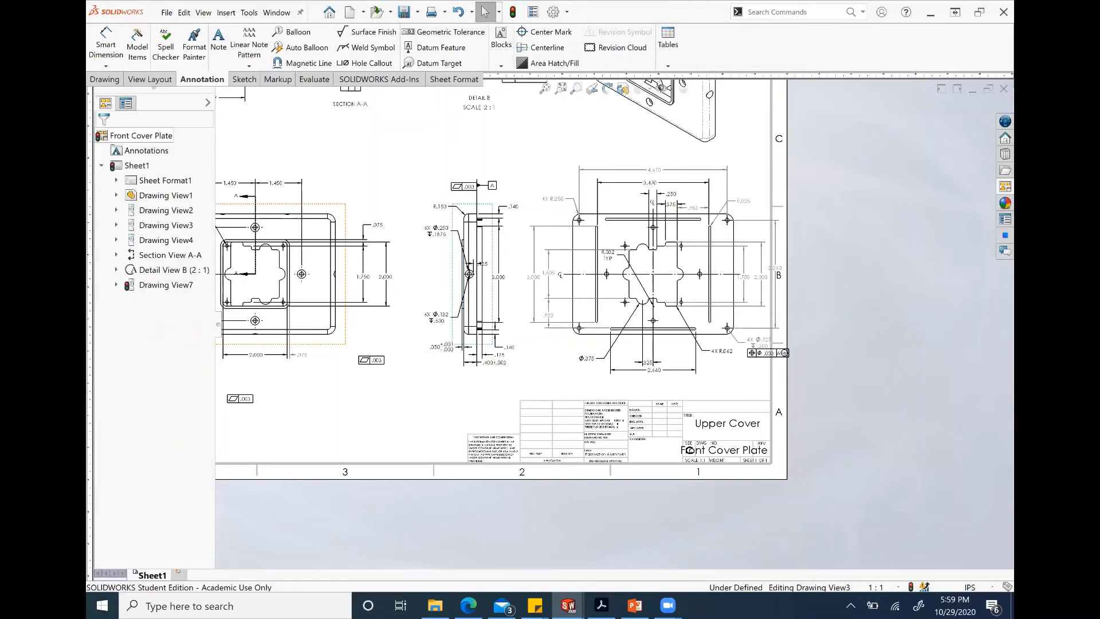
Step: Set the bilateral tolerance of the side view's .050 dimension to +.001 and -.003
key("alt+Tab")
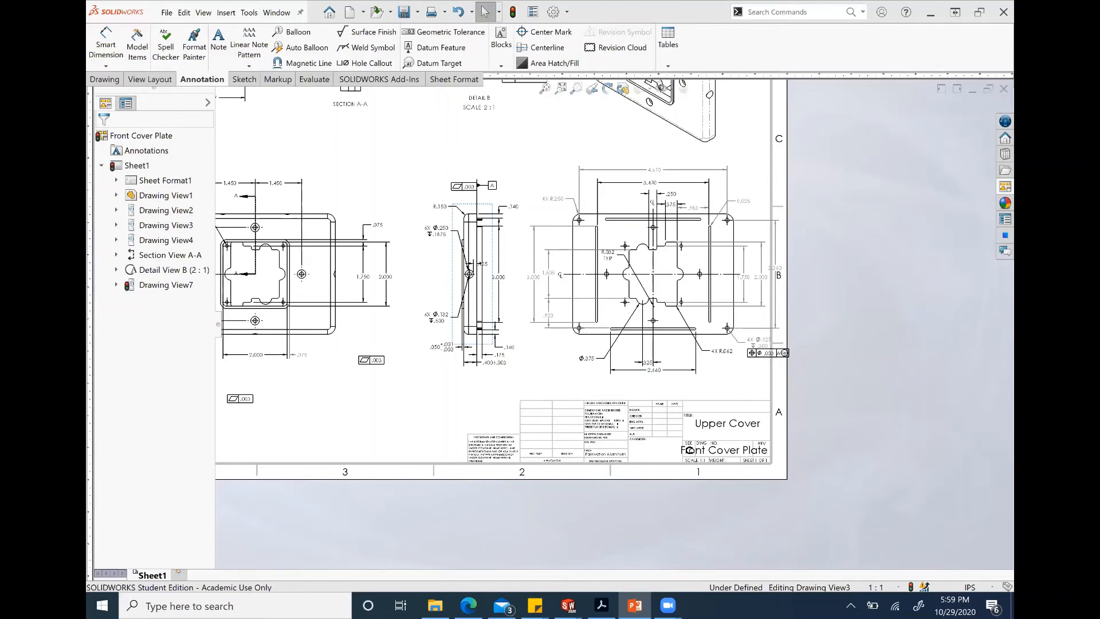
left_click(446, 348)
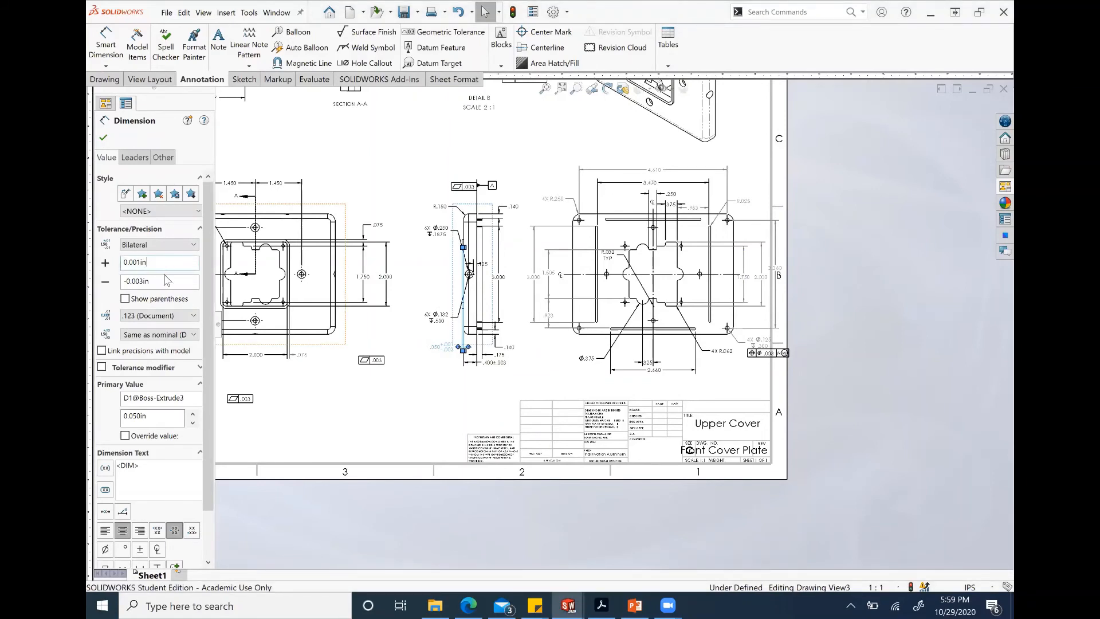
left_click(161, 282)
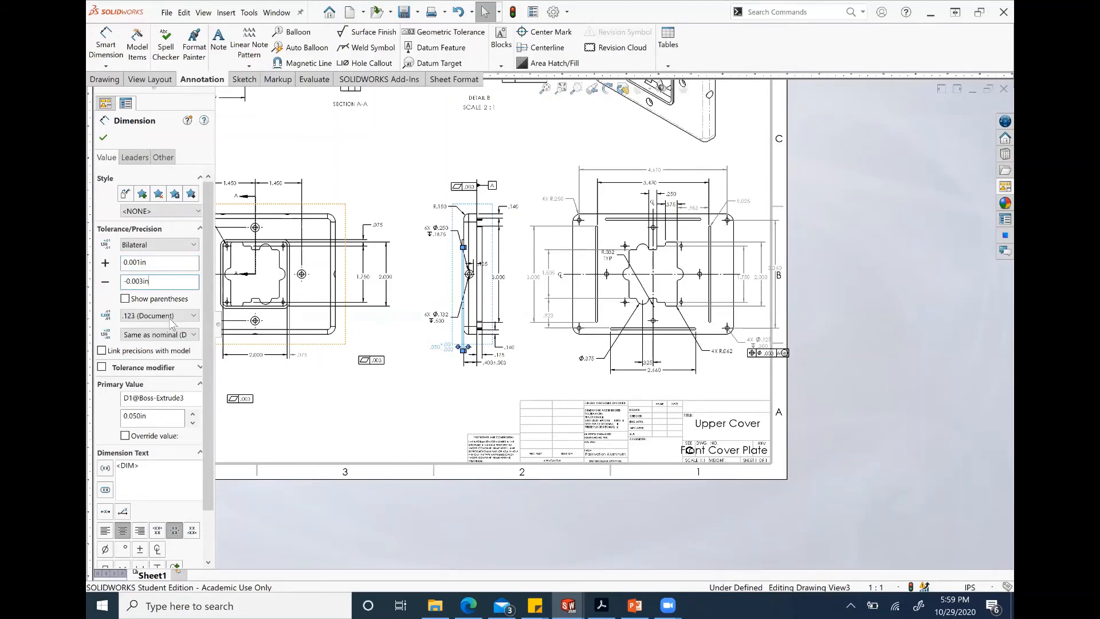
left_click(103, 139)
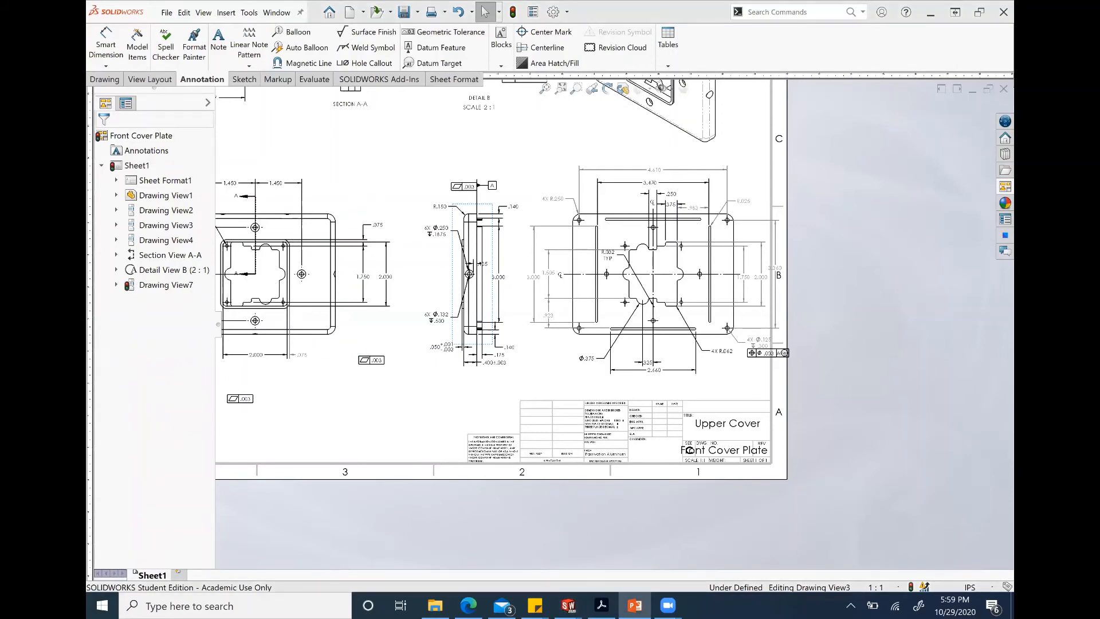
Step: Apply a limit tolerance of +.003 and -.002 to the upper .140 dimension of the side view
left_click(513, 211)
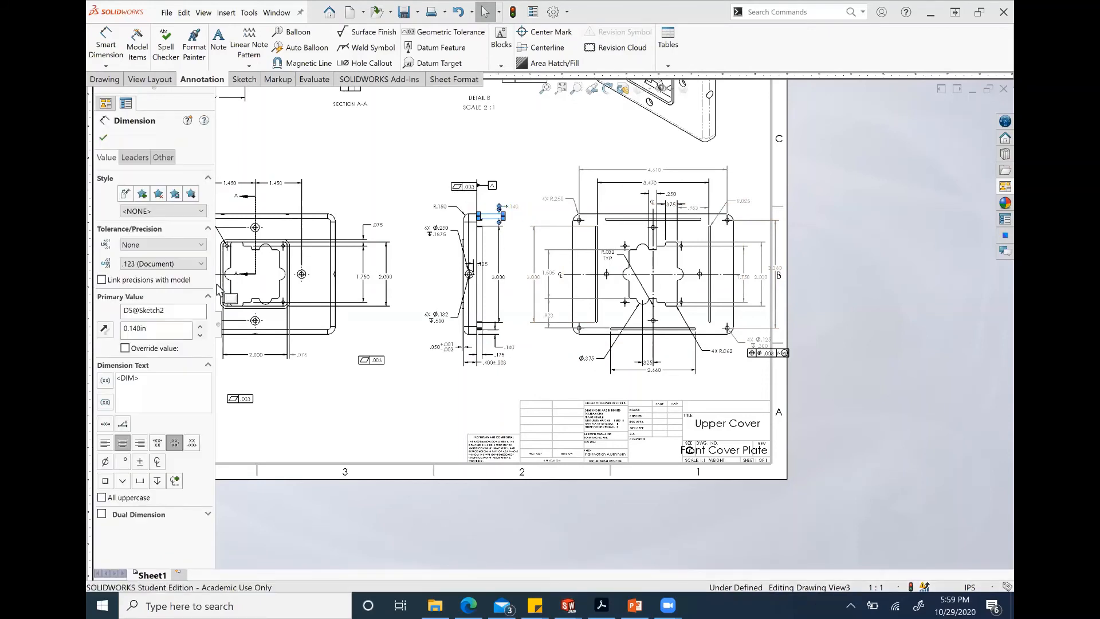
left_click(167, 245)
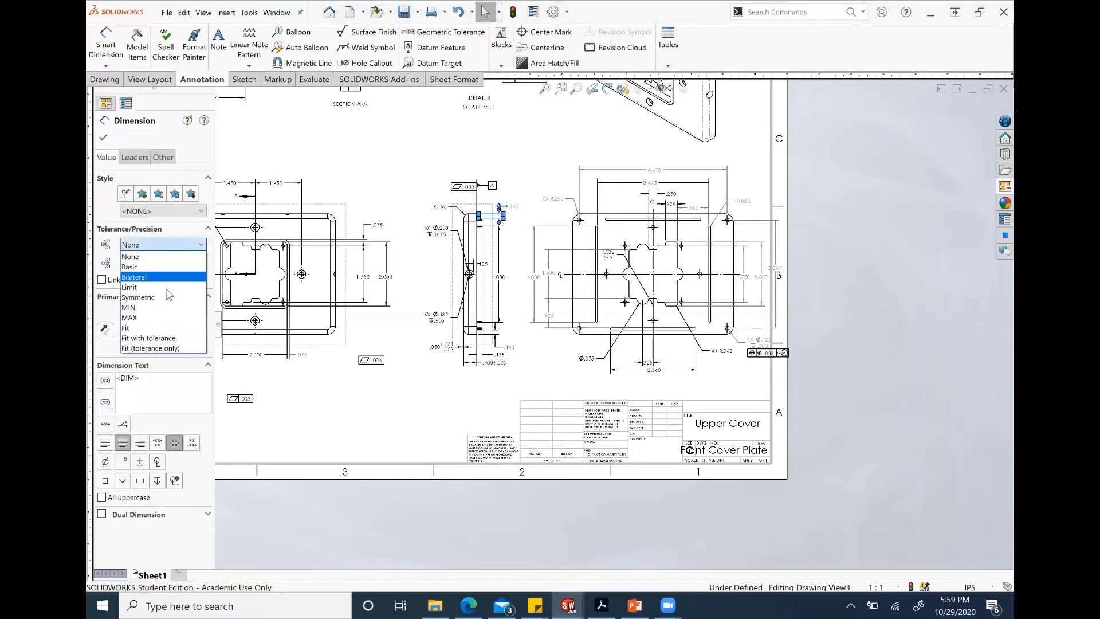
left_click(166, 289)
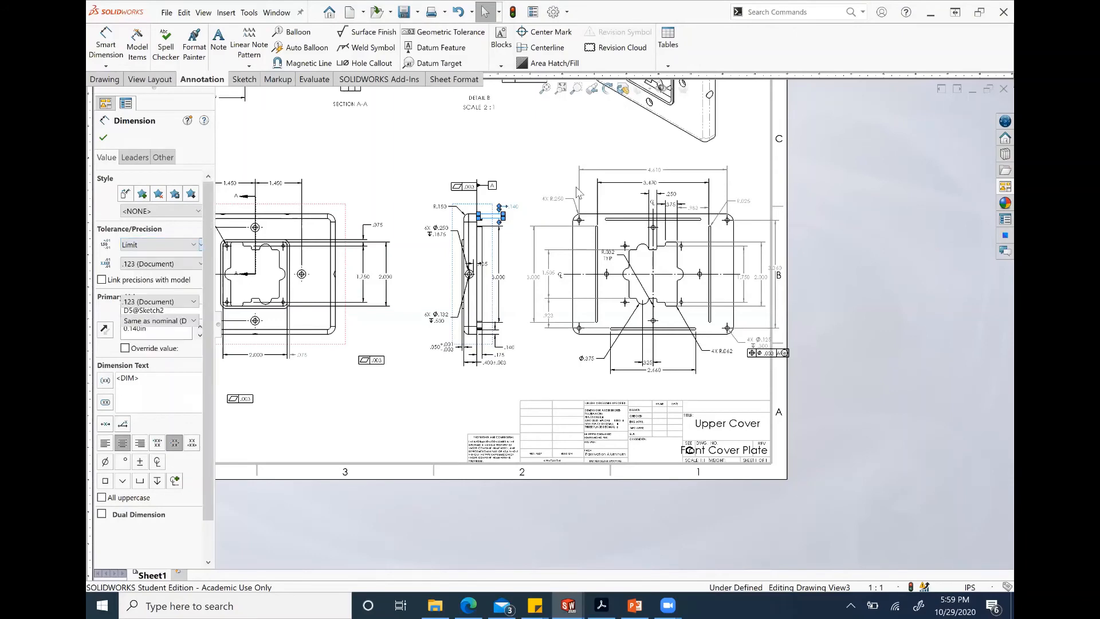
scroll(524, 198, "down", 3)
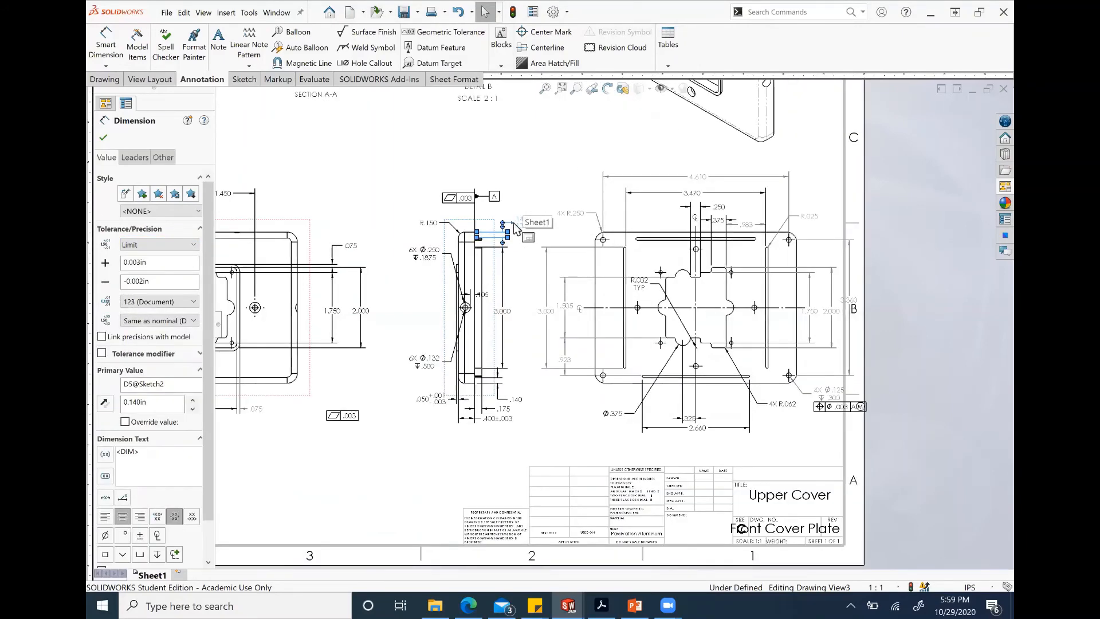
scroll(524, 237, "down", 2)
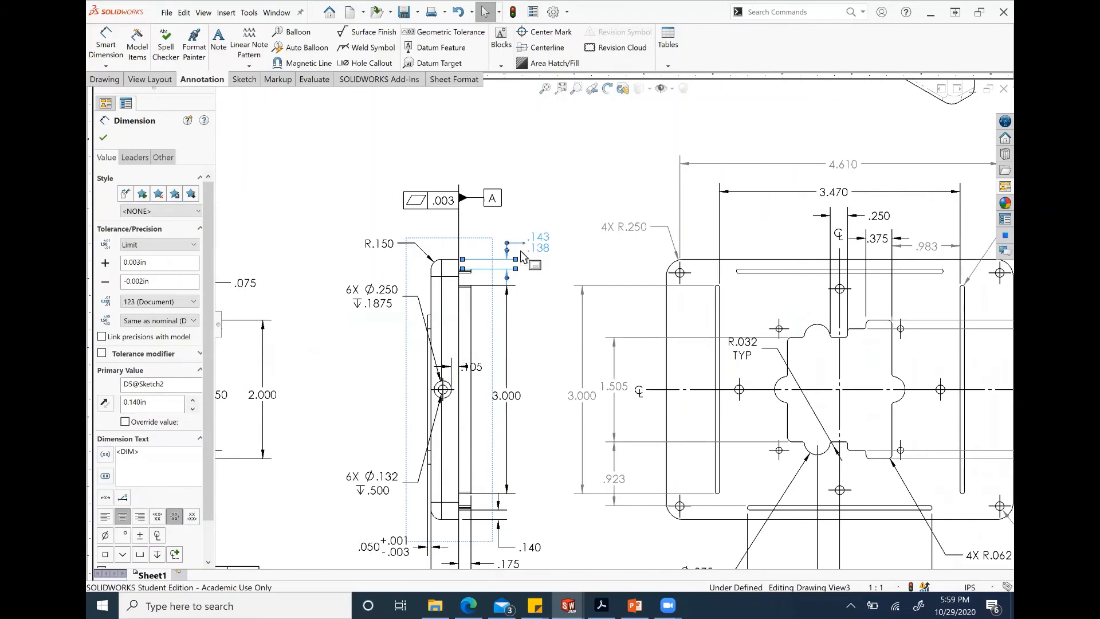
left_click(103, 136)
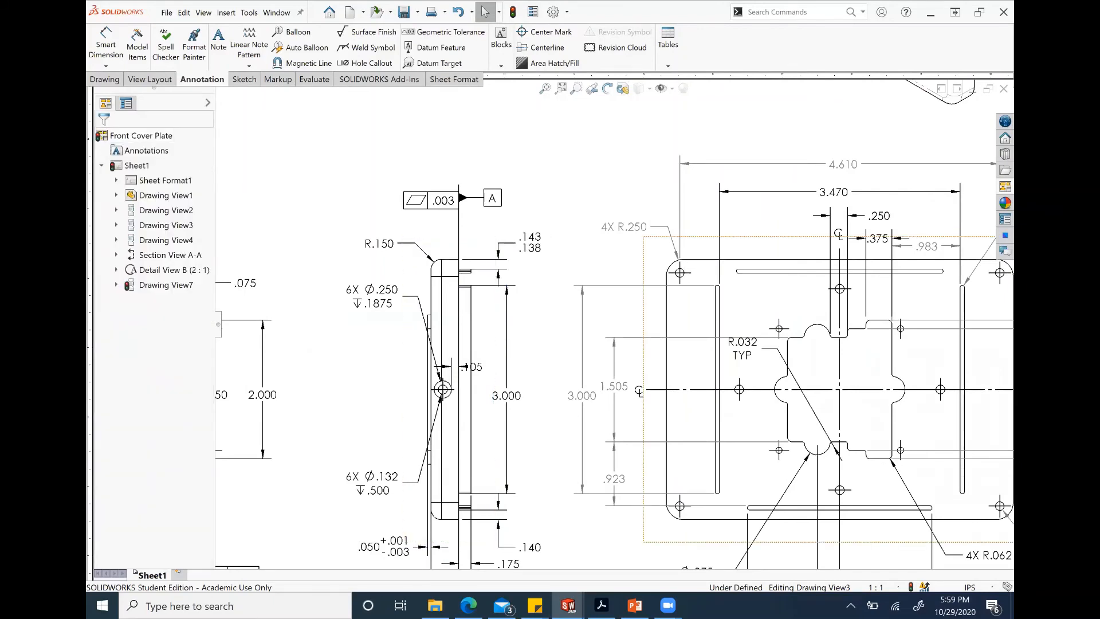
Step: Mark the horizontal 2.000 dimension beneath the front view as a basic dimension
left_click(634, 606)
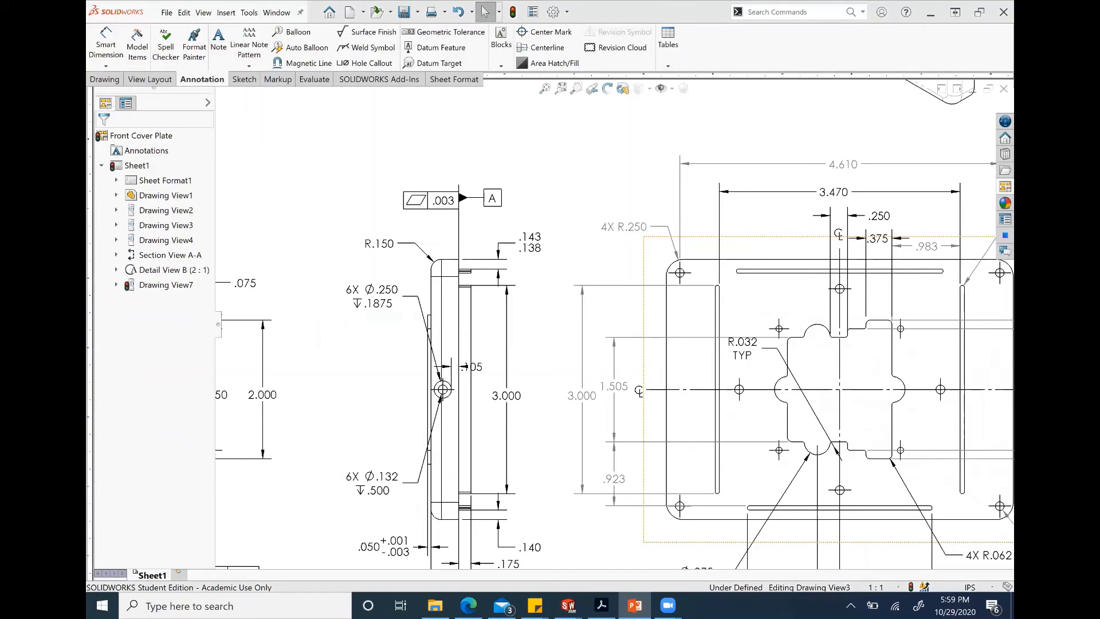
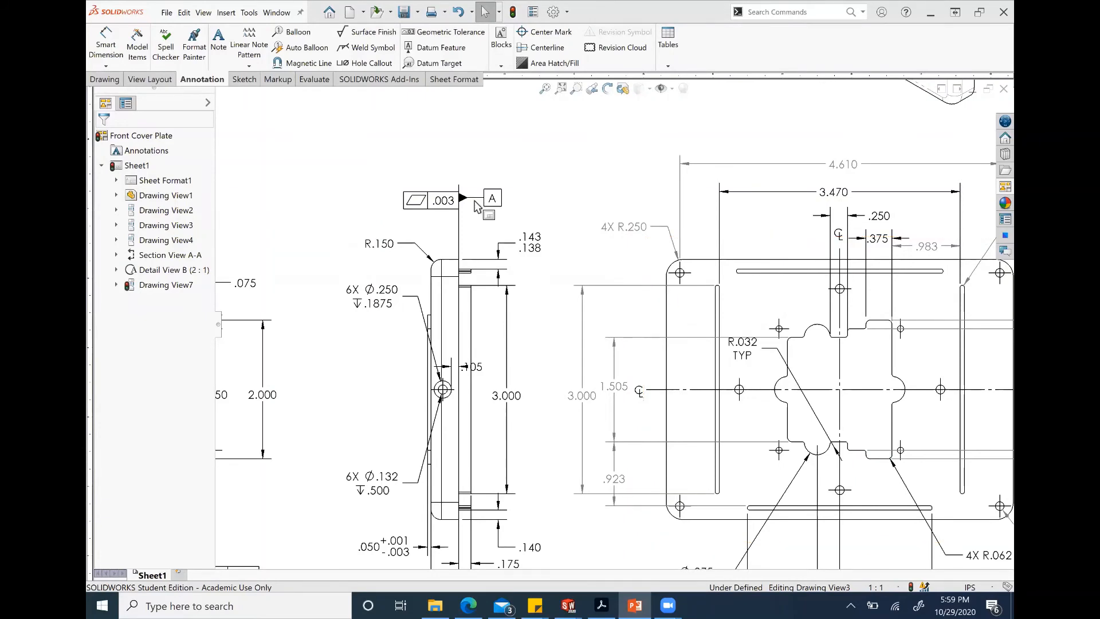
scroll(484, 210, "up", 2)
scroll(484, 207, "up", 3)
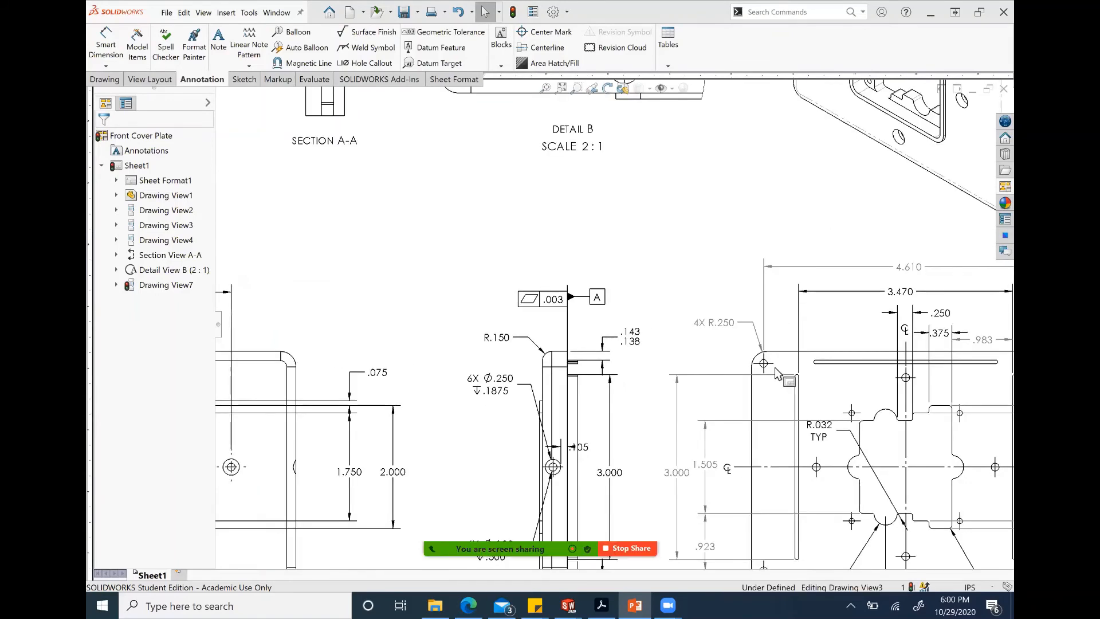
mouse_move(435, 282)
middle_mouse_down()
mouse_move(607, 285)
mouse_move(543, 285)
mouse_move(590, 210)
mouse_move(576, 138)
middle_mouse_up()
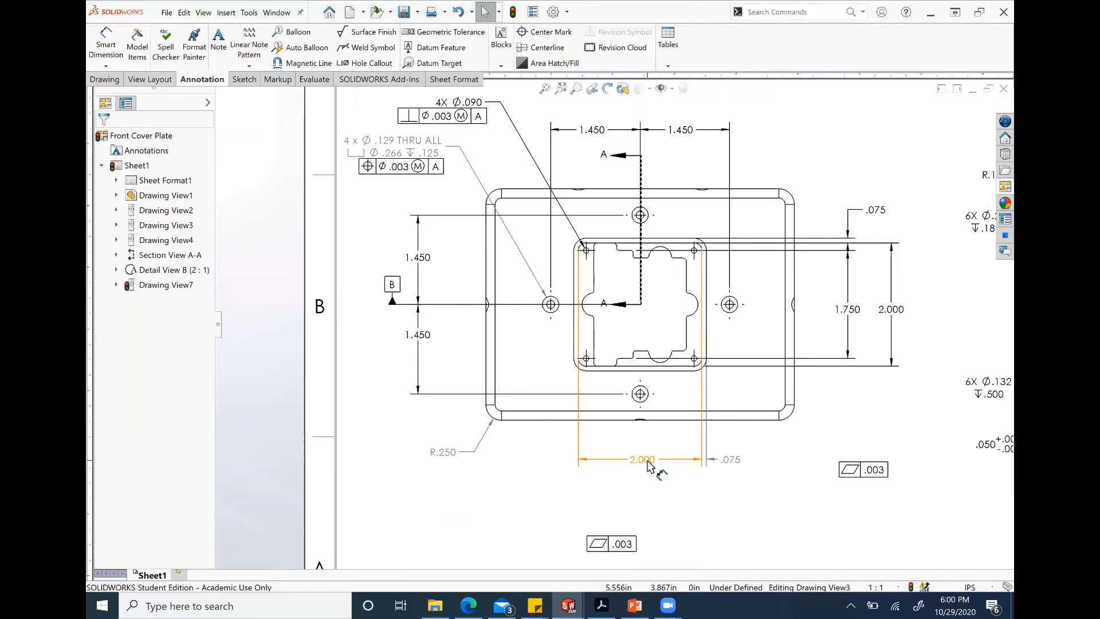
left_click(655, 463)
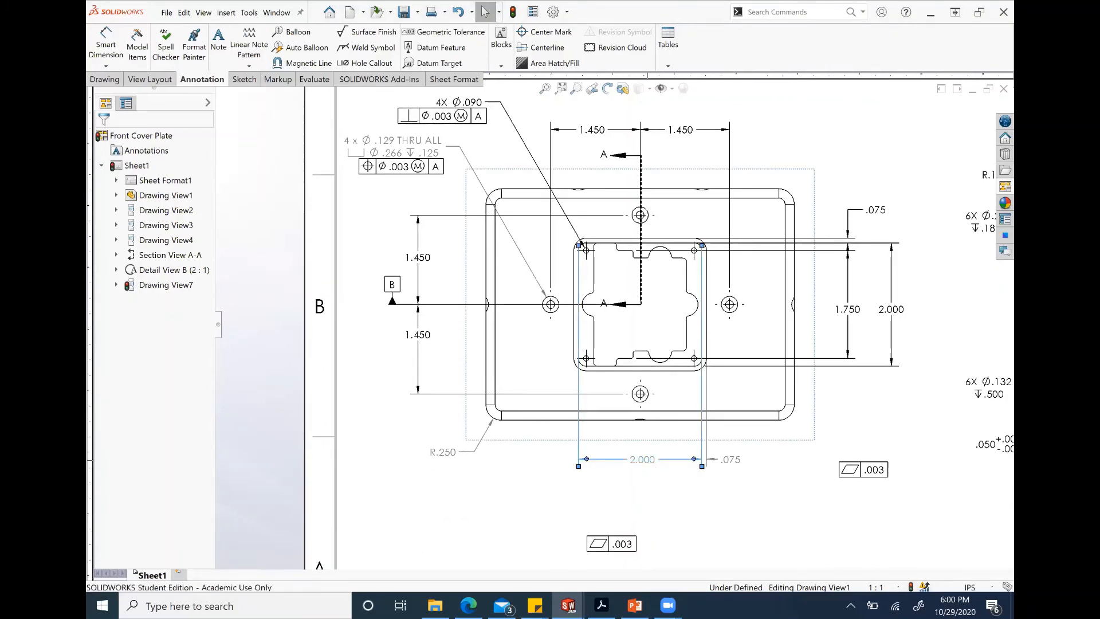
left_click(191, 245)
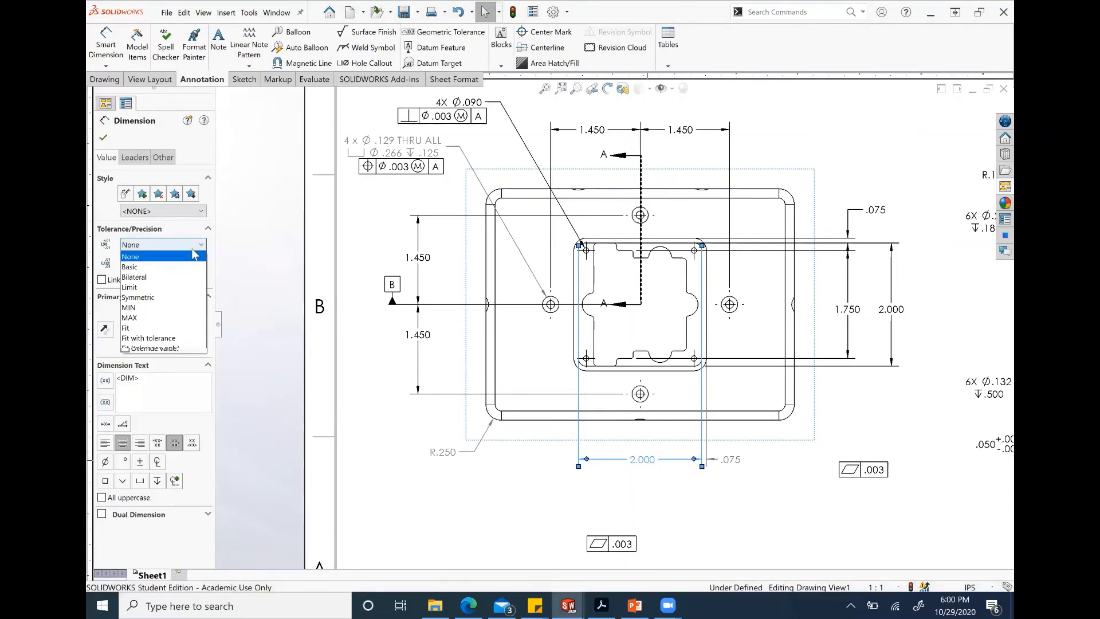
left_click(172, 254)
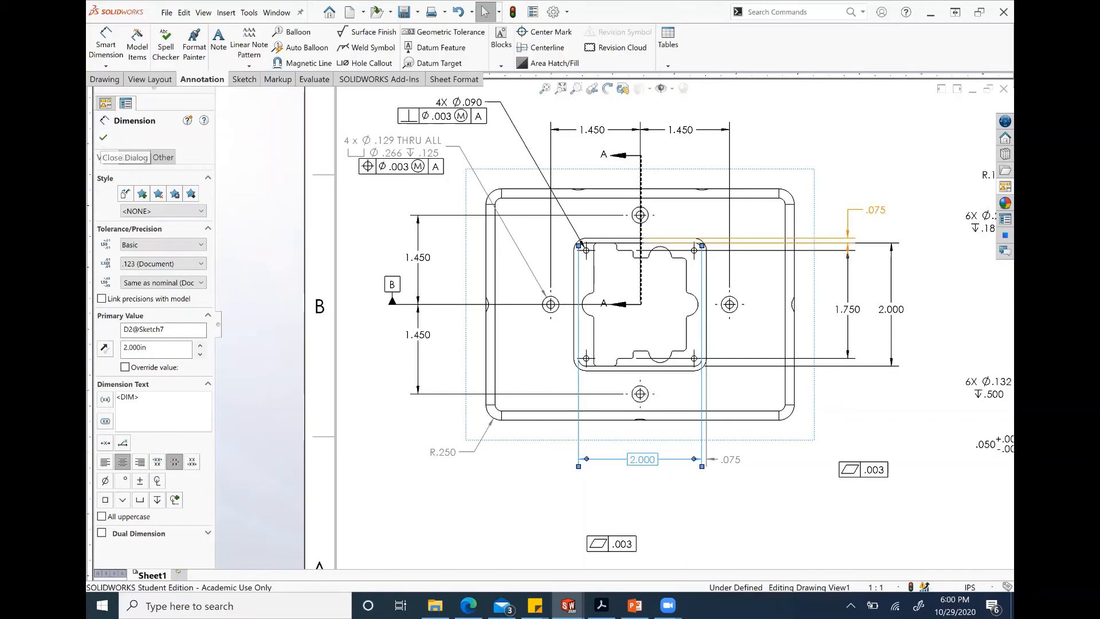
Step: Move the side view's .105 dimension out of the part outline, to the left of the view
key("alt+Tab")
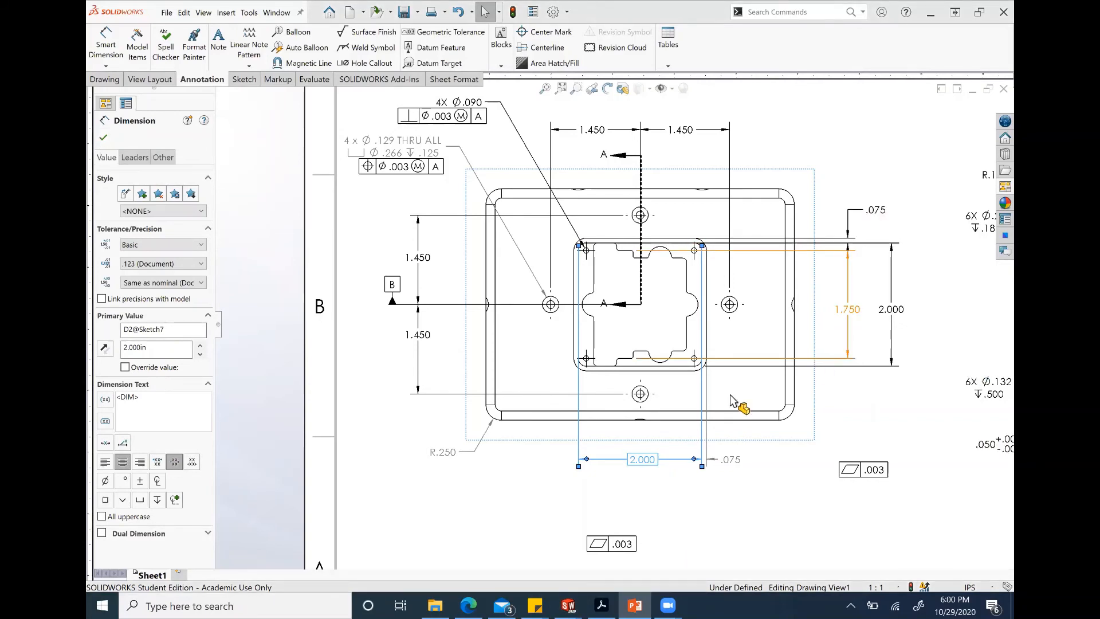
scroll(750, 409, "up", 3)
scroll(756, 408, "up", 1)
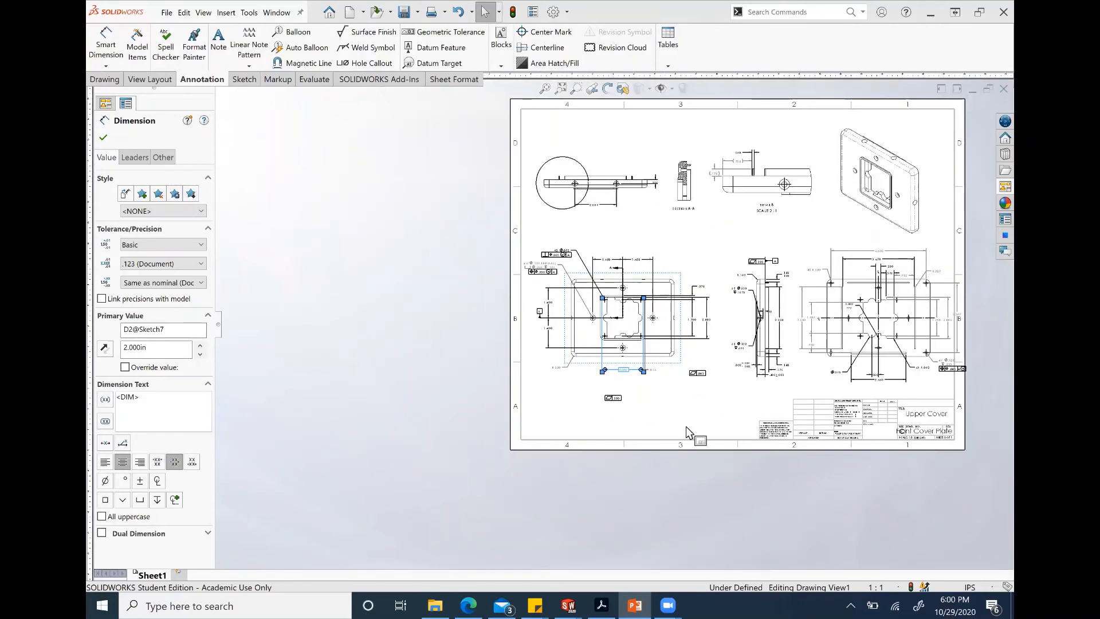
middle_click(610, 469)
middle_click_drag(652, 411, 495, 462)
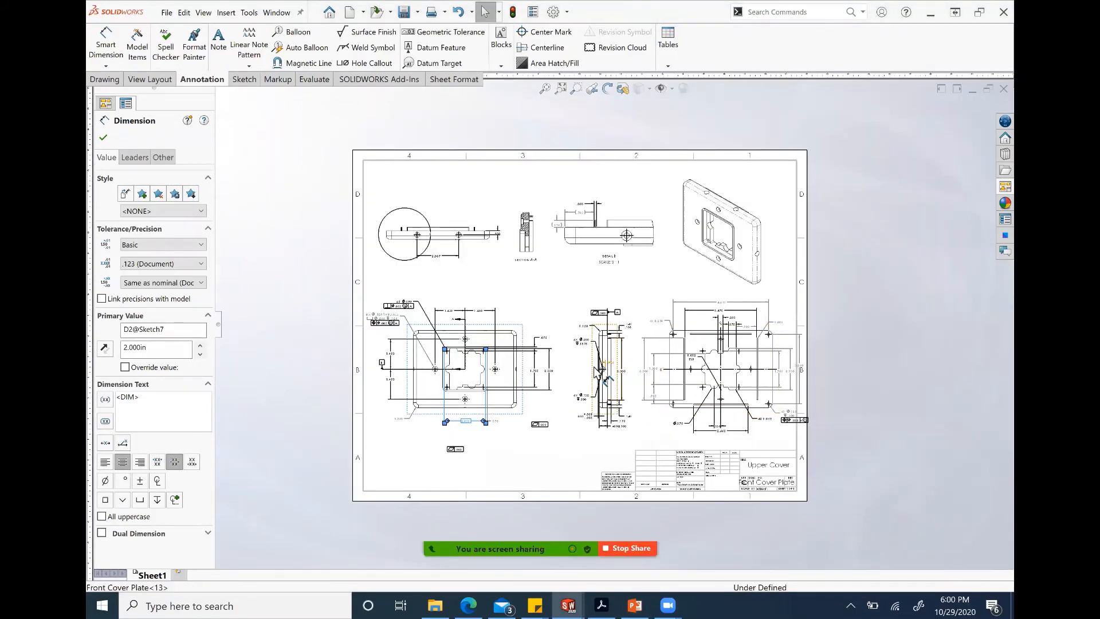
left_click(605, 365)
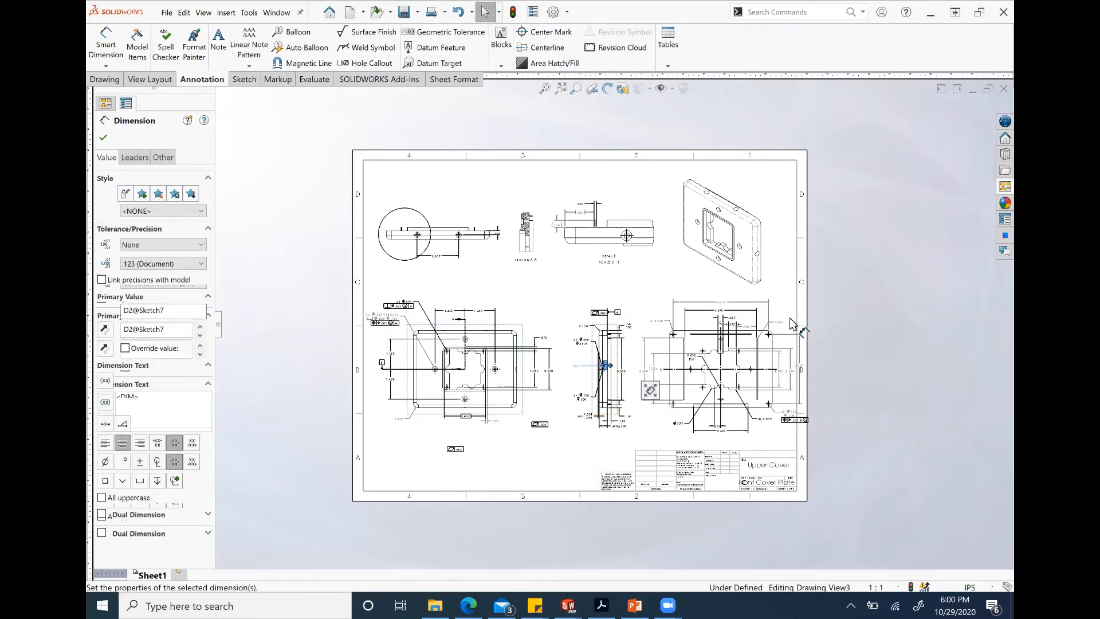
key("Escape")
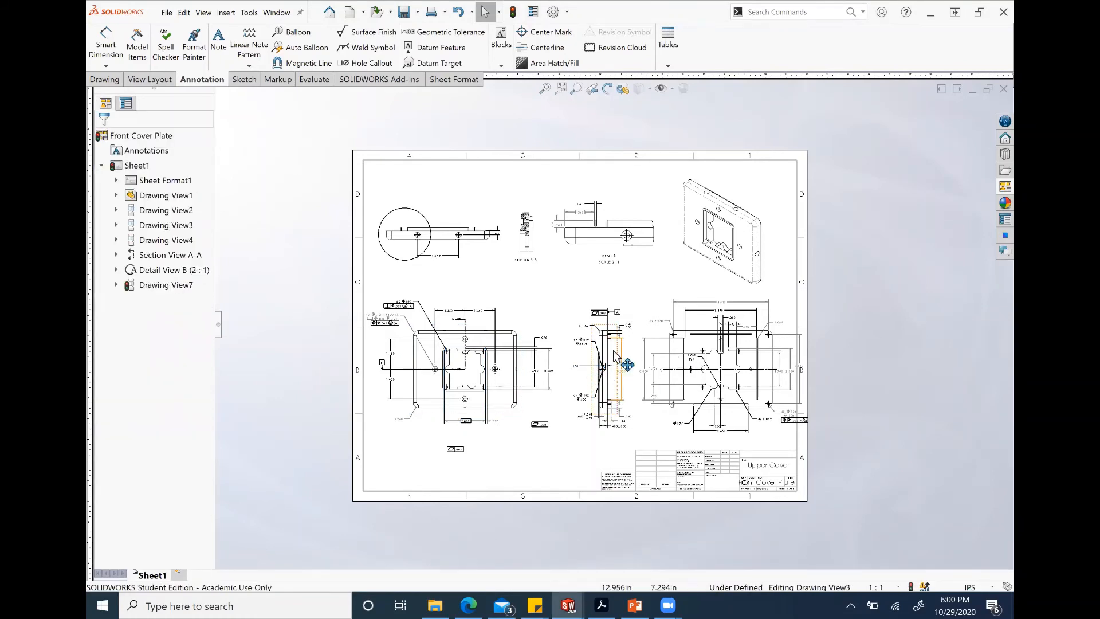
Step: Shift the side and back views left and pull the front view's vertical 1.750 and 2.000 dimensions closer to the part
mouse_move(617, 355)
left_mouse_down()
mouse_move(602, 357)
mouse_move(621, 361)
left_mouse_up()
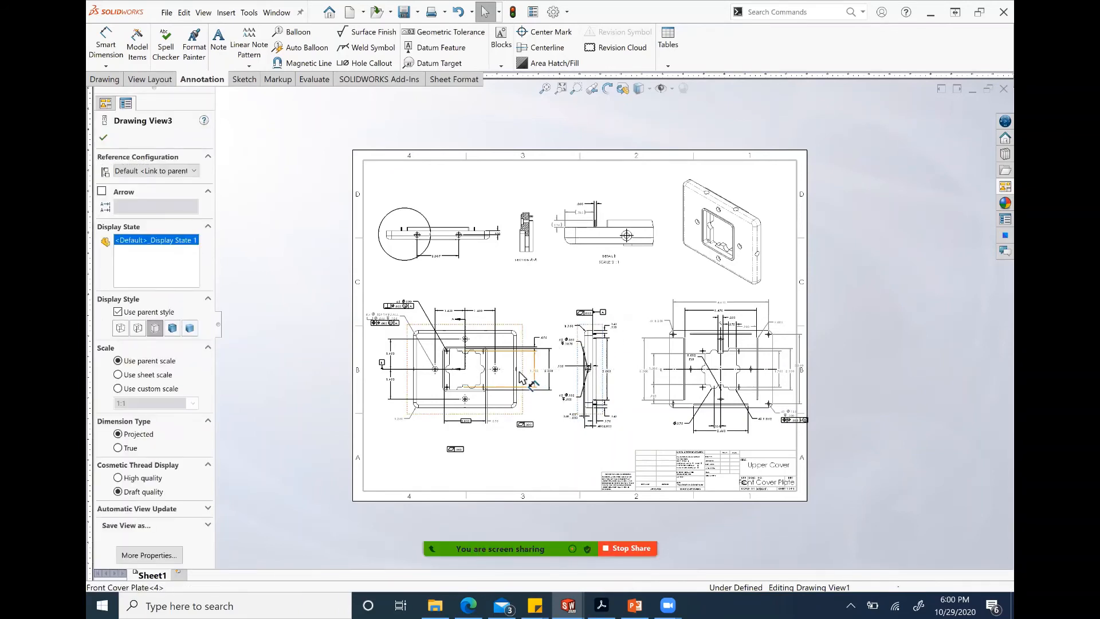
left_click_drag(519, 372, 525, 372)
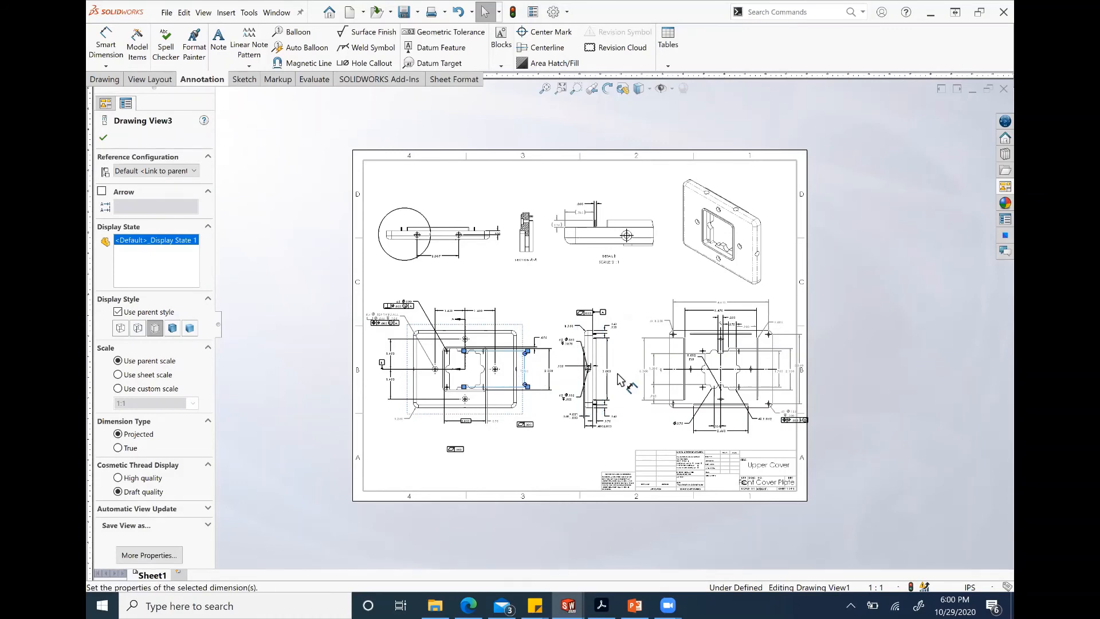
left_click_drag(549, 372, 537, 371)
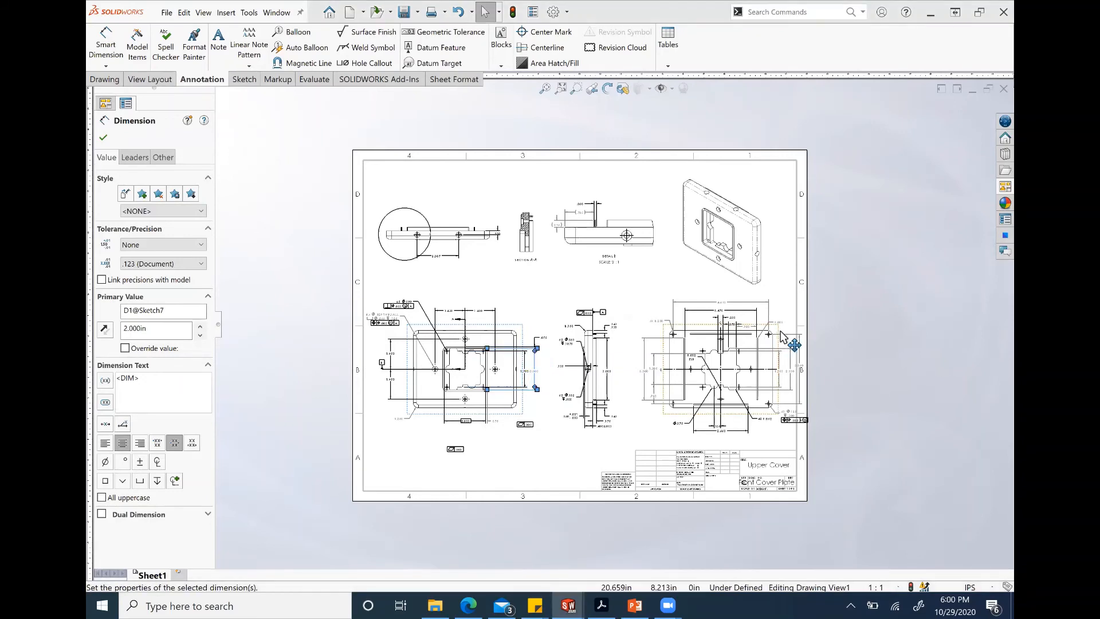
left_click_drag(778, 338, 754, 332)
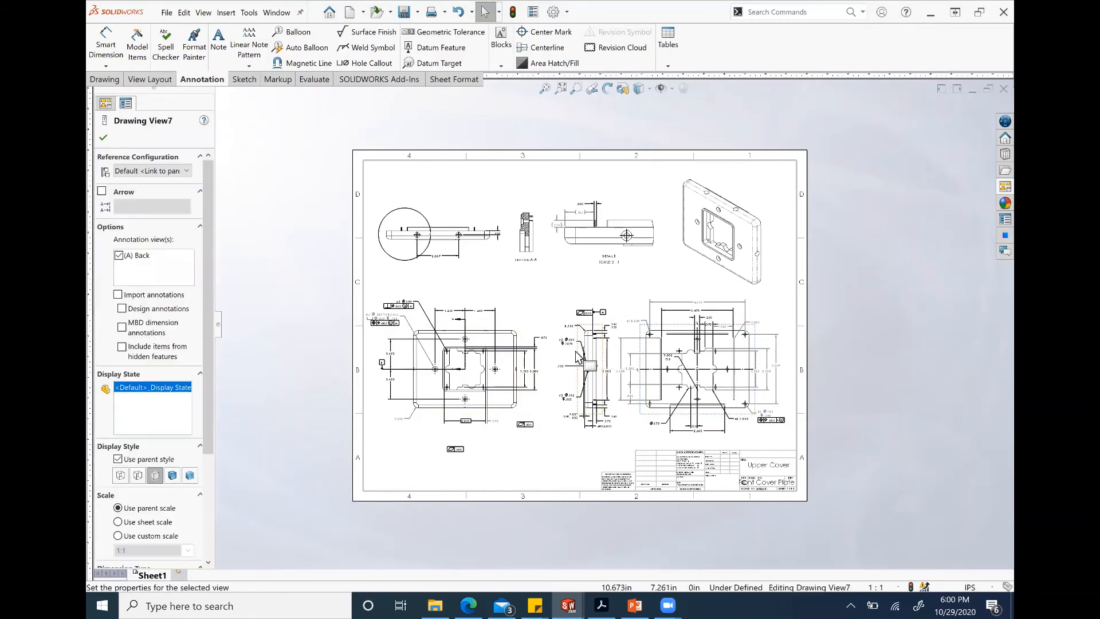
left_click_drag(568, 353, 572, 354)
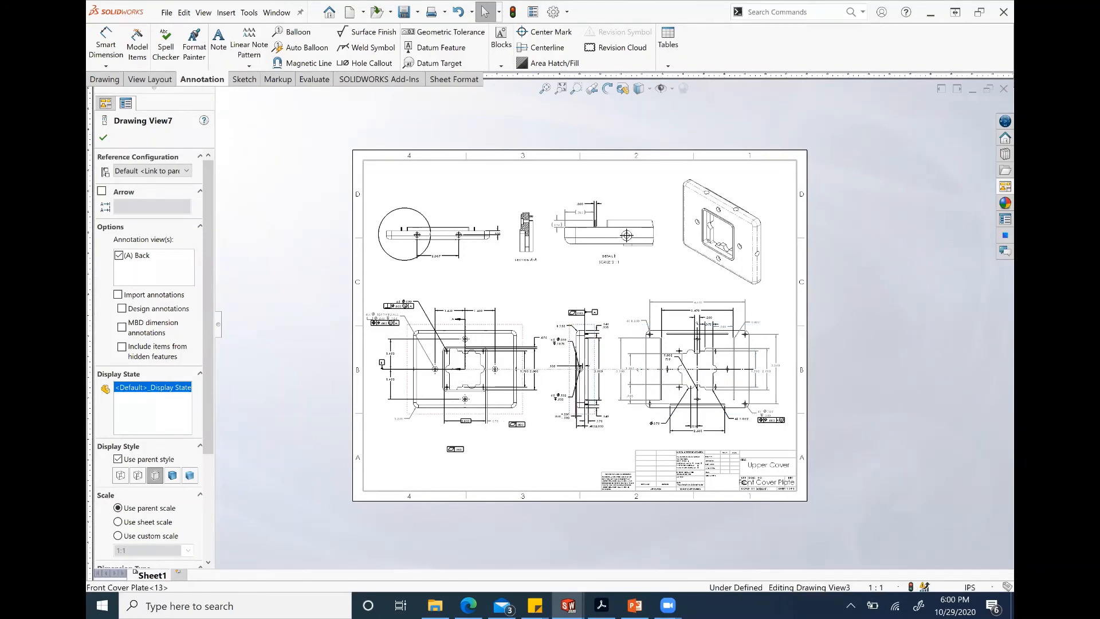
left_click(104, 138)
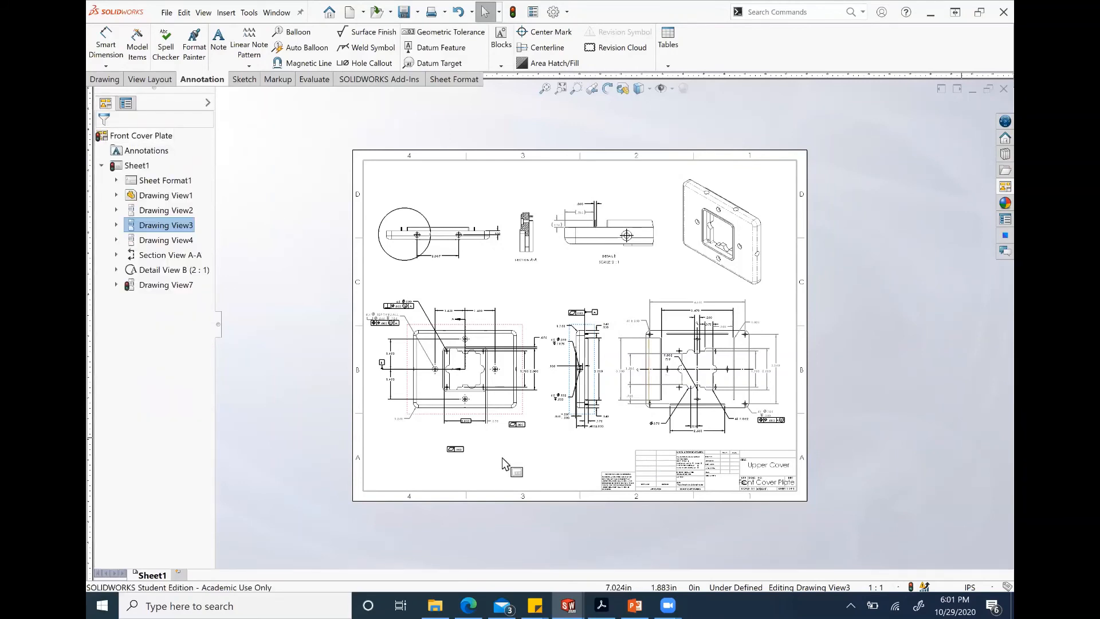
Step: Delete the stray .003 flatness frame in the empty area beneath the front view's 2.000 width dimension
scroll(479, 457, "down", 3)
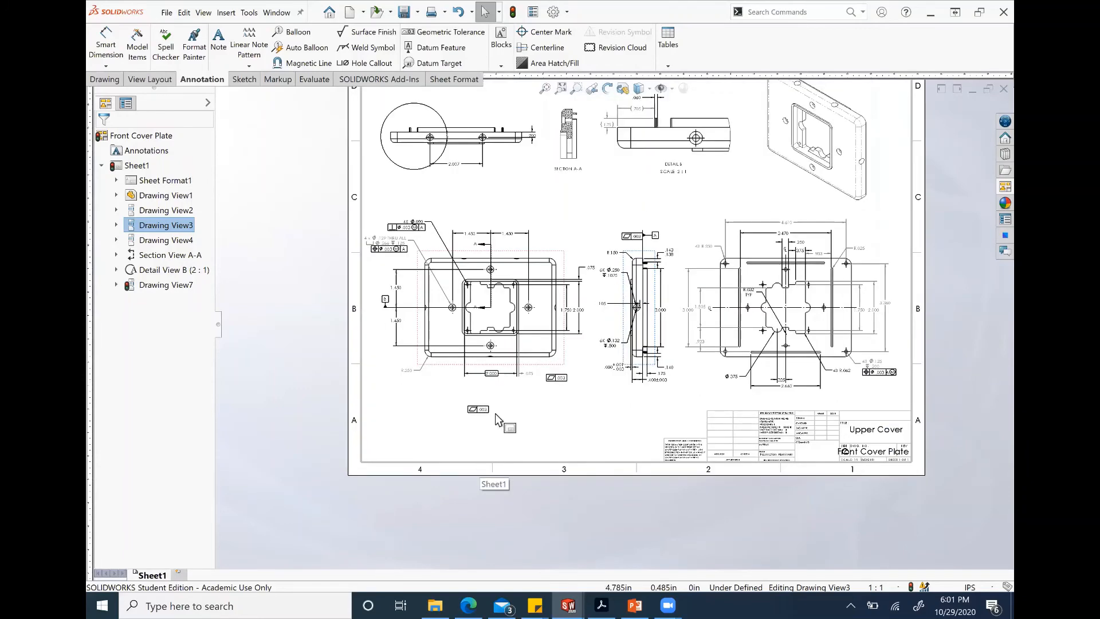
scroll(532, 405, "down", 2)
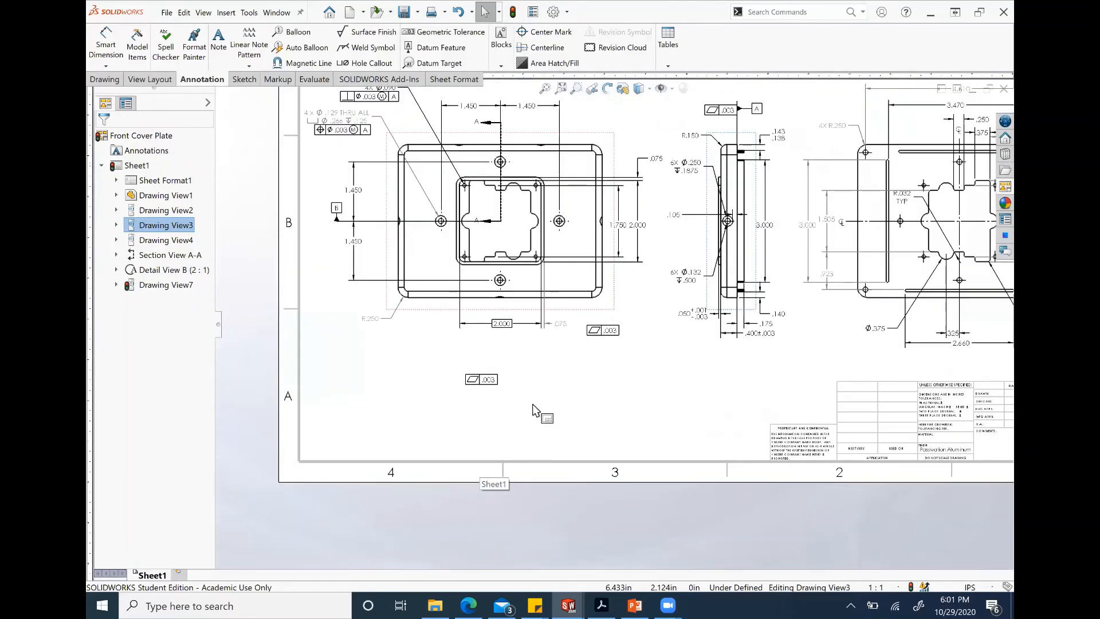
left_click(495, 381)
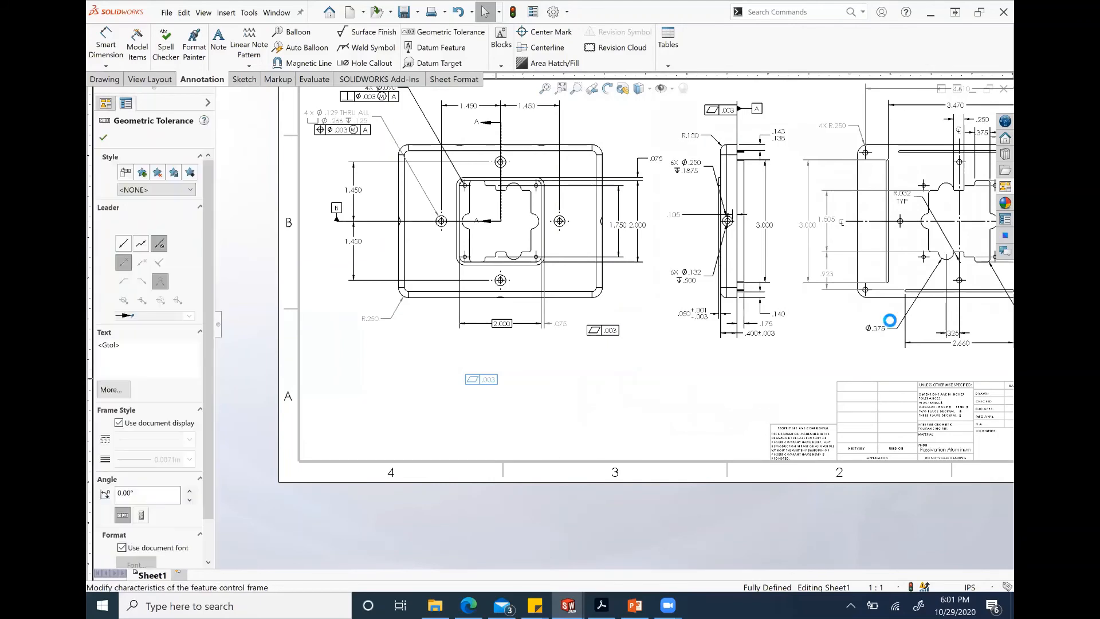
key("Delete")
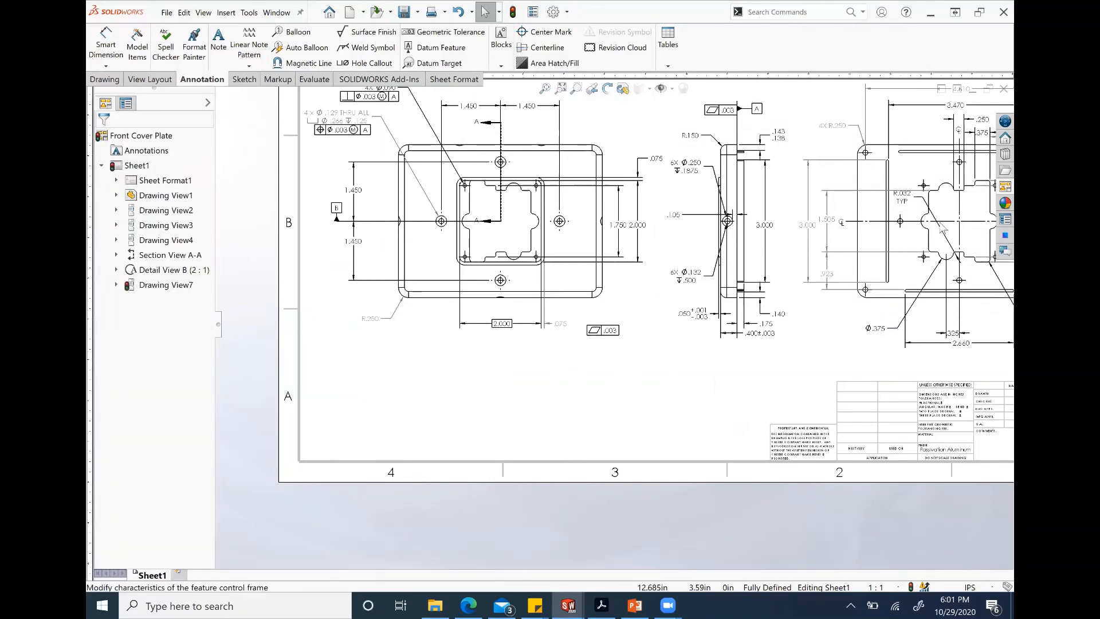
Step: Place a note in the sheet's upper-left corner above the circled view and enter the heading "NOTES UNLESS OTHERWISE SPECIFIED"
scroll(613, 324, "up", 2)
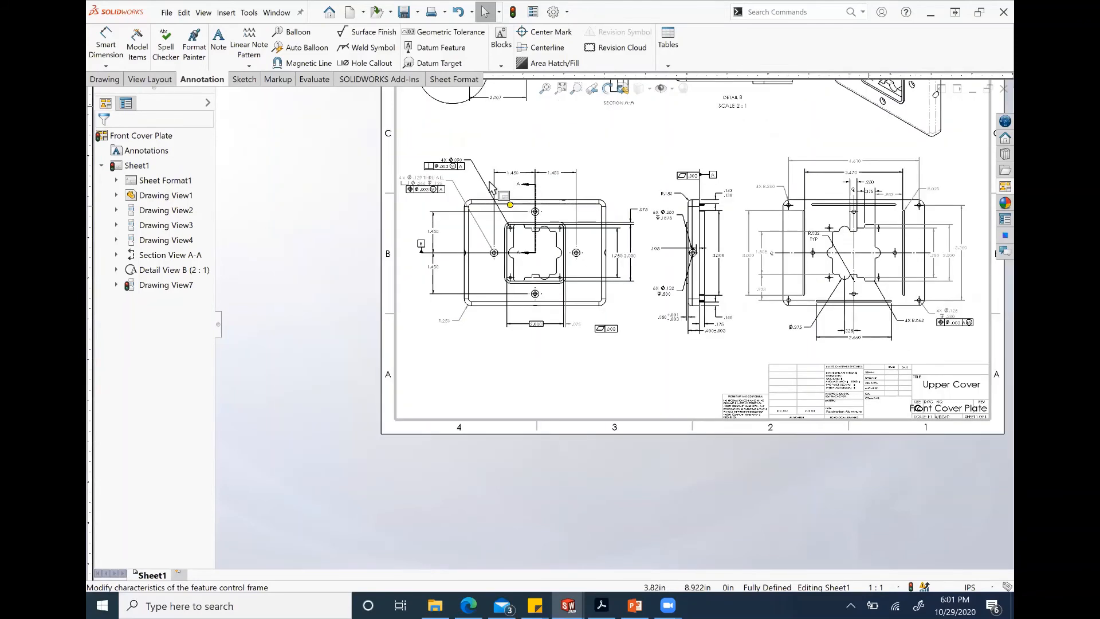
scroll(489, 182, "up", 3)
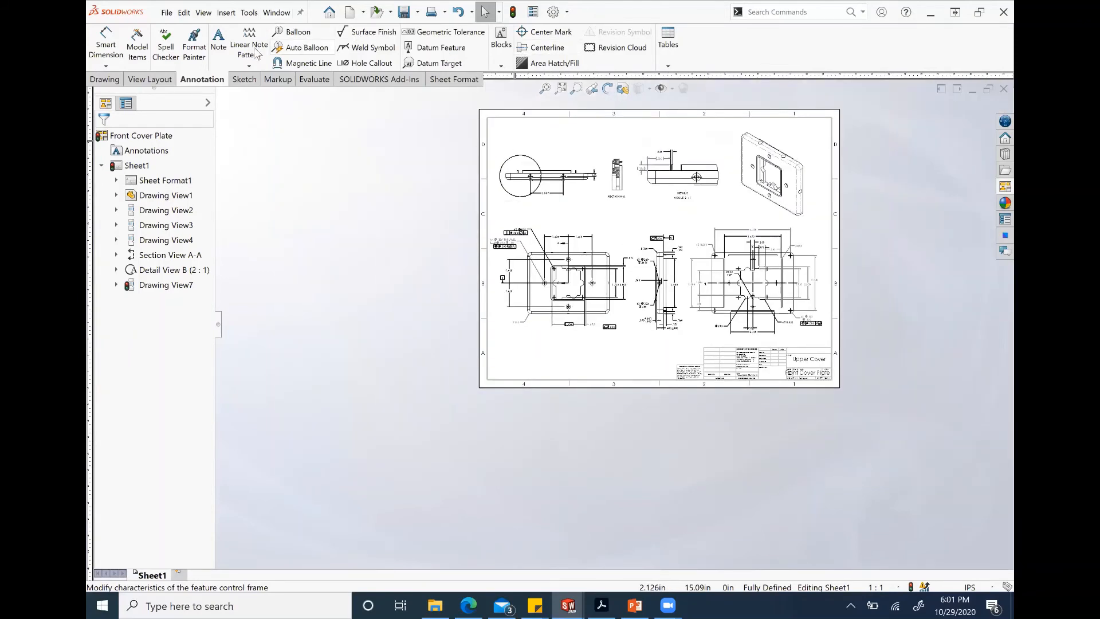
left_click(220, 52)
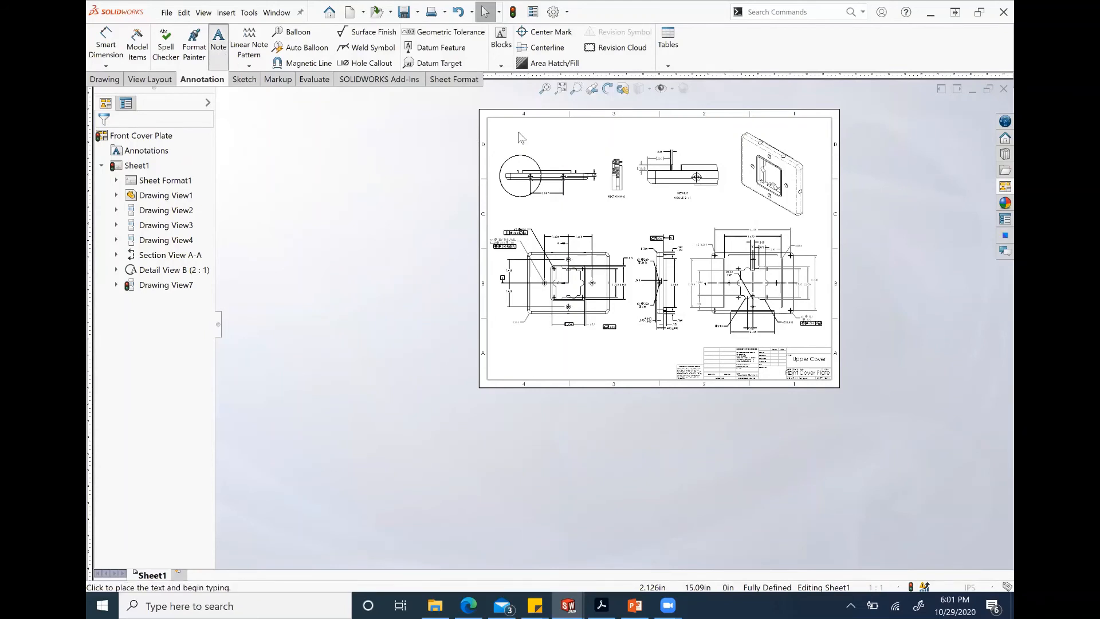
left_click(500, 131)
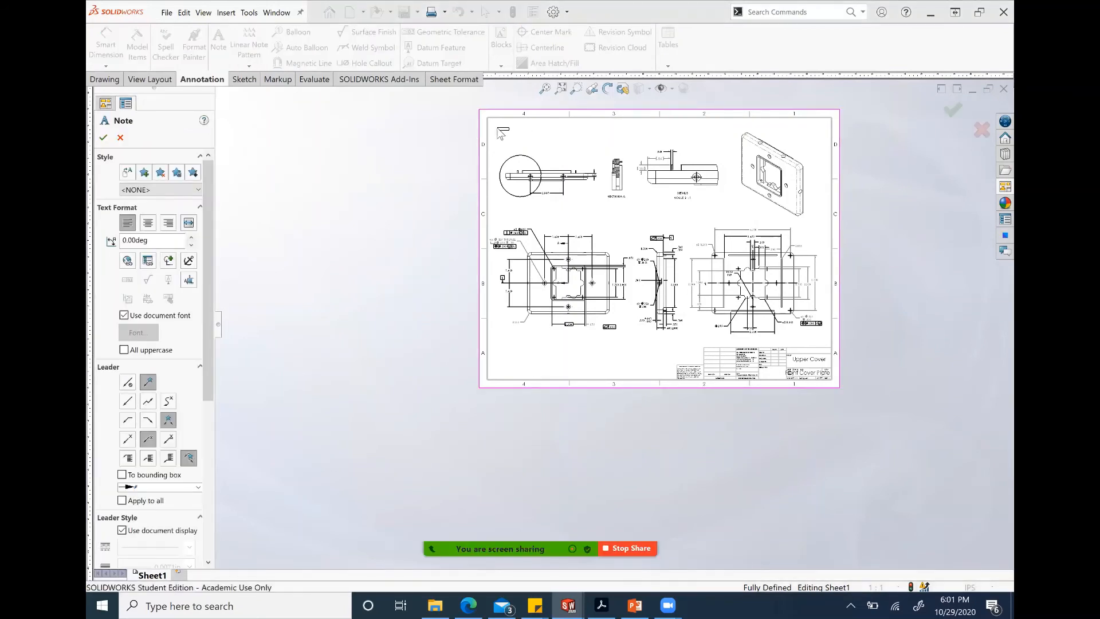
left_click(500, 132)
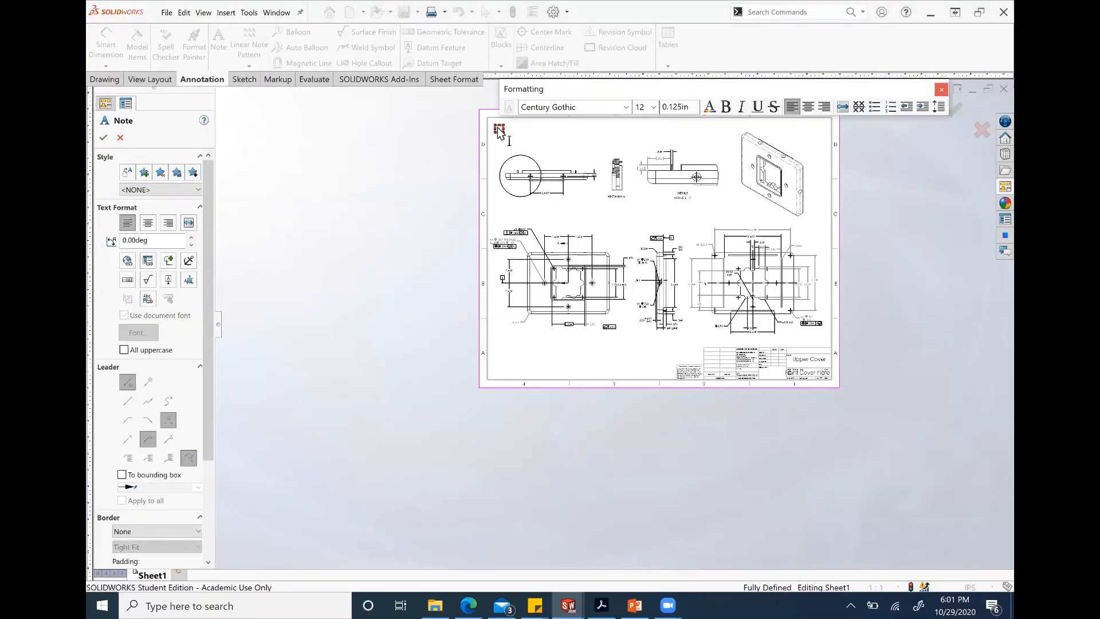
type("NOTE UNLESS OTHERWISE")
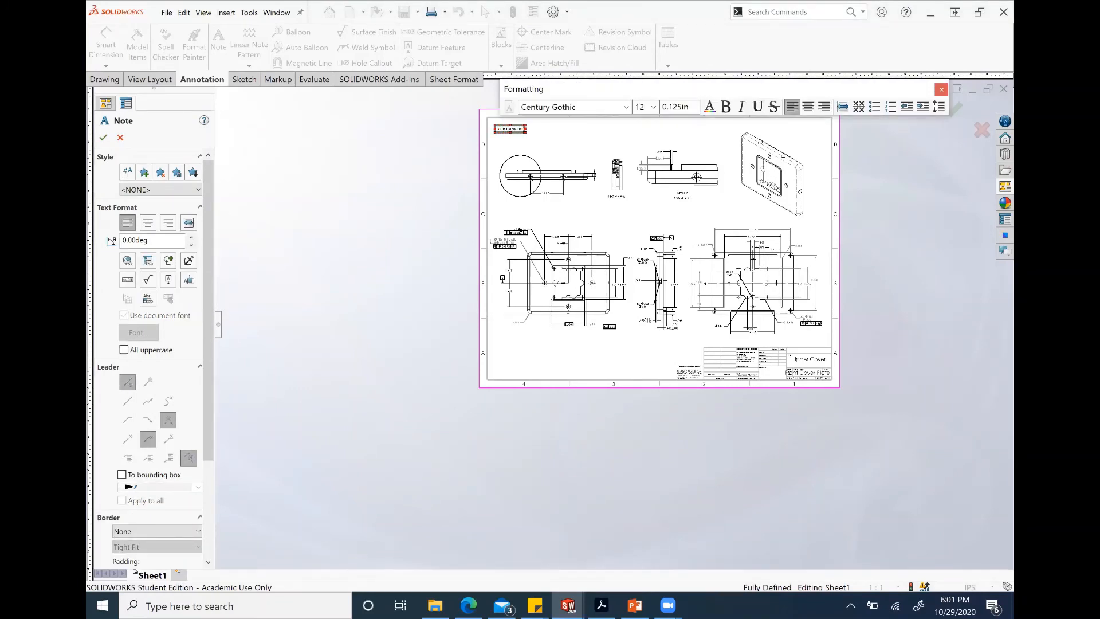
type(" SPECIFIED")
key("Return")
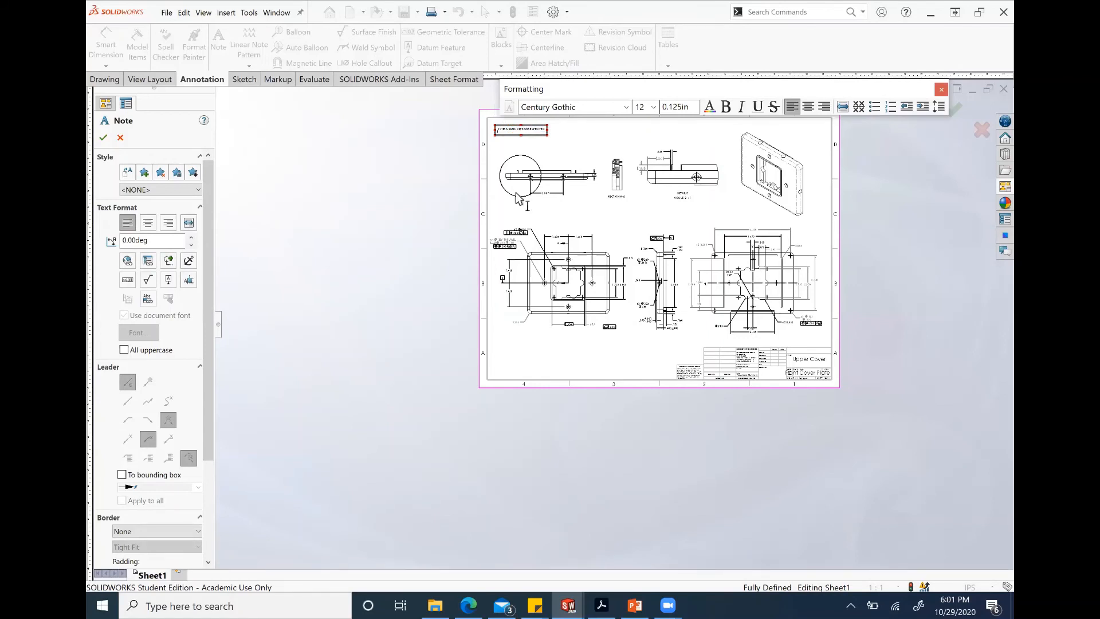
Step: Add numbered line 1 to the note, reading "INTERPRET DRAWING PER ASME-ANSI Y14.5"
scroll(546, 138, "down", 1)
scroll(575, 160, "down", 3)
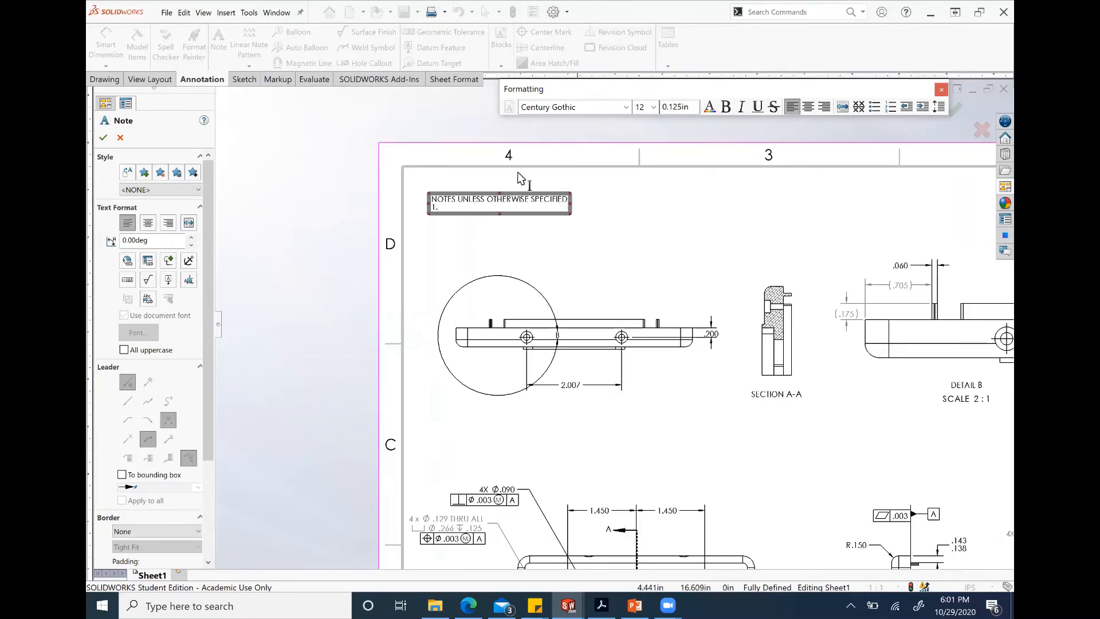
scroll(518, 170, "down", 2)
type("1. IN")
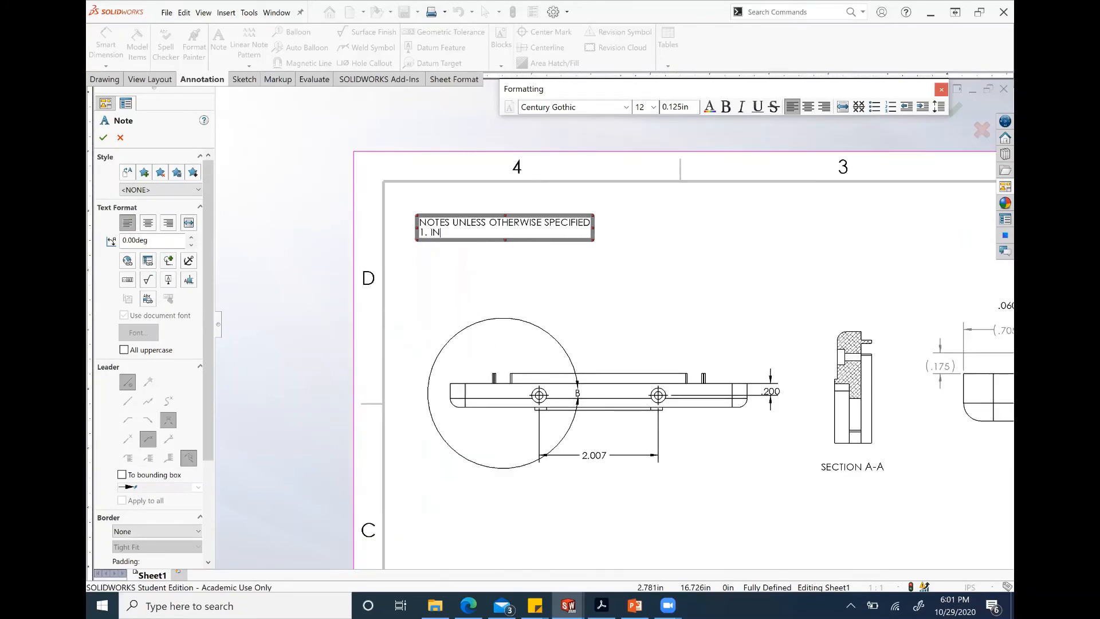
type("TERPRET DRAWING PER ASME-AN")
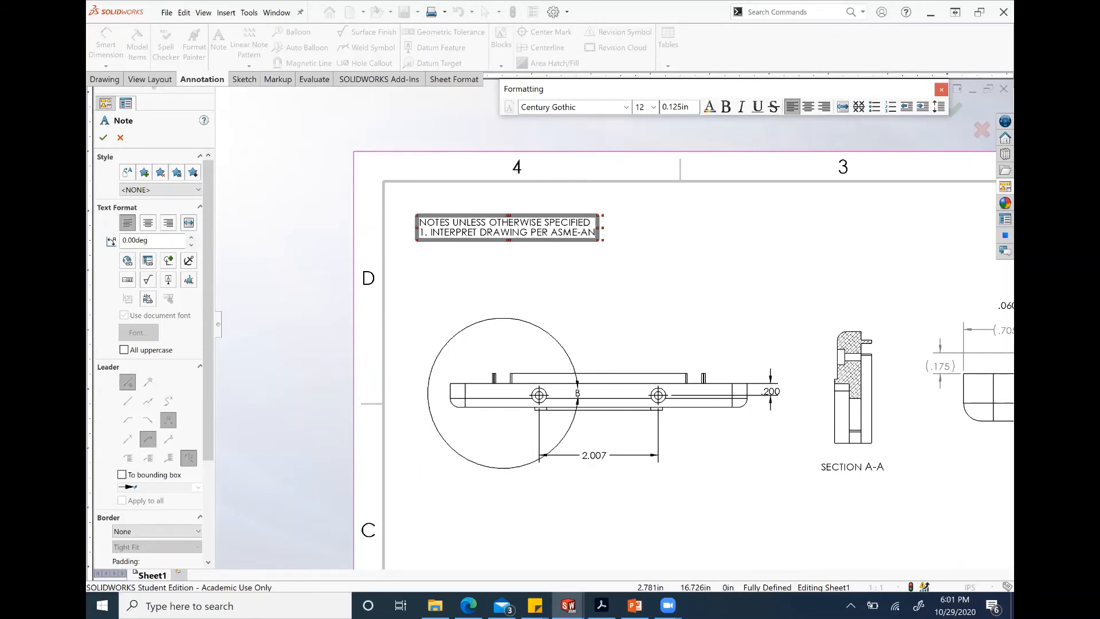
type("SEI")
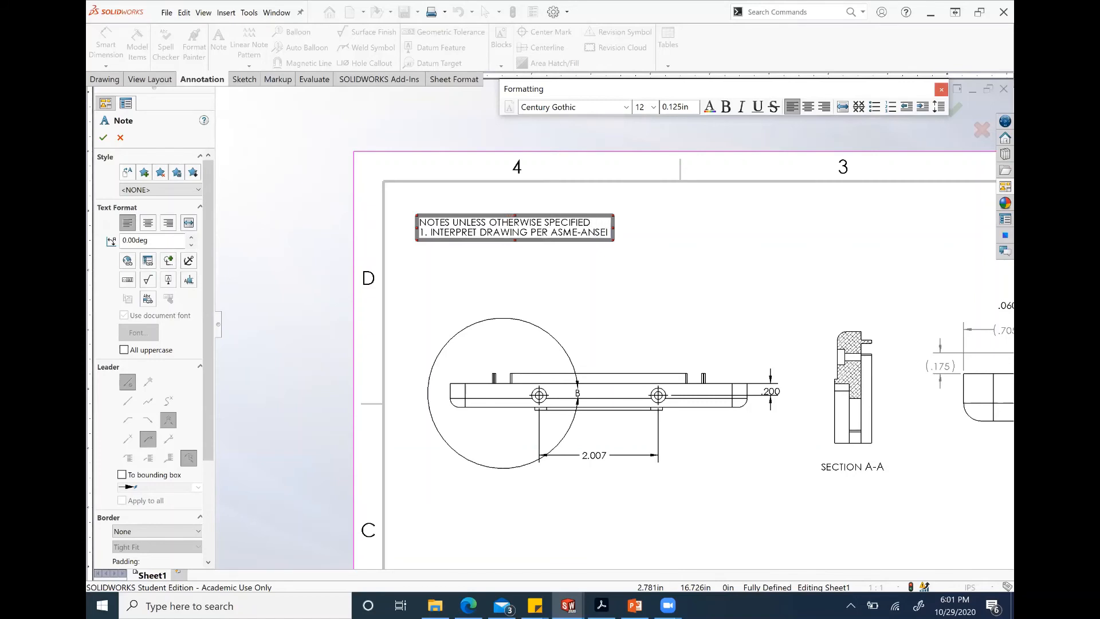
type(" &")
type("14.5")
key("BackSpace")
type("Y")
key("BackSpace")
key("Right")
key("Right")
key("Return")
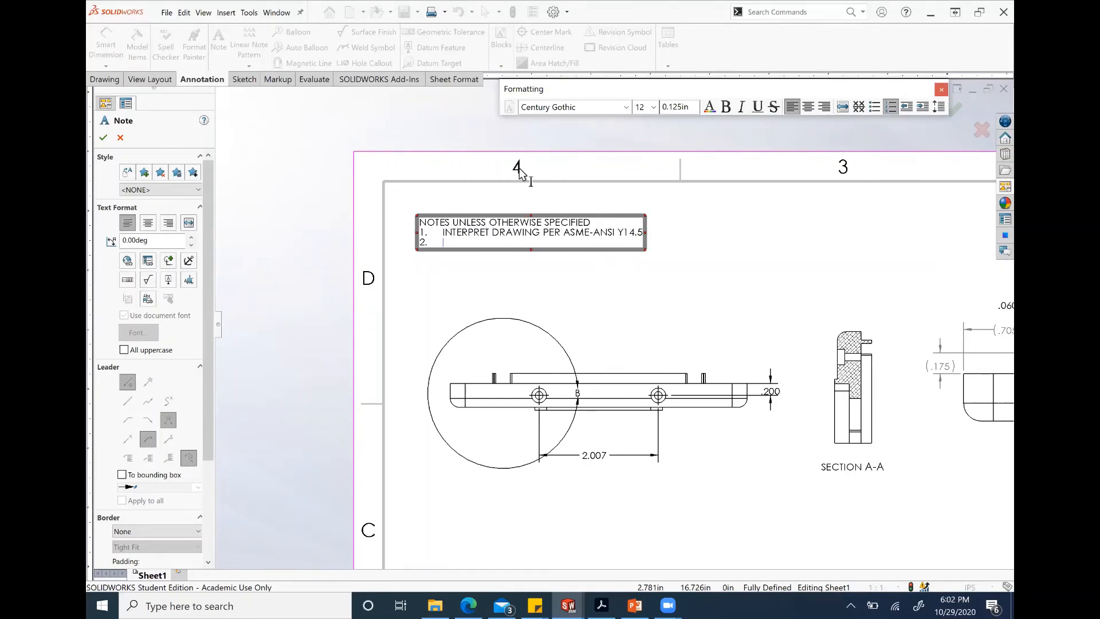
Step: Add numbered line 2 to the note, reading "DIMENSIONS ARE IN INCHES, 3 DECIMALS"
type("DIMENSIONS ARE IN ")
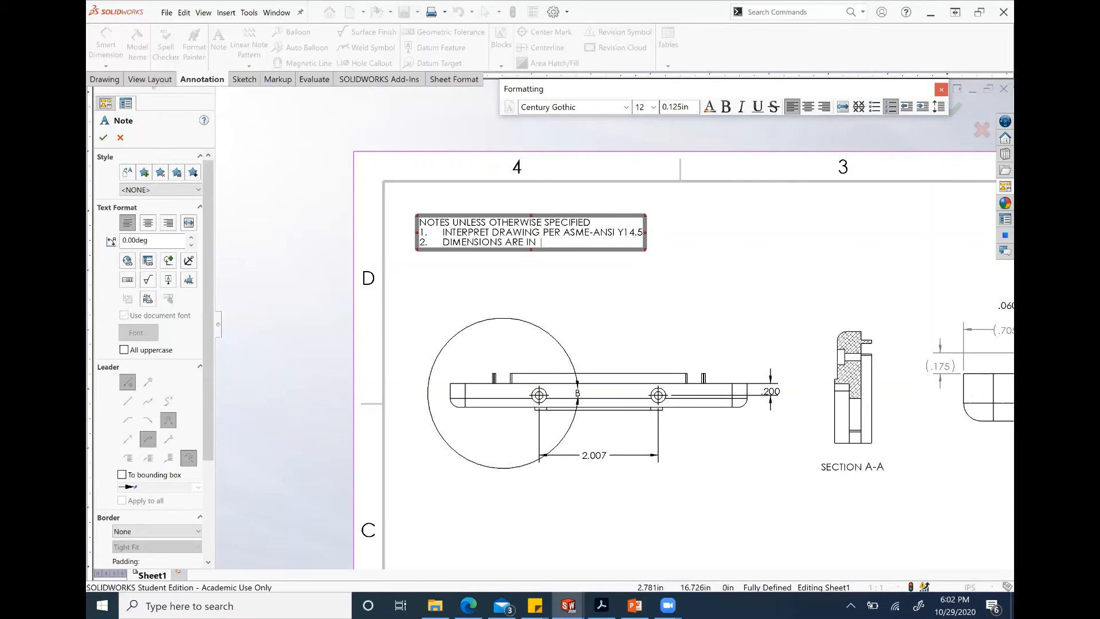
type("INCHES, ")
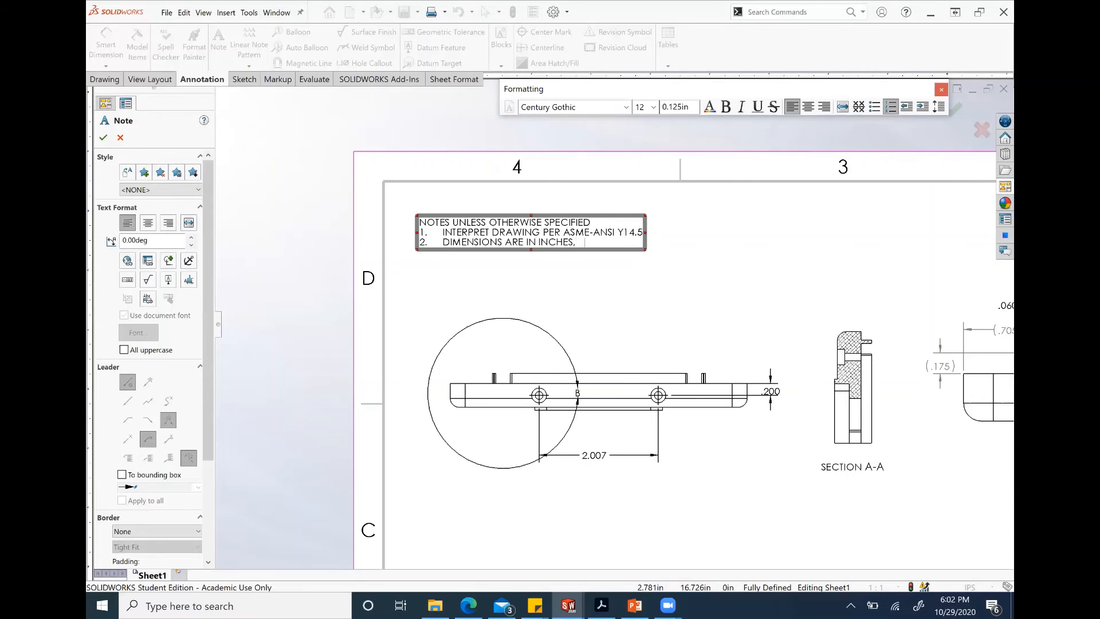
type("3 DECIMALS")
key("Return")
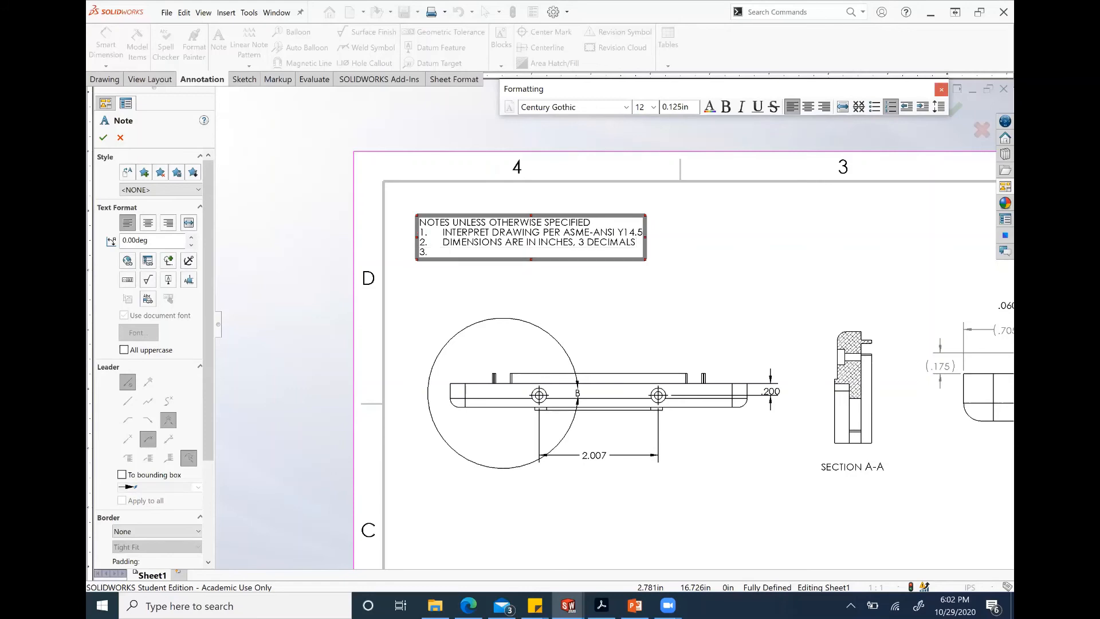
Step: Add numbered line 3 to the note, reading "MATERIAL IS PASSIVATIVE ALUMINUM BLACK ANNODIZED"
type("MATERIAL IS PASSIVATIVE ")
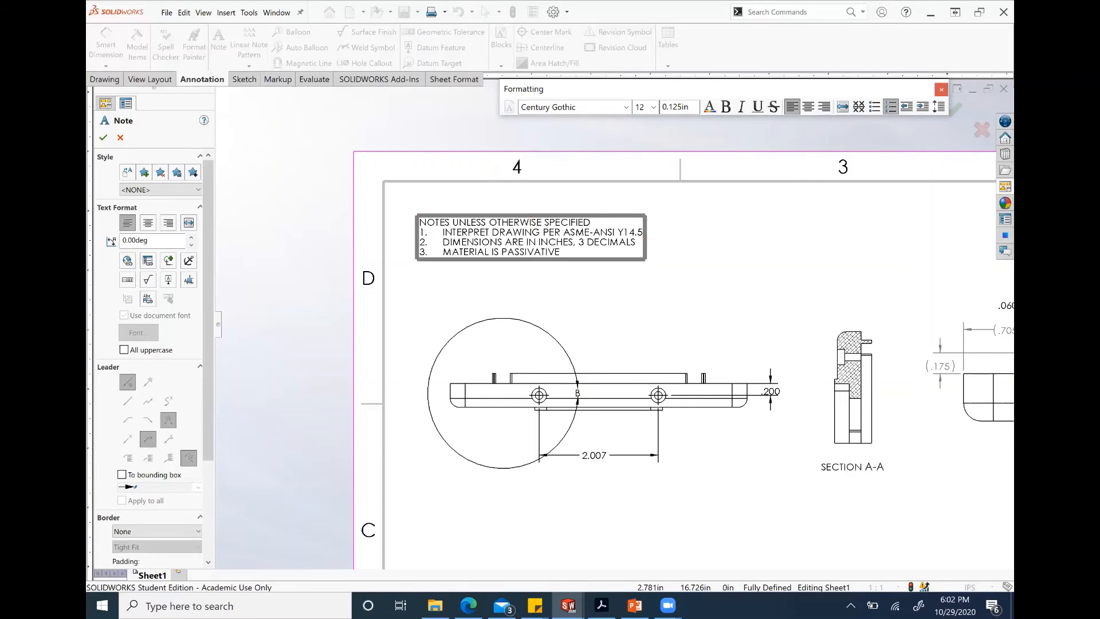
type("ALUMINU")
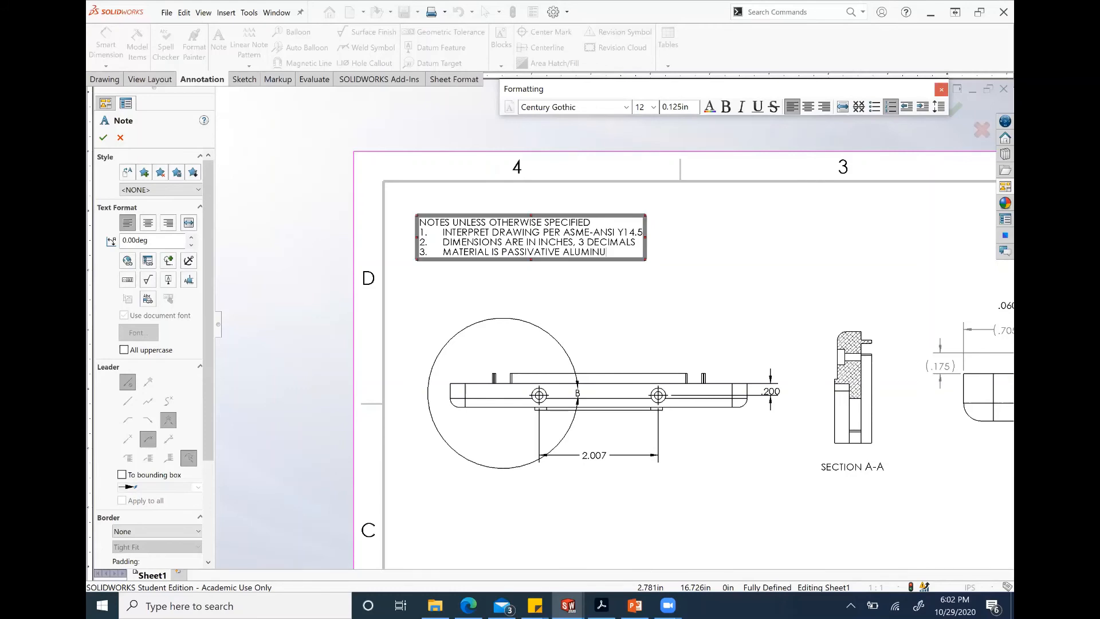
type("M BLACK A")
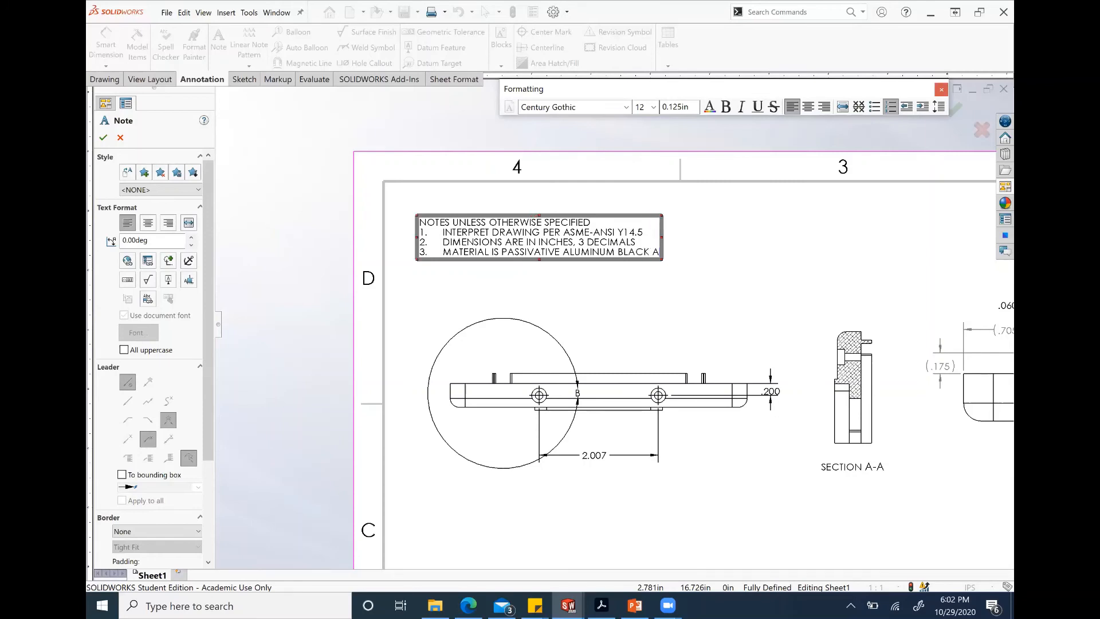
type("N")
type("NODIZED")
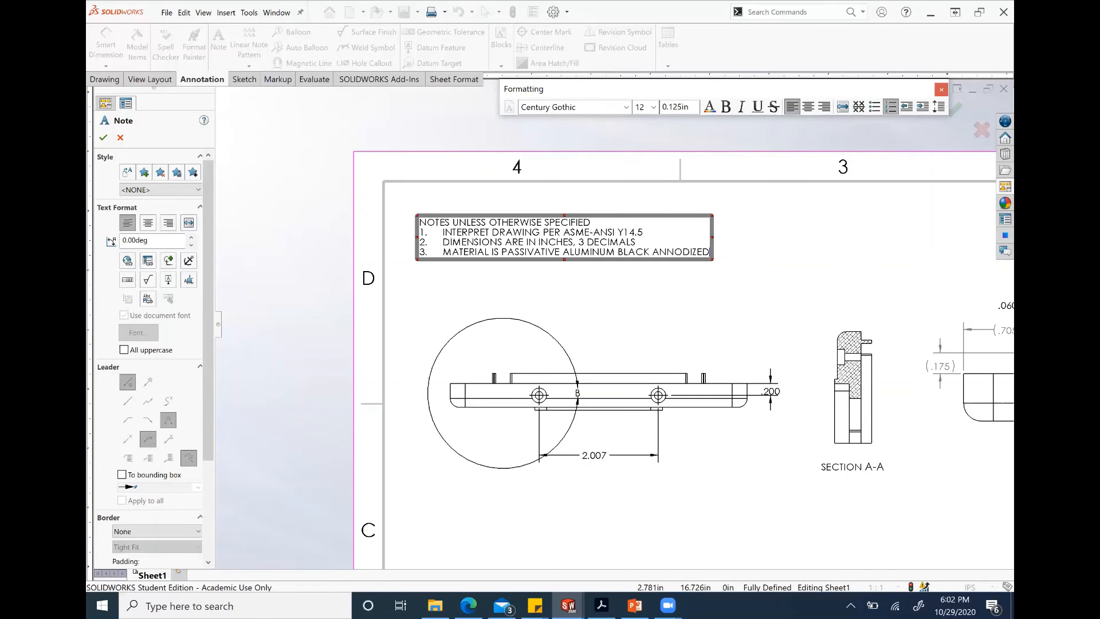
key("Return")
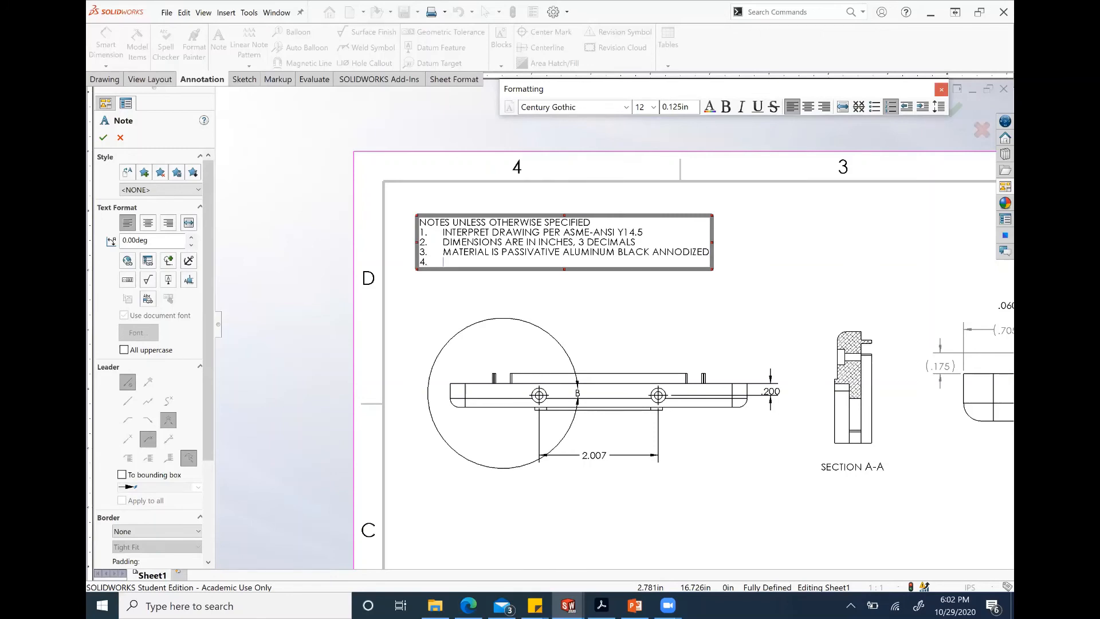
Step: Add line 4, "PART MUST BE FREE FROM DUST OR ANY INK PRINTING IMPERFECTION PACKAGING", and finish the note
type("PART MUST BE FREE FROM DUST ")
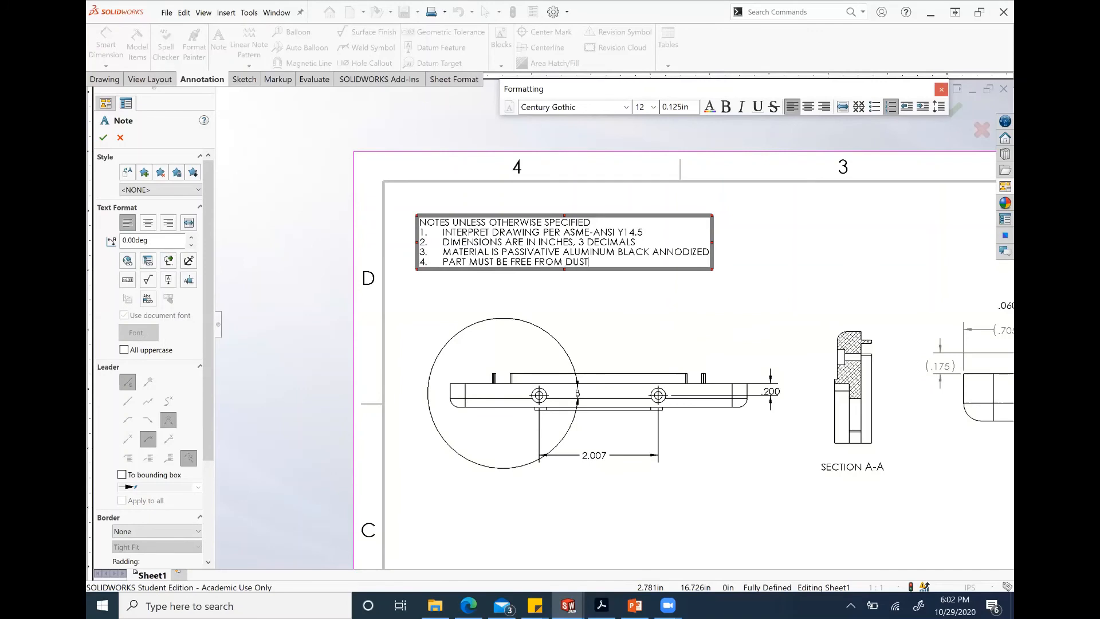
type("OR ANY INK")
type("PRINTING IMPER")
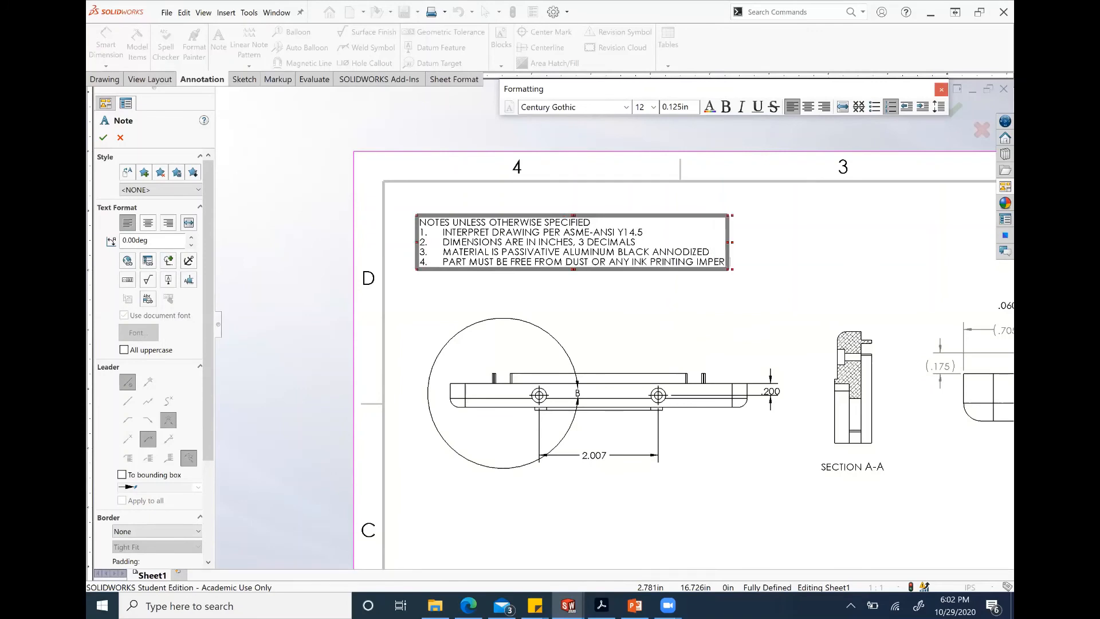
type("FECTION PACKAGING")
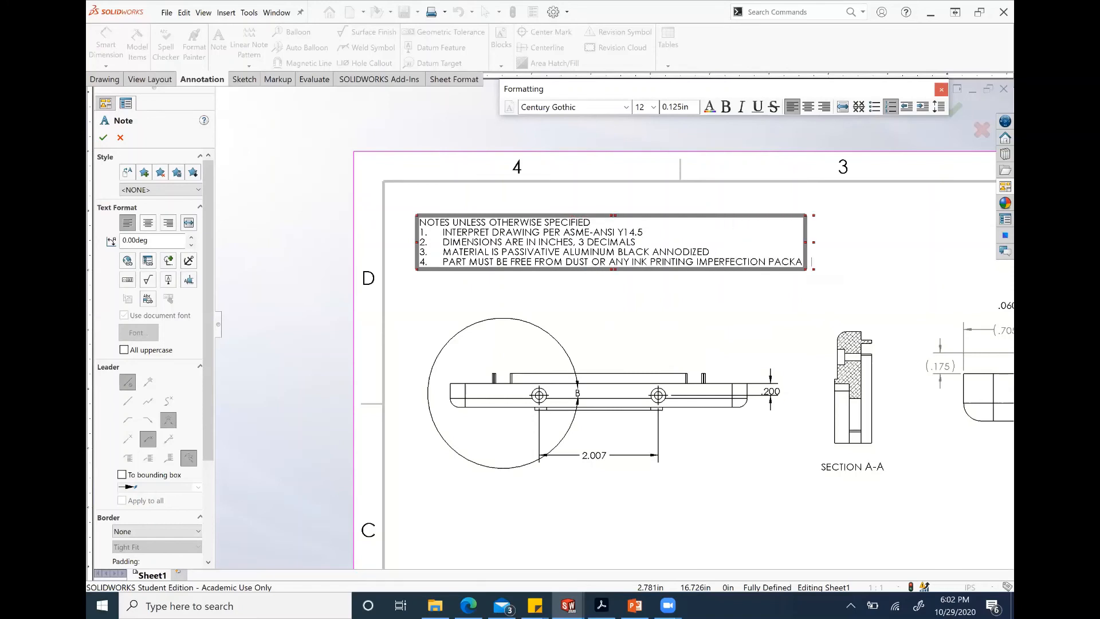
left_click(922, 254)
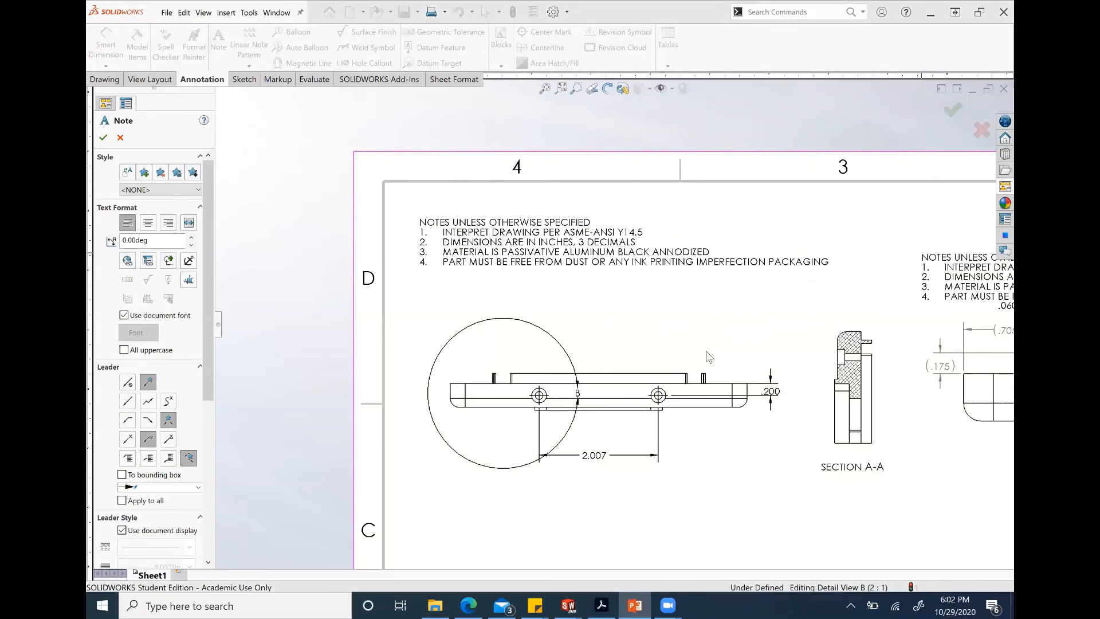
key("Escape")
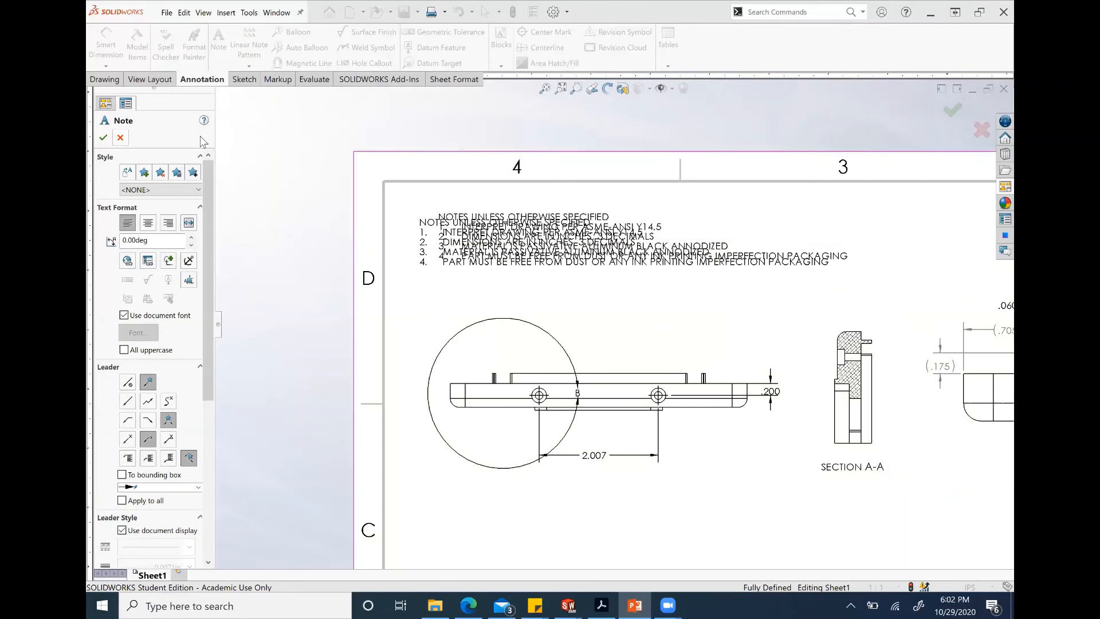
left_click(104, 139)
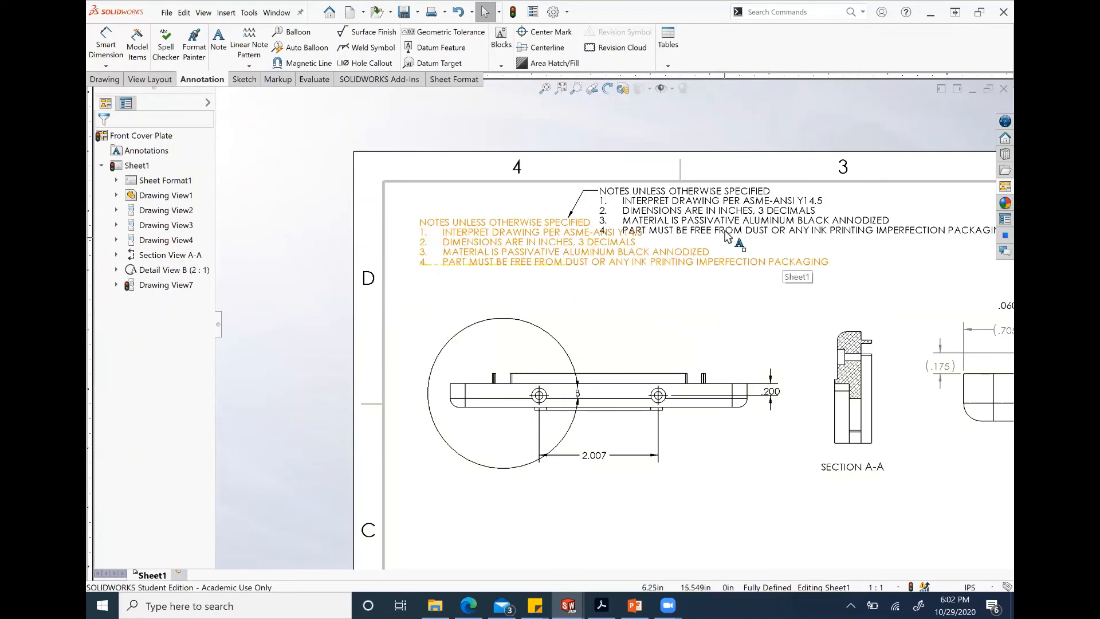
left_click(944, 232)
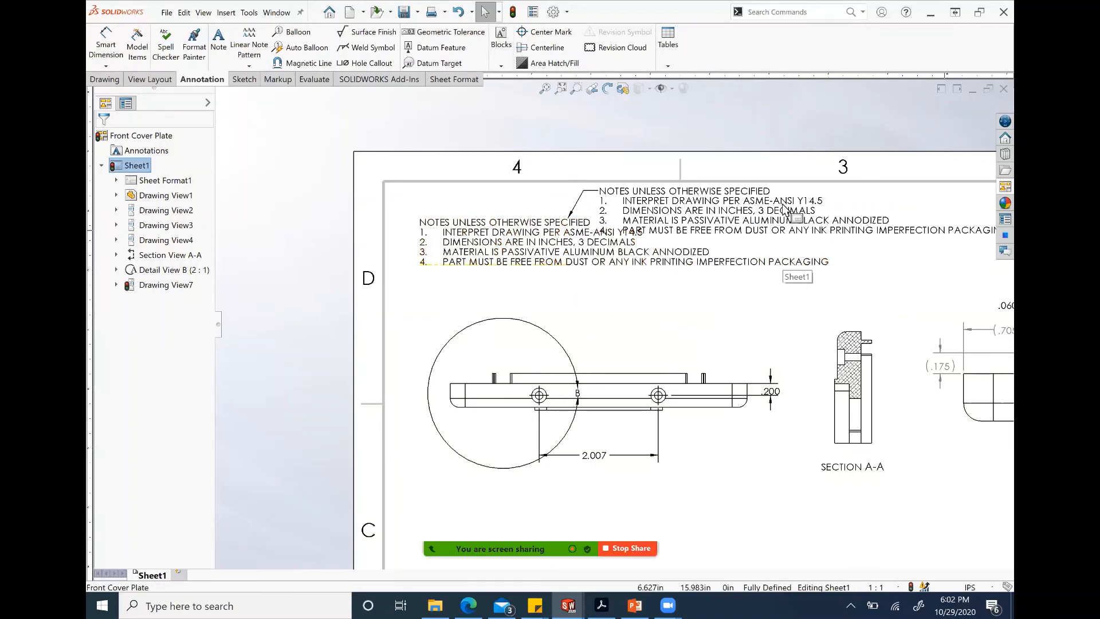
middle_click_drag(785, 205, 655, 250)
scroll(656, 256, "up", 2)
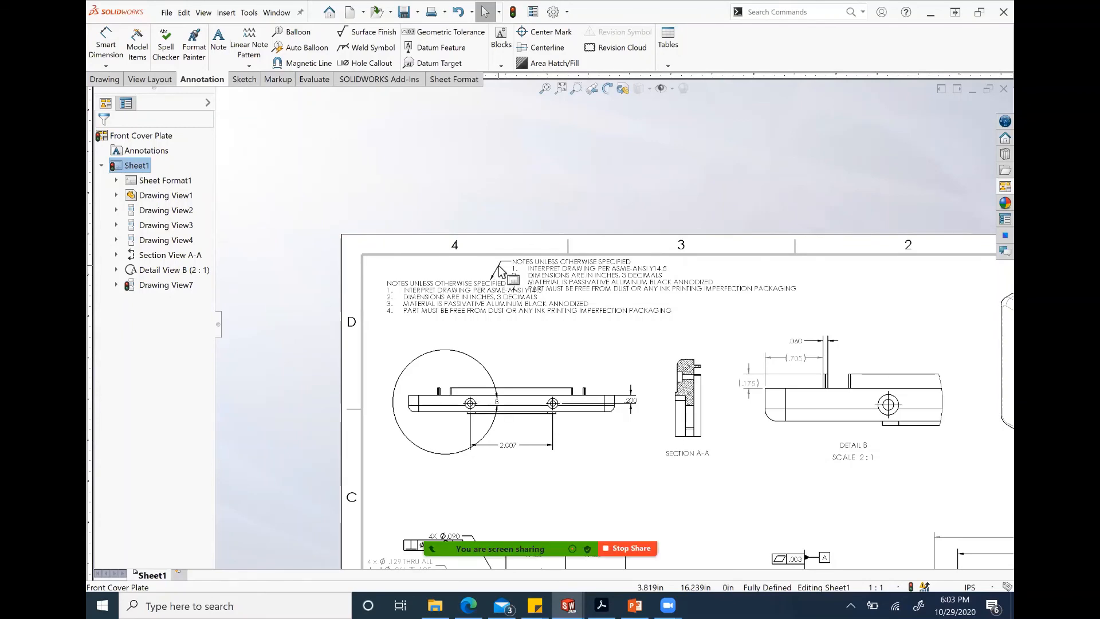
left_click_drag(497, 256, 563, 287)
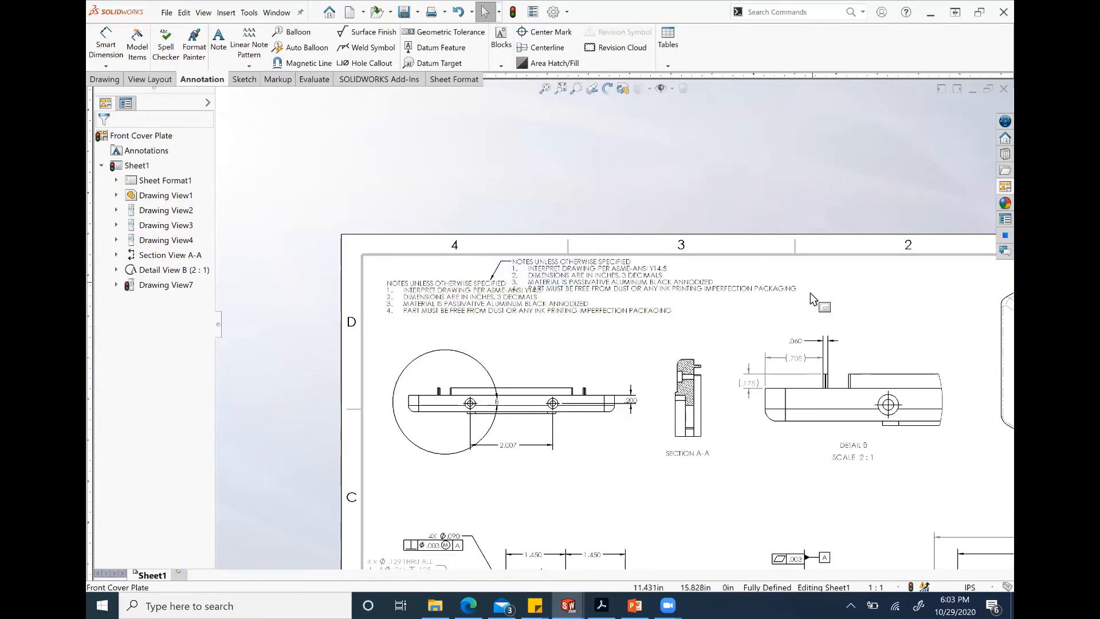
left_click_drag(799, 290, 622, 235)
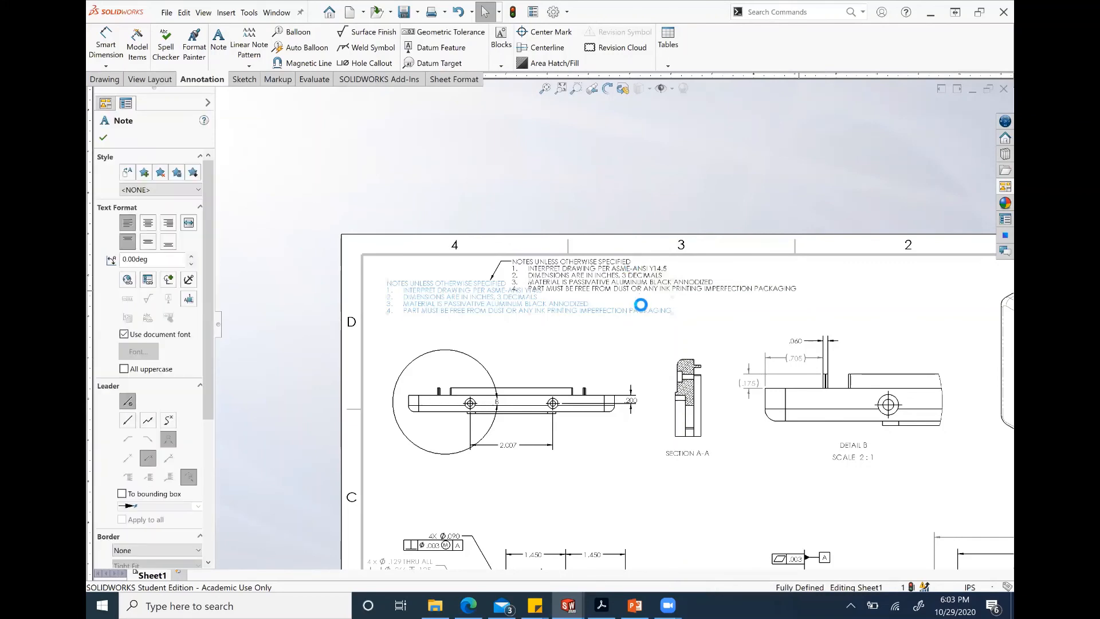
scroll(641, 304, "up", 2)
scroll(674, 308, "up", 3)
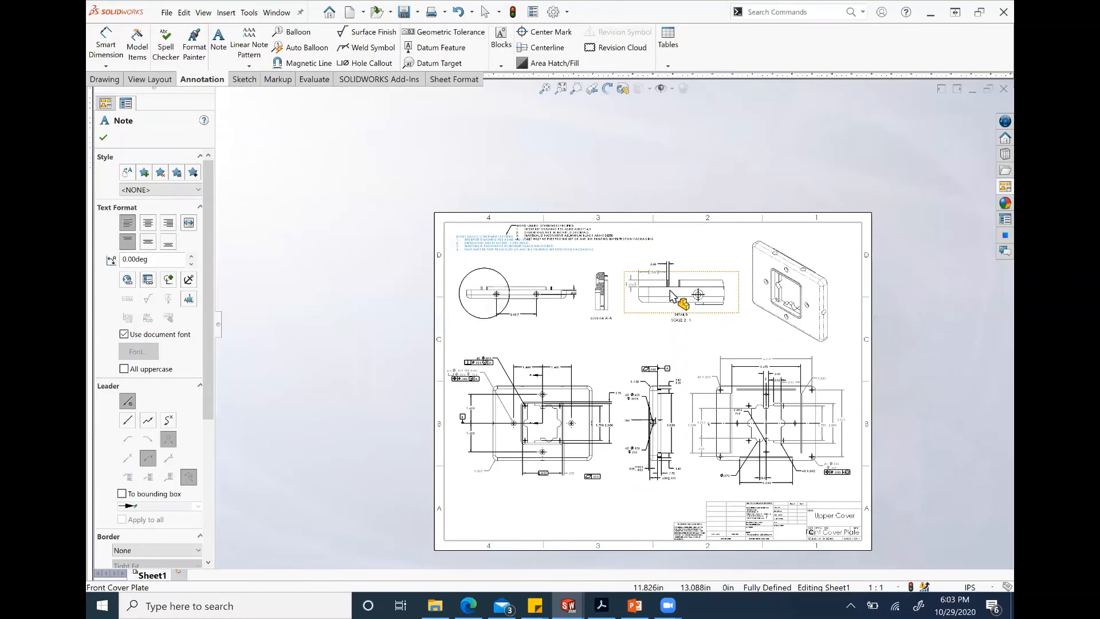
scroll(676, 298, "down", 2)
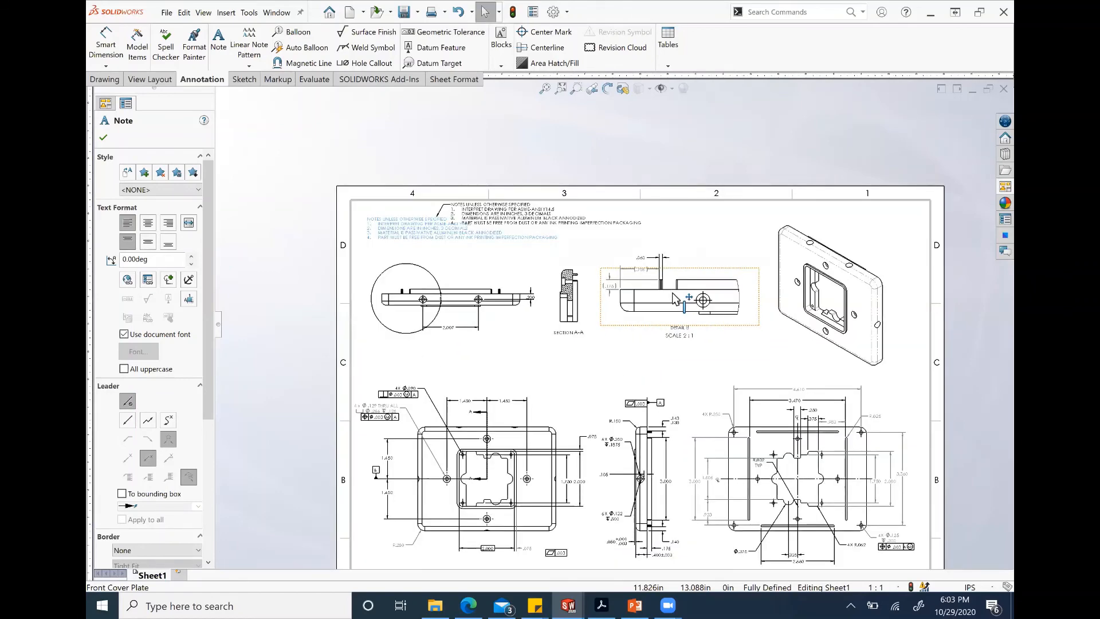
scroll(675, 293, "down", 2)
key("Escape")
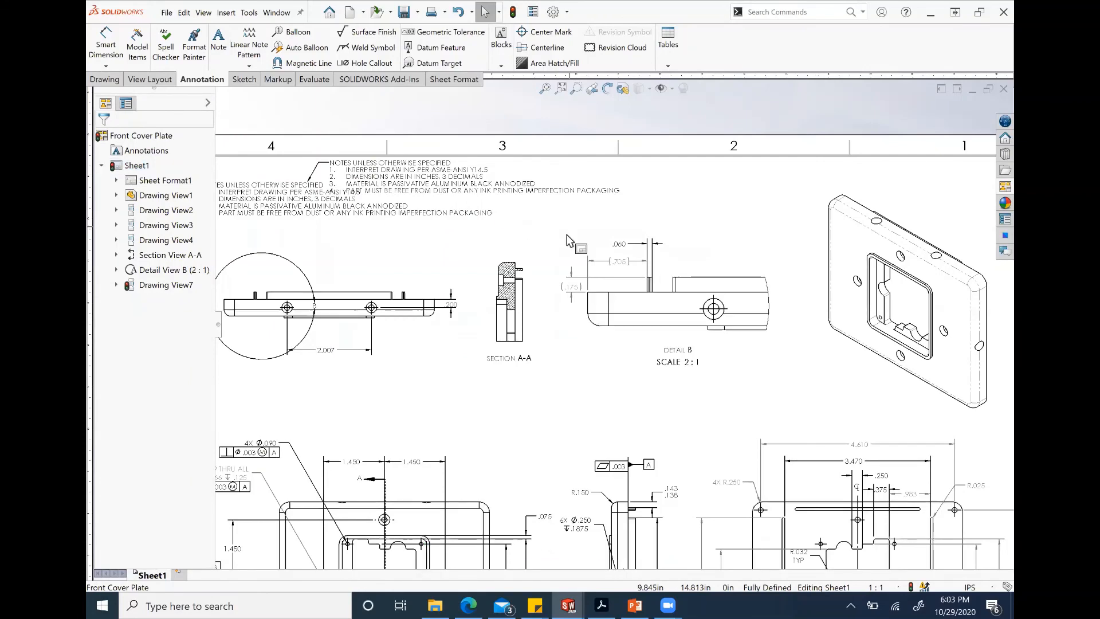
Step: Delete the duplicate notes block with the leader arrow that overlaps the general notes in the sheet's upper-left corner
key("f")
middle_click_drag(603, 233, 770, 382)
left_click(486, 198)
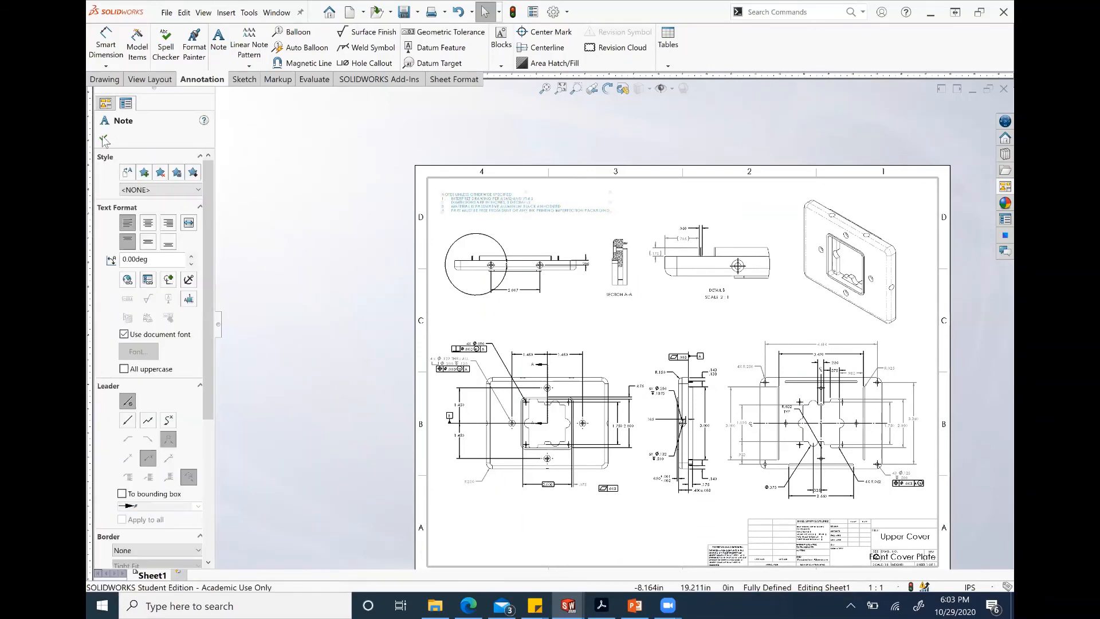
left_click(104, 141)
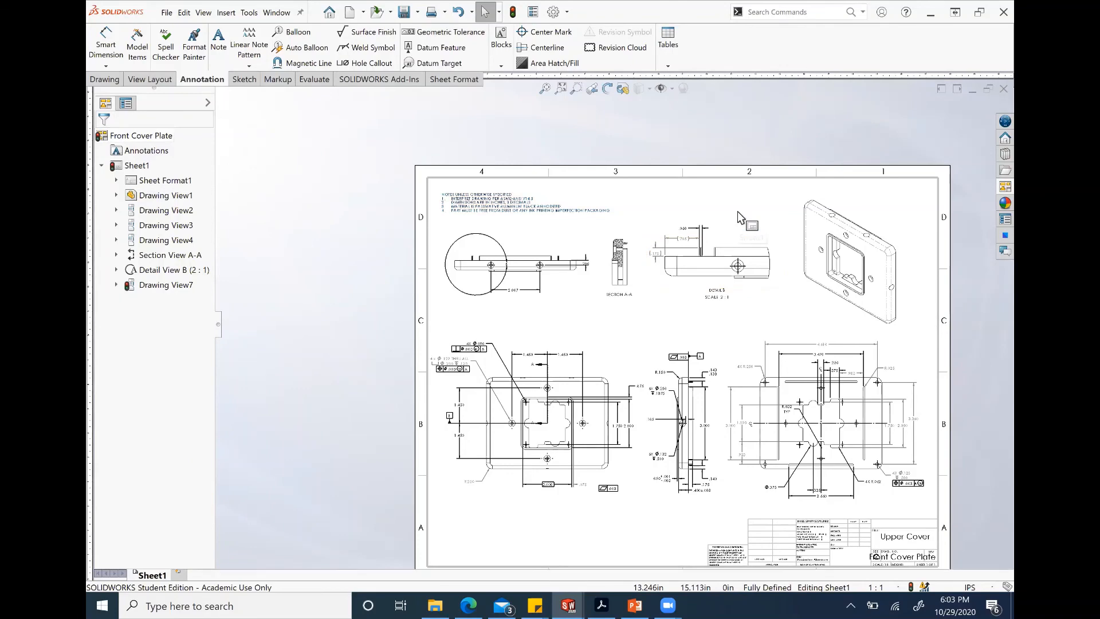
Step: Open the sheet format for editing to work on the title block
key("f")
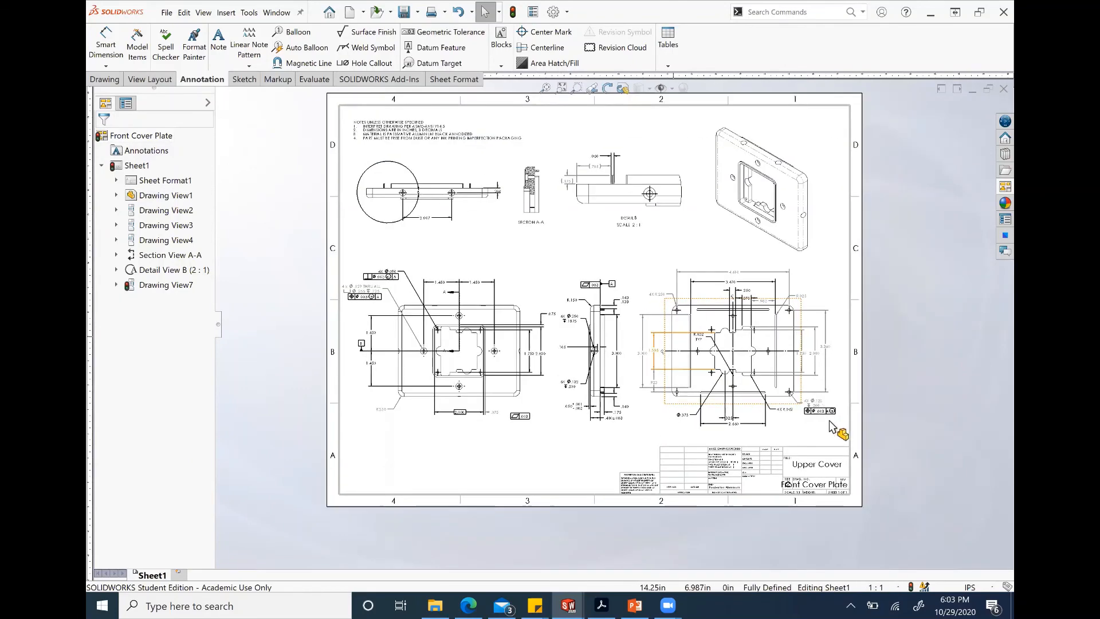
scroll(681, 373, "down", 3)
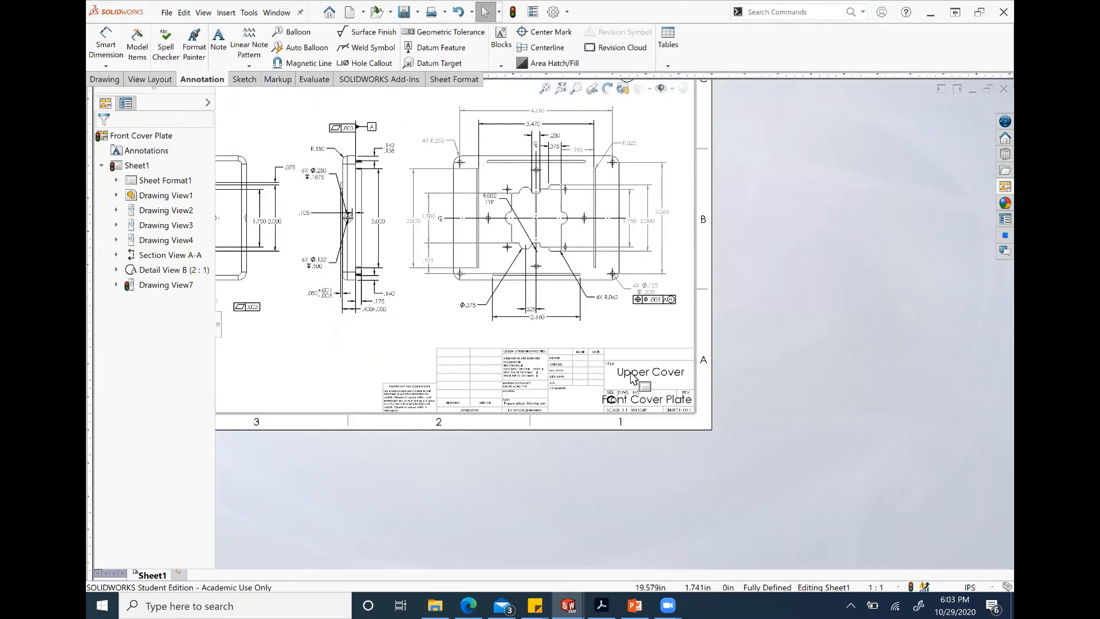
scroll(633, 378, "down", 3)
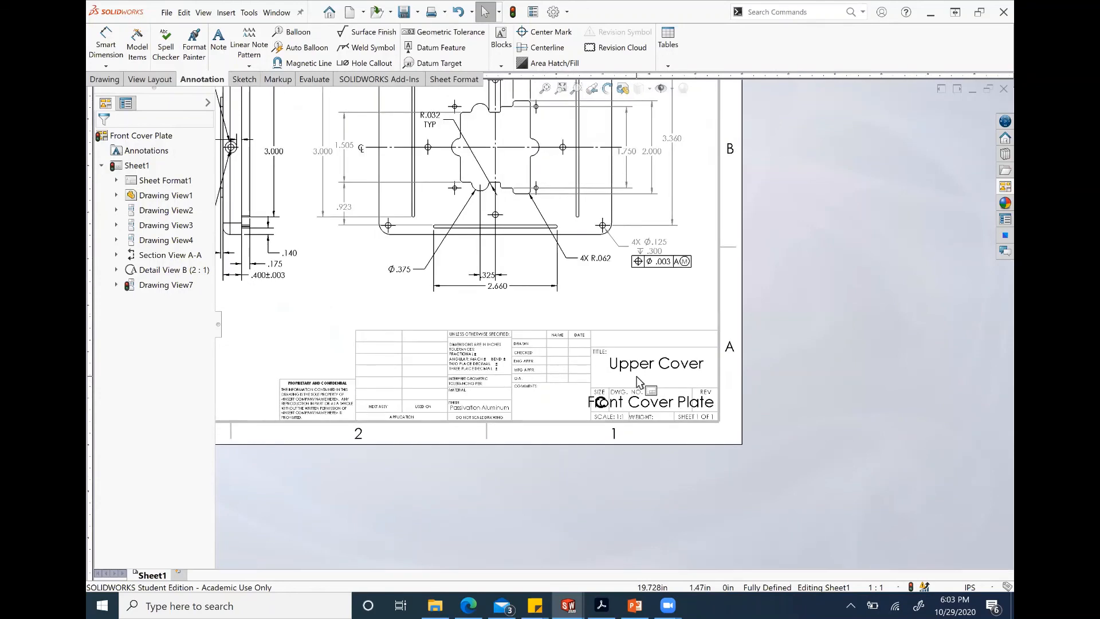
right_click(336, 290)
left_click(430, 373)
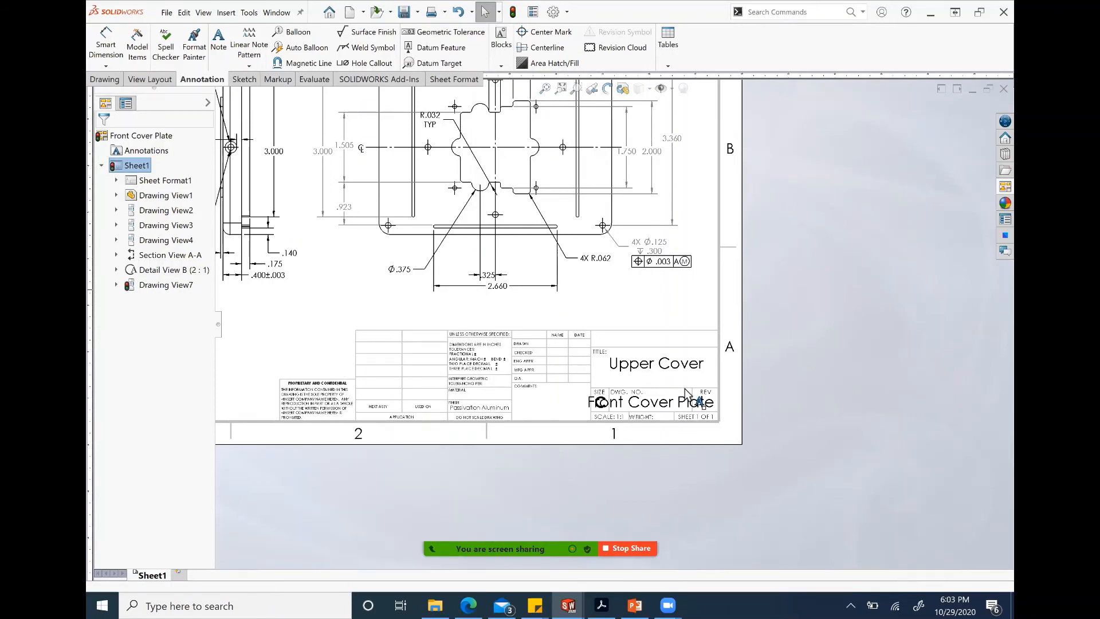
middle_click_drag(618, 284, 609, 245)
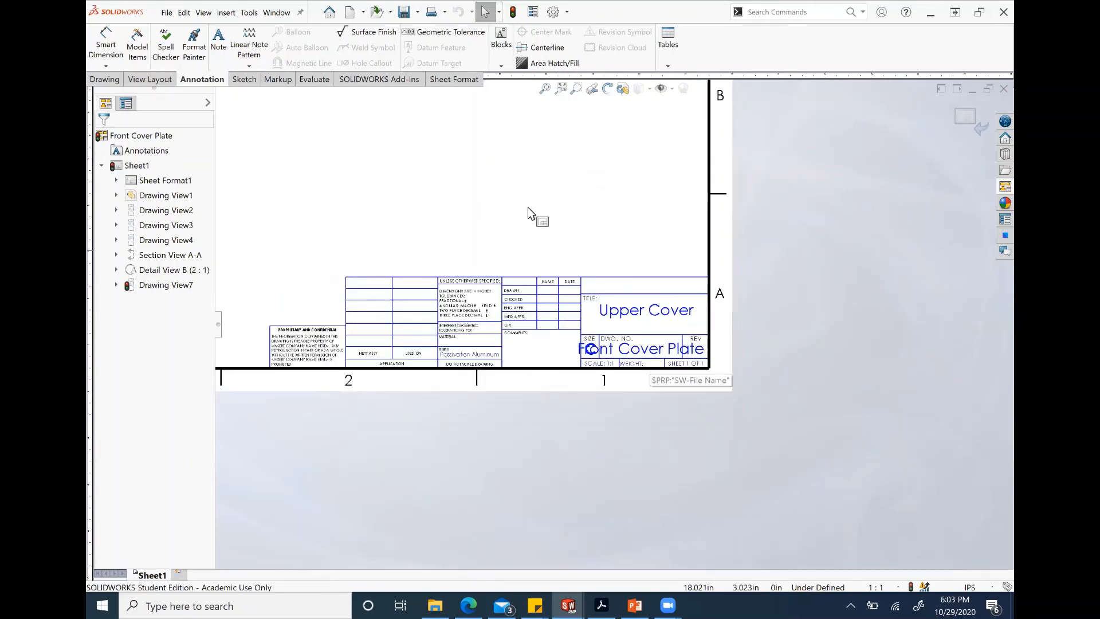
middle_click_drag(533, 214, 521, 210)
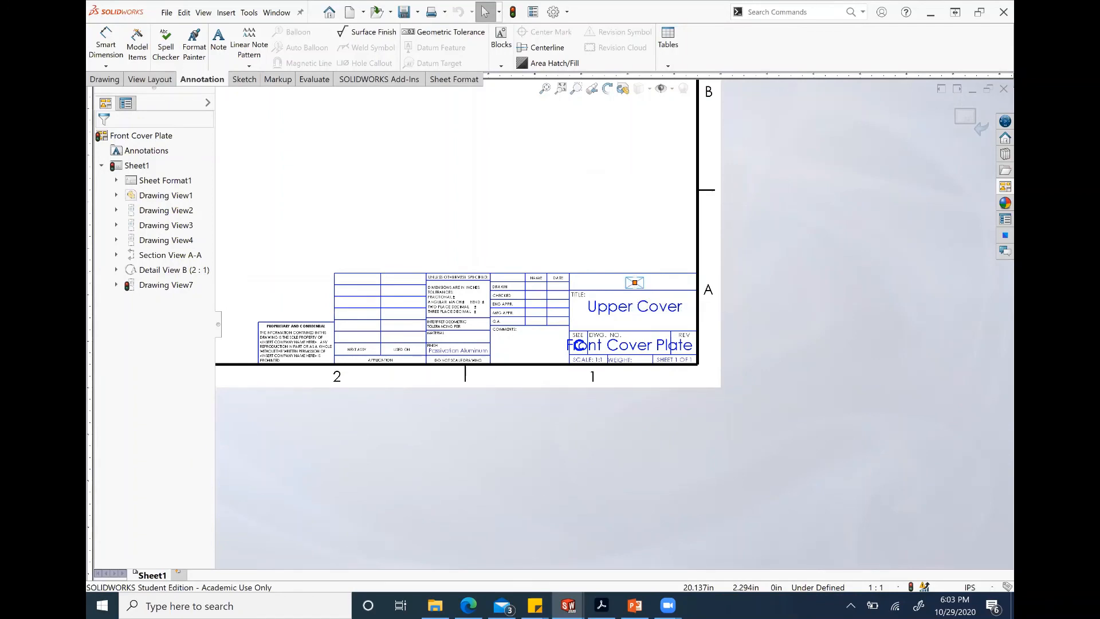
Step: Fill the blank company name field above the title with "COLLIN COLLEGE" and set its font to Arial
double_click(634, 283)
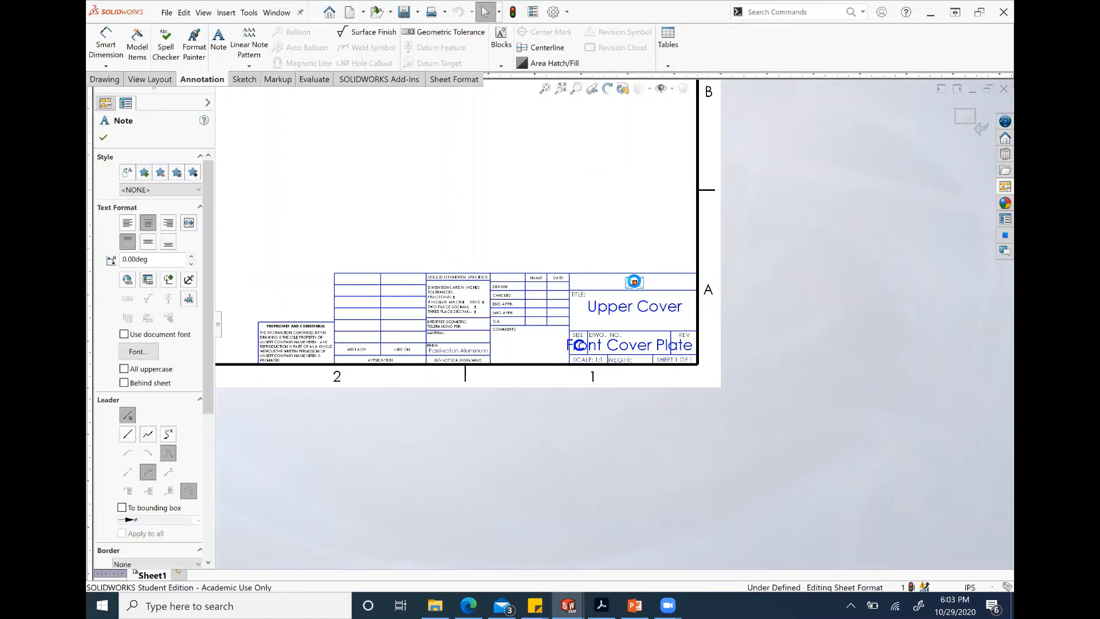
type("COLLIN COLLEGE")
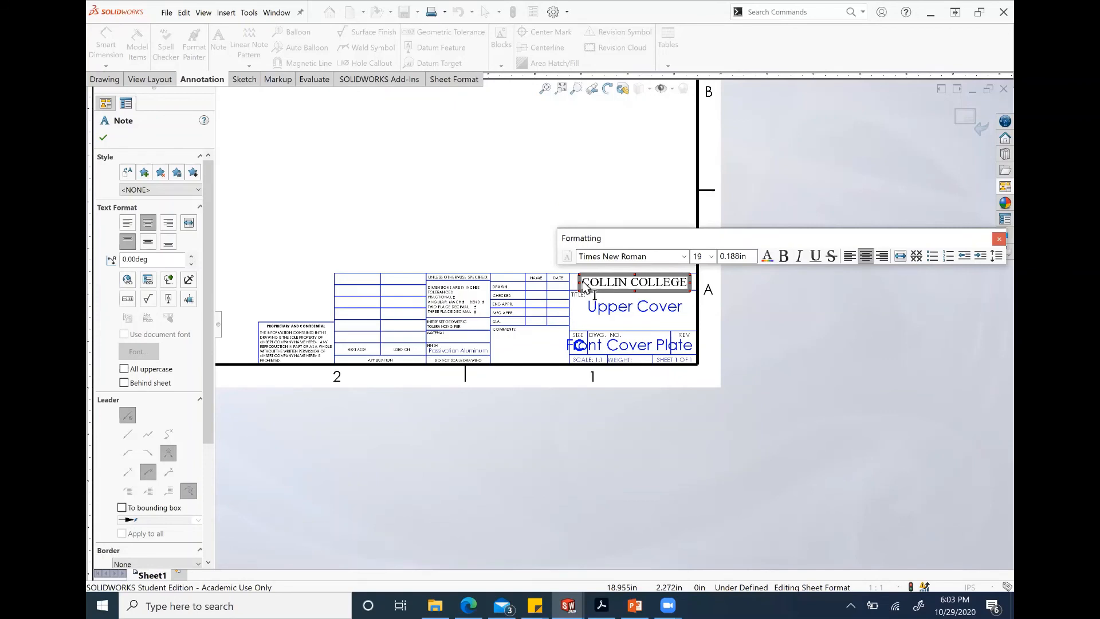
left_click_drag(585, 284, 658, 294)
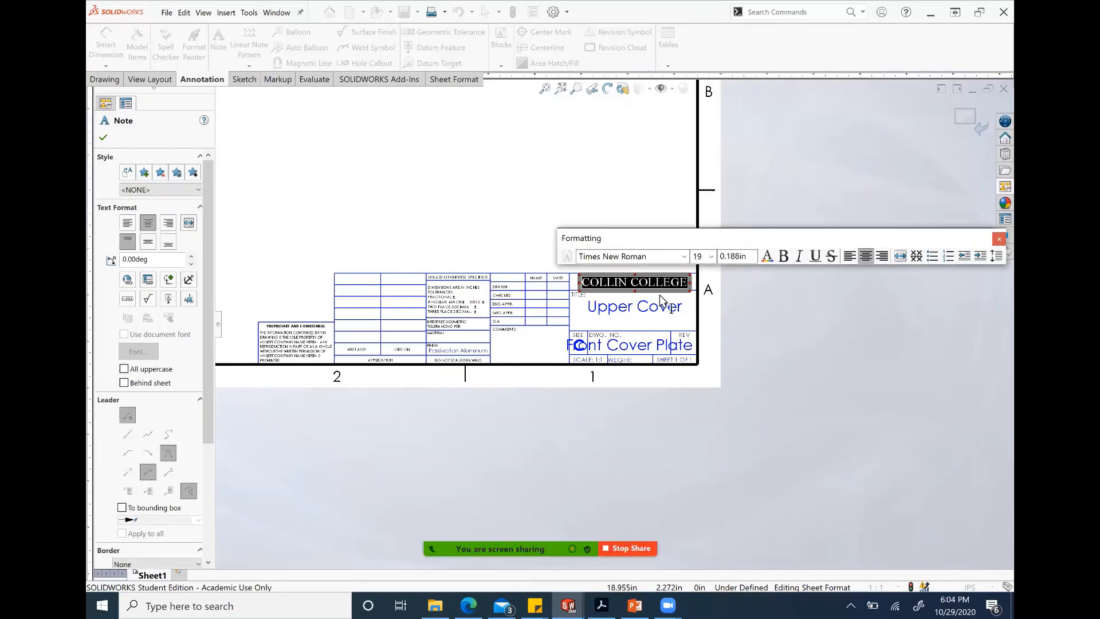
left_click(683, 258)
type("arial")
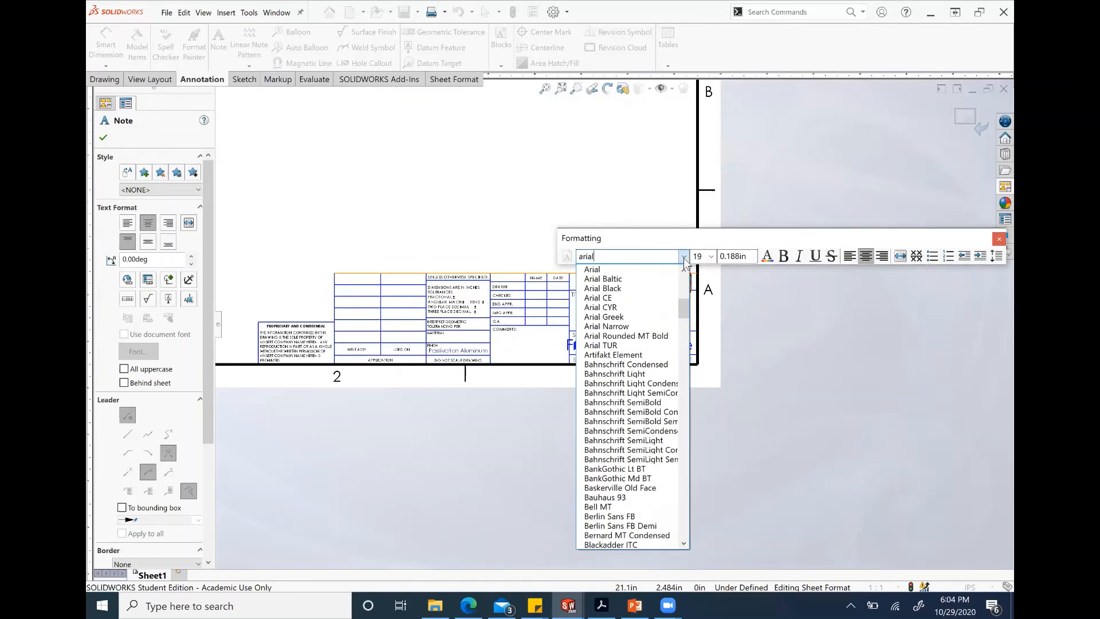
left_click(654, 269)
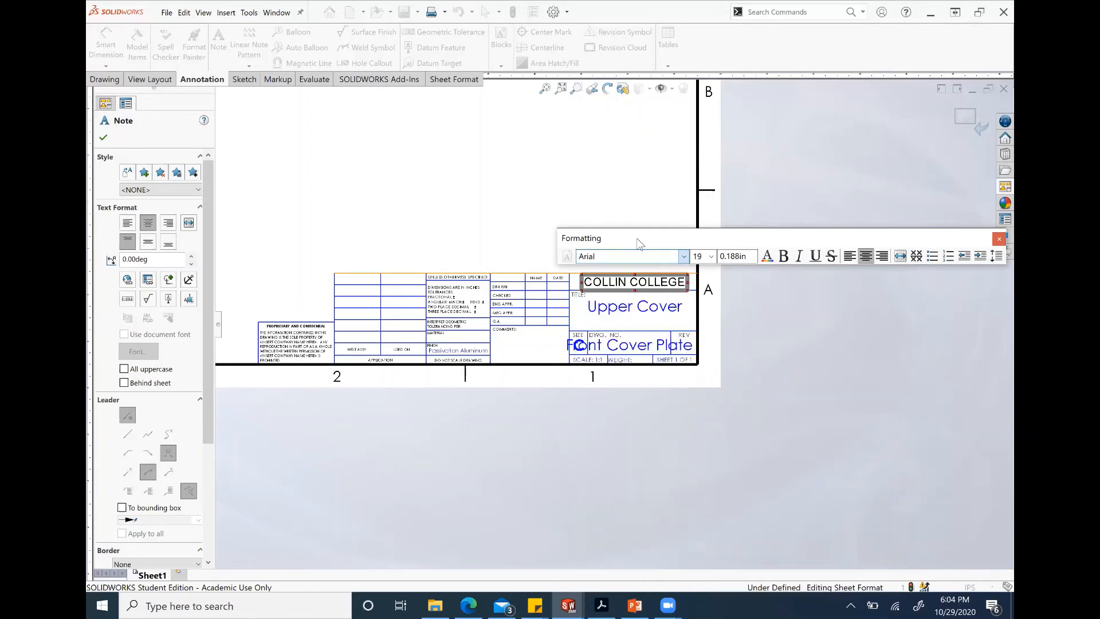
left_click(850, 321)
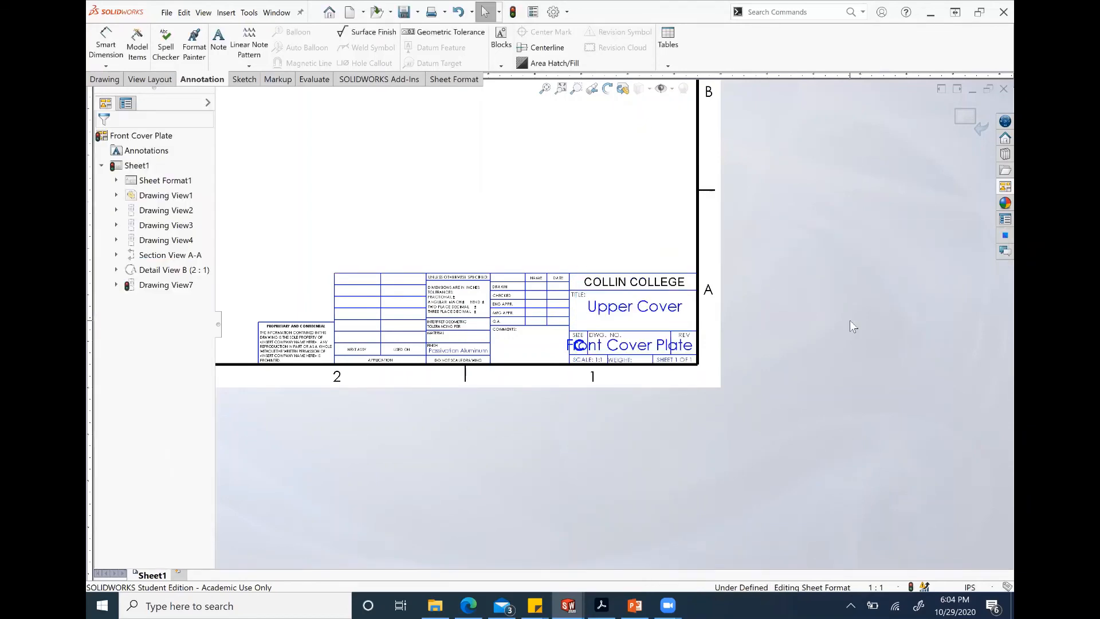
left_click(635, 312)
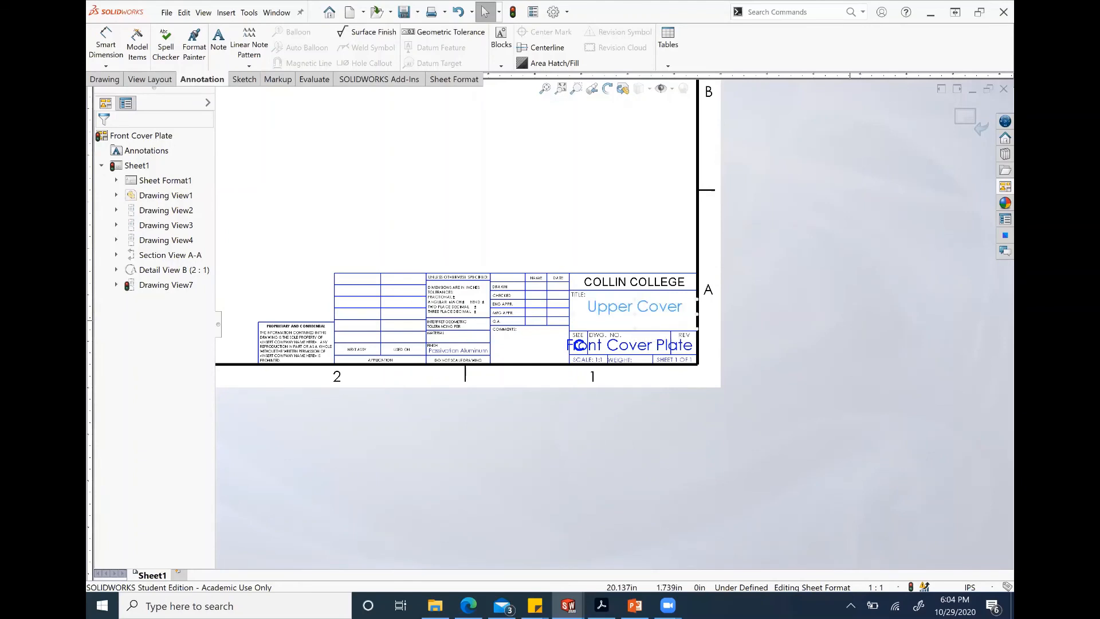
double_click(633, 306)
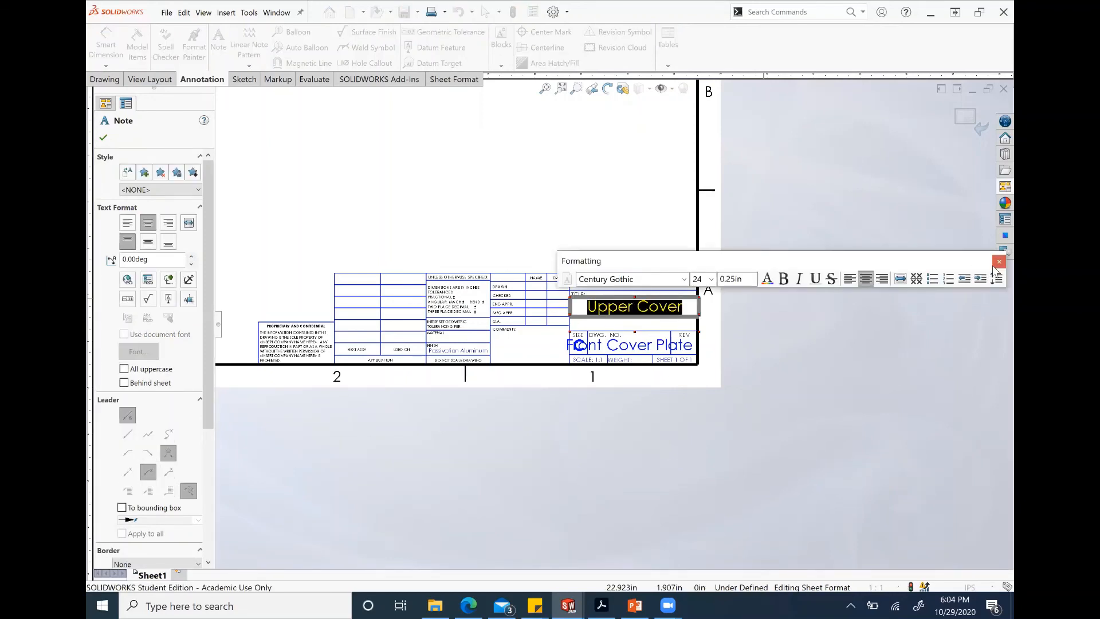
left_click(998, 263)
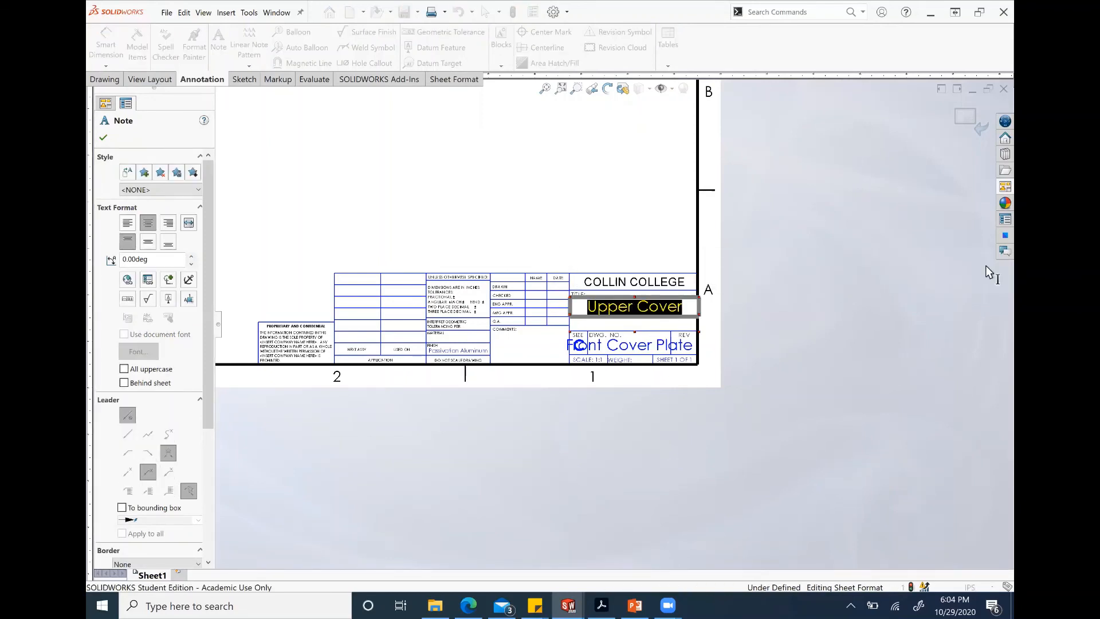
left_click(651, 324)
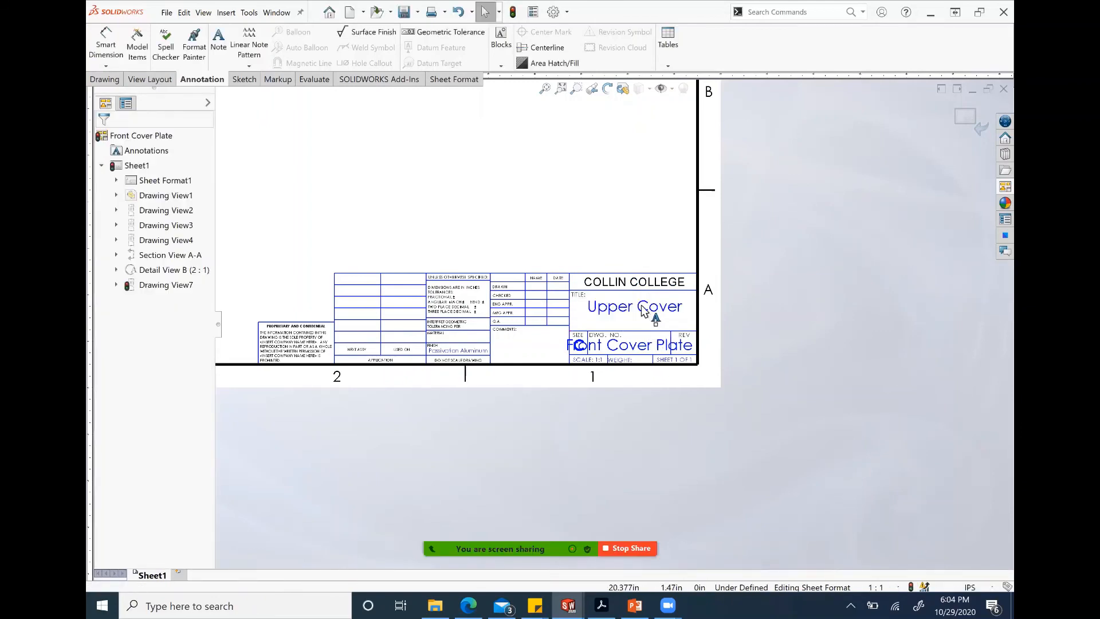
left_click(643, 311)
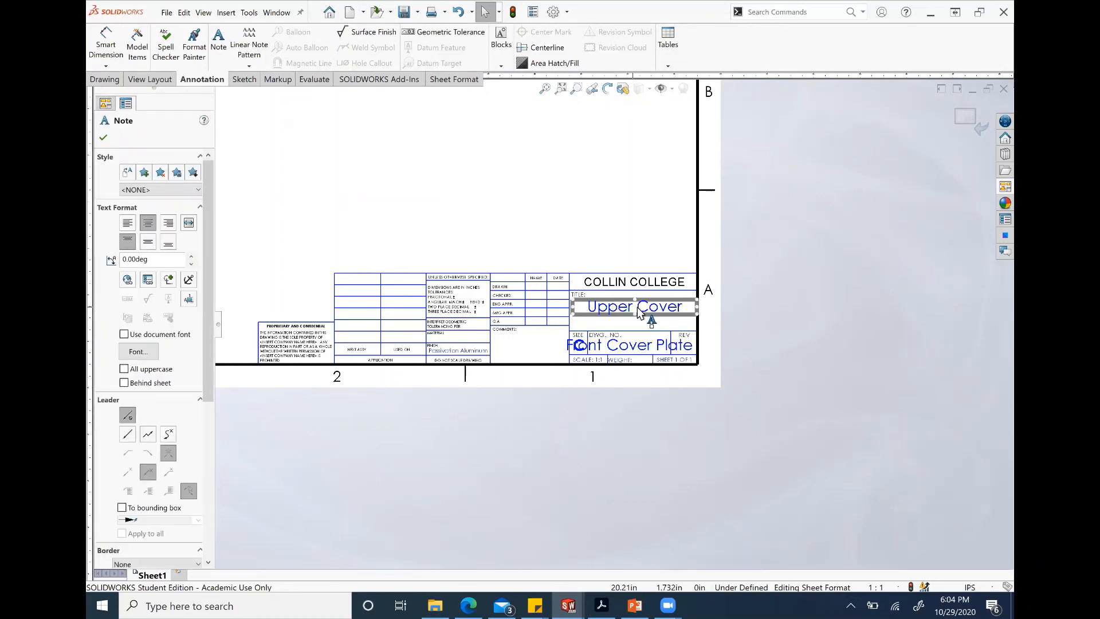
left_click(148, 281)
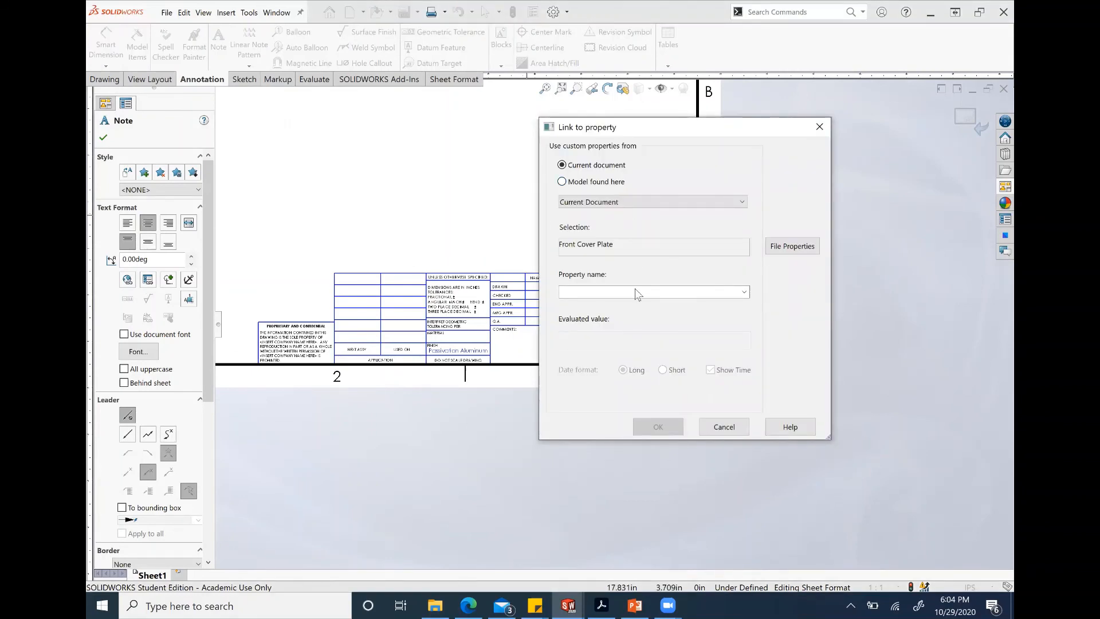
left_click(745, 292)
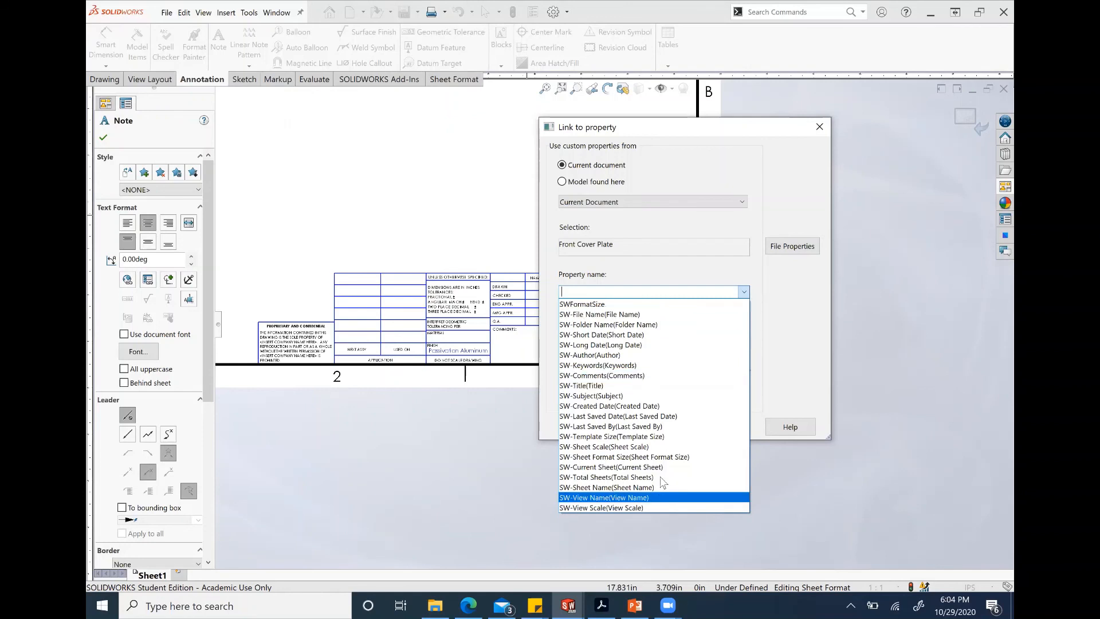
left_click(654, 274)
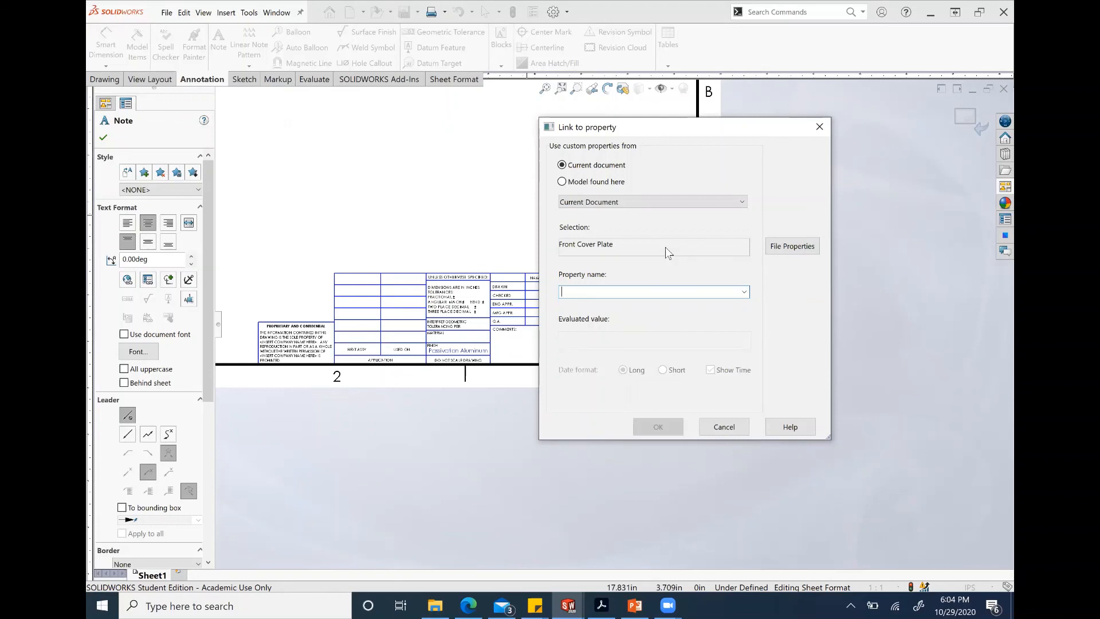
left_click(717, 427)
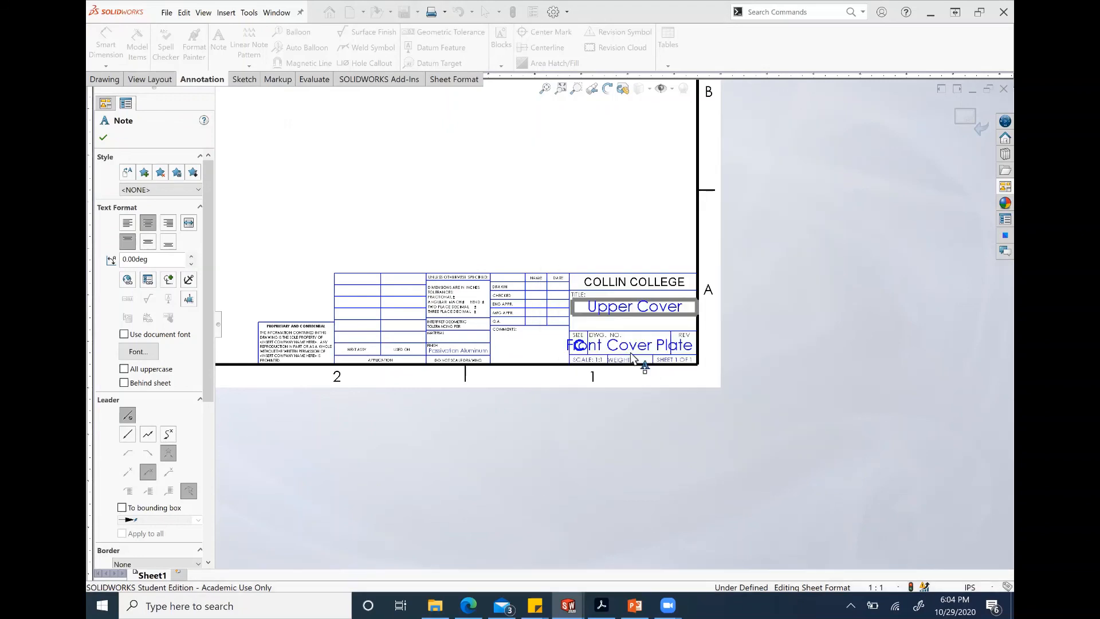
Step: Replace the title block's "Upper Cover" title text with "FRONT COVER PLATE"
double_click(624, 310)
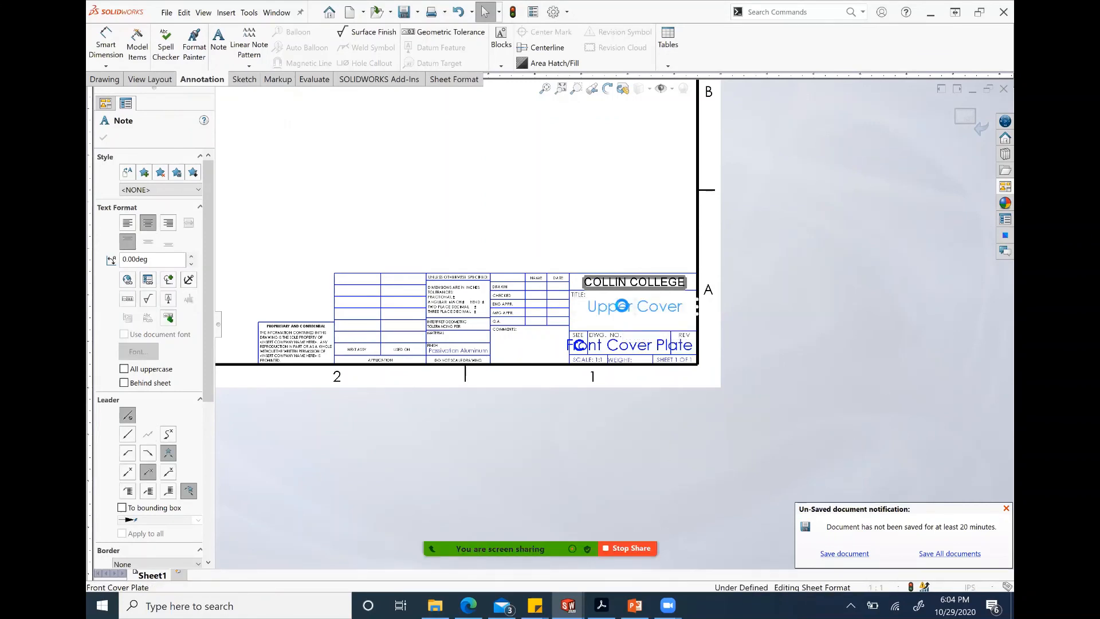
type("FRONT V")
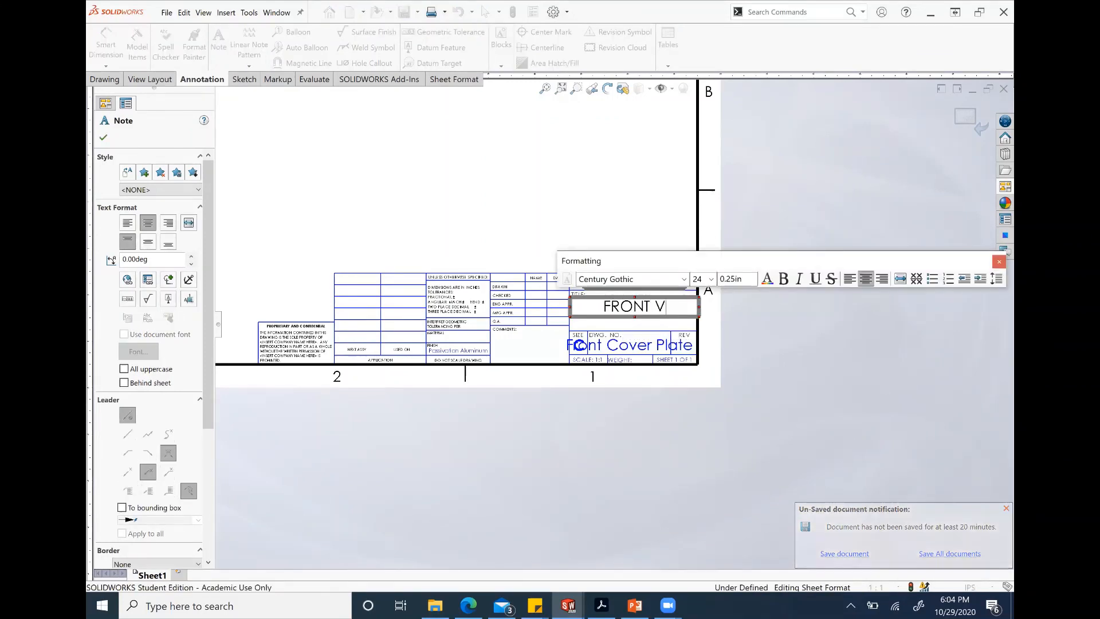
key("BackSpace")
type("C")
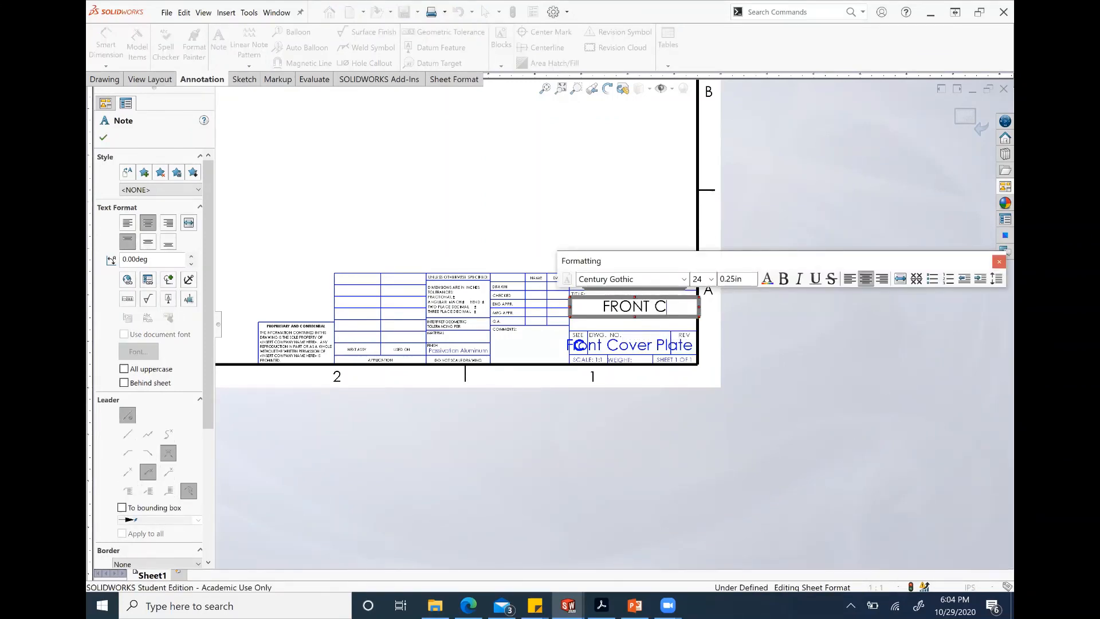
type("OVER PLATE")
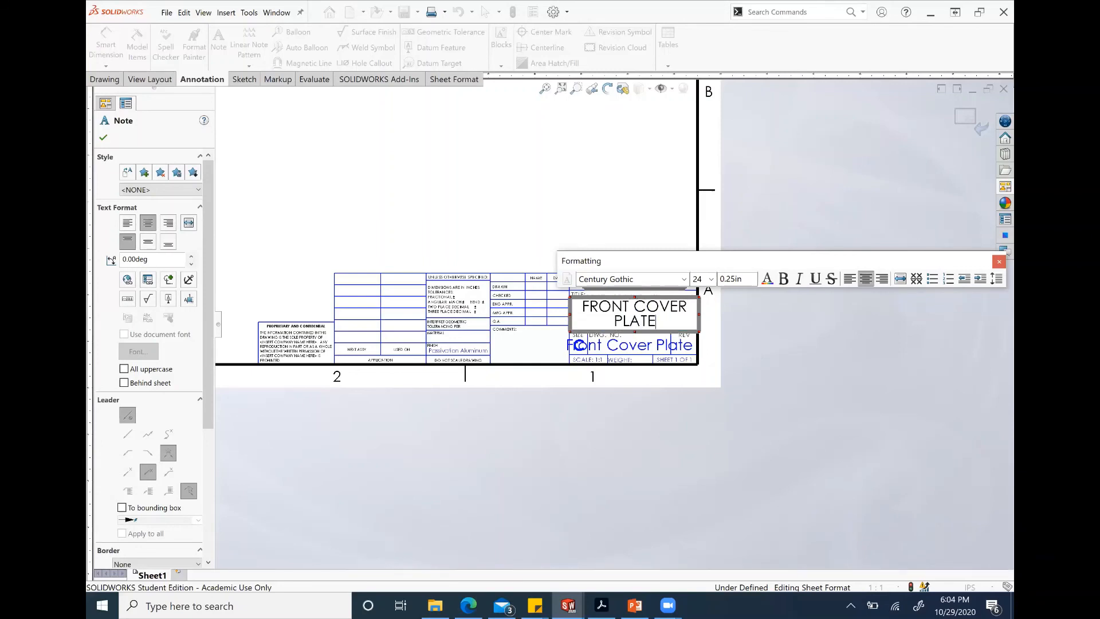
left_click(788, 363)
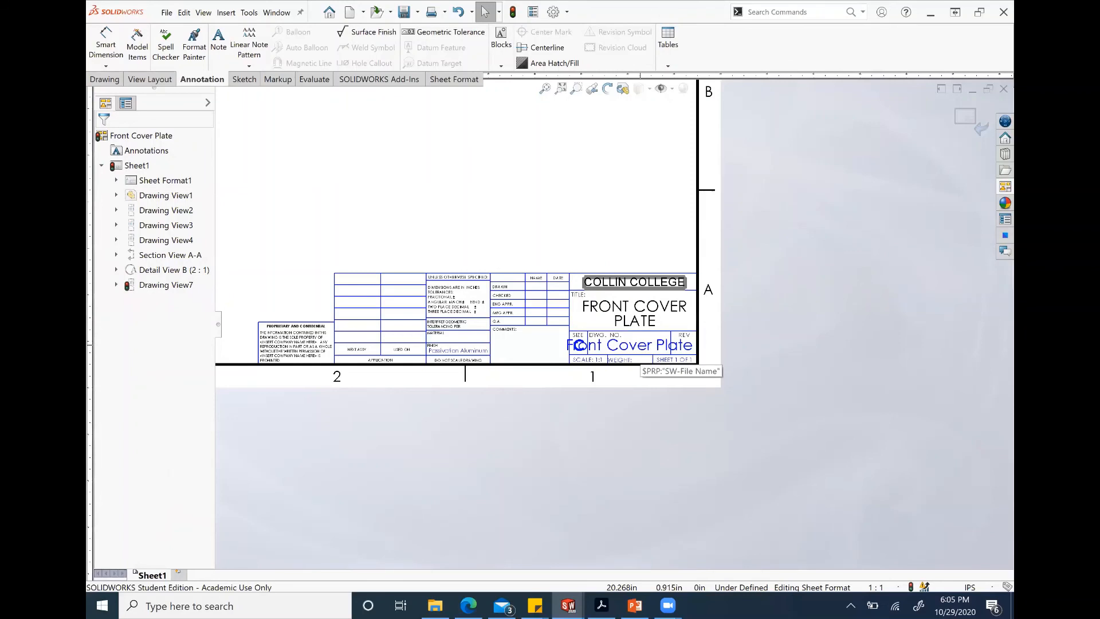
Step: Replace the file name in the drawing number field with "011-23-456"
left_click(579, 344)
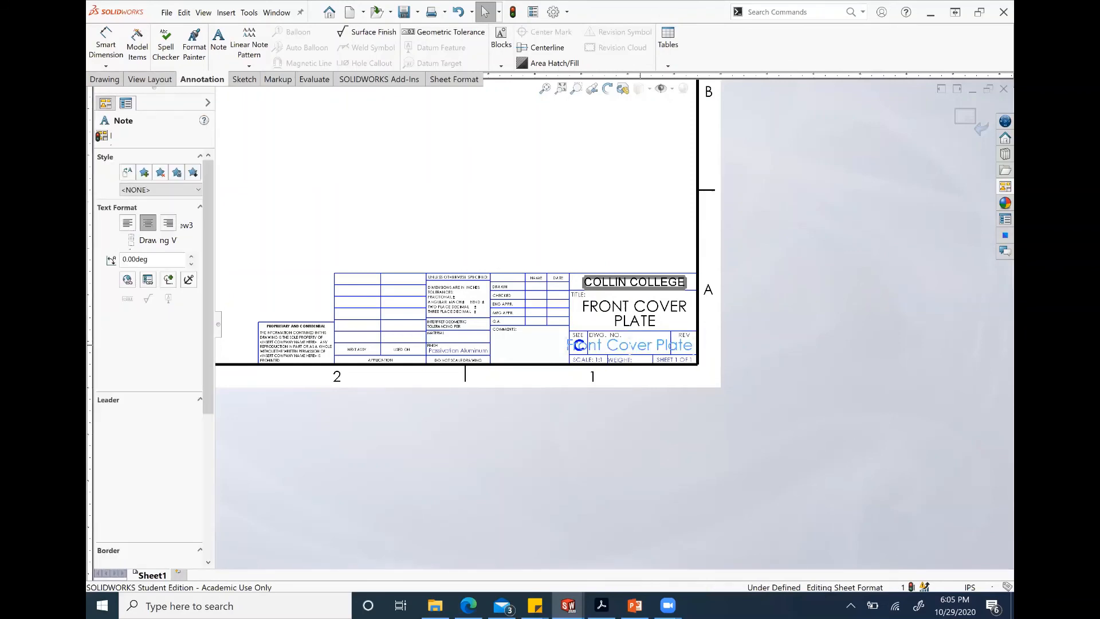
double_click(633, 346)
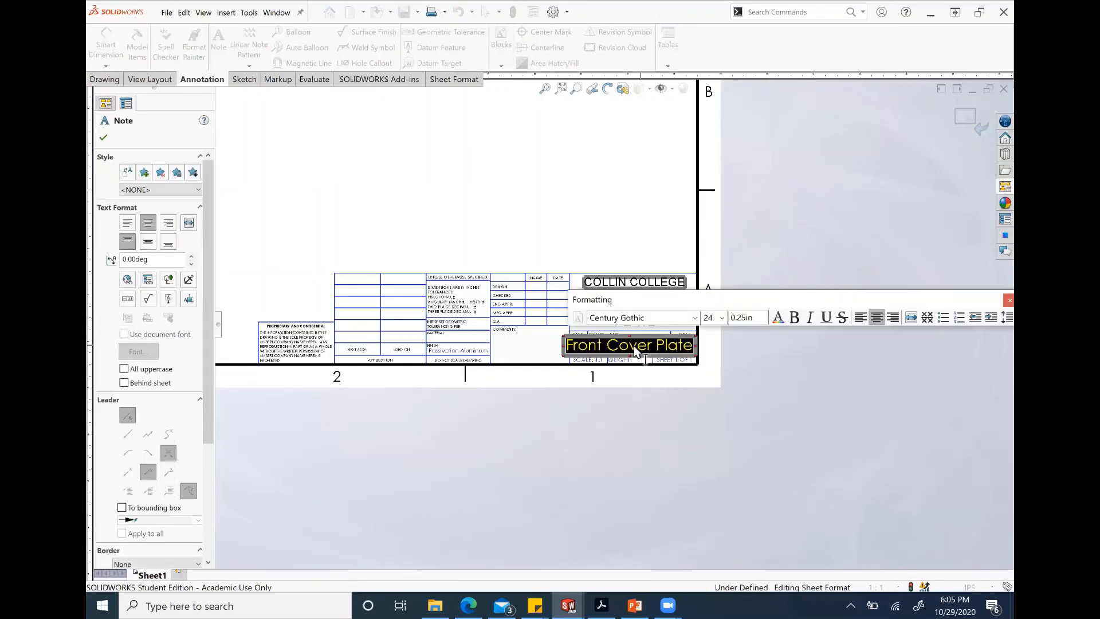
type("011-")
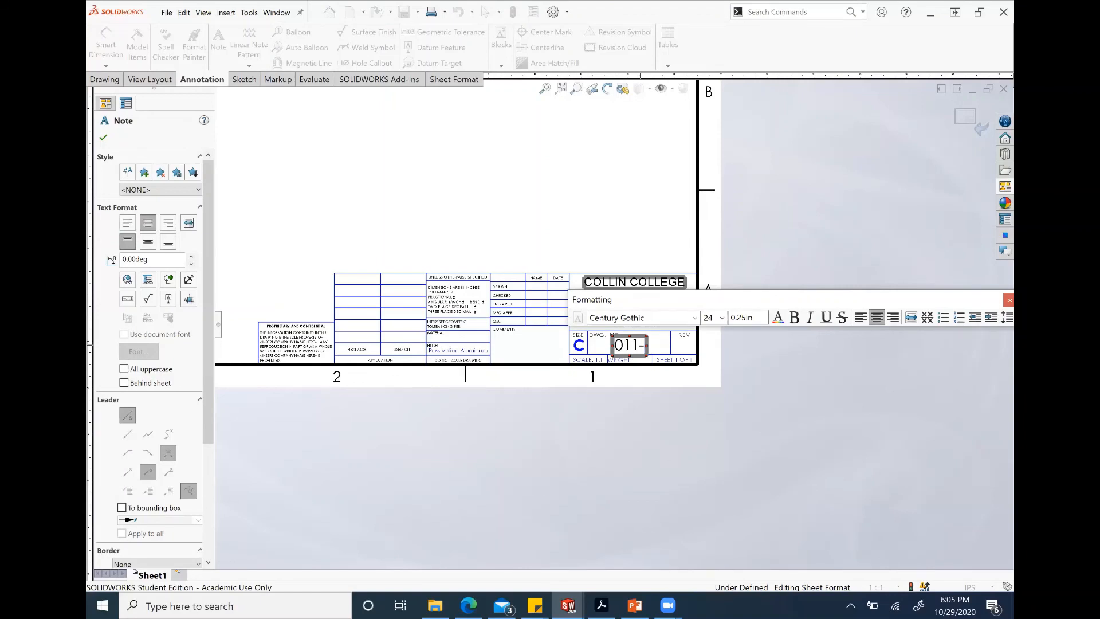
type("23-456")
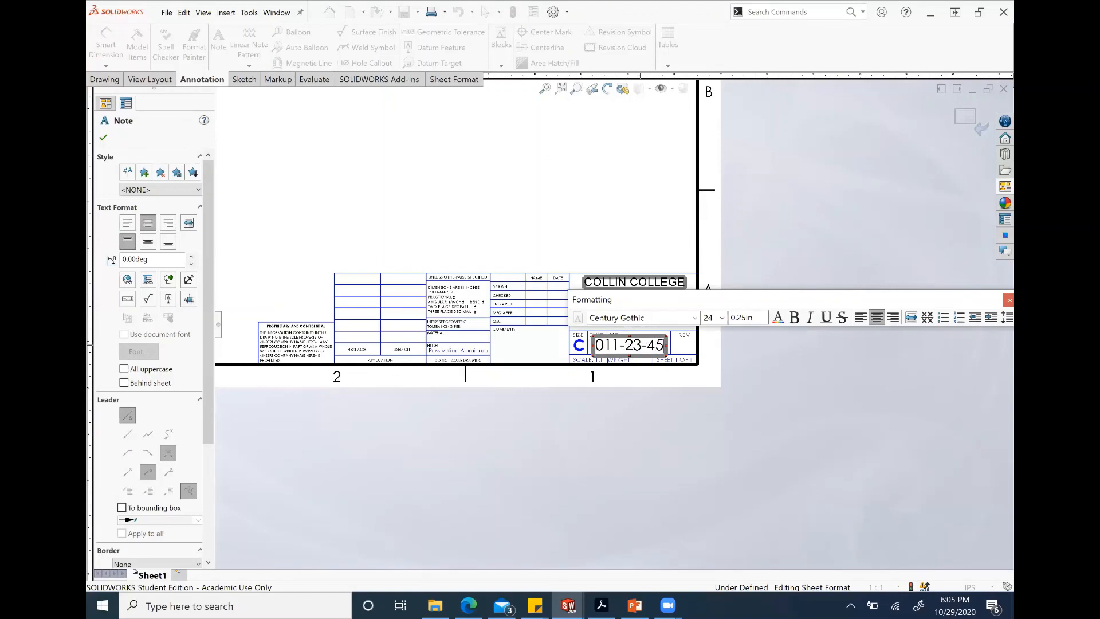
left_click(805, 370)
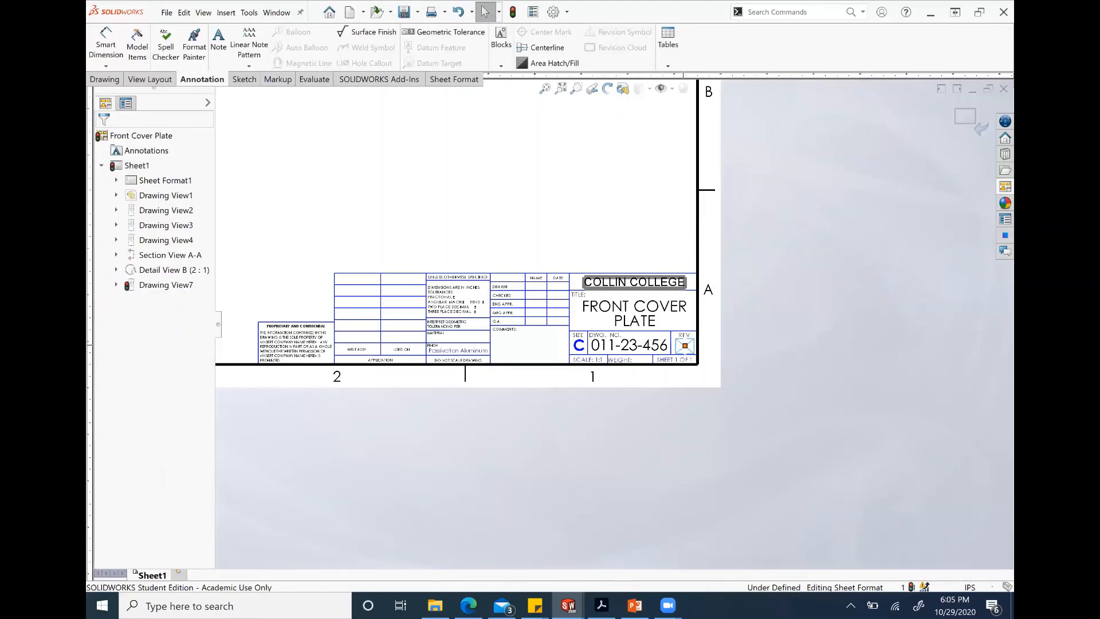
Step: Enter "01" in the title block's revision field
left_click(685, 346)
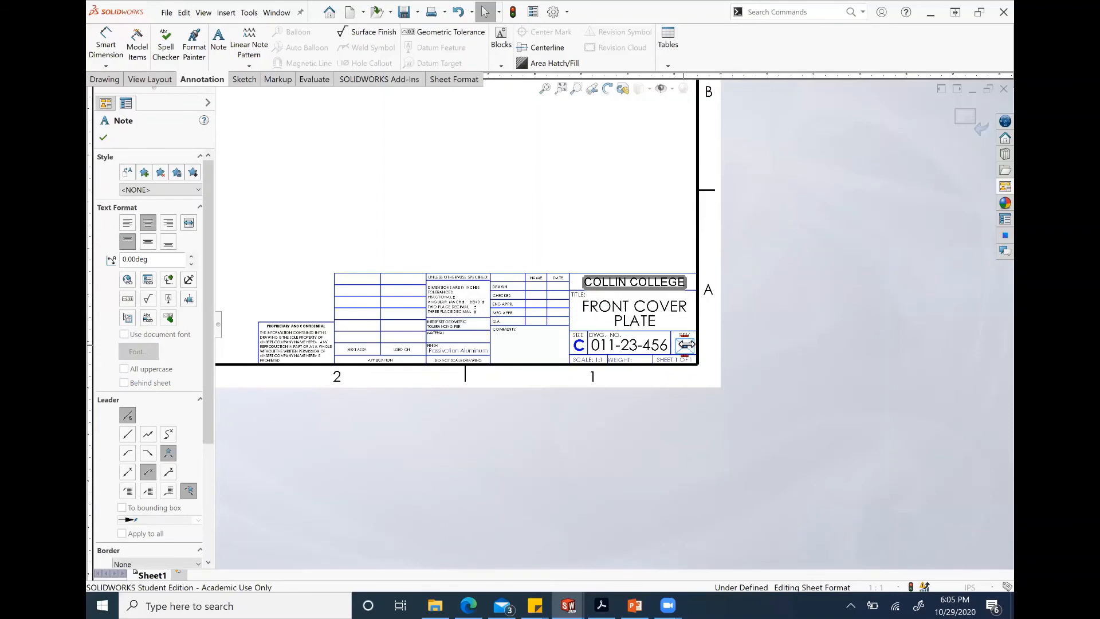
left_click(685, 344)
type("01")
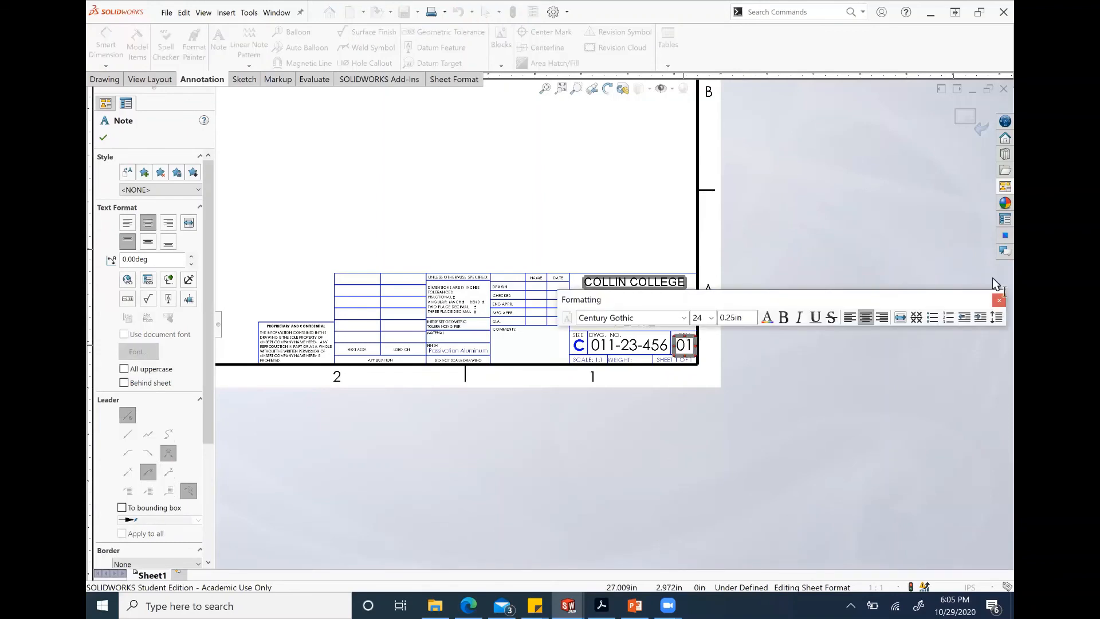
left_click(998, 301)
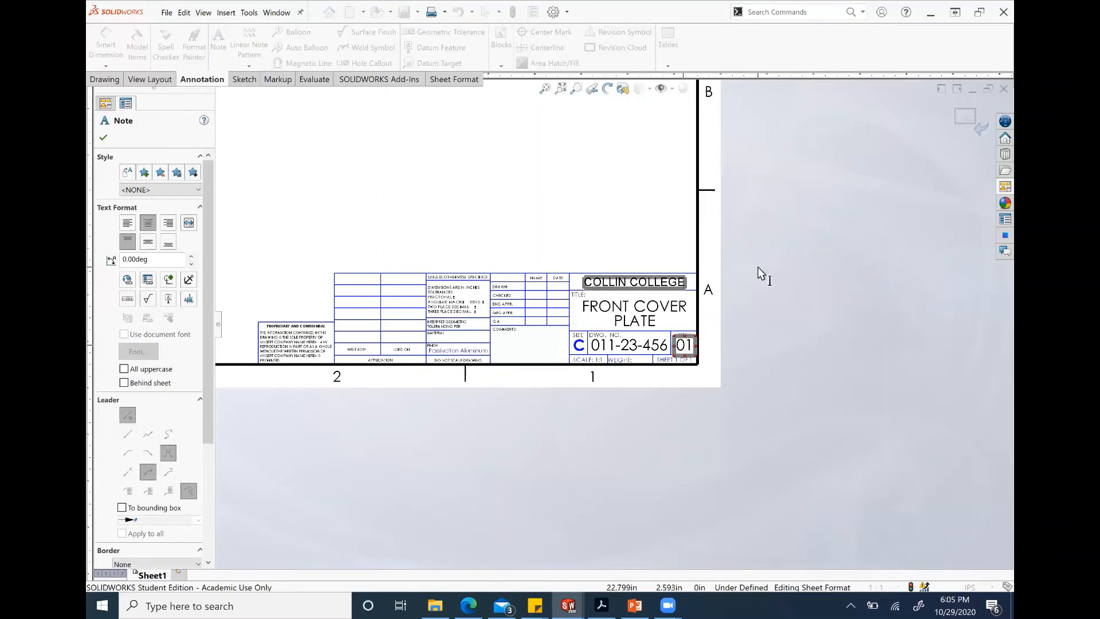
Step: Finish the title block note edits and return from the sheet format to editing the drawing sheet
scroll(759, 267, "down", 2)
scroll(578, 212, "down", 2)
right_click(577, 212)
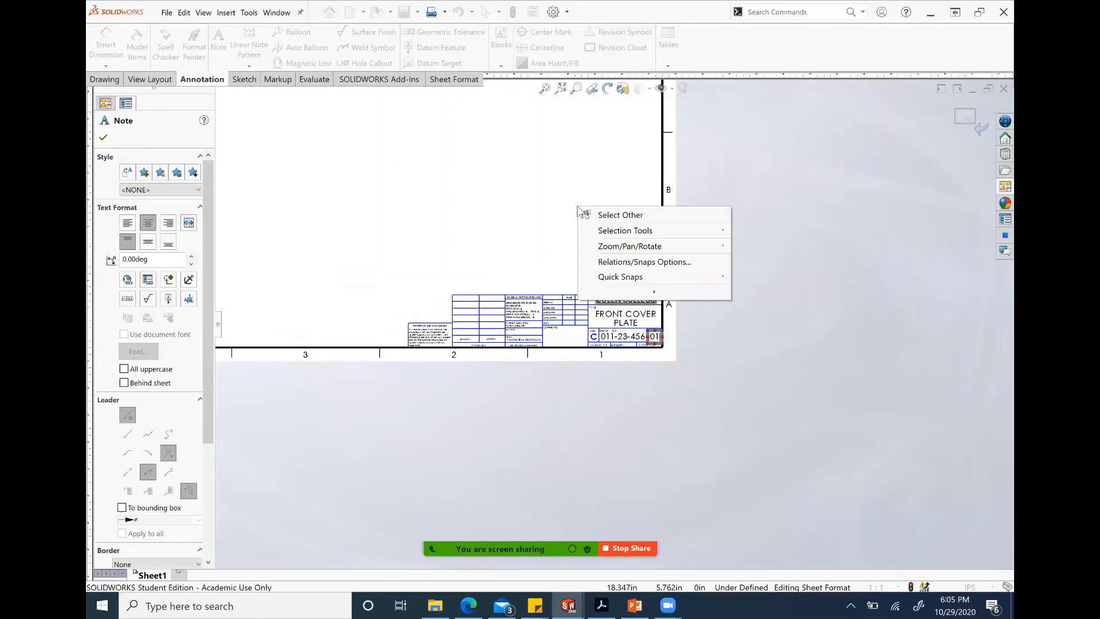
left_click(557, 209)
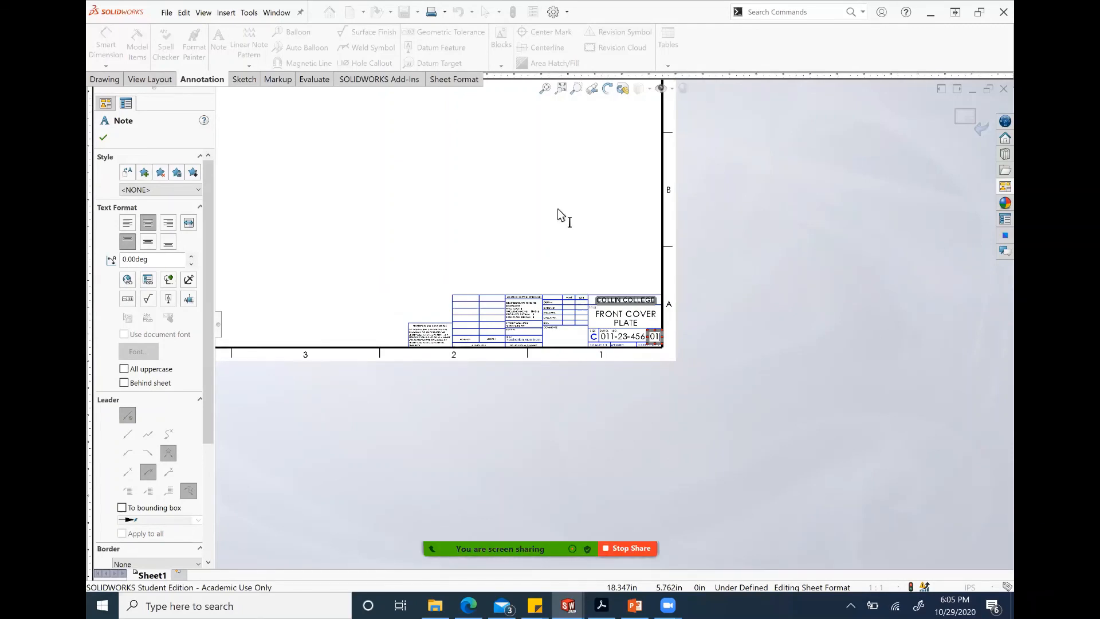
left_click(558, 210)
right_click(504, 193)
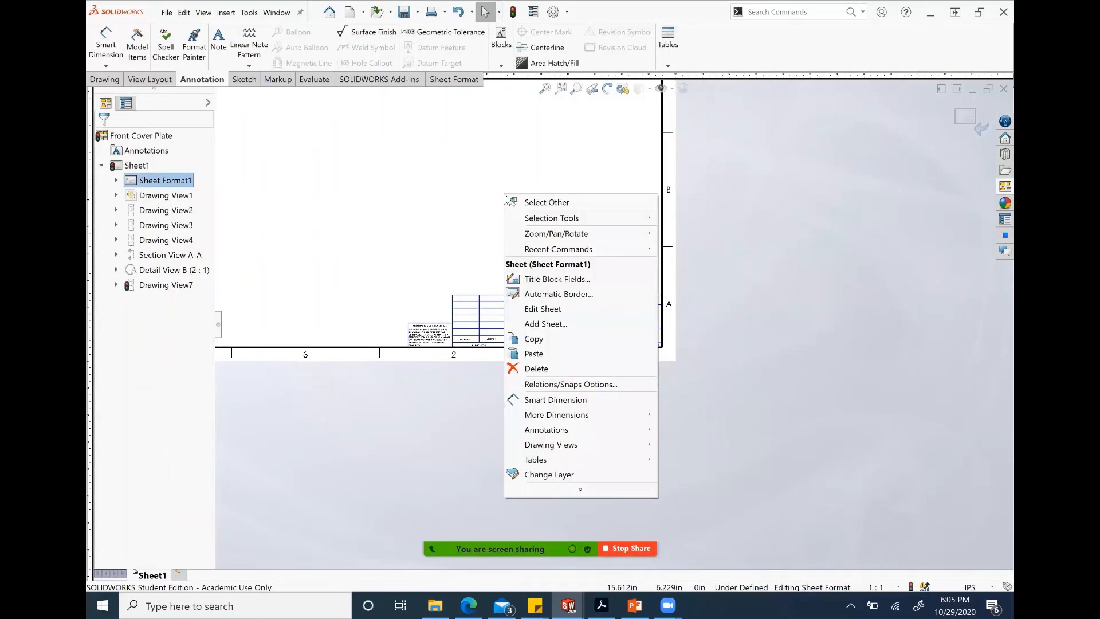
mouse_move(532, 236)
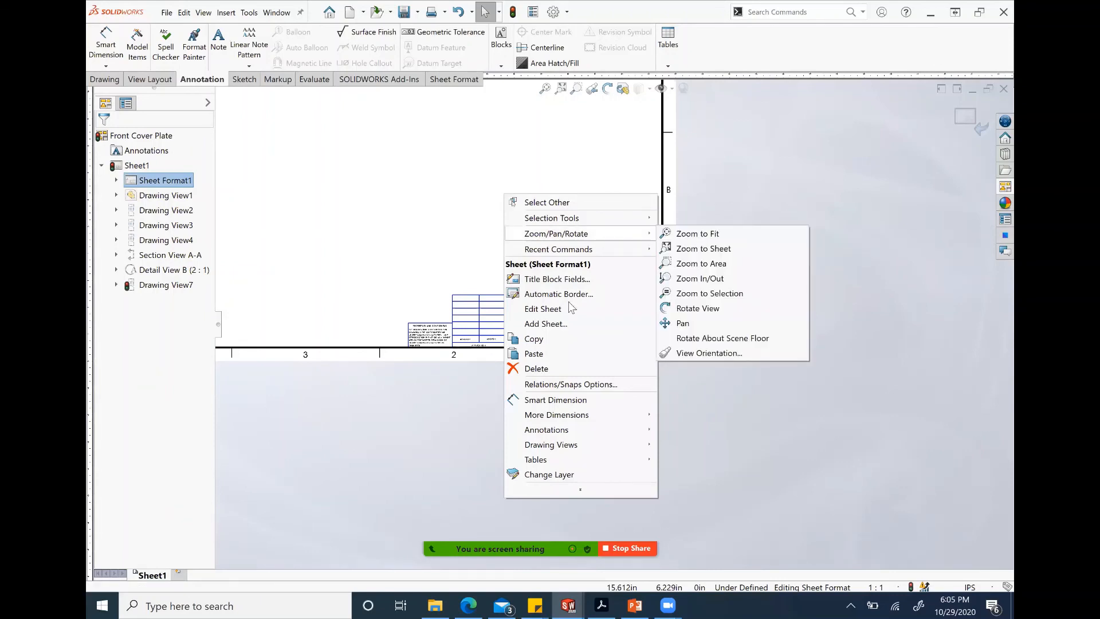
left_click(543, 309)
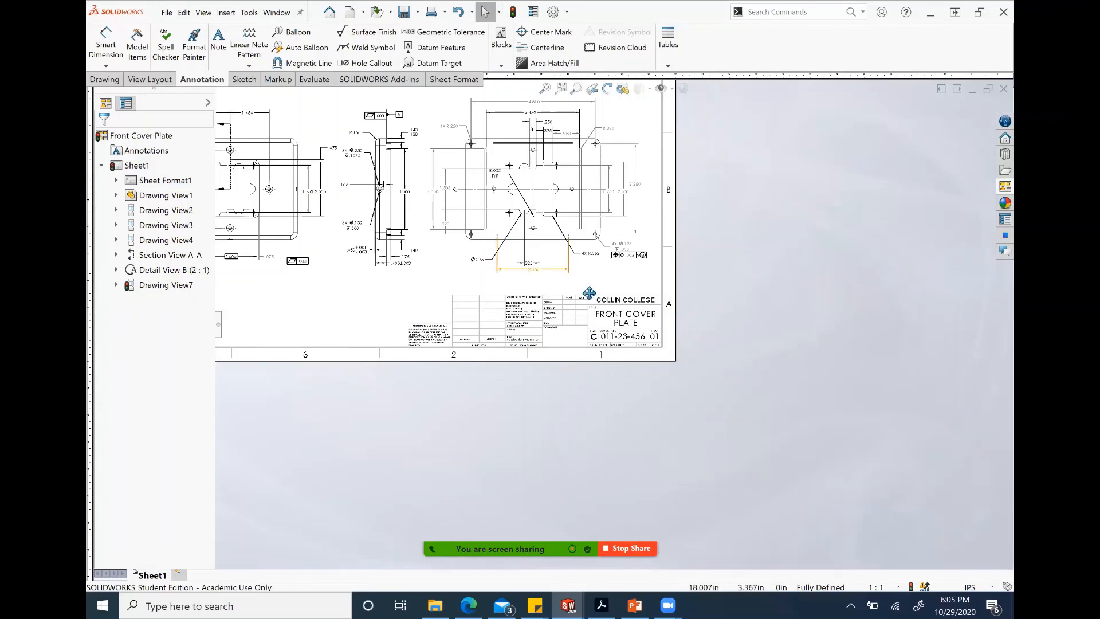
Step: Move the general notes block slightly closer to the upper-left corner of the drawing border
key("f")
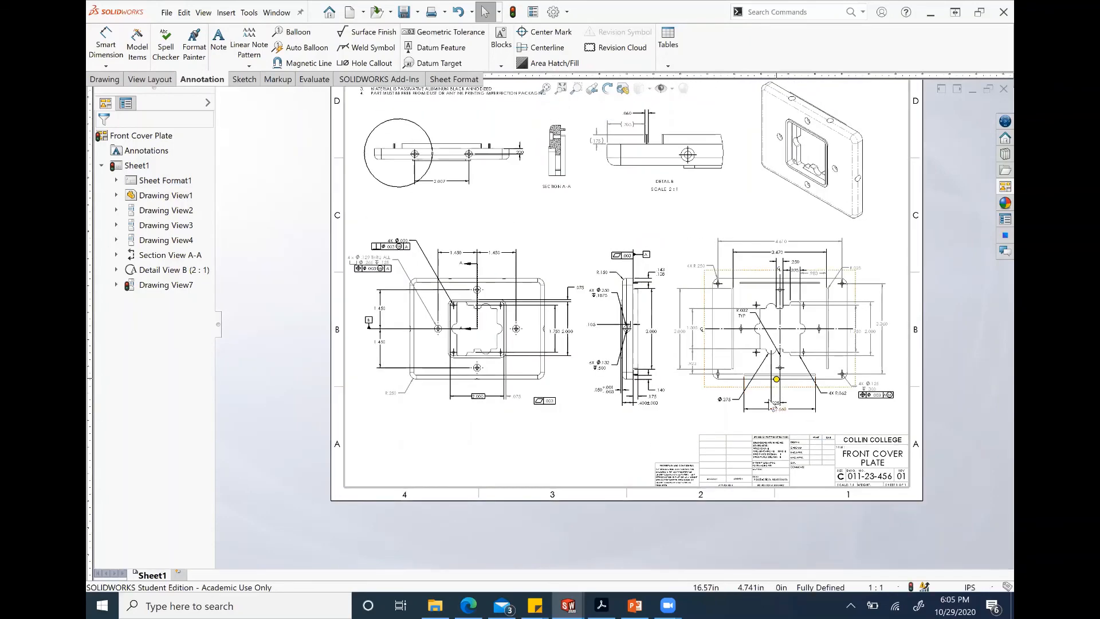
middle_click_drag(779, 419, 736, 430)
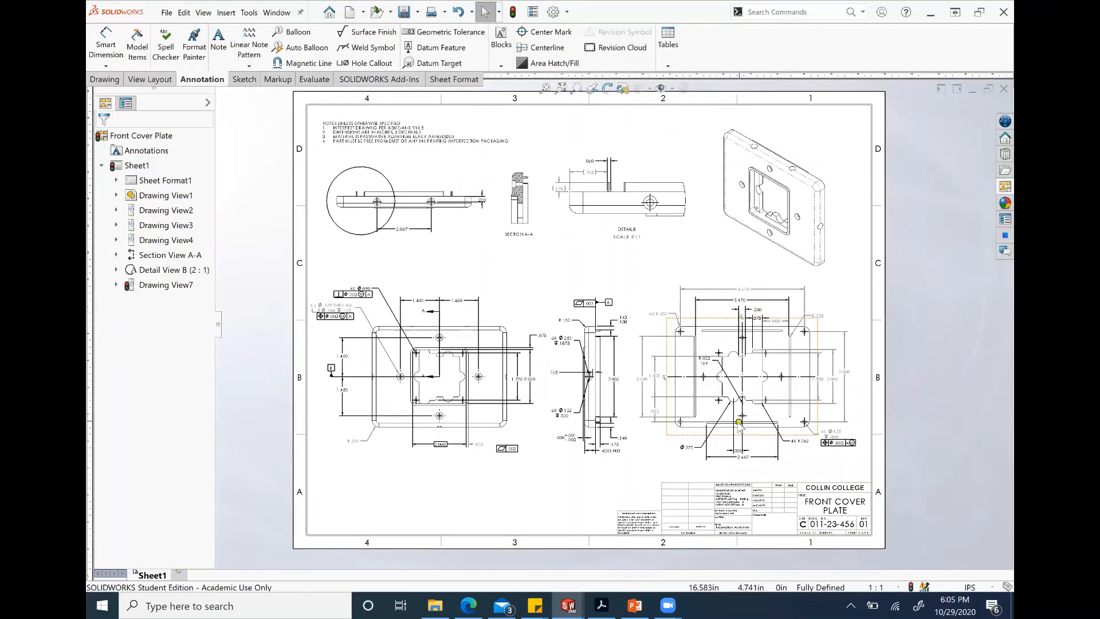
left_click_drag(365, 135, 358, 128)
key("Escape")
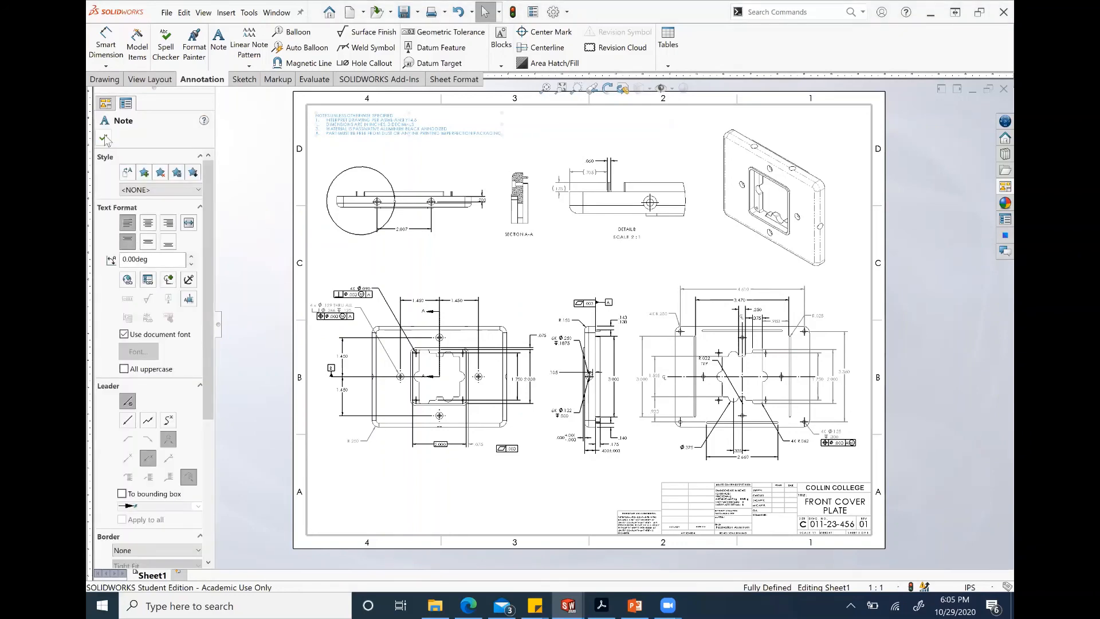
left_click(105, 139)
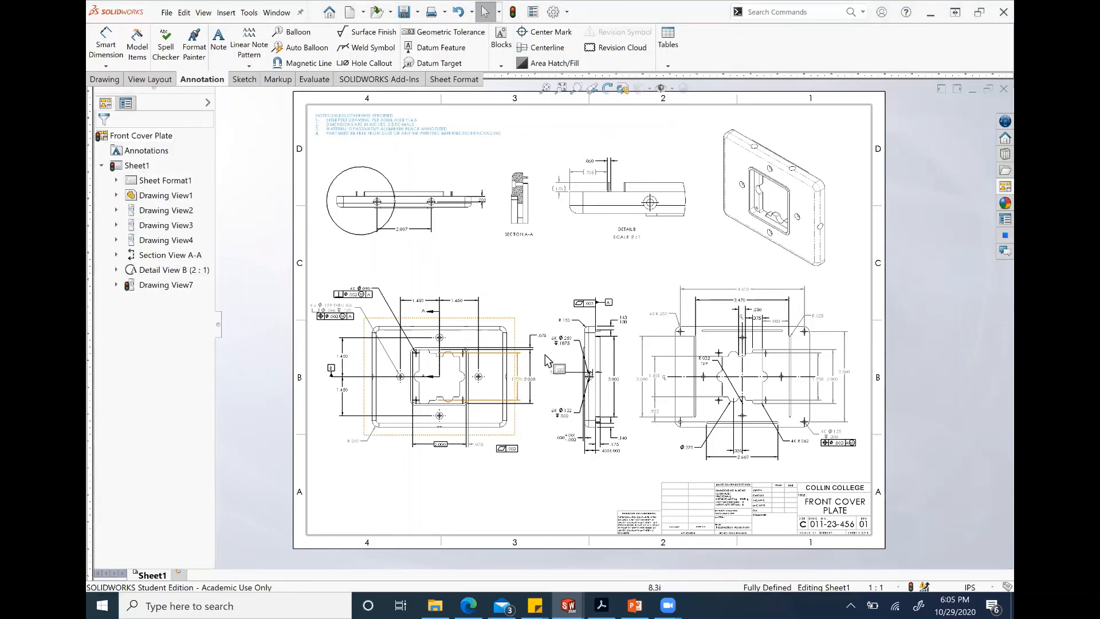
Step: Save the drawing as an Adobe PDF named "Front Cover Plate" in the Ch 16 Part Files folder
middle_click_drag(598, 370, 593, 370)
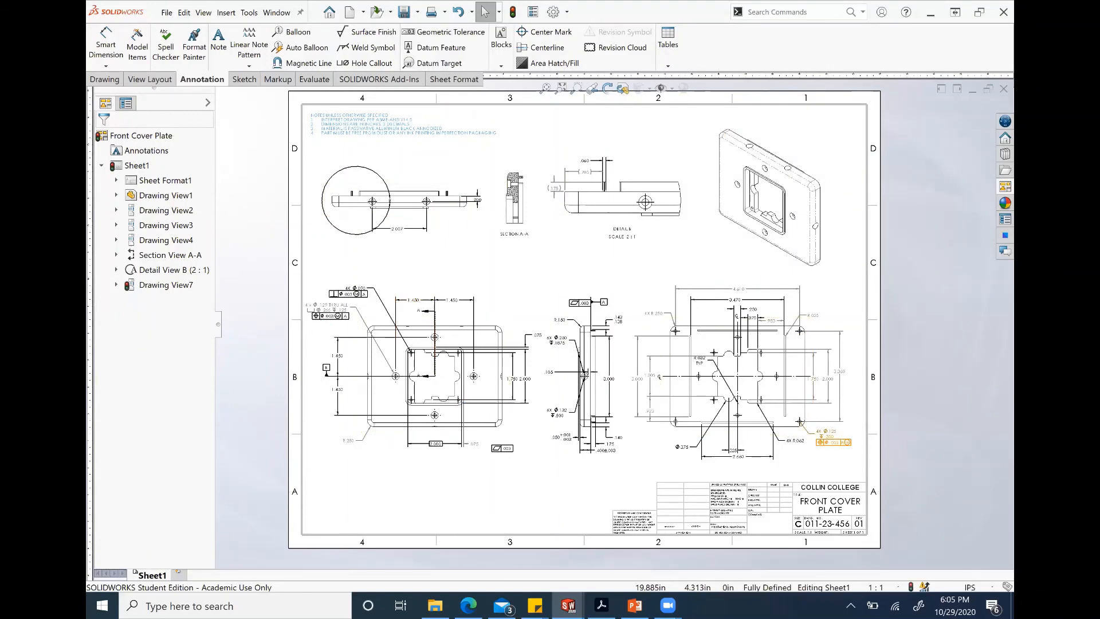
left_click(168, 13)
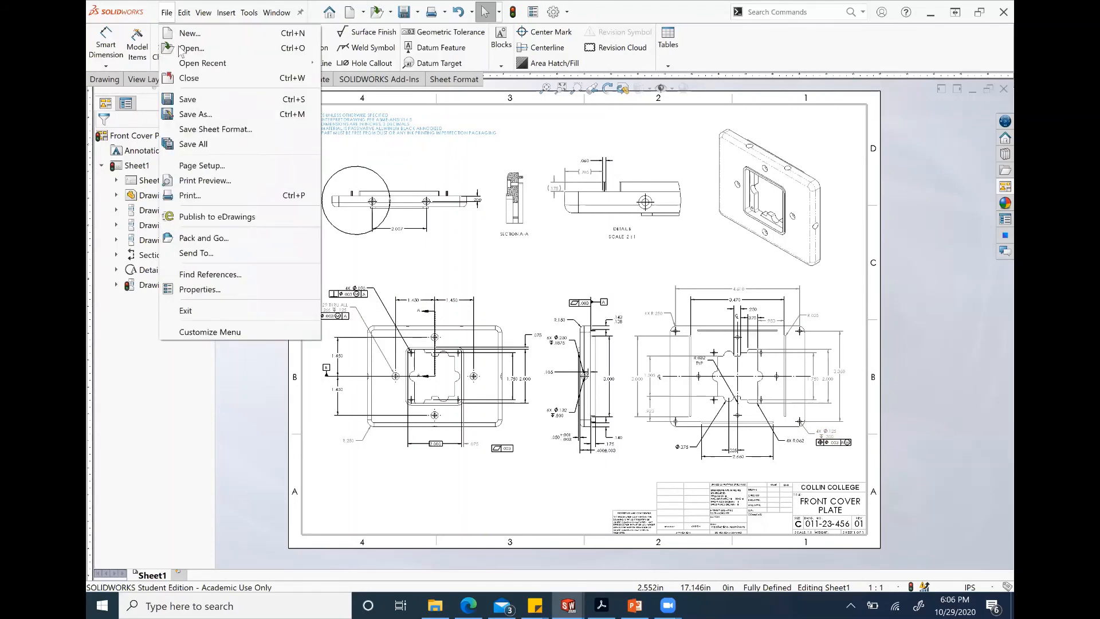
left_click(208, 116)
left_click(459, 273)
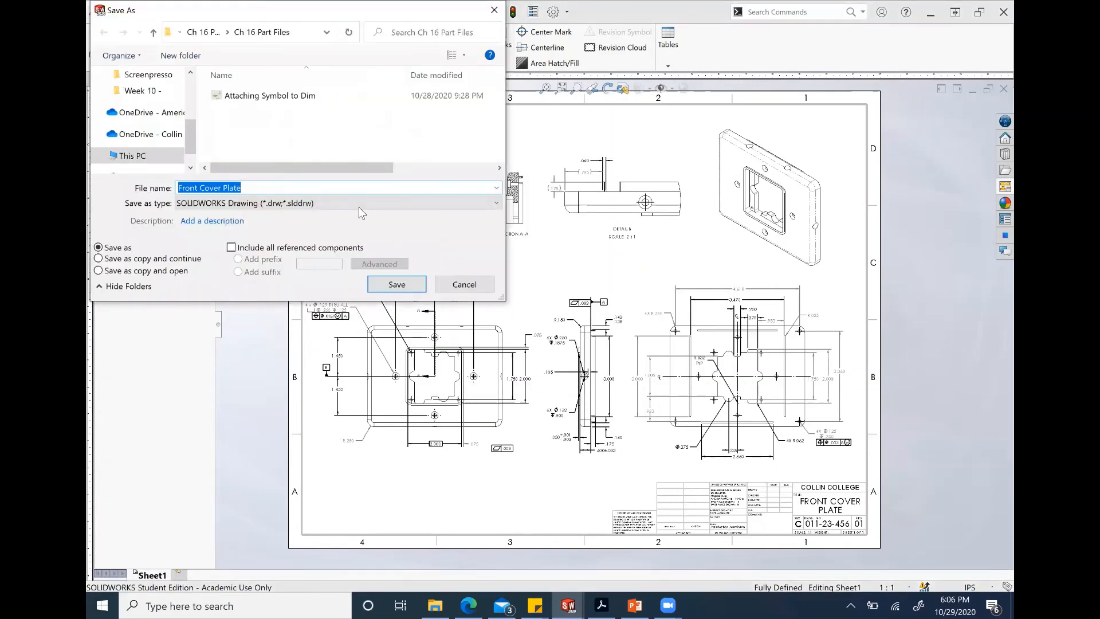
left_click(357, 204)
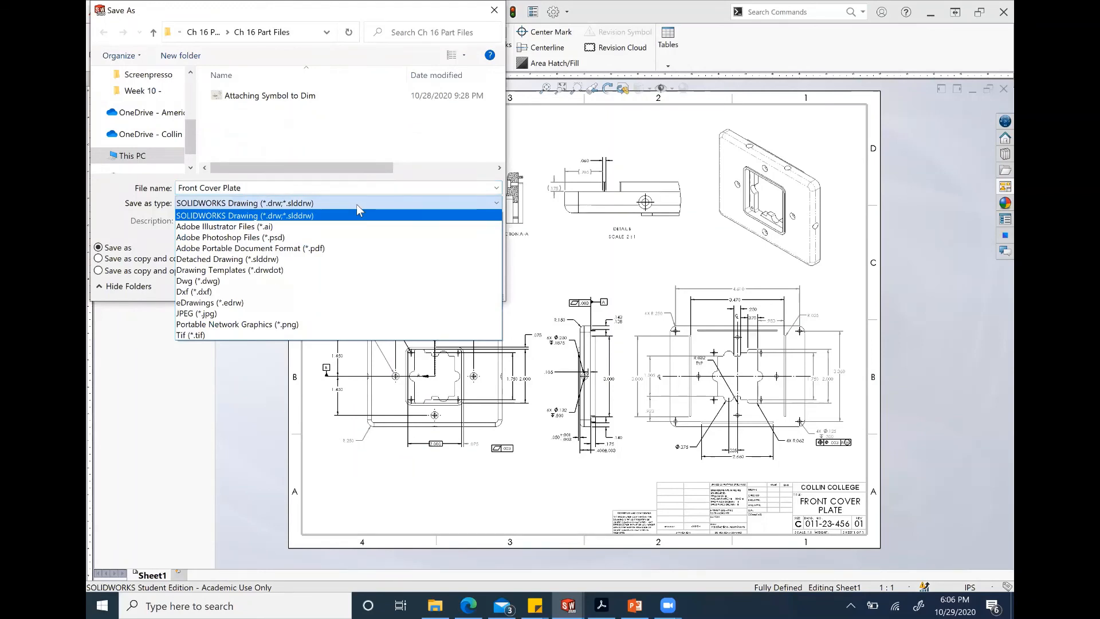
left_click(330, 248)
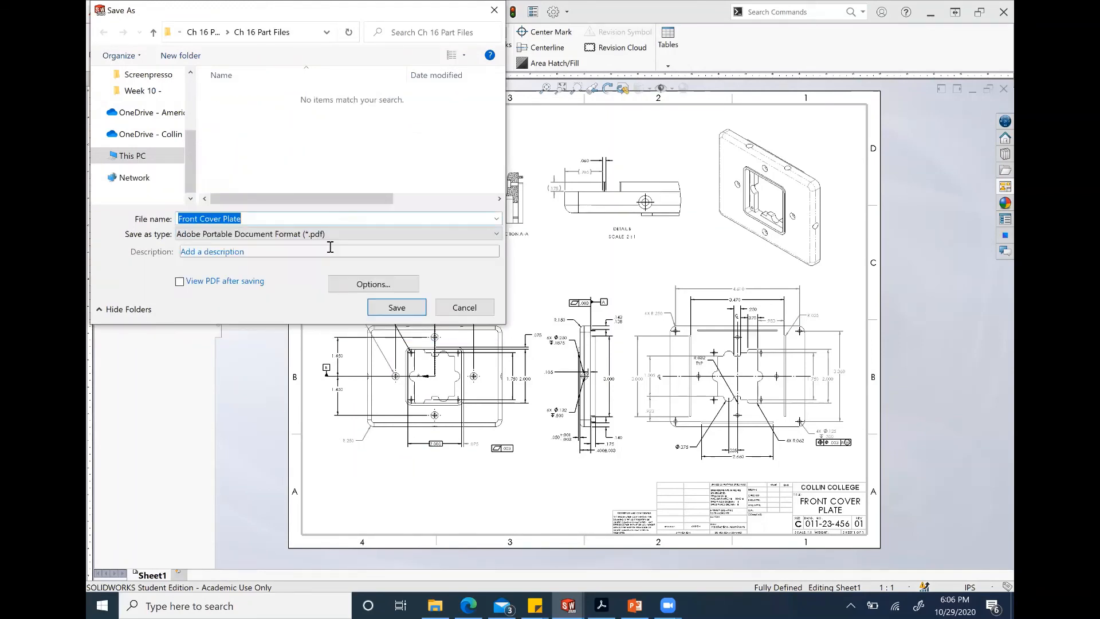
left_click(396, 307)
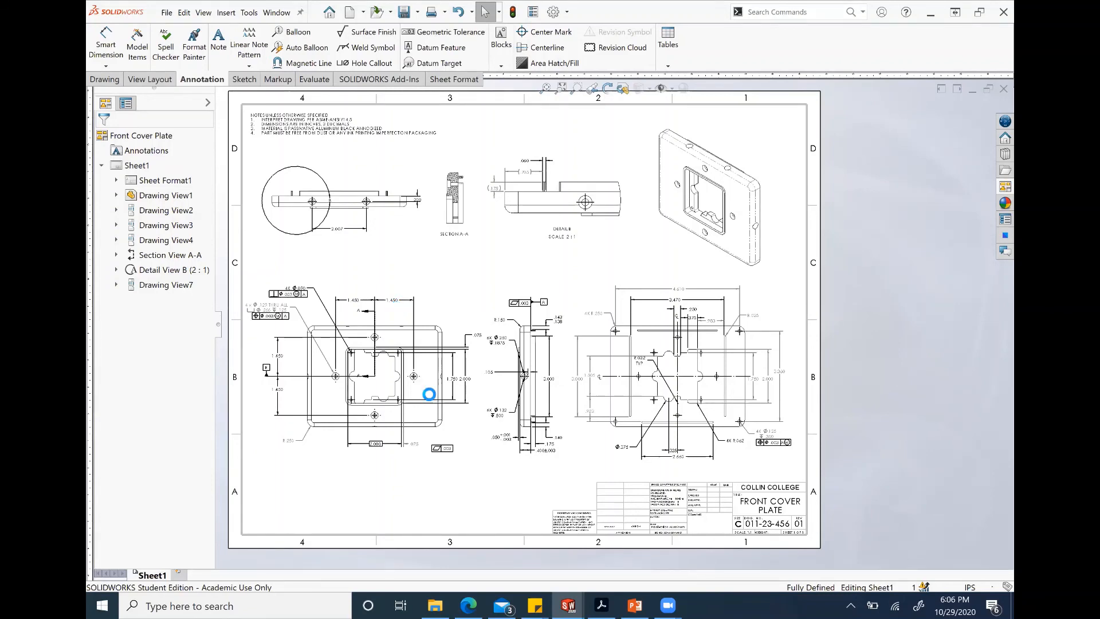
Step: Switch to File Explorer and open the exported "Front Cover Plate" PDF from the Ch 16 Part Files folder
left_click(432, 601)
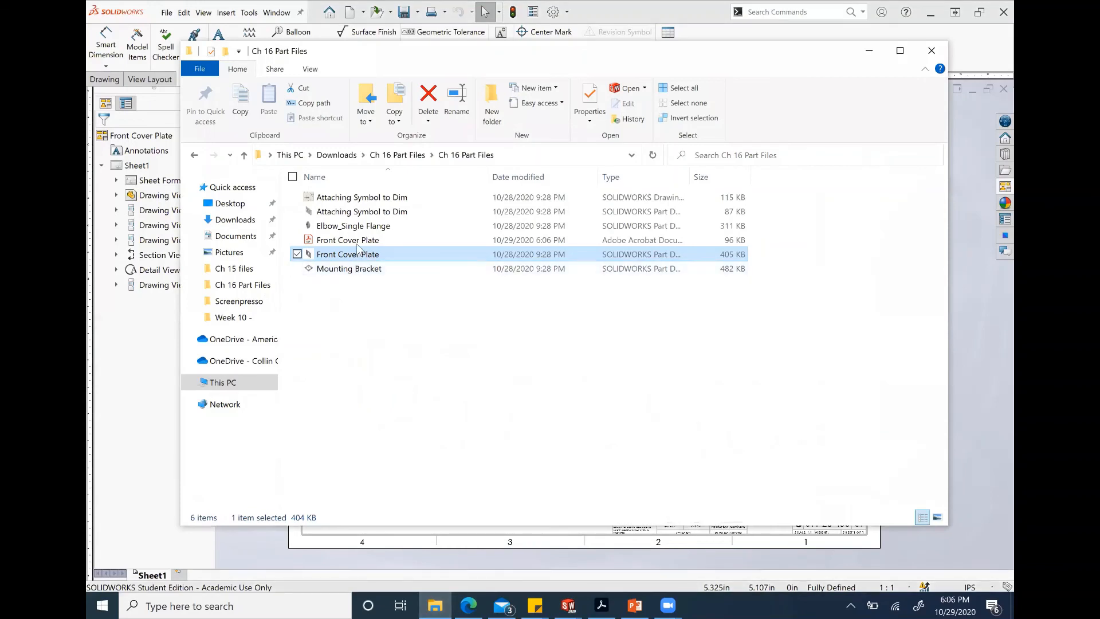
double_click(356, 242)
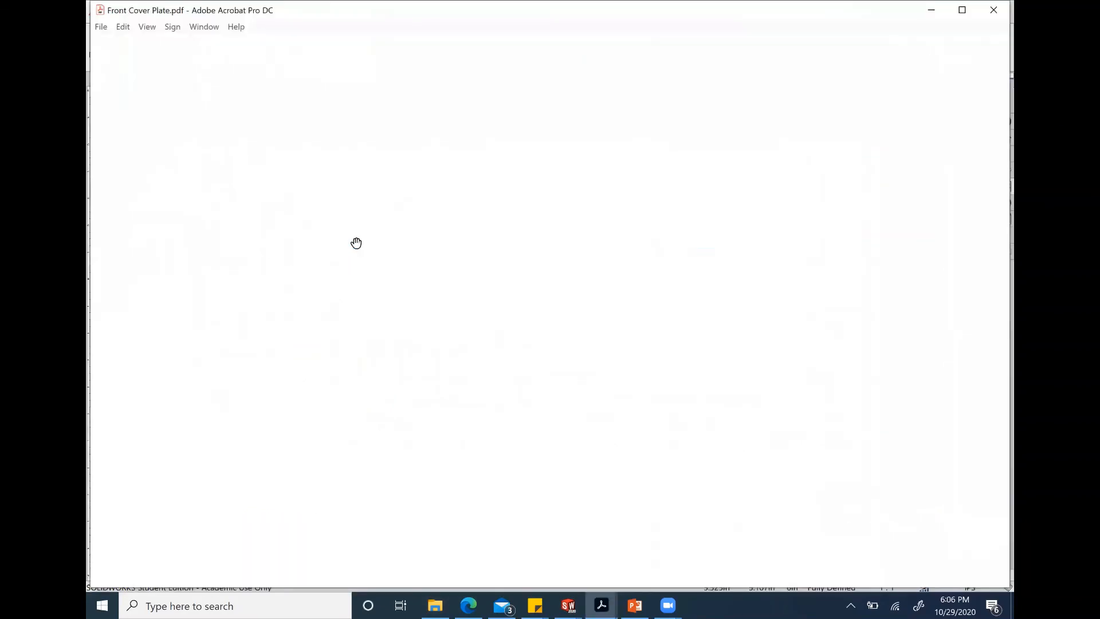